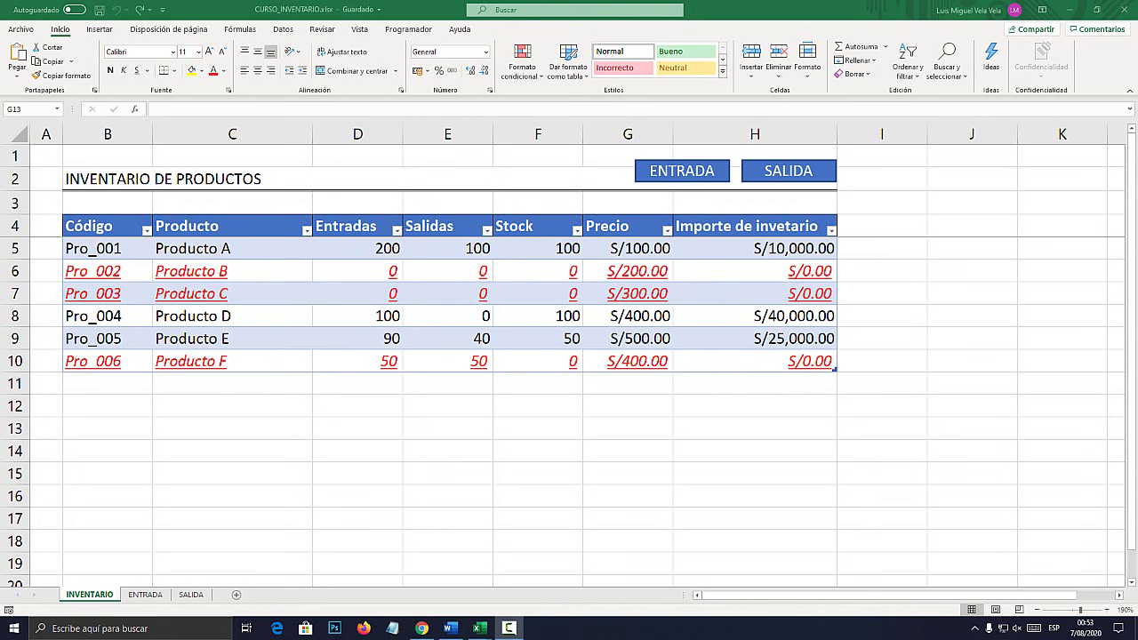
Look through the ENTRADA and SALIDA sheets of the inventory workbook
key(ctrl+Page_Down)
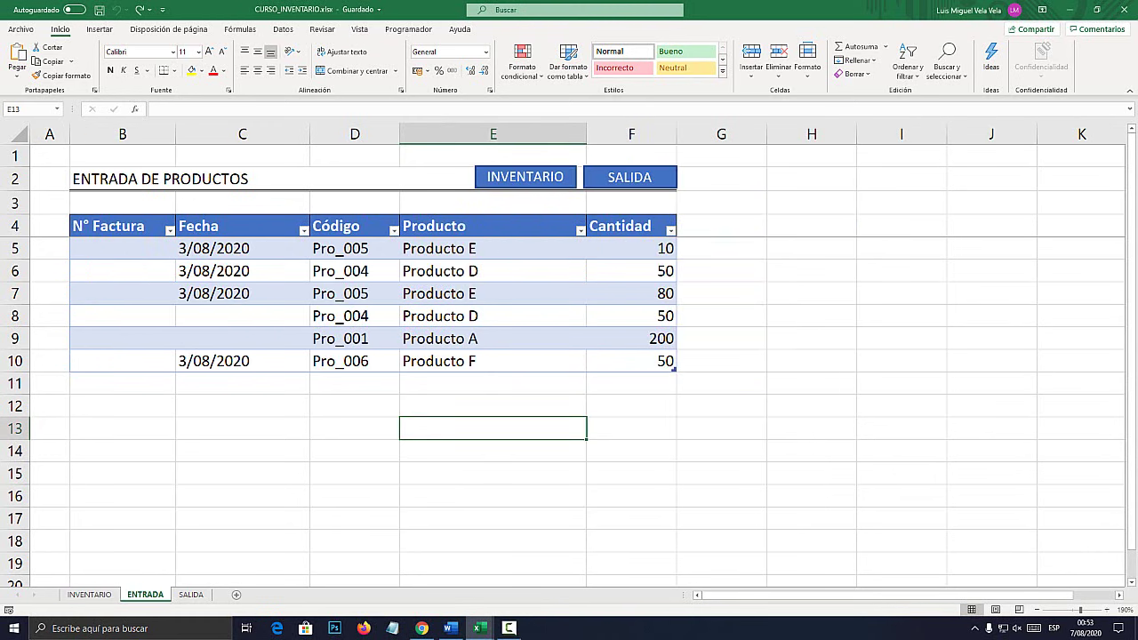
click(191, 593)
click(145, 594)
Return to the INVENTARIO sheet, then switch to the El Tío Tech website in Chrome
key(ctrl+Page_Up)
click(538, 473)
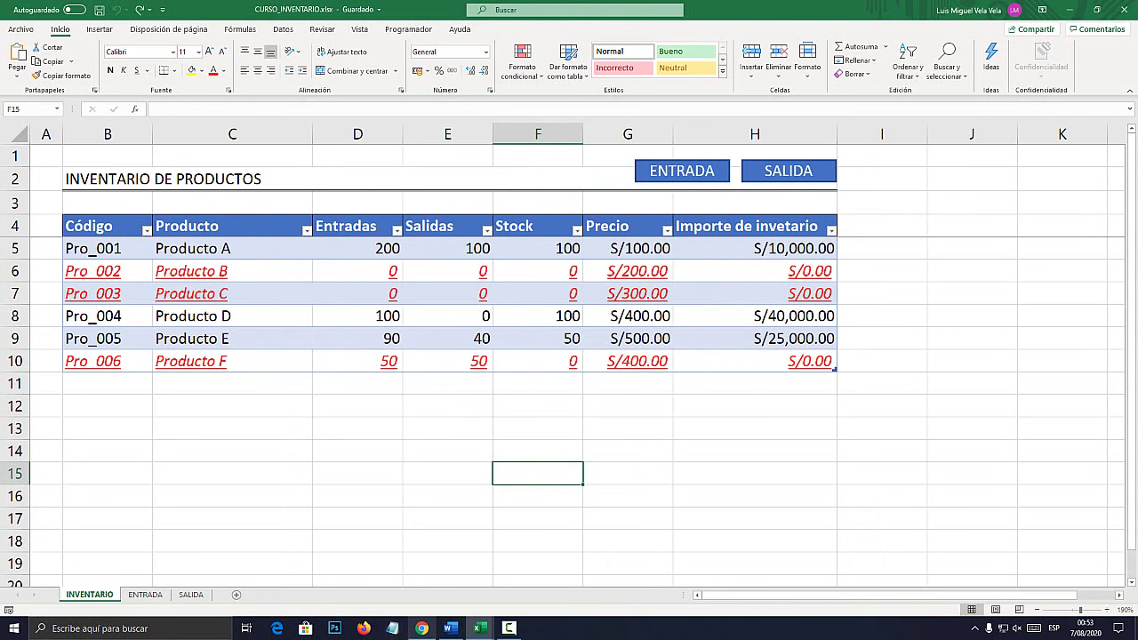
click(421, 628)
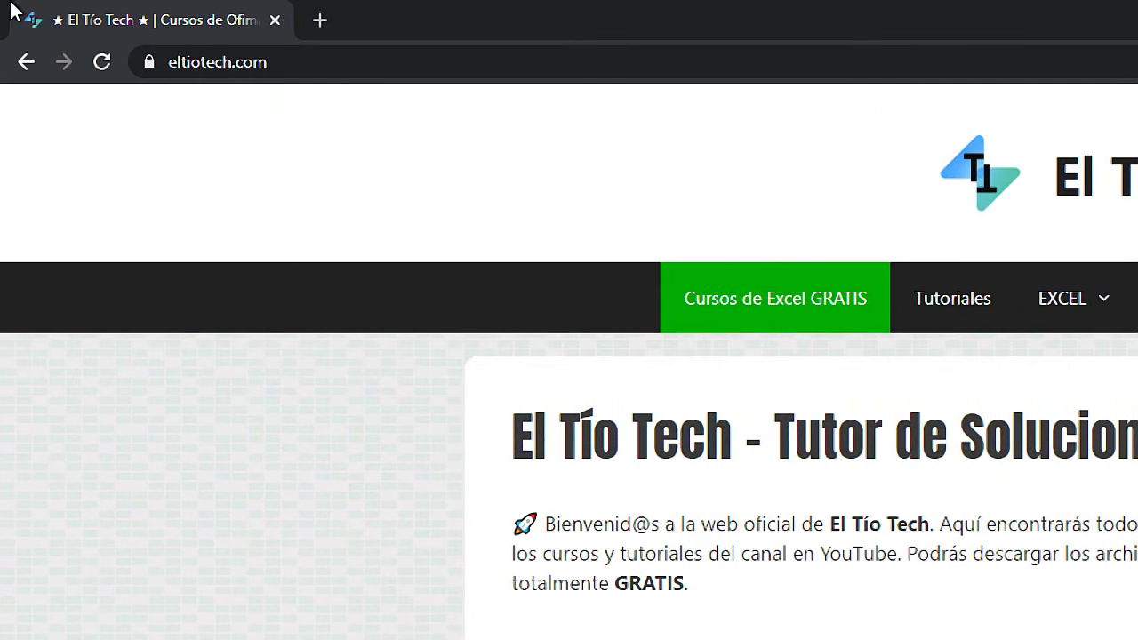
Open the free Excel courses page and jump to the intermediate course section
click(248, 64)
click(289, 59)
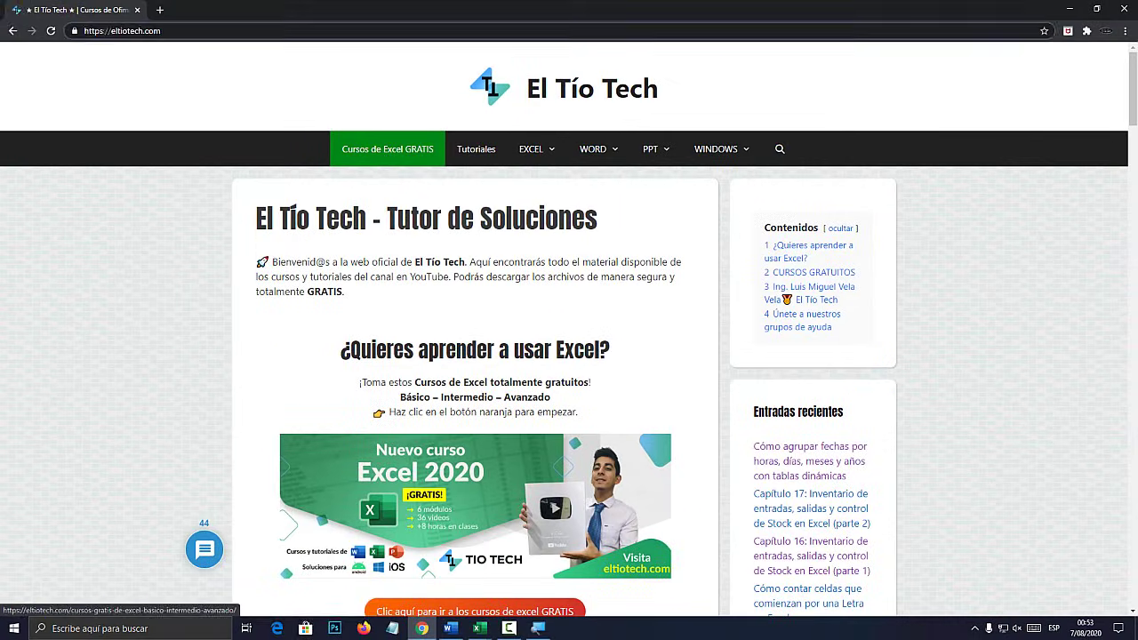
click(382, 162)
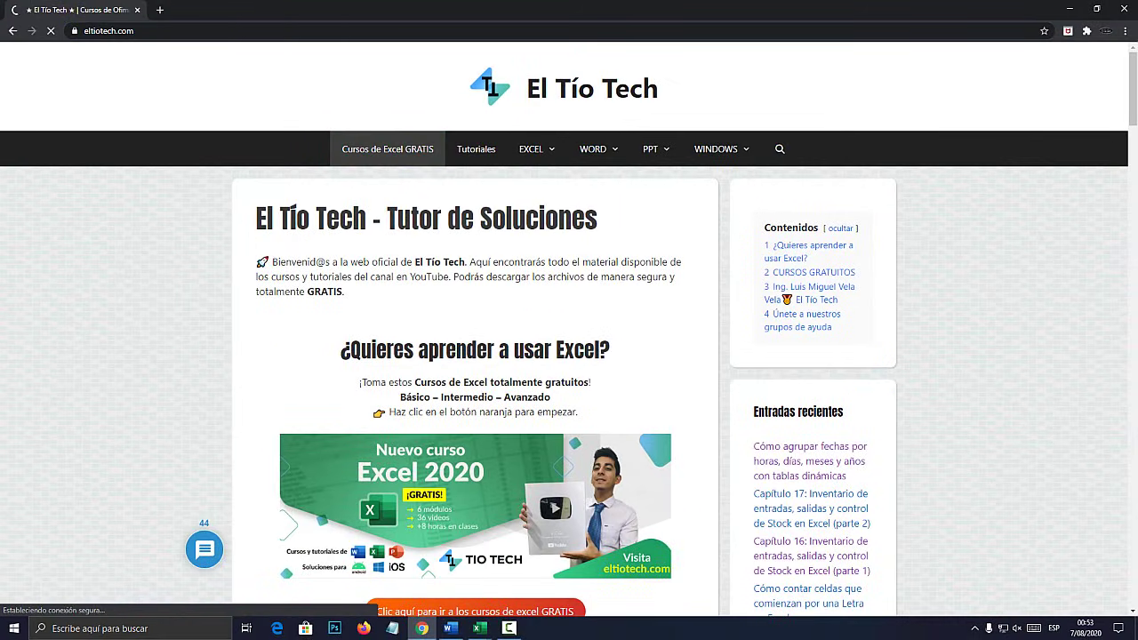
scroll(569, 355, down, 3)
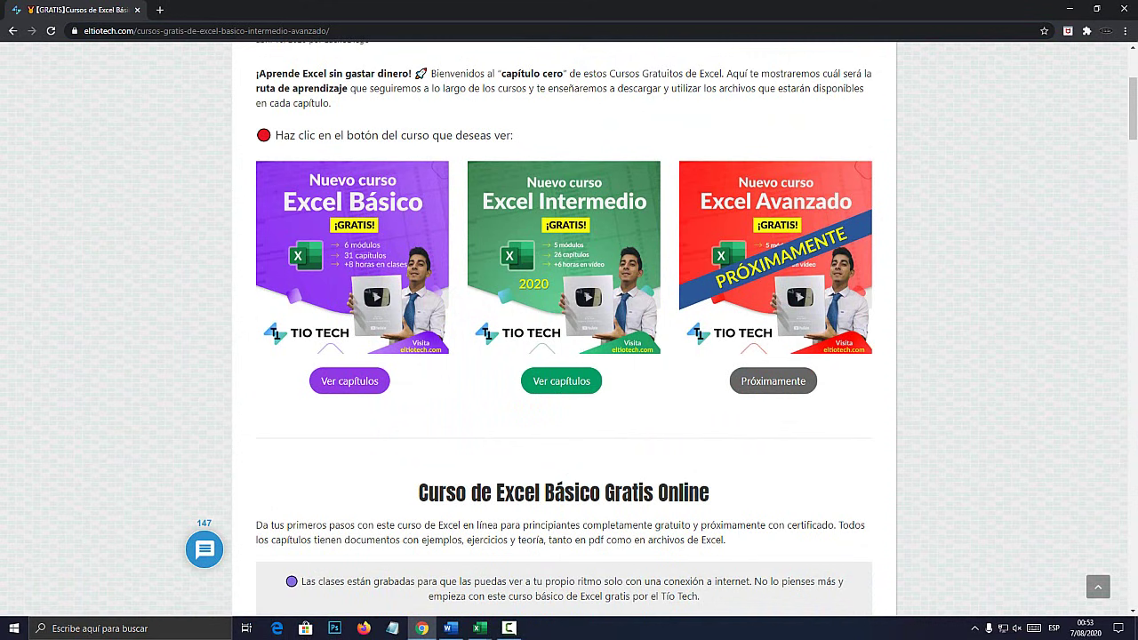
click(561, 380)
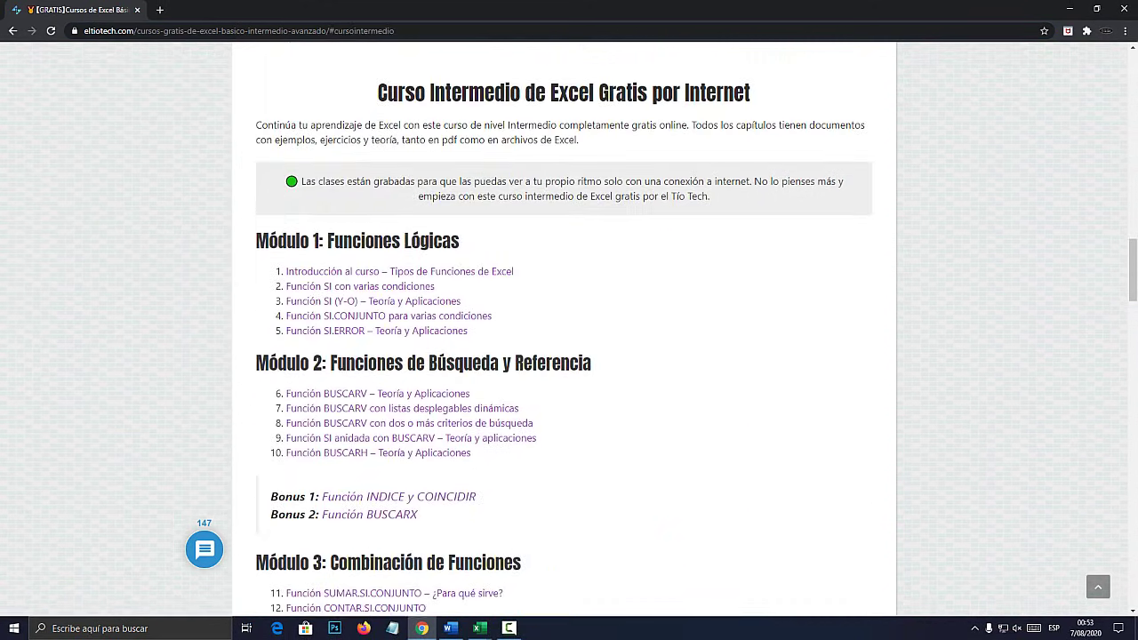
Highlight the Módulo 4 Creación de un Inventario Básico lesson titles, then return to Excel
scroll(564, 356, down, 2)
scroll(563, 356, down, 1)
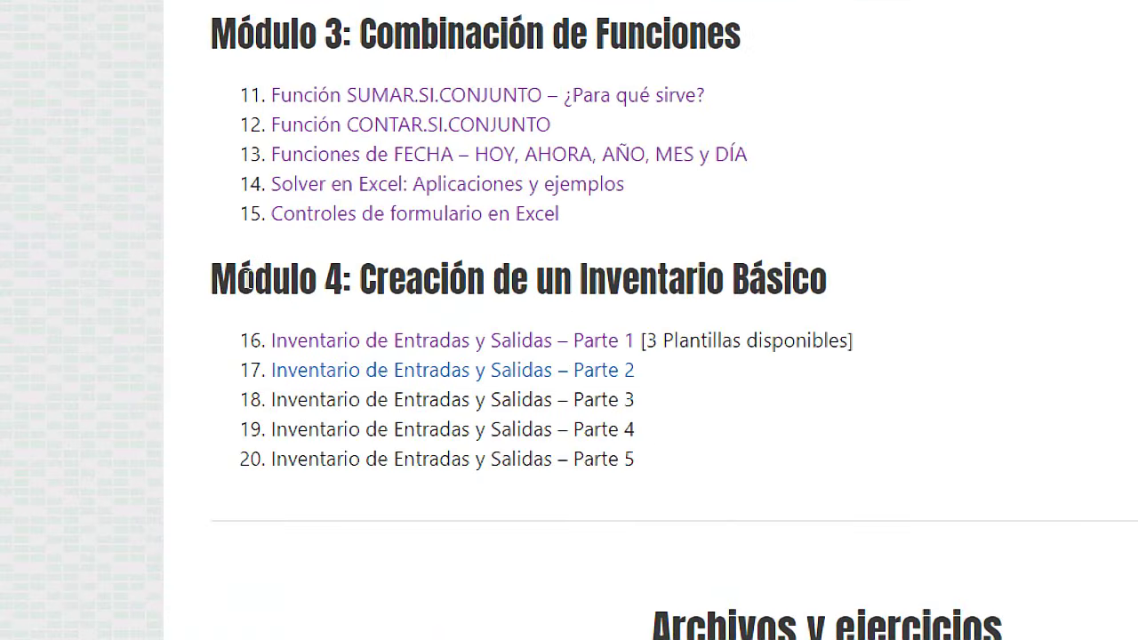
drag(258, 271, 824, 277)
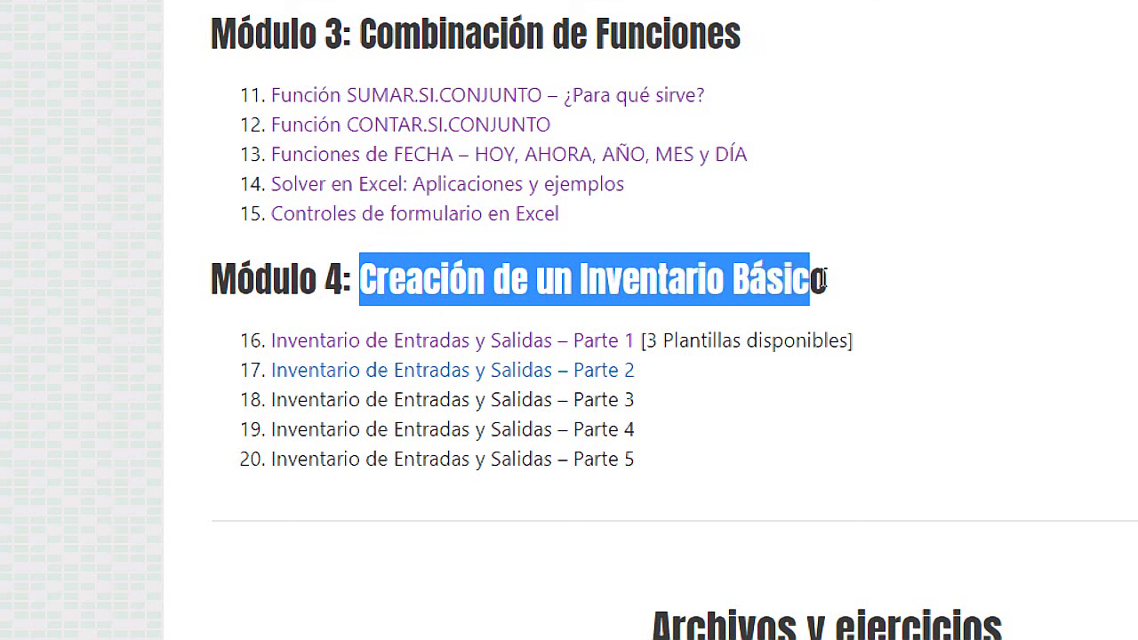
click(834, 500)
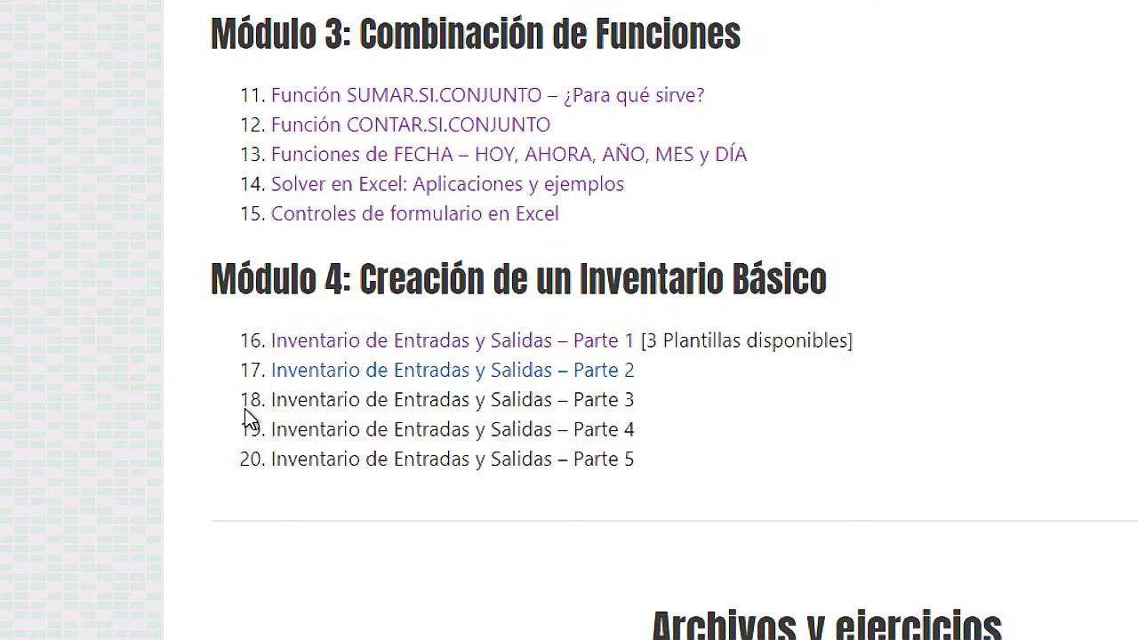
drag(269, 400, 676, 401)
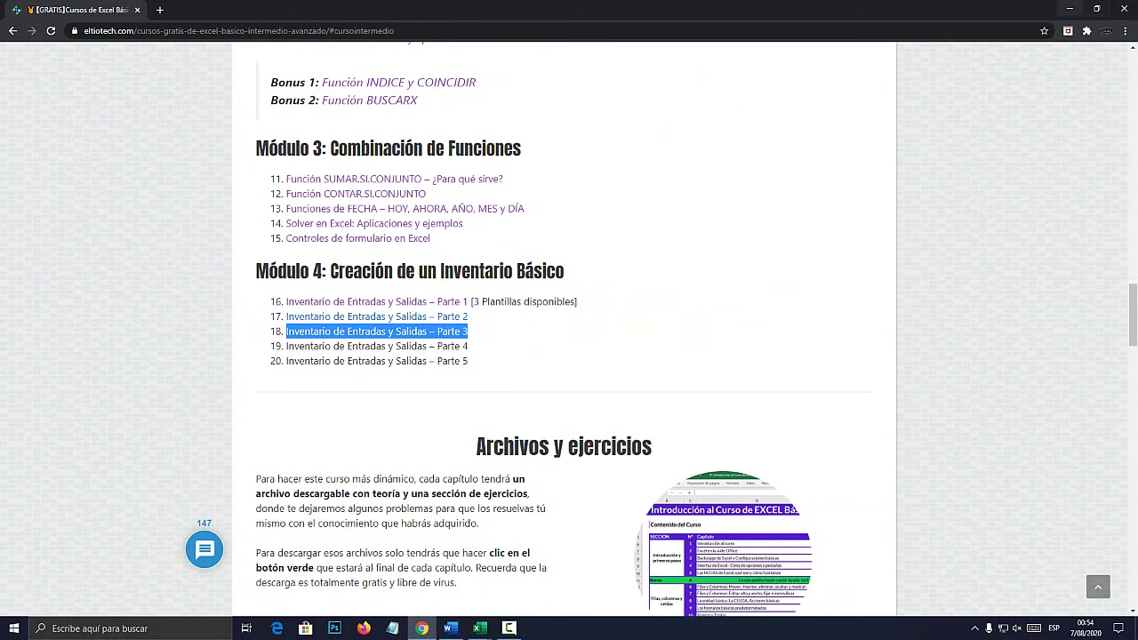
click(1069, 8)
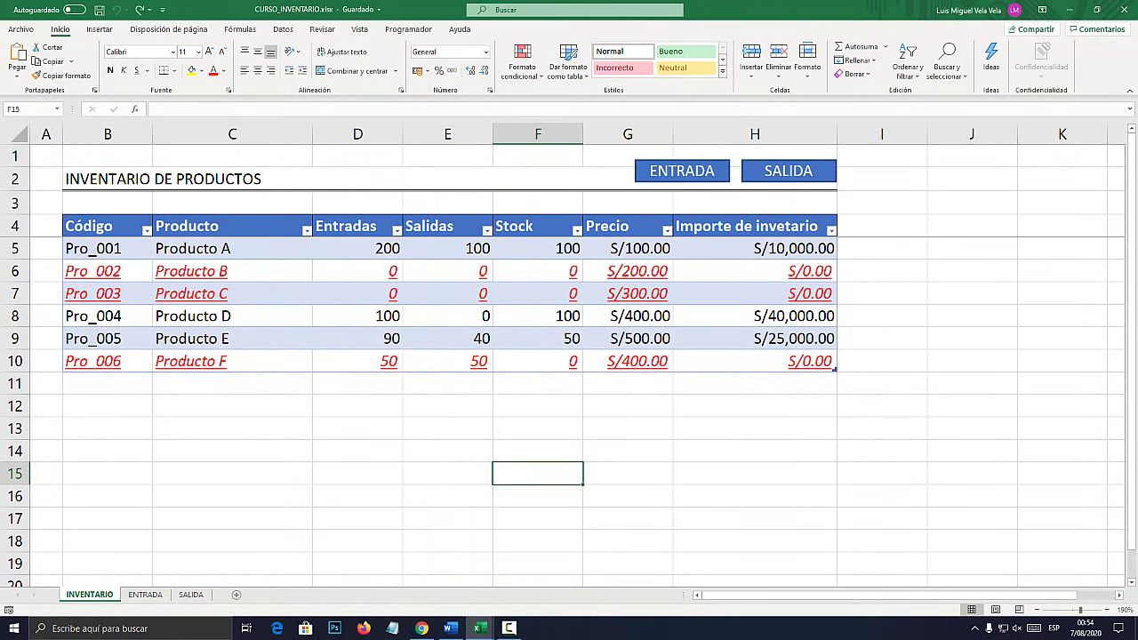
Enter product code Pro_007 and name Pruducto G in row 11 of INVENTARIO
key(ctrl+Page_Down)
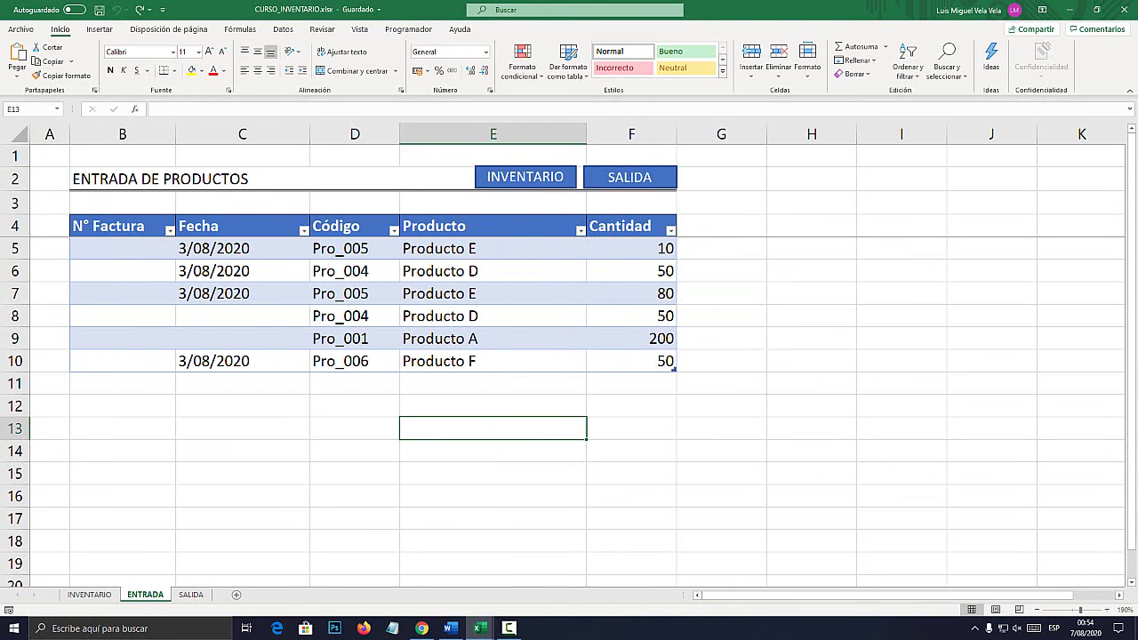
key(ctrl+Page_Down)
key(ctrl+Page_Up)
key(ctrl+Page_Up)
click(107, 383)
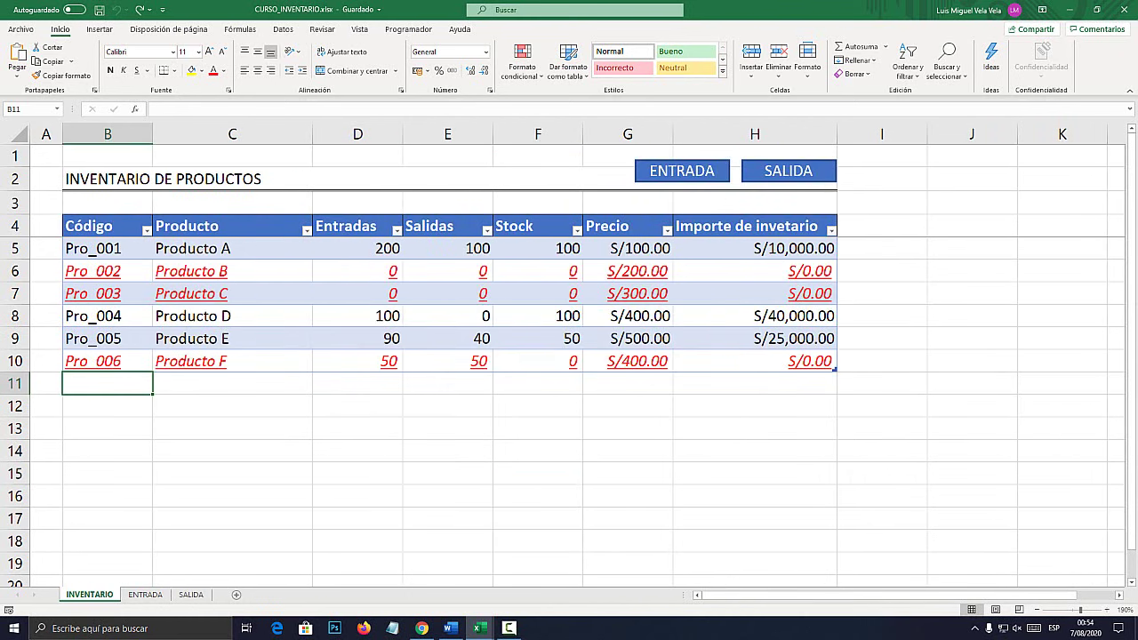
text(Pro_)
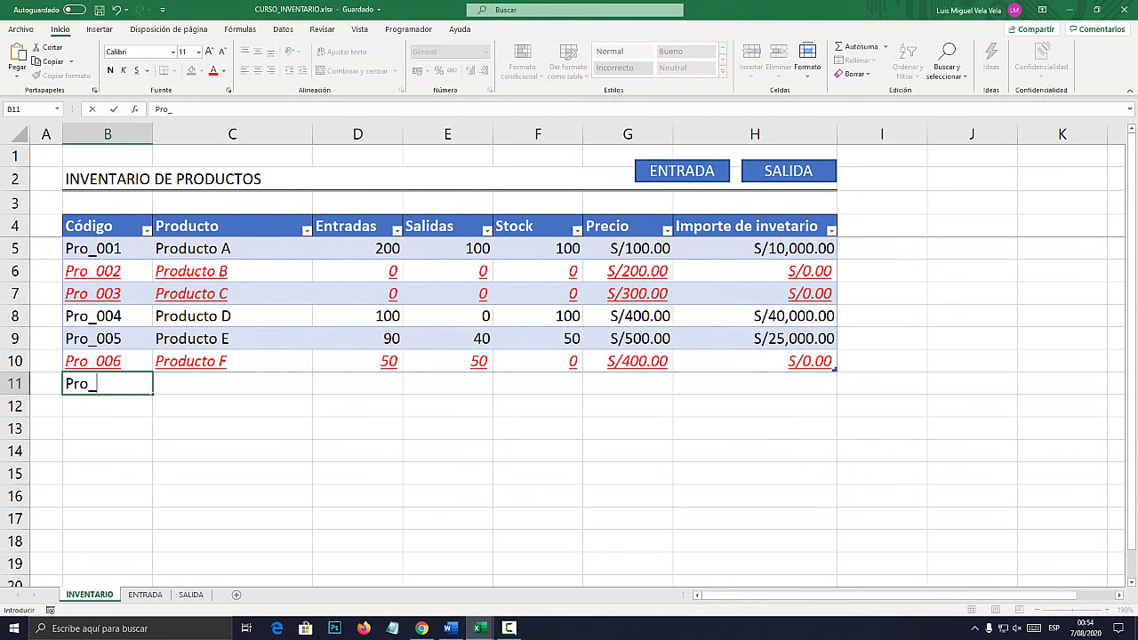
text(007)
key(Tab)
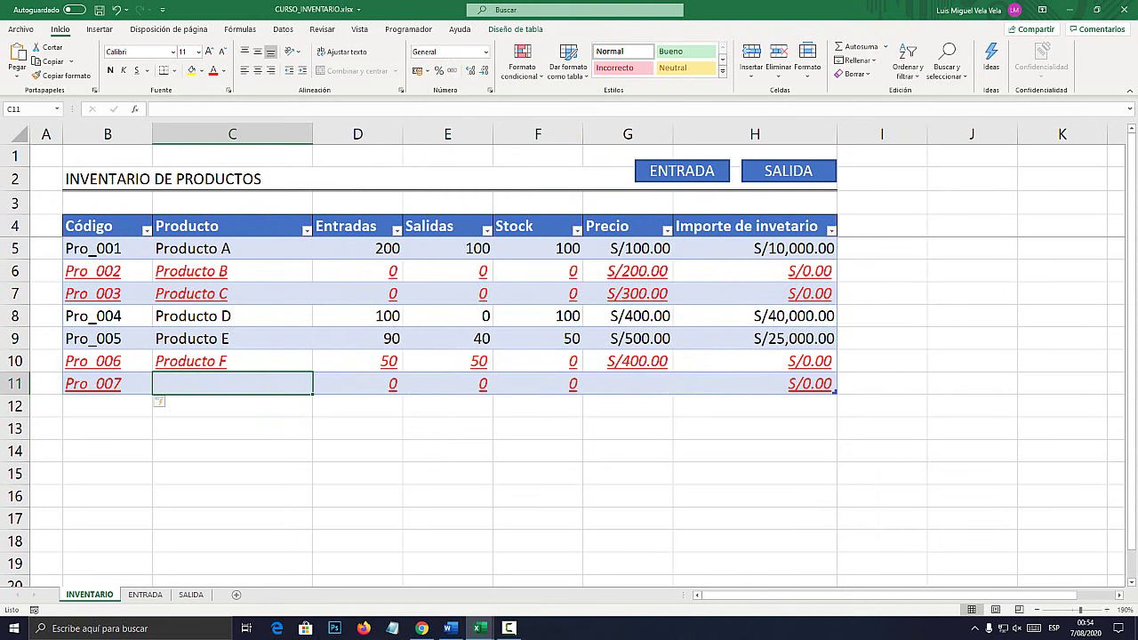
text(Prudu)
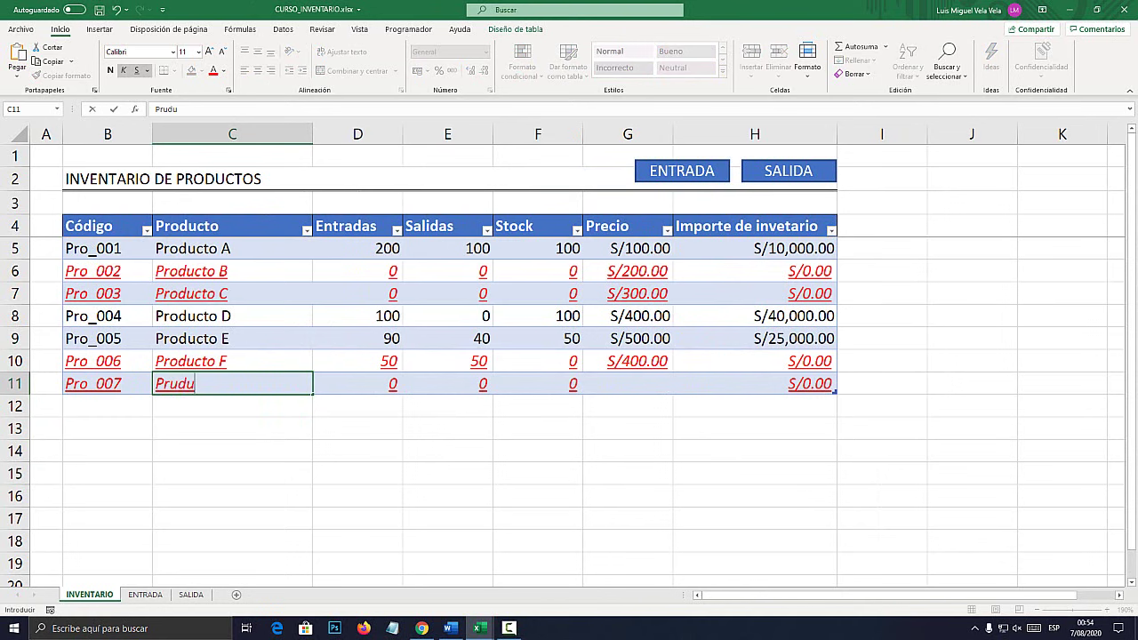
key(BackSpace)
key(BackSpace)
key(BackSpace)
text(oducto G)
key(Return)
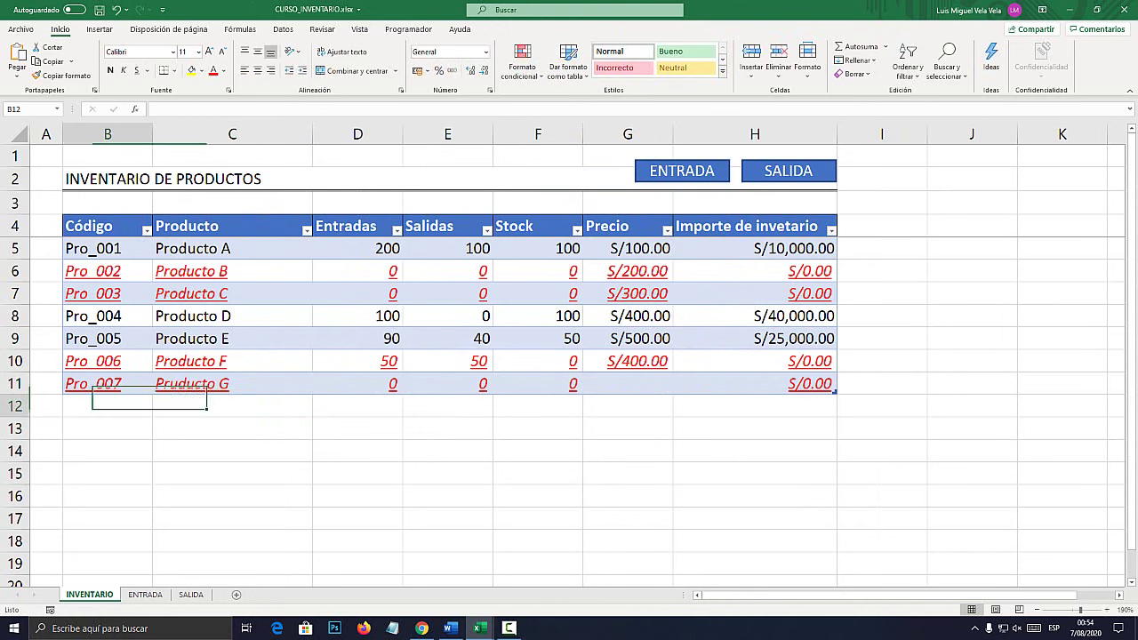
Review the Entradas, Salidas and Stock columns and set Pro_007's Precio to 350
click(357, 383)
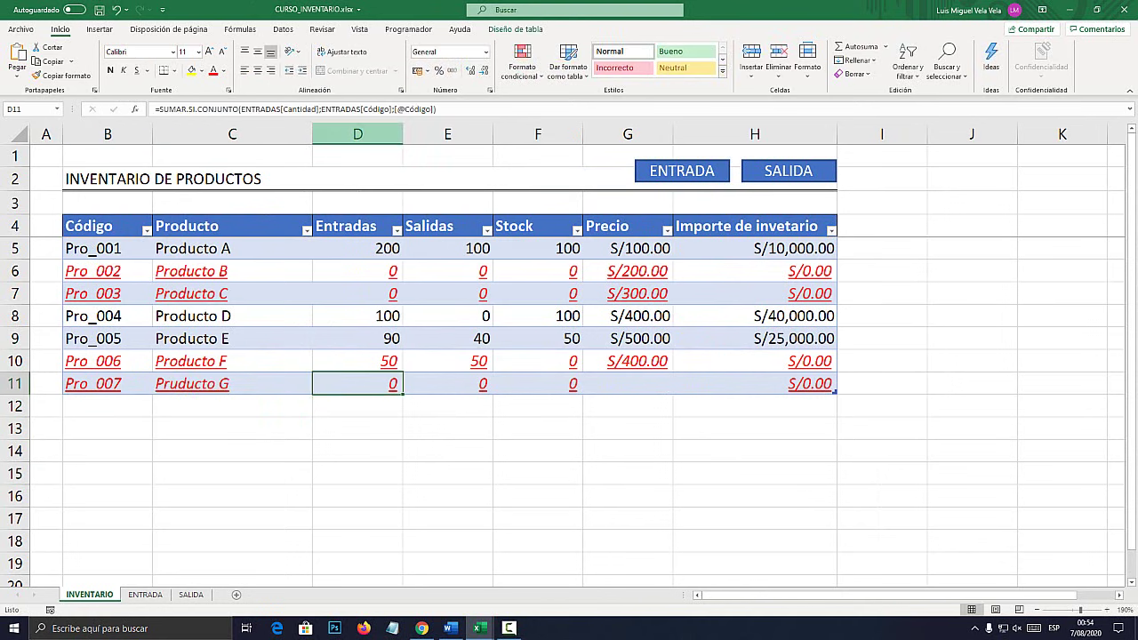
click(358, 133)
click(447, 134)
click(537, 133)
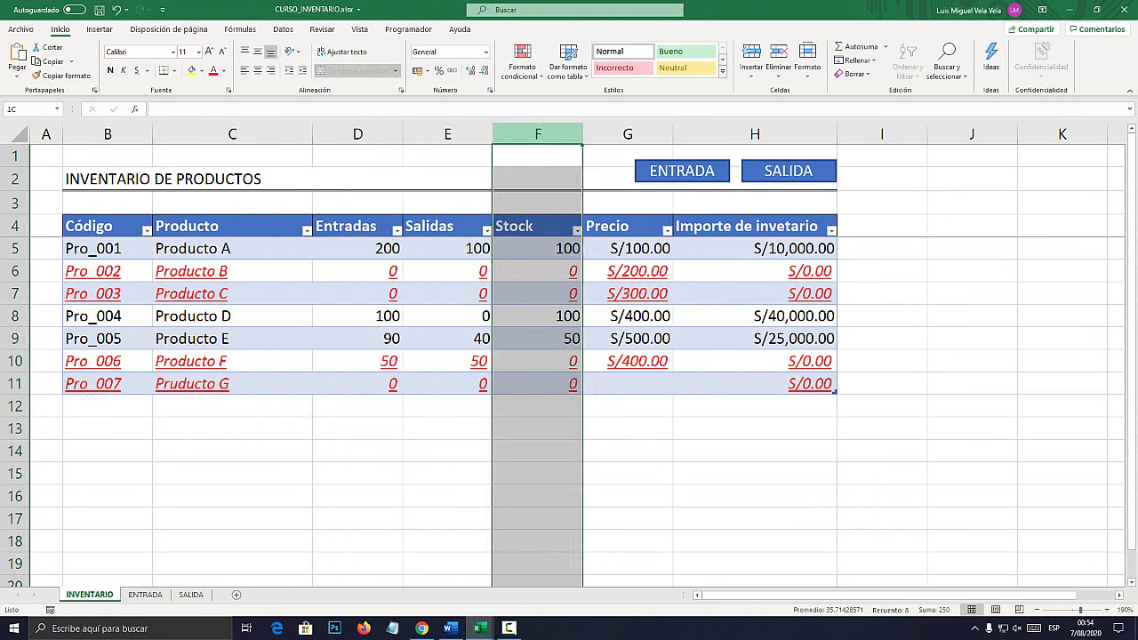
click(628, 383)
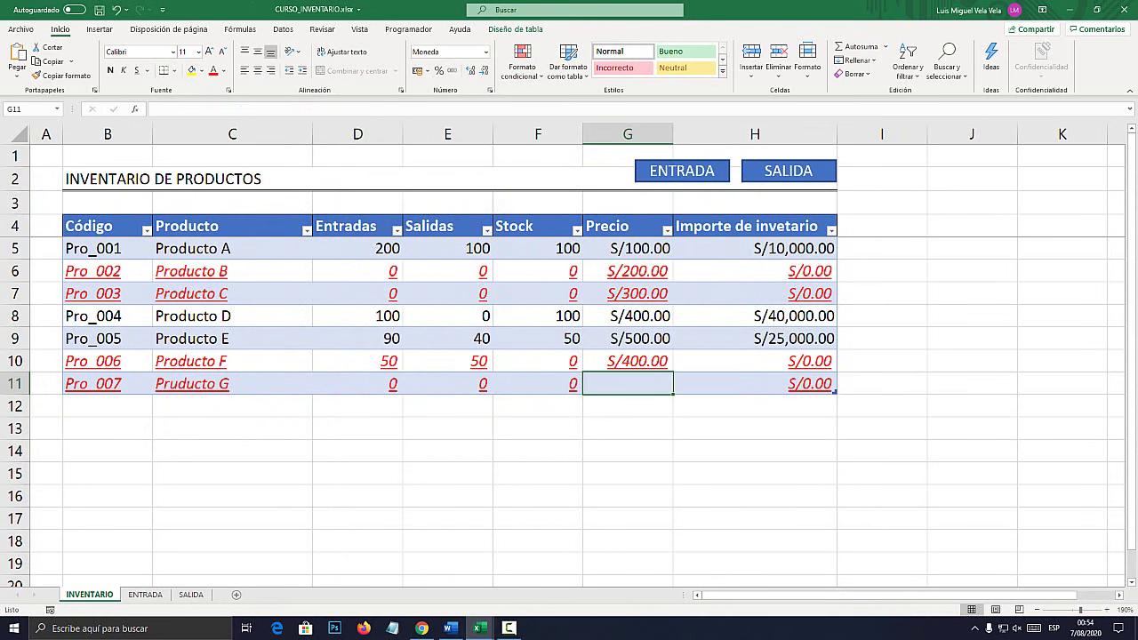
text(35)
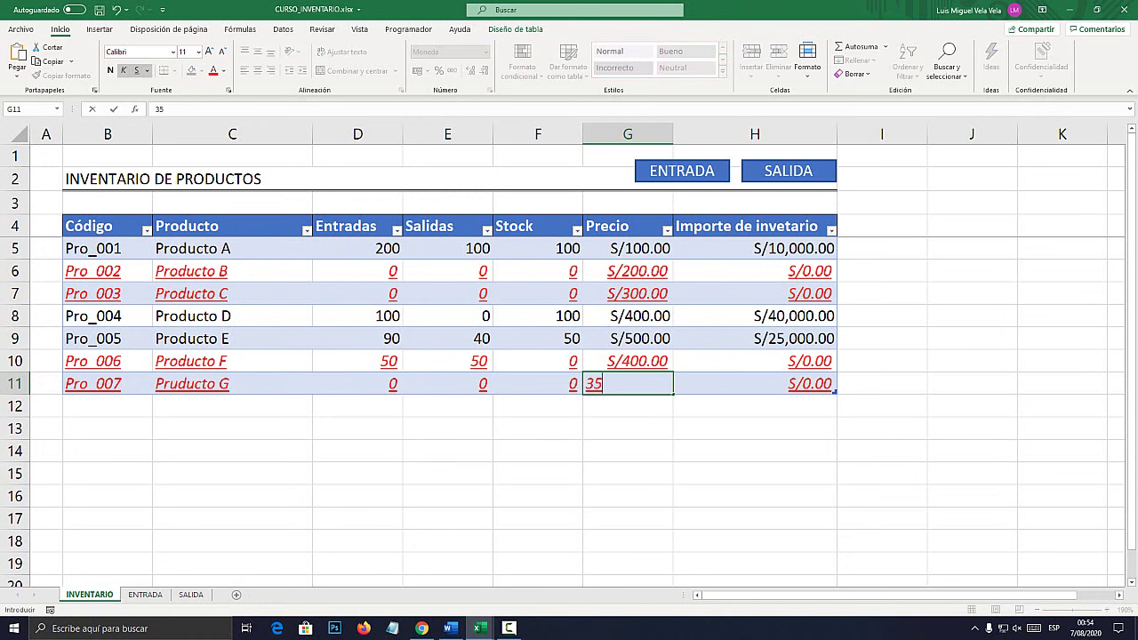
text(0)
key(Return)
click(448, 496)
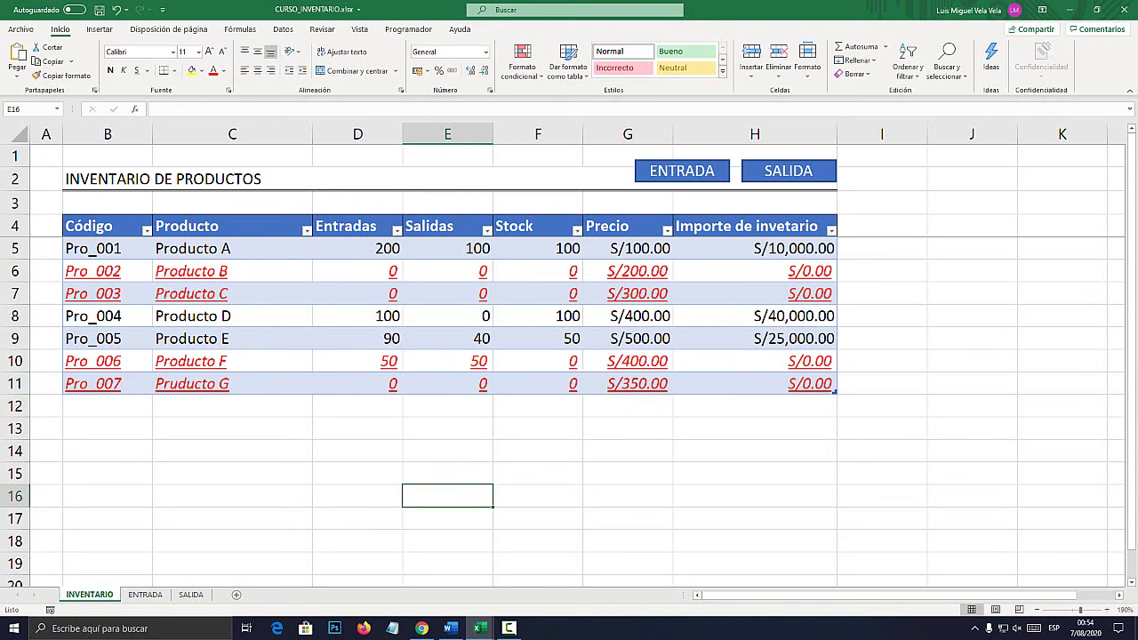
click(145, 594)
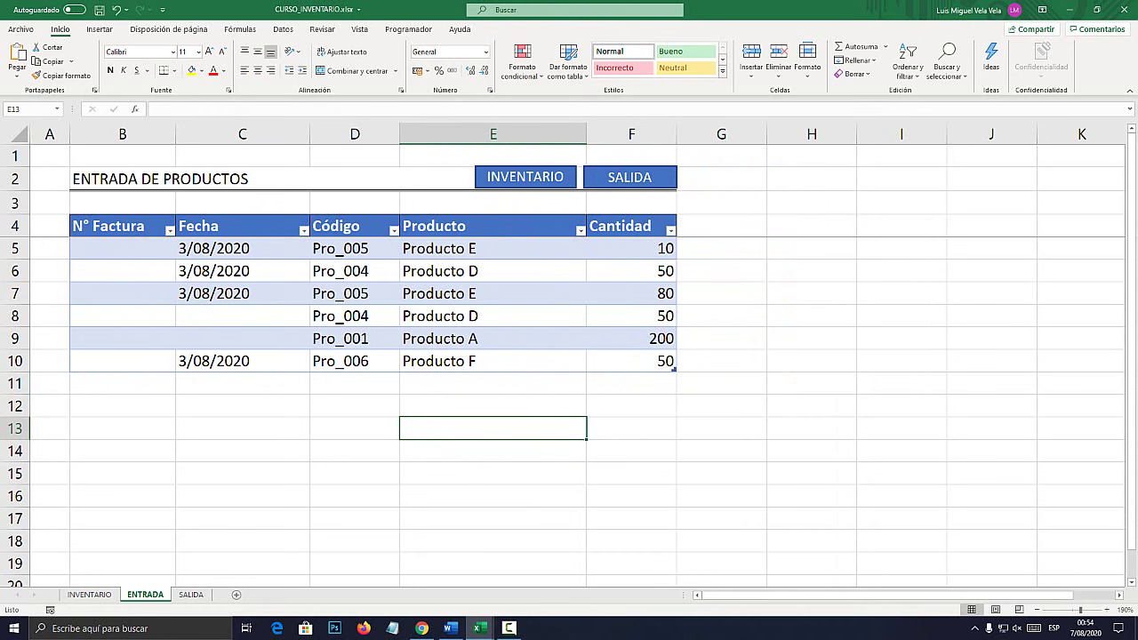
On ENTRADA, enter code Pro_007 in a new row and check its product lookup formula
click(354, 361)
click(354, 383)
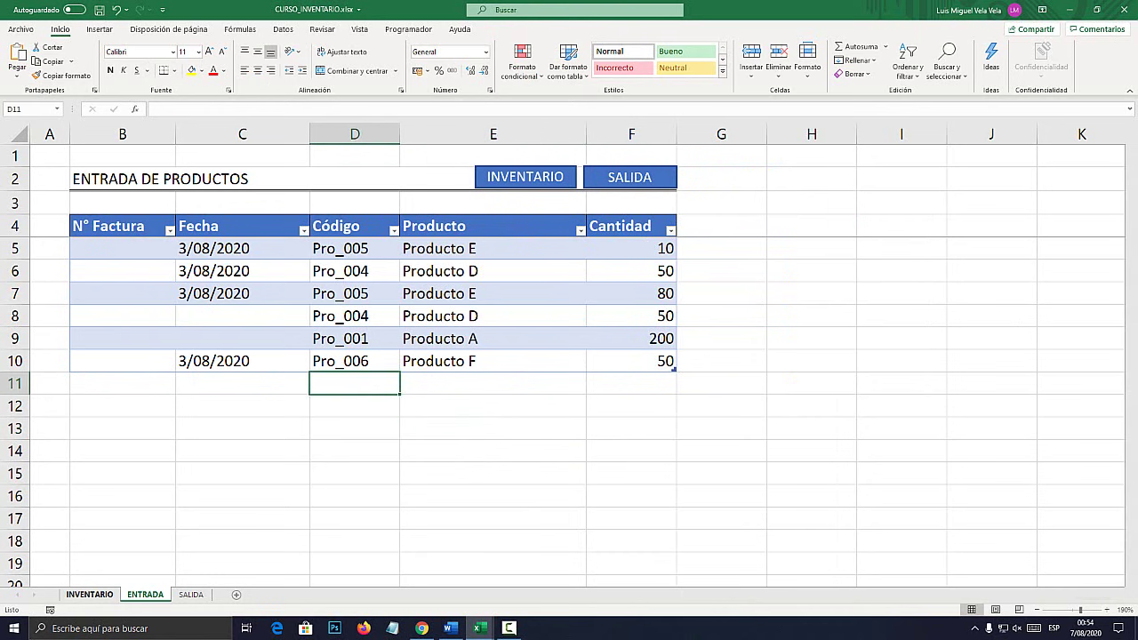
click(89, 594)
click(145, 594)
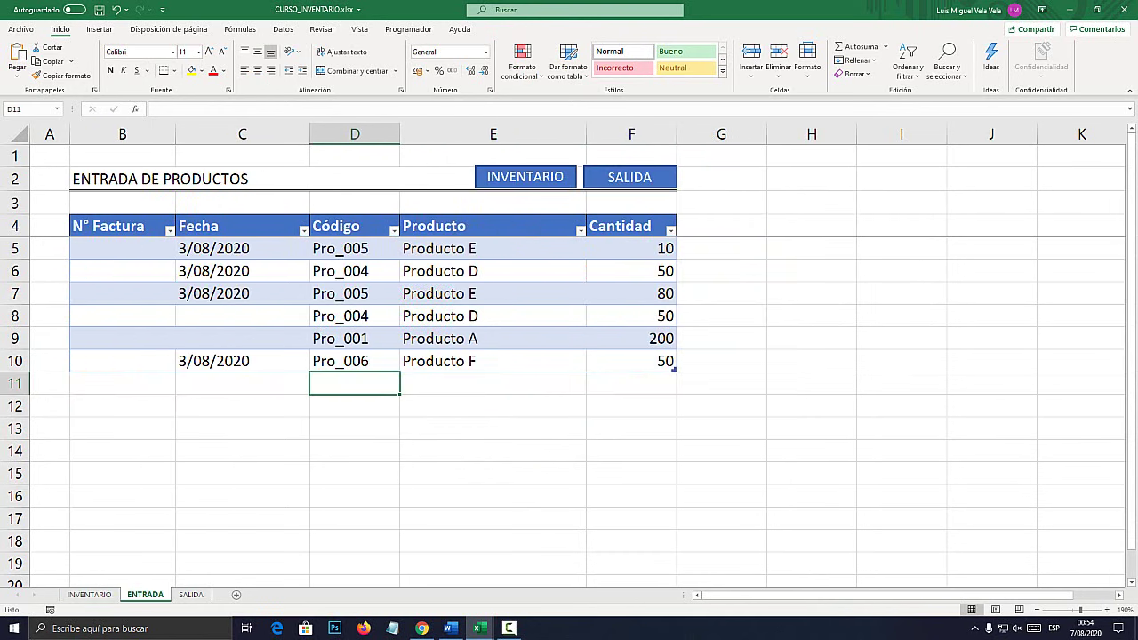
text(Pro_)
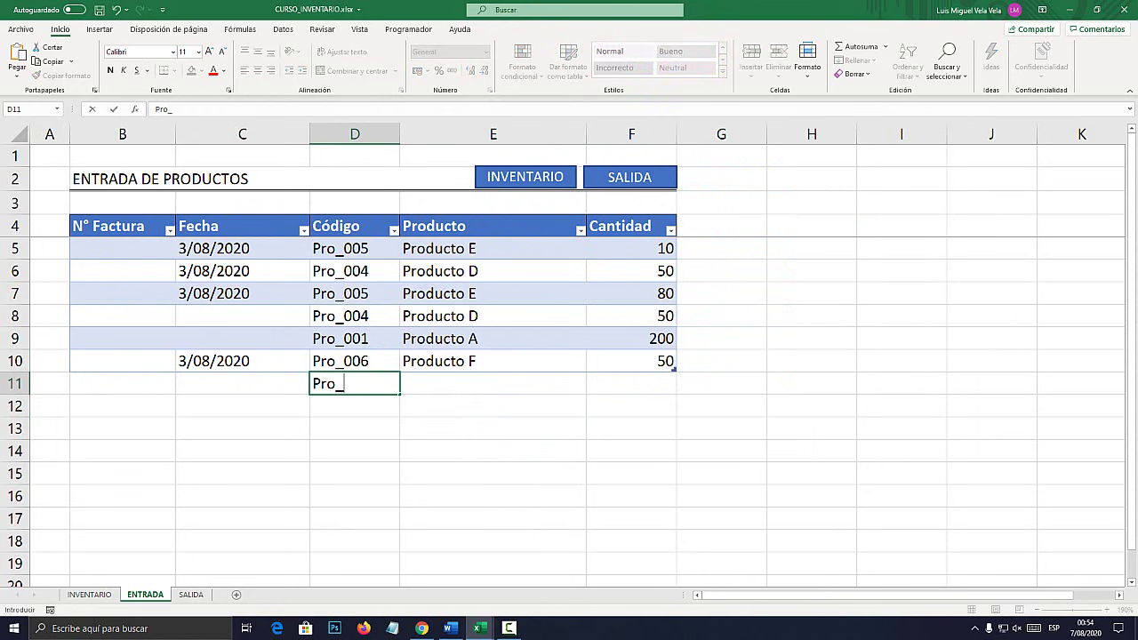
text(007)
key(Tab)
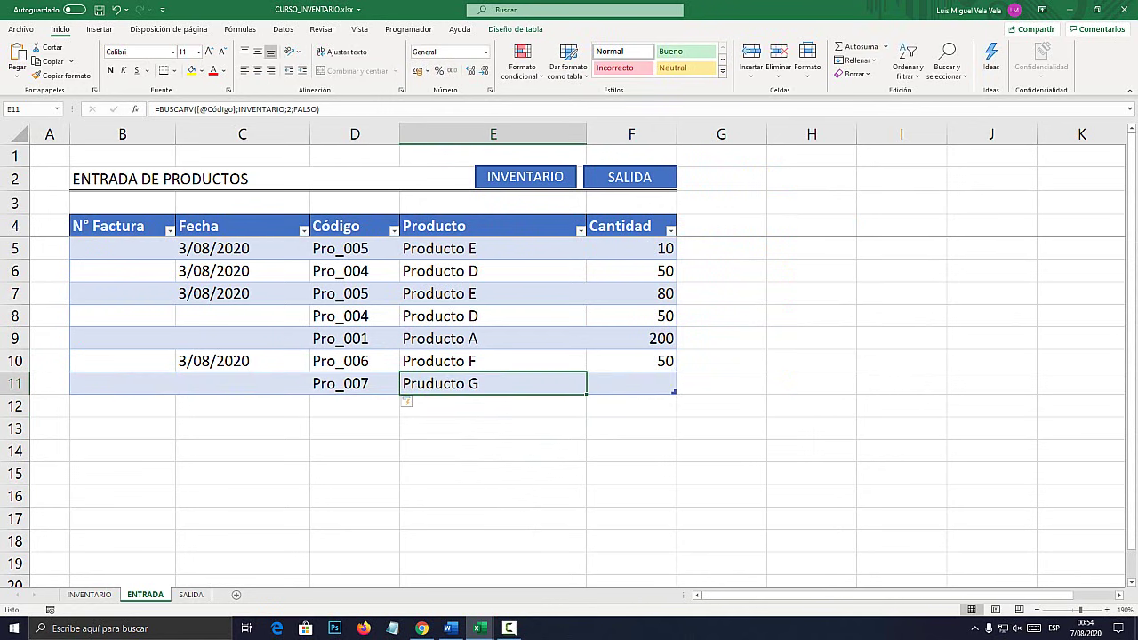
key(F2)
key(Escape)
Log 100 incoming units of Pro_007 and verify its Entradas formula on INVENTARIO
click(631, 383)
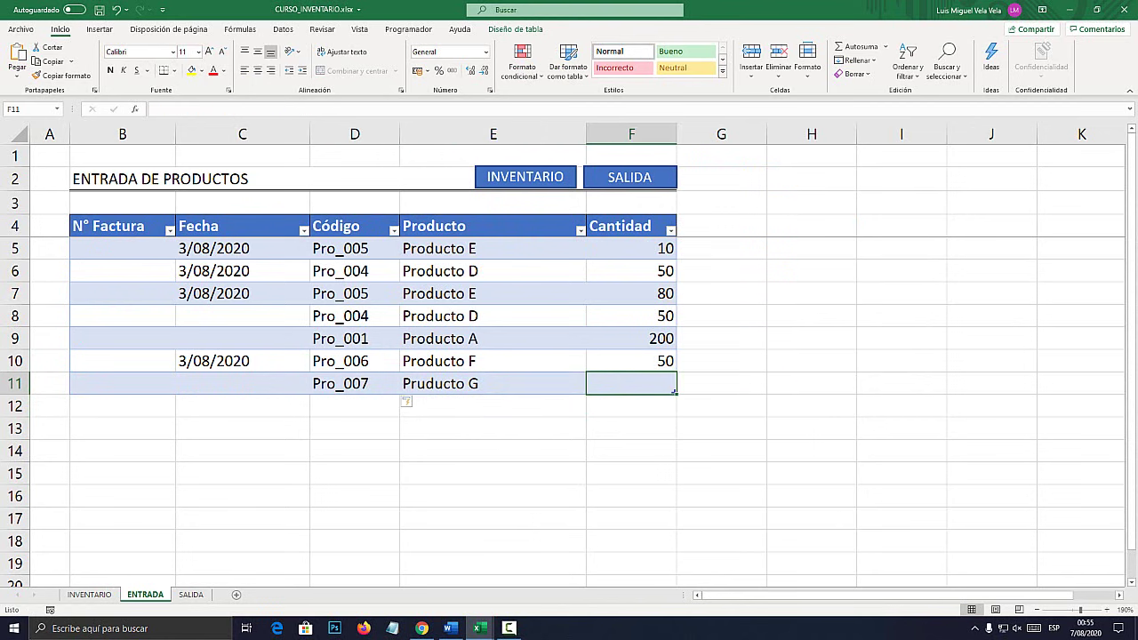
text(100)
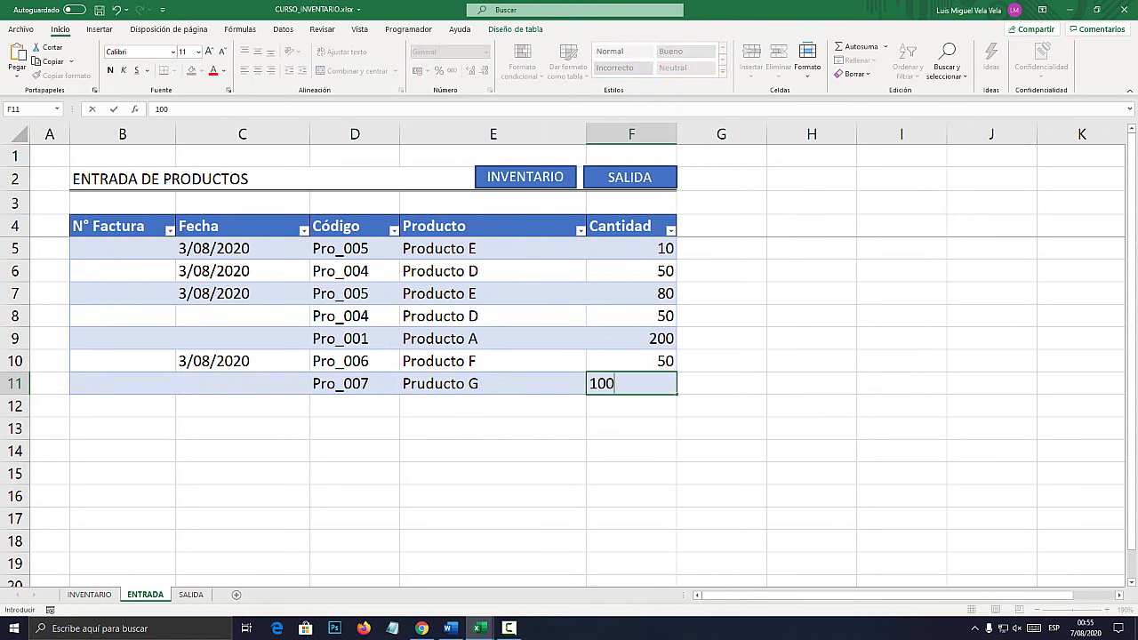
key(Return)
click(89, 594)
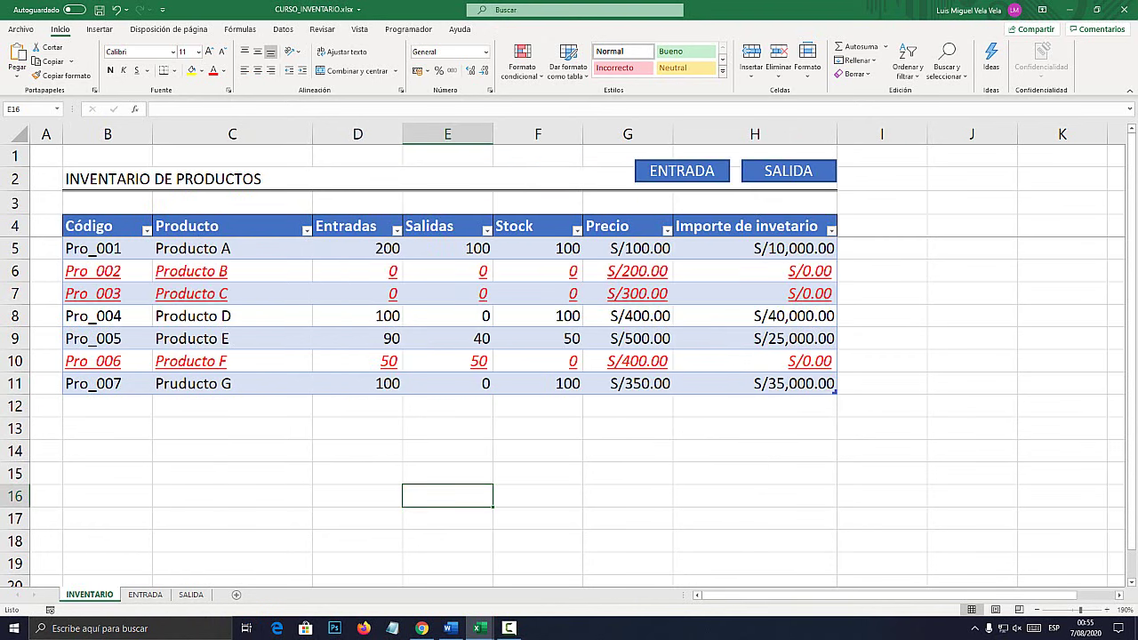
click(232, 450)
click(357, 383)
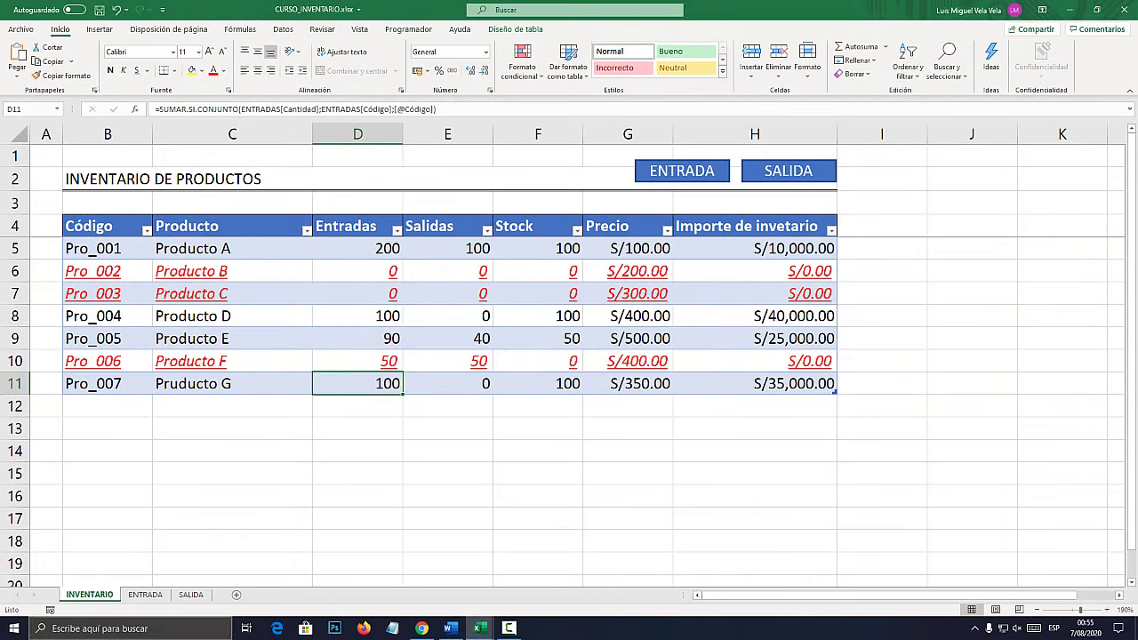
key(ctrl+Page_Down)
key(ctrl+Page_Down)
Record an outgoing 10 units of Pro_007 on the SALIDA sheet
click(312, 316)
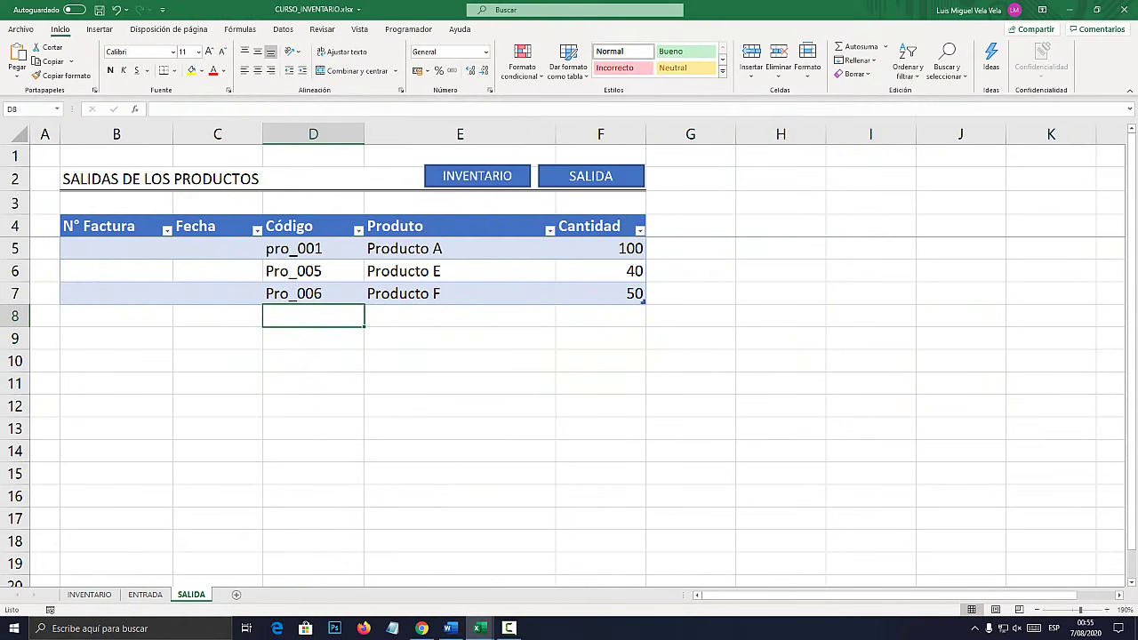
text(Pro_007)
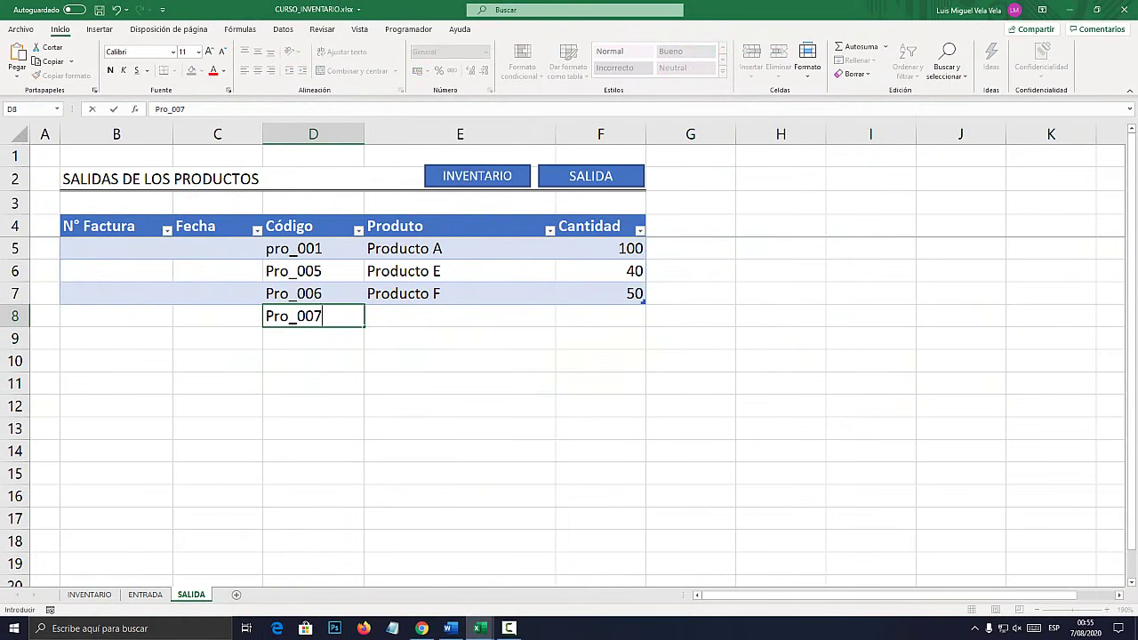
key(BackSpace)
key(Tab)
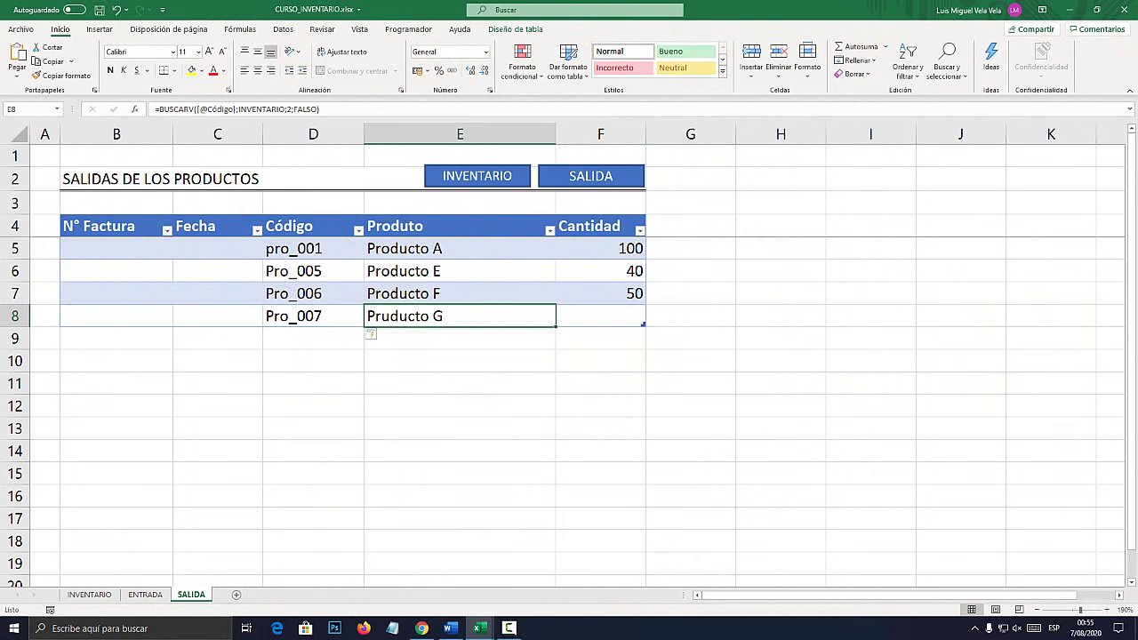
click(600, 315)
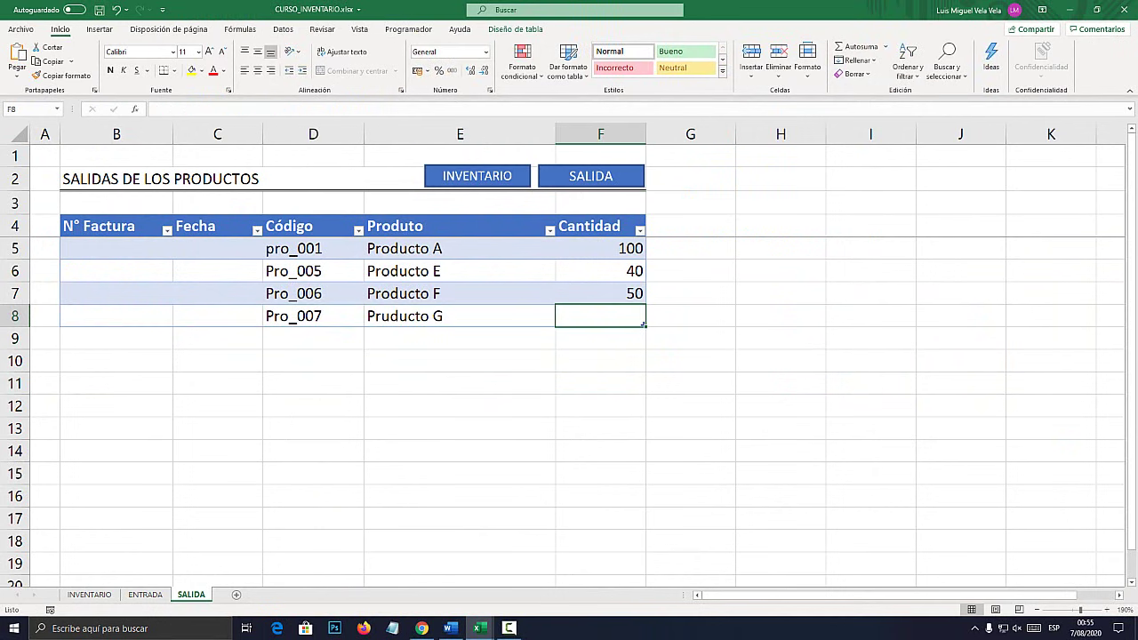
text(10)
key(Return)
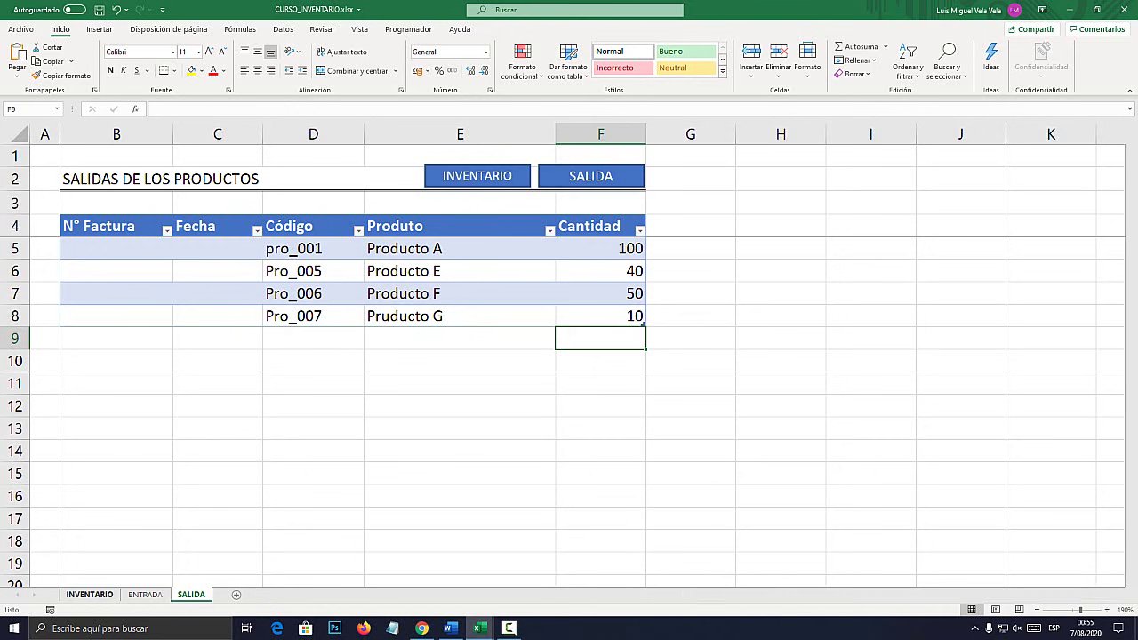
Check Pruducto G's Entradas, Salidas and Stock figures on the INVENTARIO sheet
click(89, 593)
click(537, 451)
click(536, 360)
click(447, 383)
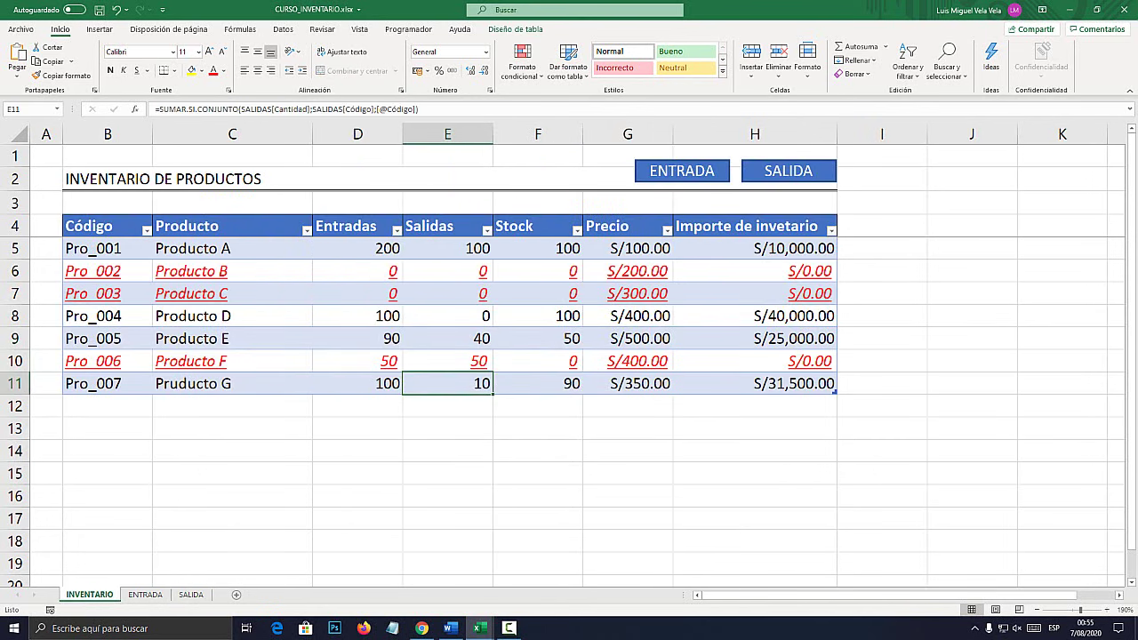
click(447, 133)
click(537, 383)
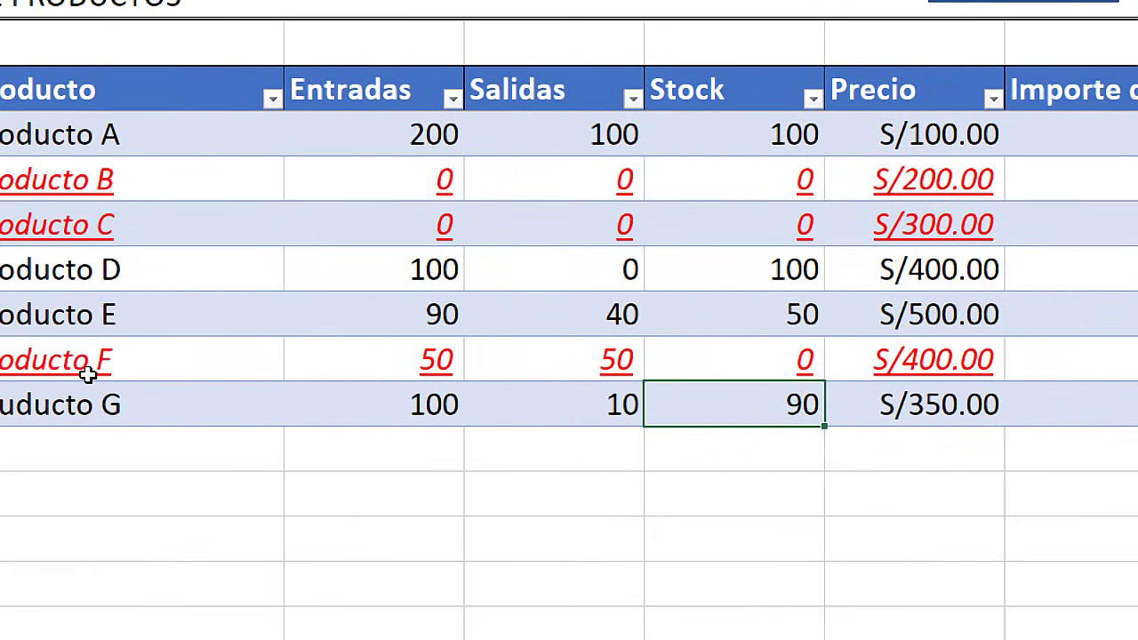
click(384, 419)
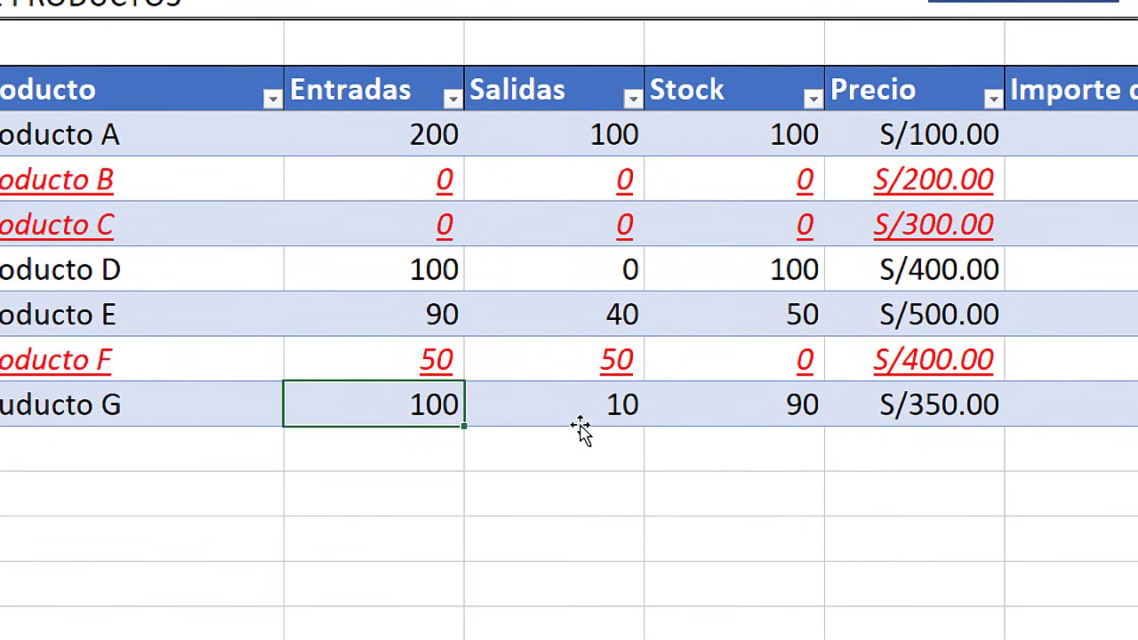
click(572, 417)
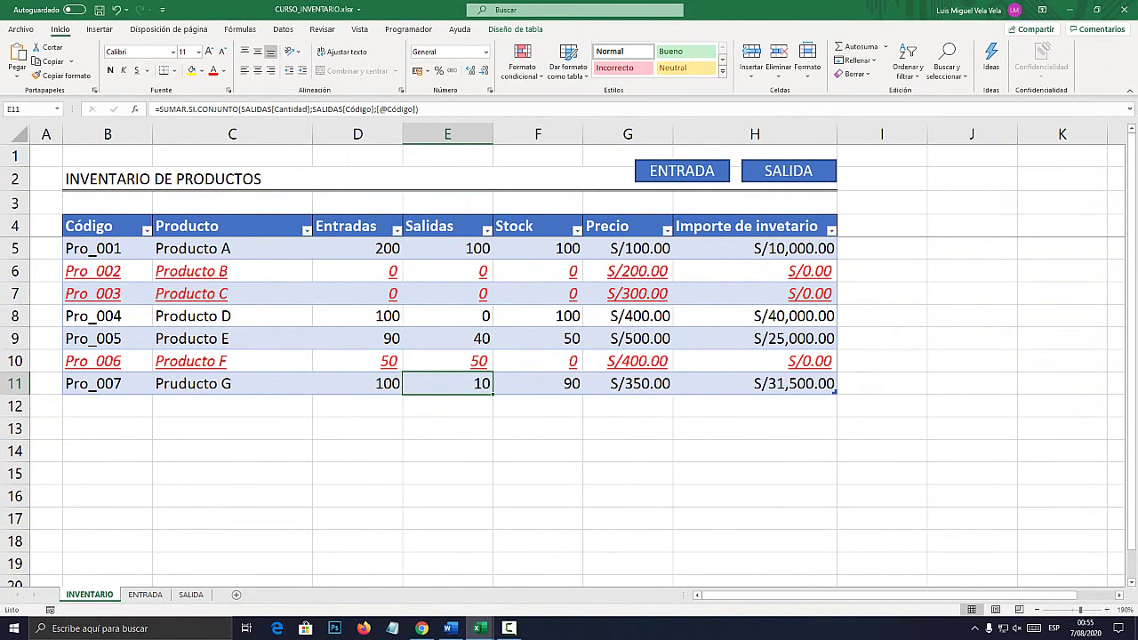
click(409, 573)
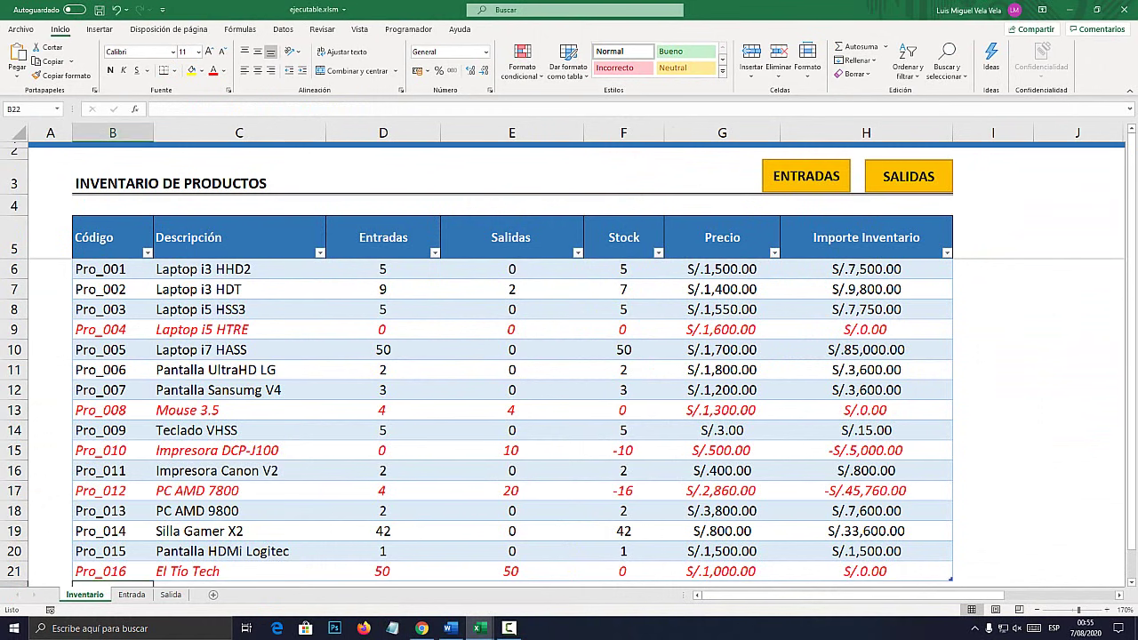
Cycle through the ejecutable workbook's Inventario, Entrada and Salida sheets, ending on Entrada
key(ctrl+Page_Down)
key(ctrl+Page_Down)
key(ctrl+Page_Up)
key(ctrl+Page_Up)
key(ctrl+Page_Down)
key(ctrl+Page_Down)
key(ctrl+Page_Up)
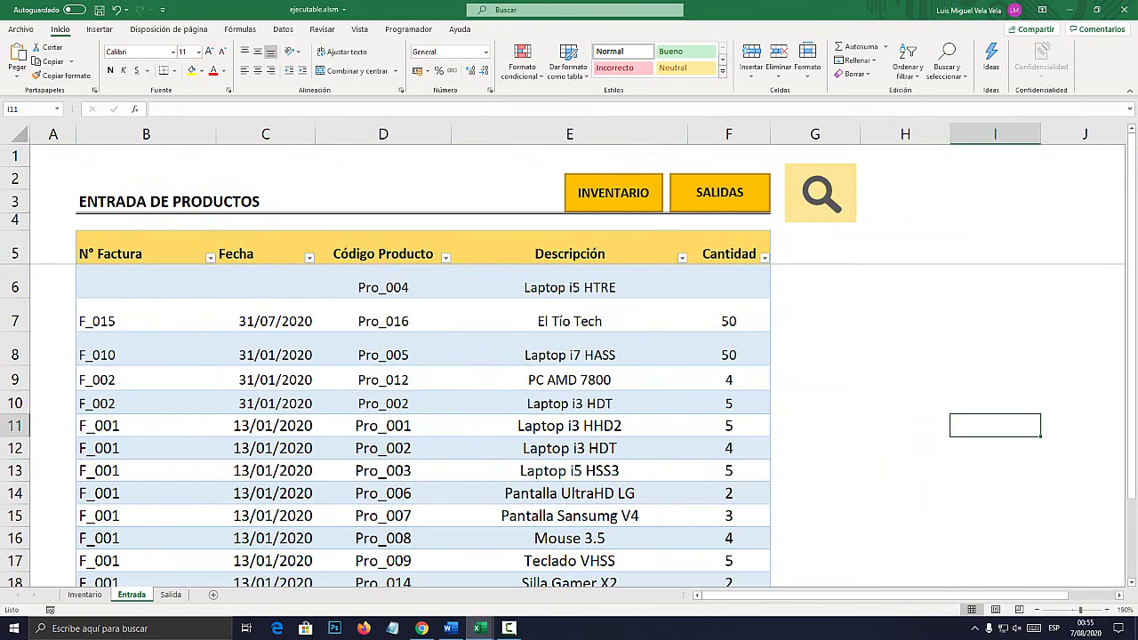
key(ctrl+Page_Down)
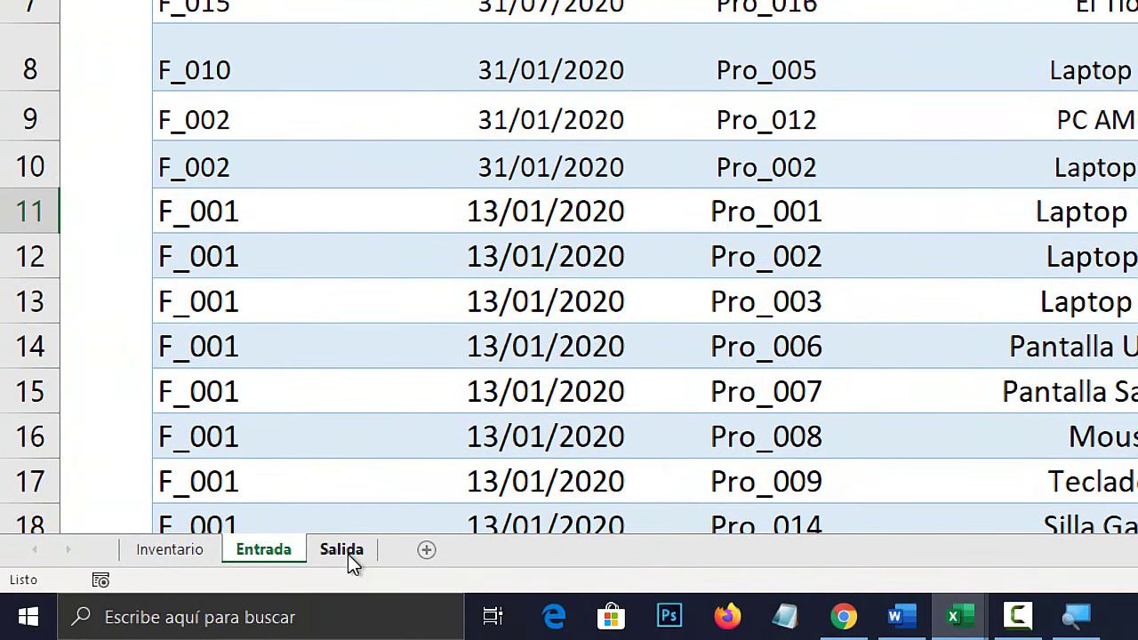
click(342, 551)
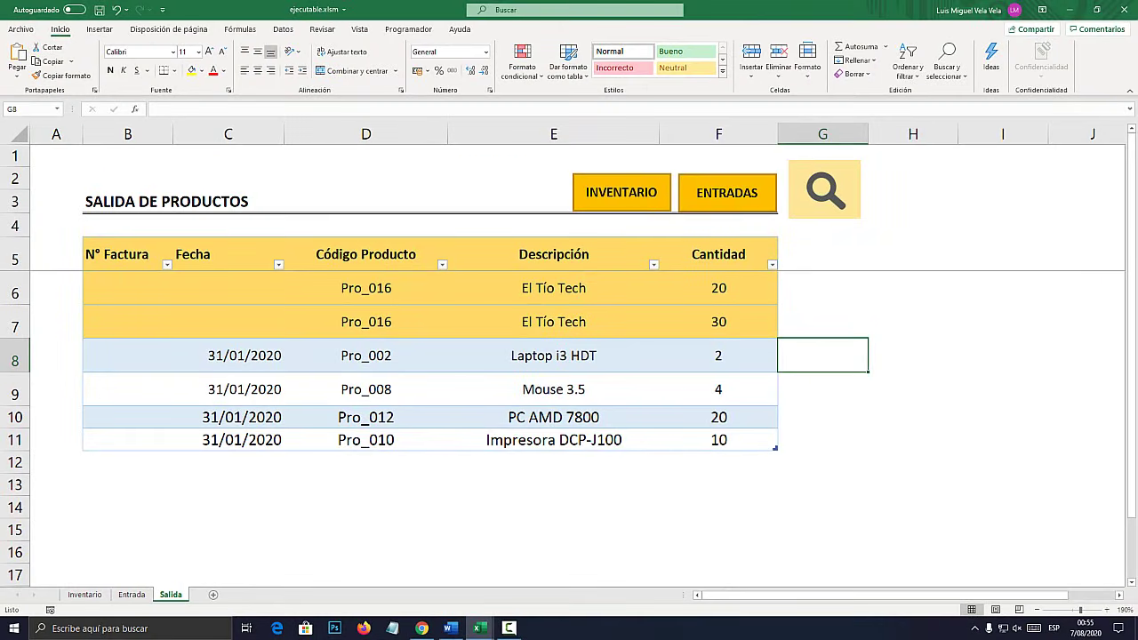
key(ctrl+Page_Up)
Open the Búsqueda Entradas magnifier form and search for i5 products
click(820, 192)
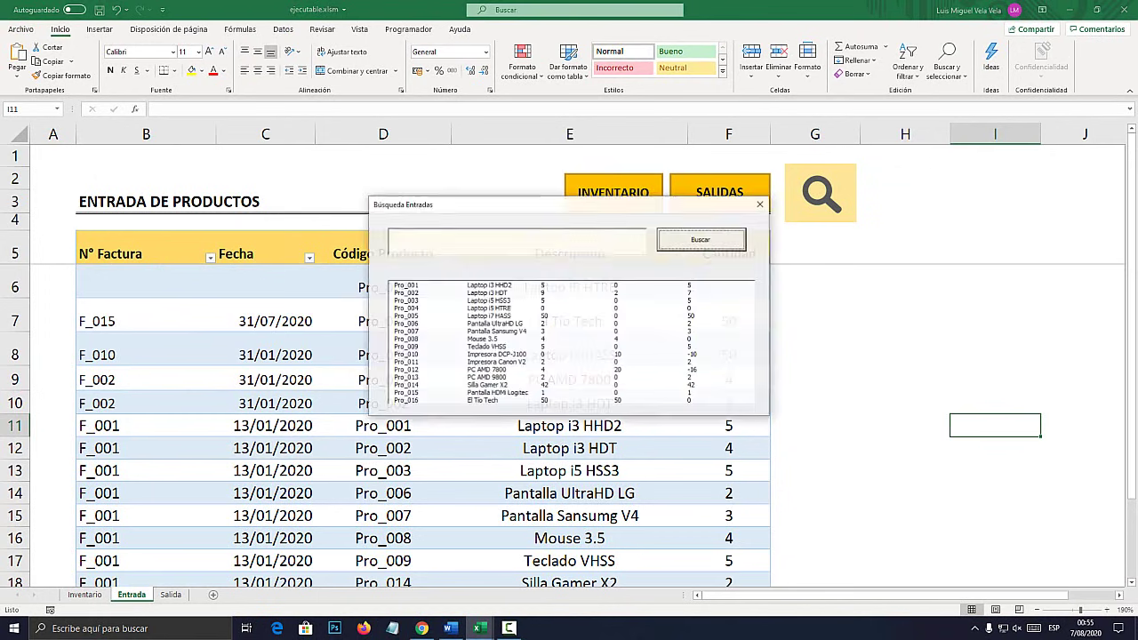
mouse_move(551, 200)
mouse_down()
mouse_move(340, 271)
mouse_move(659, 190)
mouse_move(469, 318)
mouse_move(468, 204)
mouse_up()
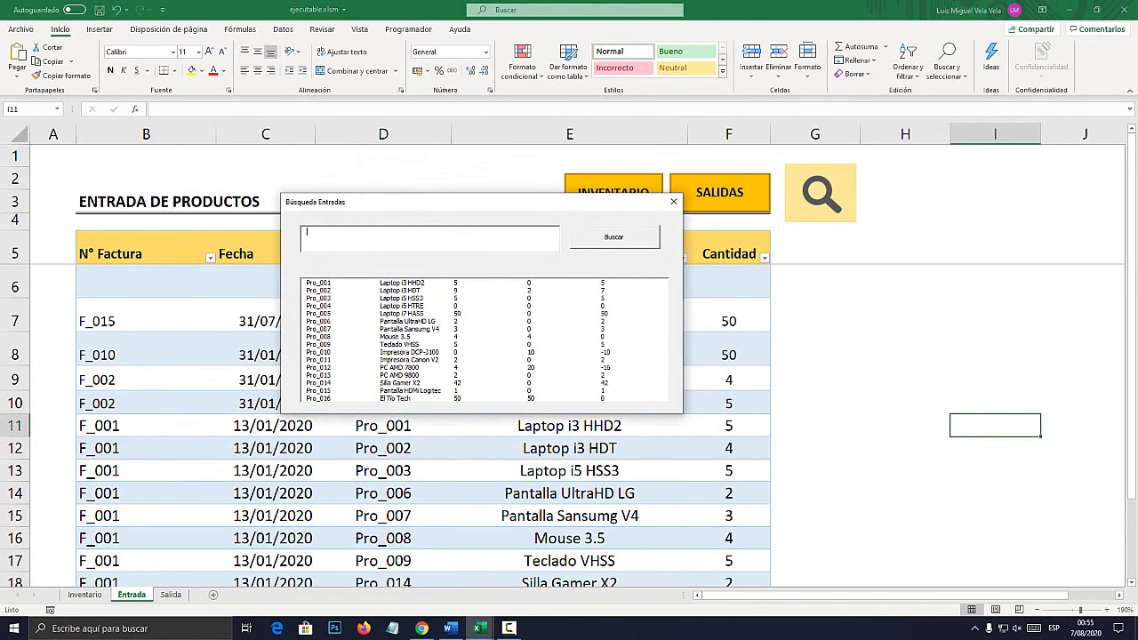
text(i5)
key(Tab)
key(Return)
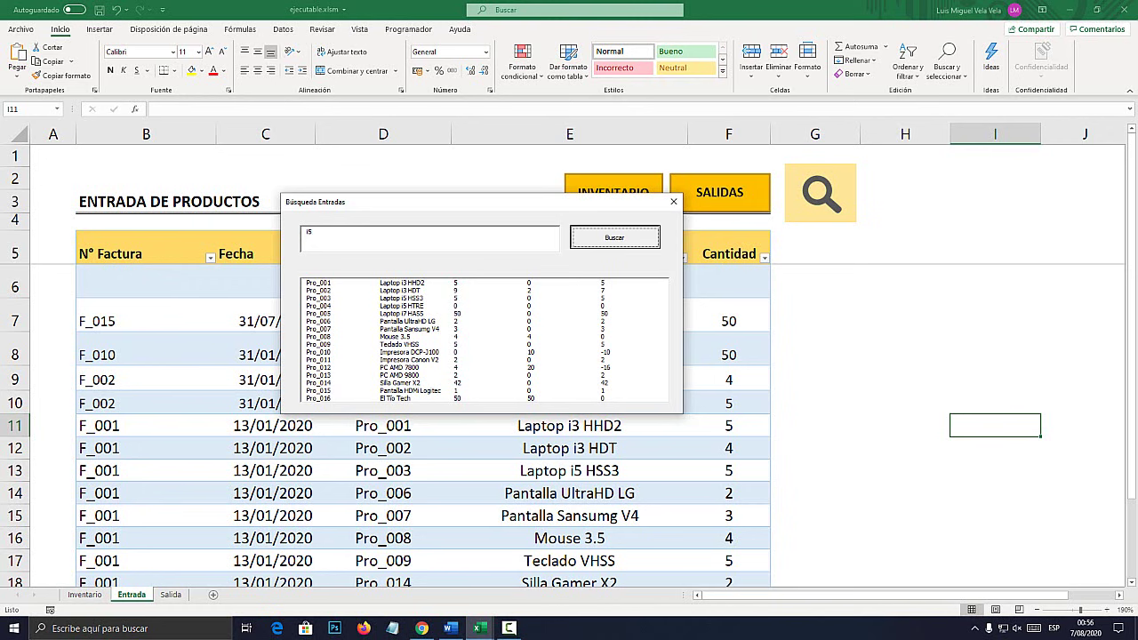
Insert Pro_004 Laptop i5 HTRE from the search results into the entries table
key(Tab)
key(Down)
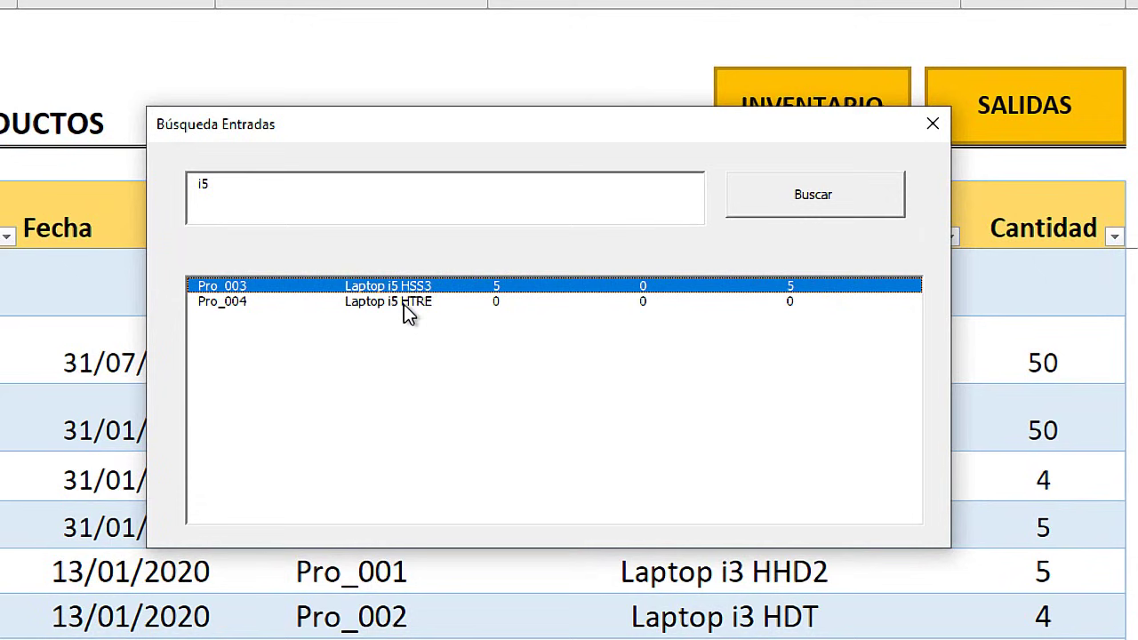
click(403, 303)
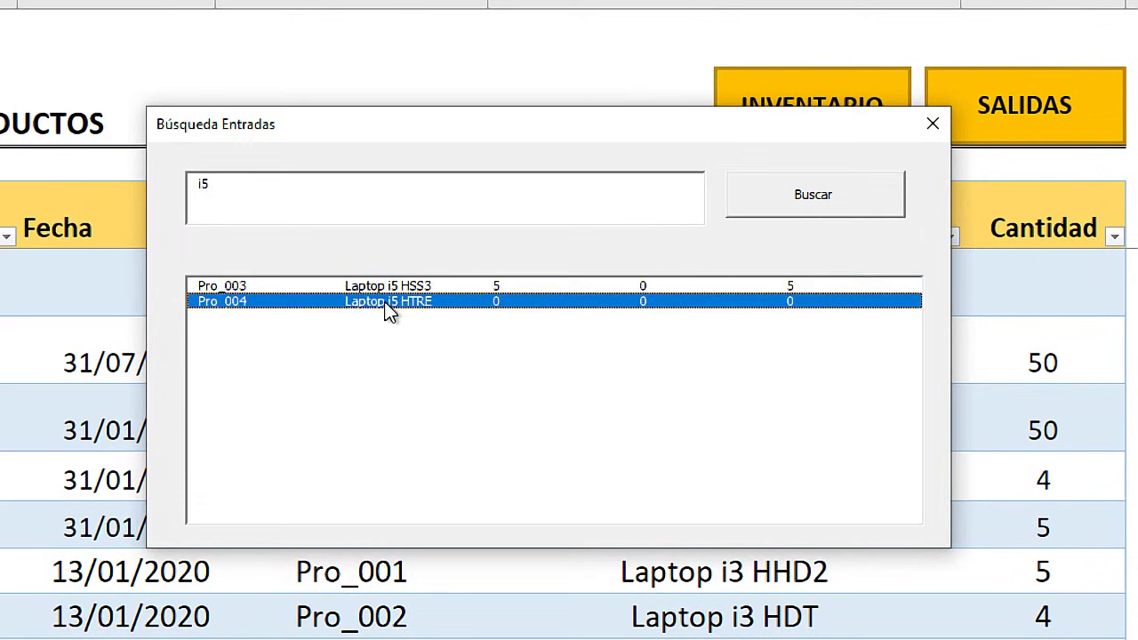
key(Up)
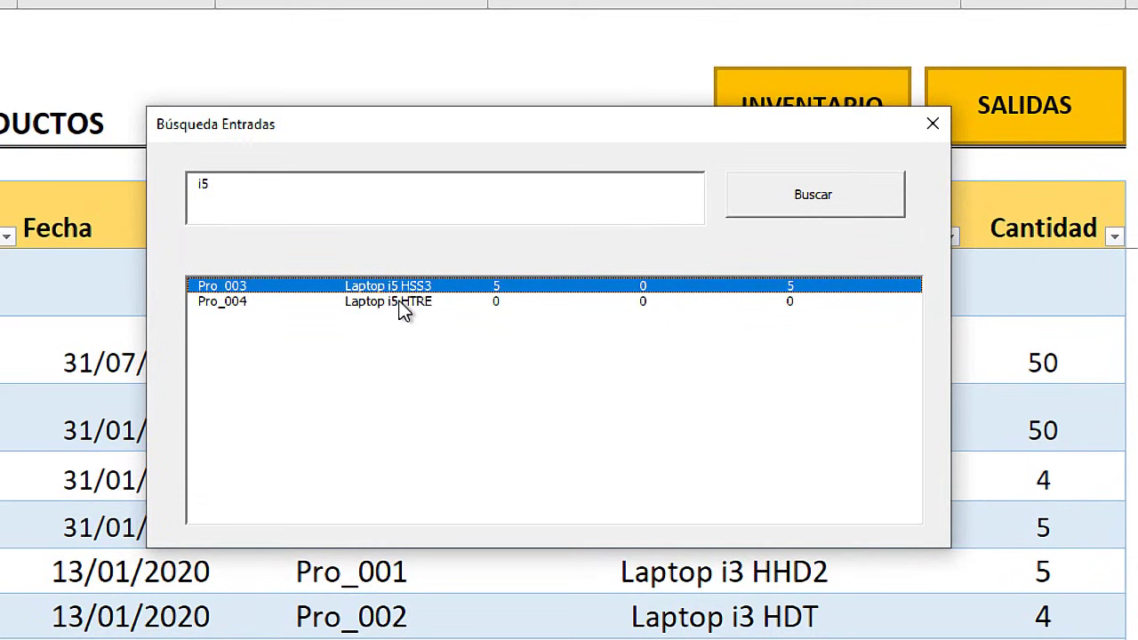
click(401, 304)
key(Up)
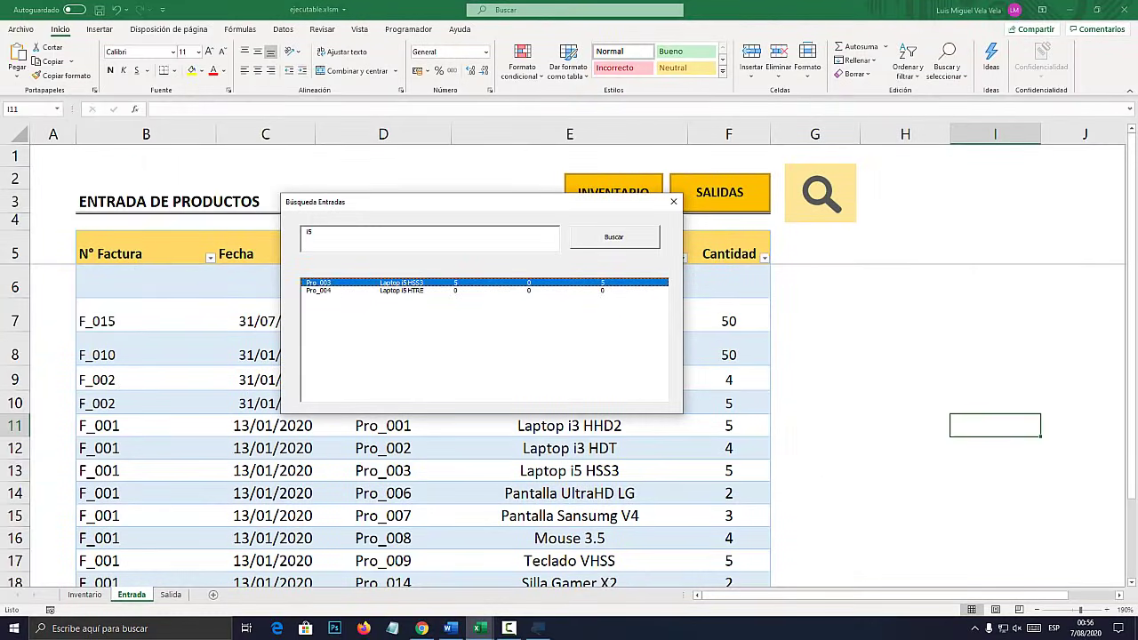
double_click(399, 290)
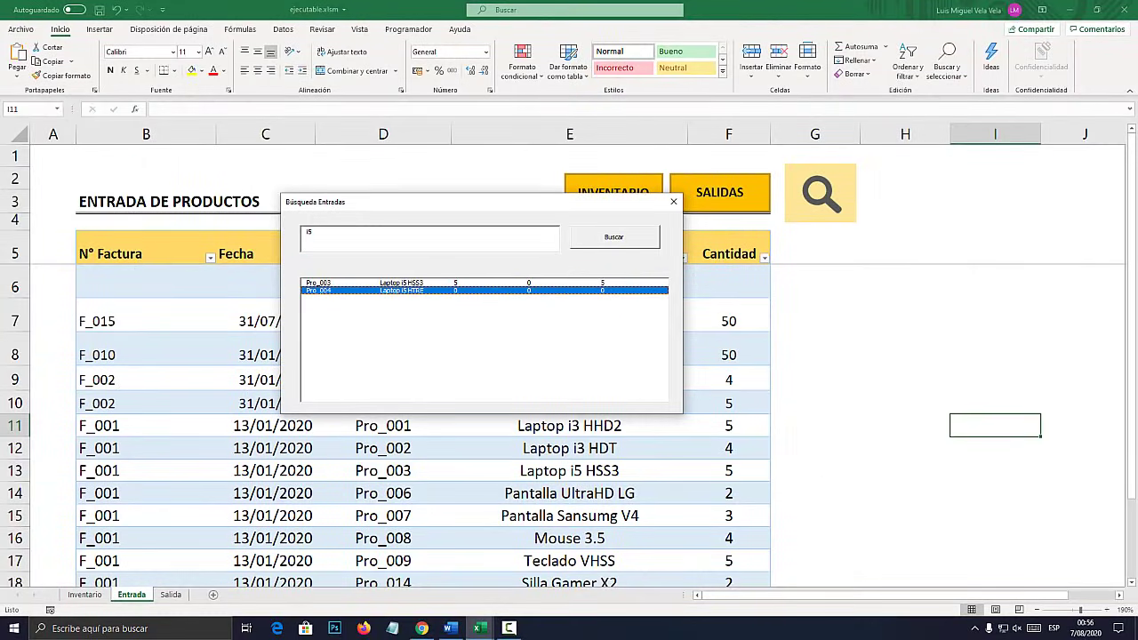
key(Right)
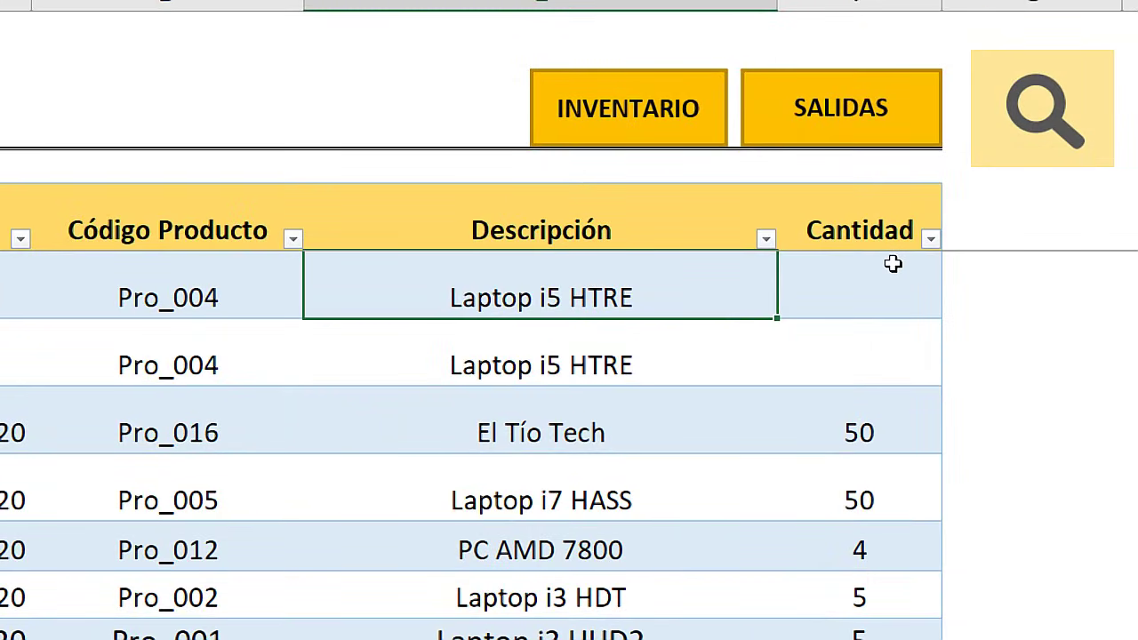
Enter a Cantidad of 10 for Pro_004 and check its Descripción lookup formula
click(894, 262)
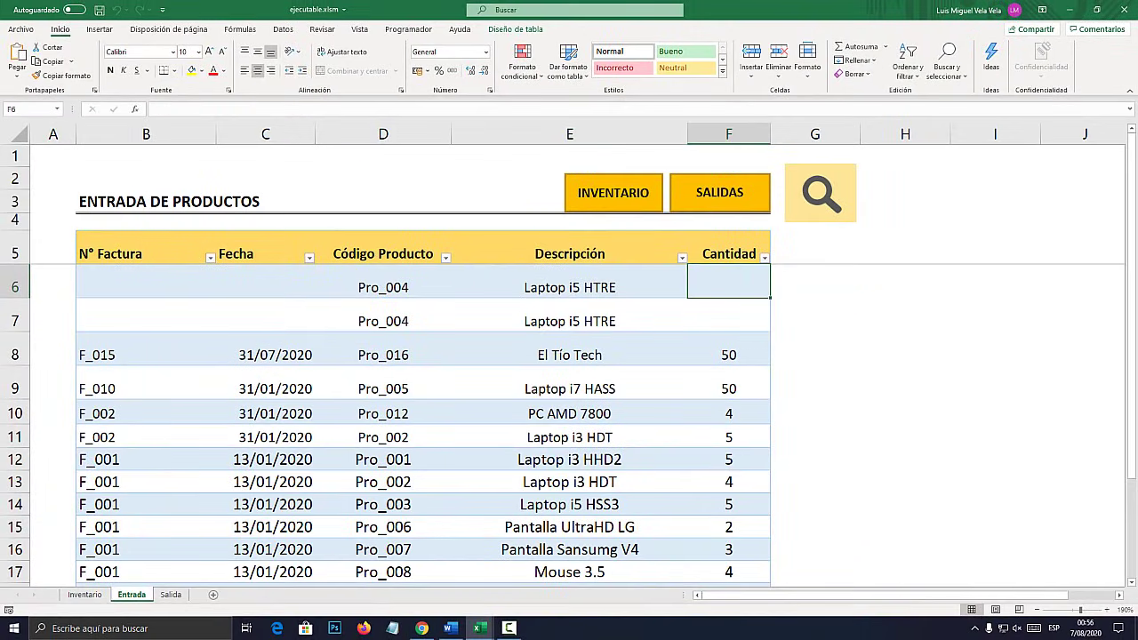
text(10)
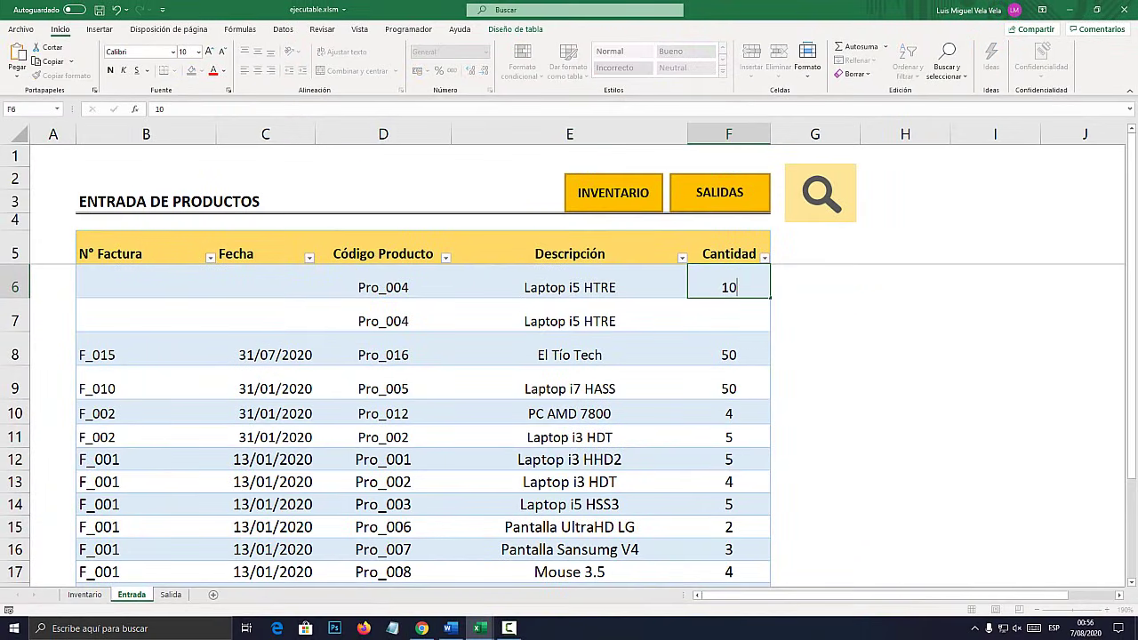
key(Return)
click(85, 594)
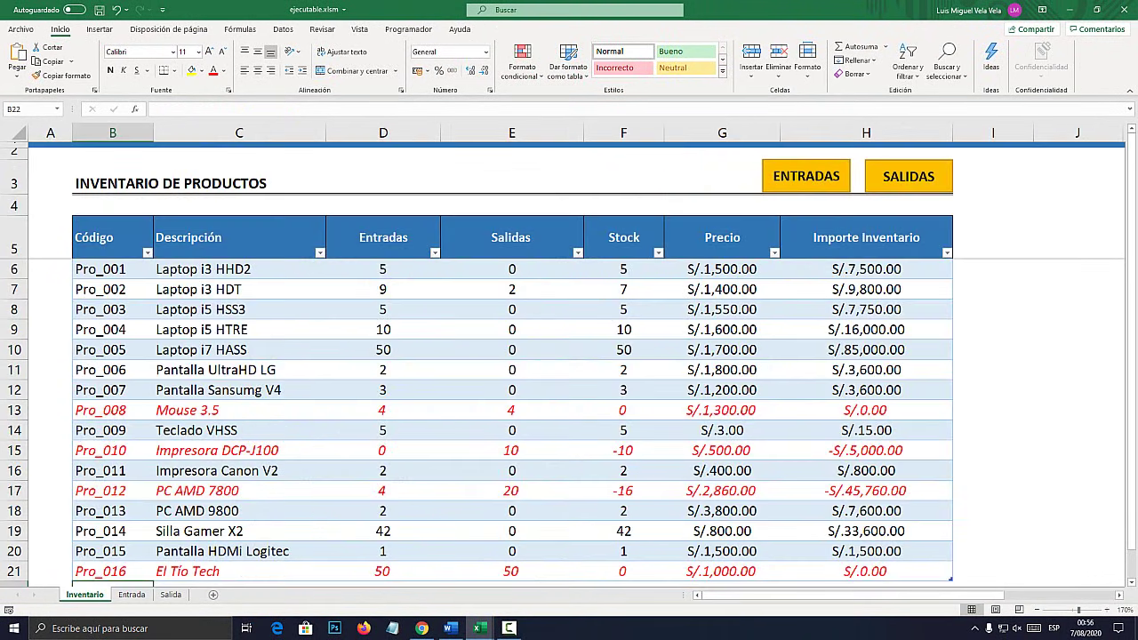
click(131, 593)
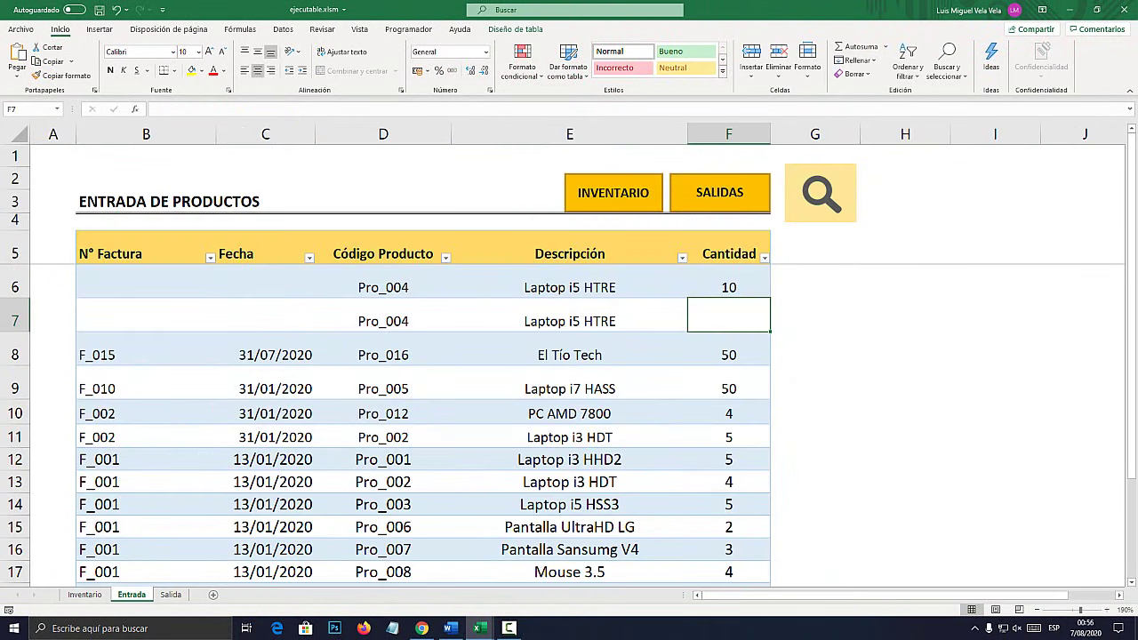
click(569, 281)
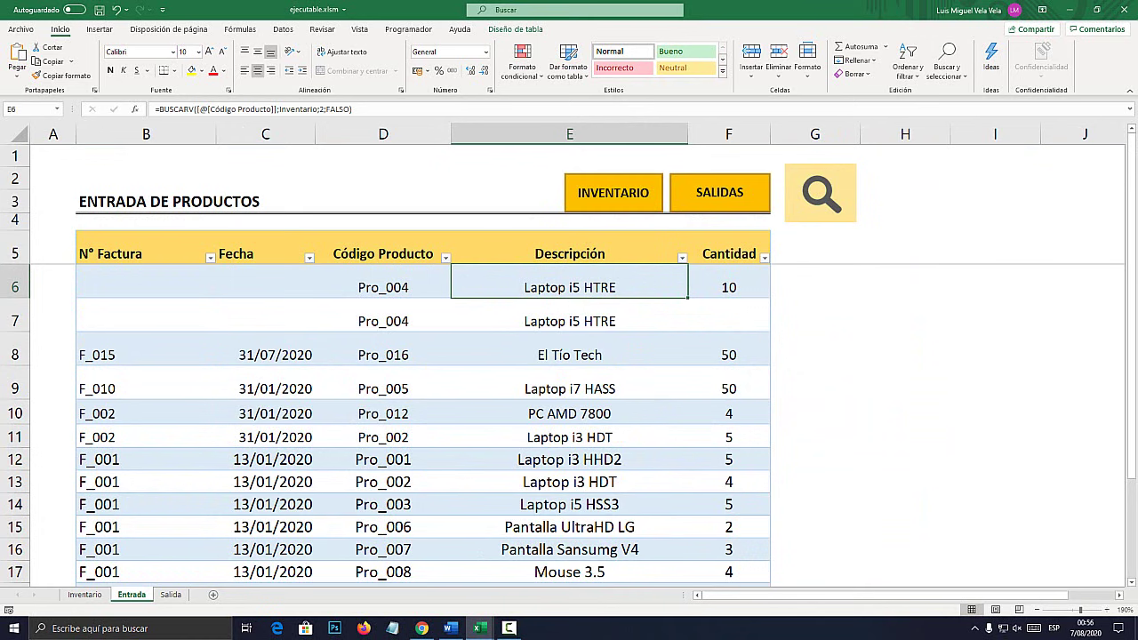
Inspect the Entradas formulas for the laptop products on the Inventario sheet
key(ctrl+Page_Up)
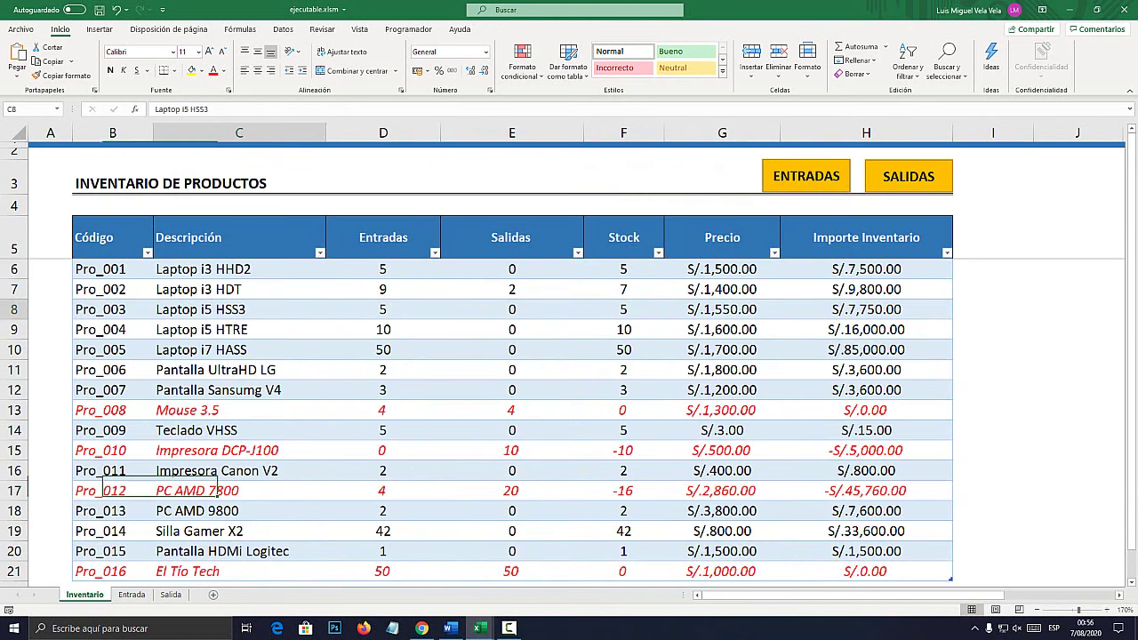
click(239, 309)
key(Right)
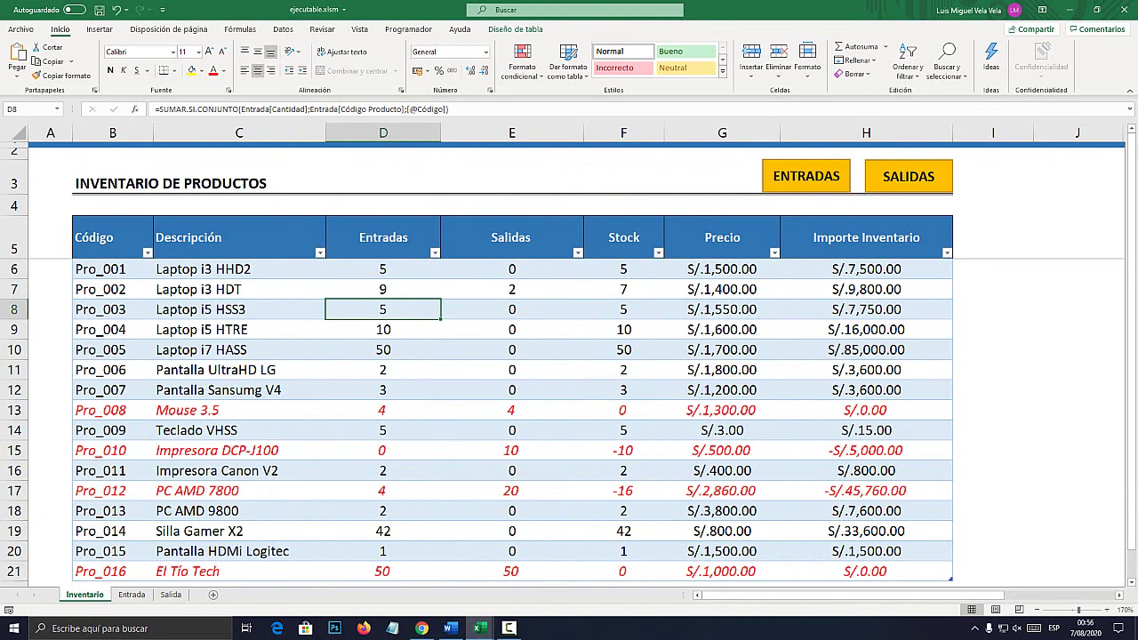
scroll(512, 418, down, 3)
scroll(512, 417, up, 3)
Reopen and close the entry search form, then minimize ejecutable.xlsm to reveal CURSO_INVENTARIO
key(ctrl+Page_Down)
click(820, 193)
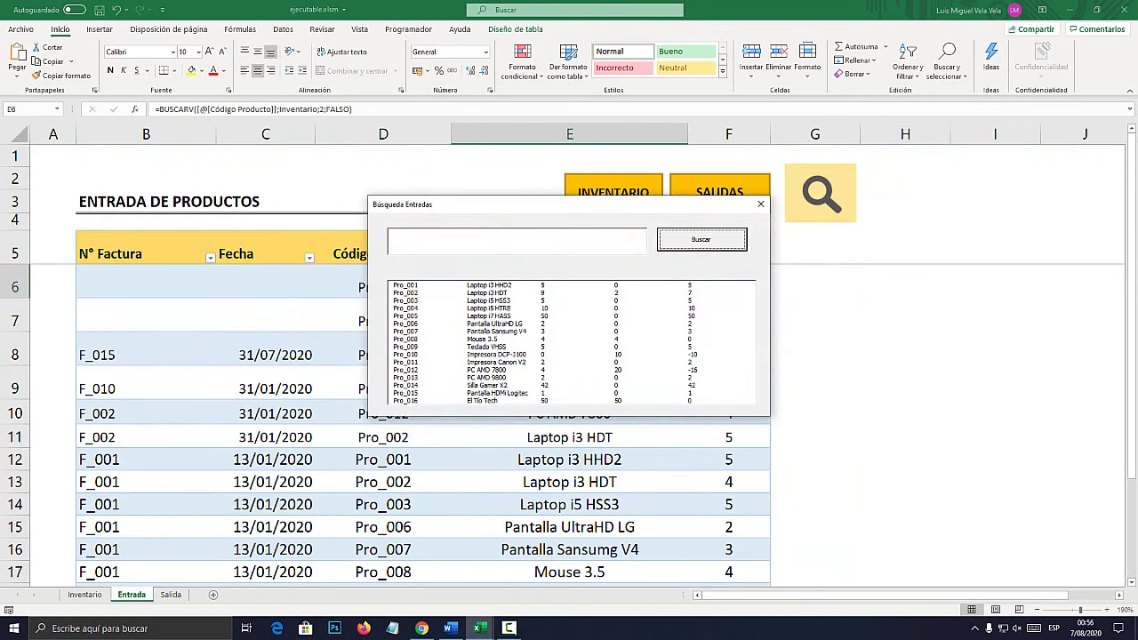
mouse_move(637, 199)
mouse_down()
mouse_move(506, 288)
mouse_move(554, 279)
mouse_up()
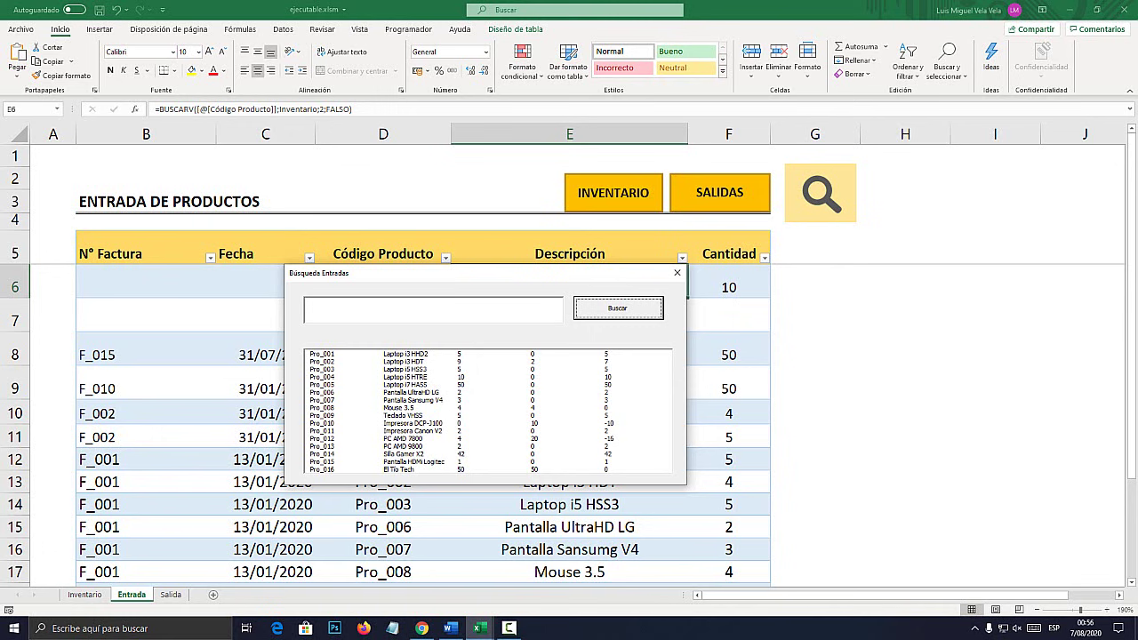
click(677, 272)
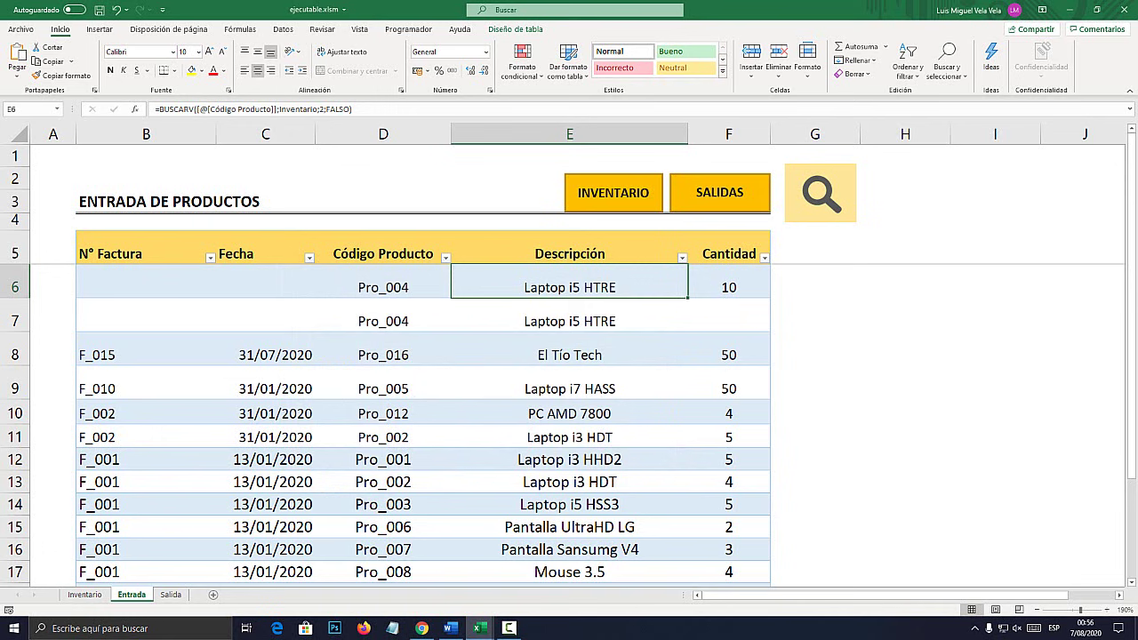
click(1070, 10)
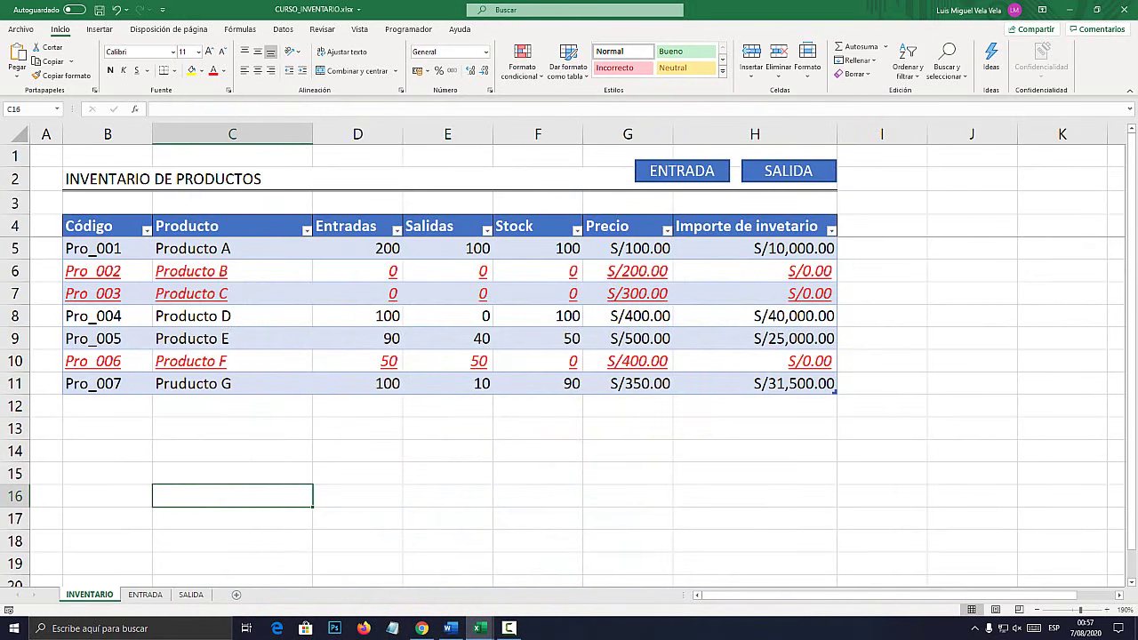
ctrl+click(682, 171)
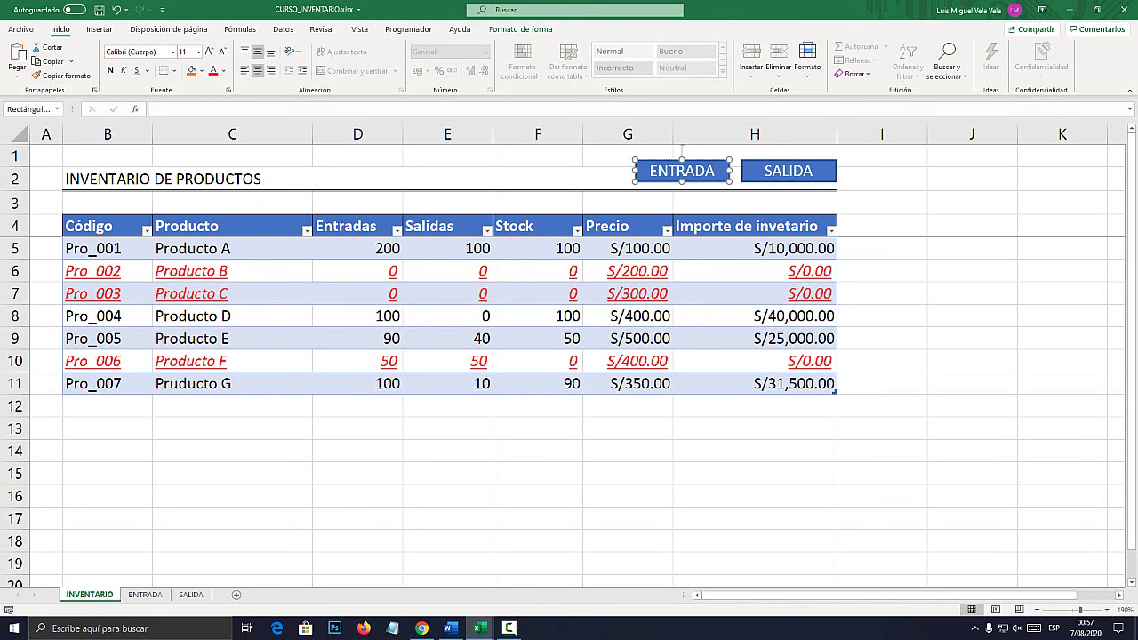
click(882, 293)
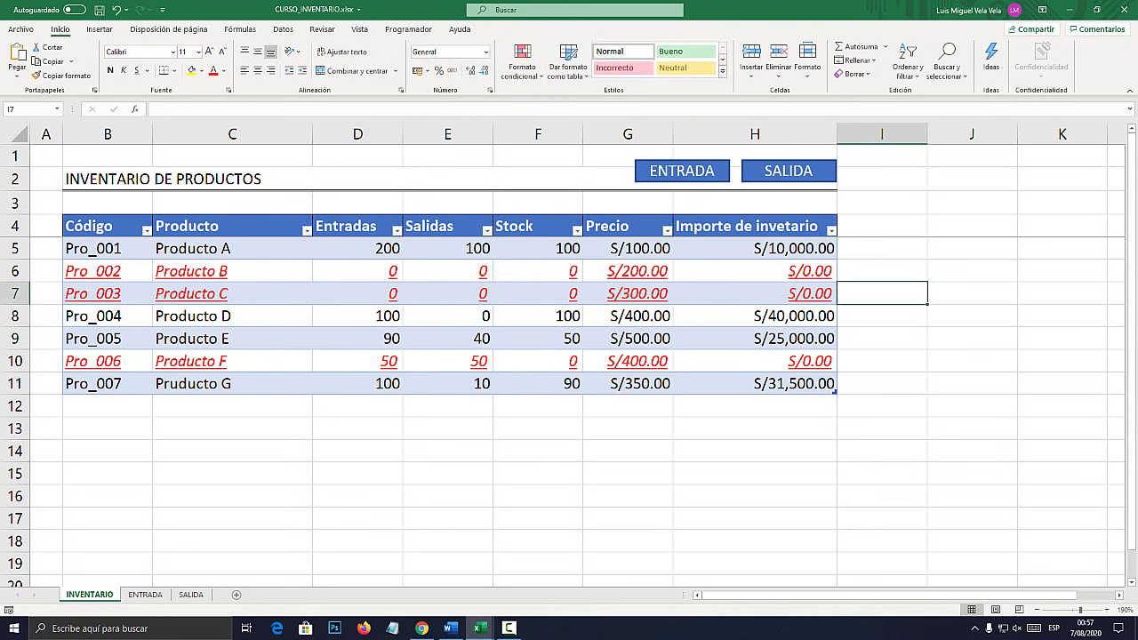
click(627, 451)
click(357, 450)
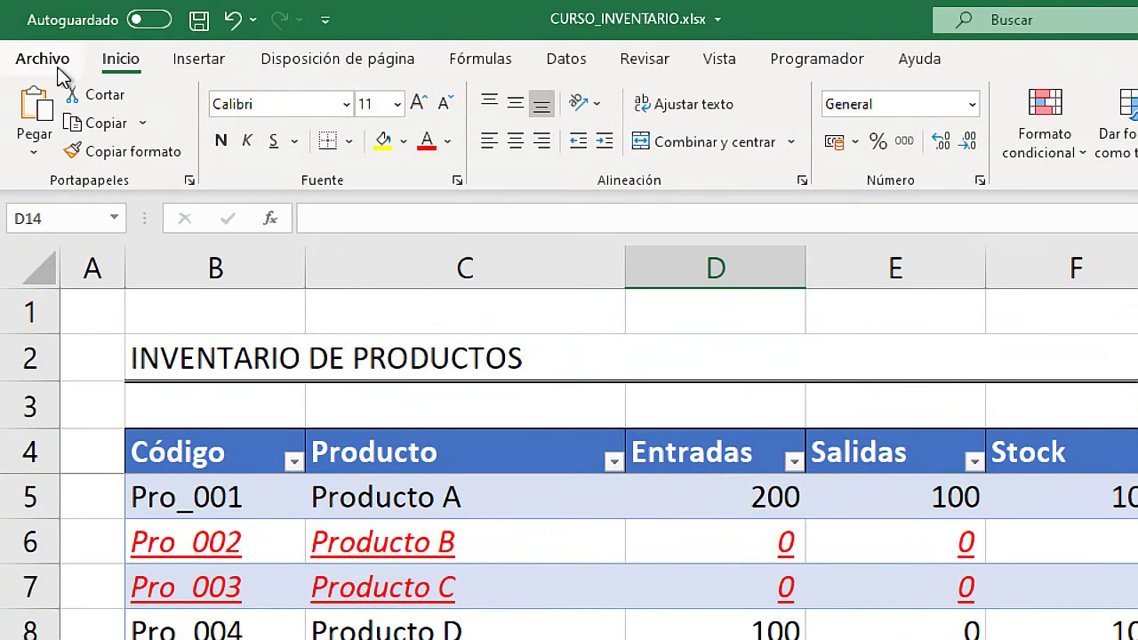
Open Save As and choose the Escritorio folder as the destination
click(23, 29)
click(102, 376)
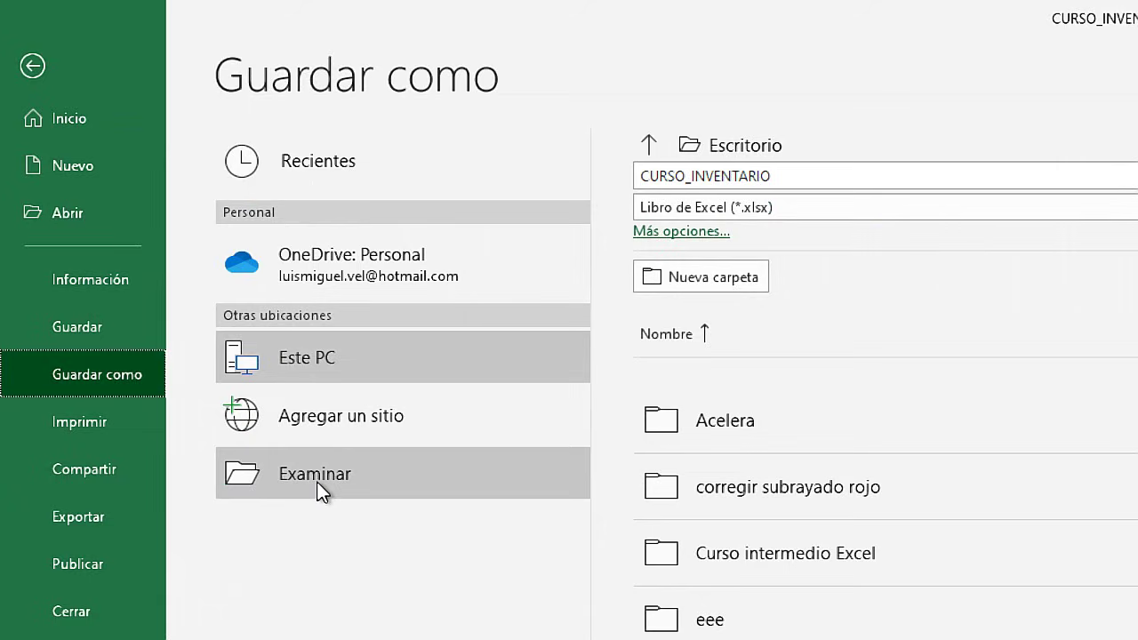
click(316, 483)
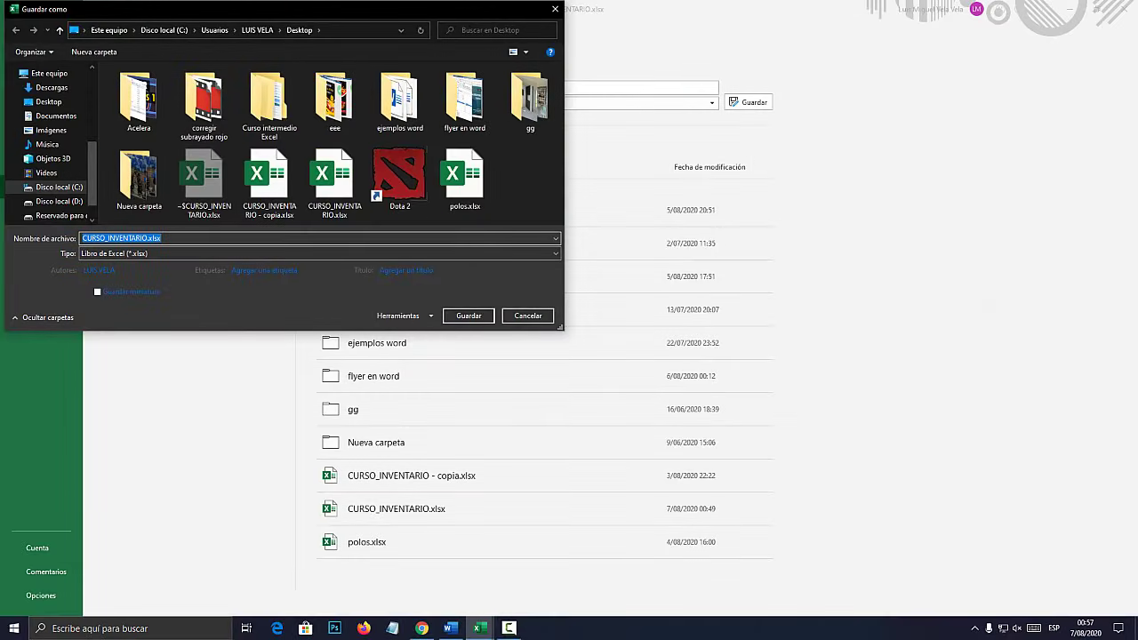
drag(308, 12, 523, 85)
click(297, 104)
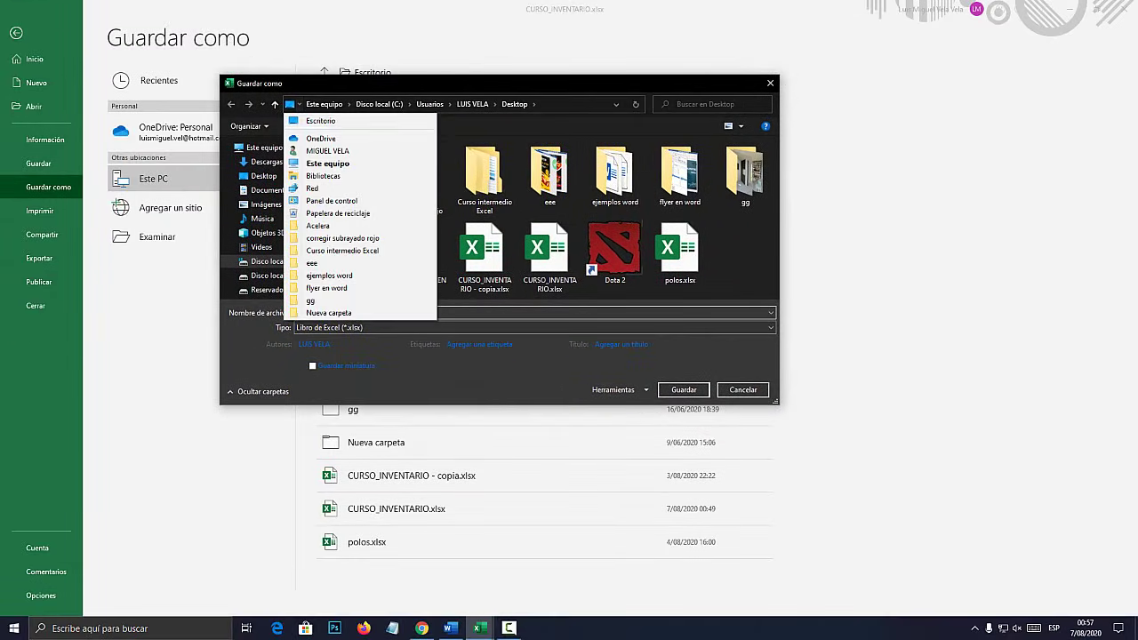
click(317, 117)
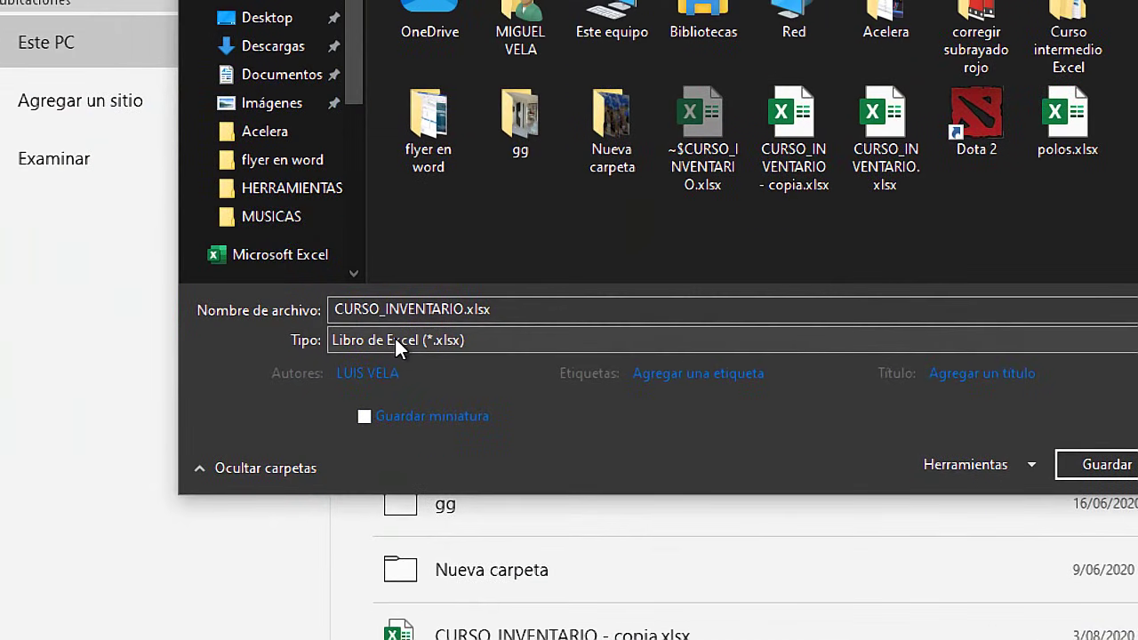
Set the file type to Libro de Excel habilitado para macros (*.xlsm)
click(395, 340)
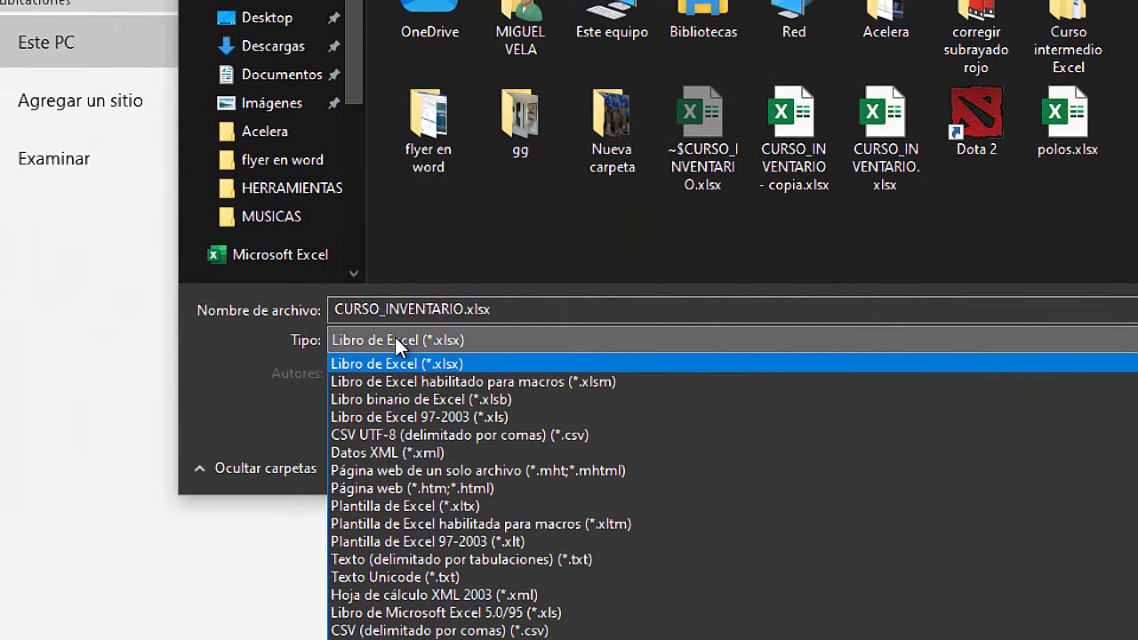
click(477, 384)
click(602, 338)
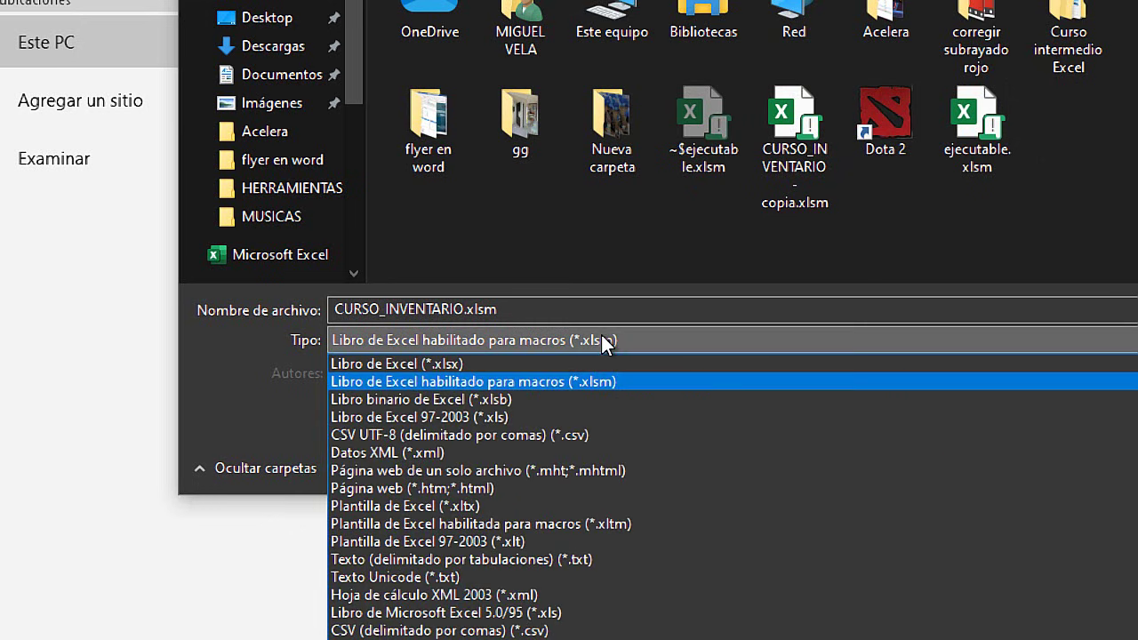
click(514, 329)
Review the CURSO_INVENTARIO.xlsm file name and confirm the save
click(465, 310)
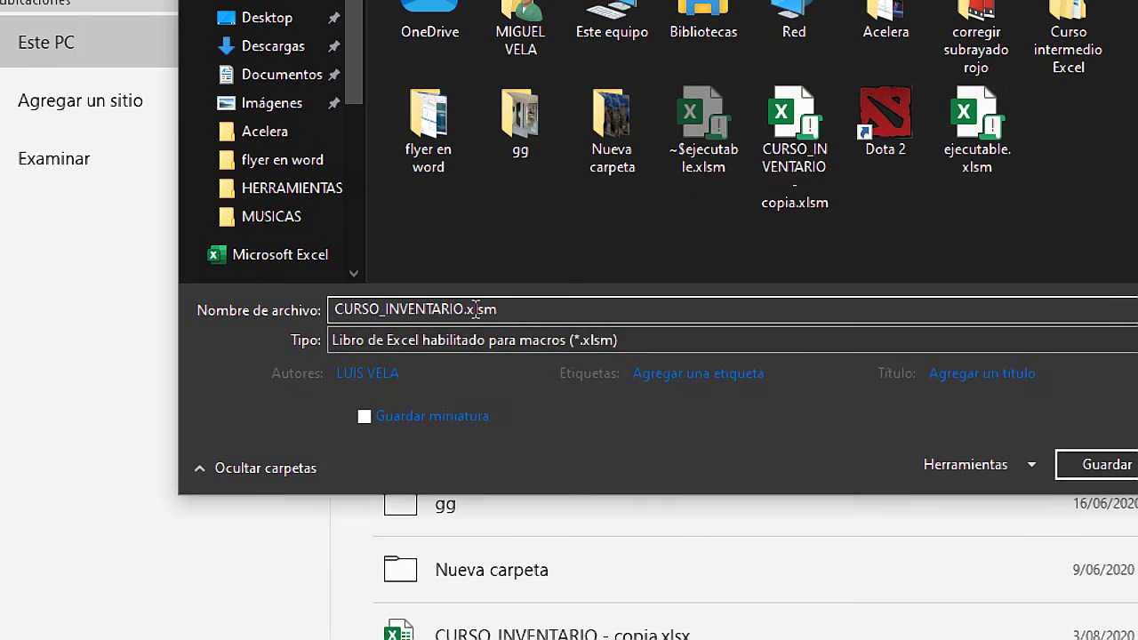
double_click(462, 310)
click(458, 310)
double_click(459, 310)
click(464, 308)
drag(470, 309, 483, 309)
click(493, 310)
click(510, 308)
drag(502, 309, 485, 309)
click(517, 308)
click(505, 308)
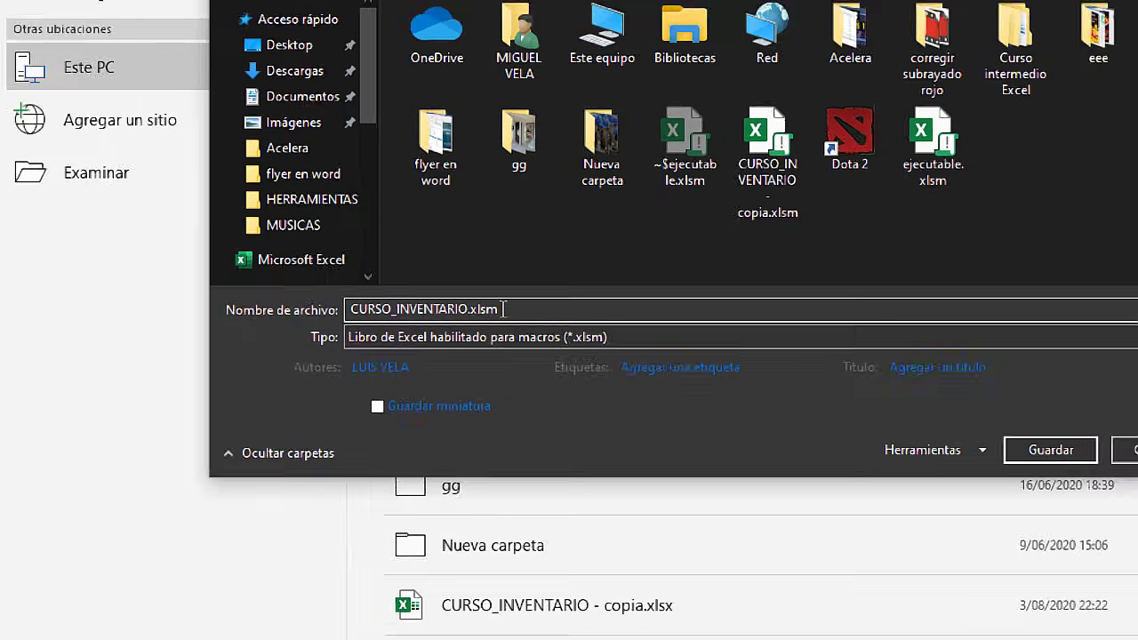
key(Return)
key(Right)
key(Right)
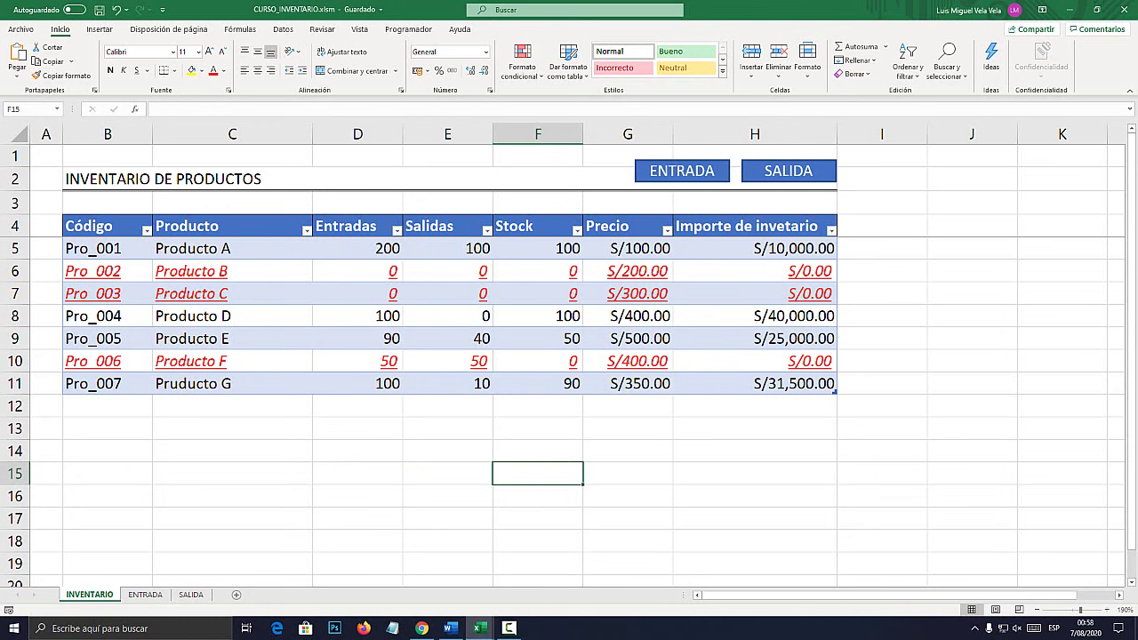
Select the ENTRADA button shape on the INVENTARIO sheet
click(447, 428)
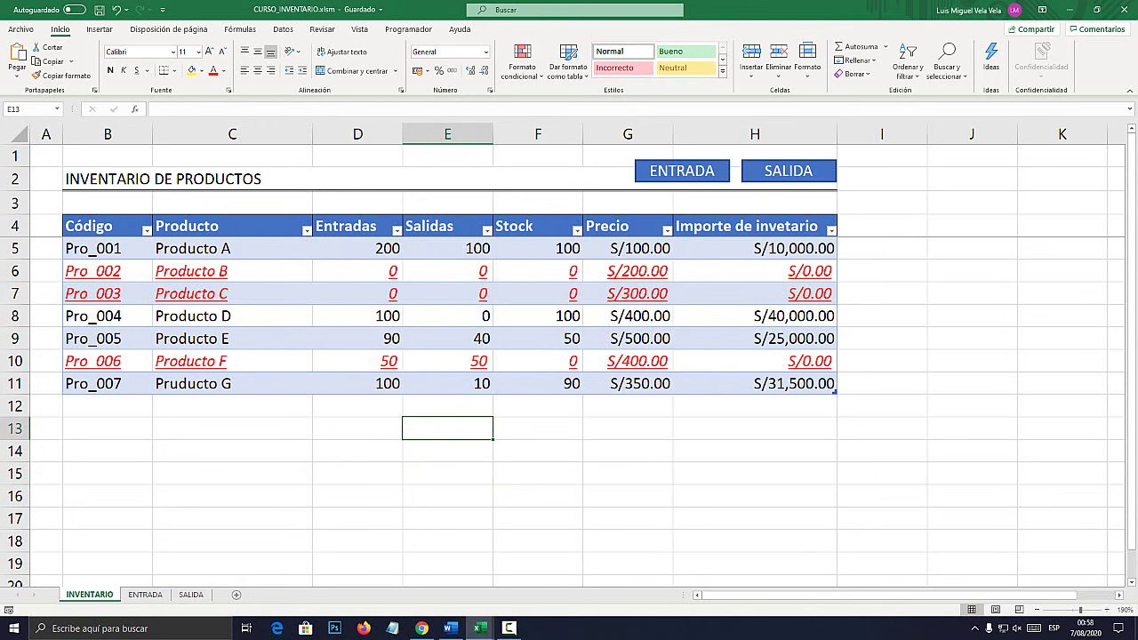
ctrl+click(682, 170)
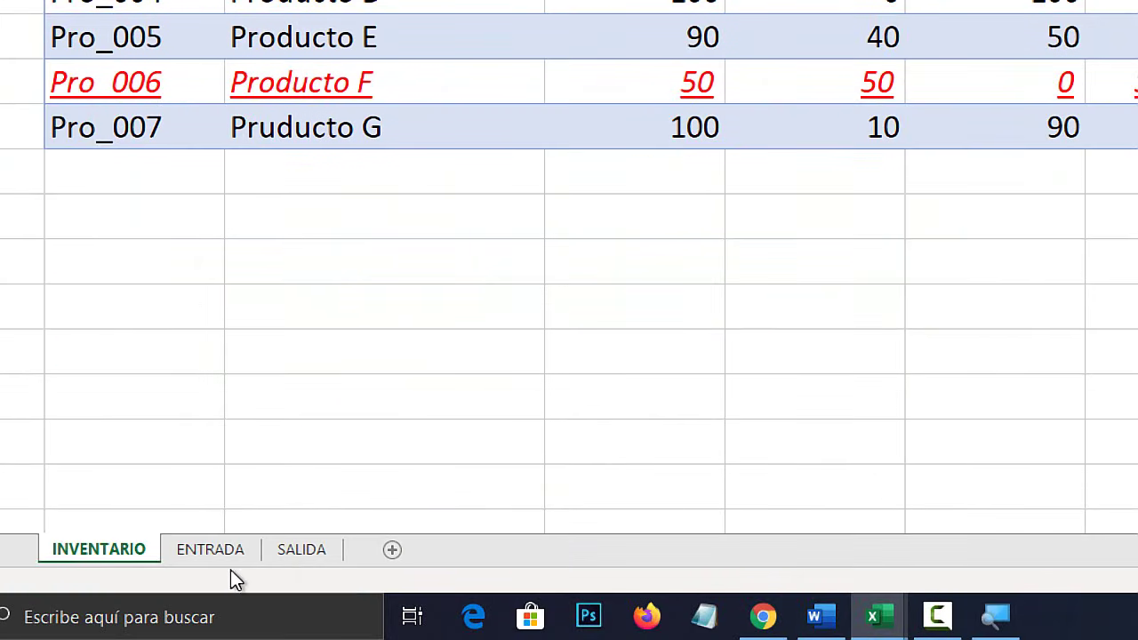
click(147, 594)
click(524, 176)
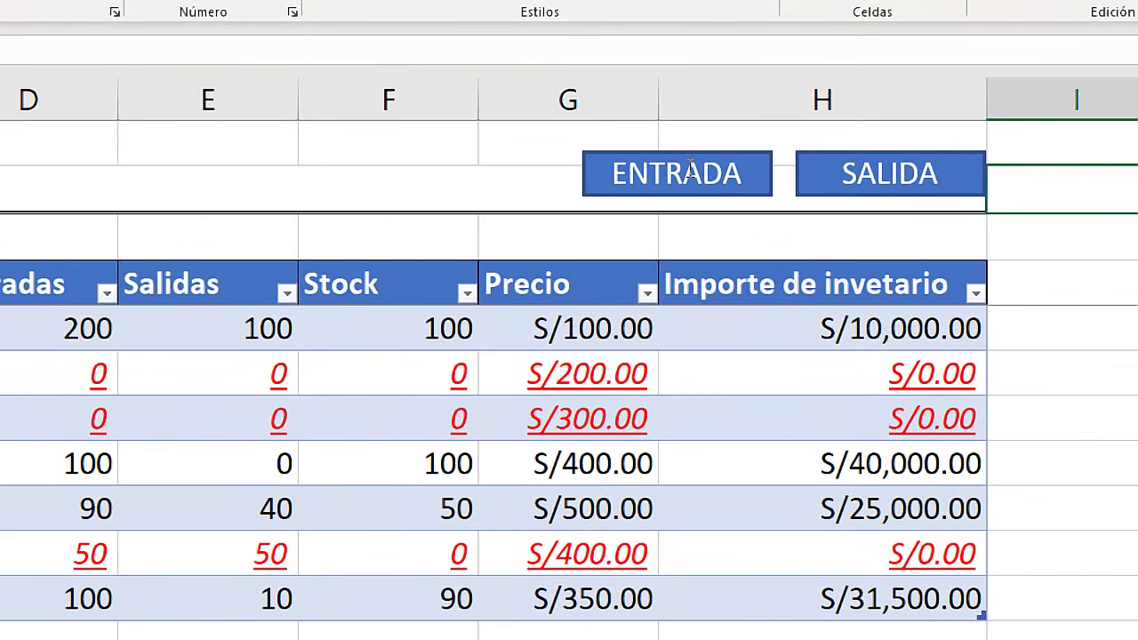
right_click(691, 169)
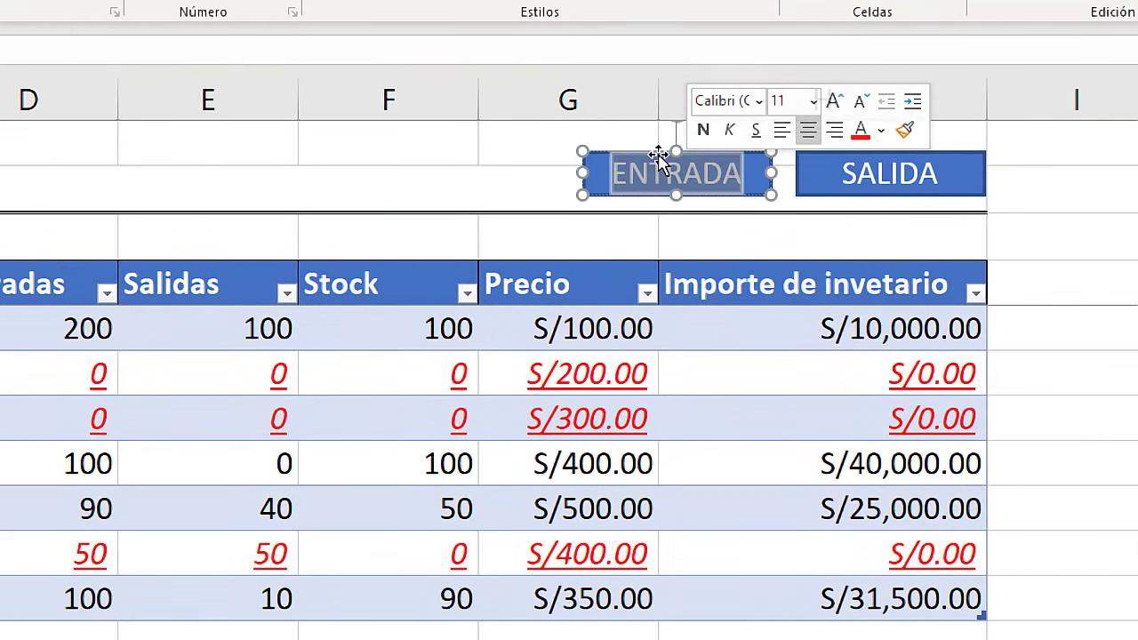
click(581, 170)
click(677, 176)
click(677, 175)
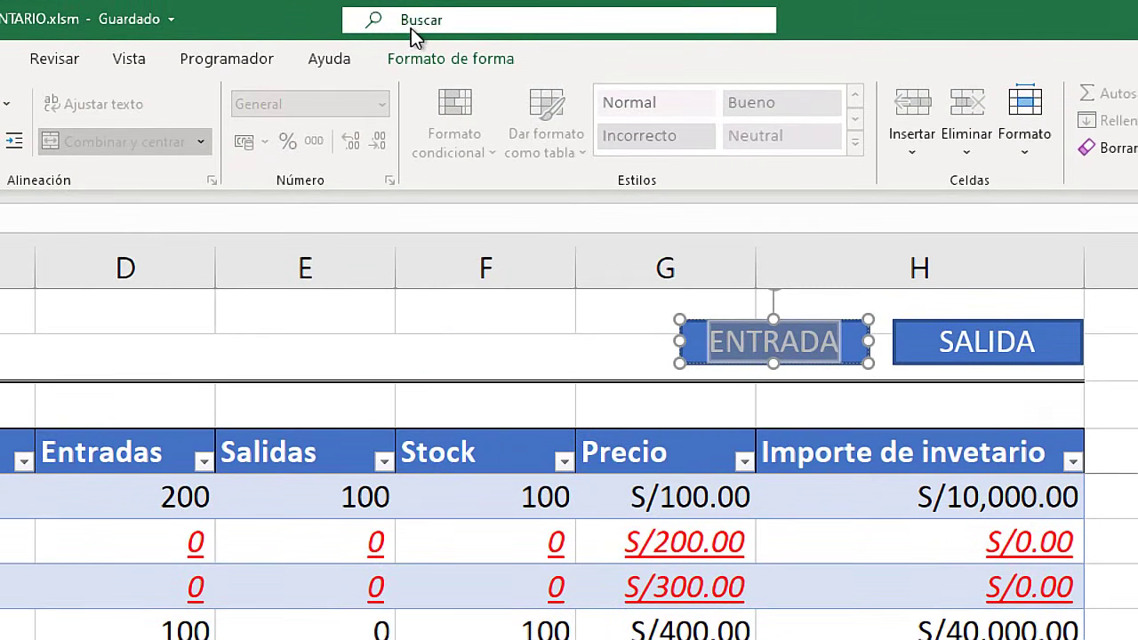
Add a Vínculo to the button pointing to Lugar de este documento > ENTRADA sheet
click(505, 12)
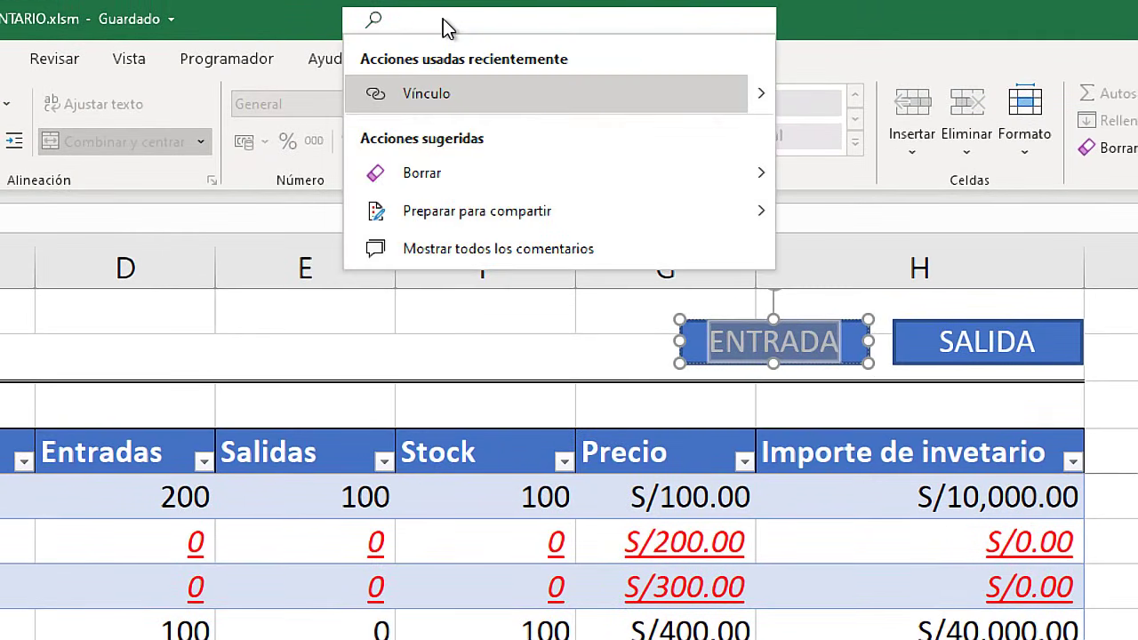
text(vinculo)
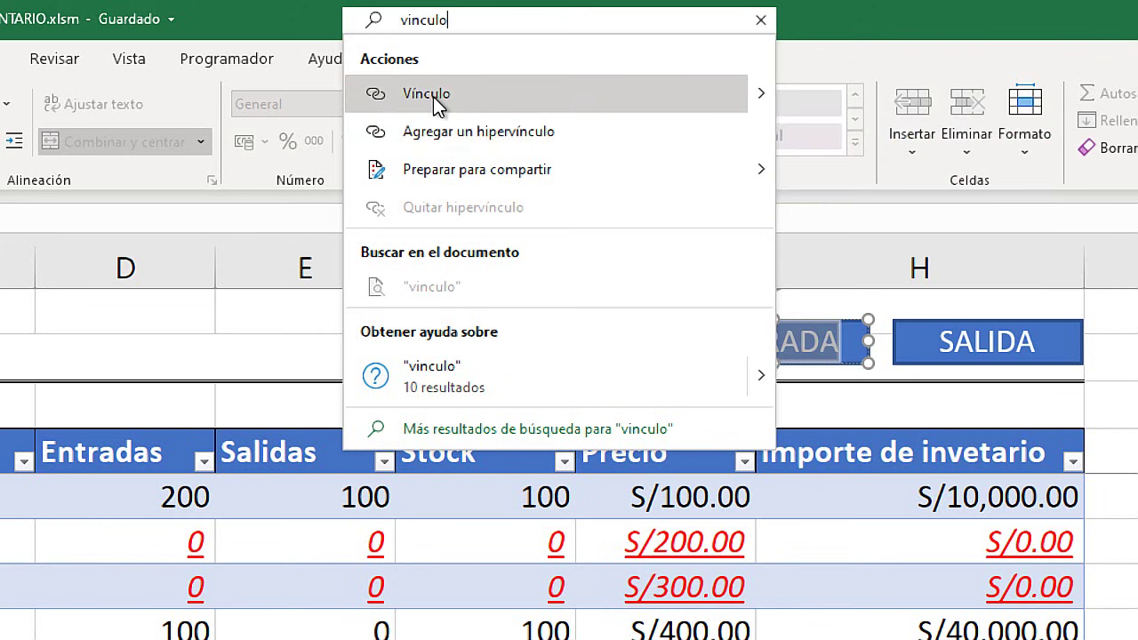
click(433, 96)
drag(622, 259, 509, 195)
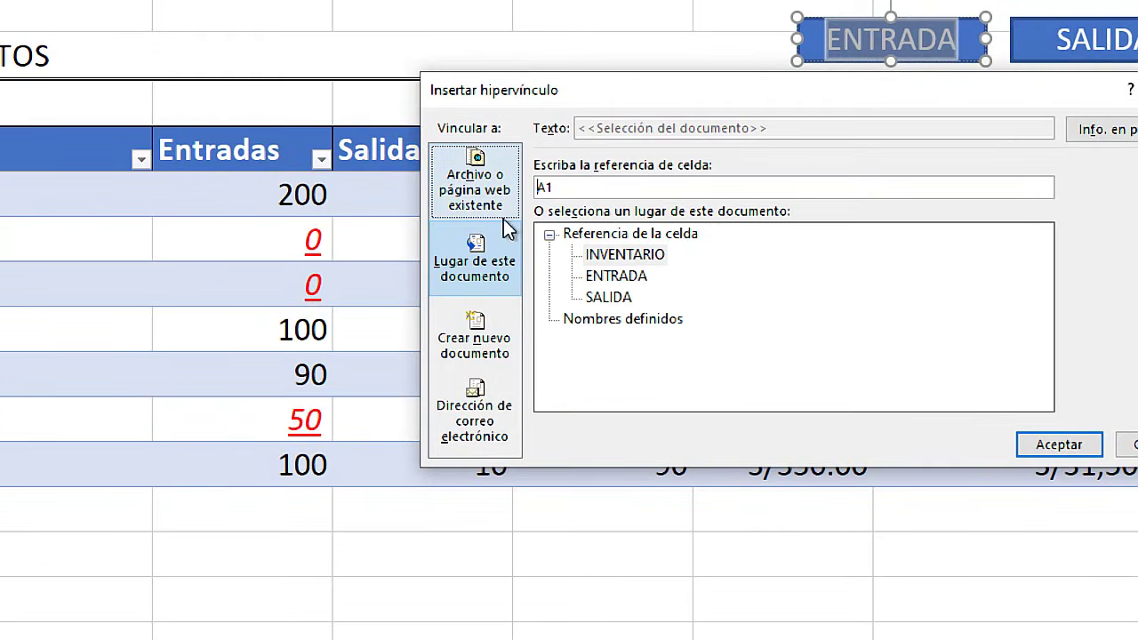
click(487, 249)
click(486, 284)
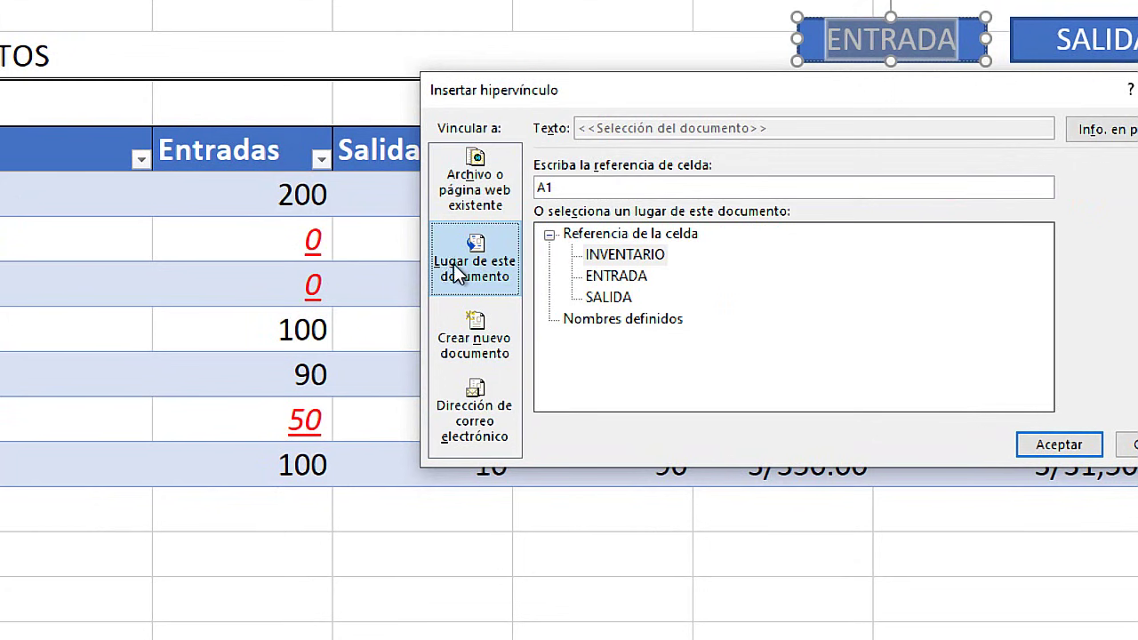
click(609, 277)
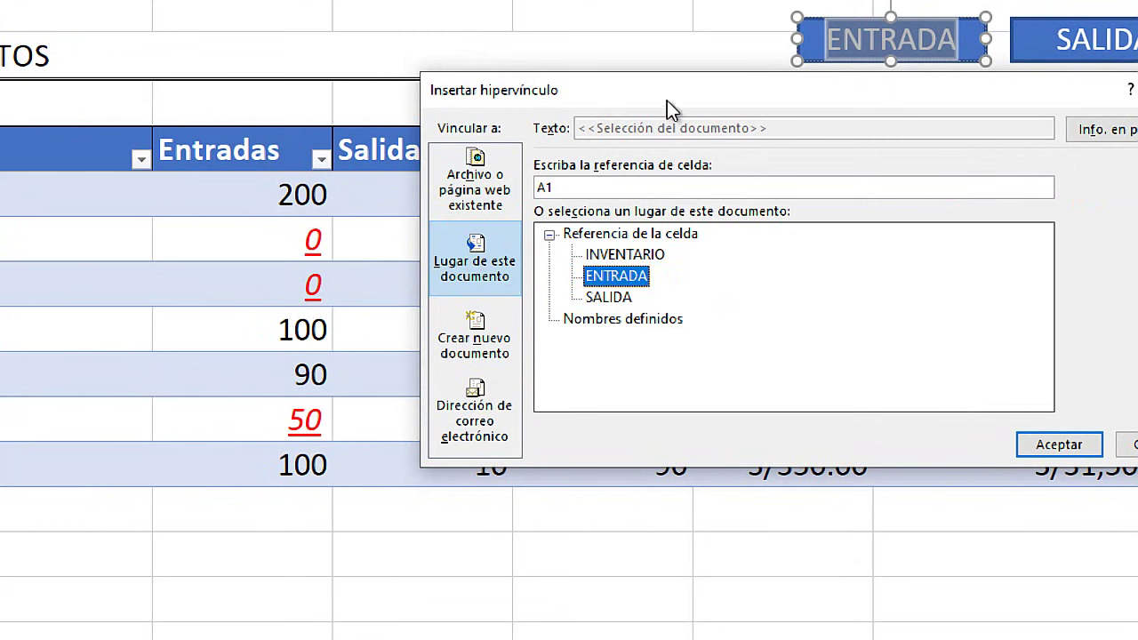
drag(667, 100, 578, 202)
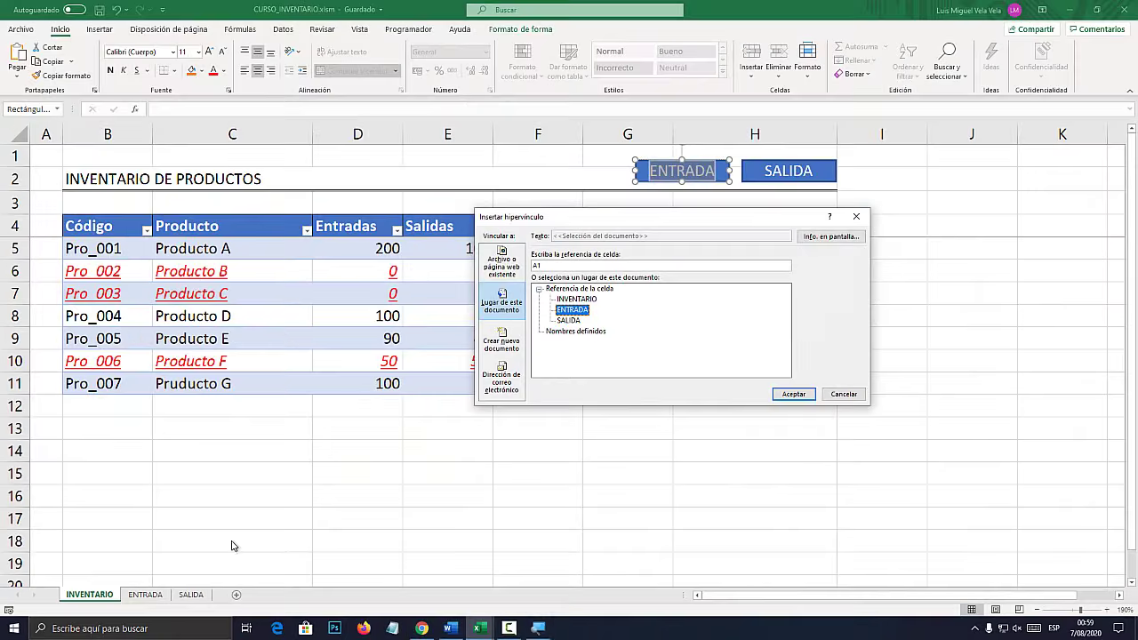
click(794, 395)
click(754, 427)
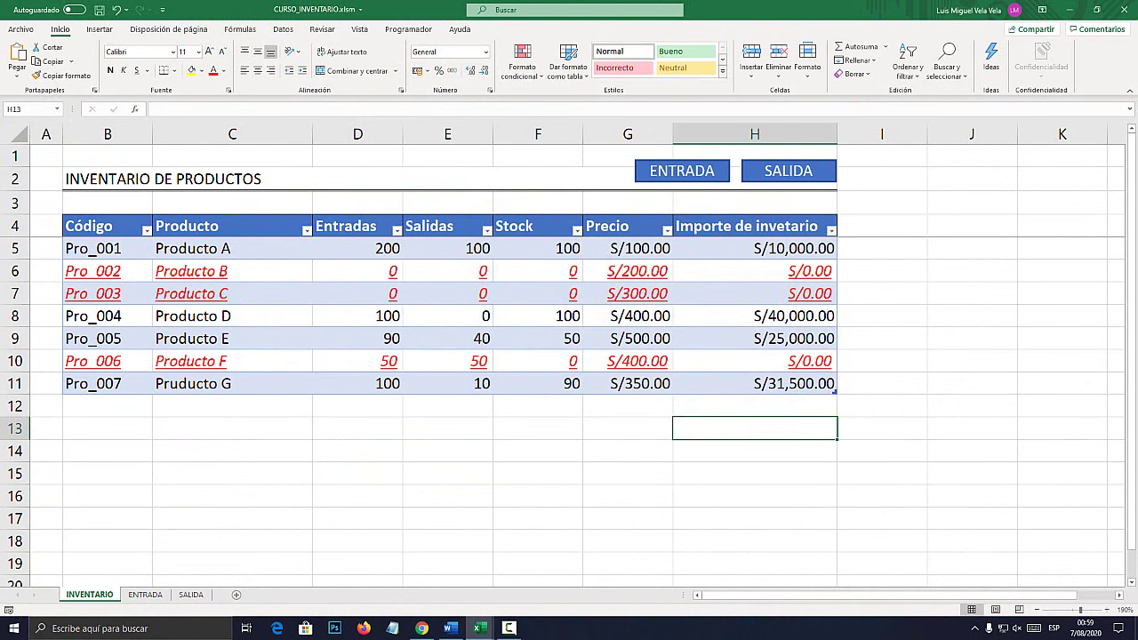
key(ctrl+Page_Down)
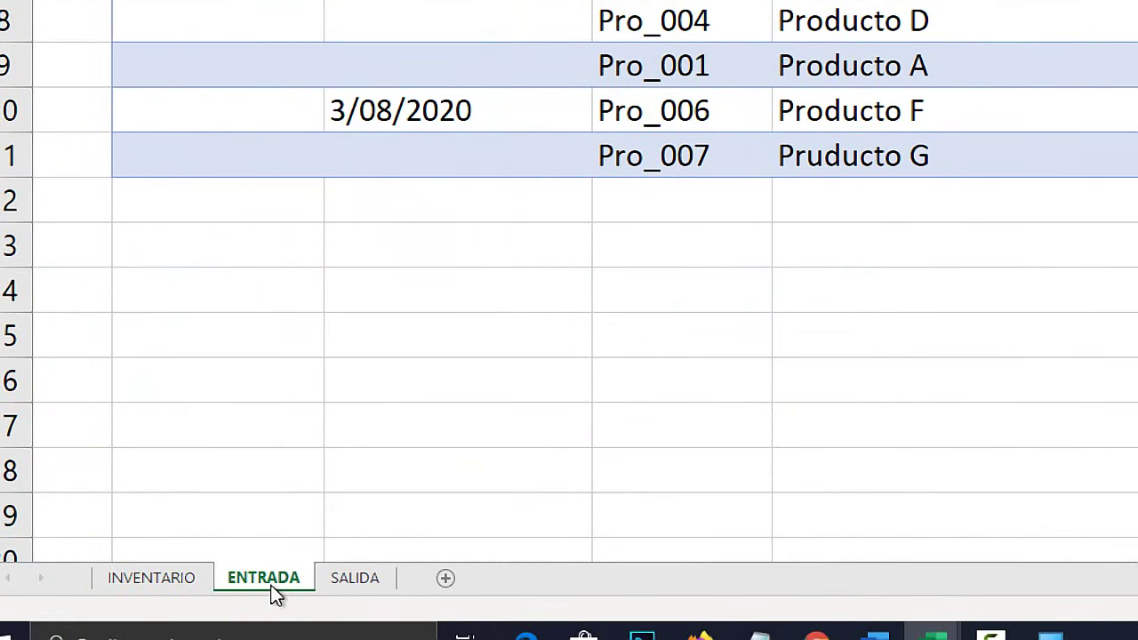
click(178, 582)
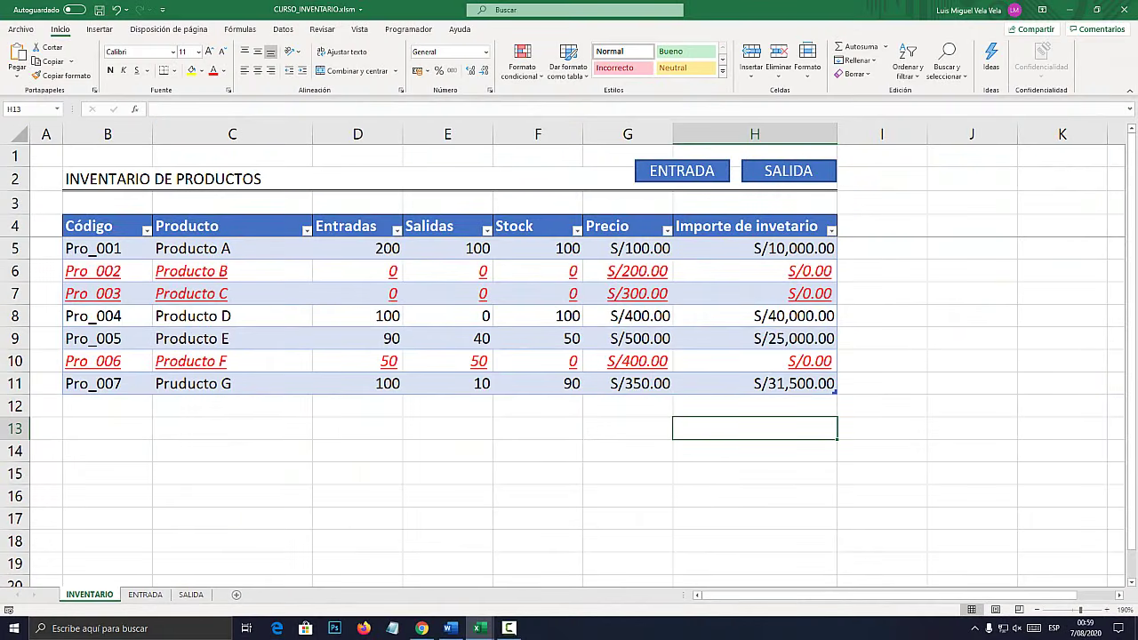
key(ctrl+Page_Down)
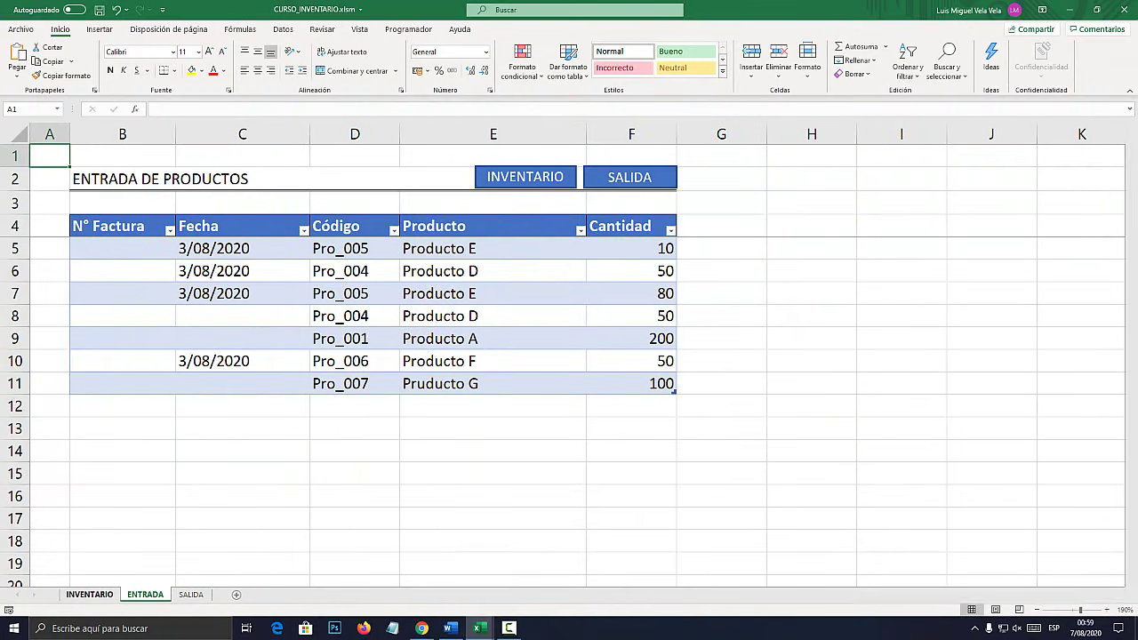
key(ctrl+Page_Up)
key(Left)
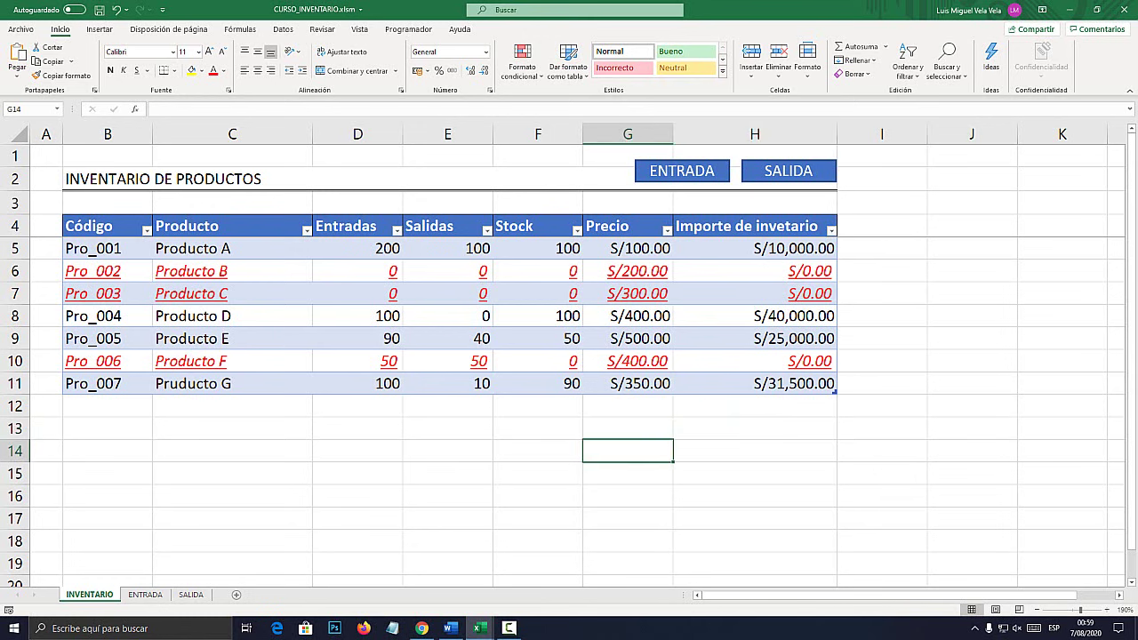
key(Left)
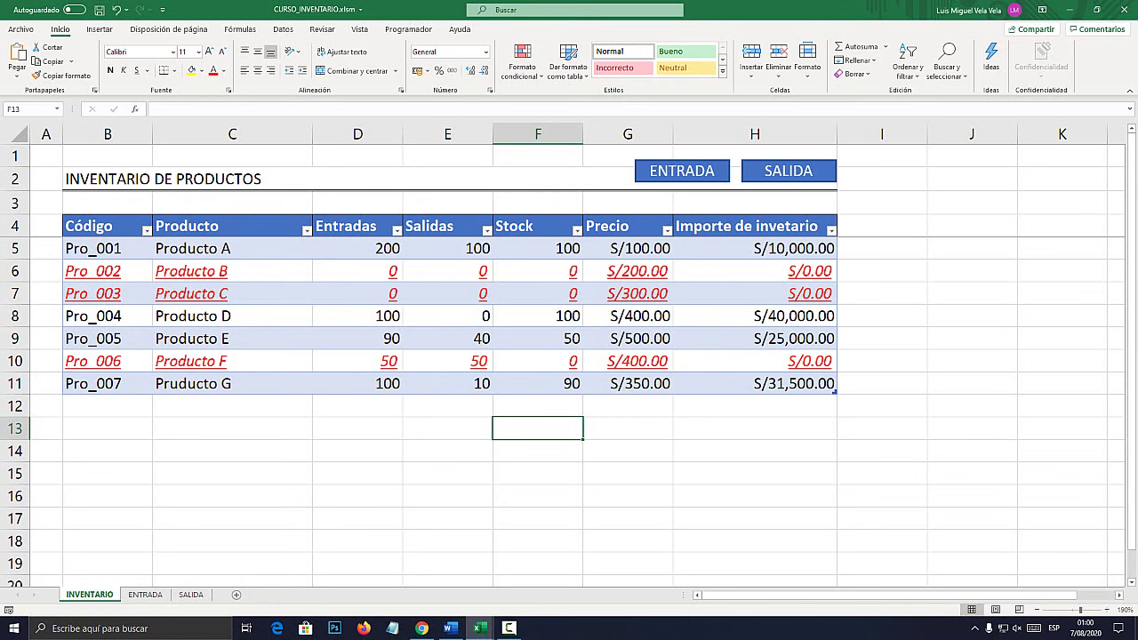
Open the Grabar macro dialog from Vista > Macros
click(359, 28)
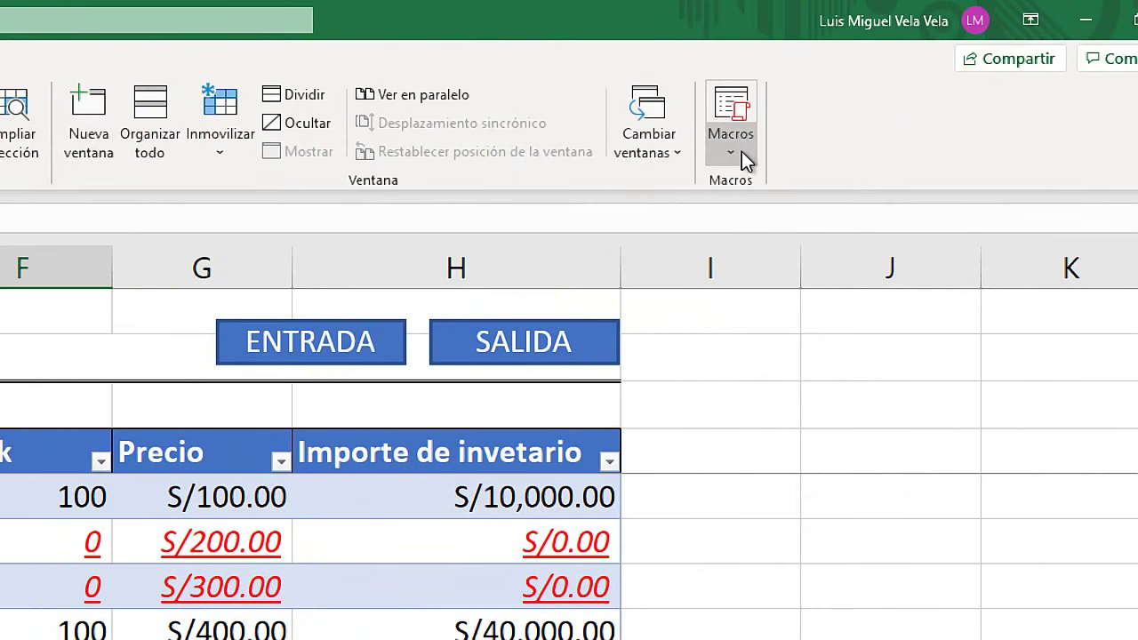
click(735, 145)
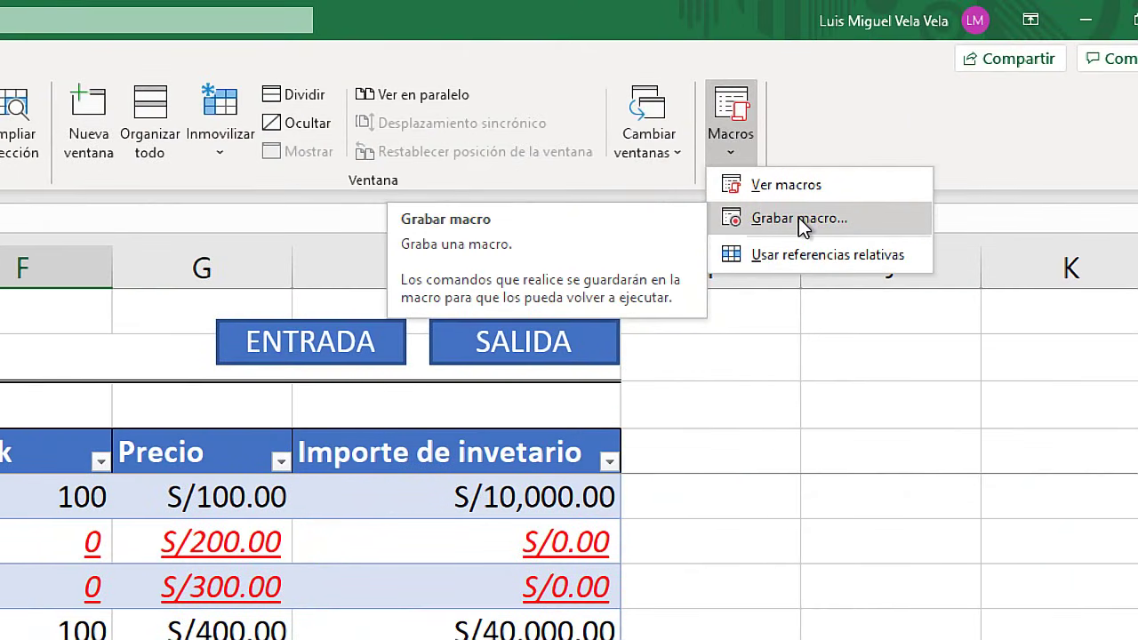
click(734, 137)
click(734, 137)
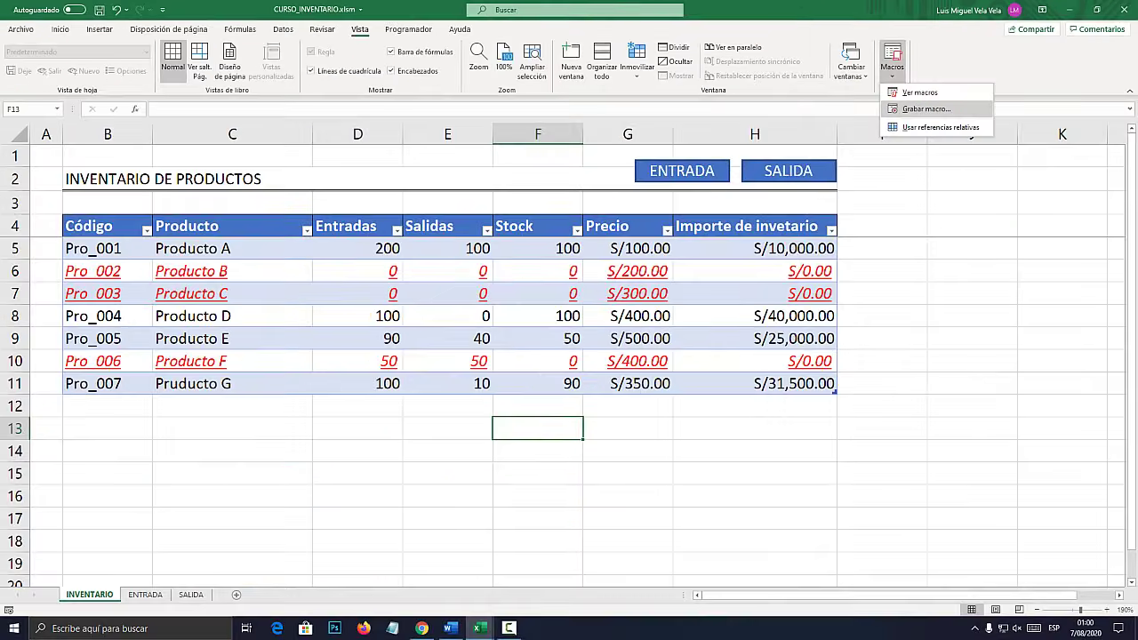
click(807, 222)
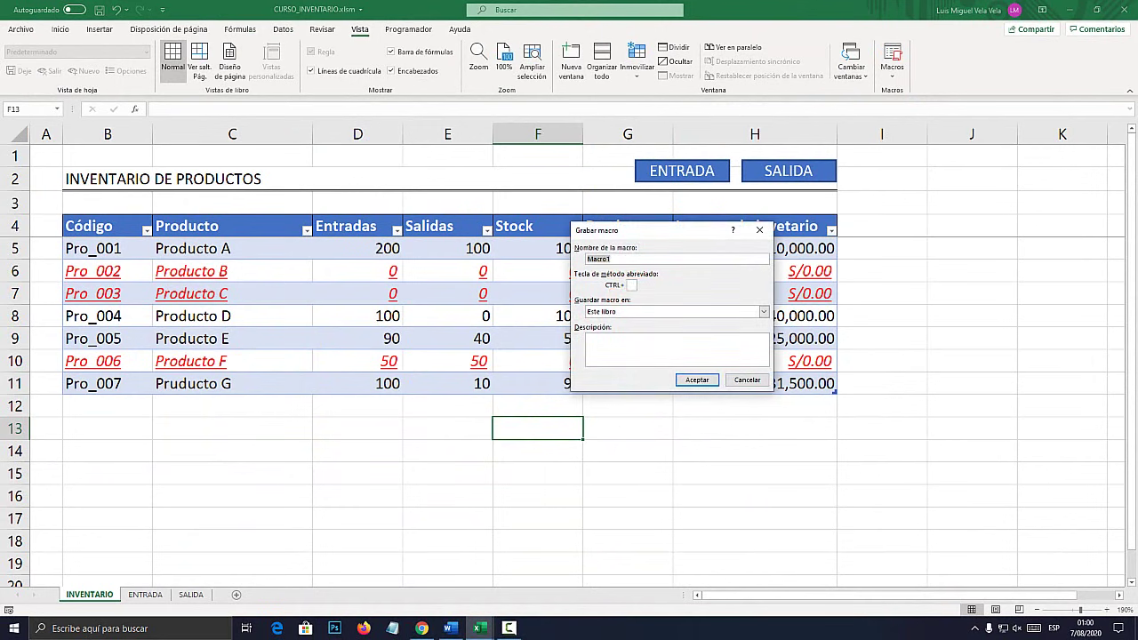
mouse_move(666, 230)
mouse_down()
mouse_move(436, 191)
mouse_move(514, 269)
mouse_move(449, 266)
mouse_up()
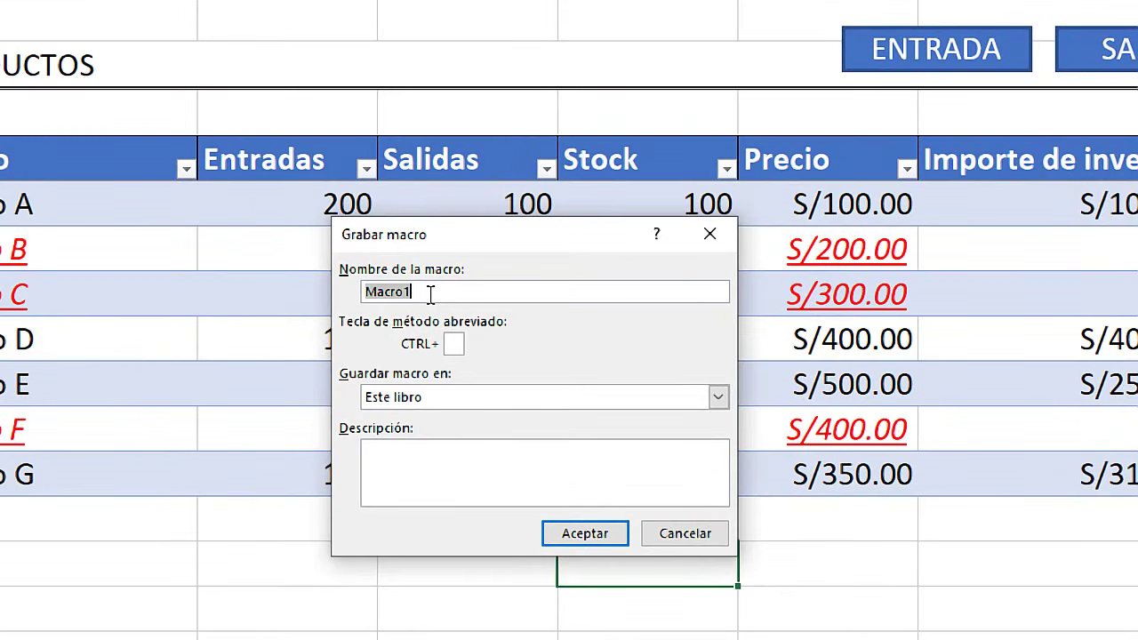
Name the macro PrimeraPrueba without spaces, stored in Este libro, and start recording
text(prim)
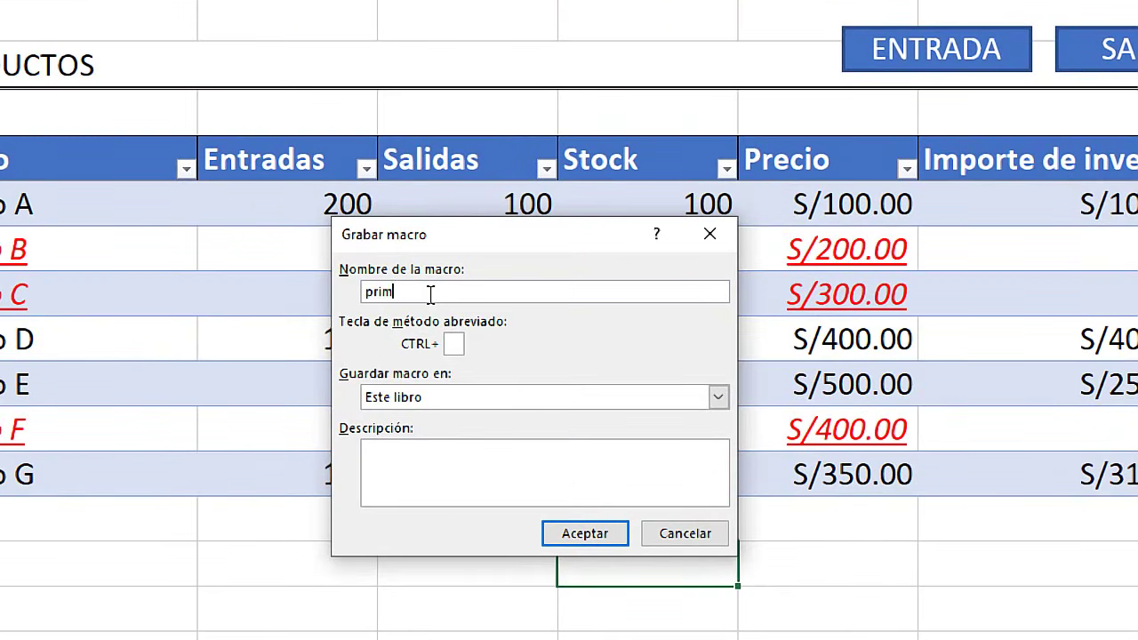
text(era prueba)
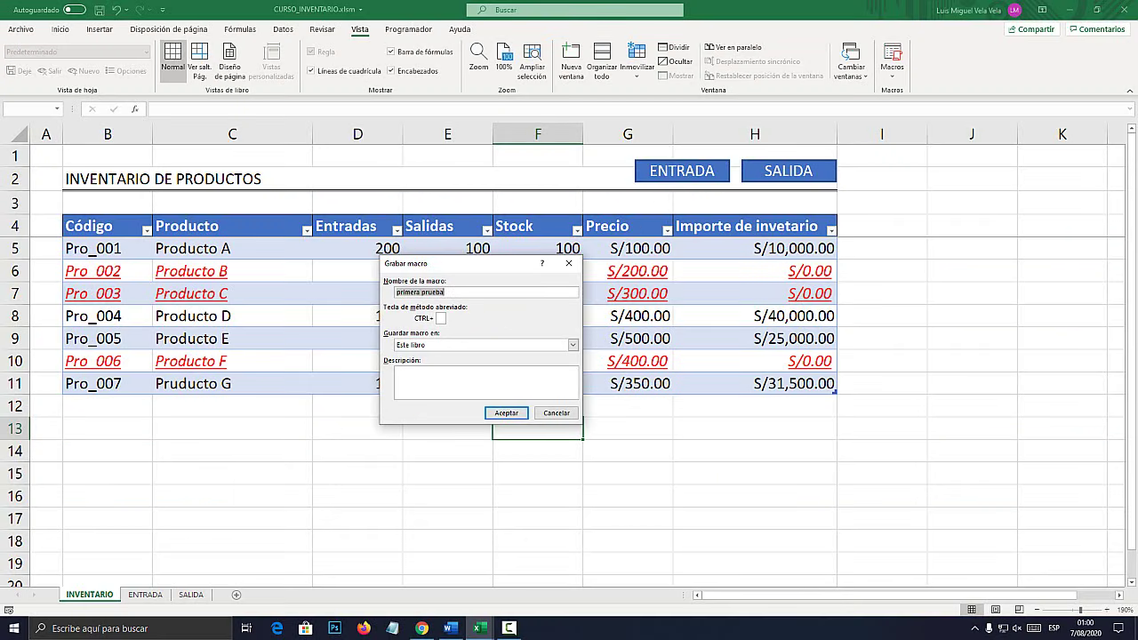
click(506, 412)
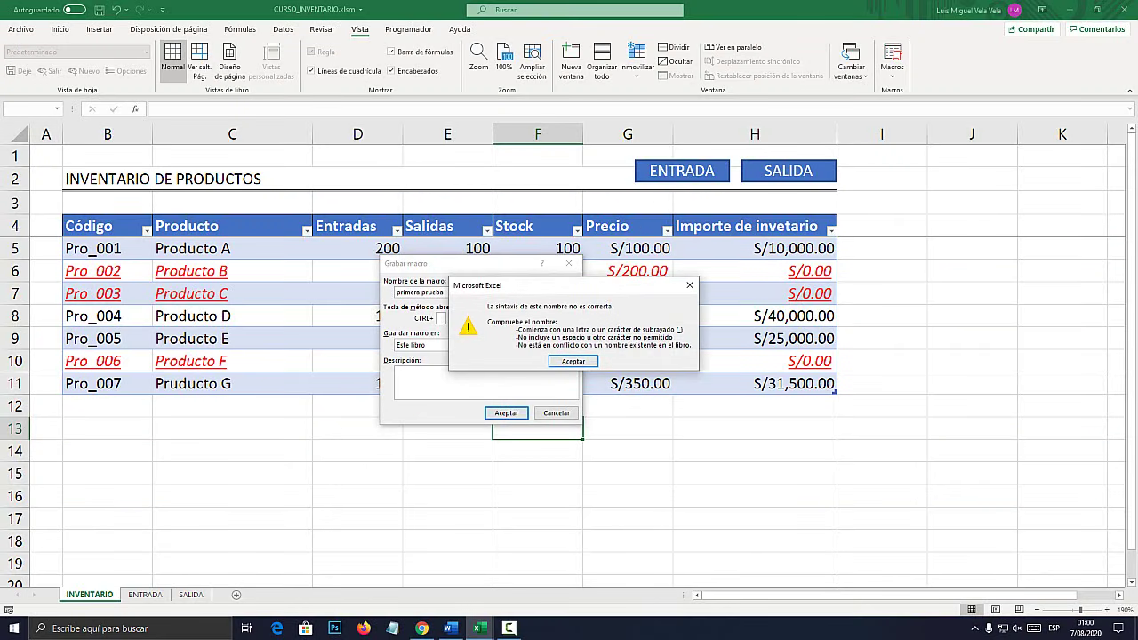
click(573, 361)
click(421, 291)
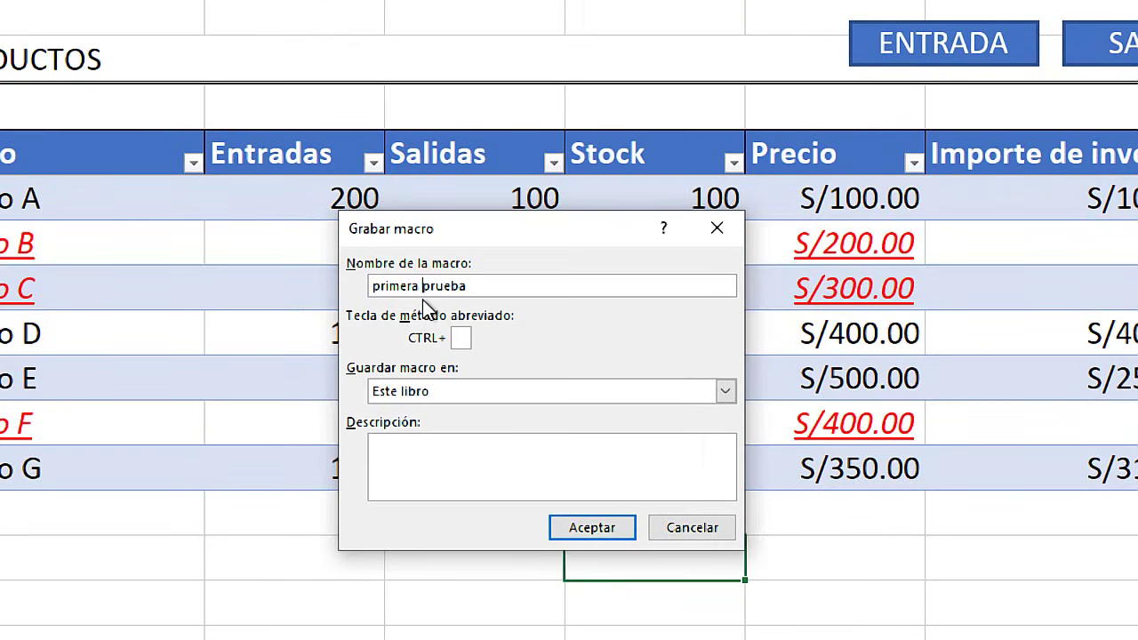
key(BackSpace)
text(_)
key(BackSpace)
key(Delete)
text(P)
key(Home)
key(Delete)
text(P)
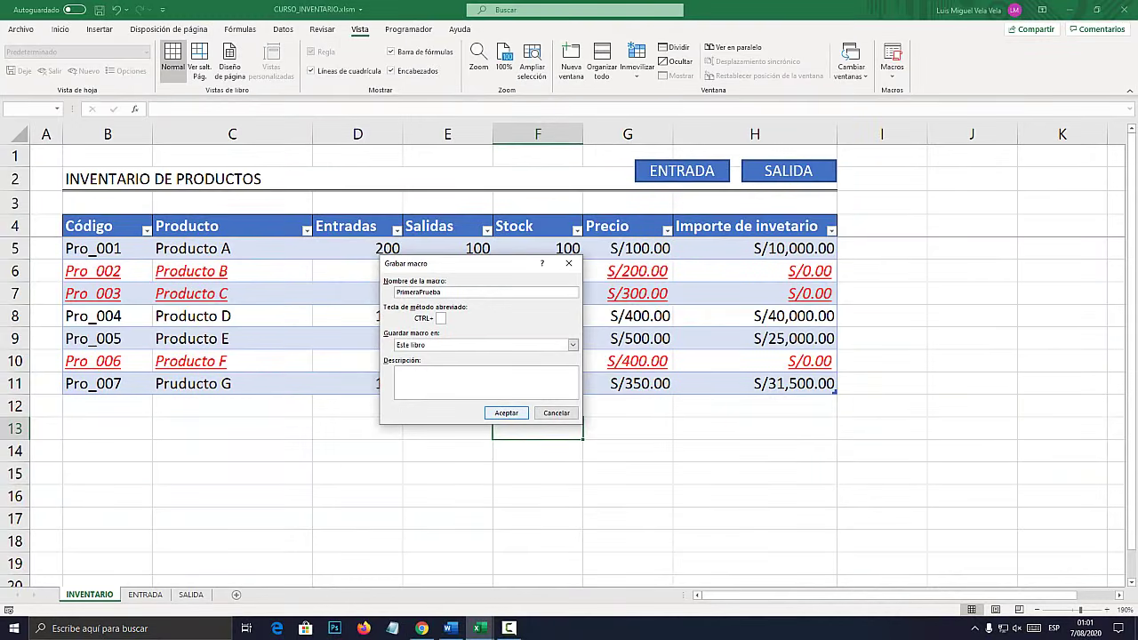
click(506, 412)
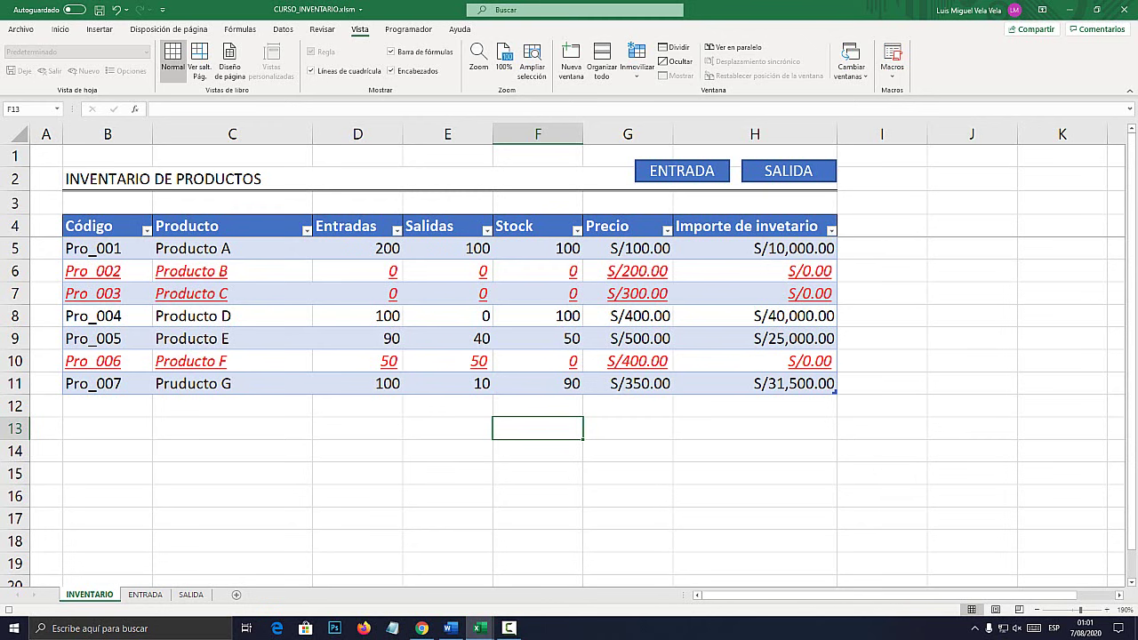
Select the block F13:H14 below the inventory table
key(Left)
key(Left)
key(Down)
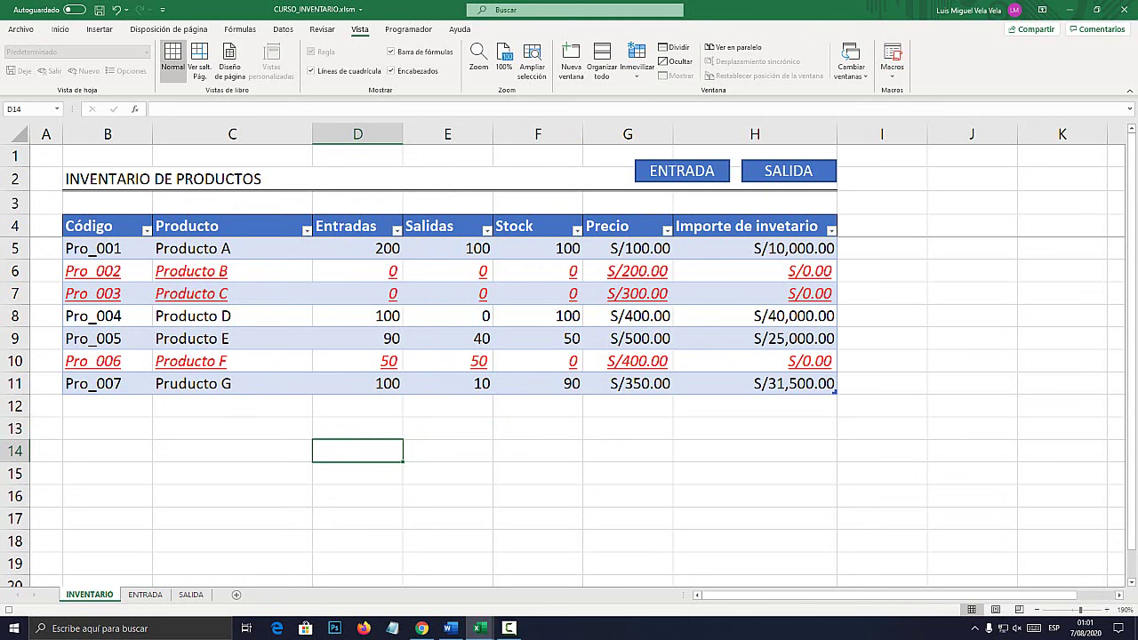
key(Up)
key(Right)
key(Right)
key(shift+Down)
key(shift+Right)
key(shift+Right)
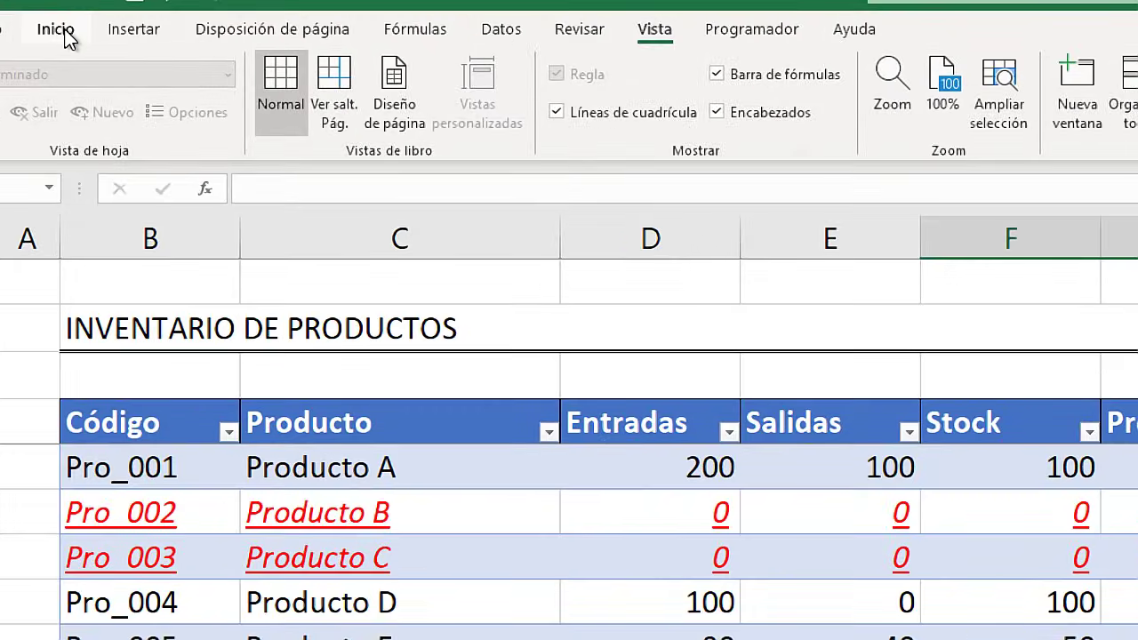
Give F13:H14 an orange fill, then open Vista's Macros menu
click(61, 29)
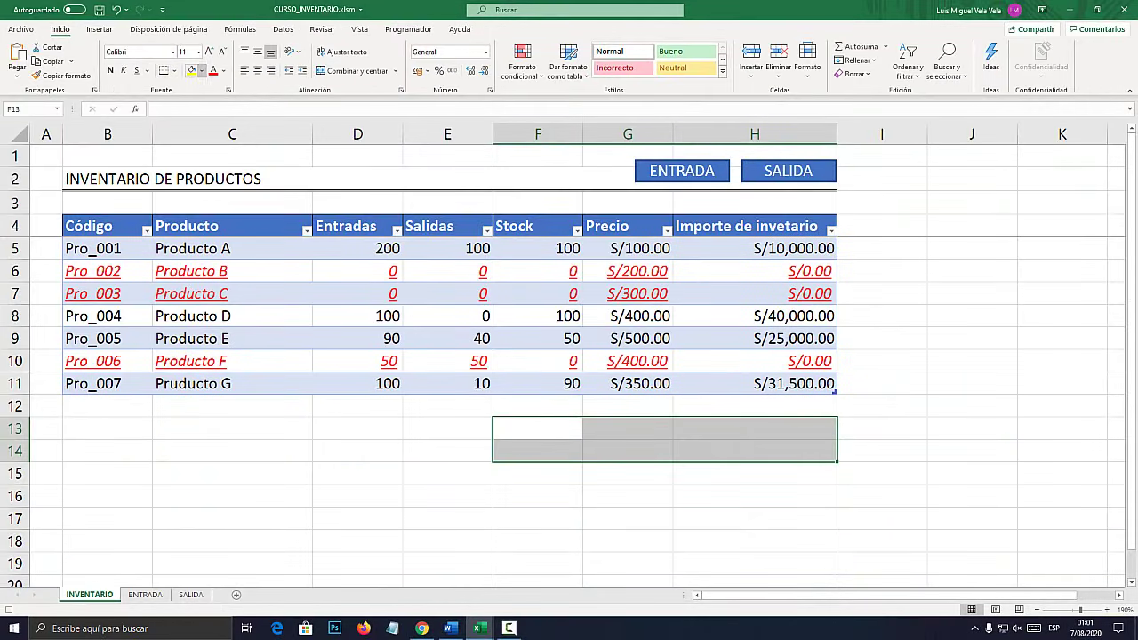
click(200, 70)
key(Escape)
click(191, 71)
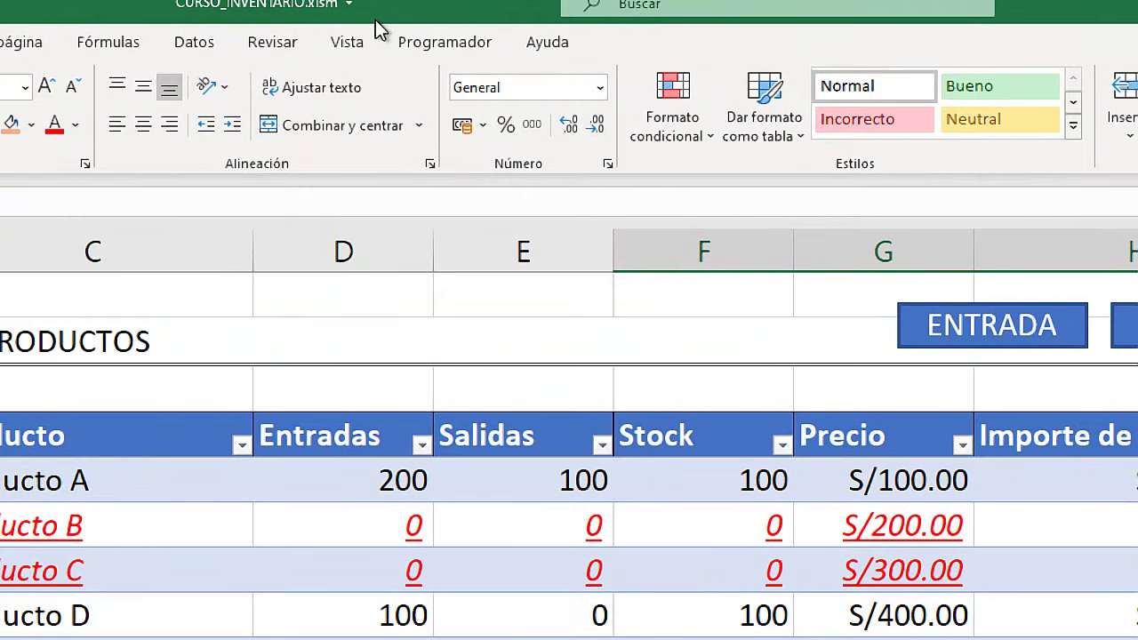
click(360, 28)
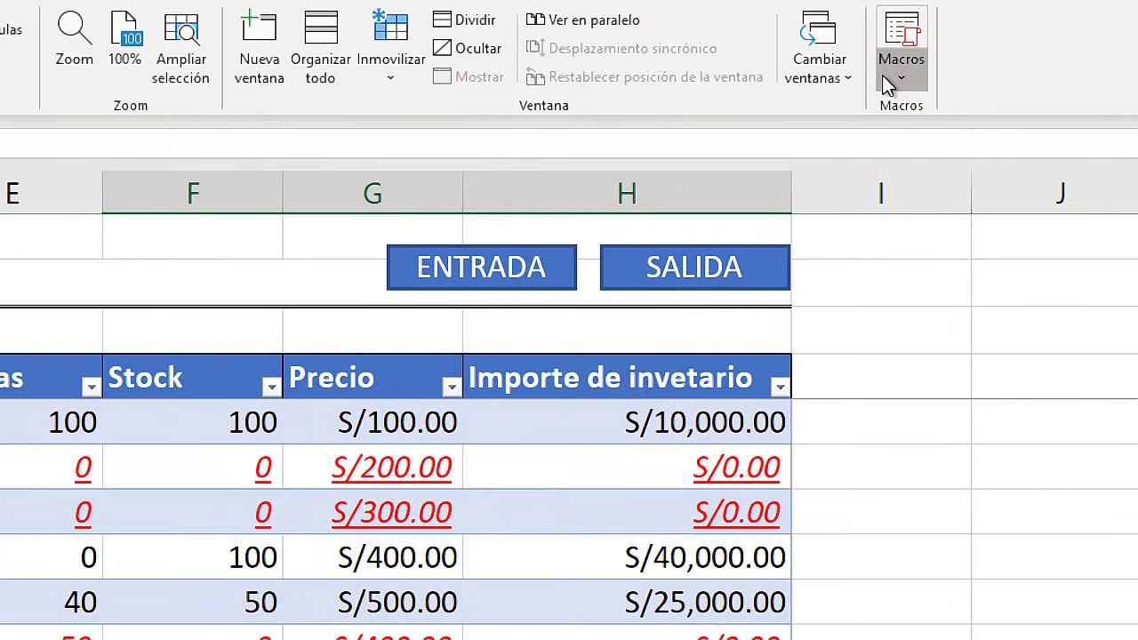
click(891, 75)
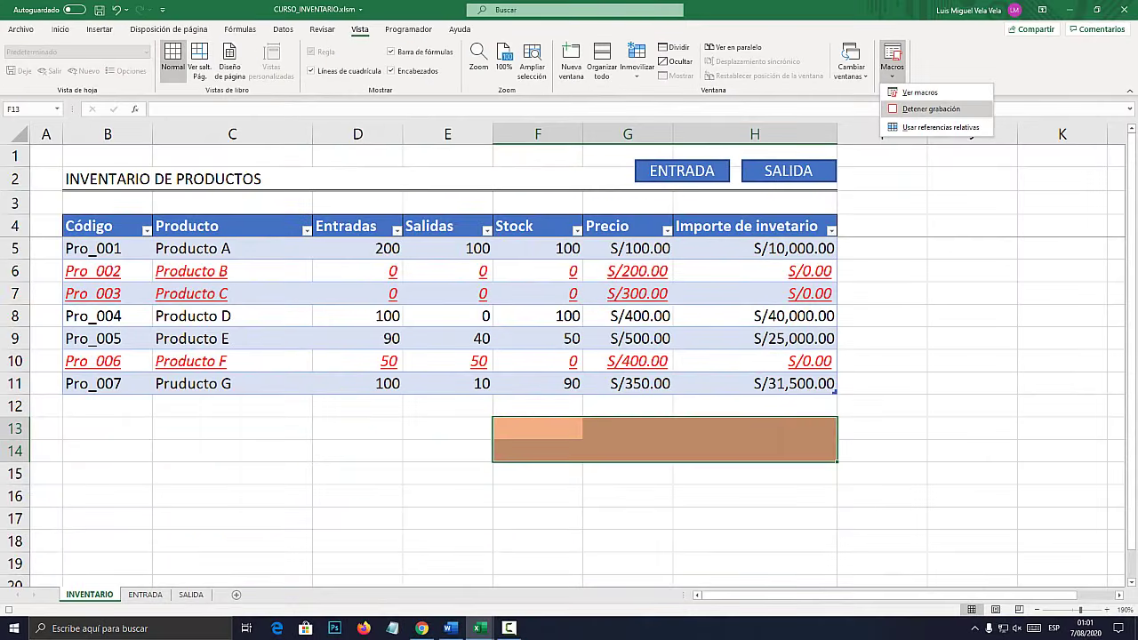
click(930, 109)
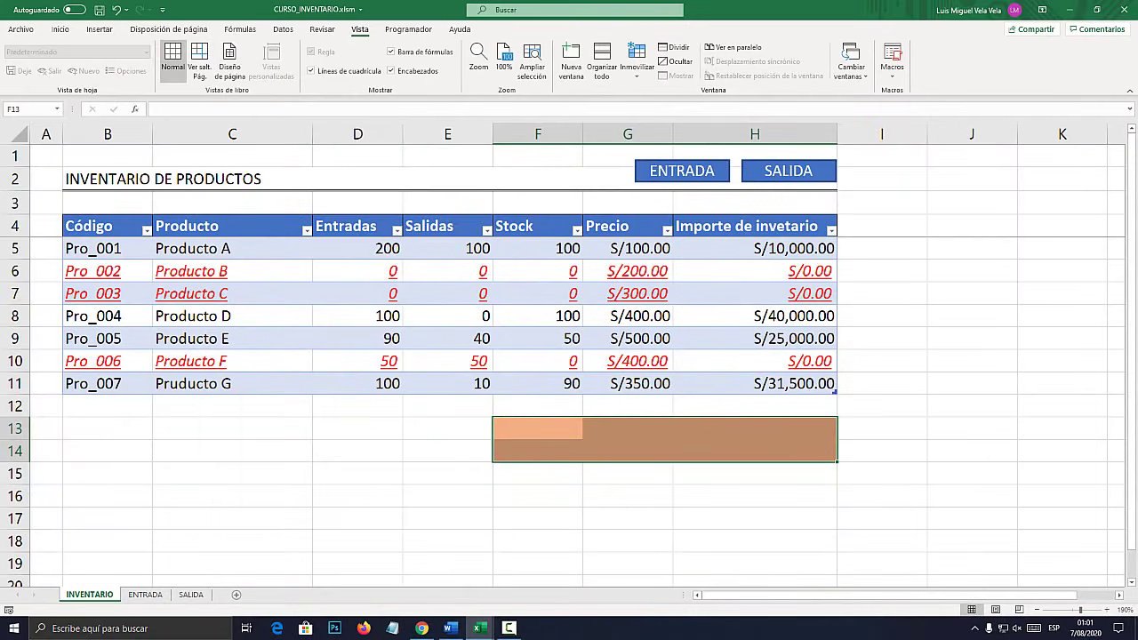
click(882, 383)
click(628, 518)
click(357, 473)
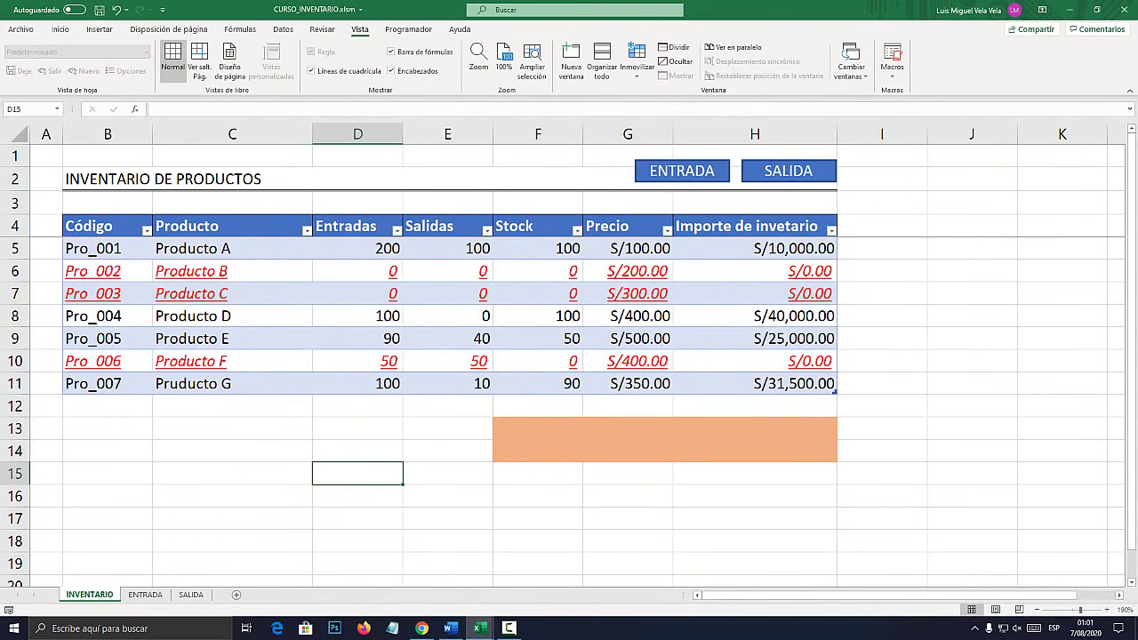
click(447, 495)
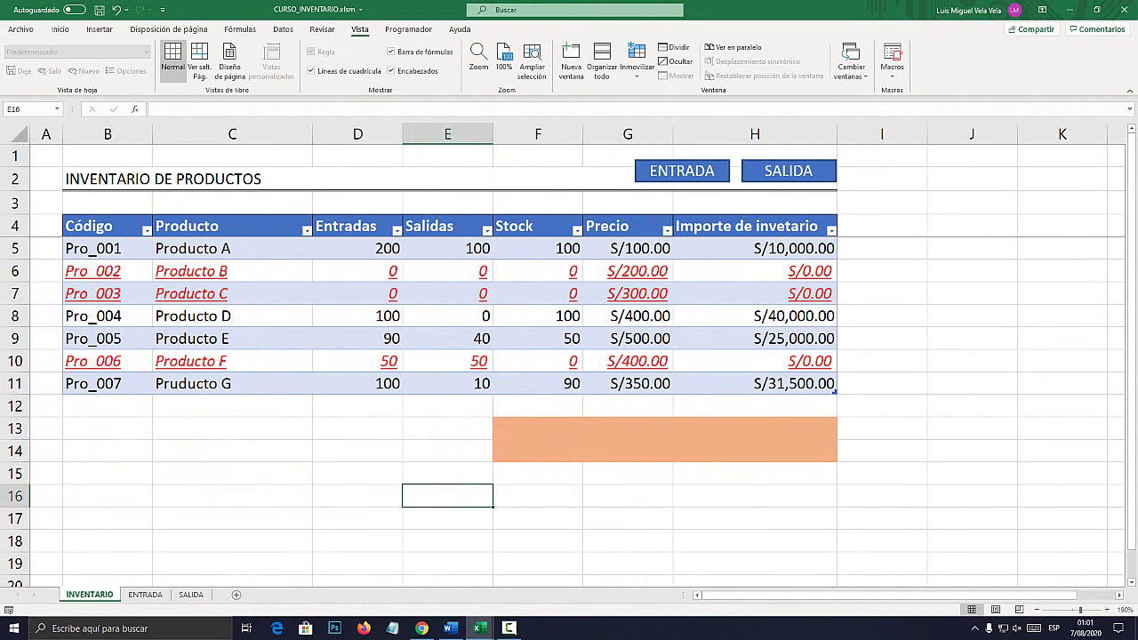
click(358, 427)
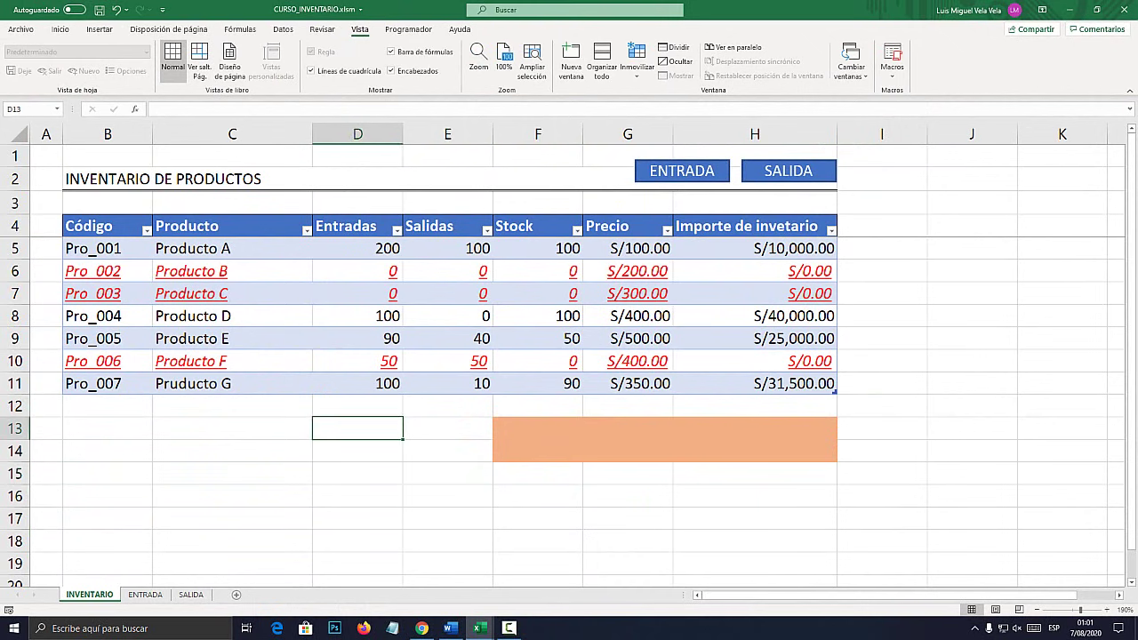
drag(537, 427, 754, 451)
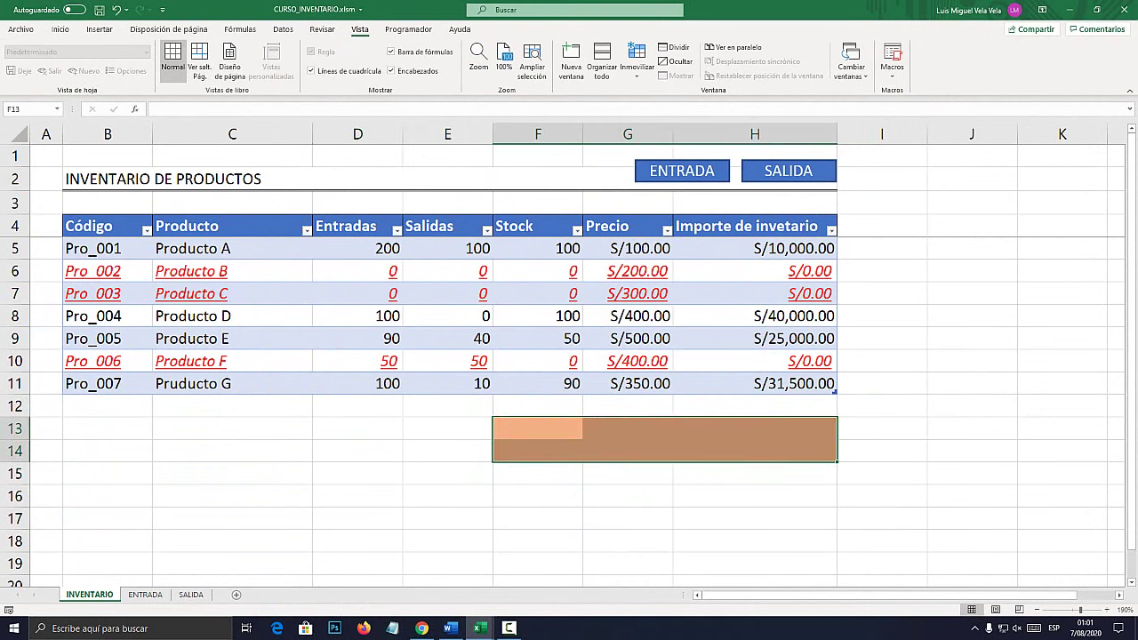
click(59, 29)
click(972, 337)
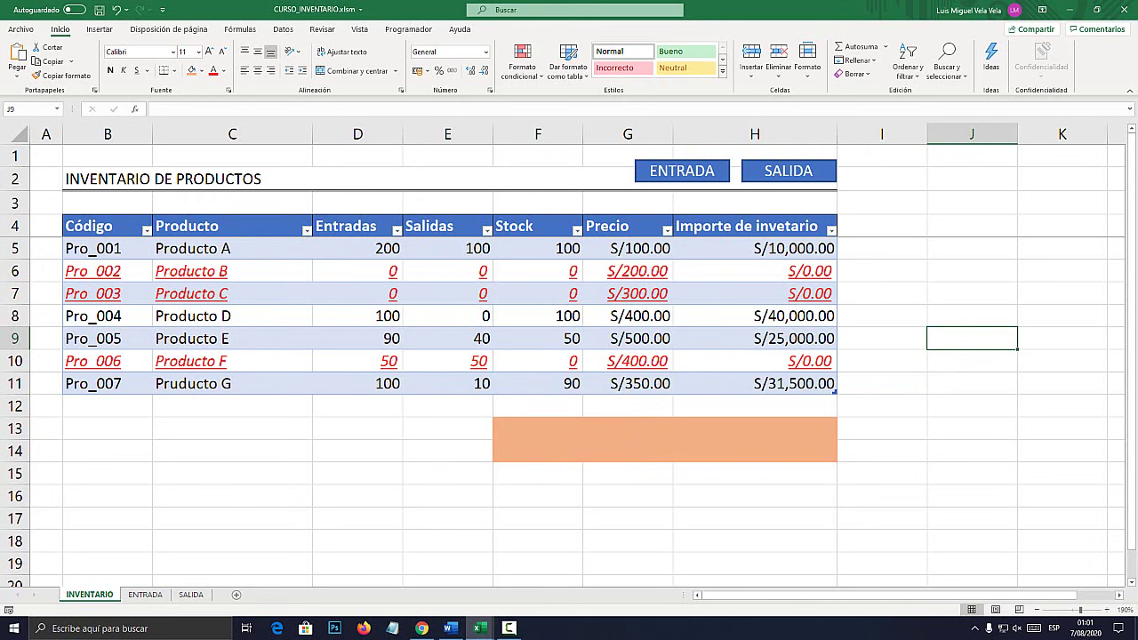
ctrl+click(788, 173)
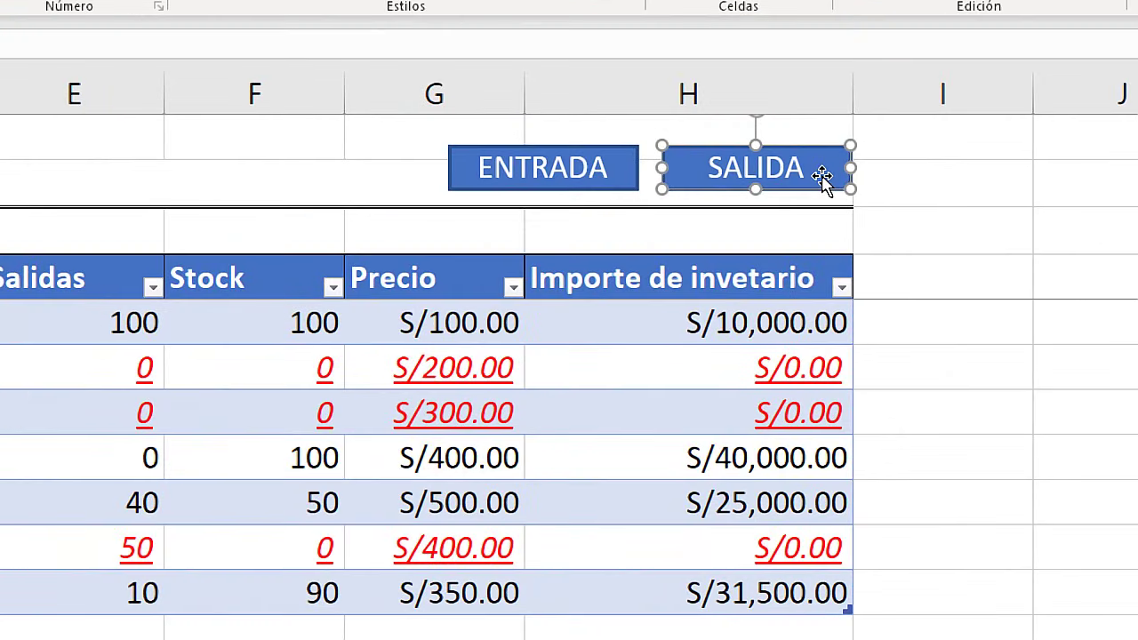
drag(791, 151, 806, 165)
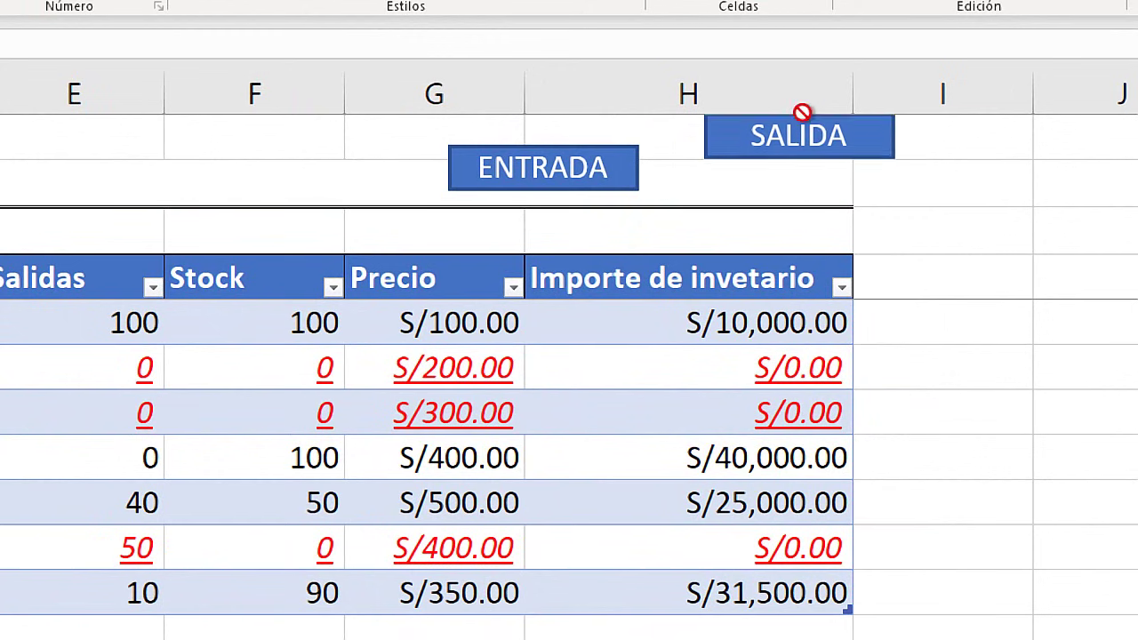
Browse the available macros in the SALIDA button's Asignar macro dialog, then close it
right_click(795, 188)
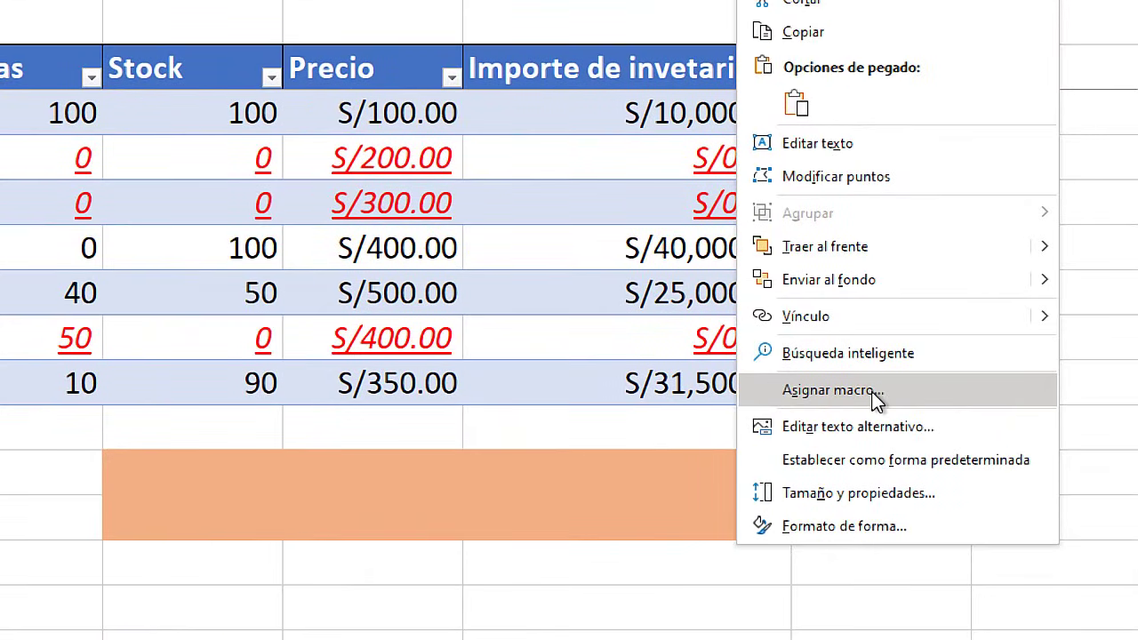
click(872, 392)
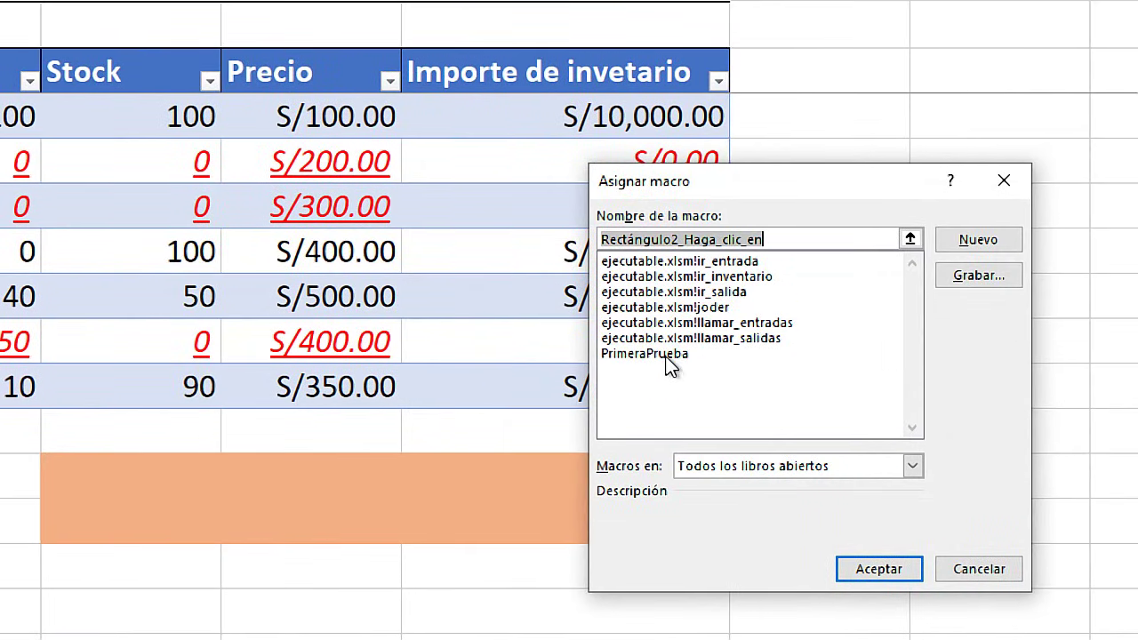
click(667, 356)
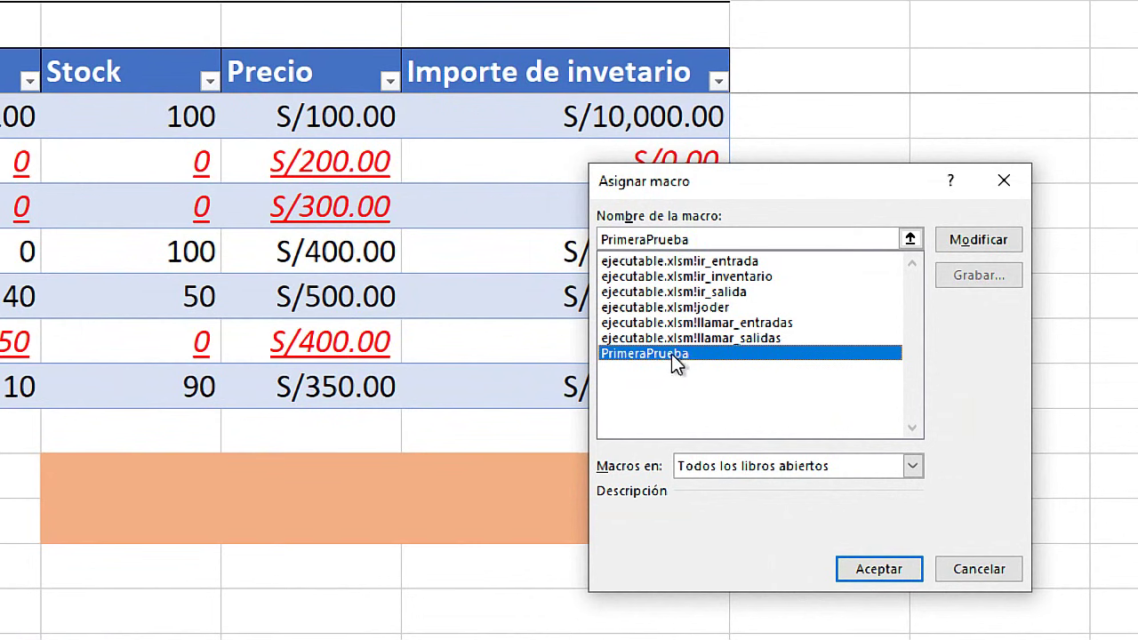
mouse_move(689, 342)
mouse_down()
mouse_move(693, 280)
mouse_move(699, 322)
mouse_up()
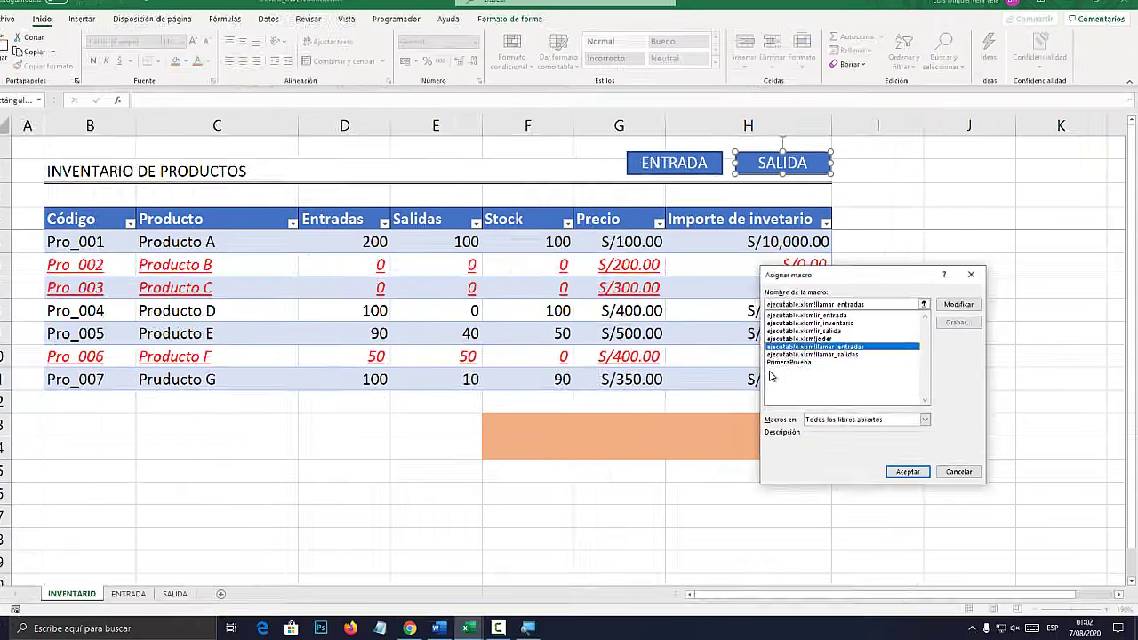
key(Return)
Switch to ejecutable.xlsm, look at its Entrada table, and close that workbook
click(466, 627)
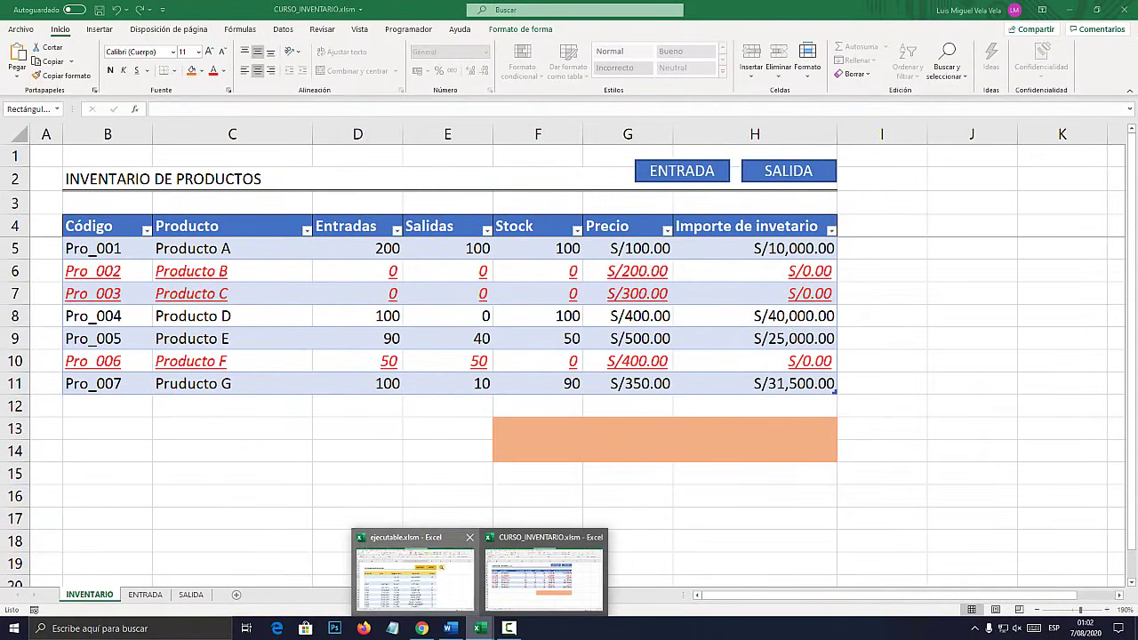
click(413, 573)
click(905, 355)
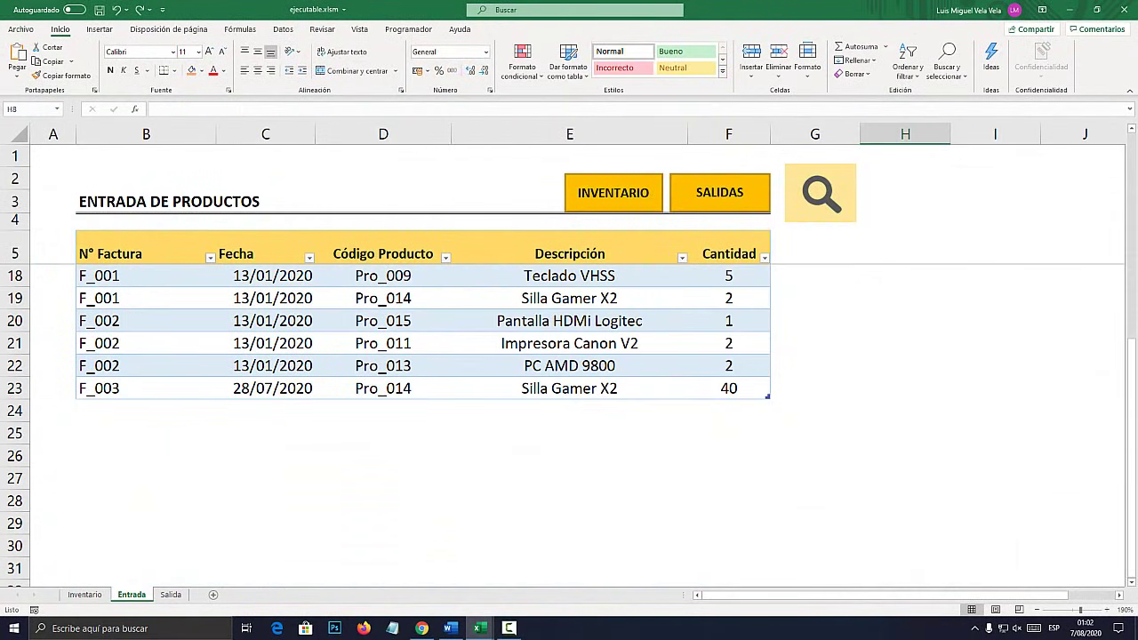
click(905, 347)
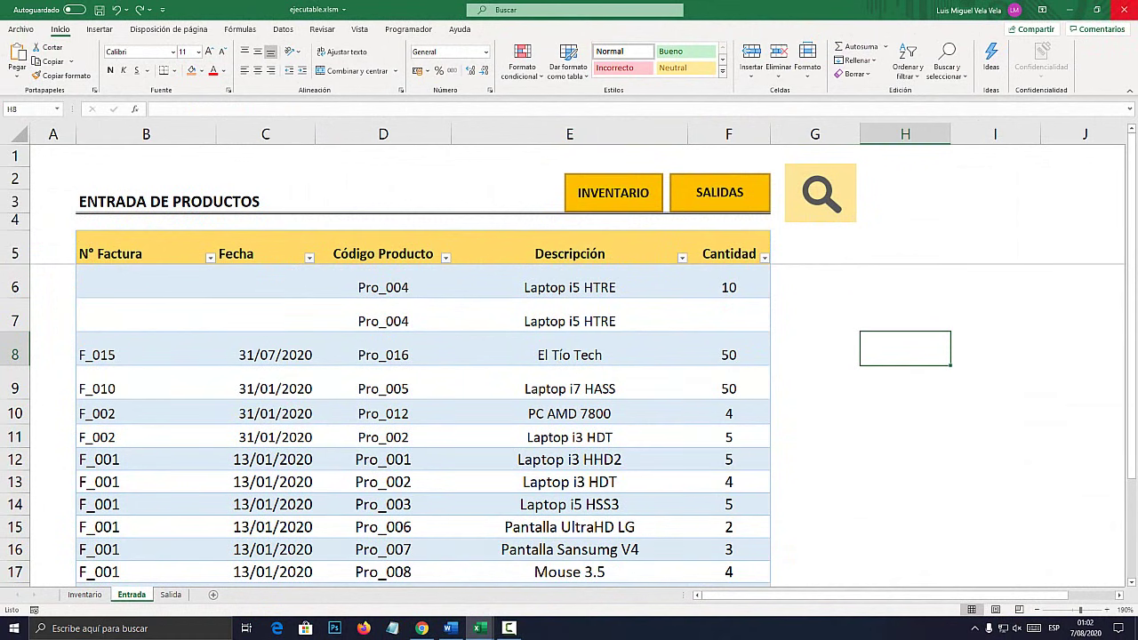
click(1123, 9)
Assign the PrimeraPrueba macro to the SALIDA shape and deselect it at J9
click(569, 335)
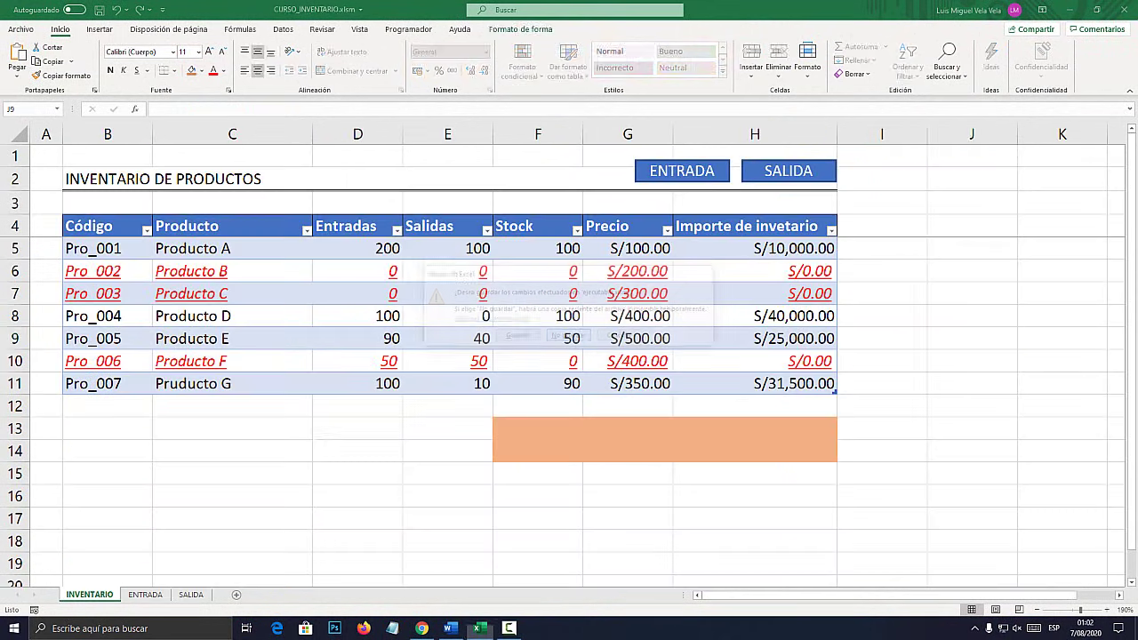
right_click(821, 178)
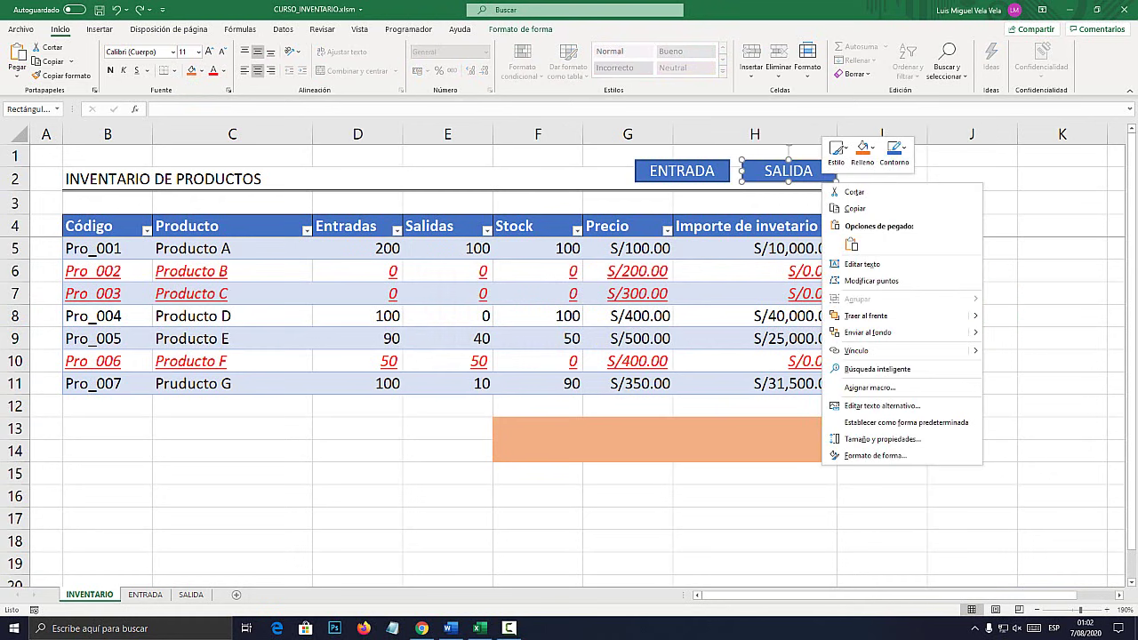
click(869, 388)
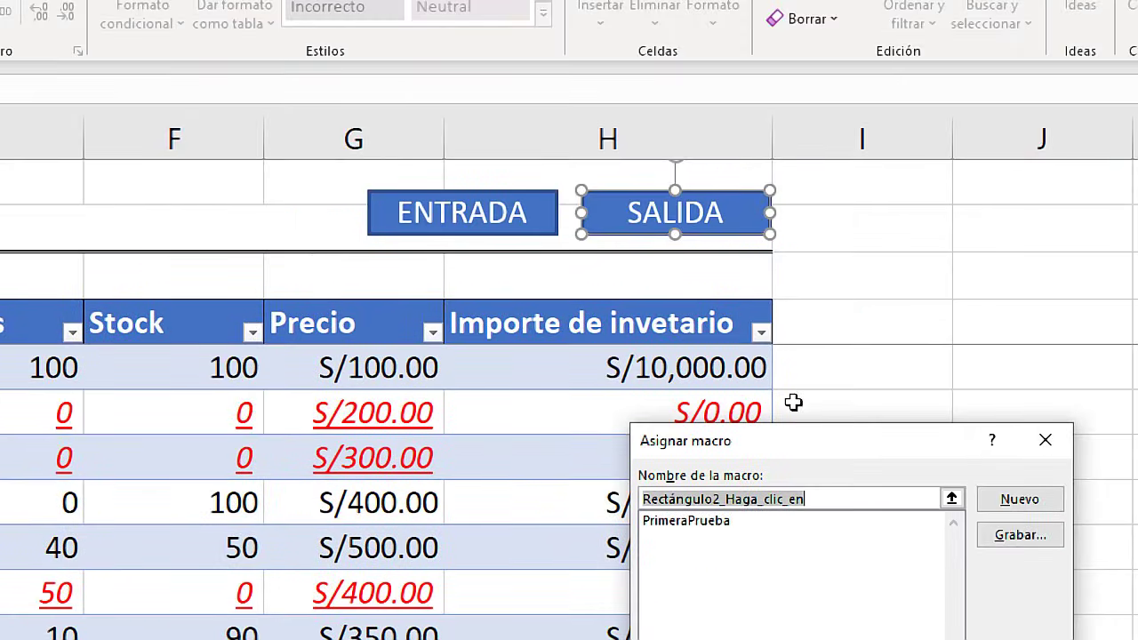
drag(787, 441, 801, 307)
click(709, 388)
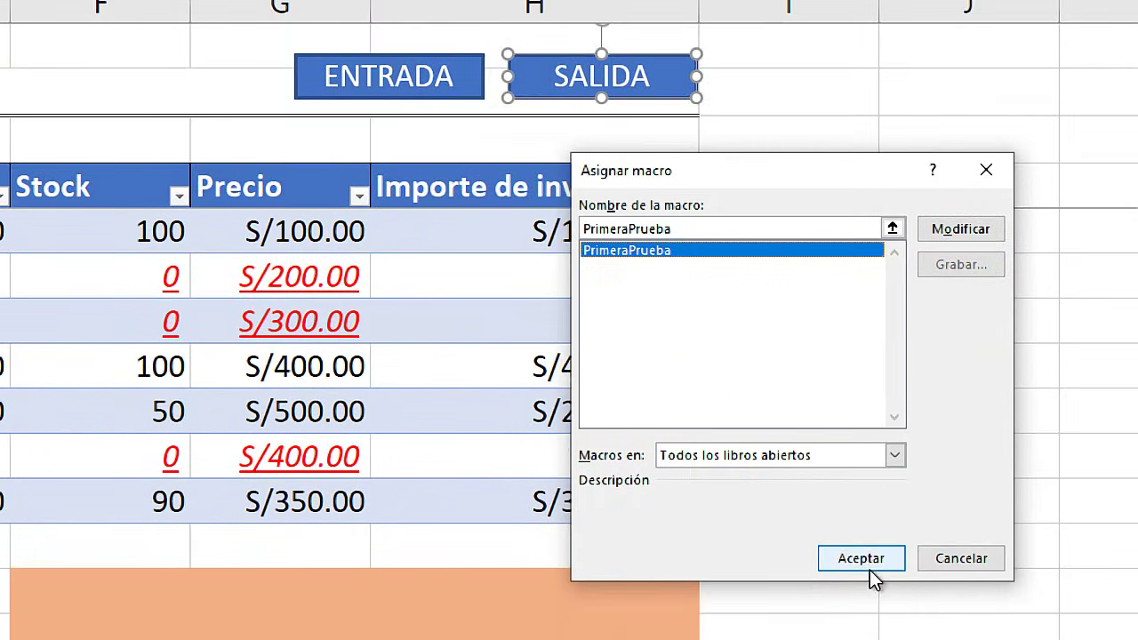
click(866, 576)
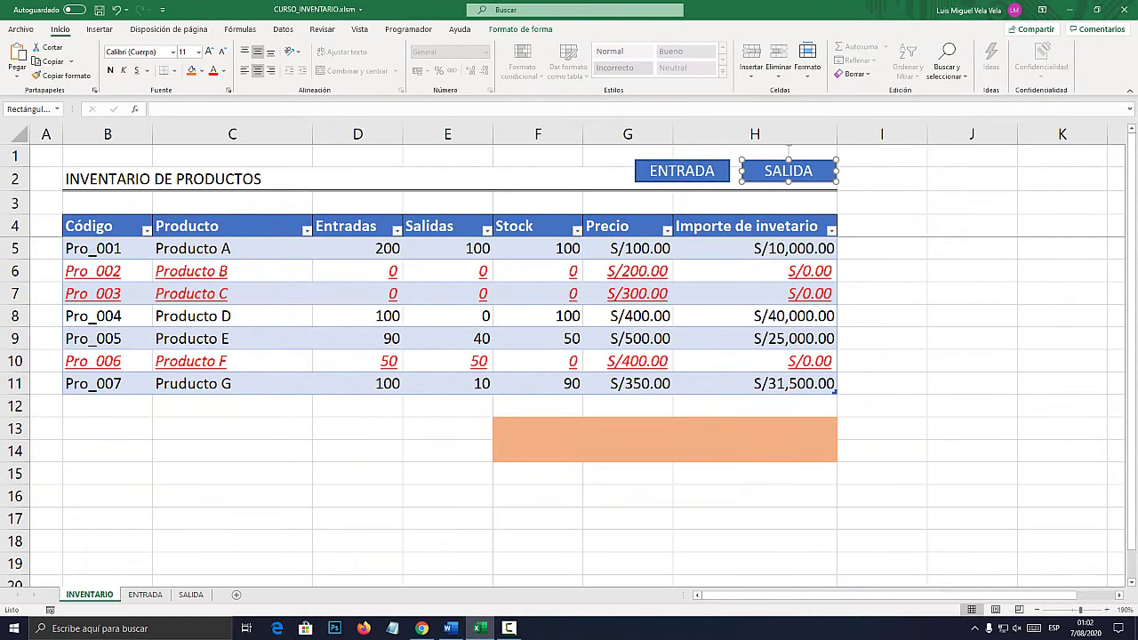
click(971, 338)
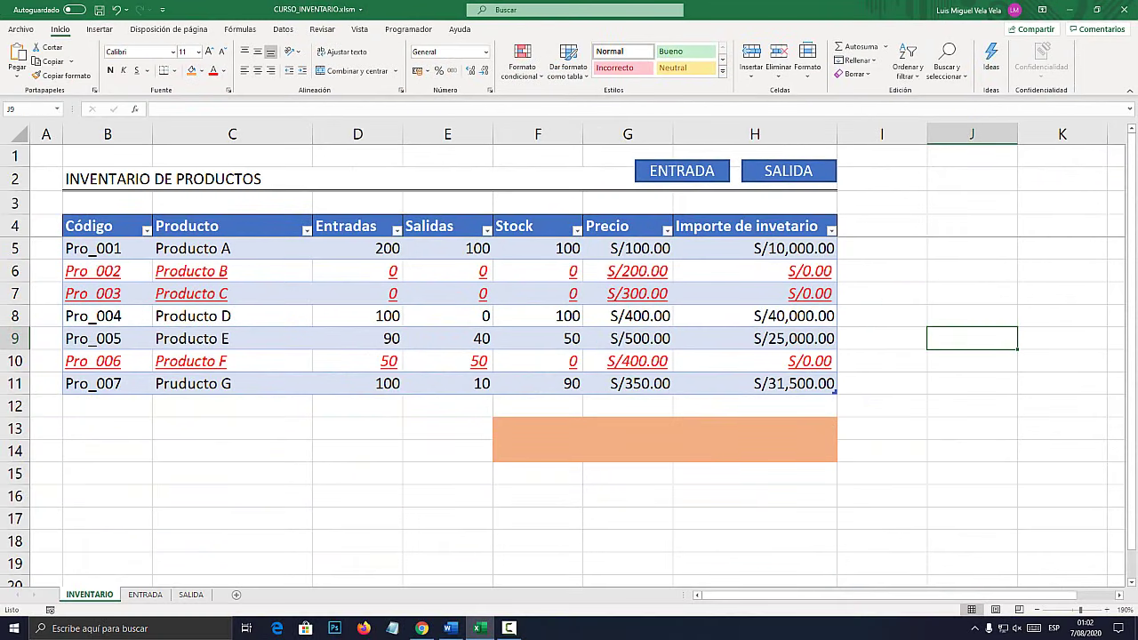
Clear the fill from C13:H15, then run the SALIDA button to test its macro
mouse_move(232, 427)
mouse_down()
mouse_move(447, 427)
mouse_move(753, 473)
mouse_up()
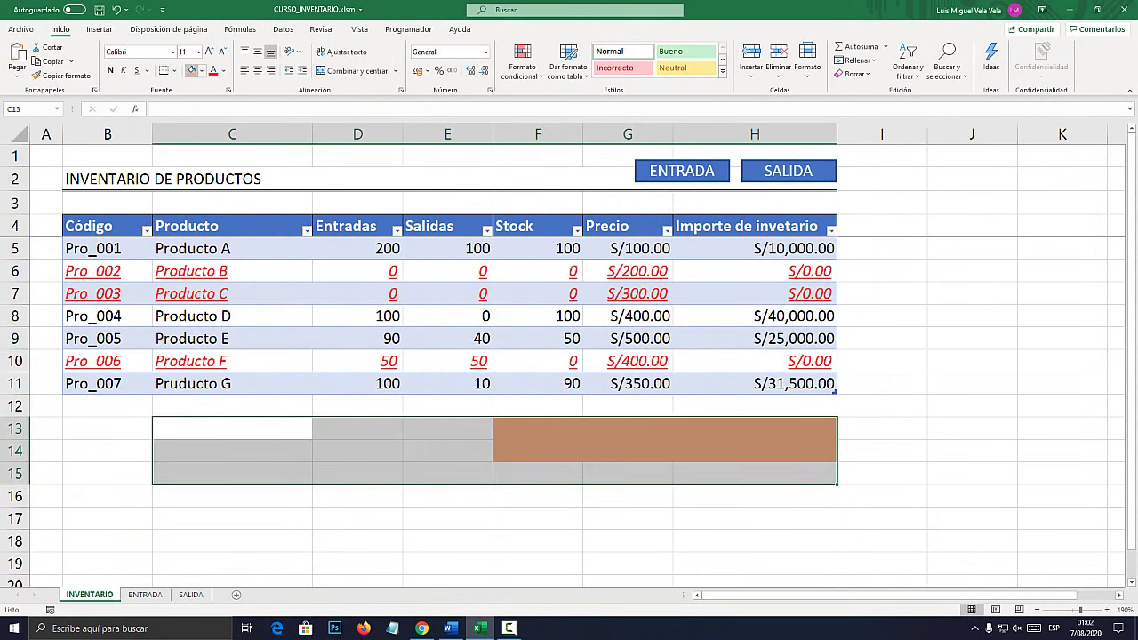
click(201, 70)
click(222, 201)
click(972, 451)
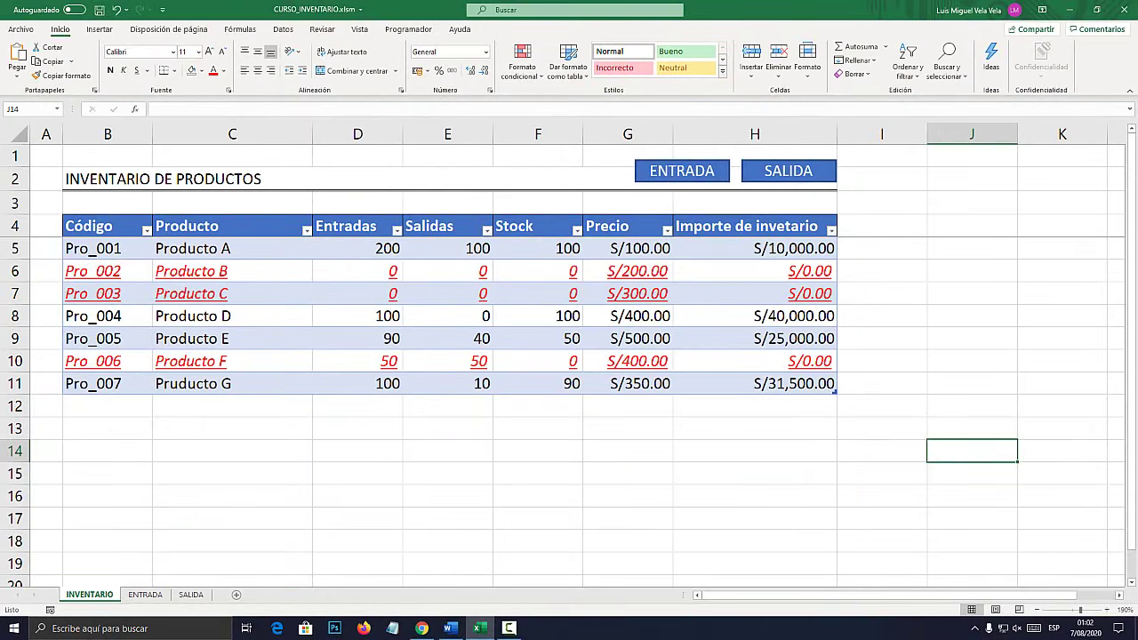
click(796, 182)
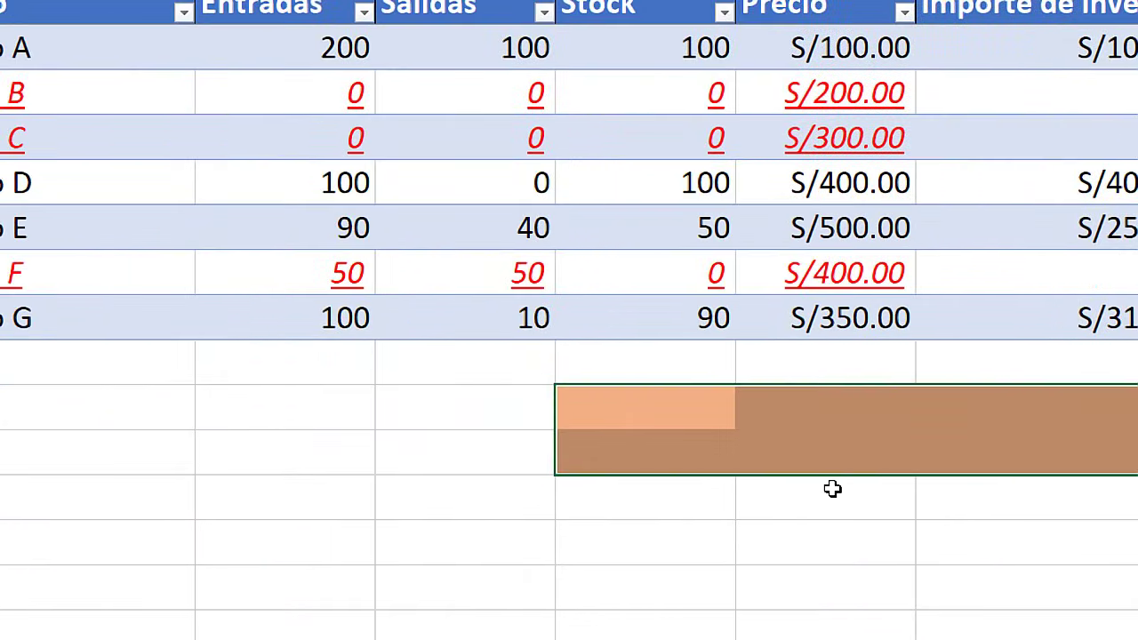
click(194, 430)
click(411, 530)
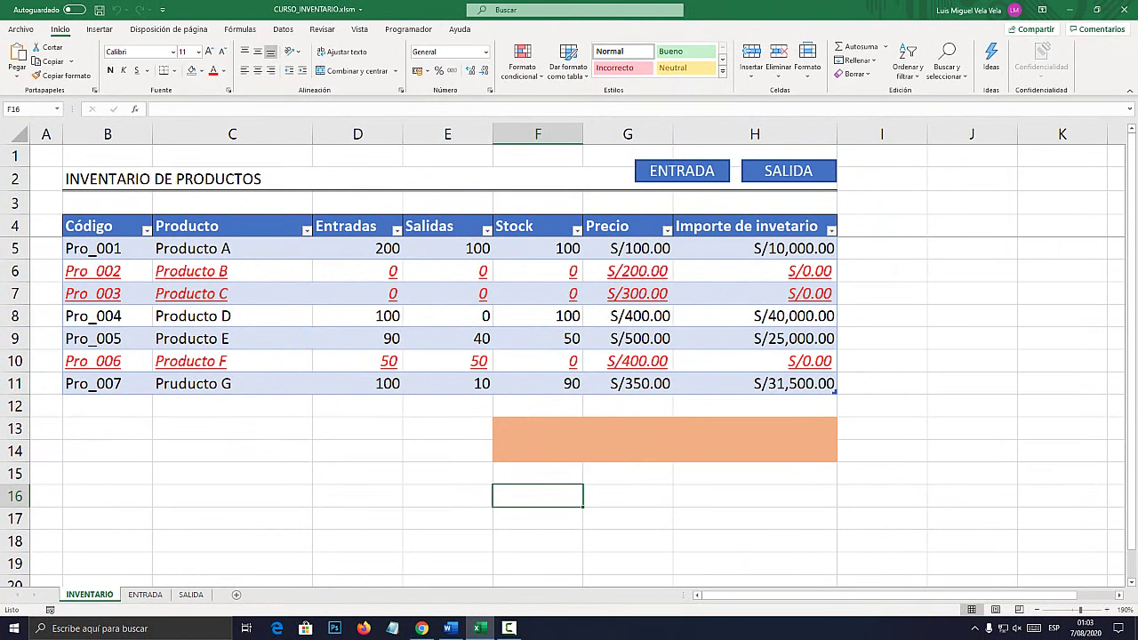
Set Sin relleno on C13:H16 and the area around the orange F13:H14 block
drag(231, 427, 753, 495)
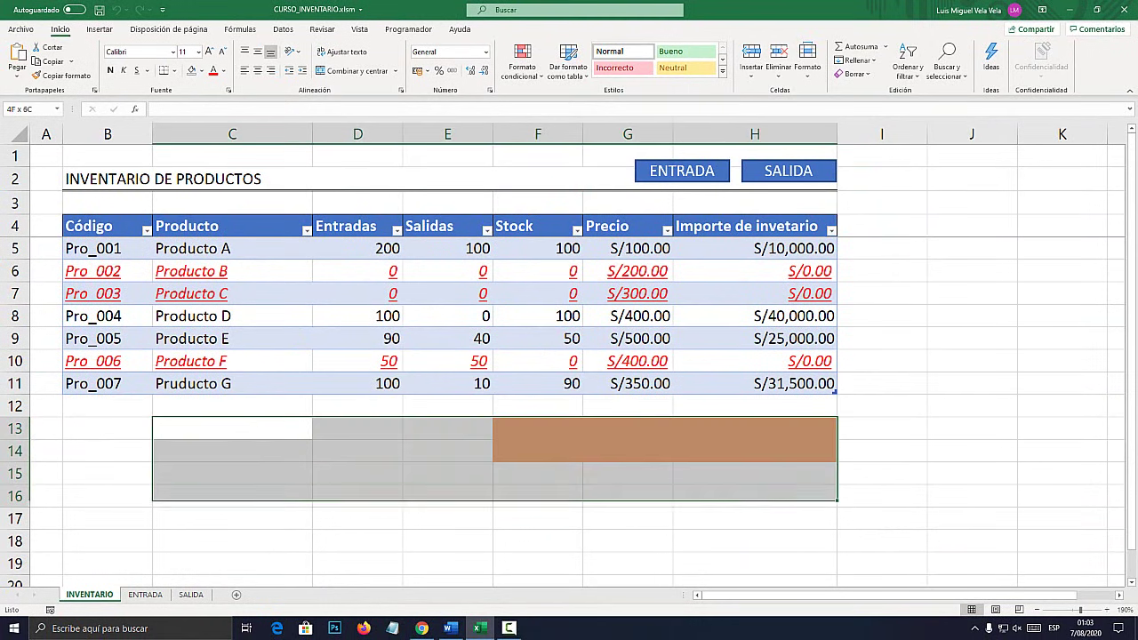
click(201, 70)
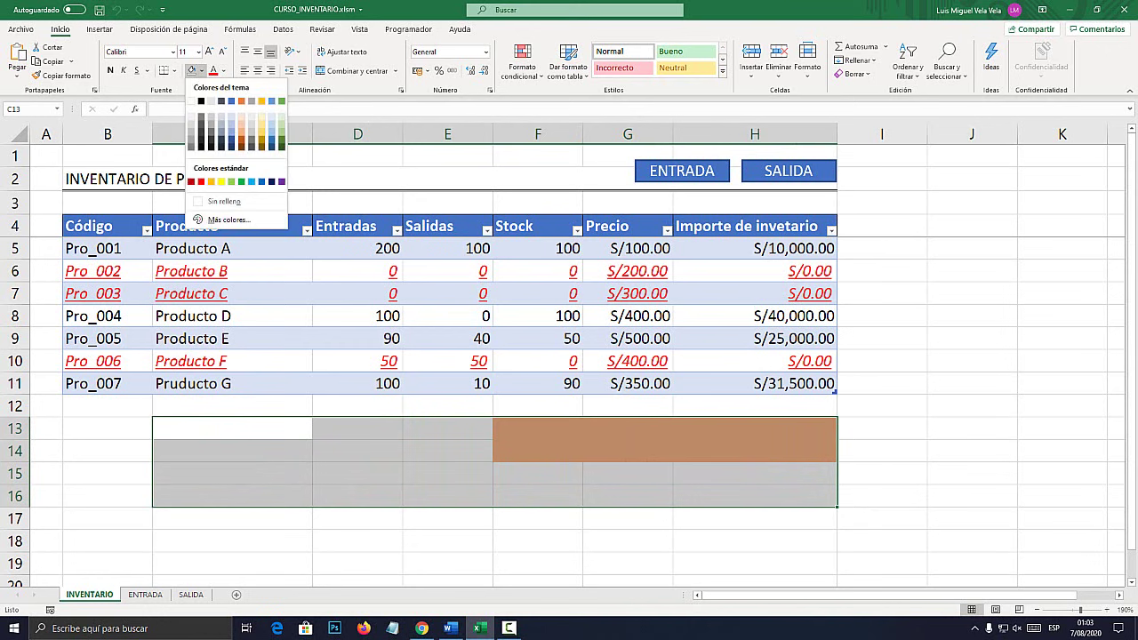
click(224, 201)
click(628, 540)
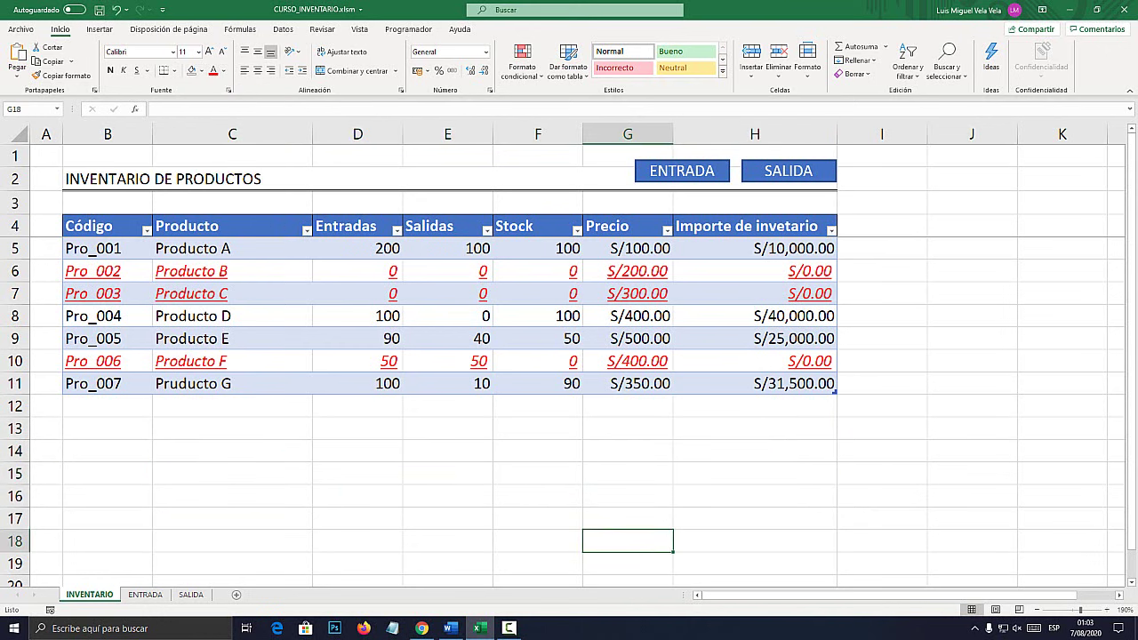
drag(537, 427, 754, 450)
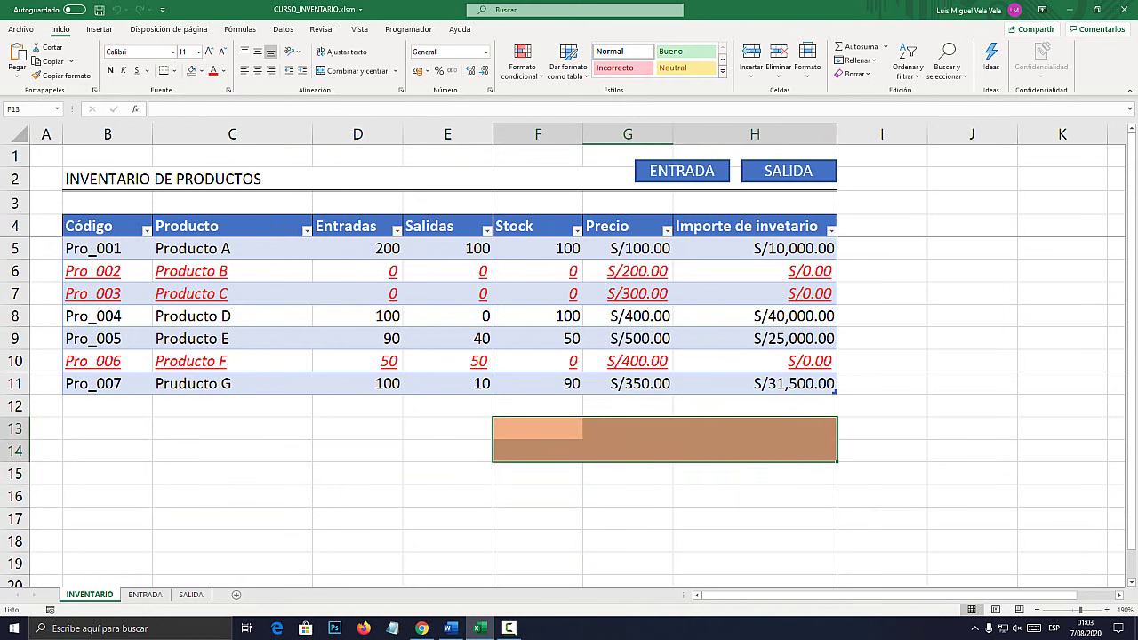
click(537, 473)
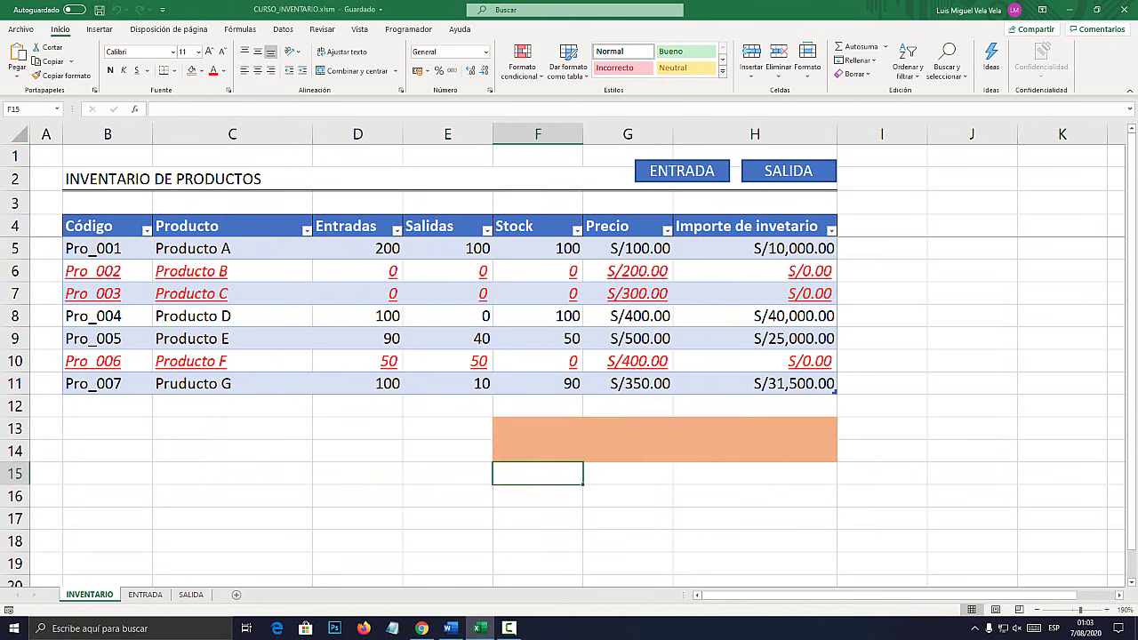
drag(357, 406, 628, 495)
click(202, 70)
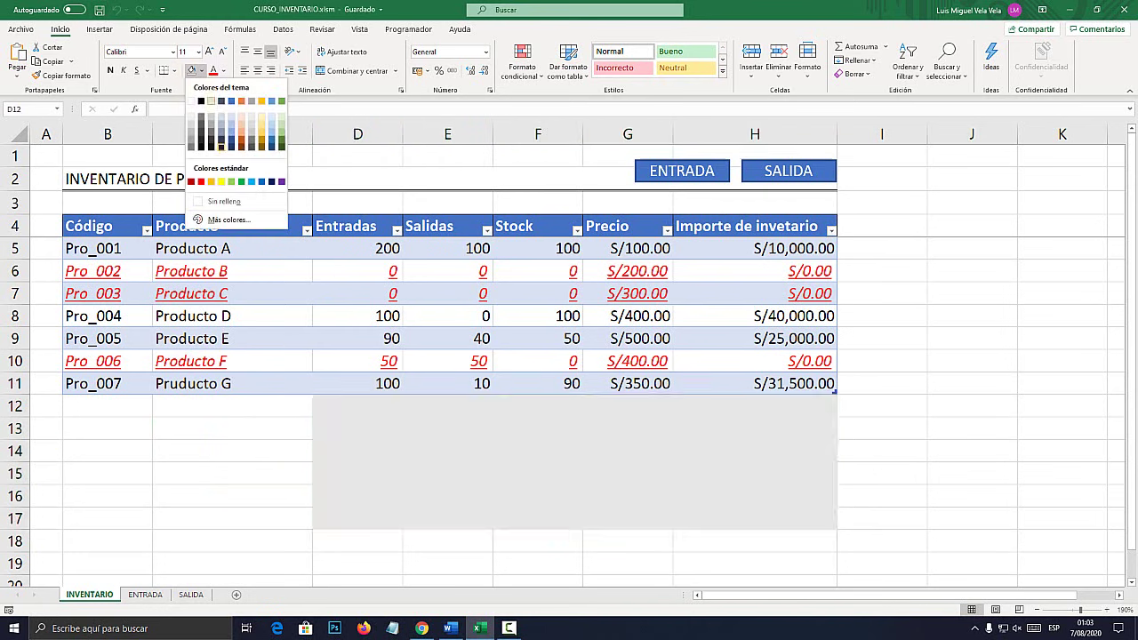
click(222, 201)
click(971, 360)
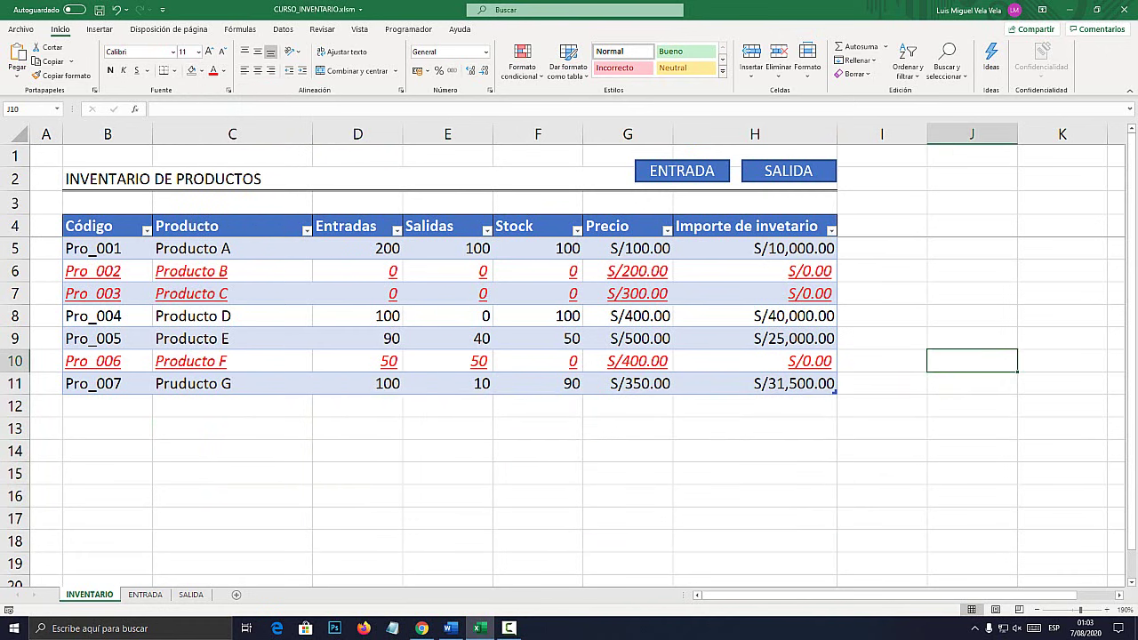
click(359, 29)
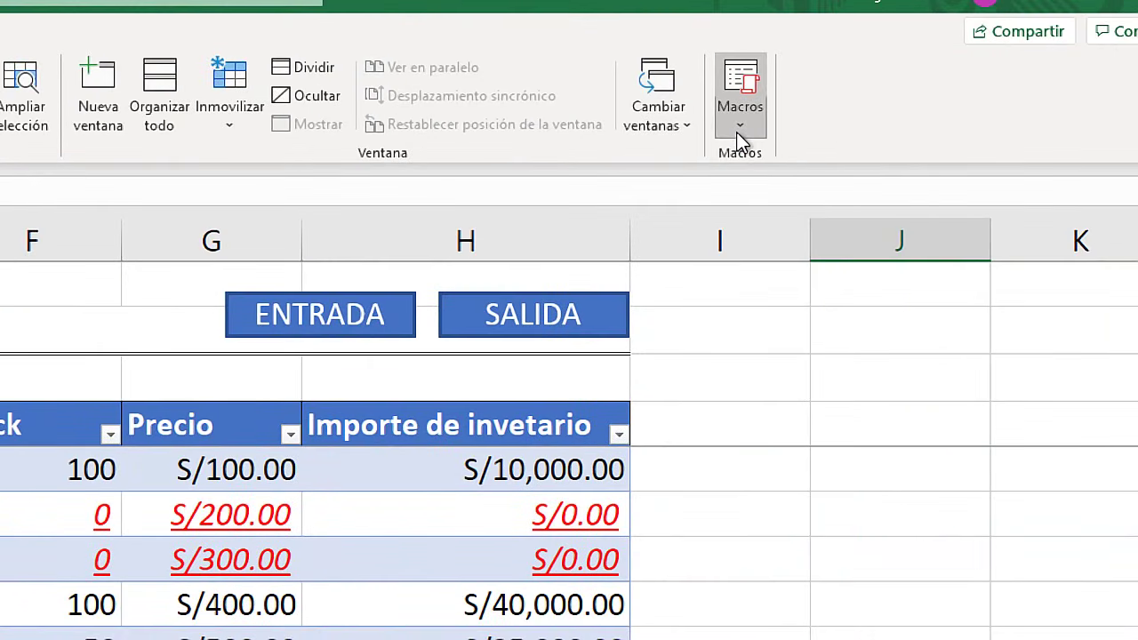
Name the new Grabar macro recording SegundaPrueba in Este libro and begin recording
click(738, 141)
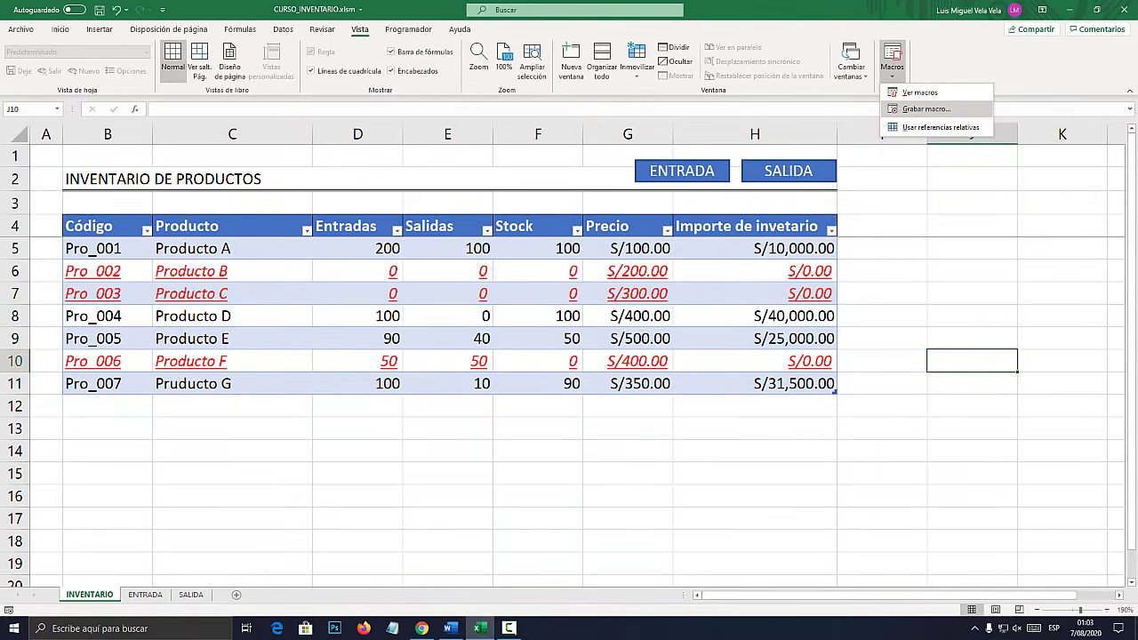
click(813, 195)
text(E)
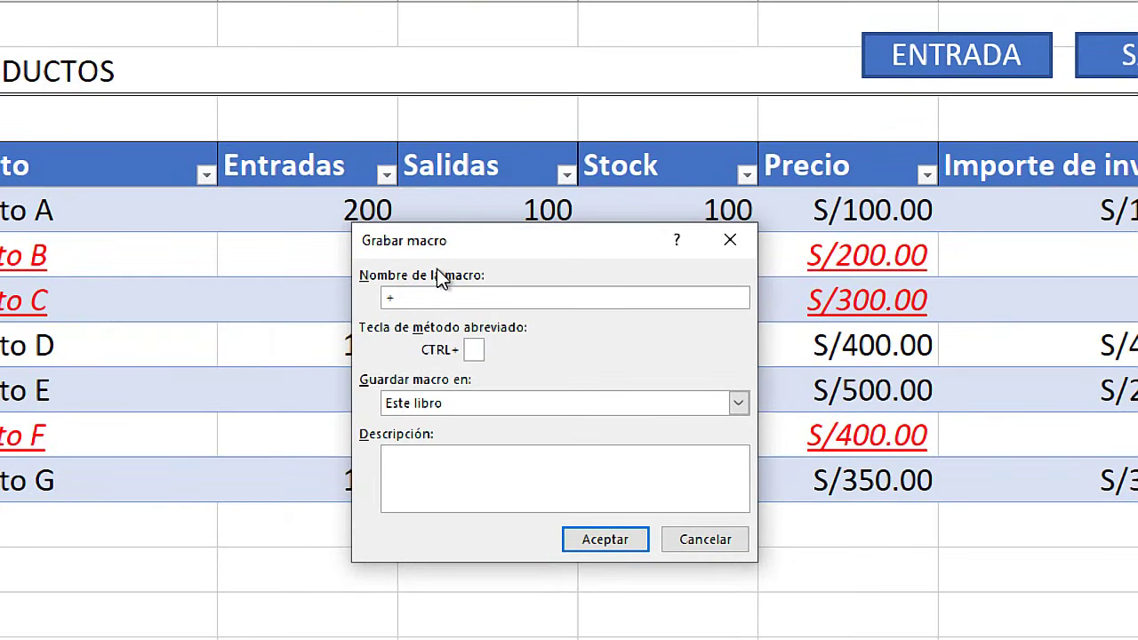
key(BackSpace)
text(Segunda)
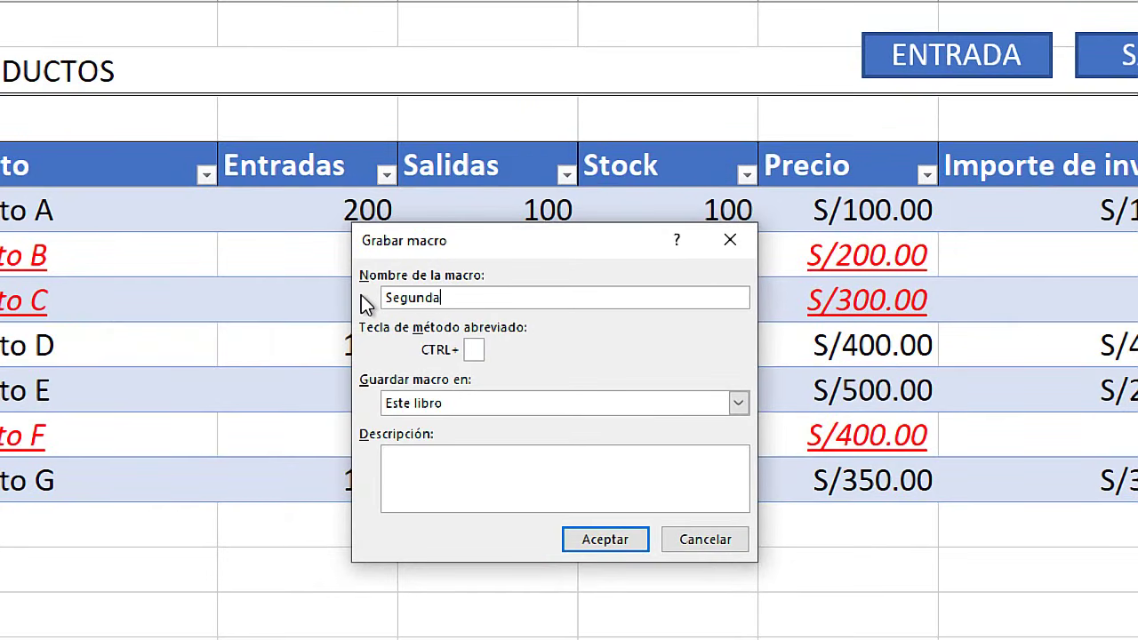
text(Prueba)
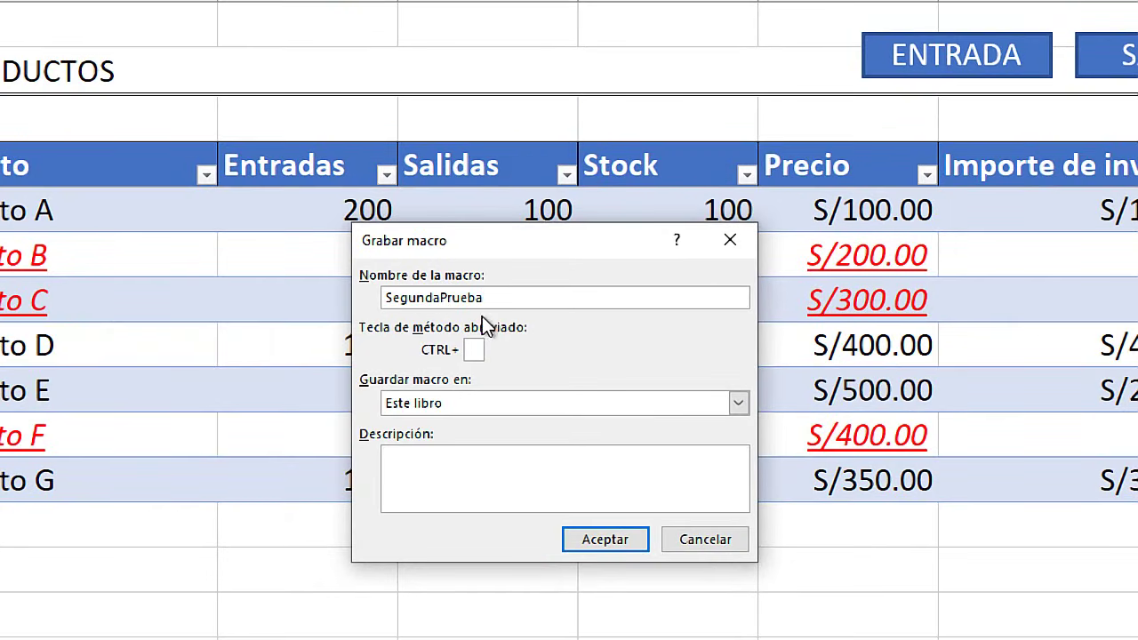
click(435, 299)
text(_)
key(BackSpace)
key(Return)
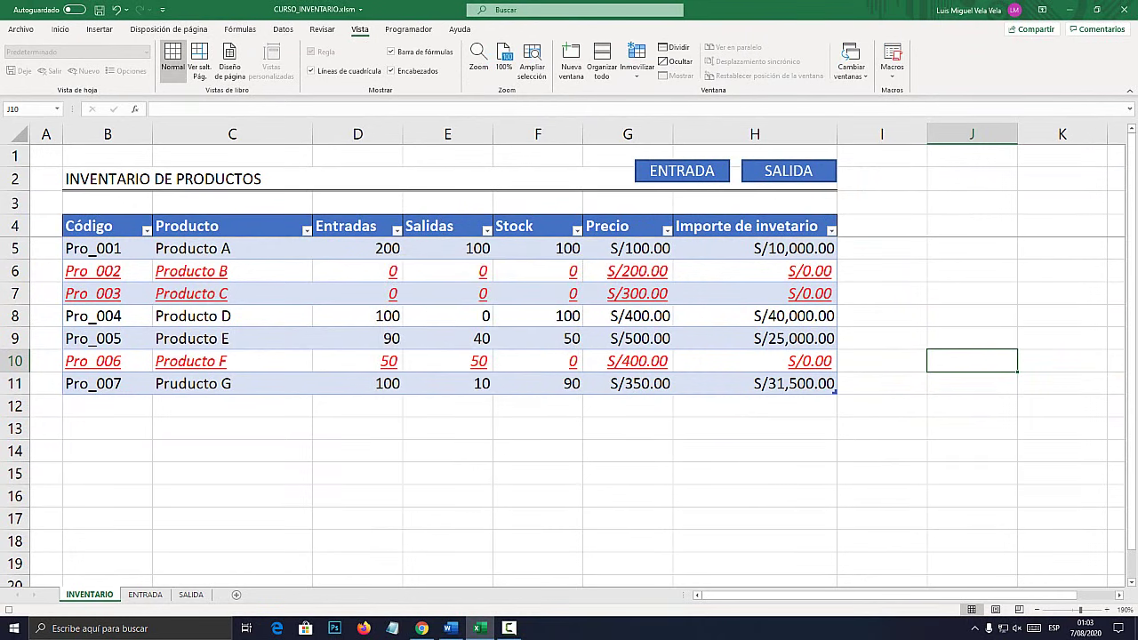
Fill cell C13 light yellow and cell E13 light orange
click(232, 428)
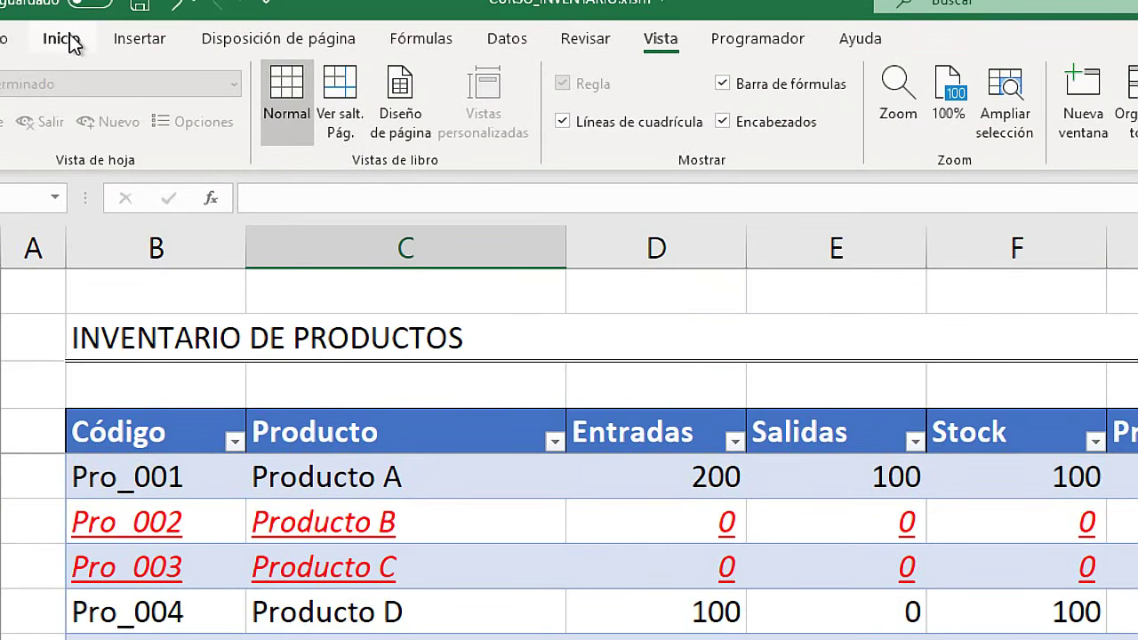
click(51, 28)
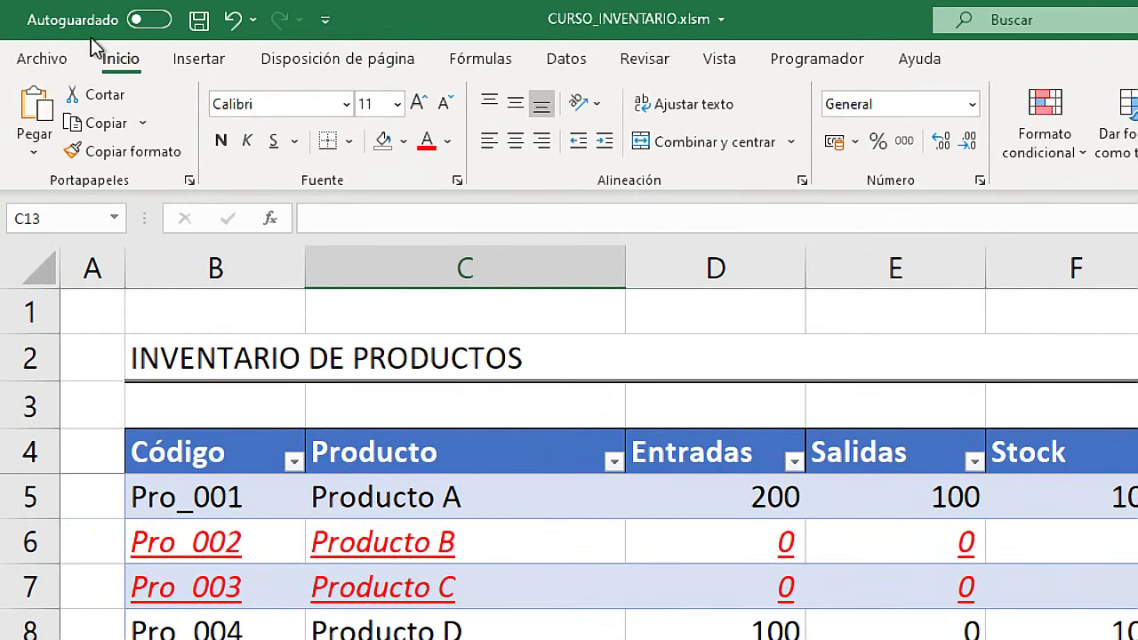
click(191, 64)
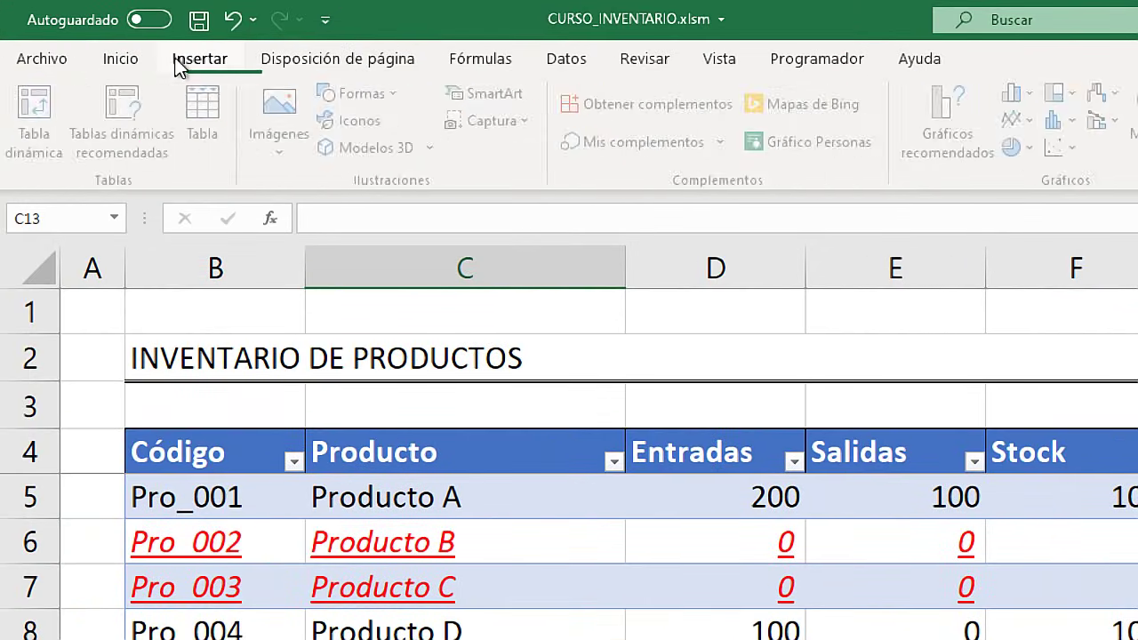
click(124, 62)
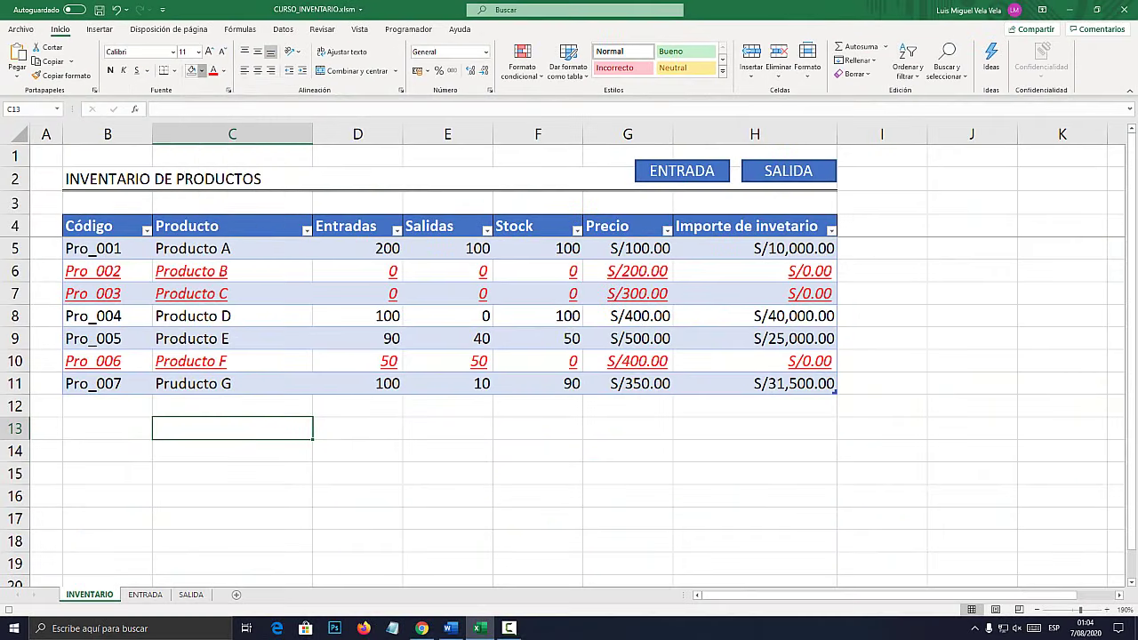
click(402, 141)
click(261, 116)
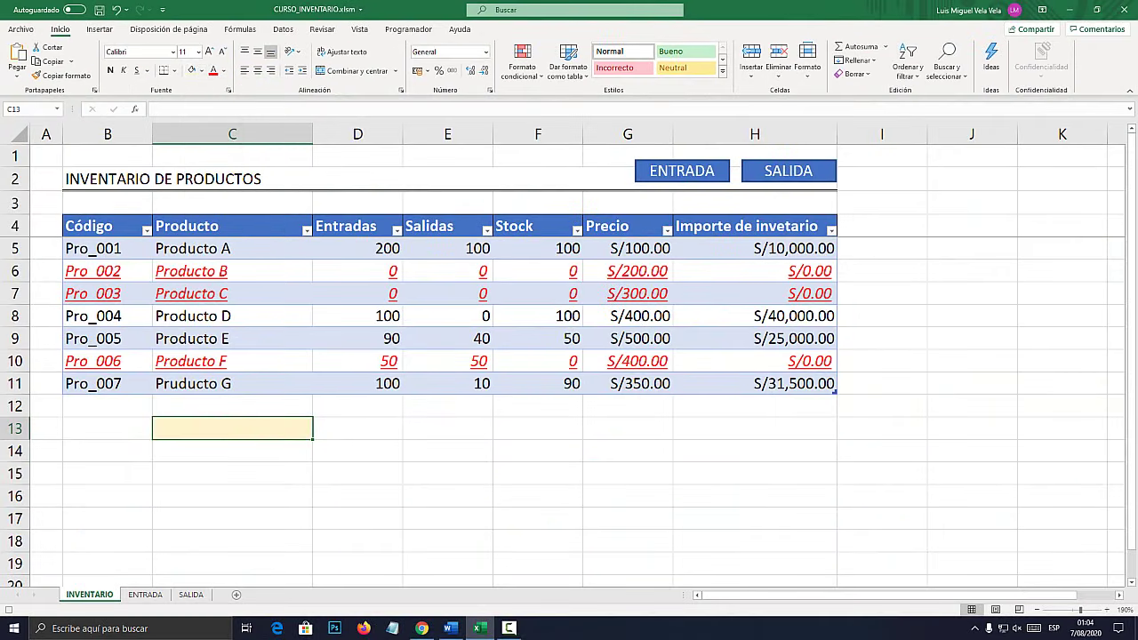
click(447, 428)
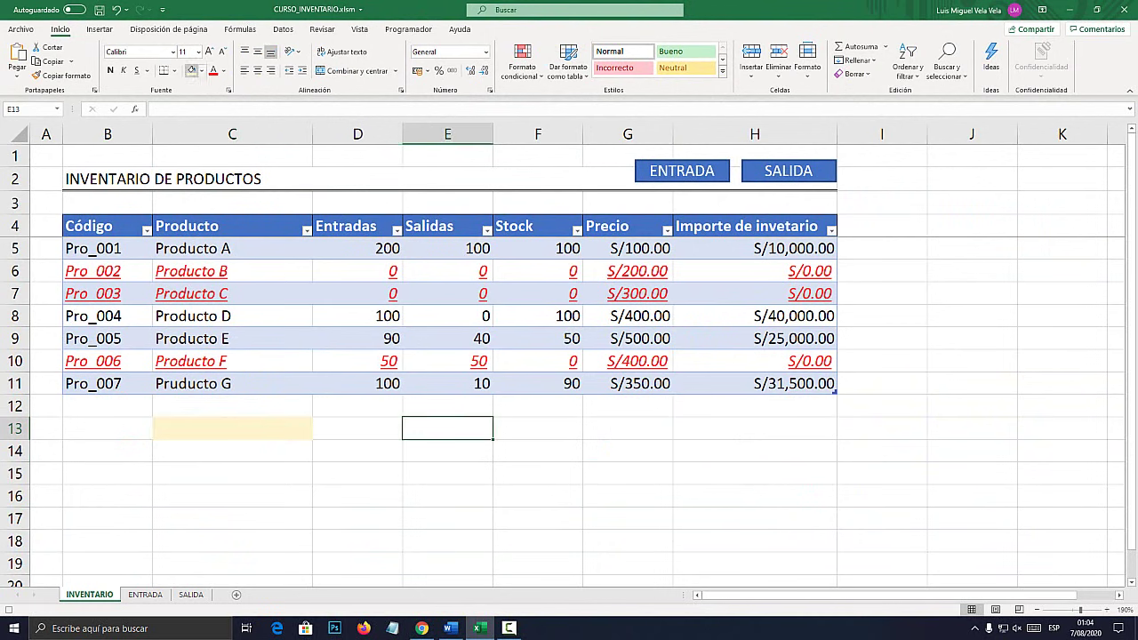
click(202, 70)
click(241, 132)
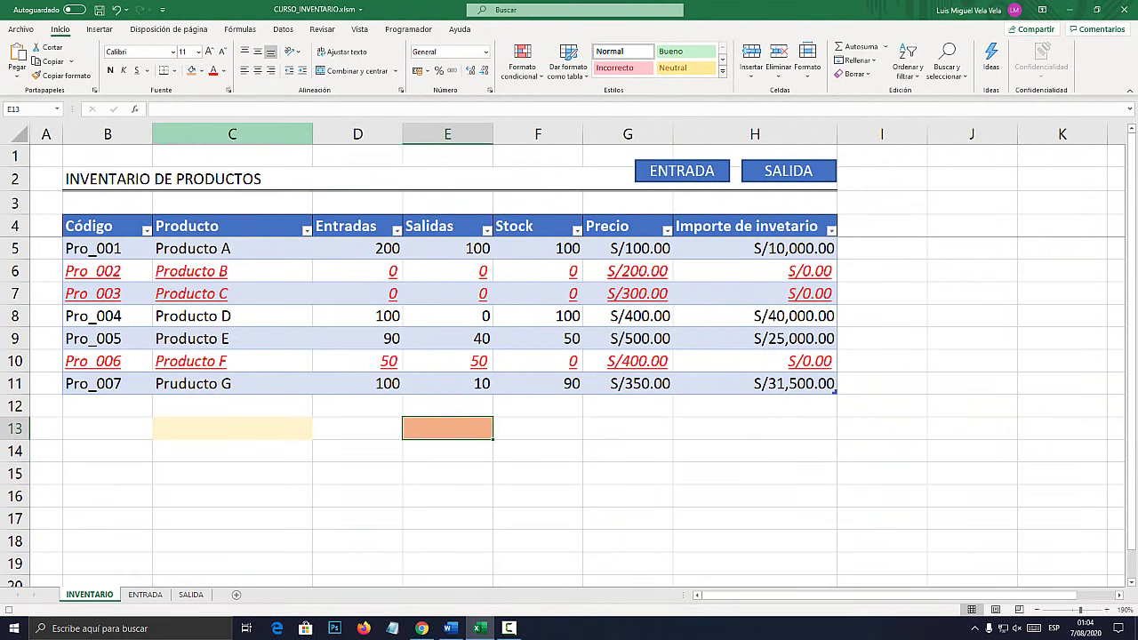
Enter the text 'El Tío Tech' in cell G13
click(627, 427)
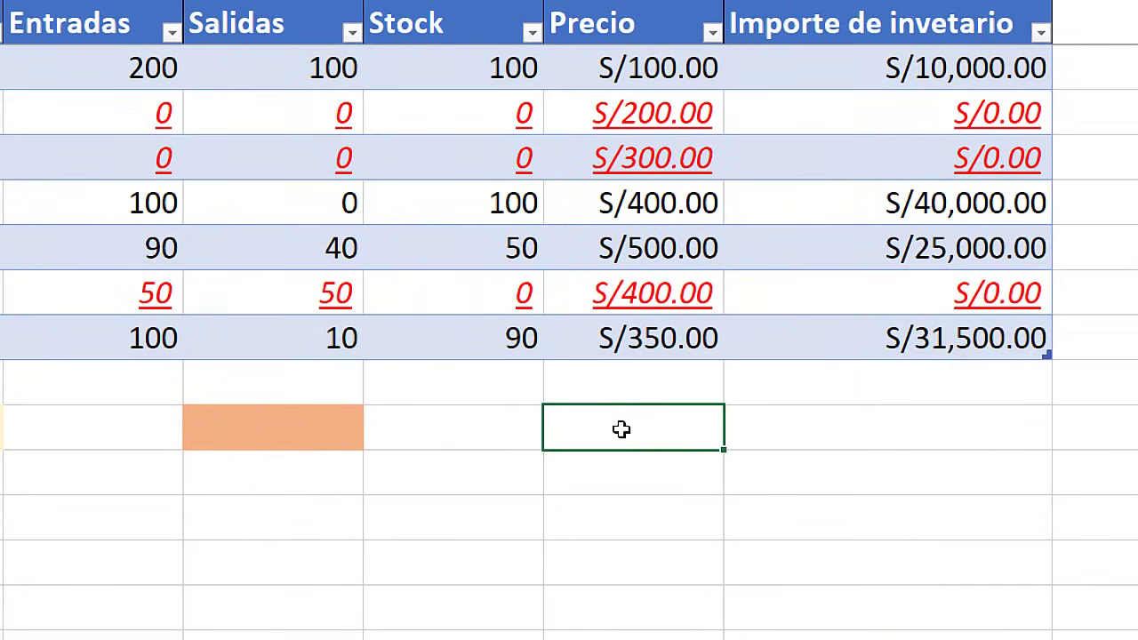
text(El T)
text(íoTech)
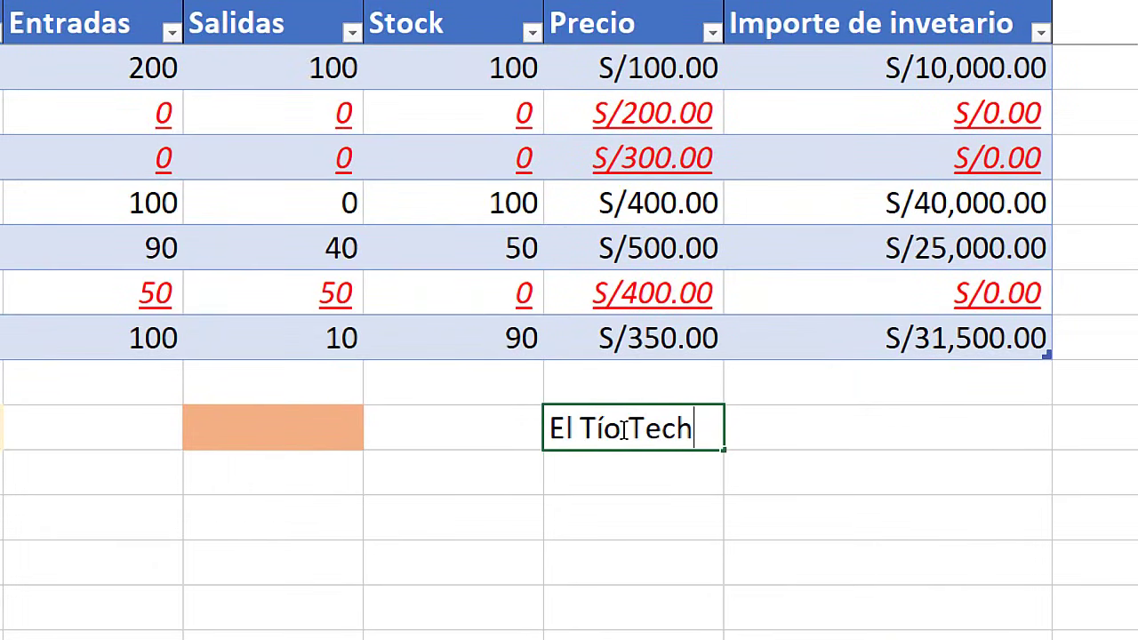
key(Return)
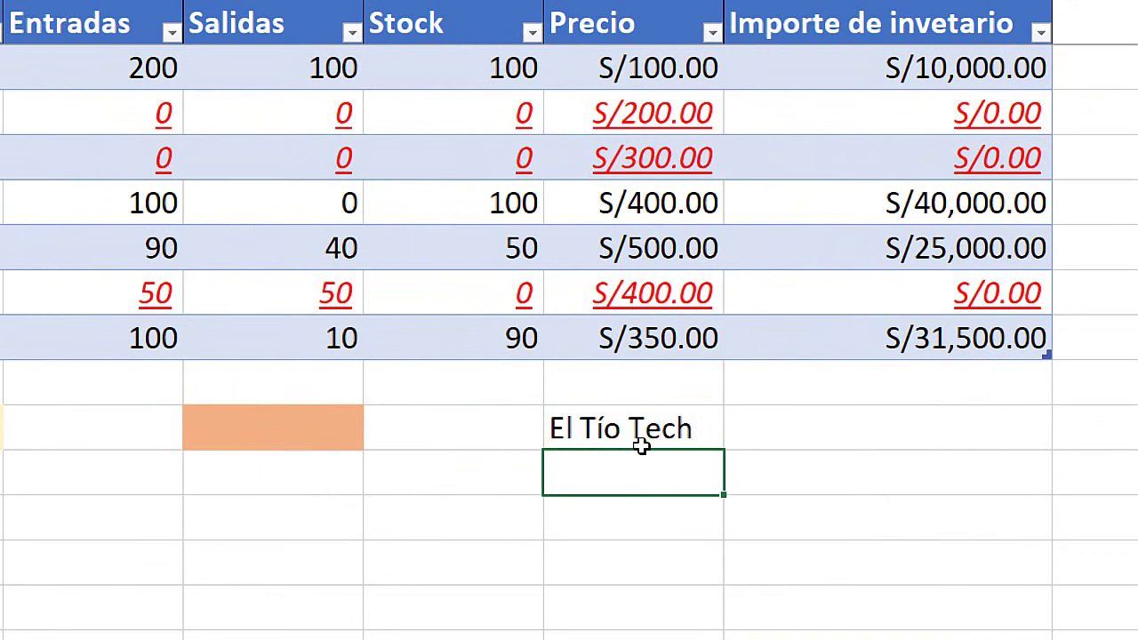
click(633, 428)
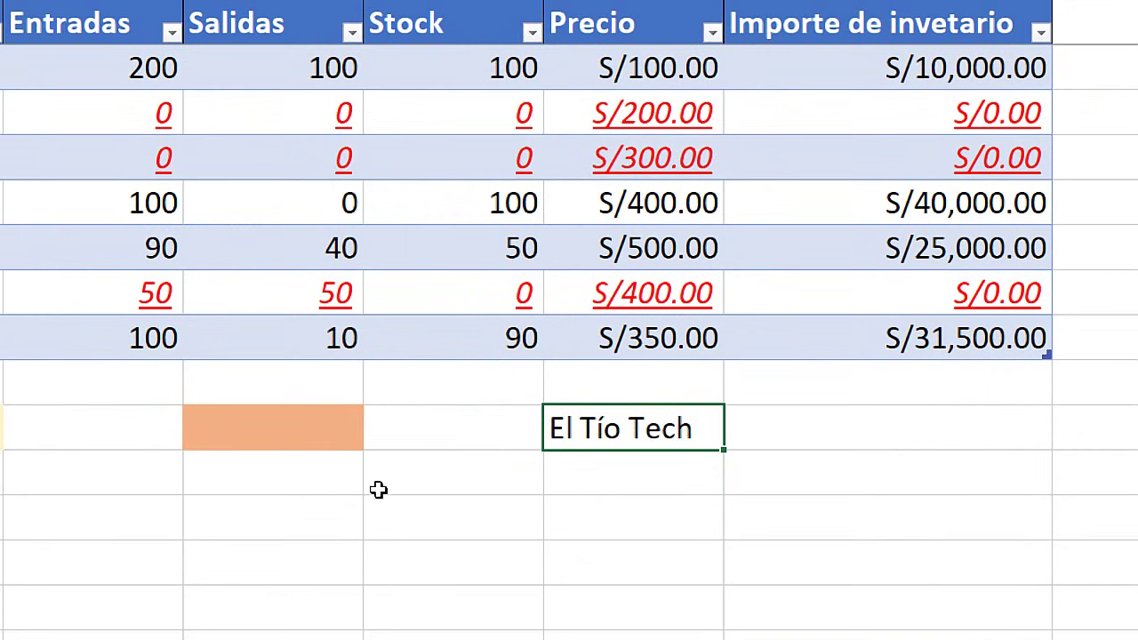
click(444, 526)
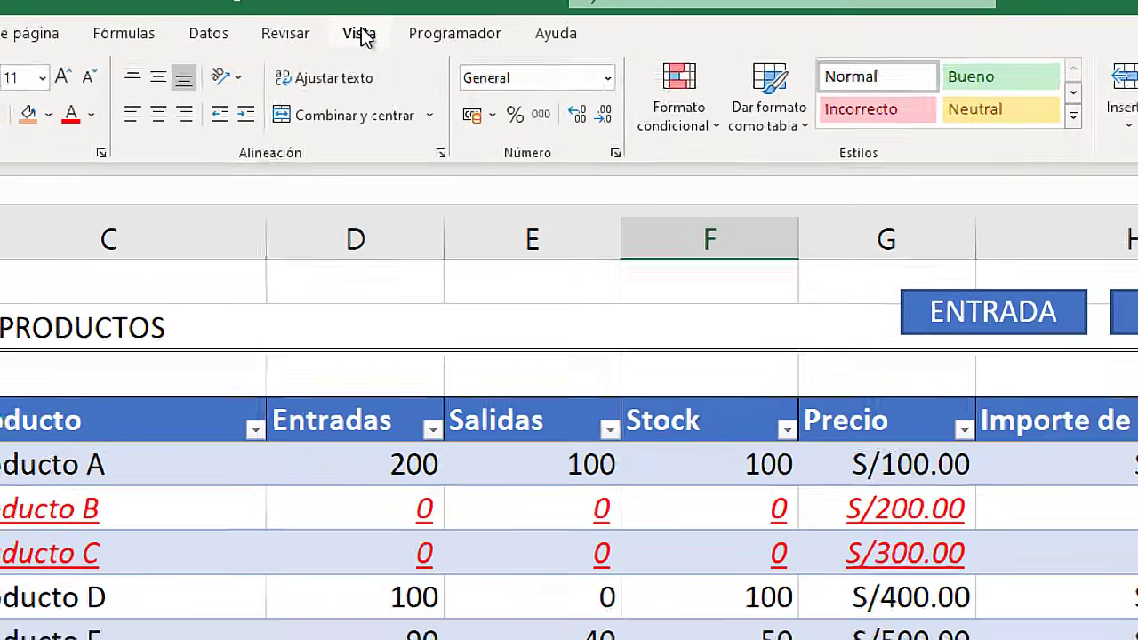
Stop the SegundaPrueba recording via Vista > Macros > Detener grabación
click(359, 30)
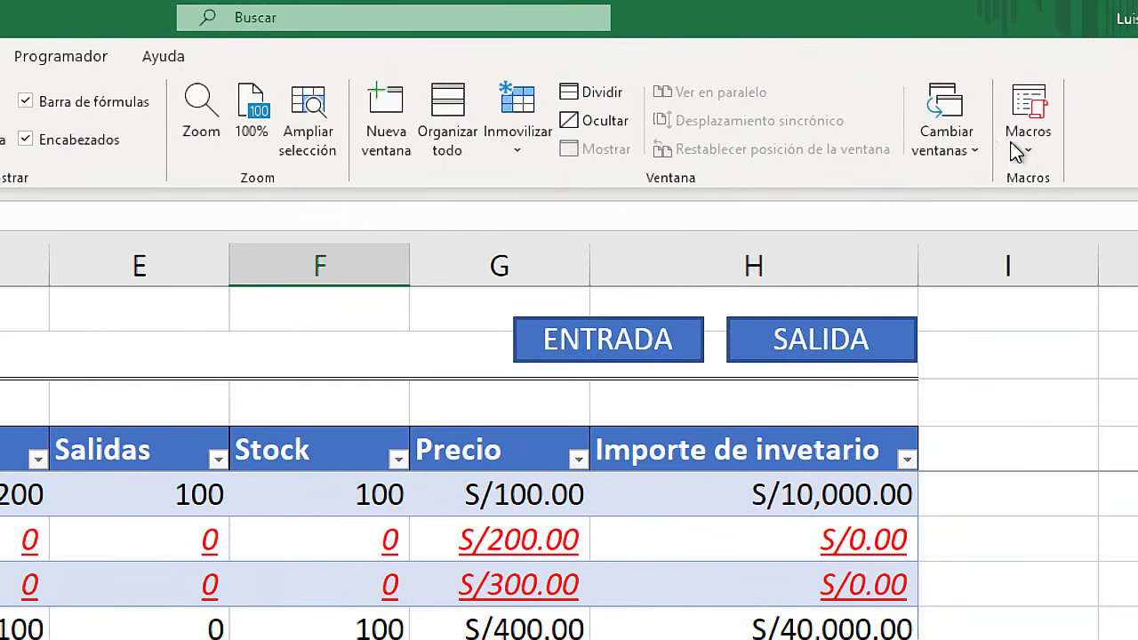
click(1024, 149)
click(1091, 217)
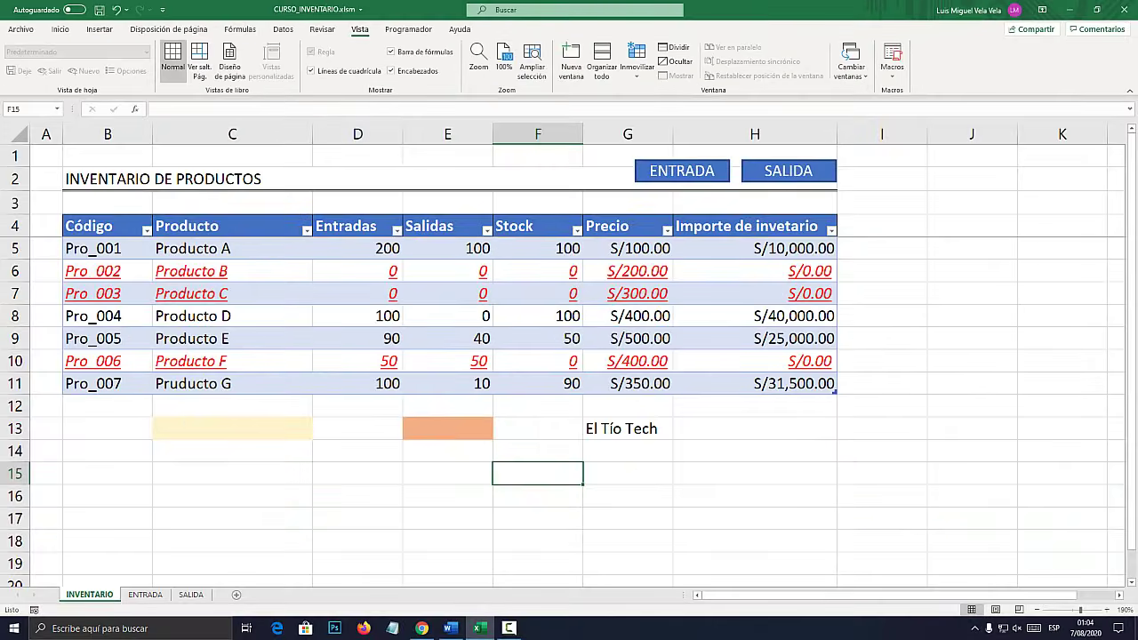
Set C13:H15 to Sin relleno and delete the 'El Tío Tech' text
key(Right)
key(Right)
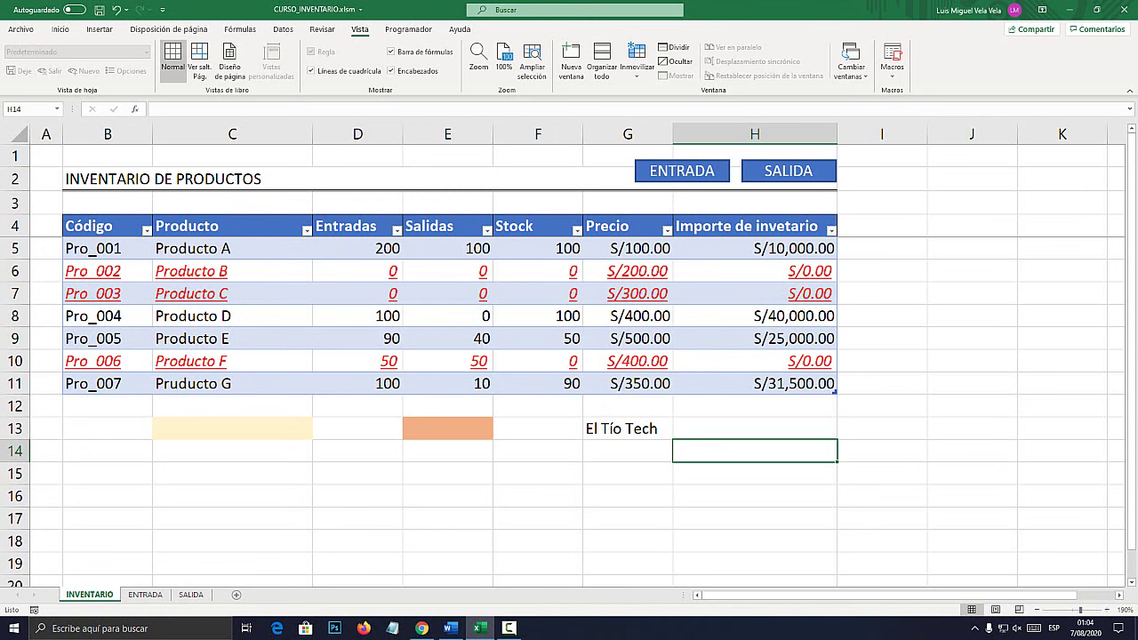
drag(232, 427, 753, 473)
click(59, 29)
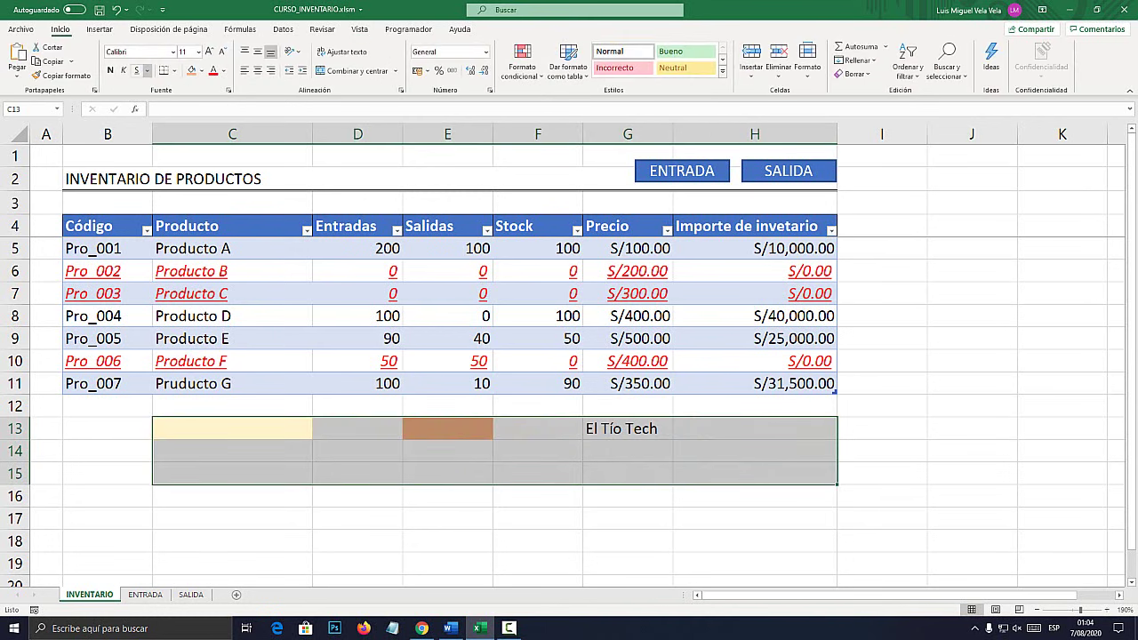
click(202, 70)
click(222, 201)
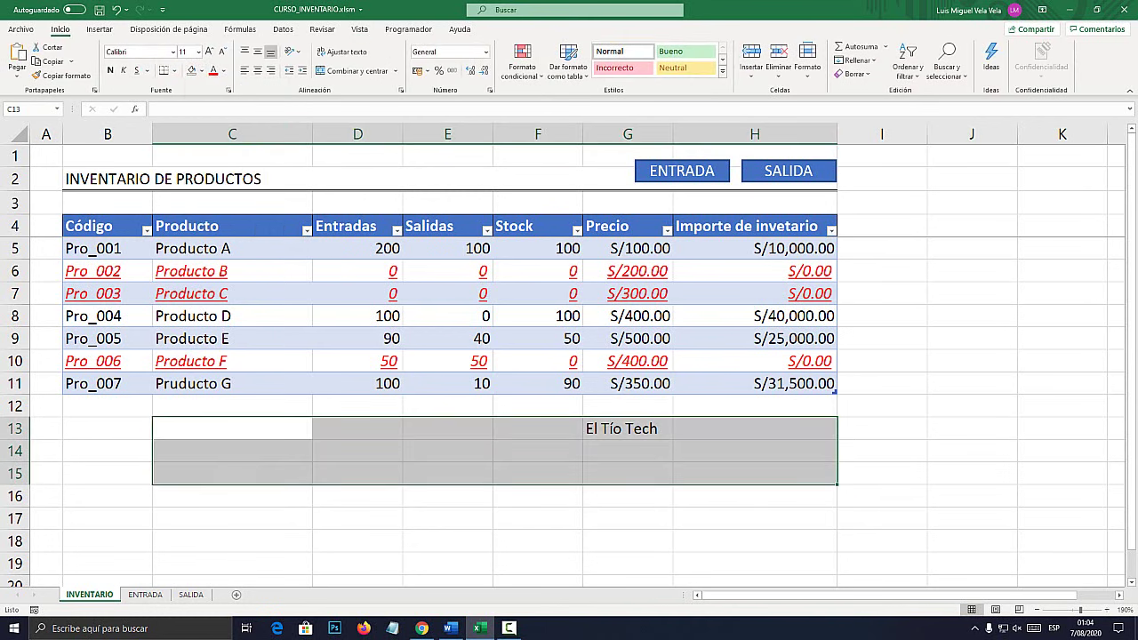
key(Delete)
click(971, 338)
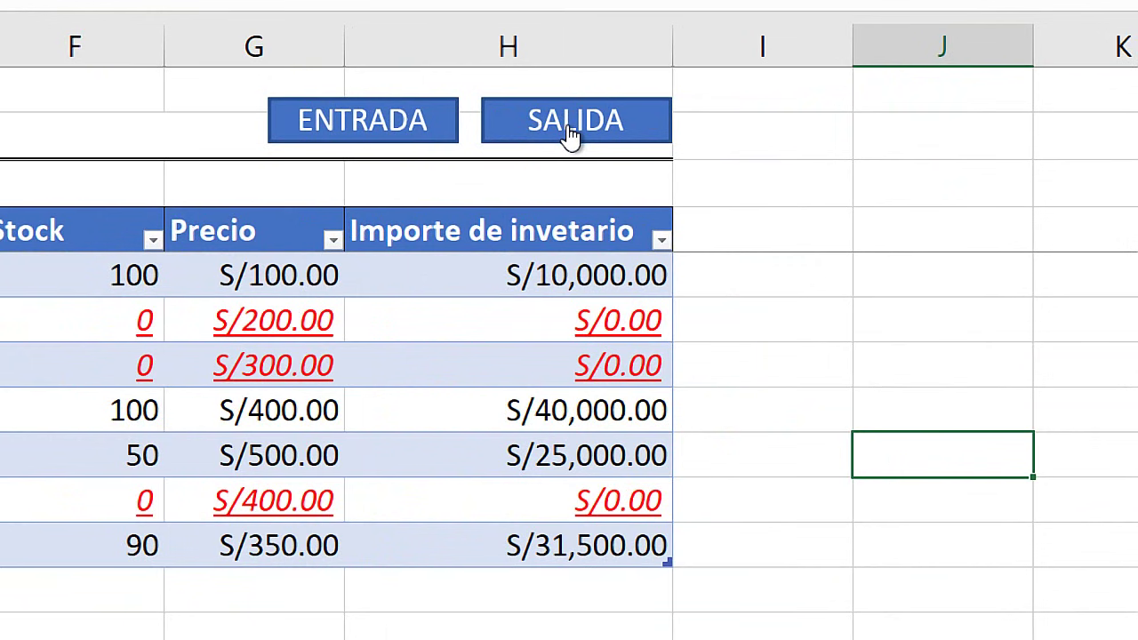
Assign SegundaPrueba to the SALIDA shape through Asignar macro, then deselect it
right_click(571, 134)
click(646, 515)
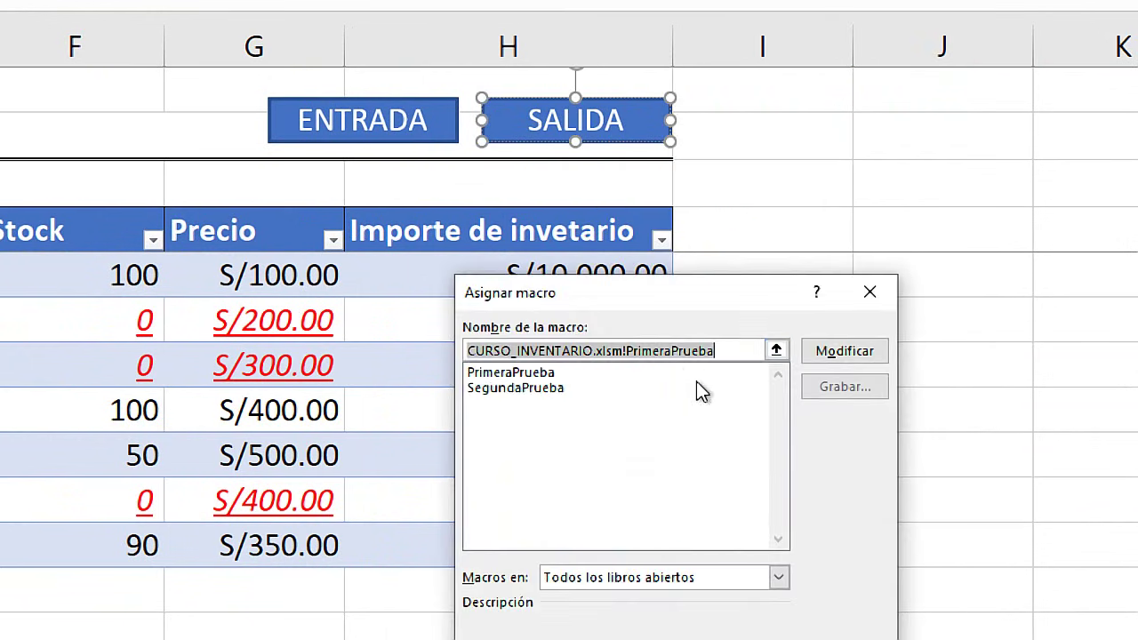
drag(680, 301, 699, 188)
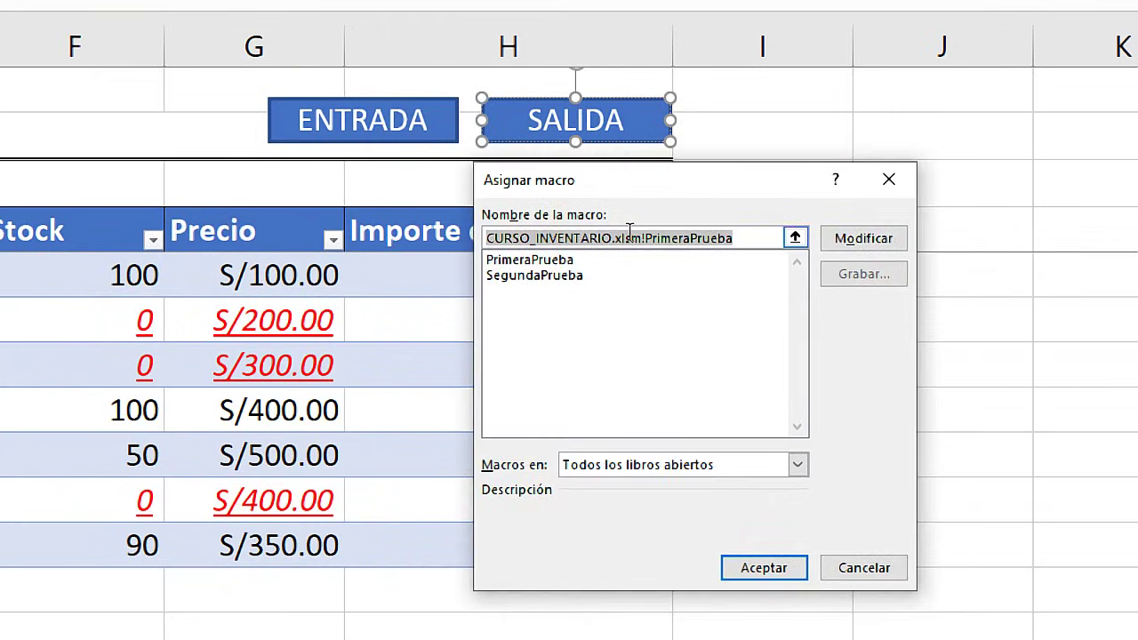
click(553, 276)
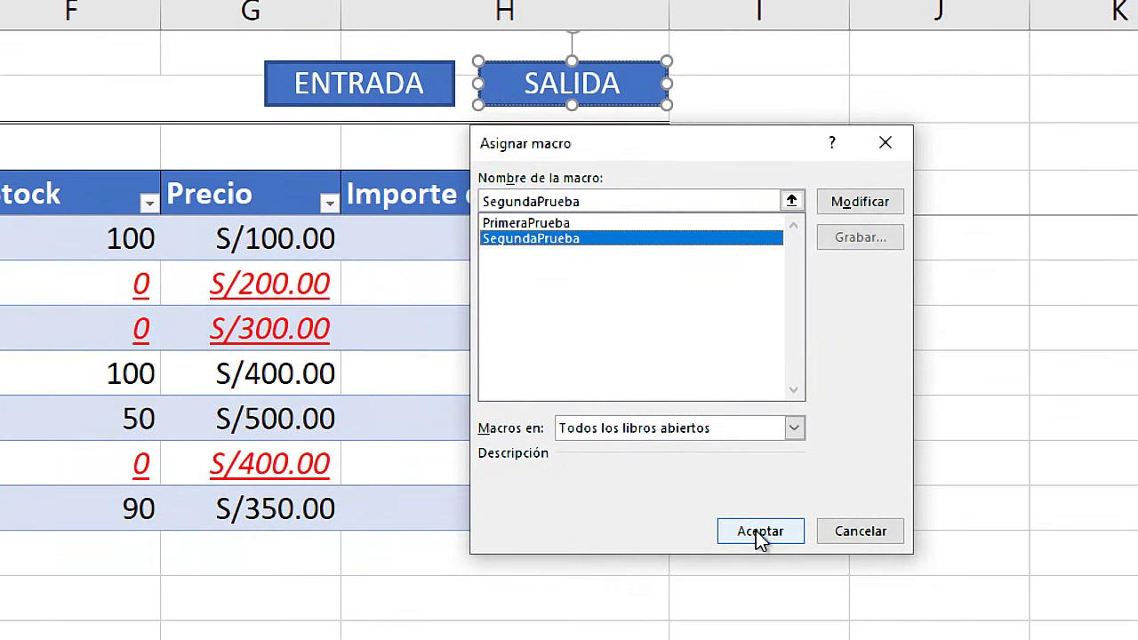
click(763, 567)
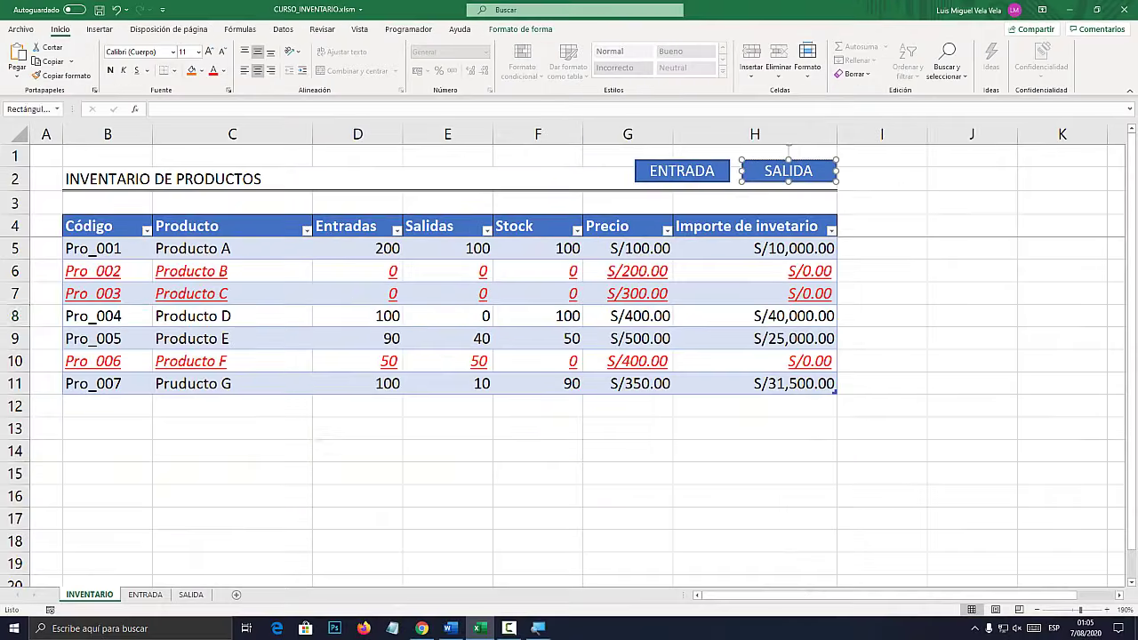
click(971, 316)
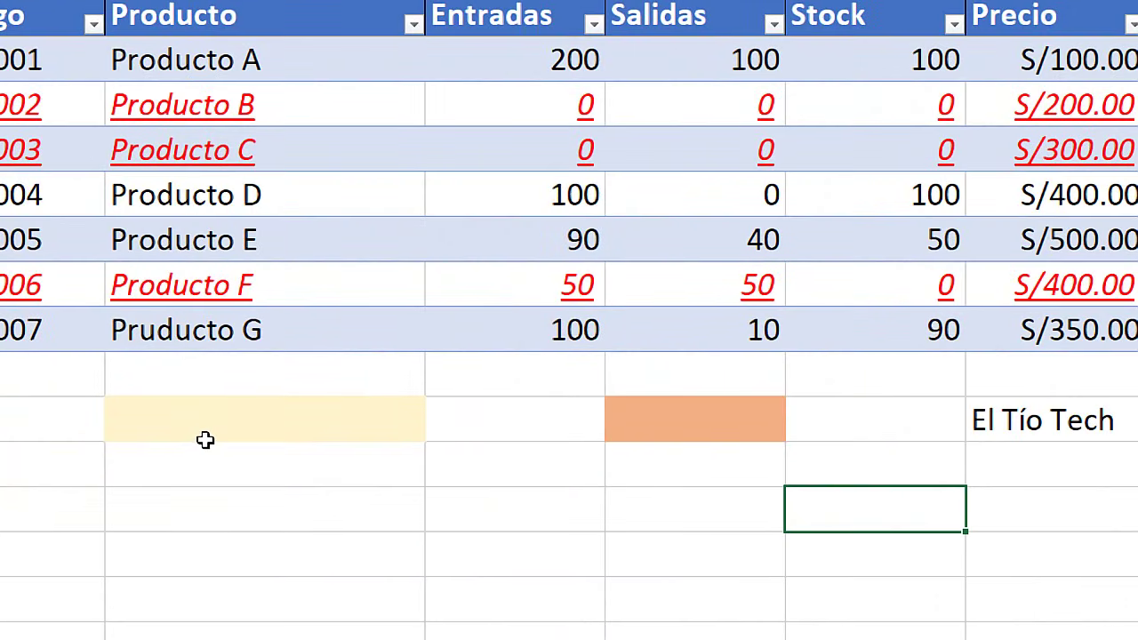
Select the coloured cells C13, E13 and G13, then interrupt and end the running macro
click(236, 432)
click(436, 429)
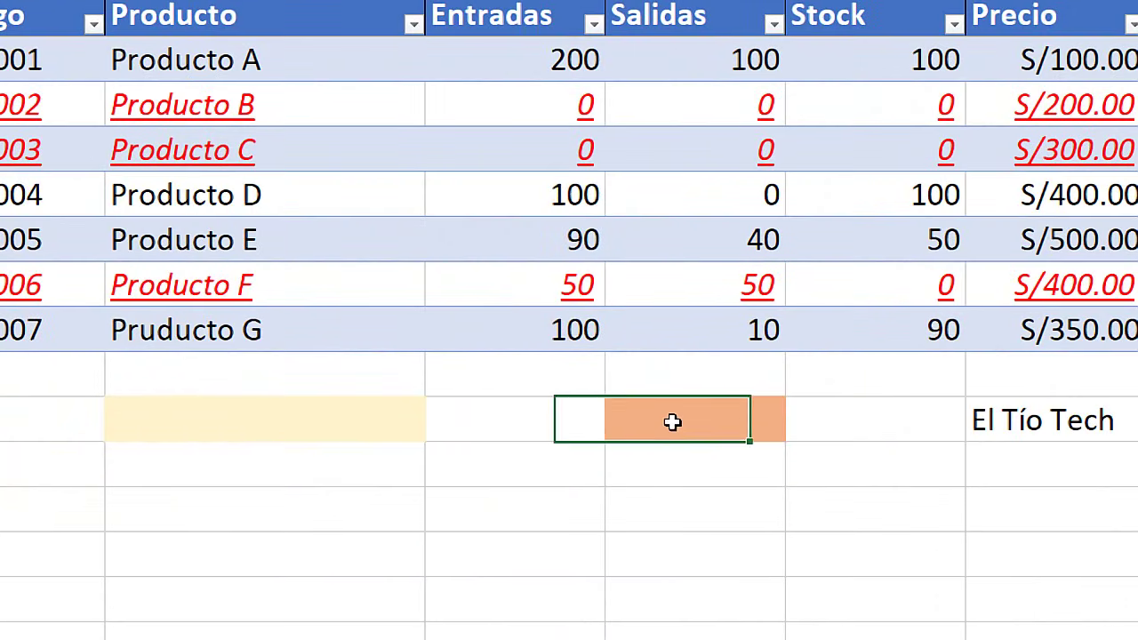
click(1111, 415)
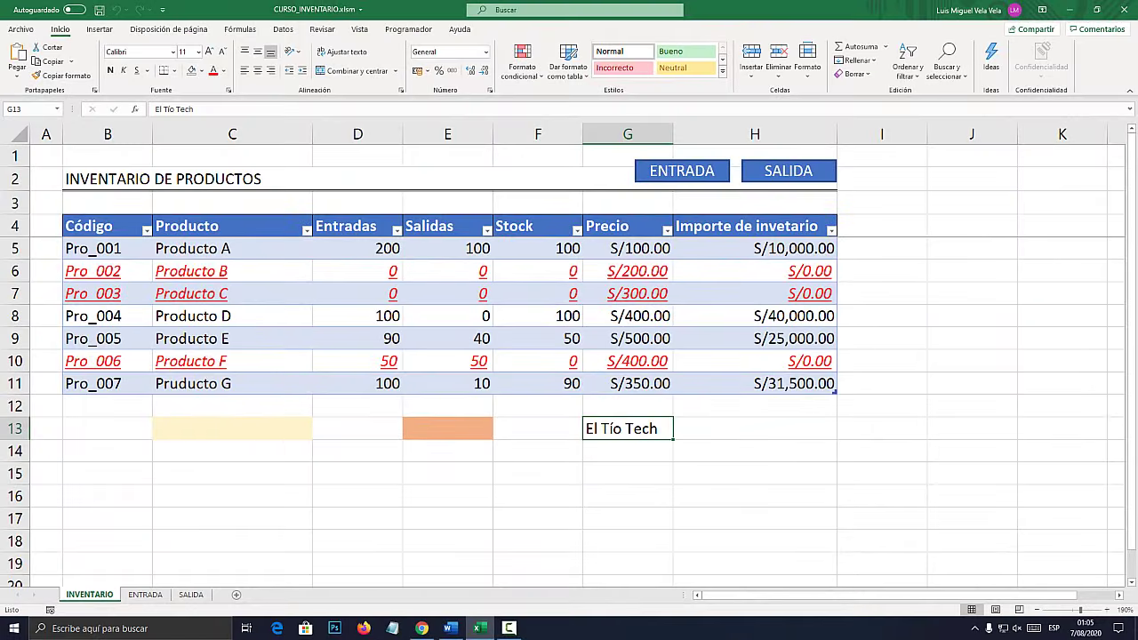
key(ctrl+Break)
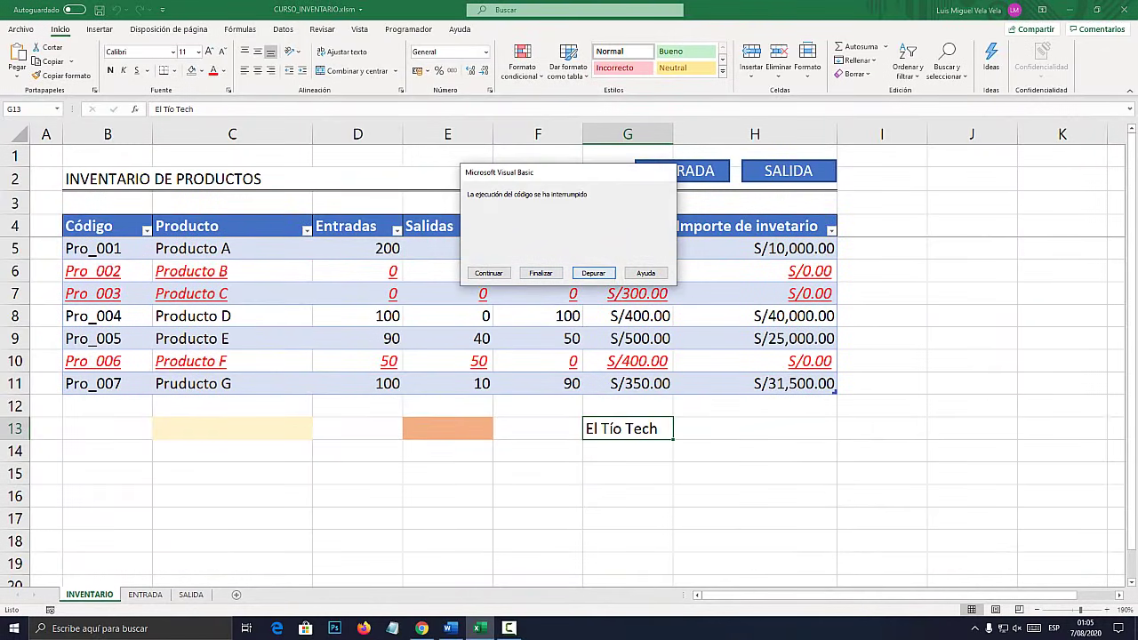
click(540, 272)
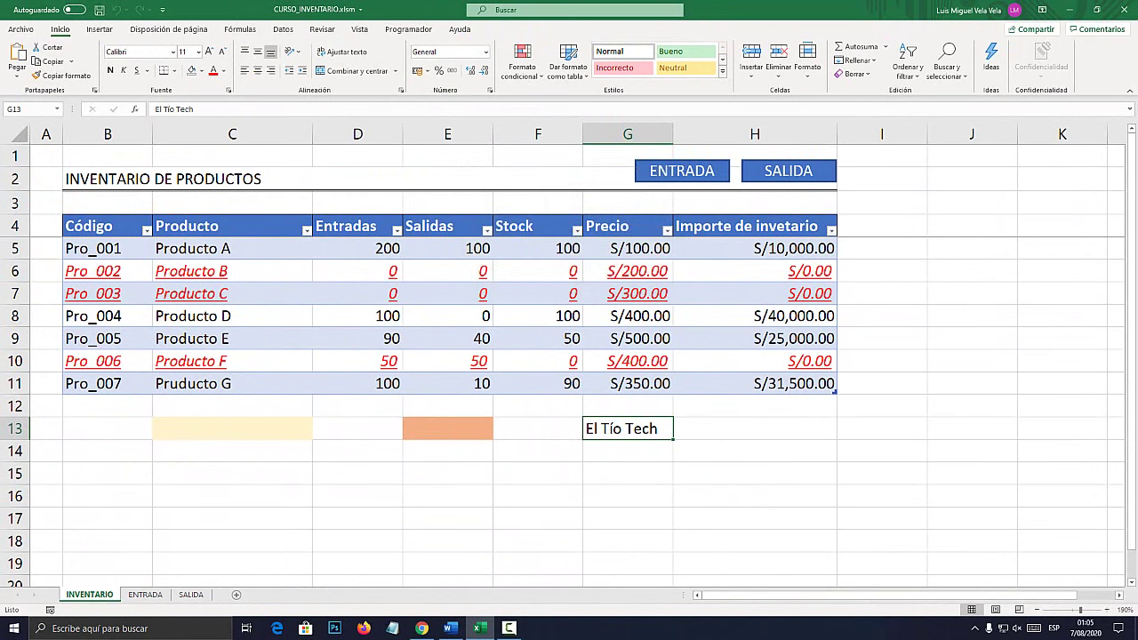
click(972, 383)
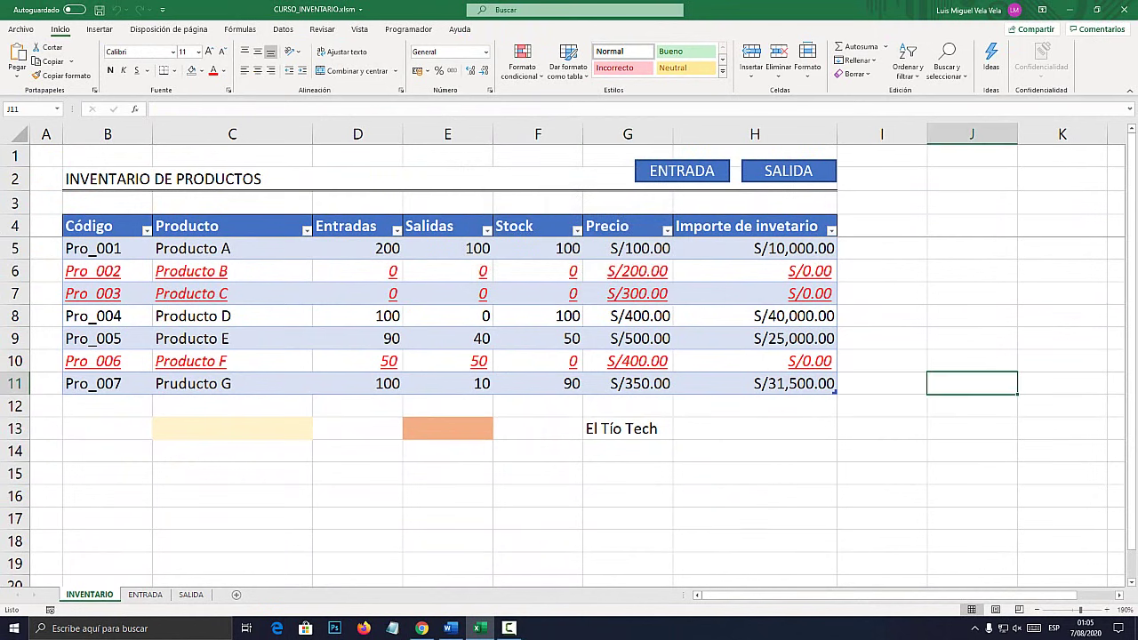
Remove the fill colour from cells C12:G15 below the inventory table
click(536, 473)
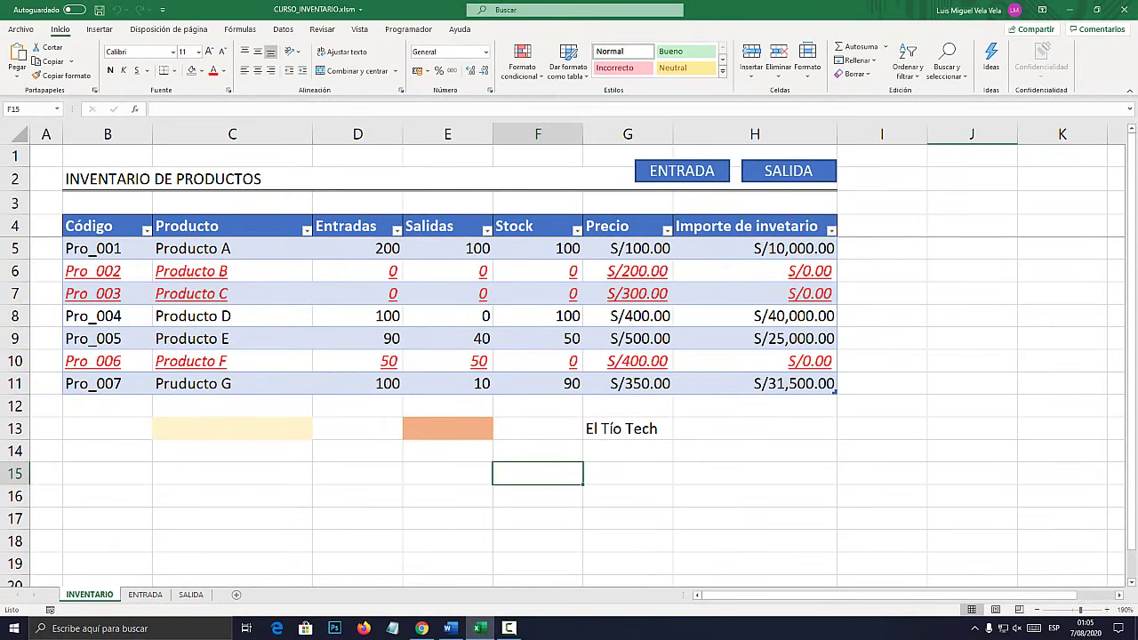
drag(232, 405, 627, 473)
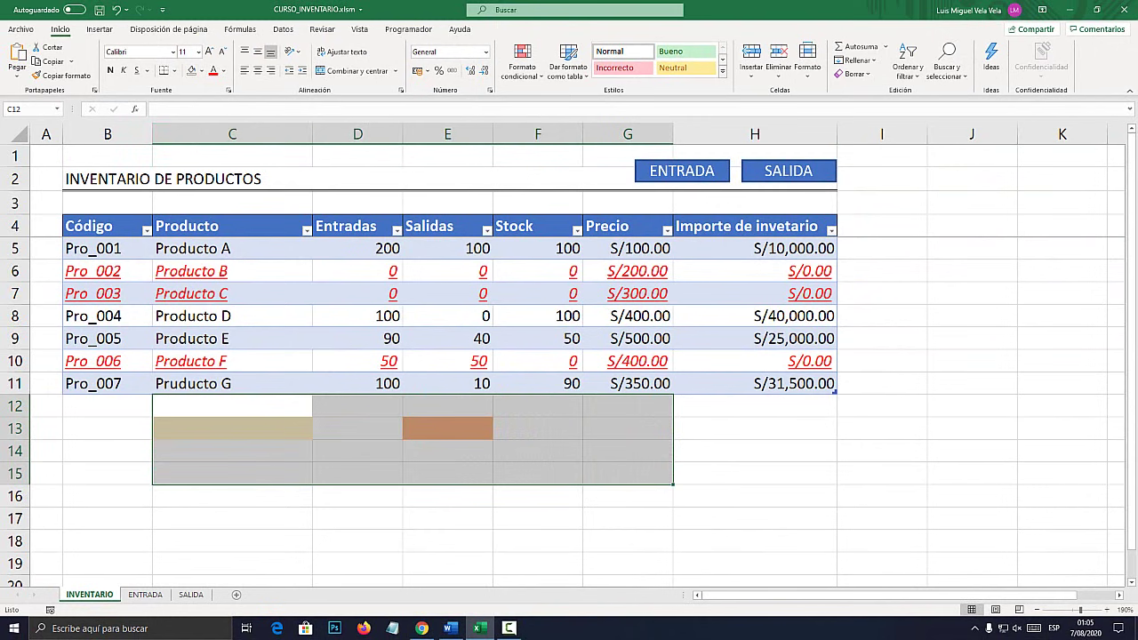
click(202, 70)
click(223, 201)
click(358, 518)
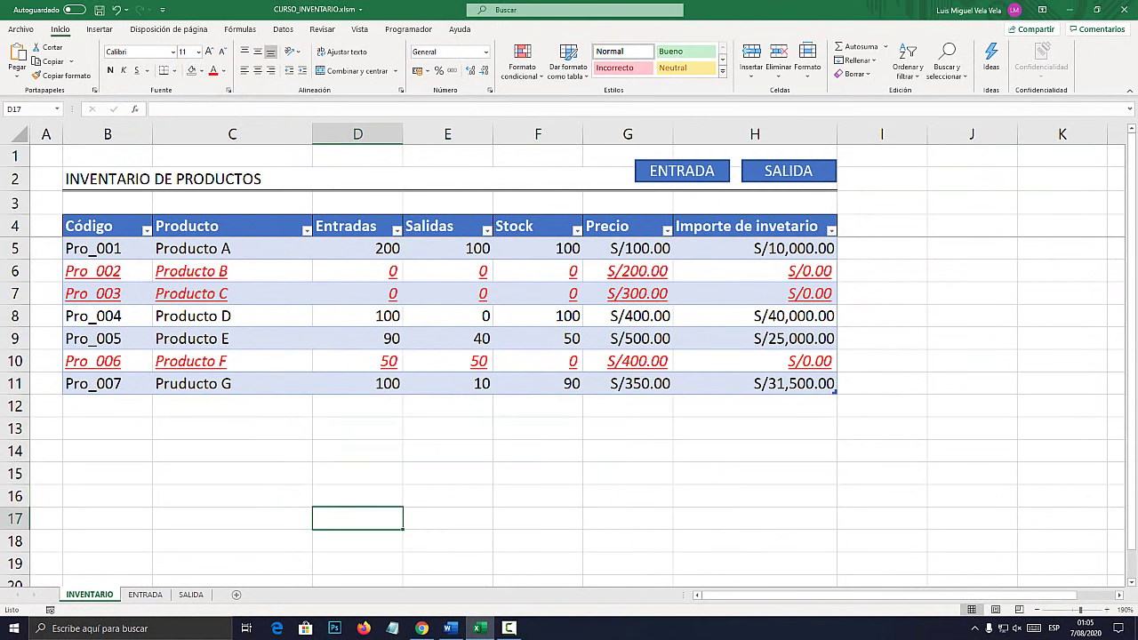
click(754, 472)
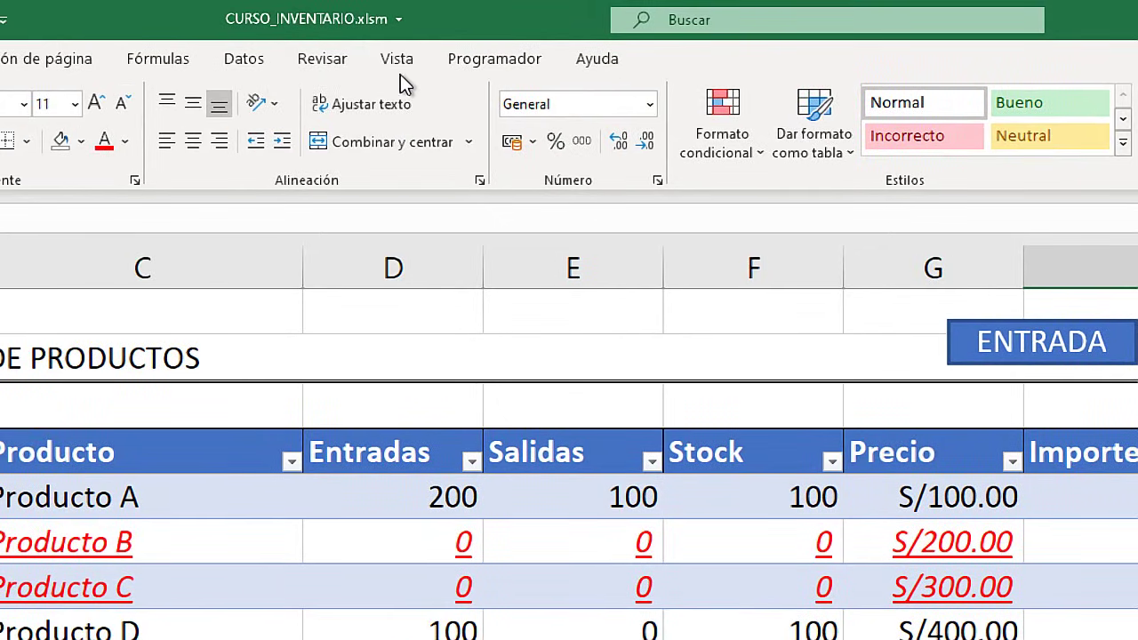
Record a new macro that selects the SALIDA sheet tab, then stop recording
click(360, 30)
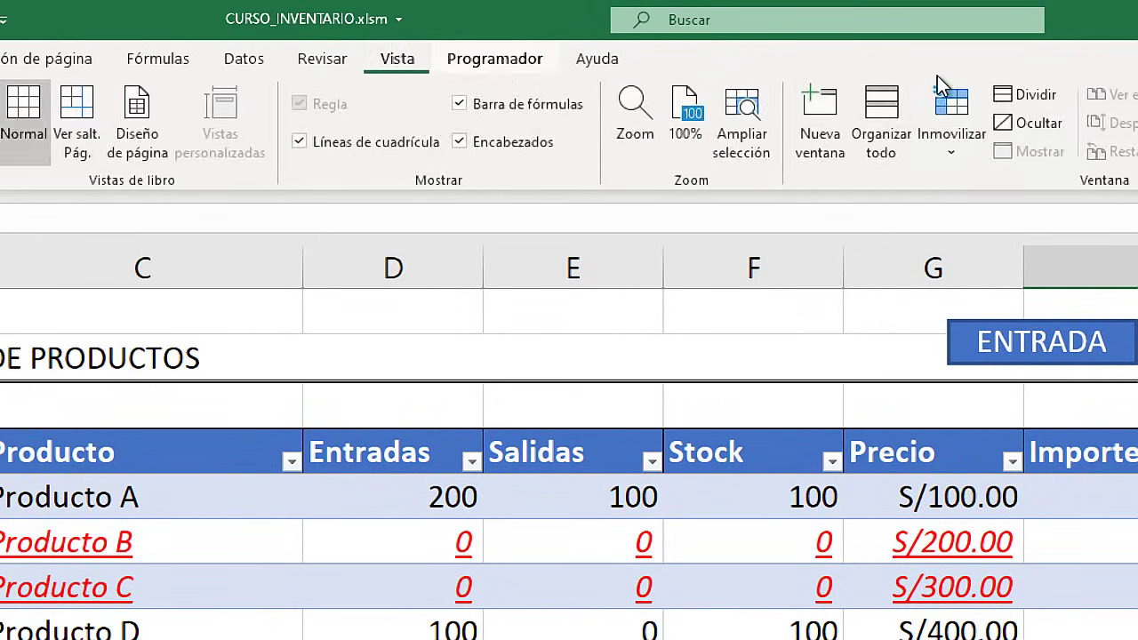
click(644, 138)
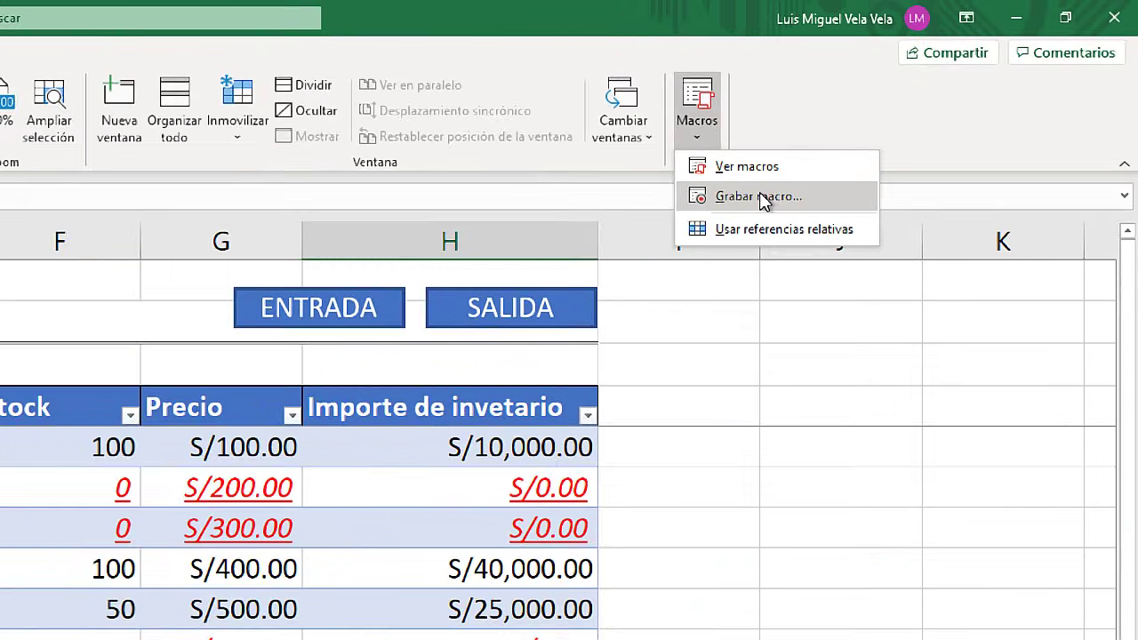
click(760, 197)
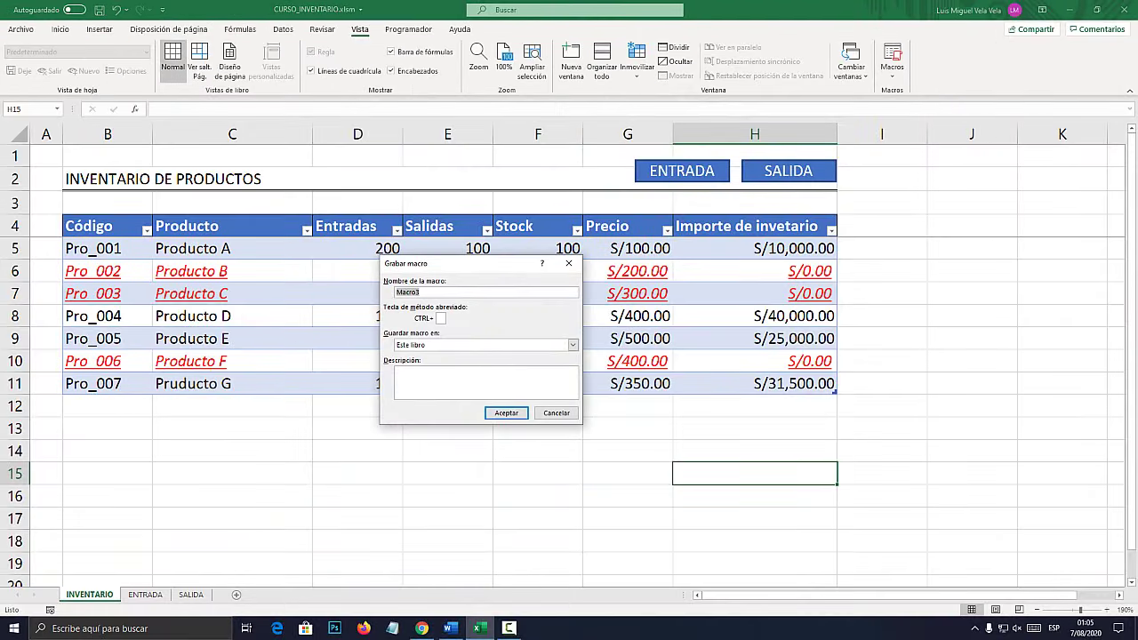
drag(445, 263, 566, 312)
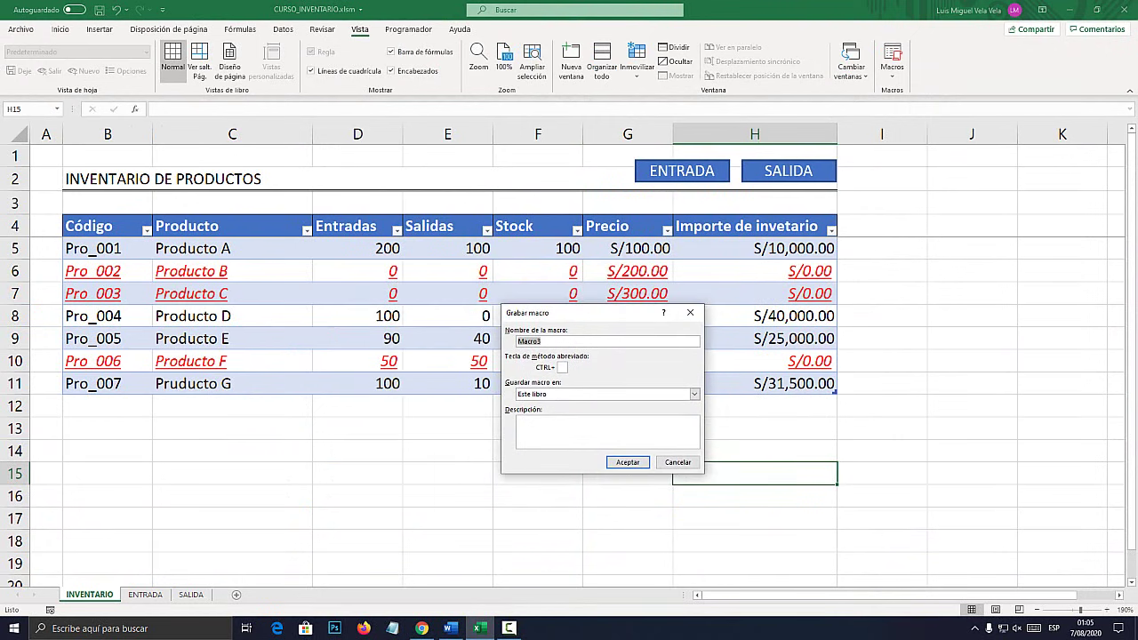
text(ir_salida)
click(629, 462)
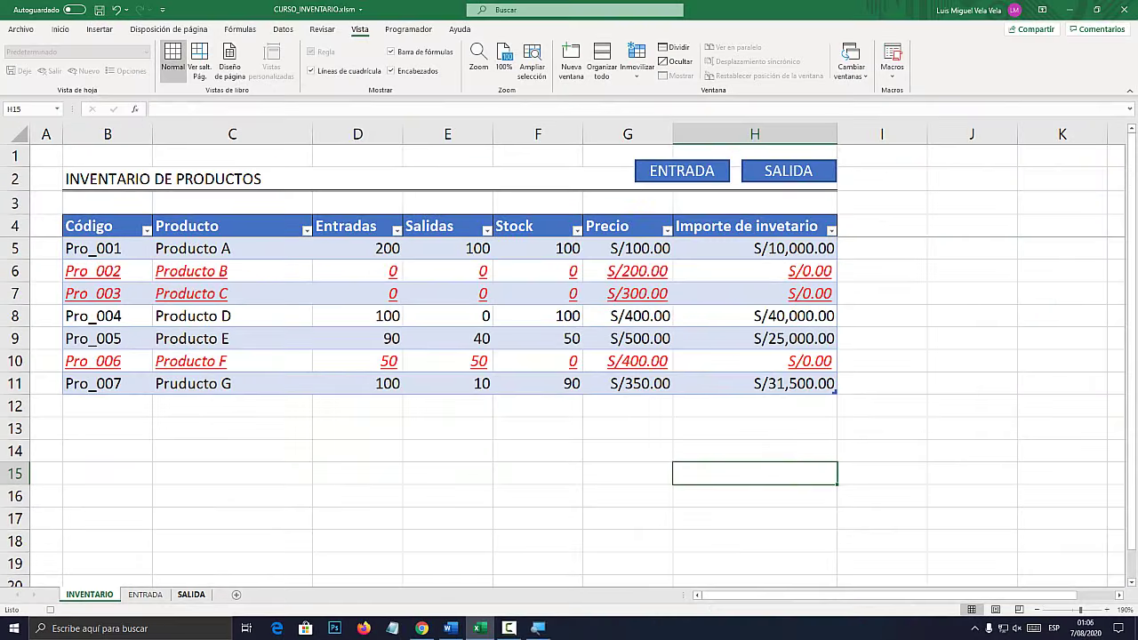
click(191, 594)
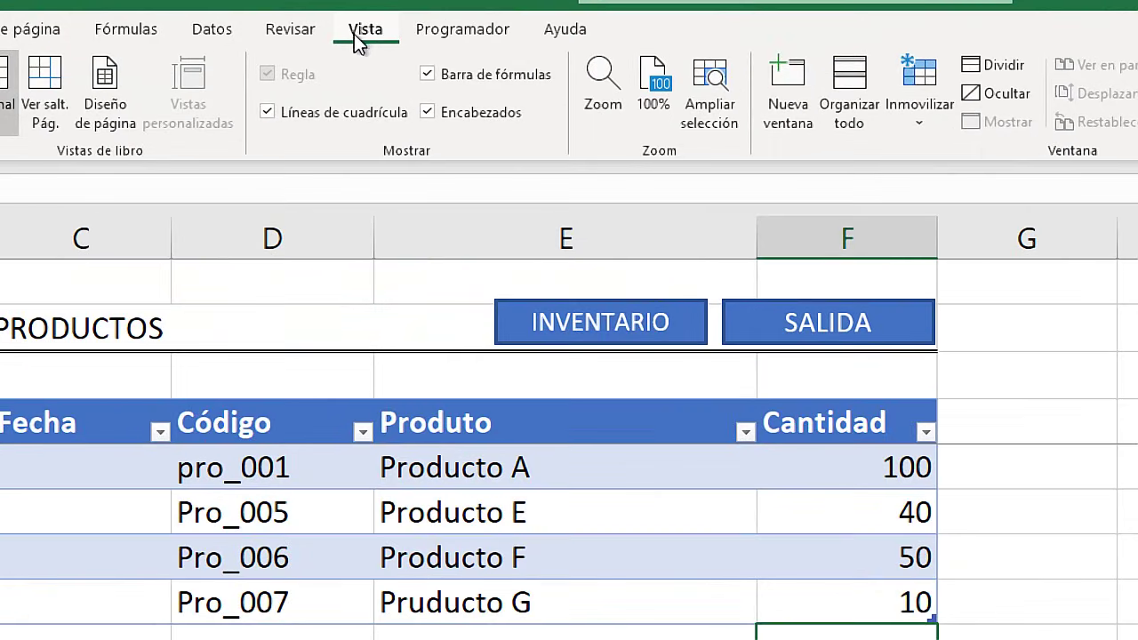
click(887, 78)
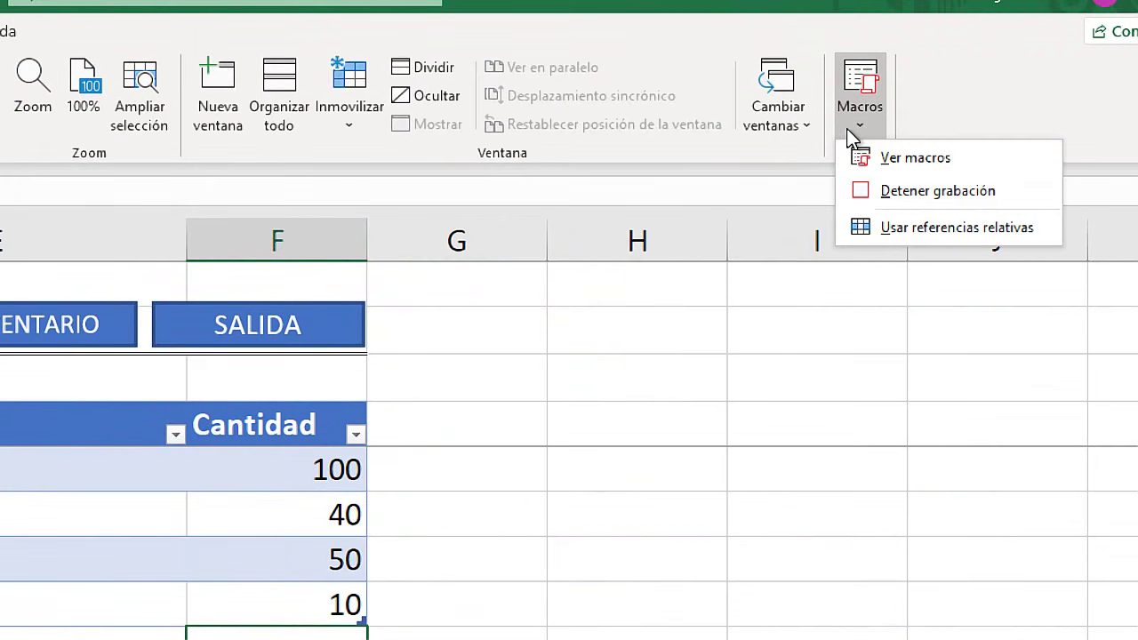
click(931, 197)
Assign the ir_salida macro to INVENTARIO's SALIDA button and test that it opens SALIDA
click(89, 595)
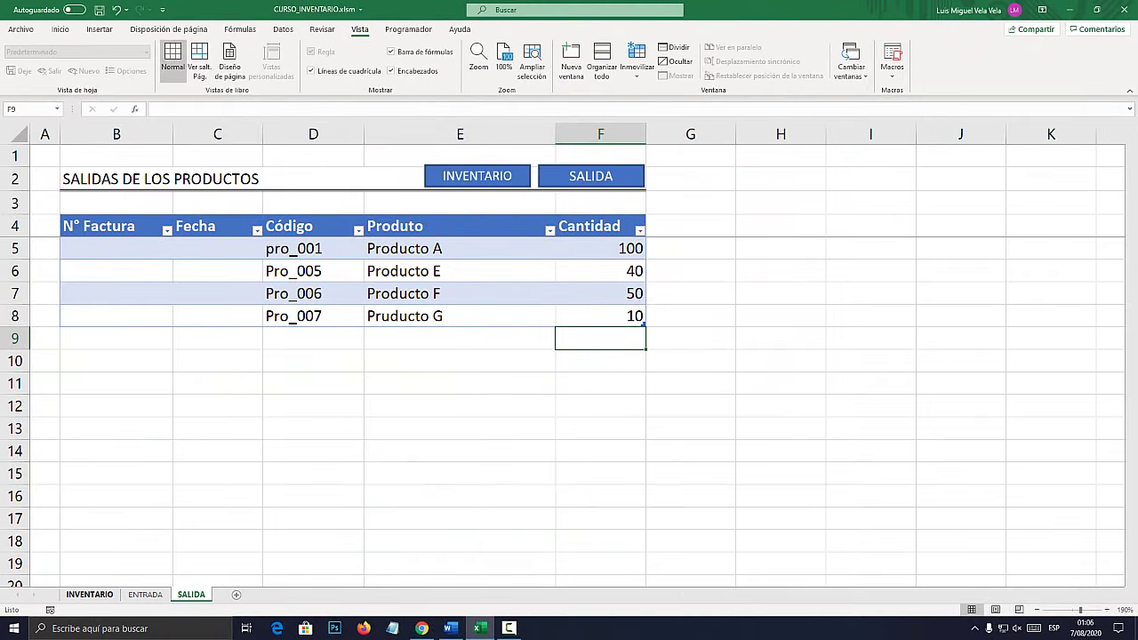
right_click(812, 171)
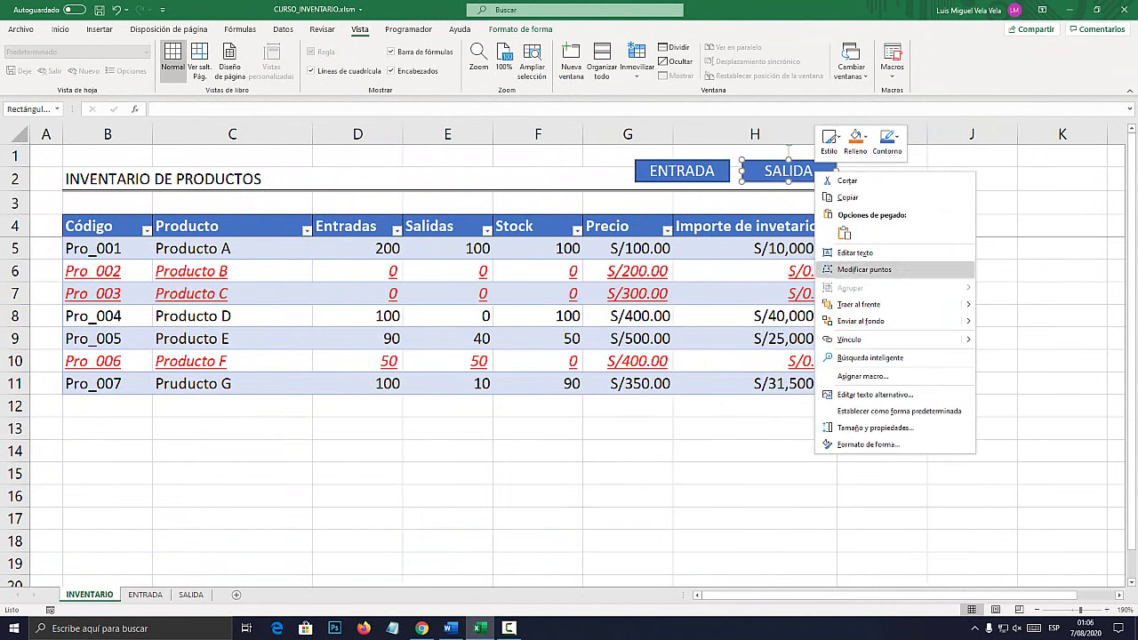
click(888, 376)
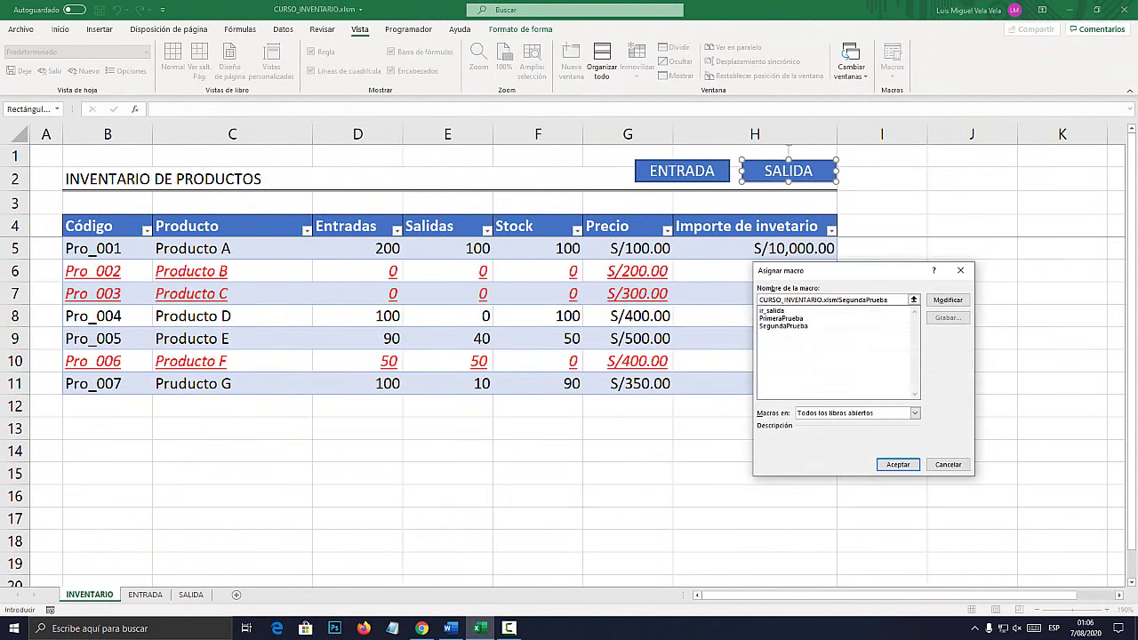
click(771, 310)
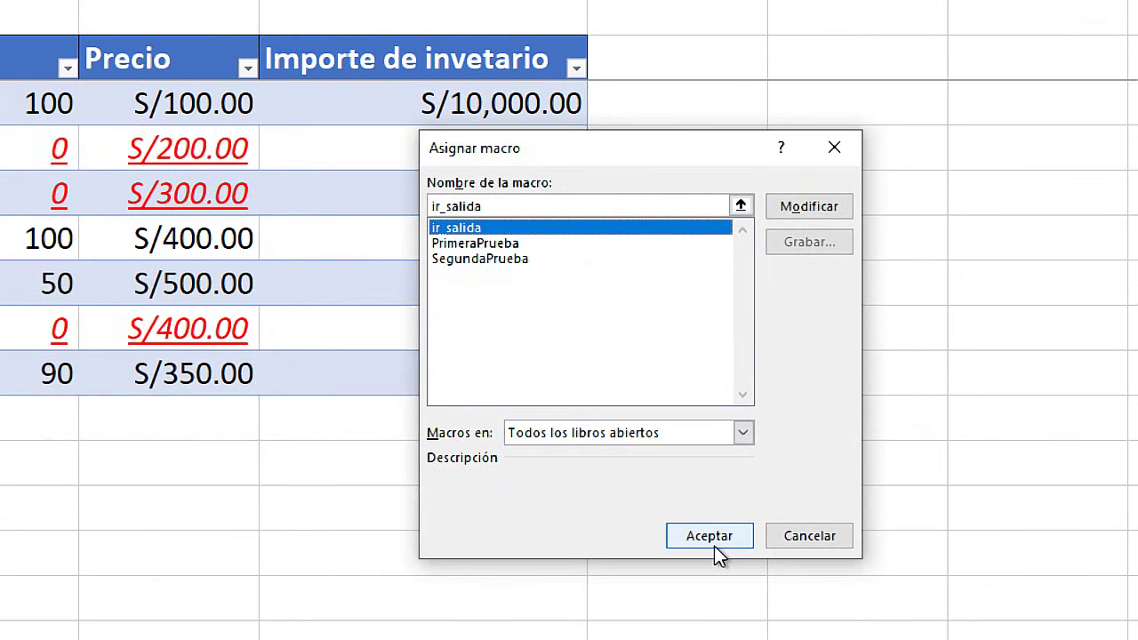
click(708, 536)
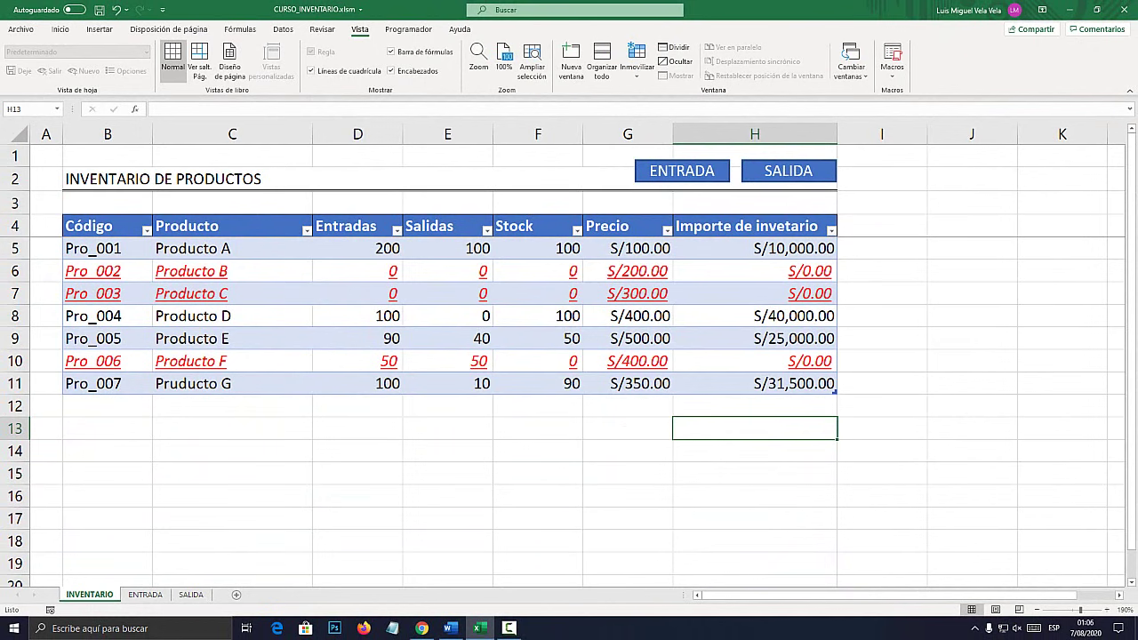
click(792, 168)
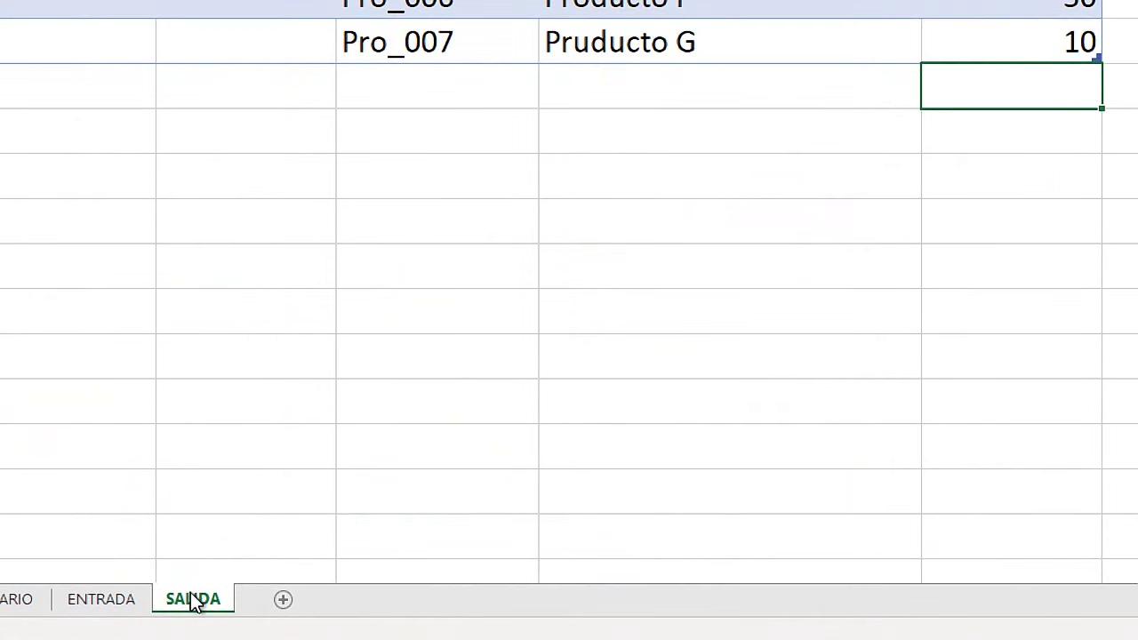
Cycle between the INVENTARIO, ENTRADA and SALIDA sheets with Ctrl+PgUp/PgDn
click(25, 551)
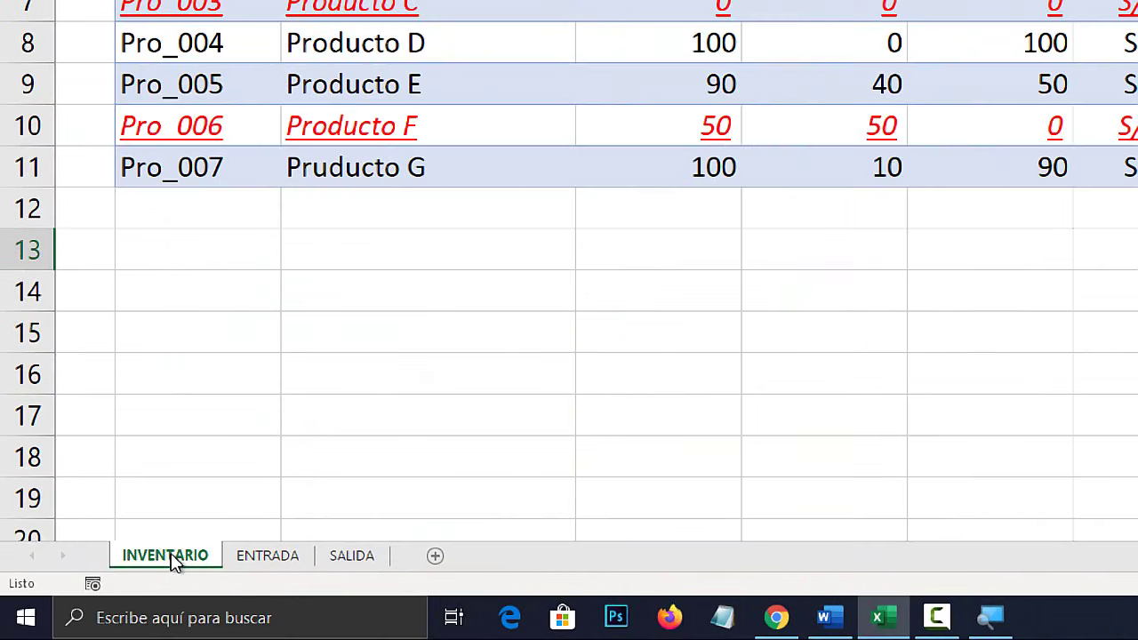
key(ctrl+Page_Down)
key(ctrl+Page_Up)
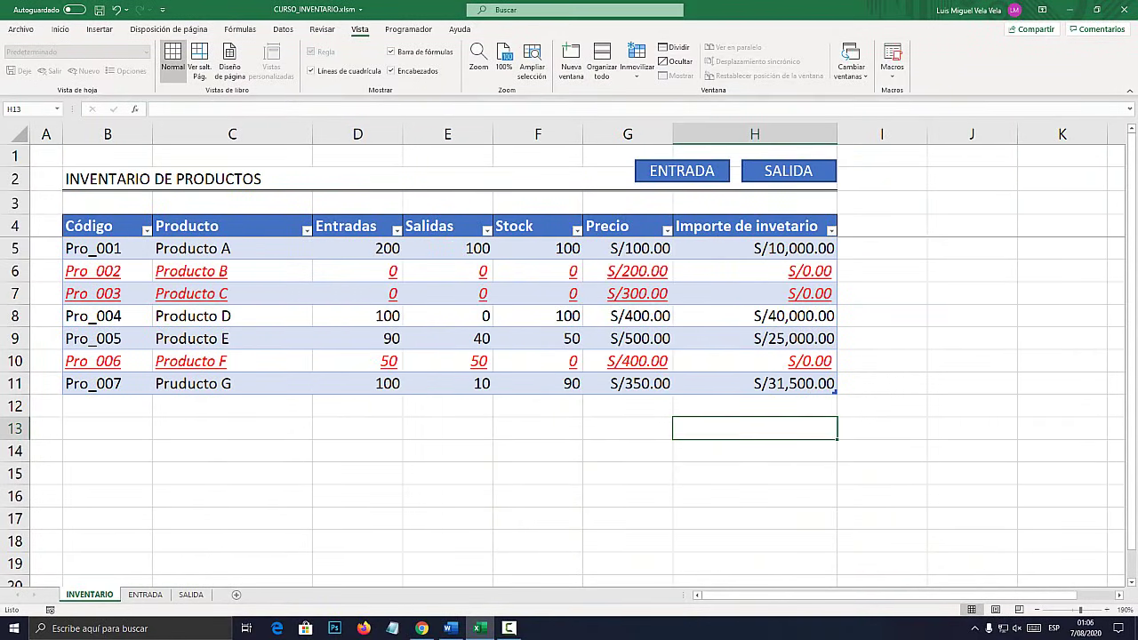
key(ctrl+Page_Down)
key(ctrl+Page_Down)
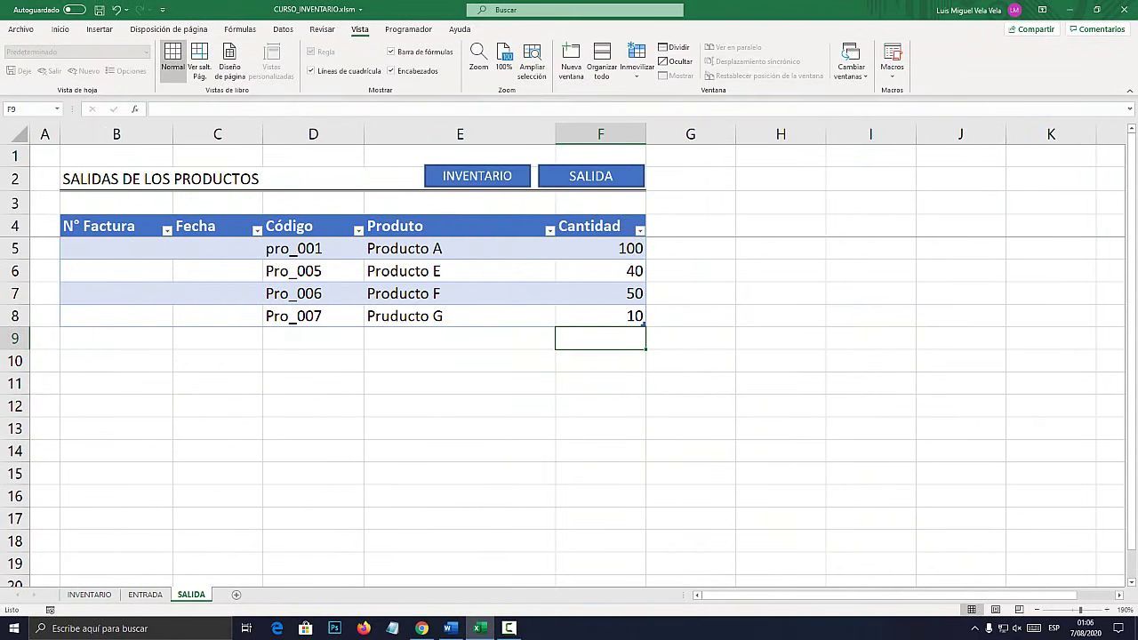
key(ctrl+Page_Up)
key(ctrl+Page_Up)
key(ctrl+Page_Down)
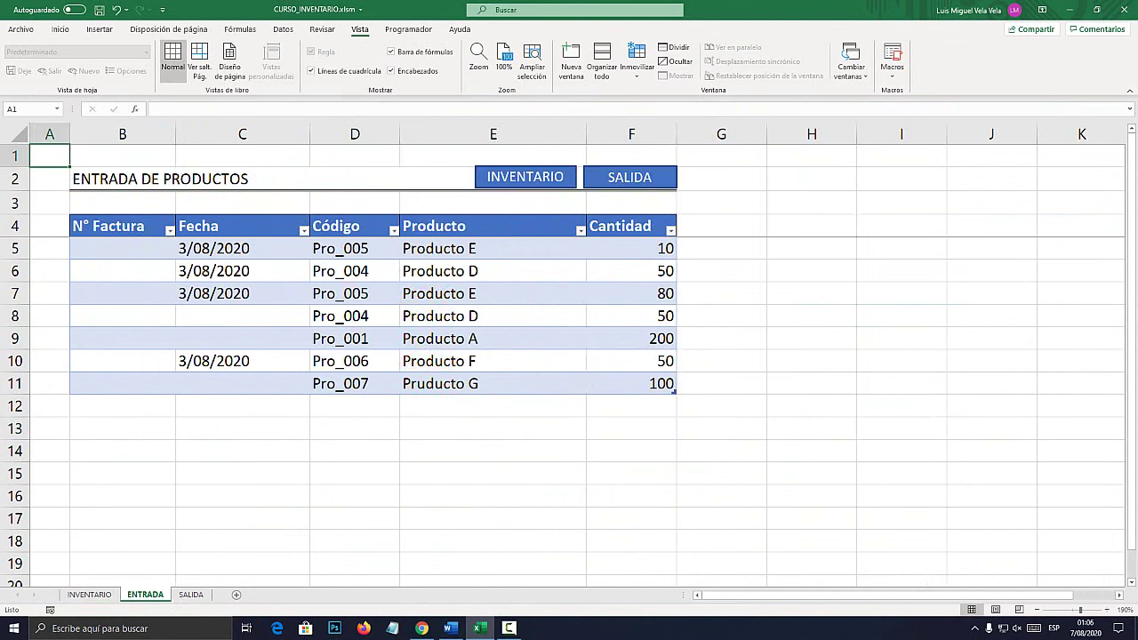
key(ctrl+Page_Up)
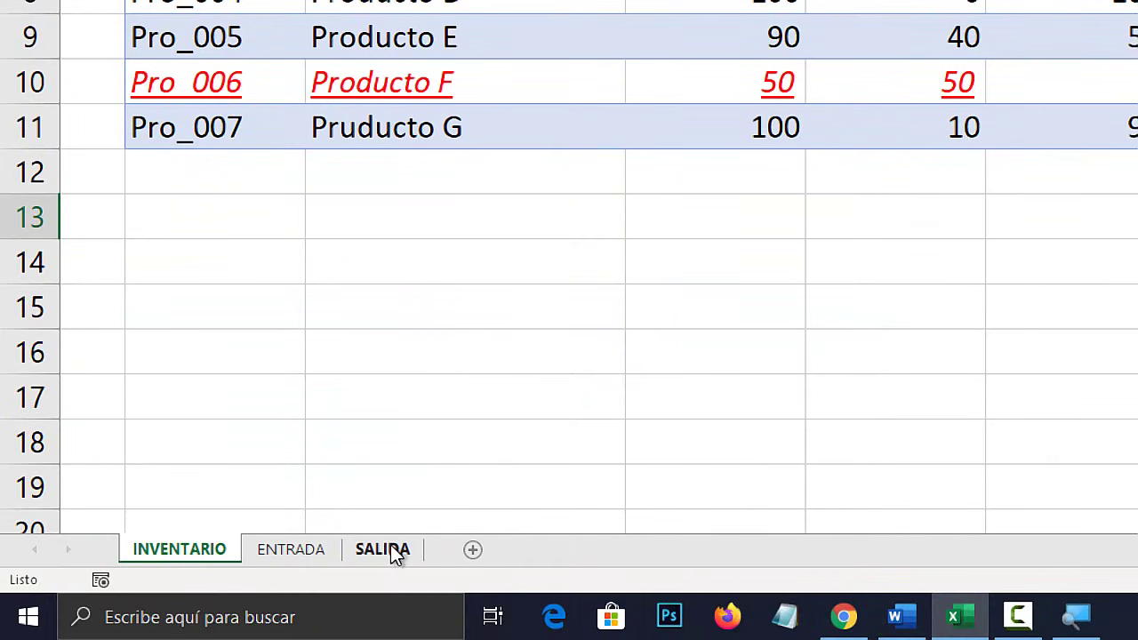
Hyperlink the ENTRADA sheet's INVENTARIO button to the INVENTARIO sheet
key(ctrl+Page_Down)
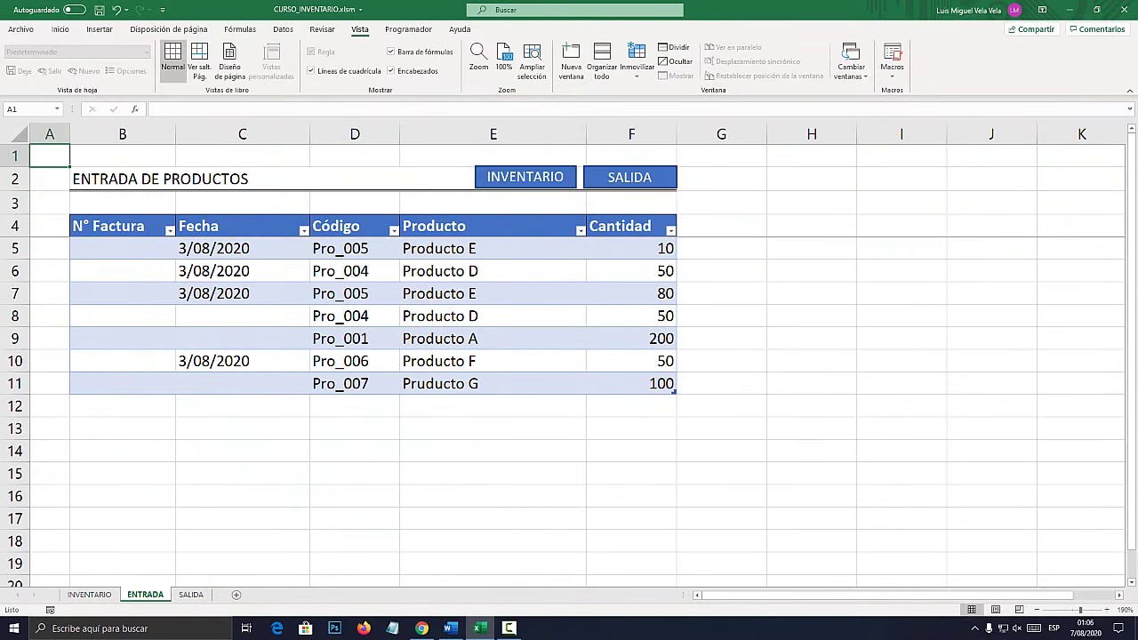
ctrl+click(524, 177)
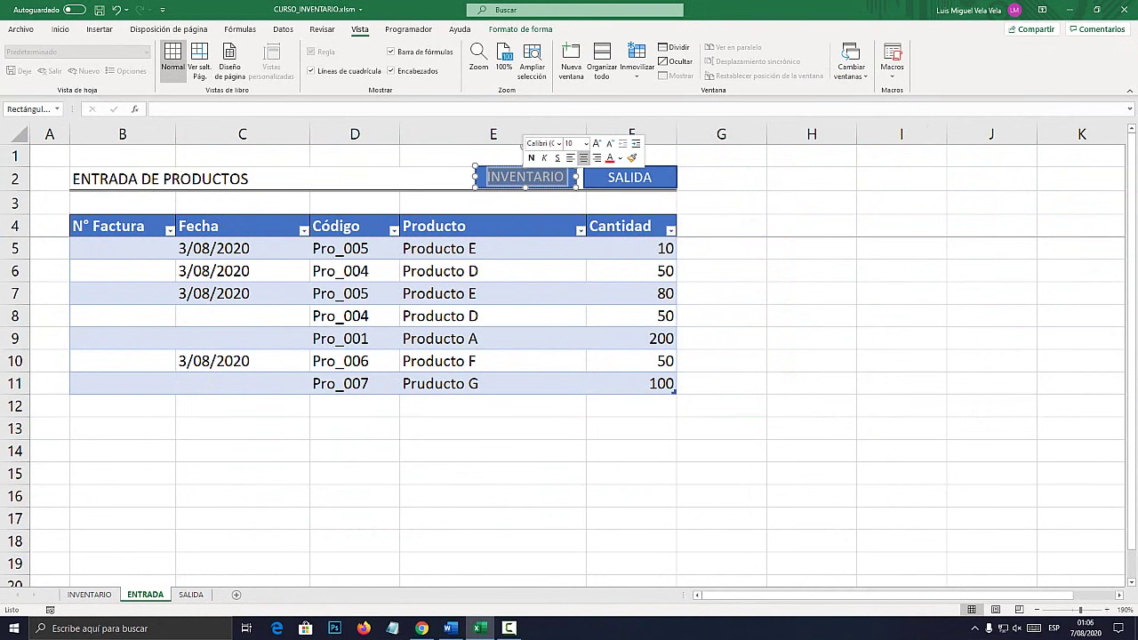
key(alt+q)
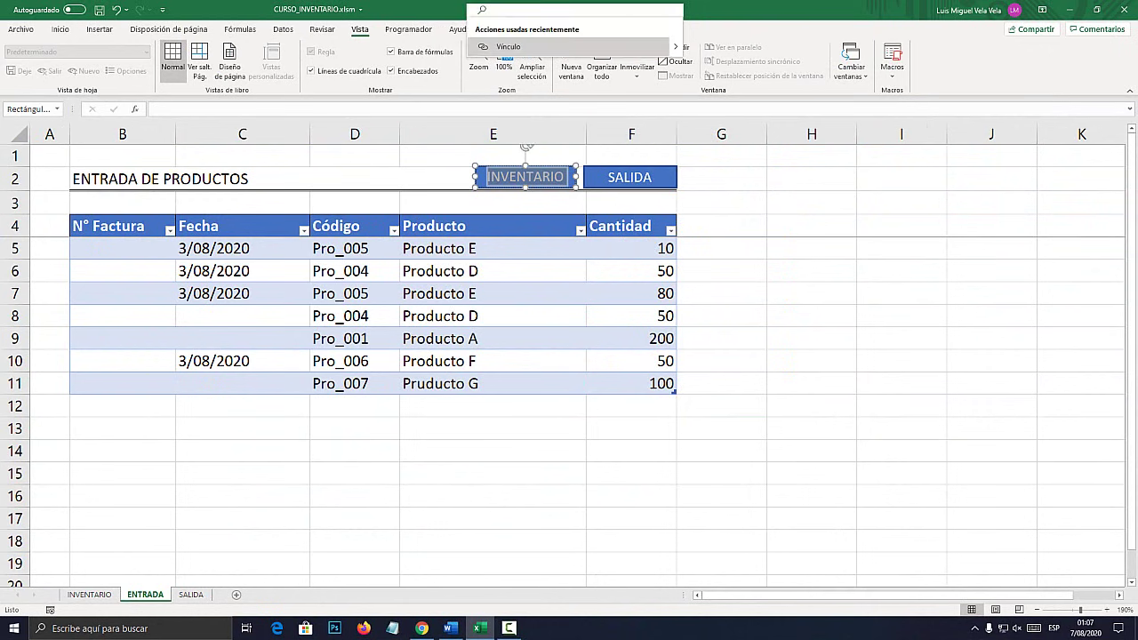
click(575, 10)
text(vi)
key(Escape)
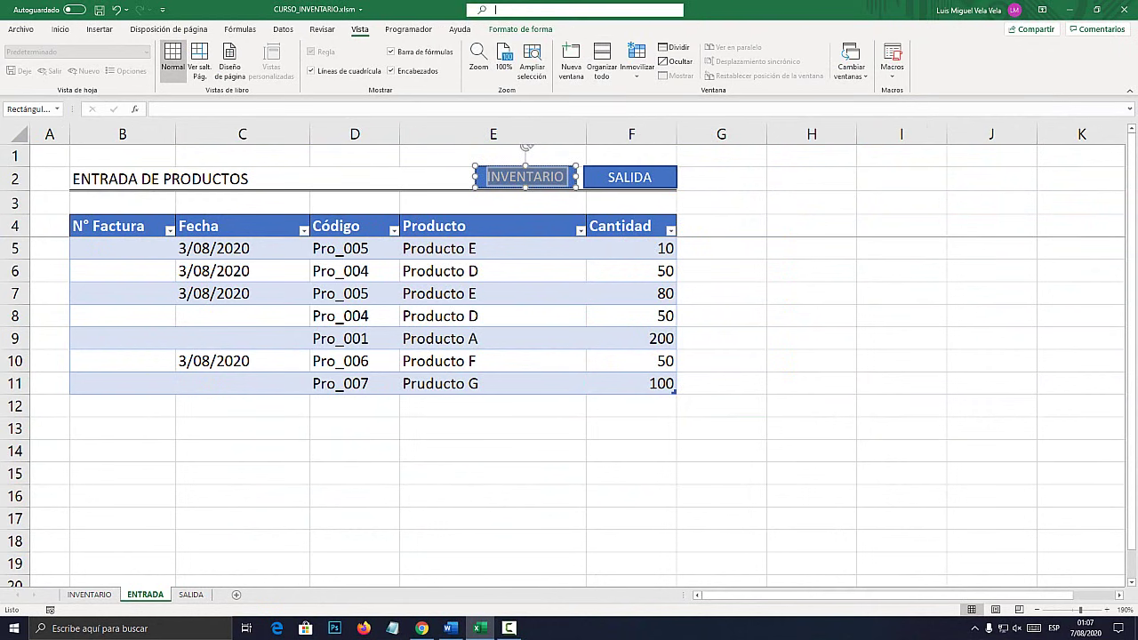
text(vinculo)
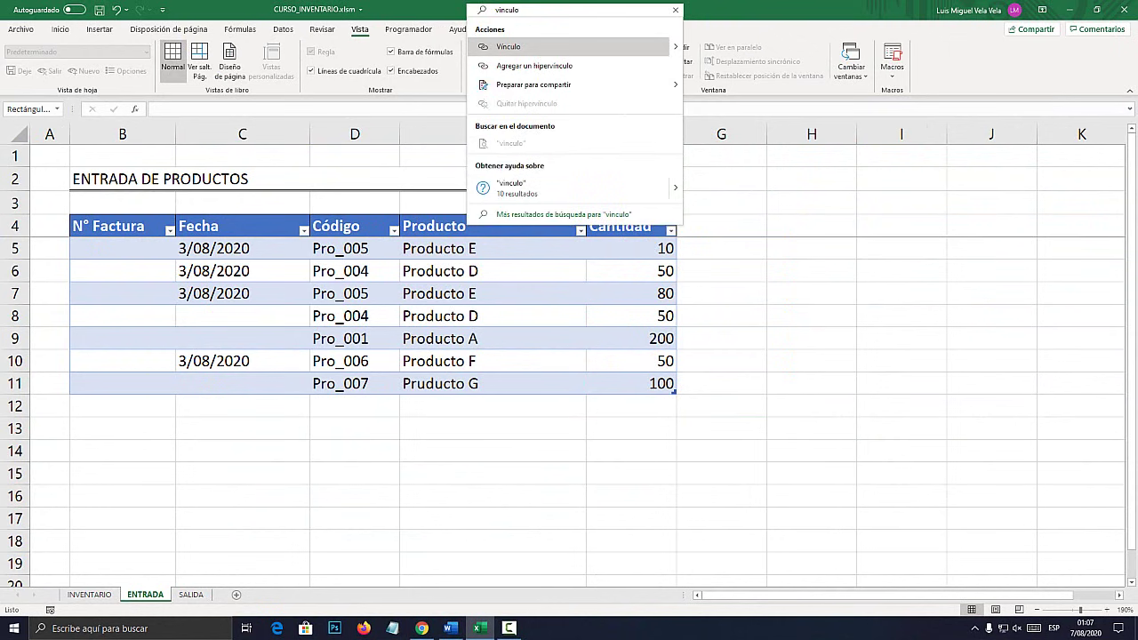
key(Return)
double_click(507, 381)
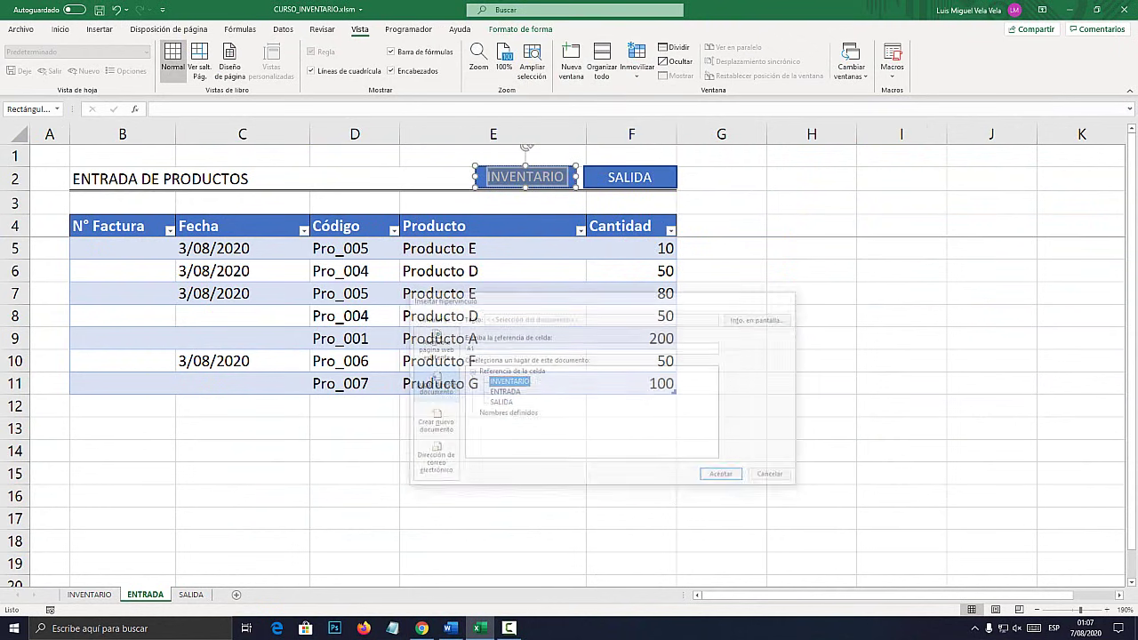
Hyperlink the ENTRADA sheet's SALIDA button to the SALIDA sheet and test it
click(629, 177)
key(alt+q)
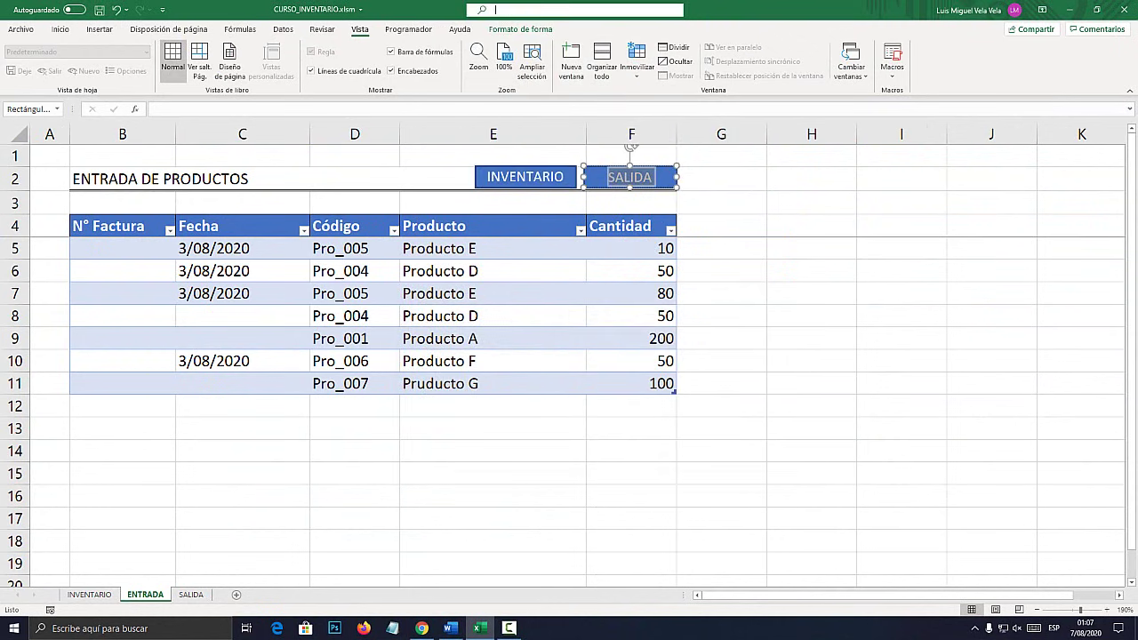
text(vinculo)
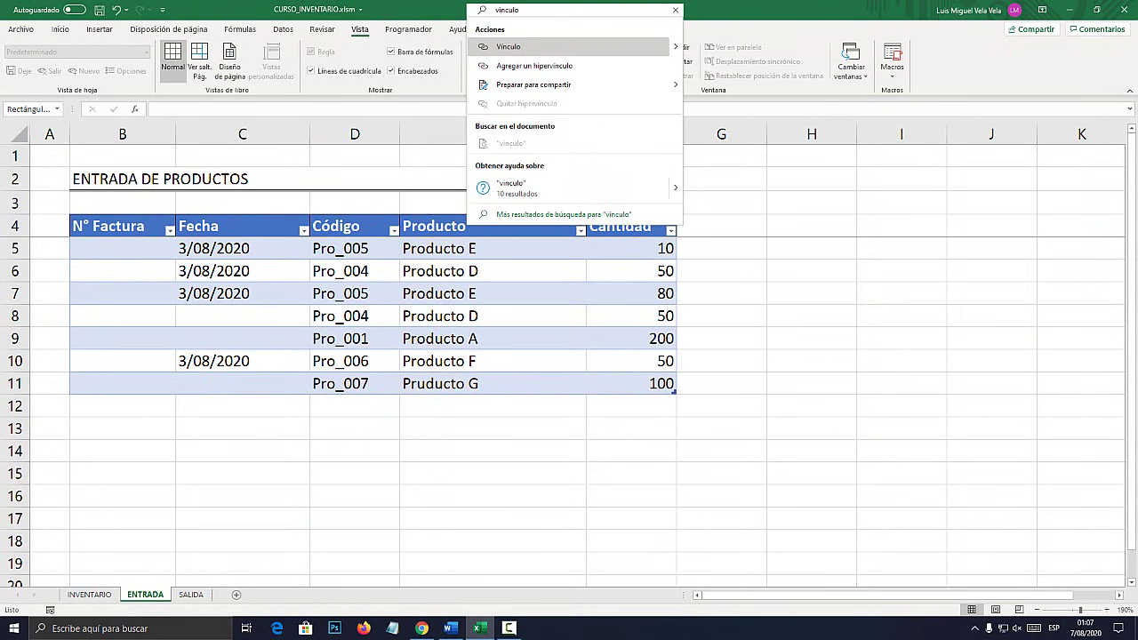
key(Return)
click(498, 402)
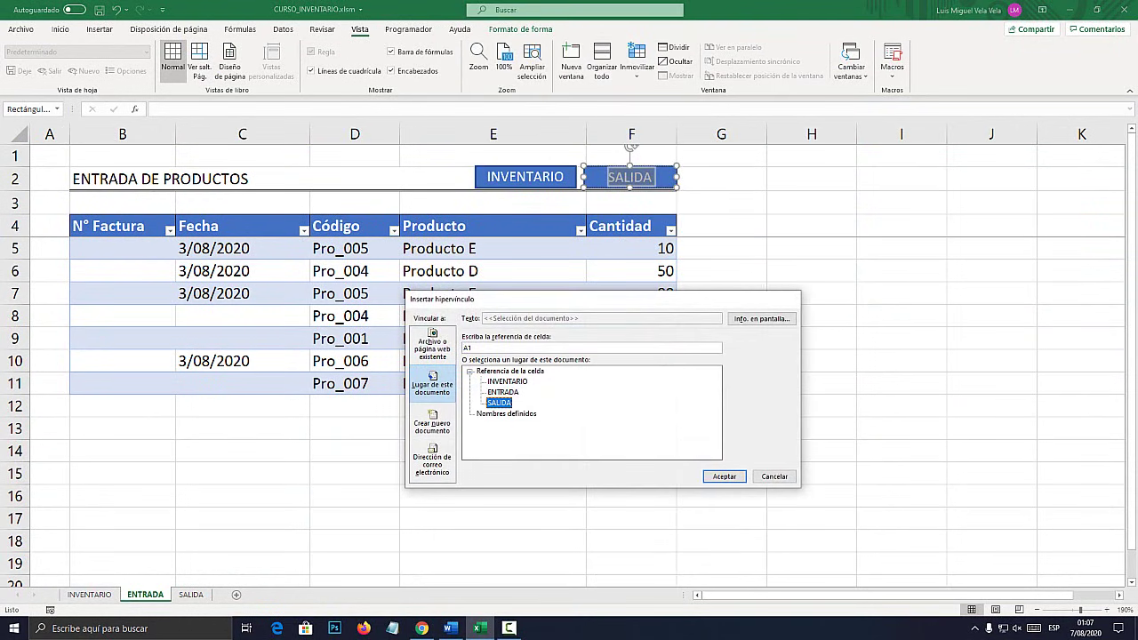
click(723, 476)
click(493, 496)
click(629, 177)
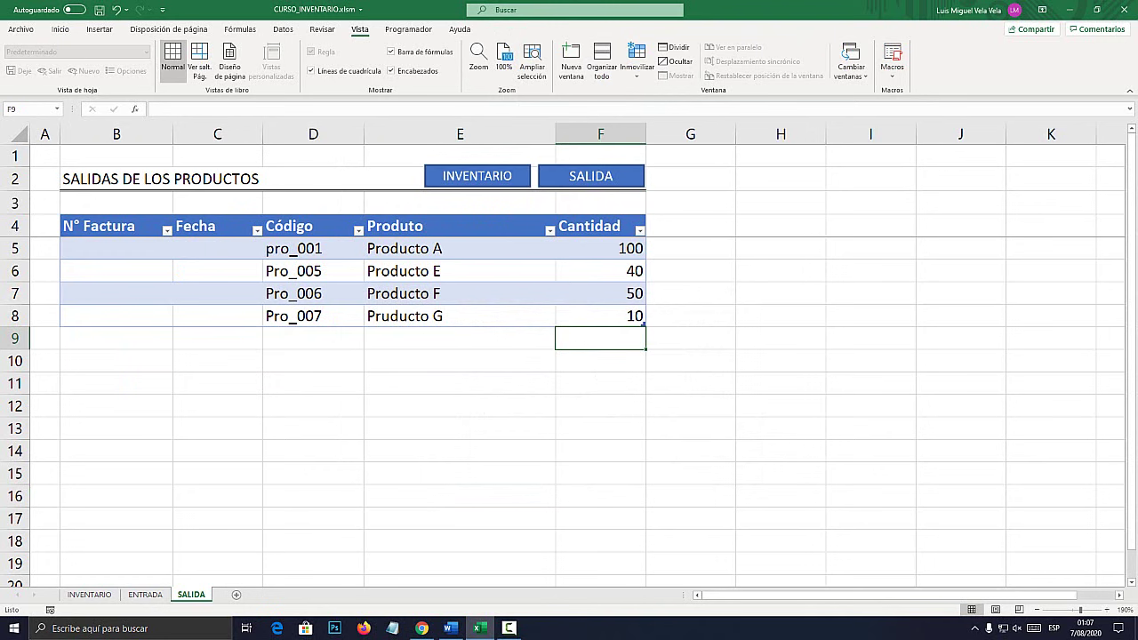
Hyperlink the SALIDA sheet's INVENTARIO button to the INVENTARIO sheet
right_click(477, 176)
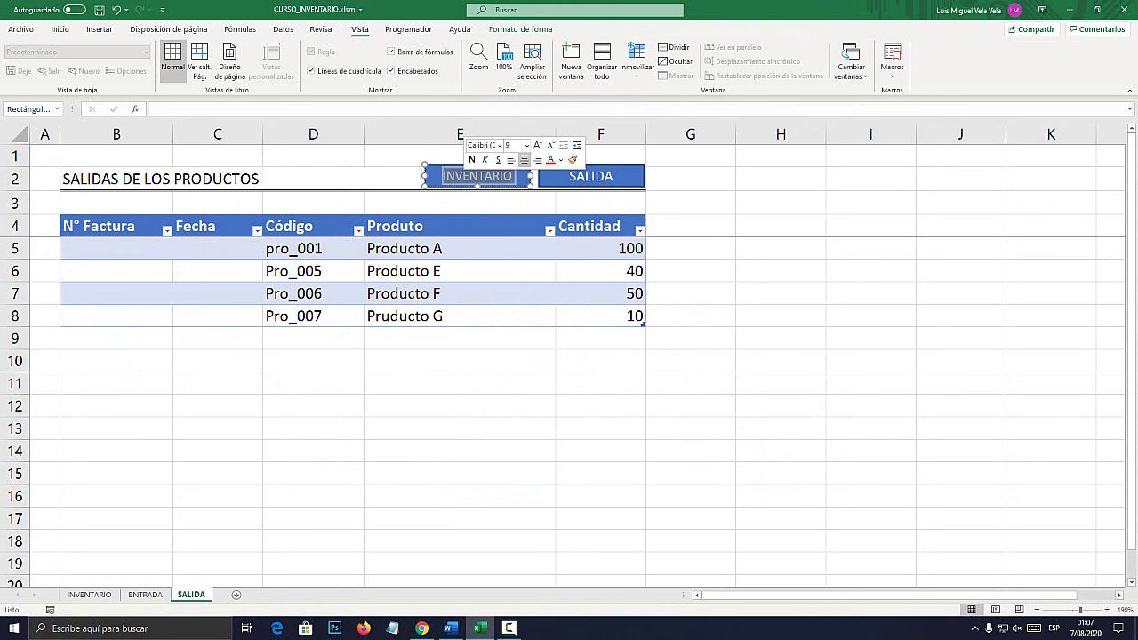
key(alt+q)
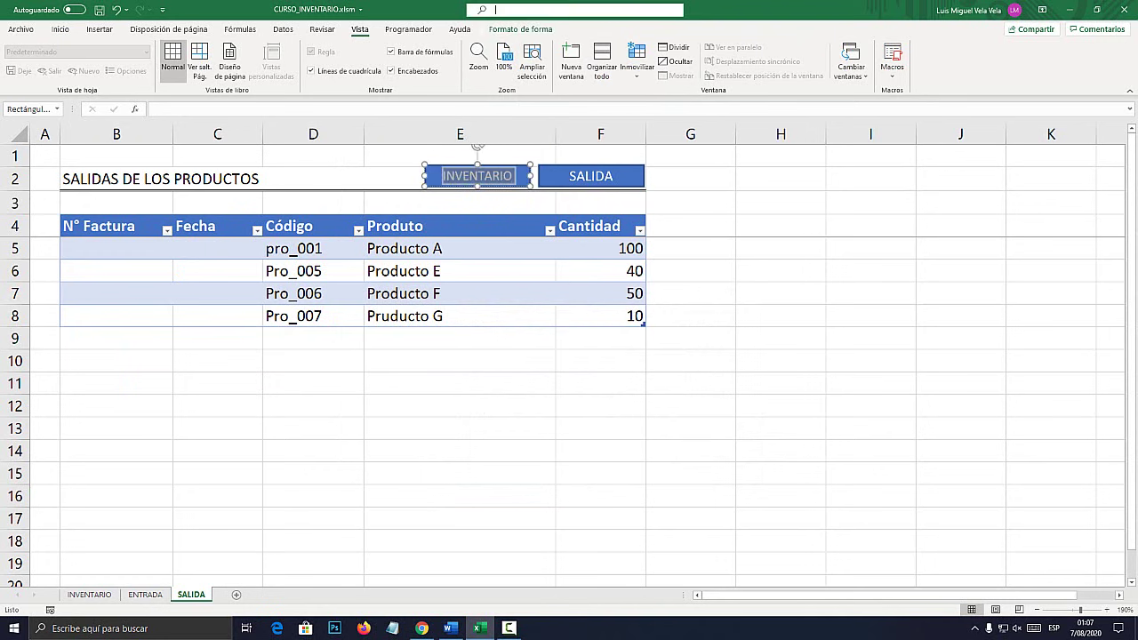
text(vinculo)
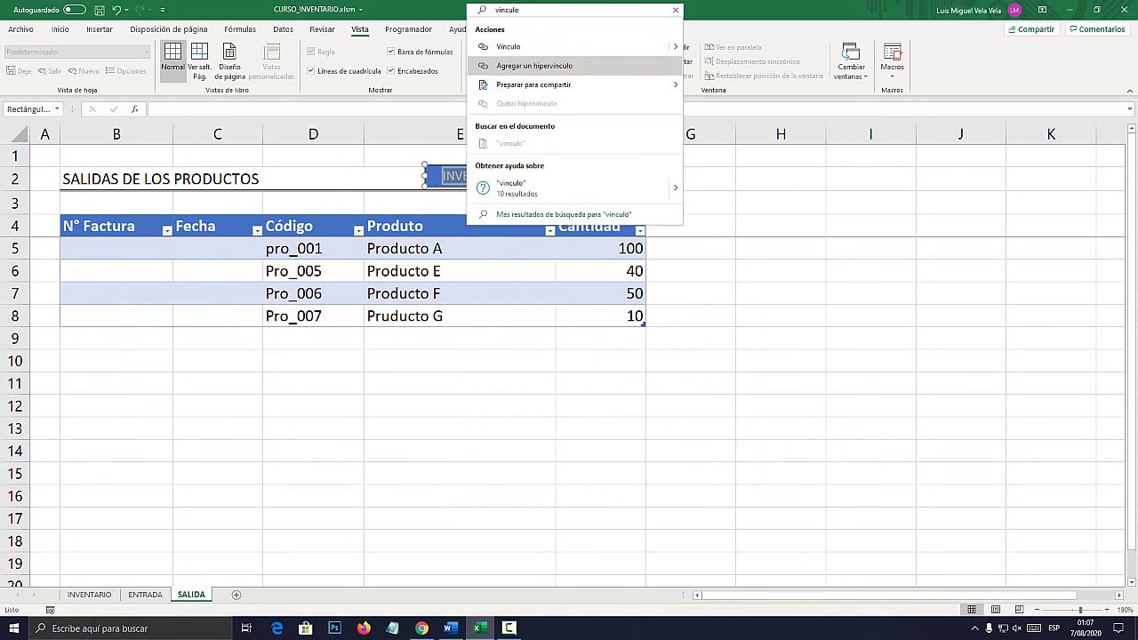
click(533, 65)
click(507, 381)
click(667, 475)
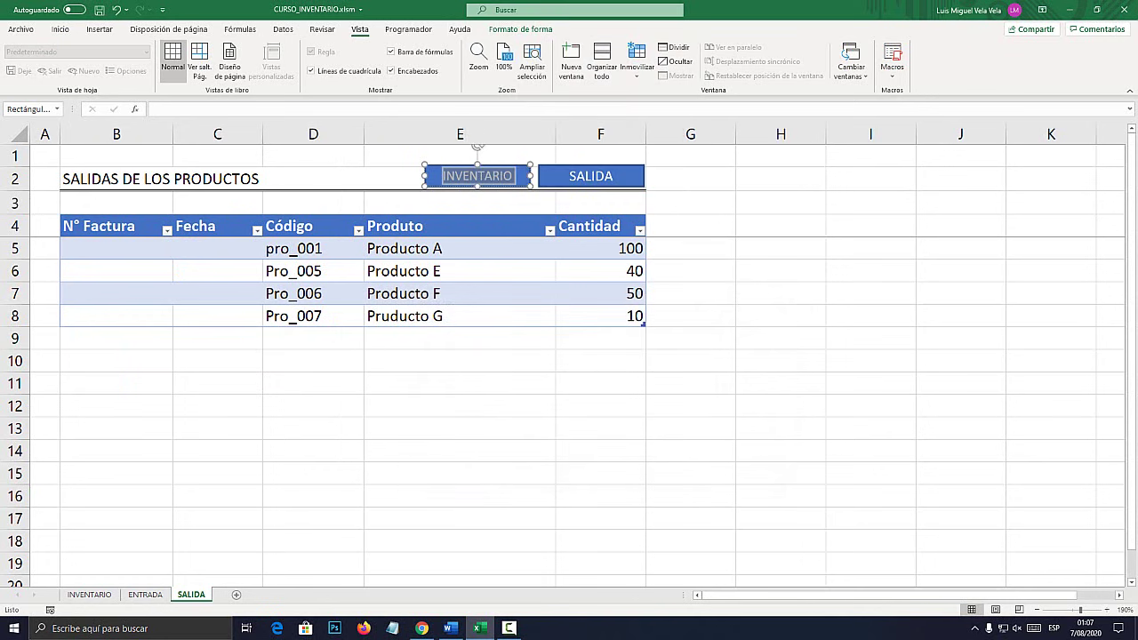
click(690, 473)
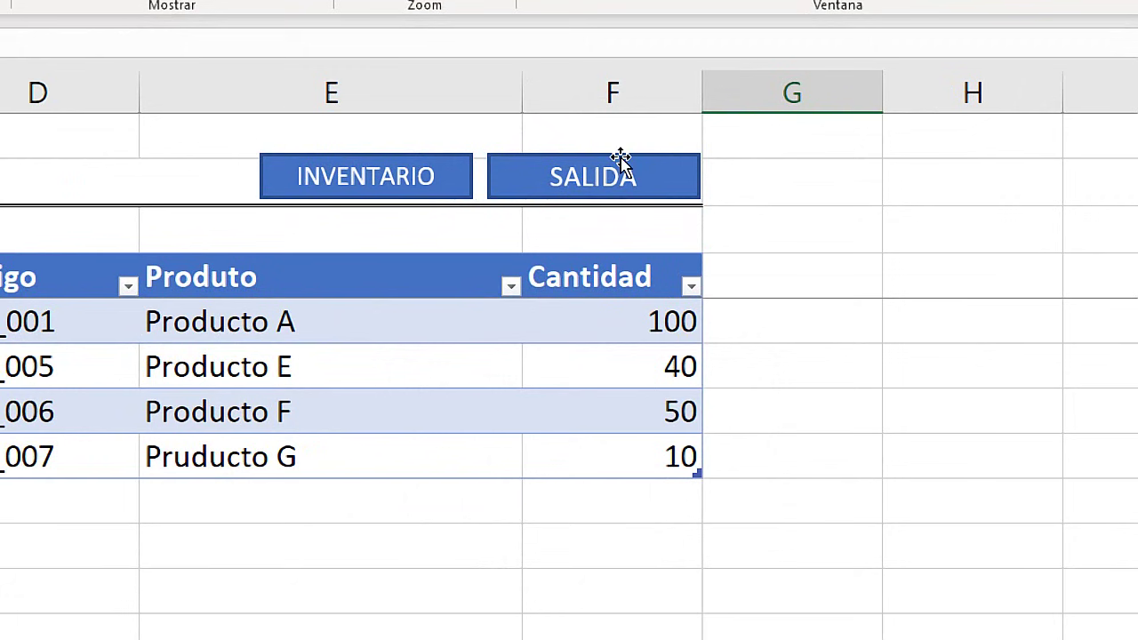
Assign the ir_salida macro to the SALIDA button on the SALIDA sheet
right_click(622, 163)
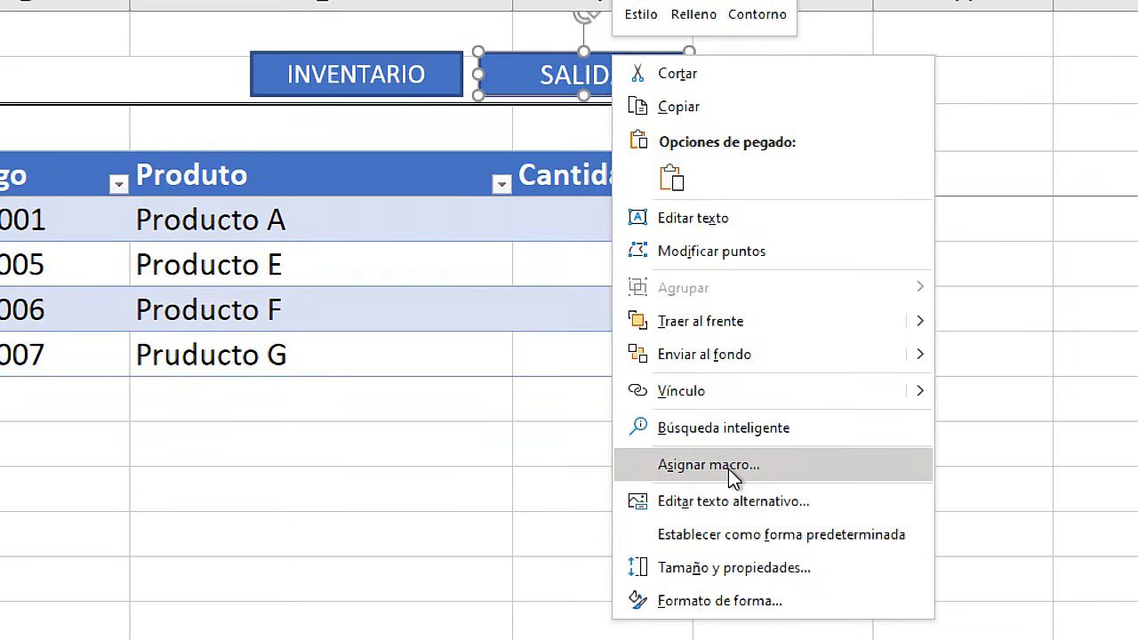
click(711, 566)
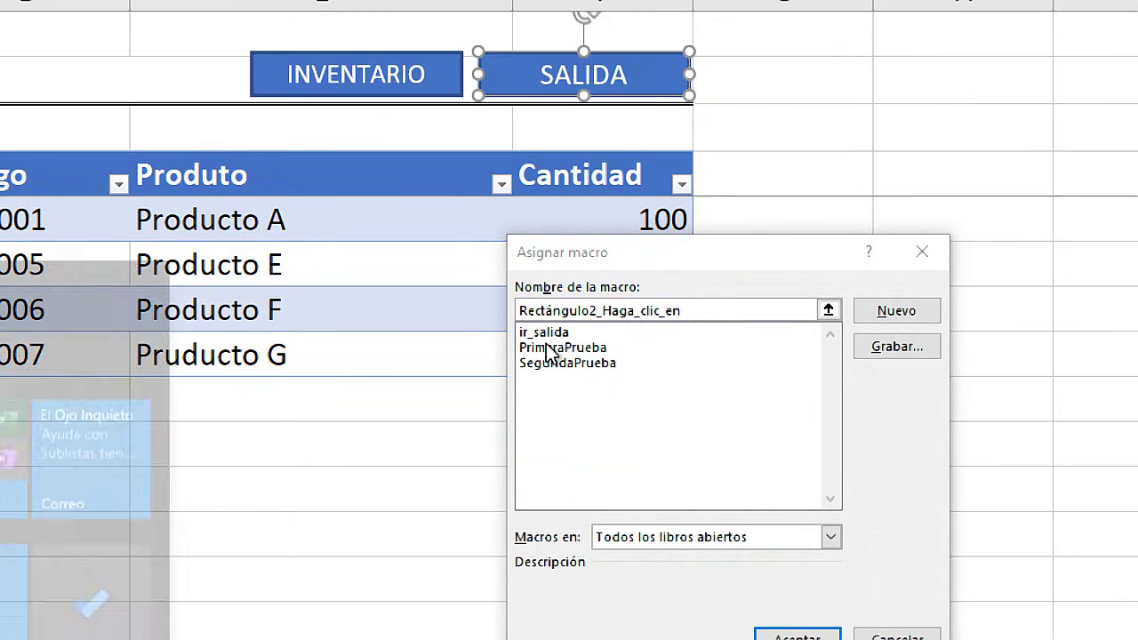
click(558, 332)
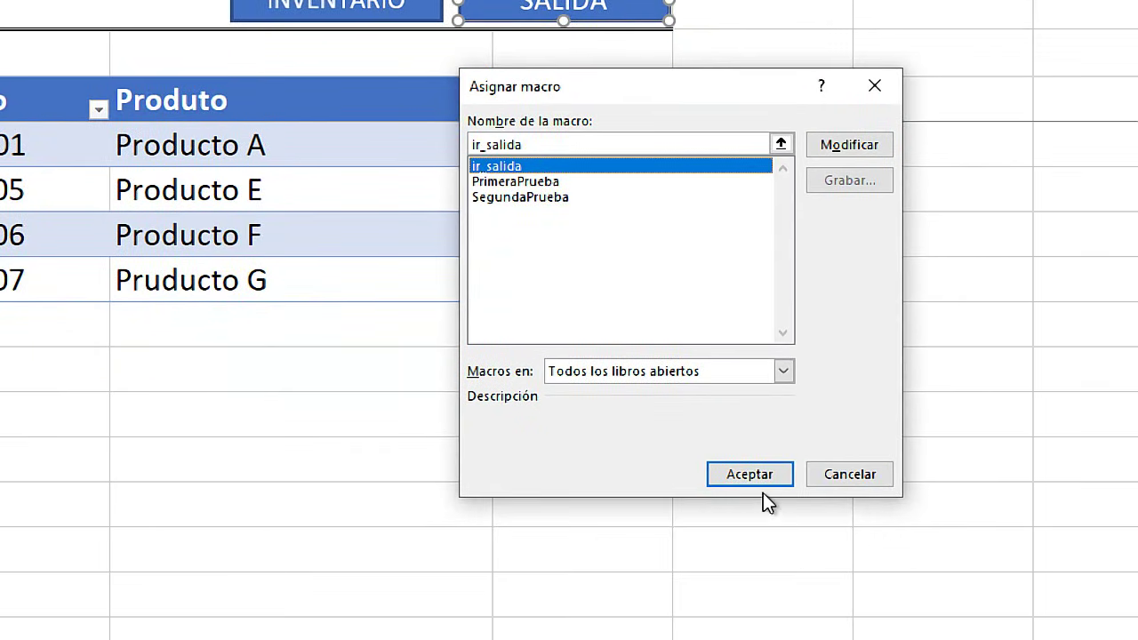
click(796, 636)
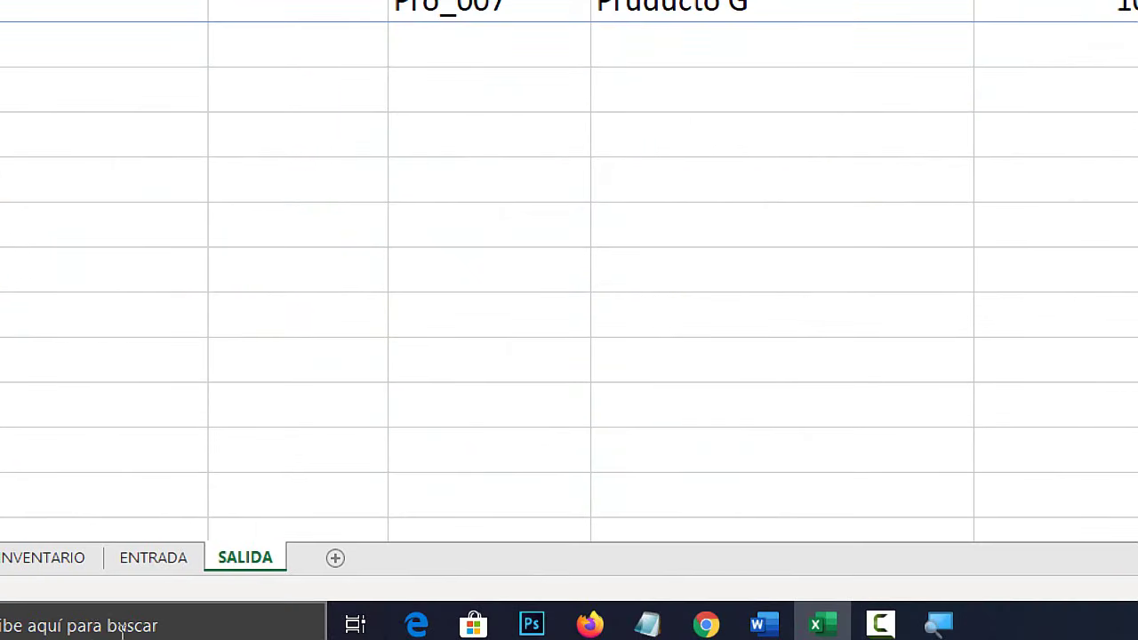
Cycle through the ENTRADA, INVENTARIO and SALIDA sheets, ending on ENTRADA
click(306, 551)
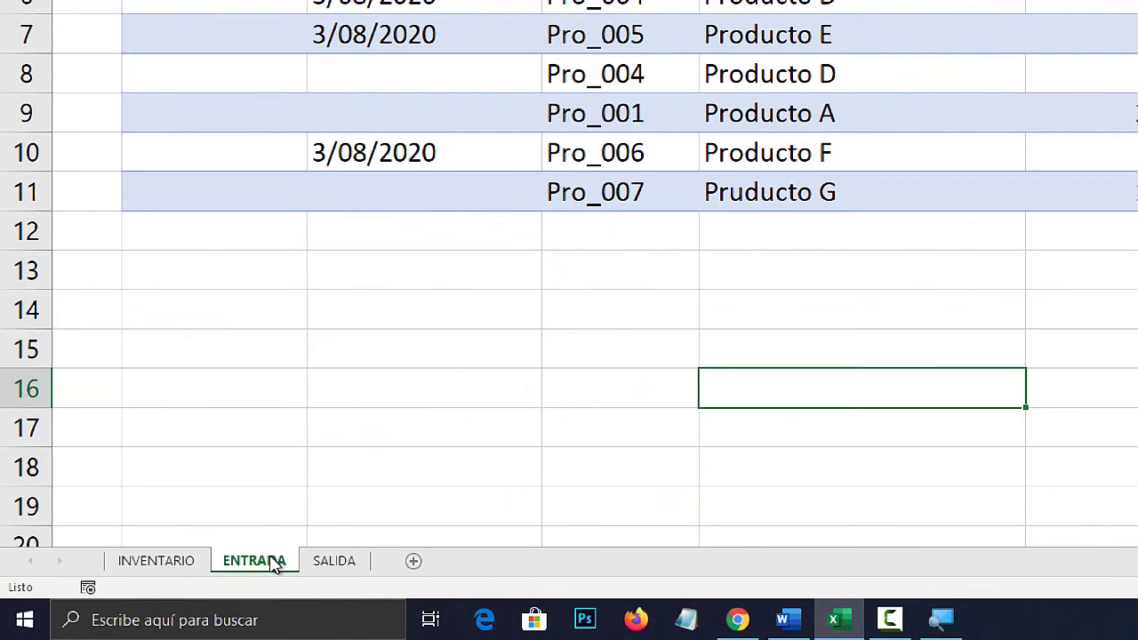
key(ctrl+Page_Up)
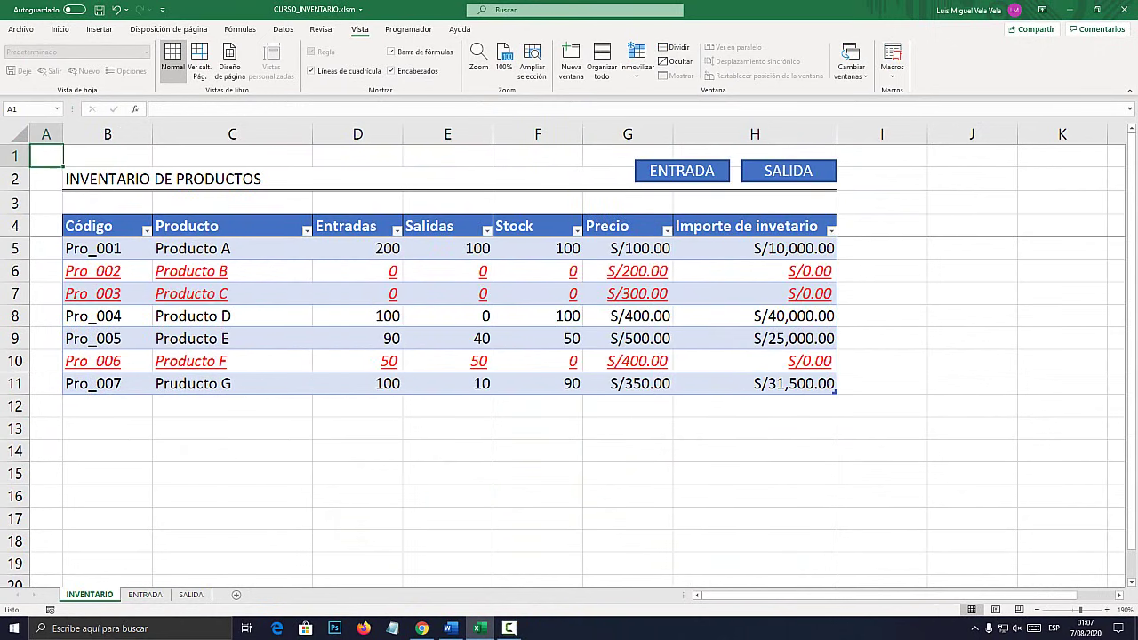
key(ctrl+Page_Down)
key(ctrl+Page_Down)
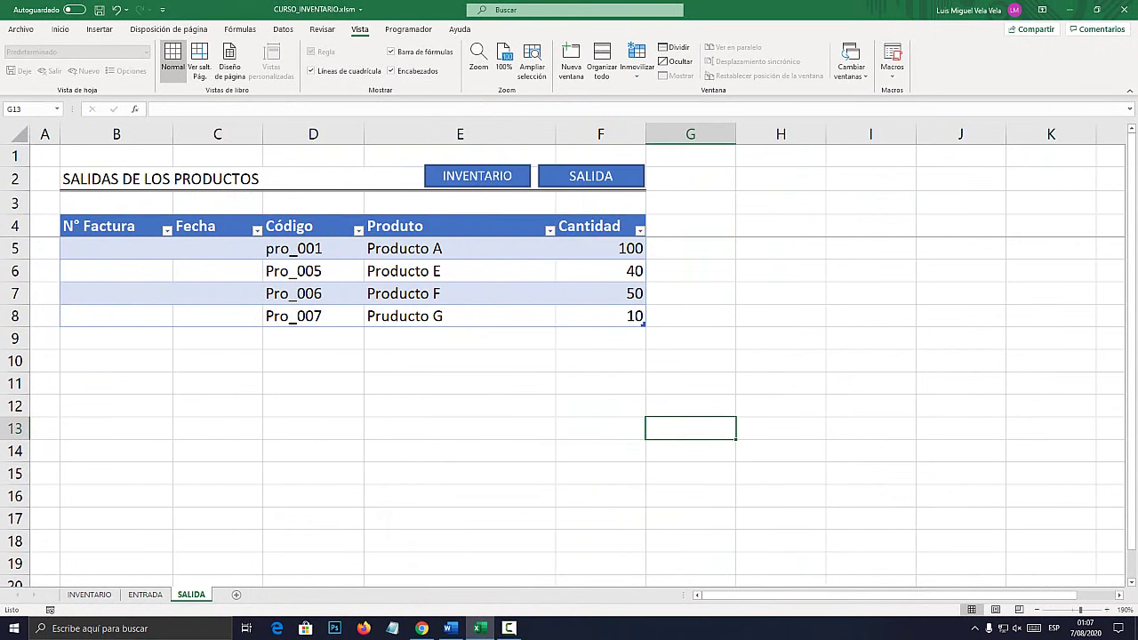
key(ctrl+Page_Up)
key(ctrl+Page_Up)
key(ctrl+Page_Down)
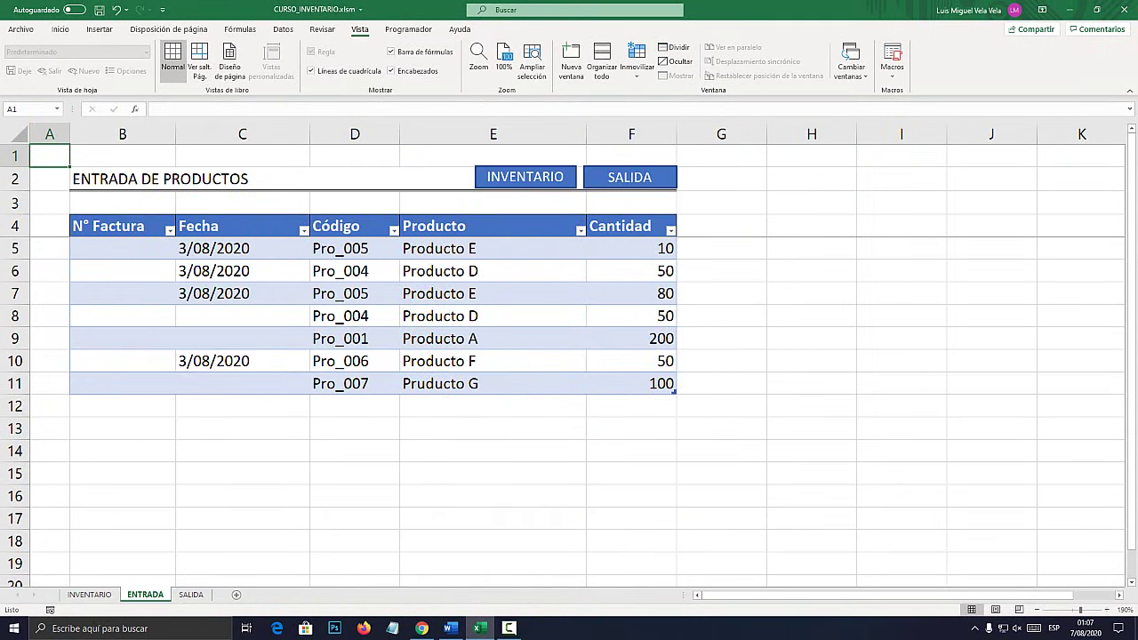
key(ctrl+Page_Up)
key(ctrl+Page_Down)
key(ctrl+Page_Down)
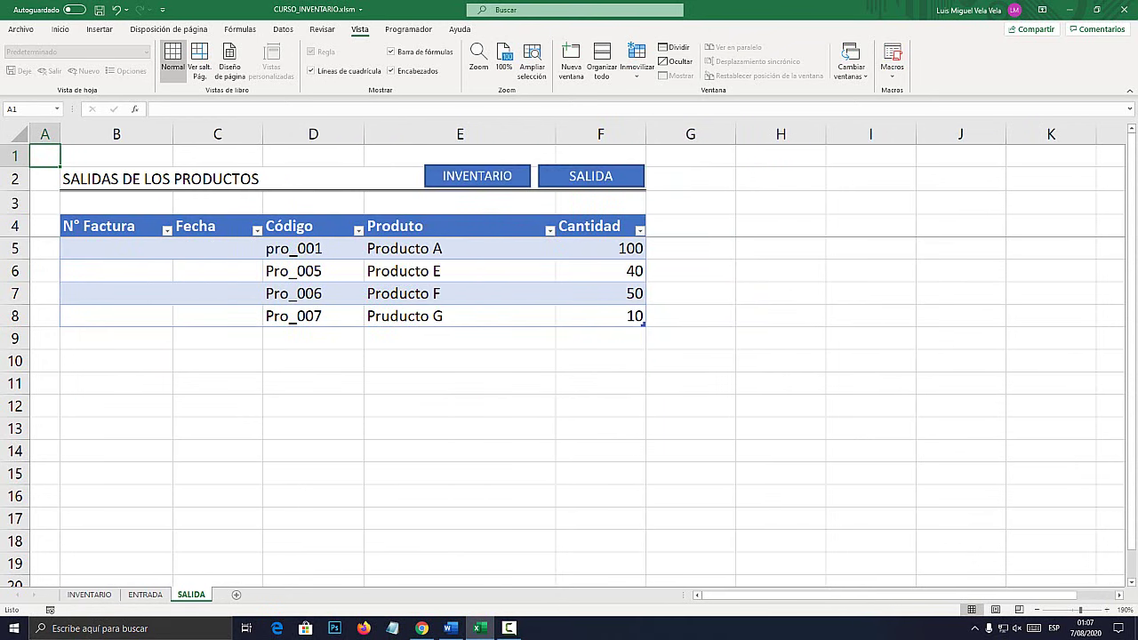
key(ctrl+Page_Up)
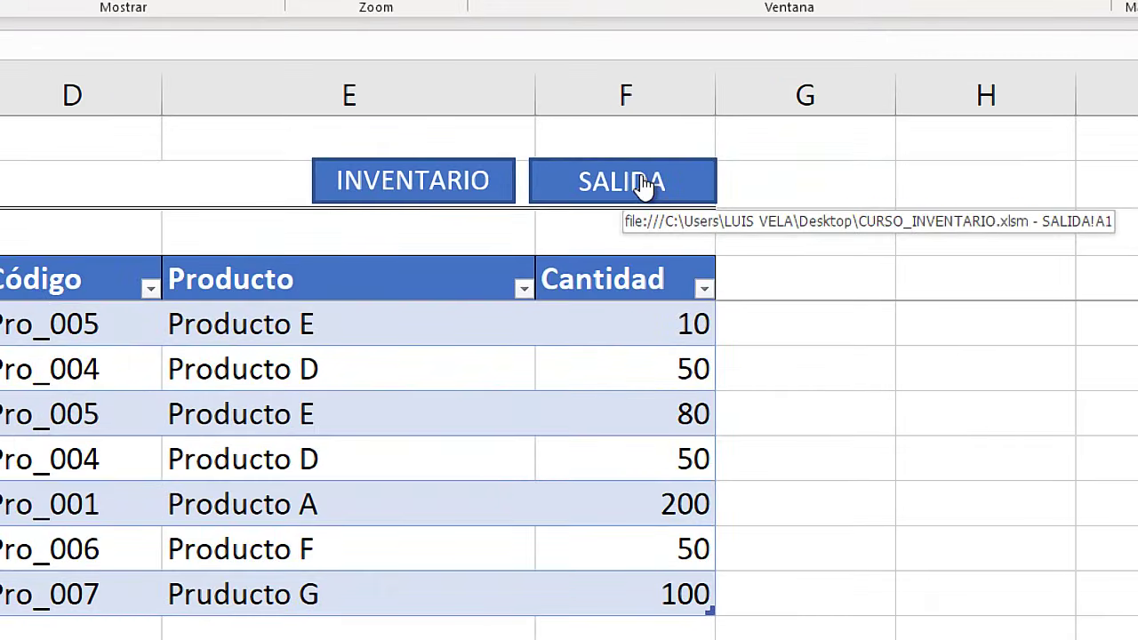
Assign the ir_salida macro to the ENTRADA sheet's SALIDA button
right_click(640, 178)
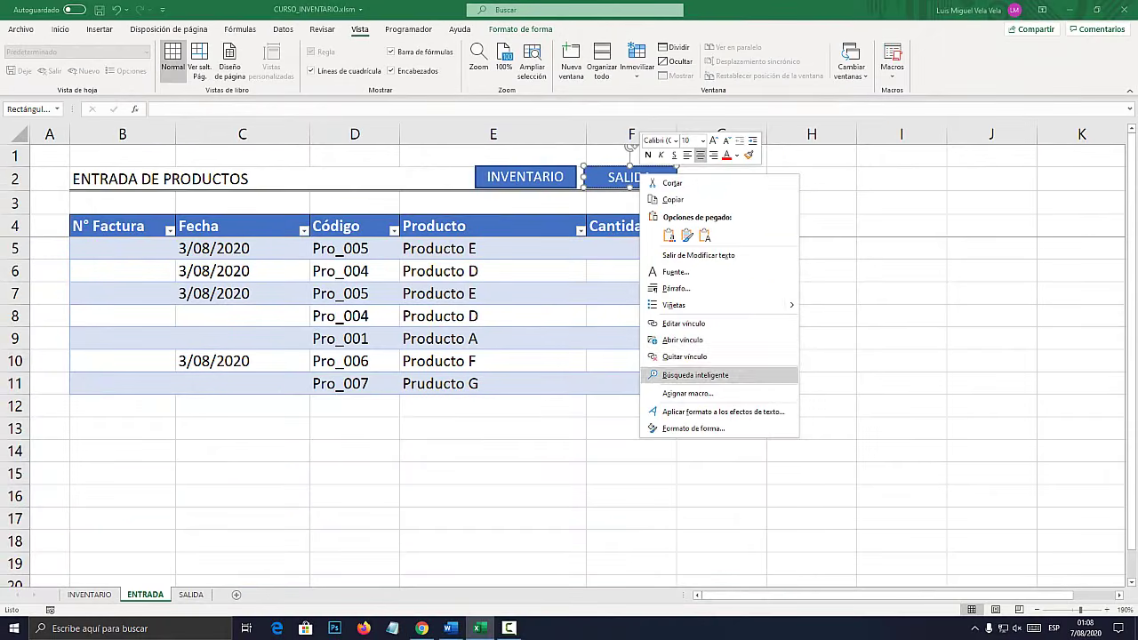
click(737, 613)
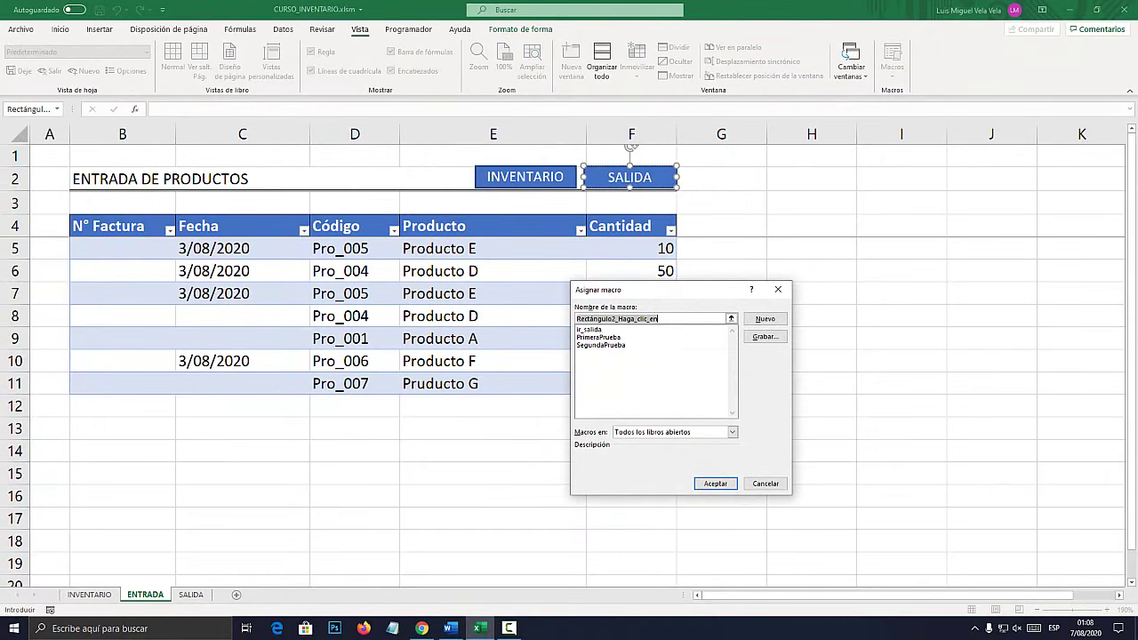
click(589, 329)
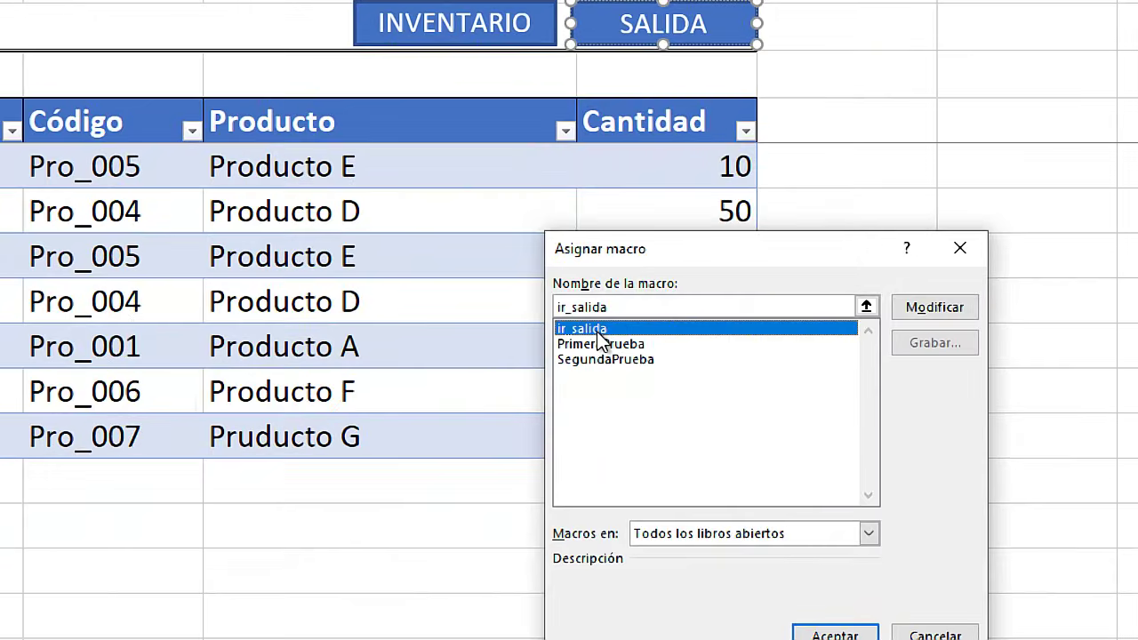
double_click(596, 332)
key(Escape)
Check the SALIDA and INVENTARIO sheets, then save the workbook with Ctrl+S
key(ctrl+Page_Down)
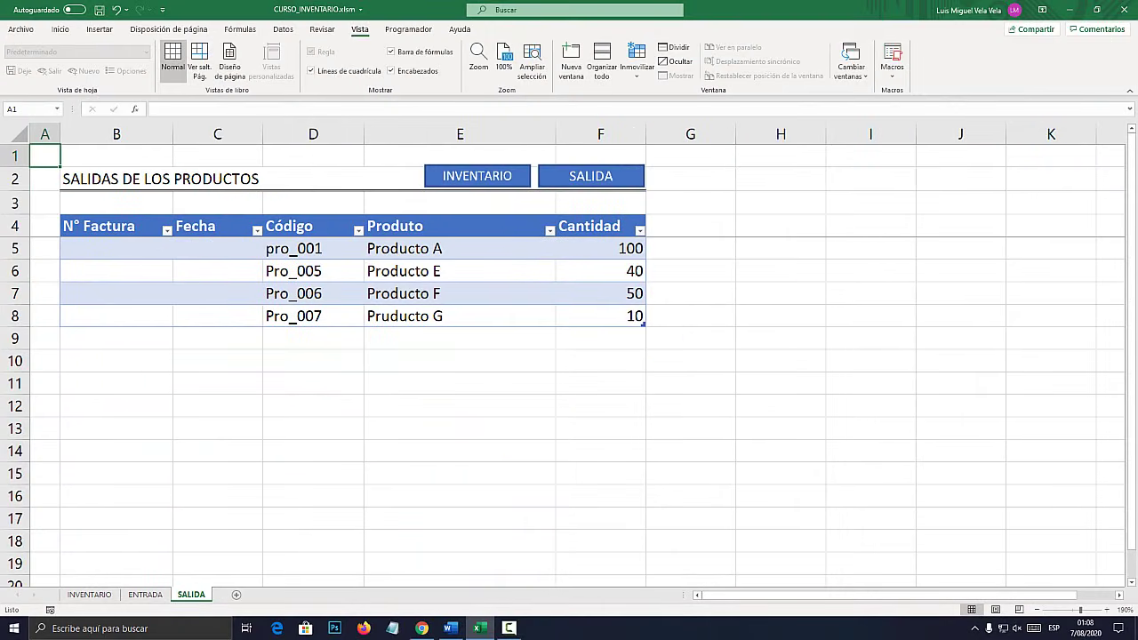
key(ctrl+Page_Up)
key(ctrl+Page_Up)
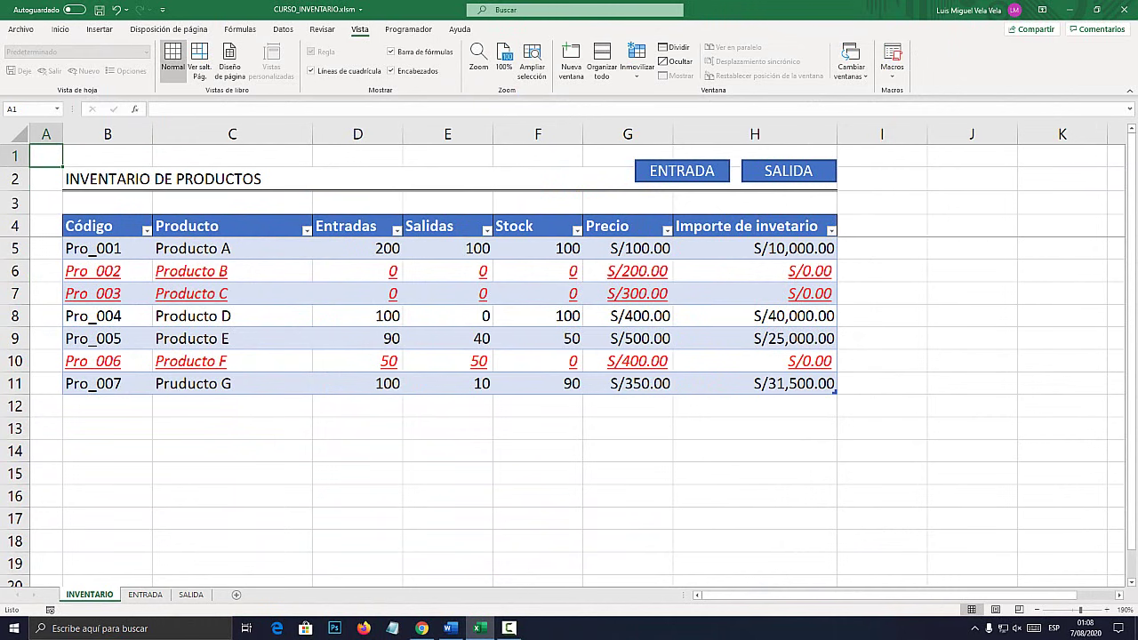
click(358, 450)
key(ctrl+s)
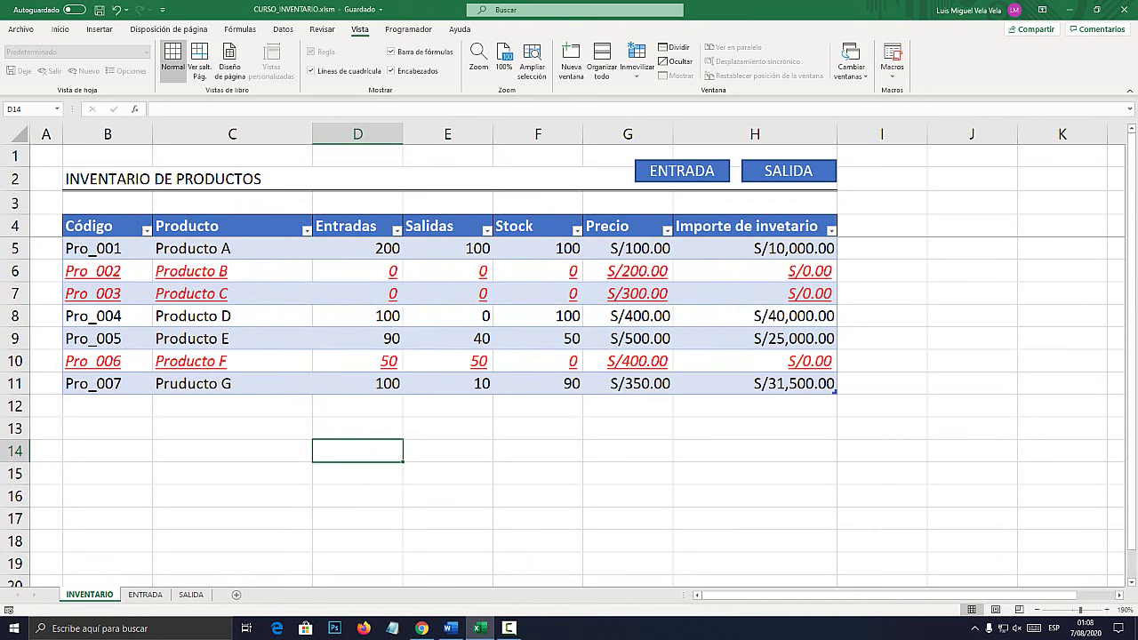
Search Google Images for 'lupa png' in a new Chrome tab
click(421, 628)
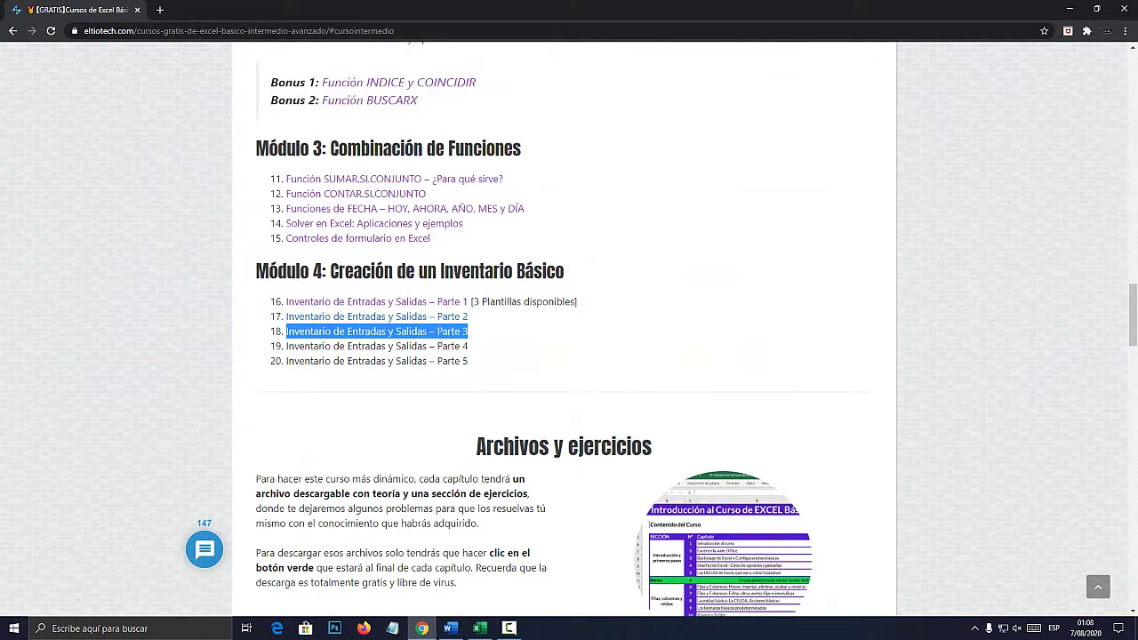
key(ctrl+t)
text(google.com)
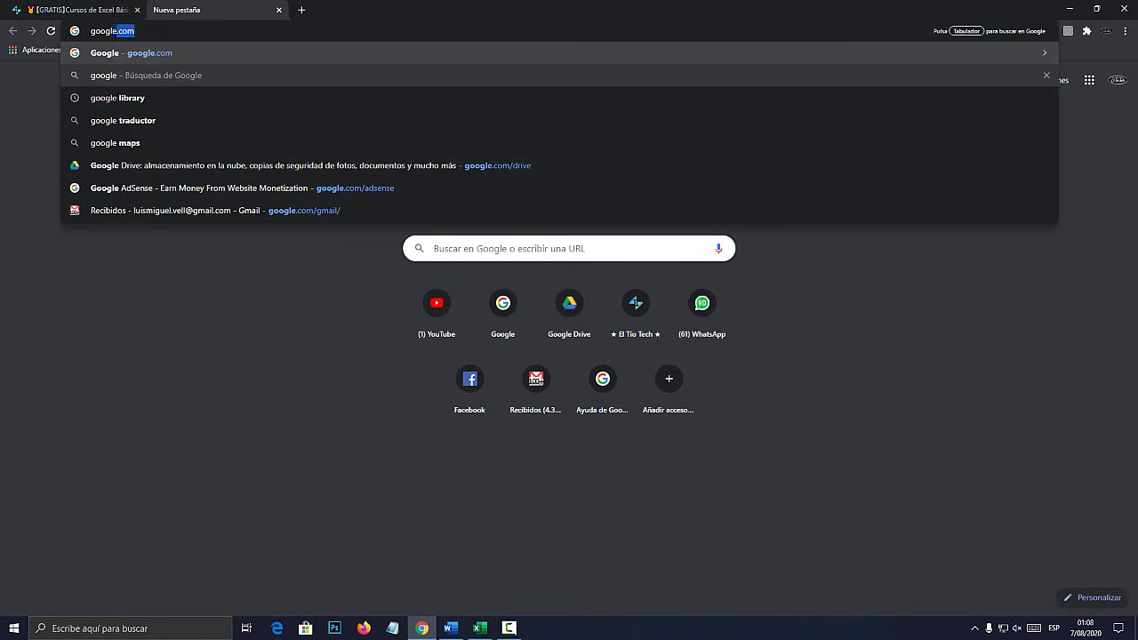
key(Return)
text(lup)
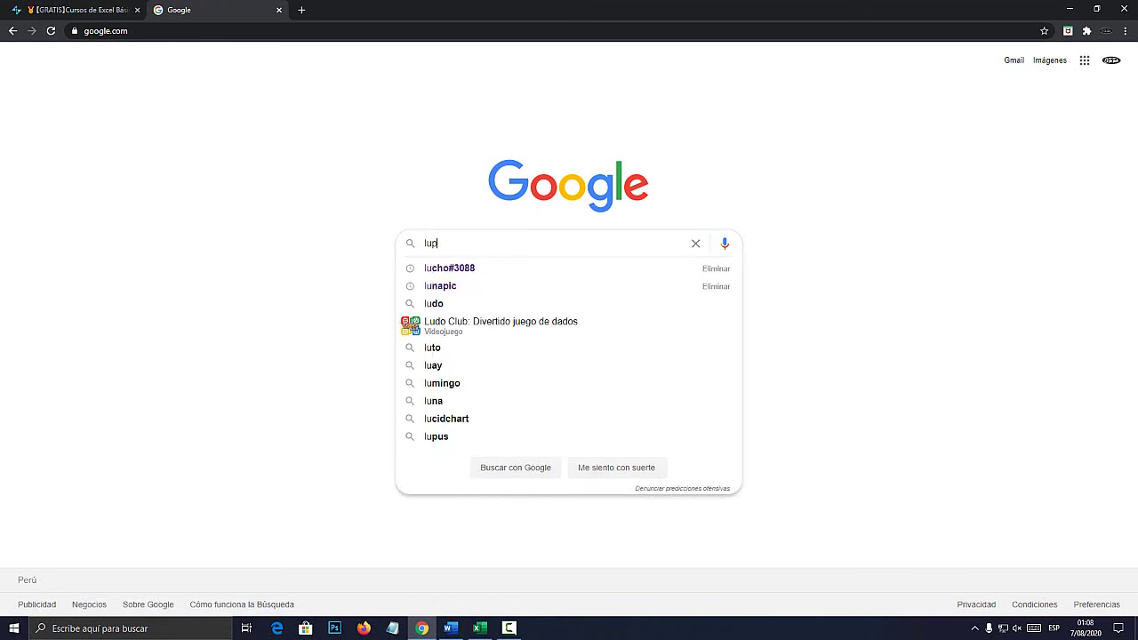
text(a png)
key(Return)
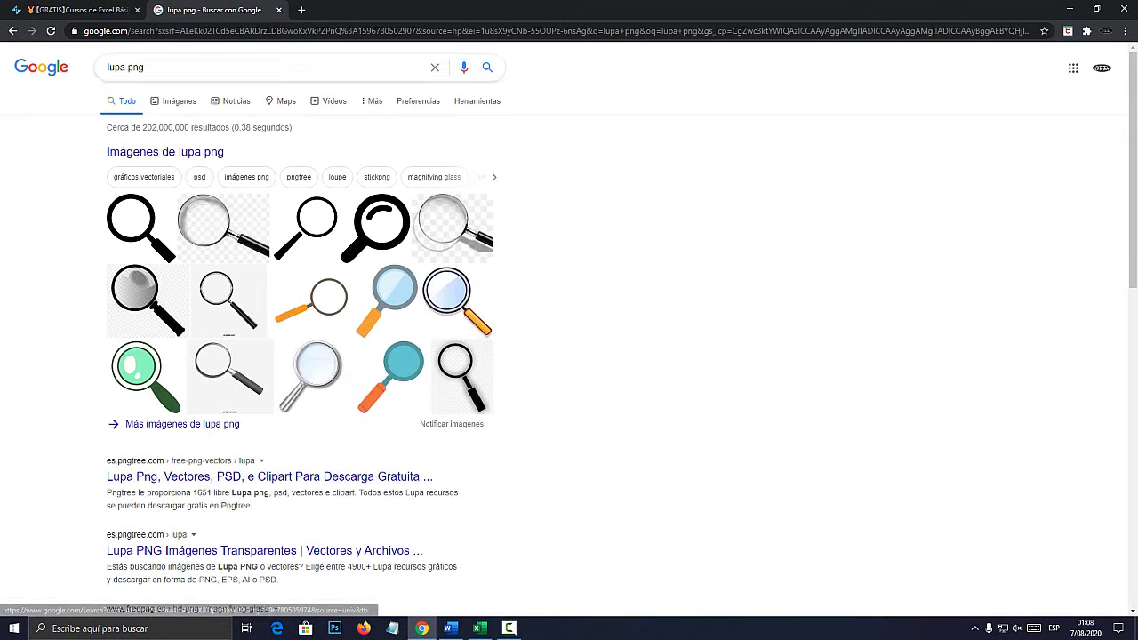
click(173, 100)
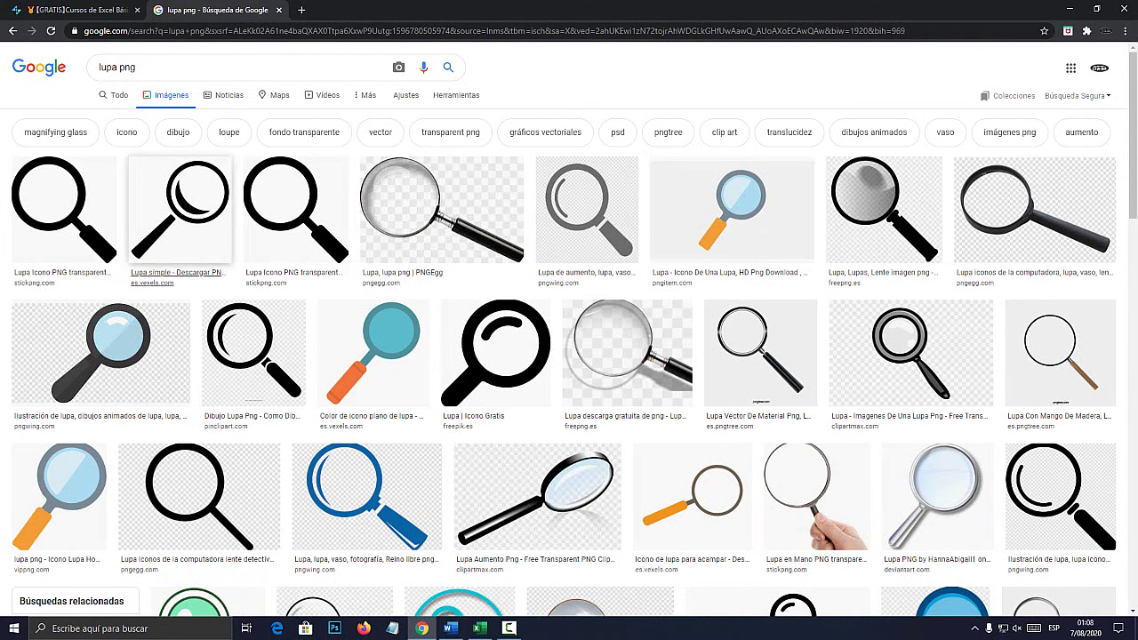
Copy the simple magnifier image and return to the Excel workbook
click(62, 209)
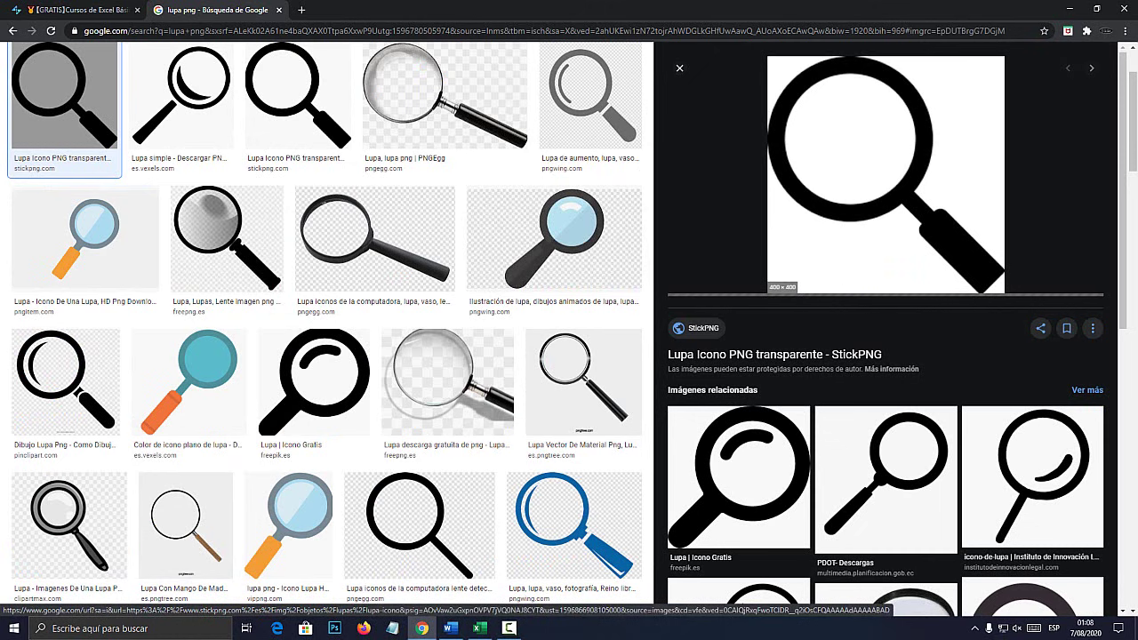
scroll(320, 320, up, 2)
click(182, 211)
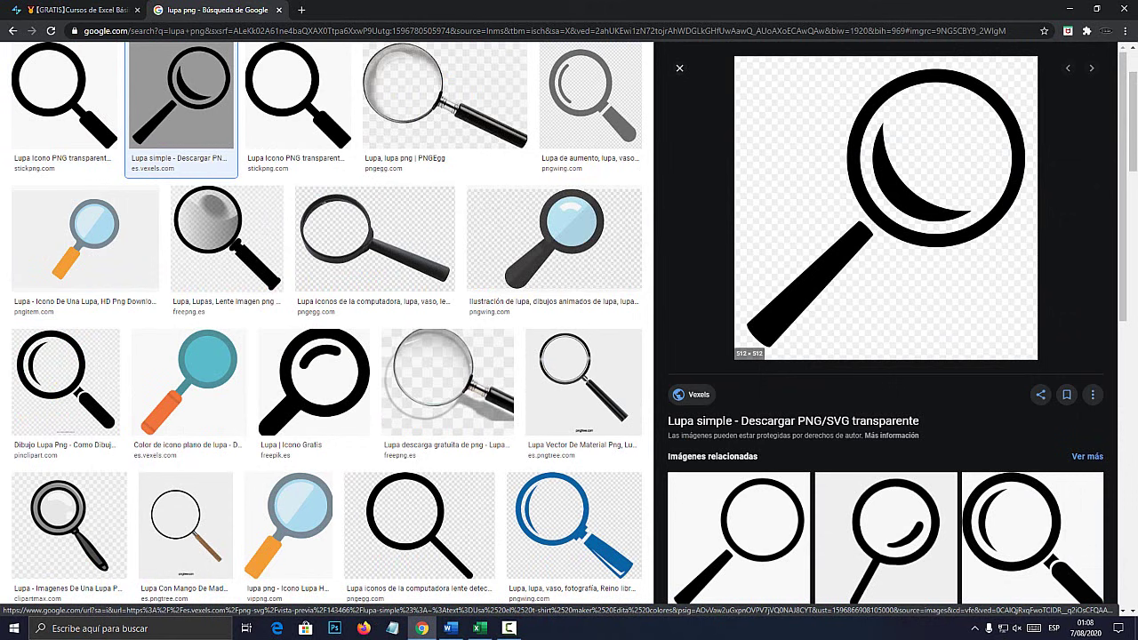
right_click(844, 248)
click(889, 356)
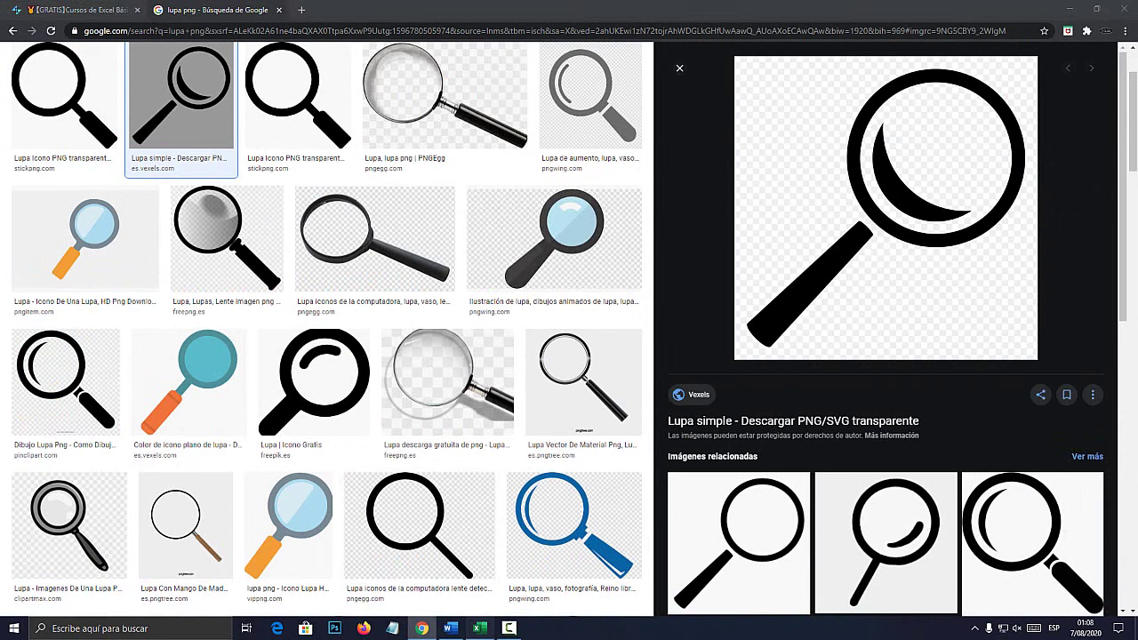
click(479, 628)
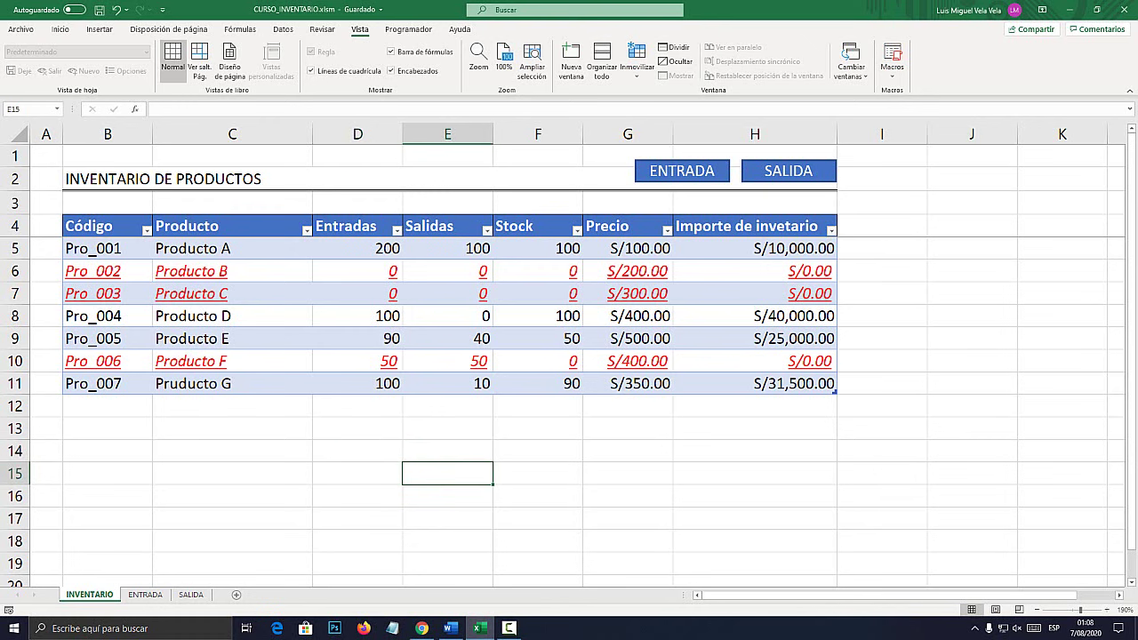
Paste the magnifier image on ENTRADA and shrink it beside the table
click(145, 594)
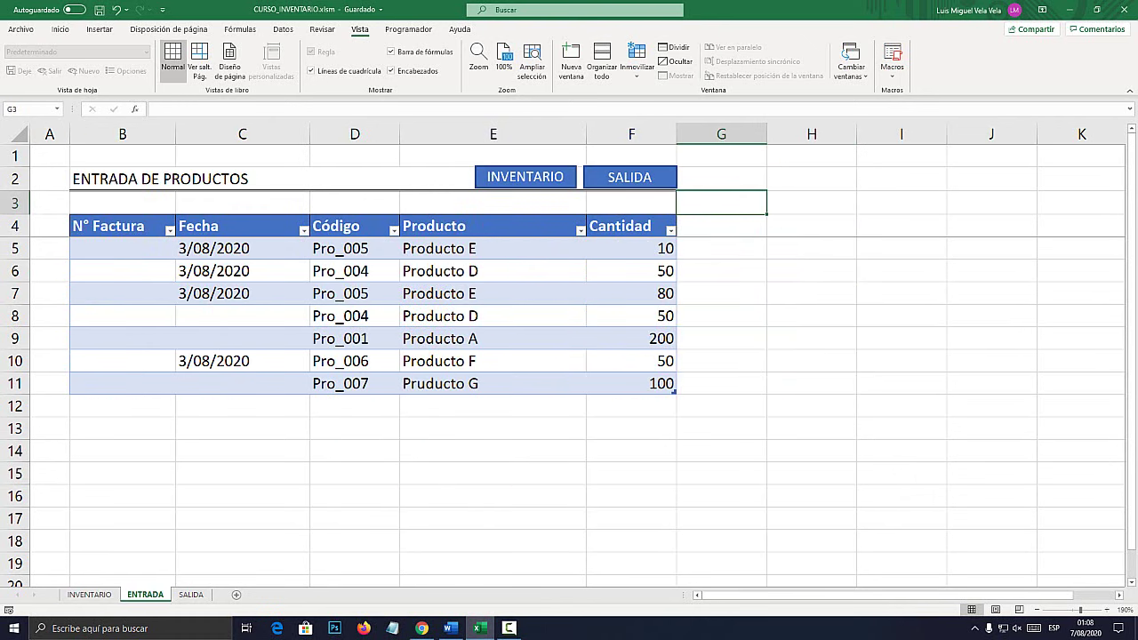
key(ctrl+v)
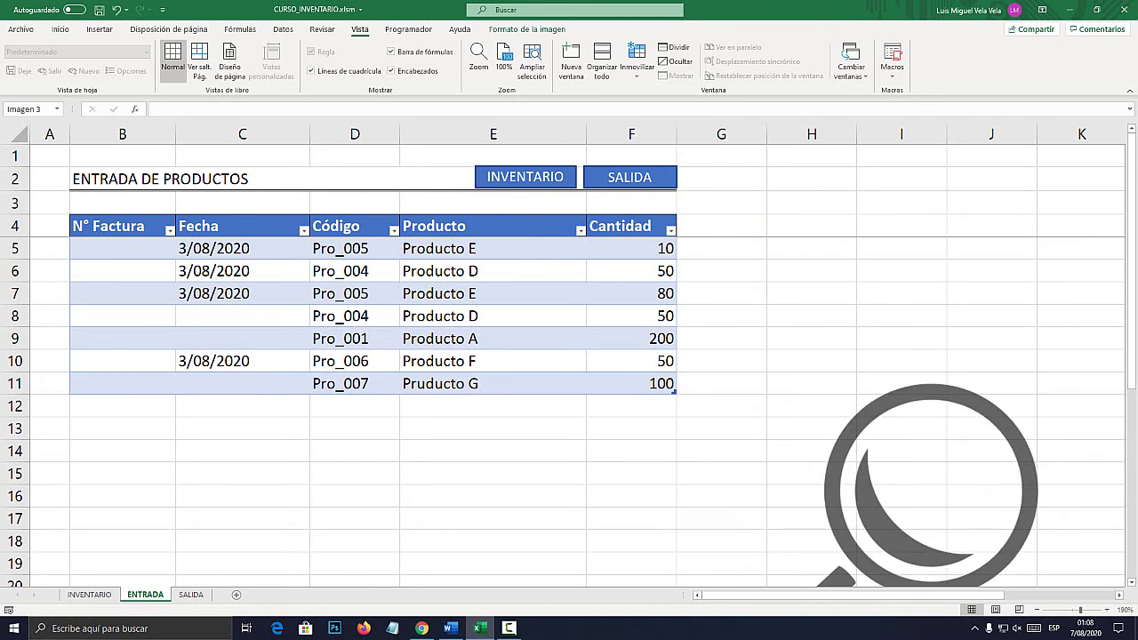
drag(990, 534, 722, 277)
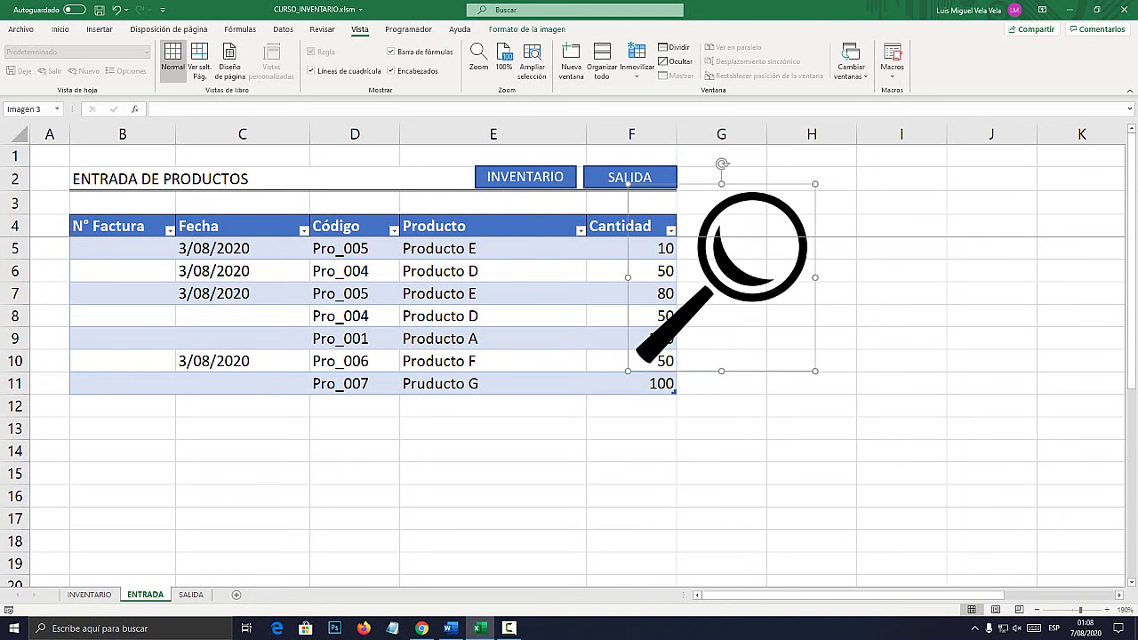
mouse_move(627, 184)
mouse_down()
mouse_move(790, 331)
mouse_move(709, 218)
mouse_up()
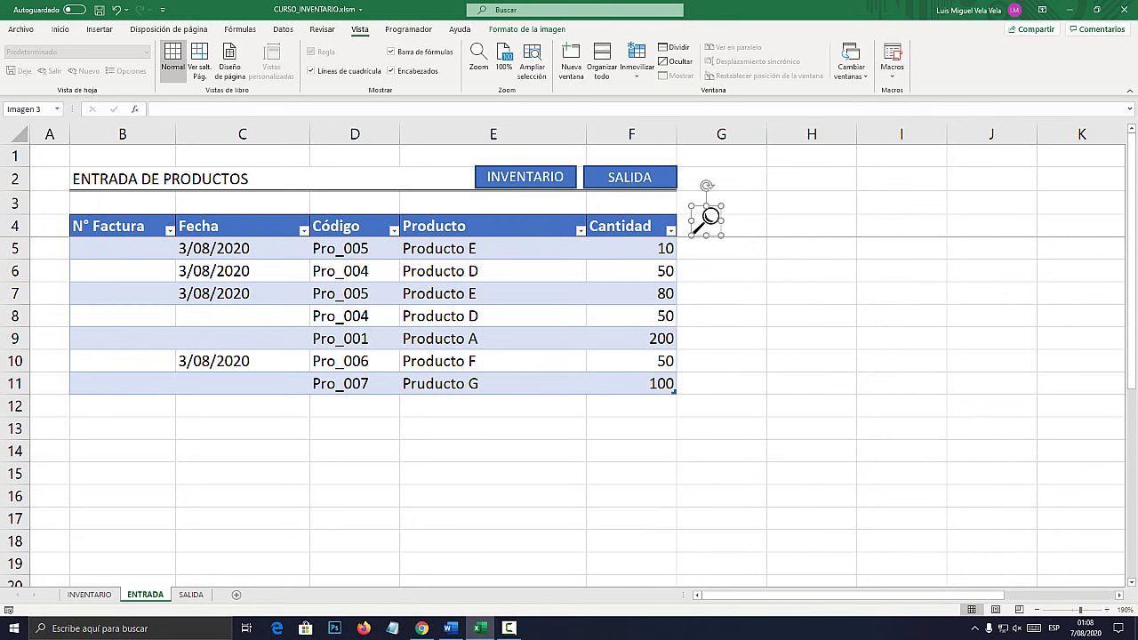
Make row 4 taller and column G narrower to fit the magnifier
mouse_move(15, 248)
mouse_down()
mouse_move(16, 224)
mouse_move(15, 255)
mouse_up()
click(811, 356)
click(704, 227)
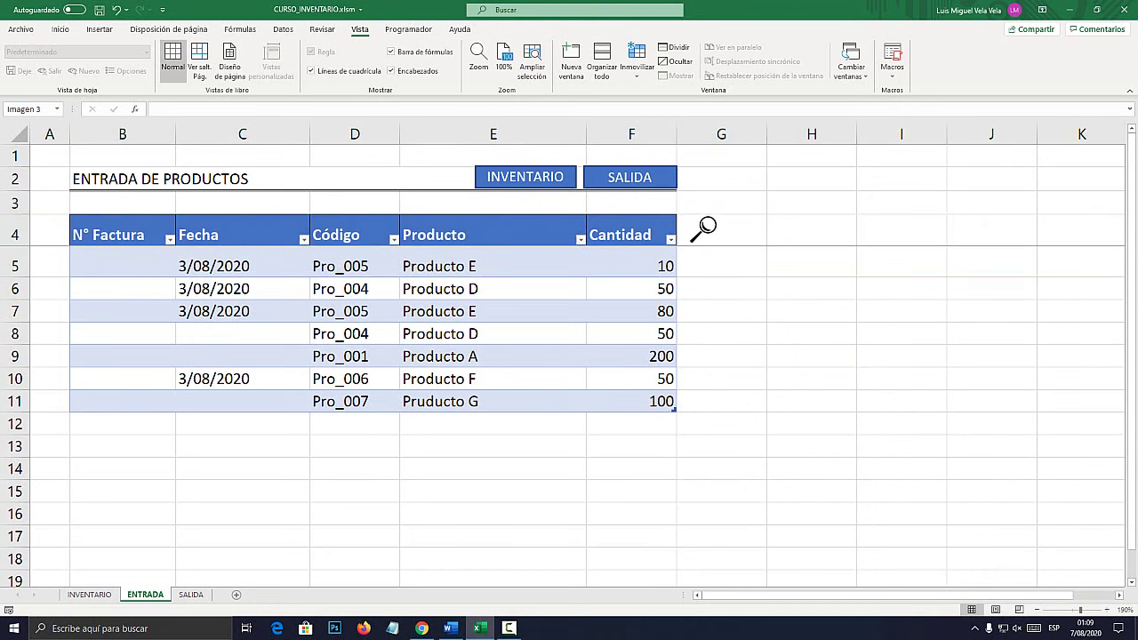
click(721, 288)
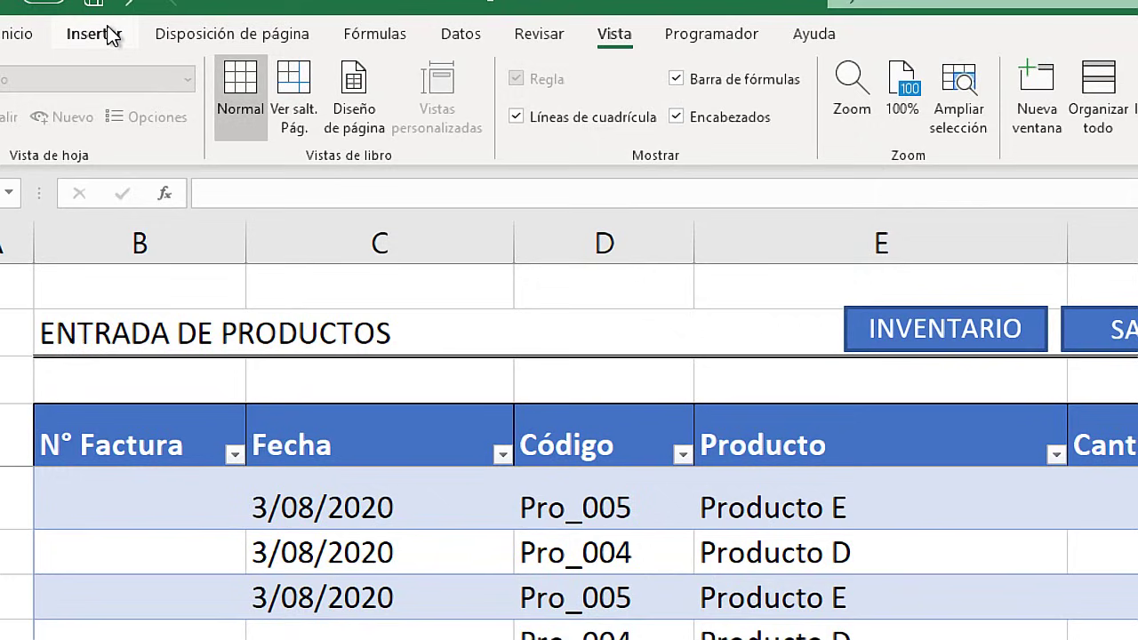
click(100, 30)
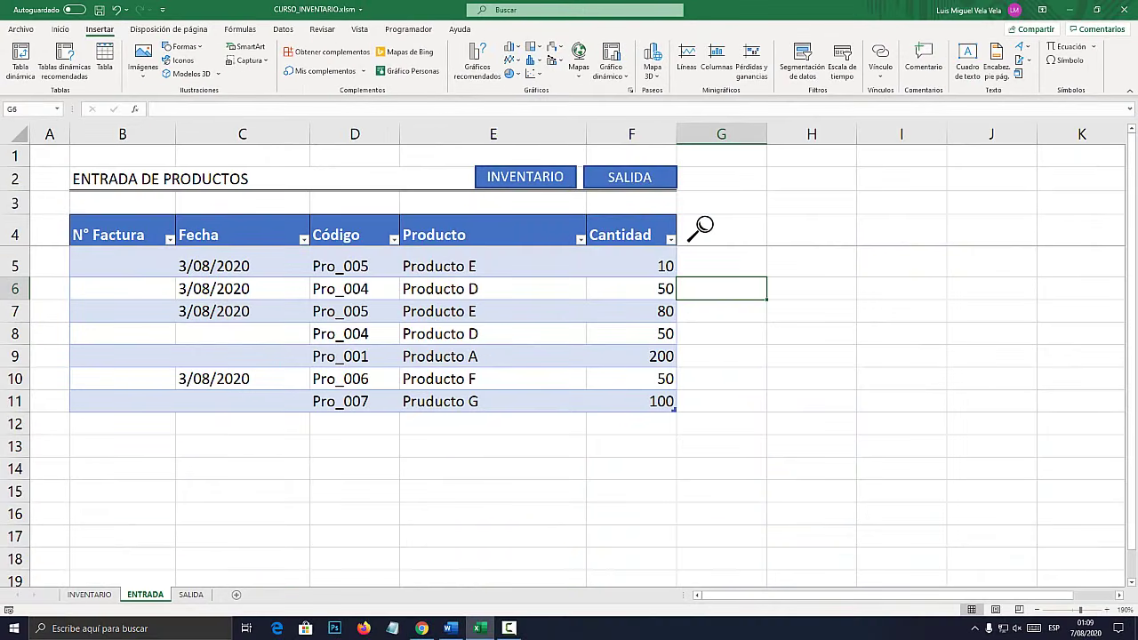
click(811, 203)
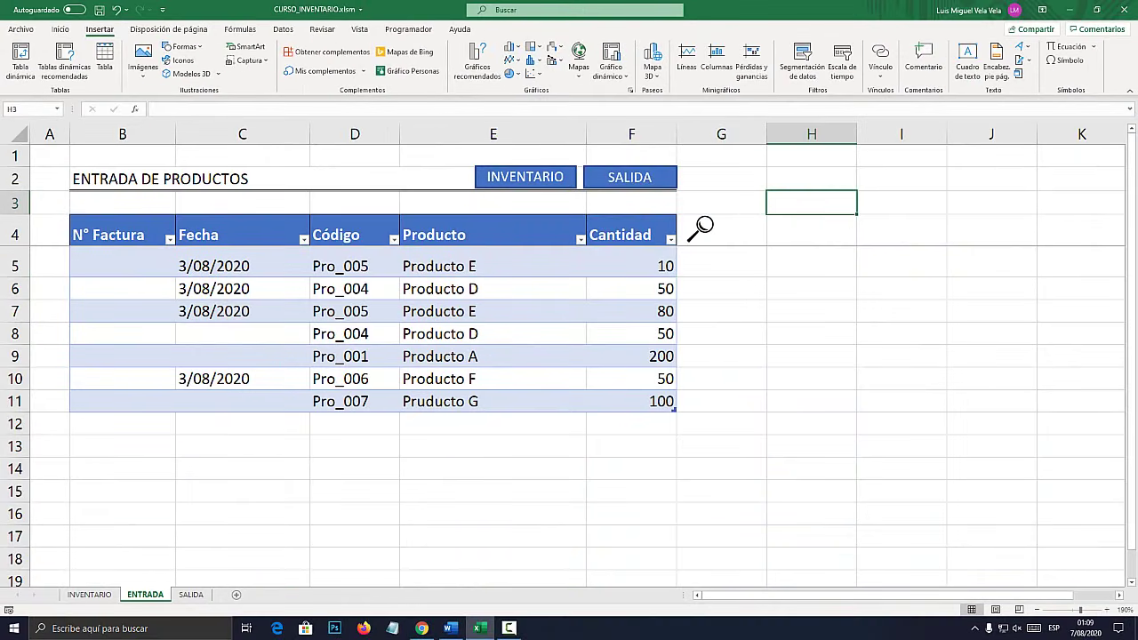
drag(766, 133, 725, 133)
click(700, 228)
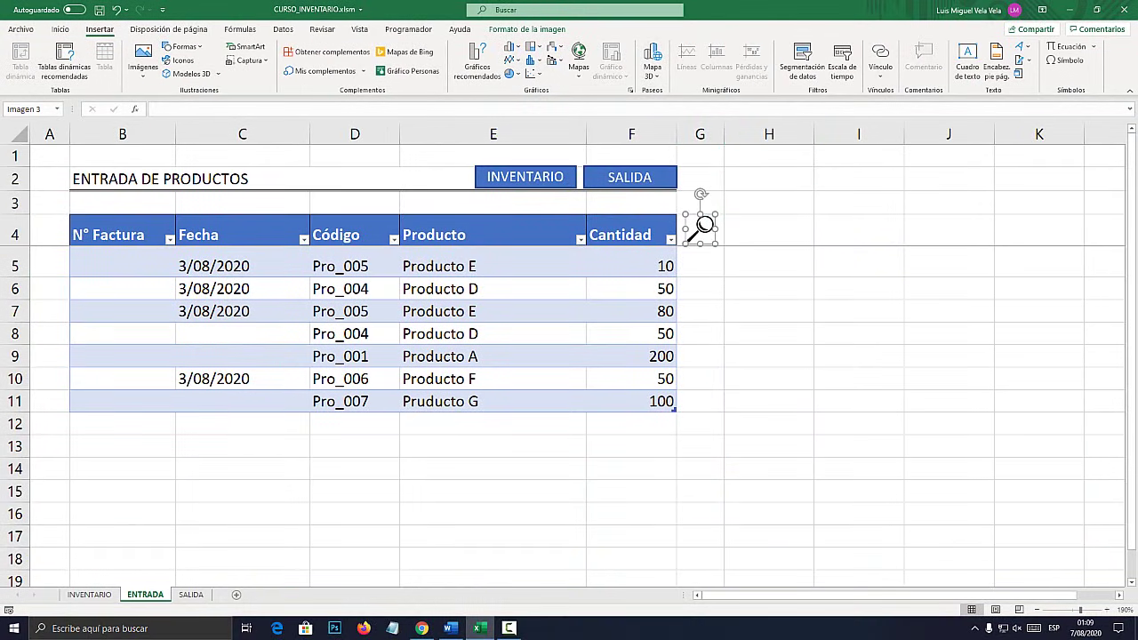
Fill cell G4 light yellow behind the magnifier and nudge row 4's height
click(718, 240)
click(59, 29)
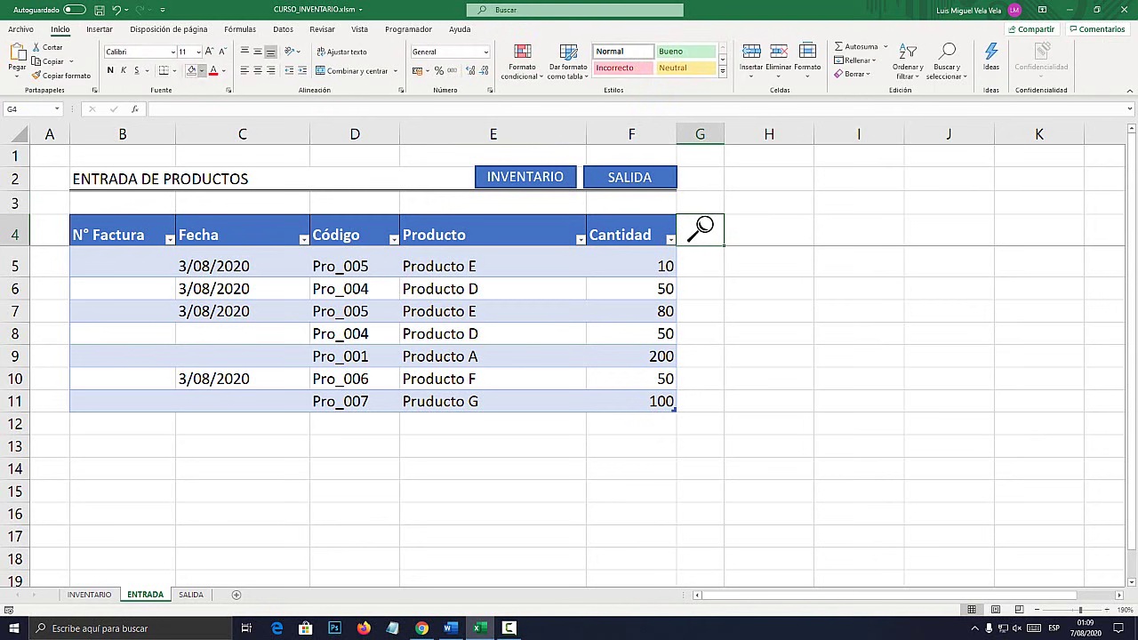
click(202, 70)
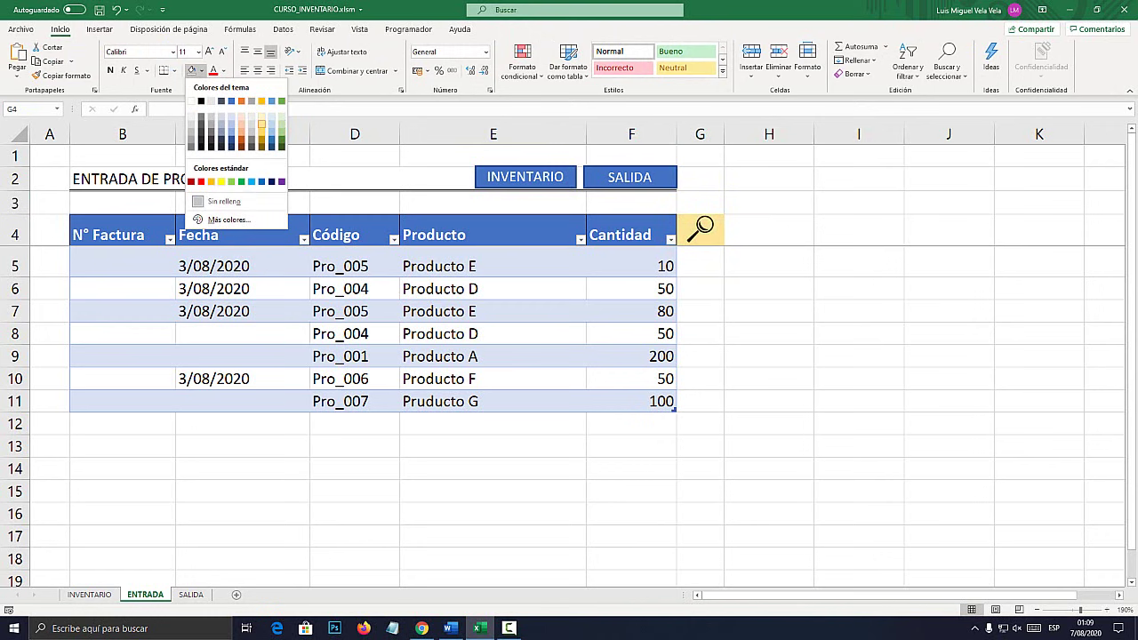
click(261, 123)
click(768, 355)
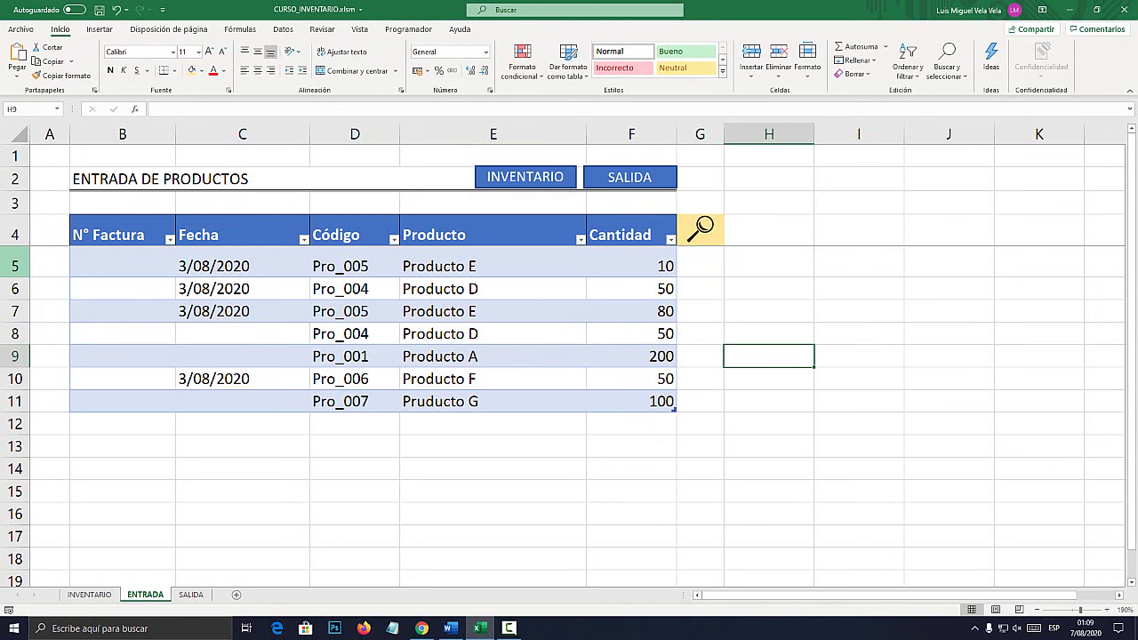
drag(15, 246, 15, 251)
click(699, 231)
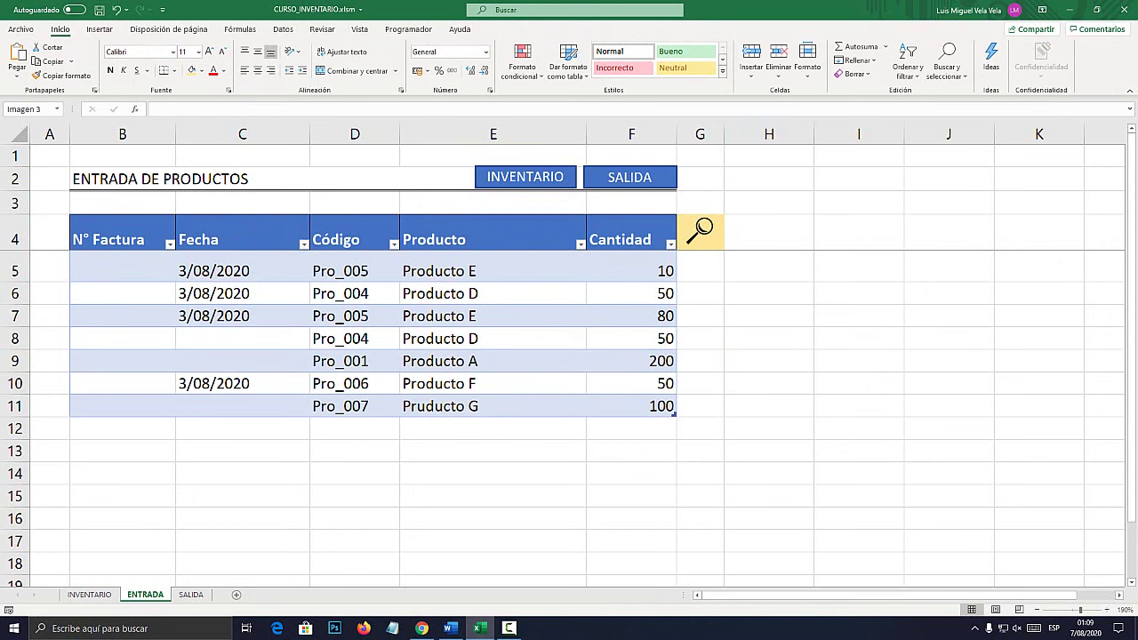
click(767, 315)
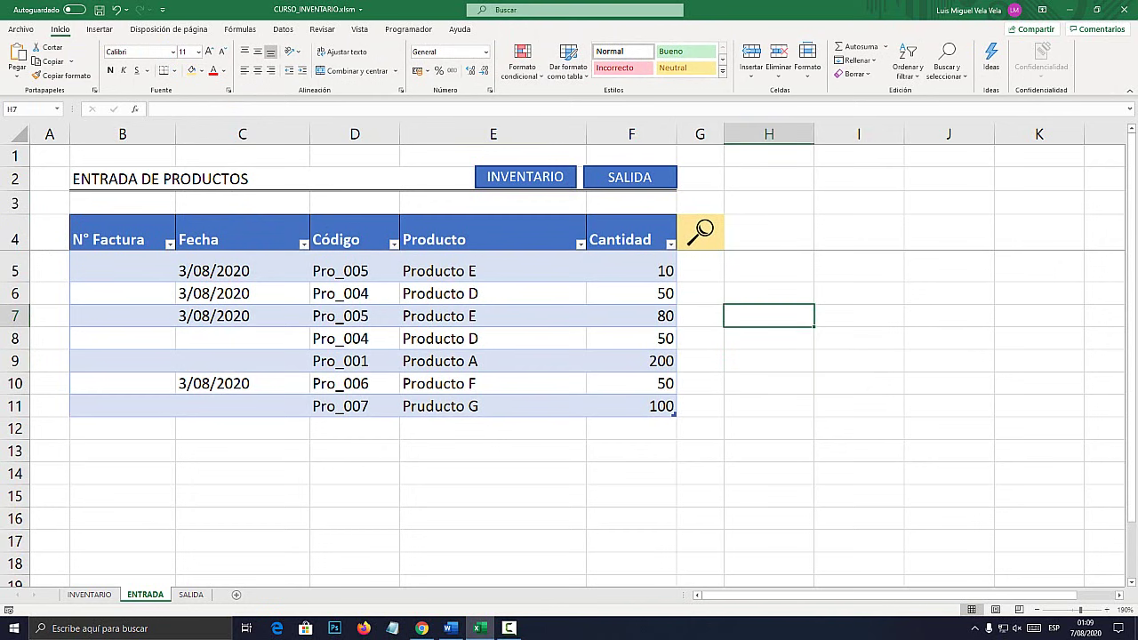
click(701, 231)
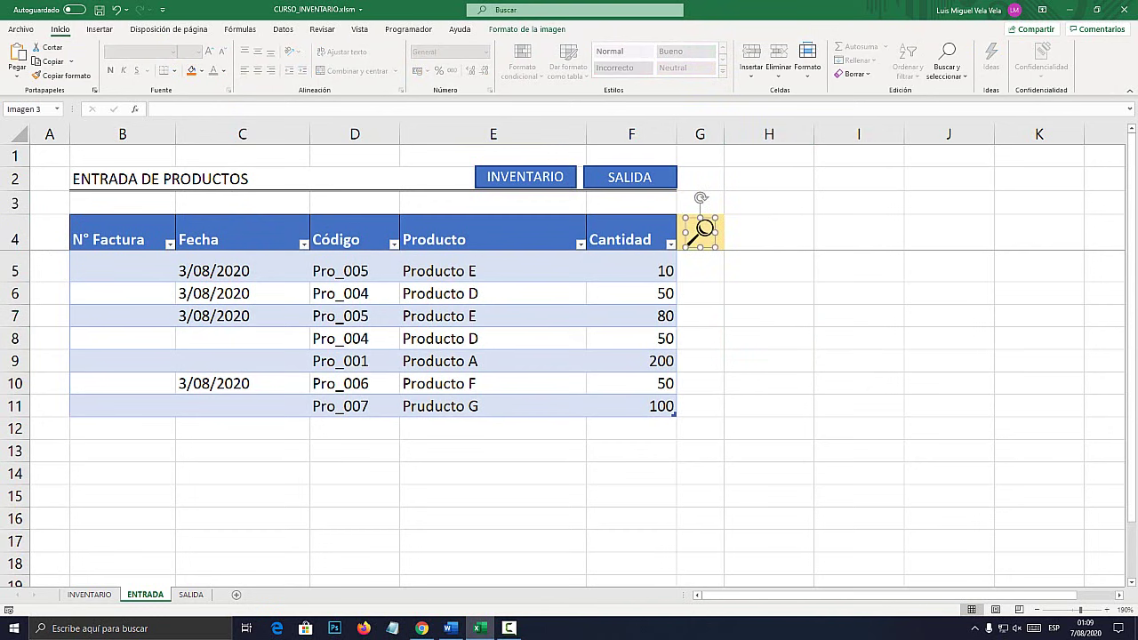
On SALIDA, heighten row 4, paste the magnifier and narrow column G
click(700, 383)
click(629, 177)
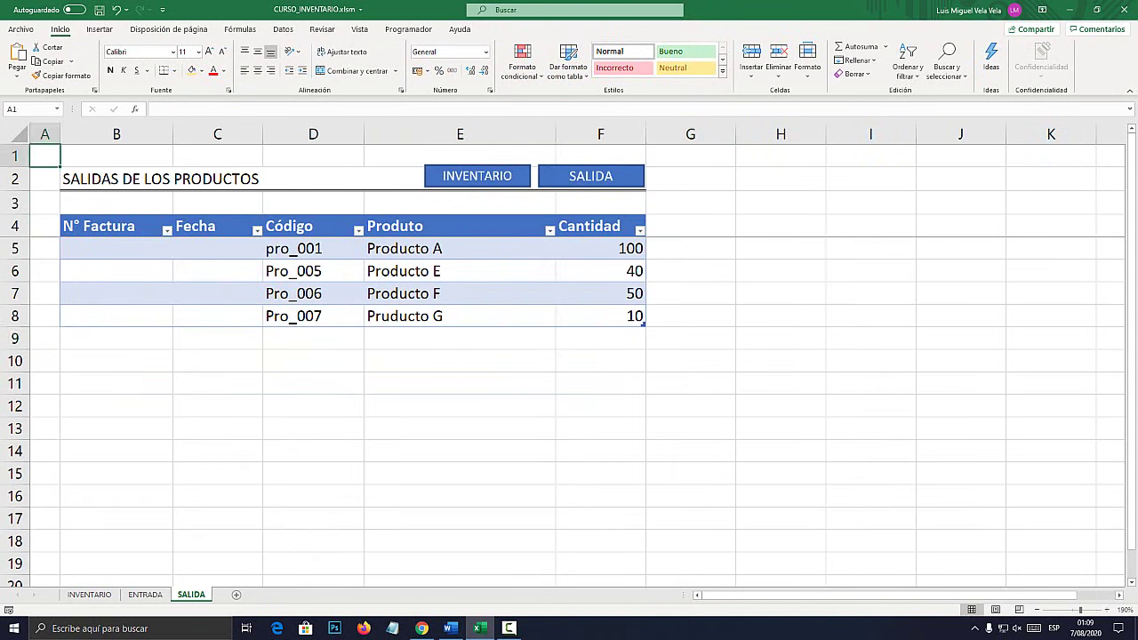
mouse_move(15, 257)
mouse_down()
mouse_move(15, 238)
mouse_move(15, 263)
mouse_up()
click(16, 233)
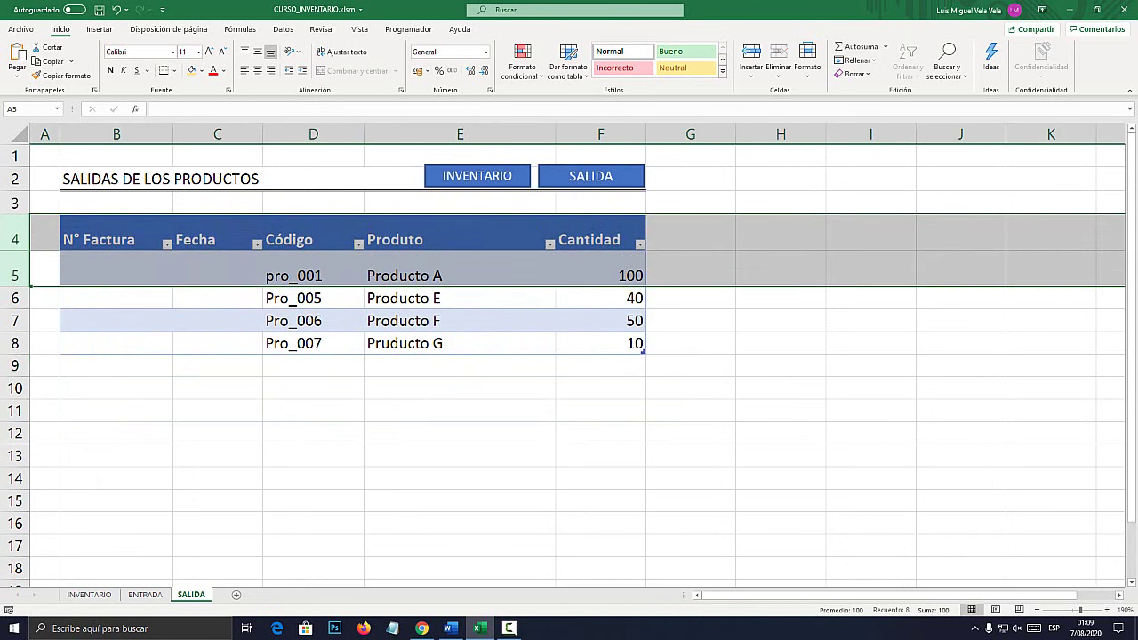
click(690, 232)
key(ctrl+v)
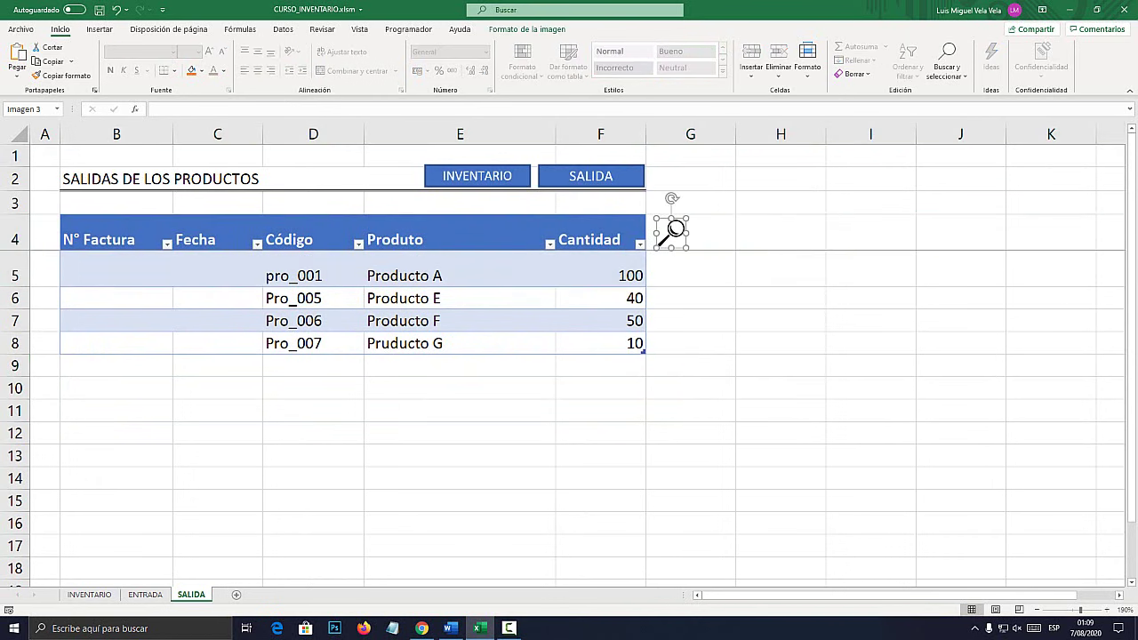
drag(735, 133, 696, 134)
click(670, 343)
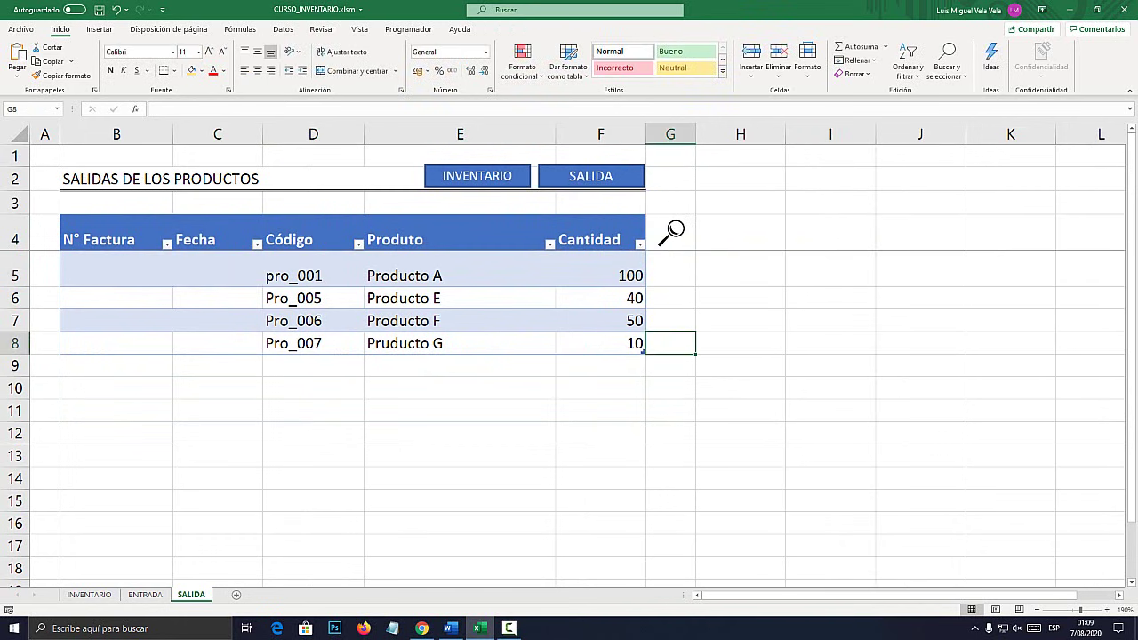
Fill SALIDA's cell G4 yellow behind the magnifier
click(670, 321)
click(680, 244)
click(191, 70)
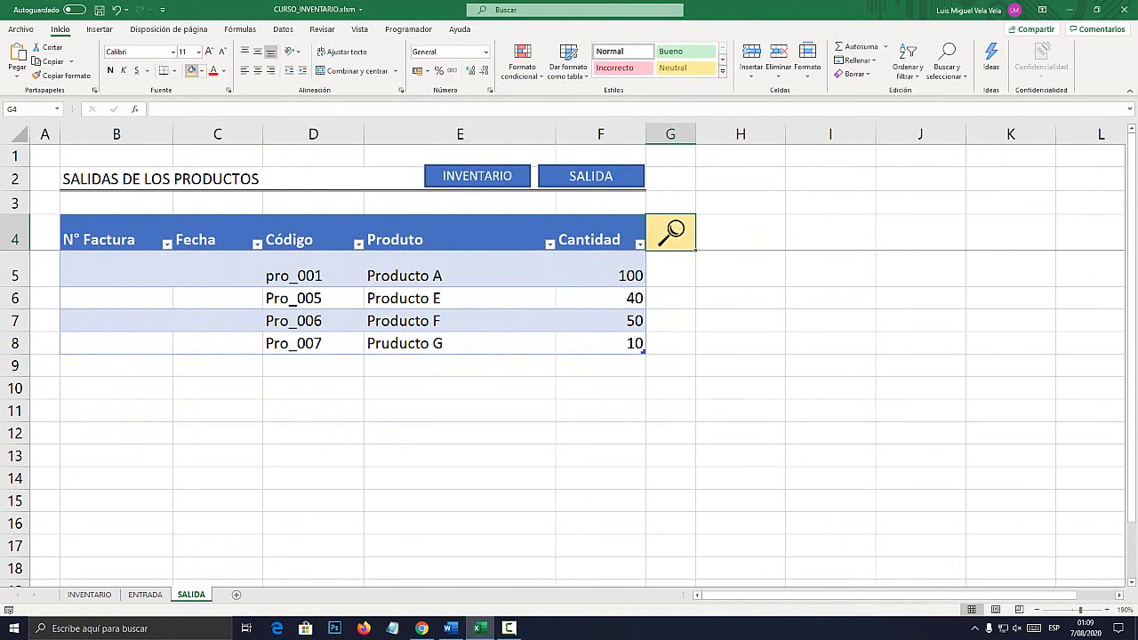
click(740, 389)
Compare the ENTRADA and SALIDA sheets, then save the workbook on ENTRADA
key(ctrl+Page_Up)
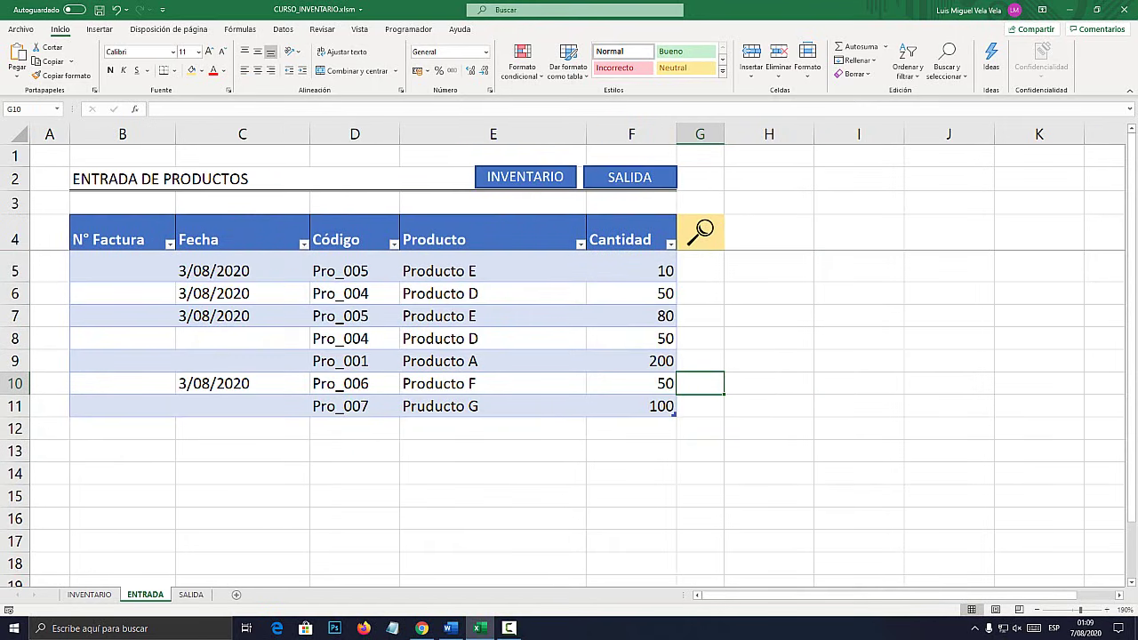
key(ctrl+Page_Down)
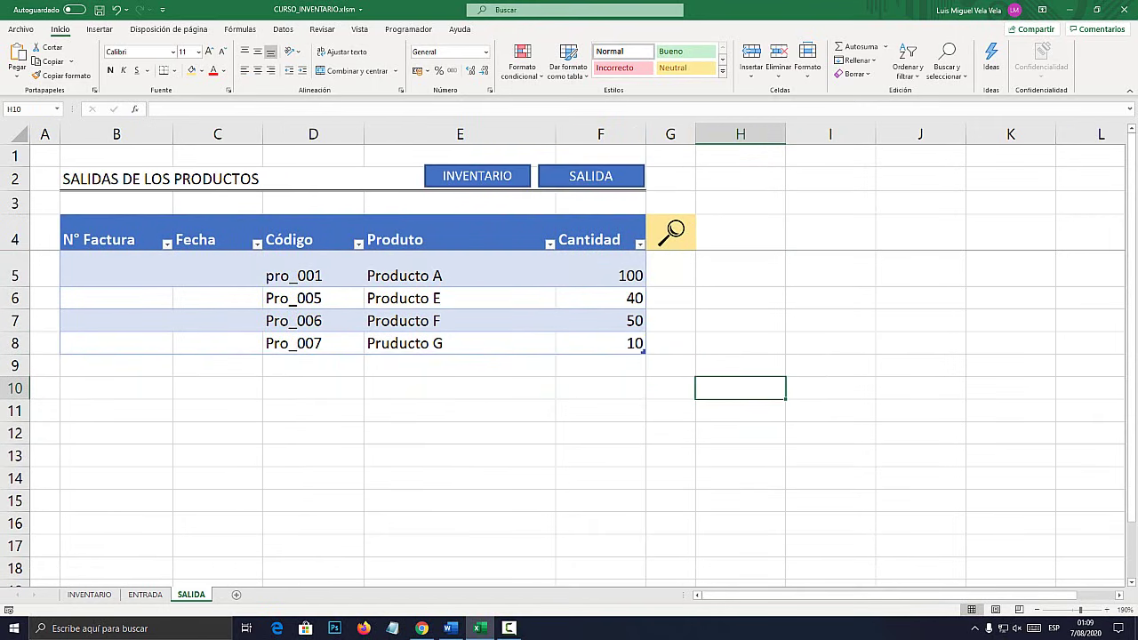
key(ctrl+Page_Up)
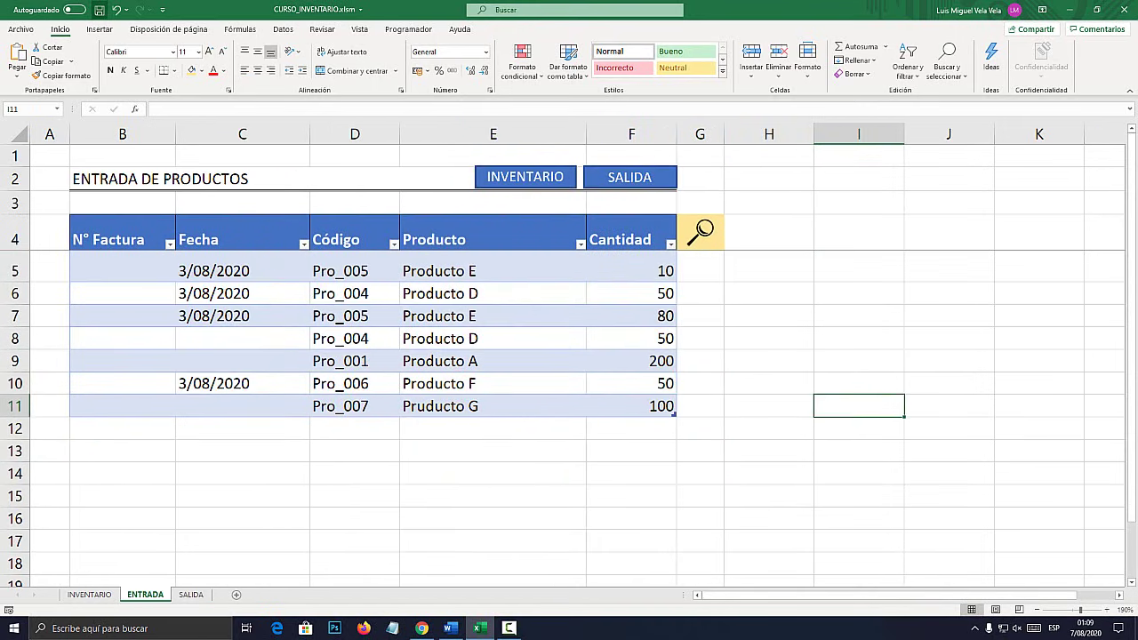
key(ctrl+s)
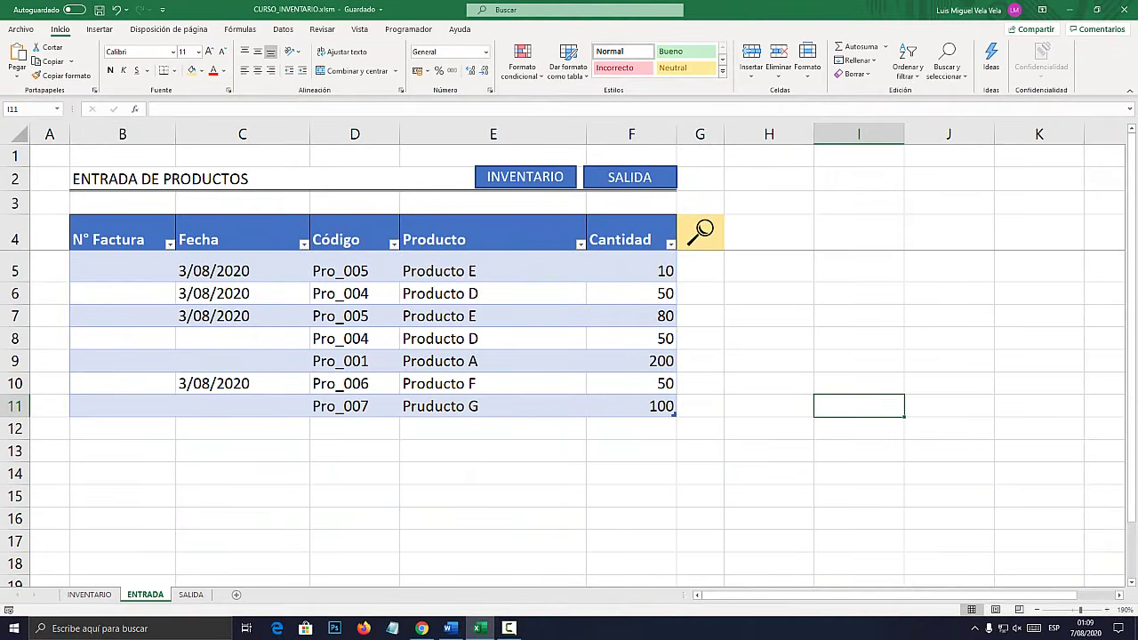
Show the LISTA_DblClick routine in codigos.docx, select its header line, and return to Excel
click(450, 628)
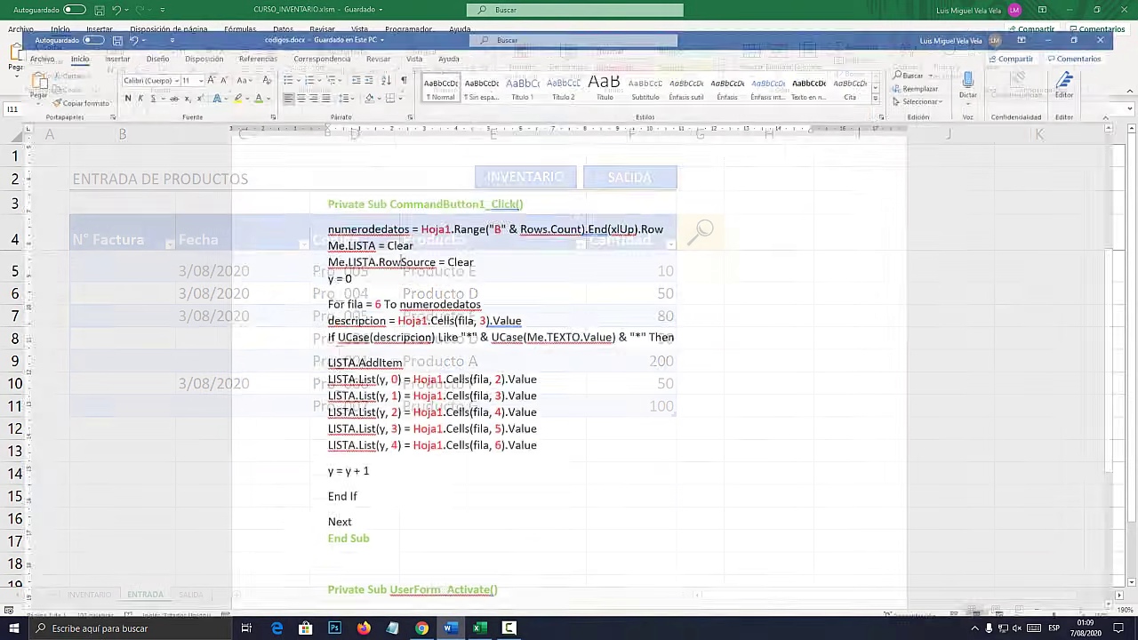
scroll(396, 496, up, 1)
scroll(396, 497, up, 8)
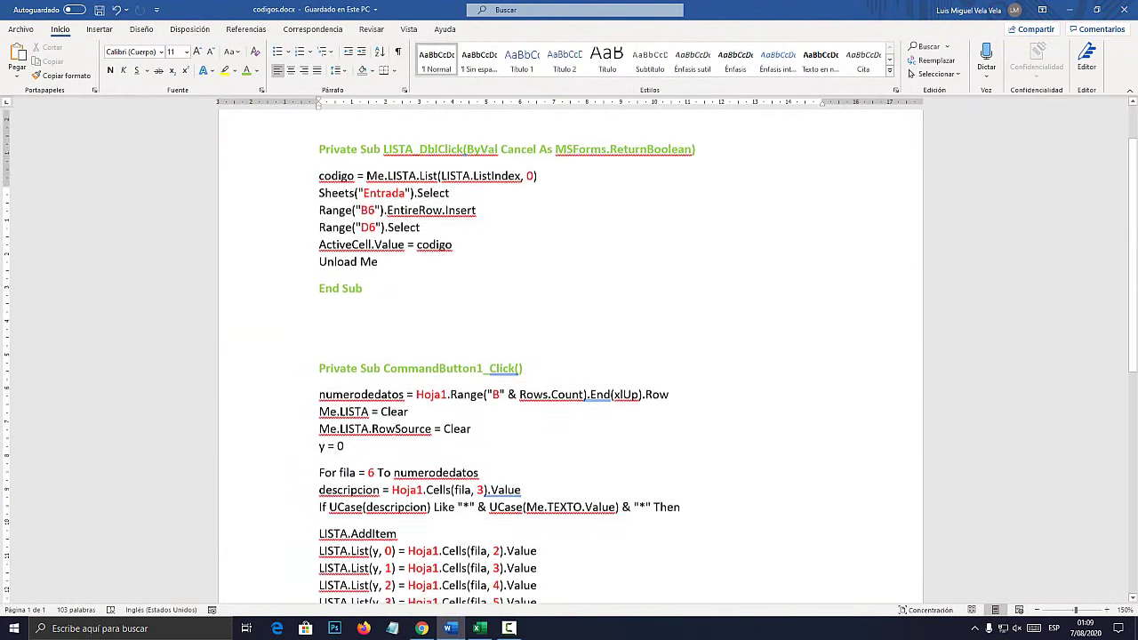
scroll(395, 497, up, 1)
key(shift+Home)
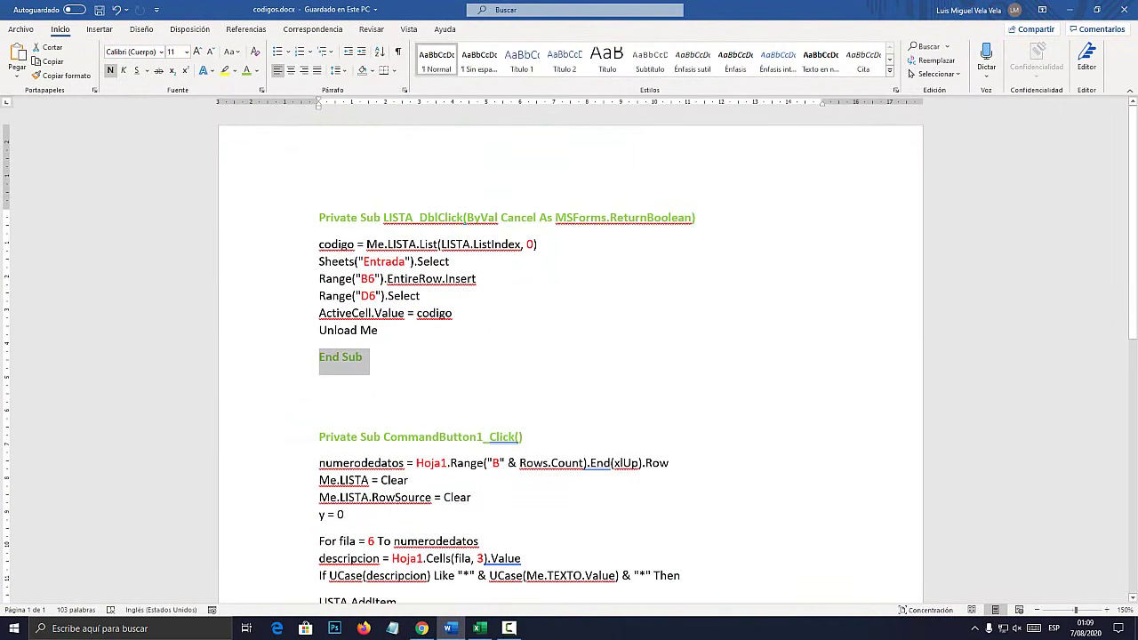
drag(695, 218, 318, 217)
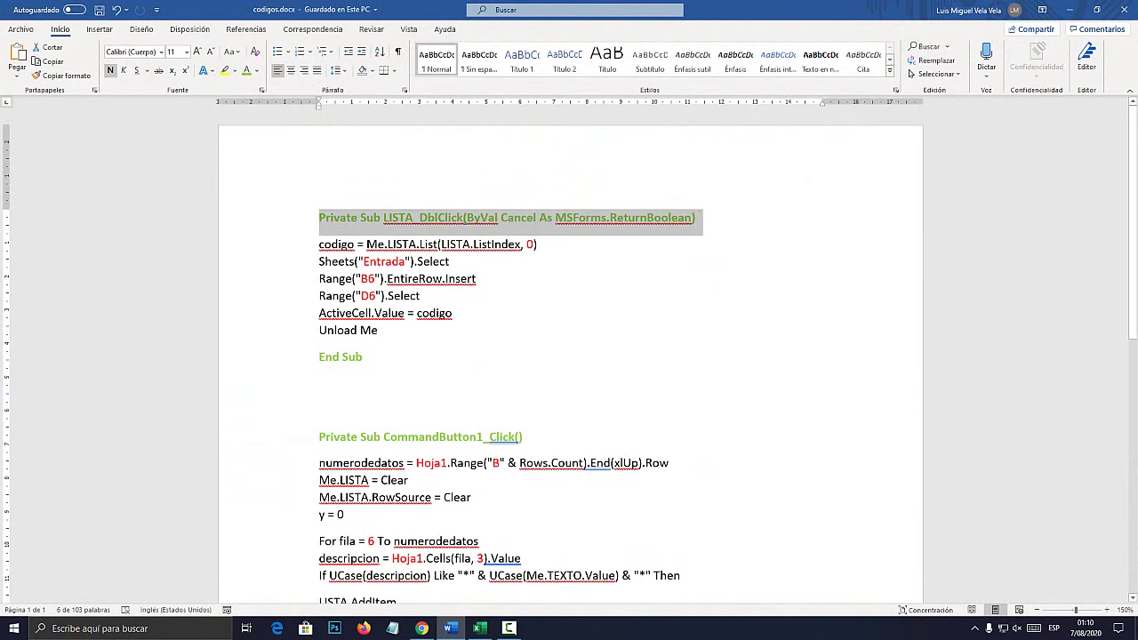
scroll(569, 356, down, 8)
scroll(568, 355, up, 7)
scroll(569, 356, down, 3)
key(alt+Tab)
key(alt+Tab)
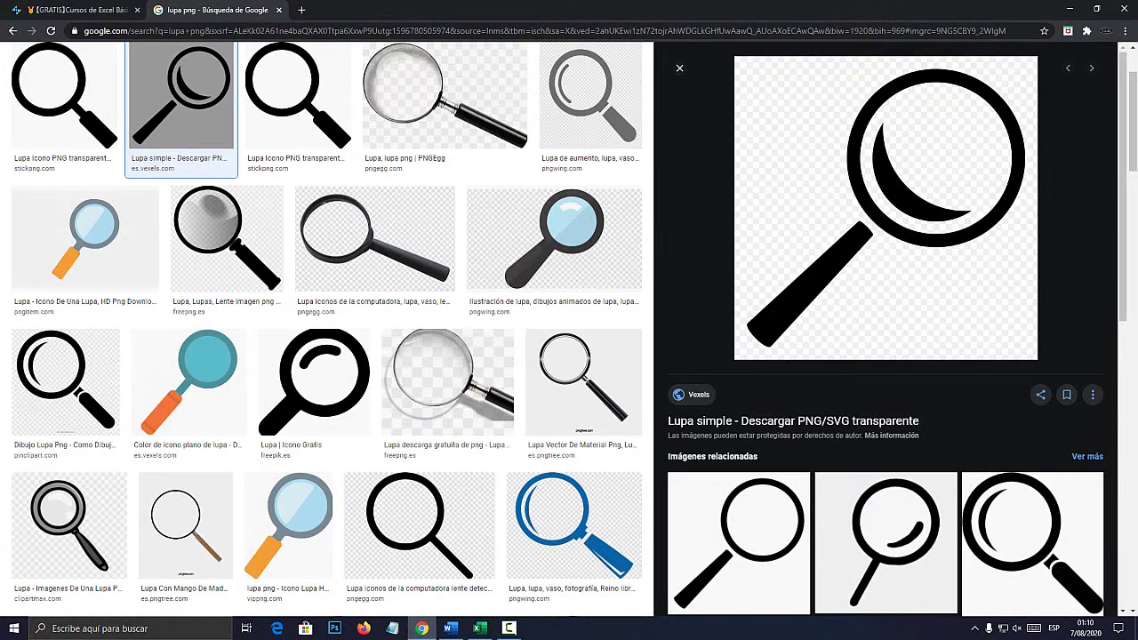
Bring up the Capítulo 17 course page in Chrome, highlighting the Parte 3 entry in the course list
key(ctrl+w)
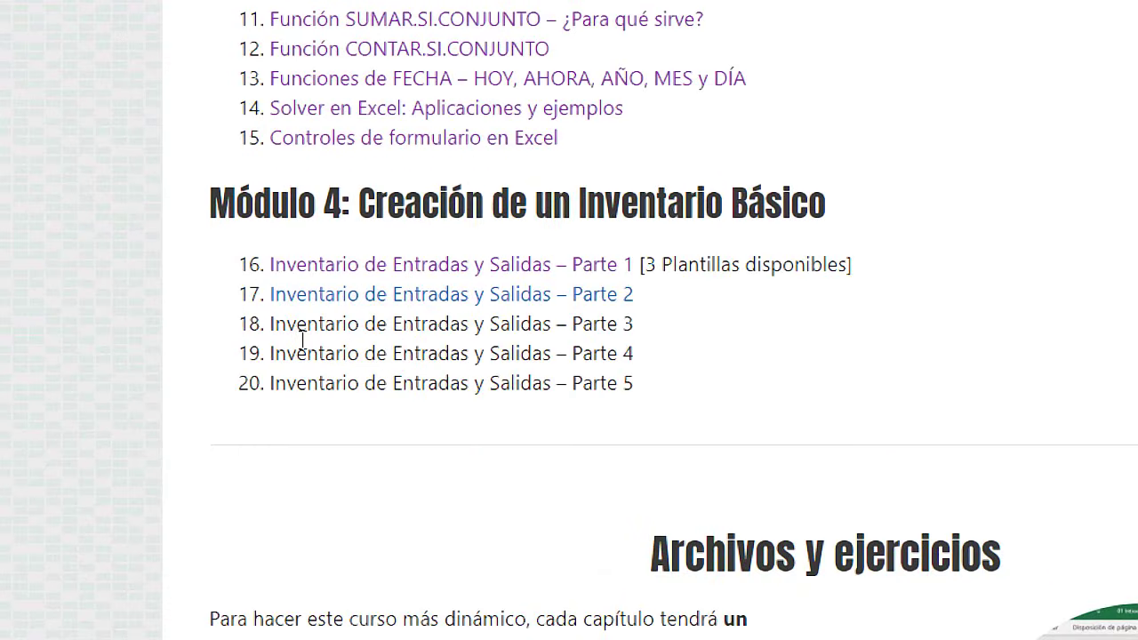
mouse_move(270, 324)
mouse_down()
mouse_move(617, 327)
mouse_move(208, 326)
mouse_up()
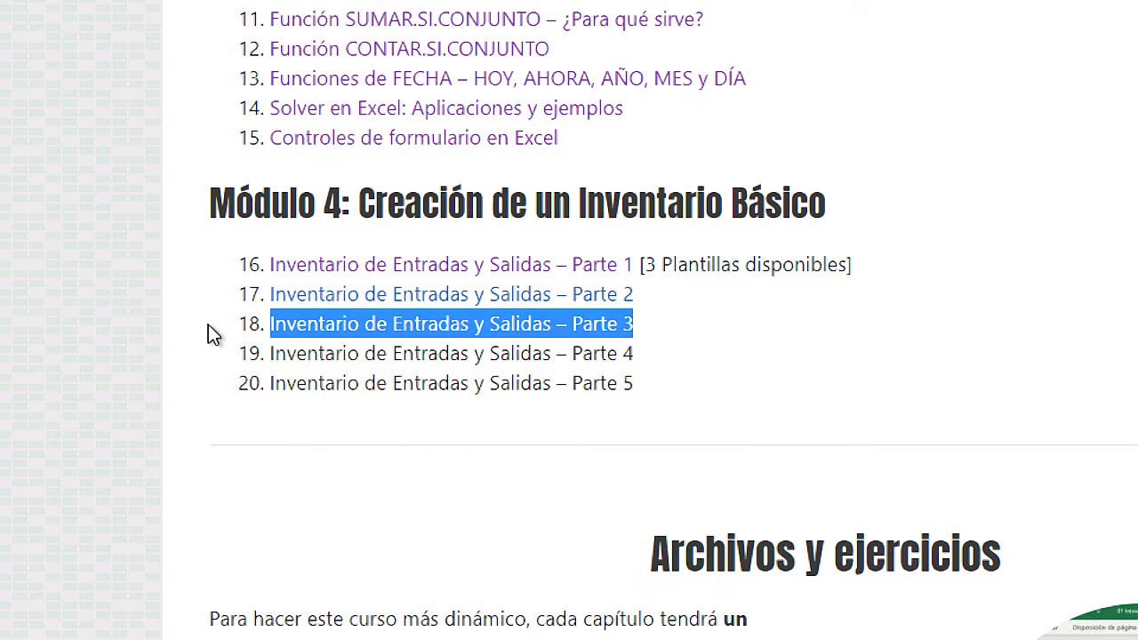
click(327, 332)
drag(234, 337, 709, 332)
click(709, 333)
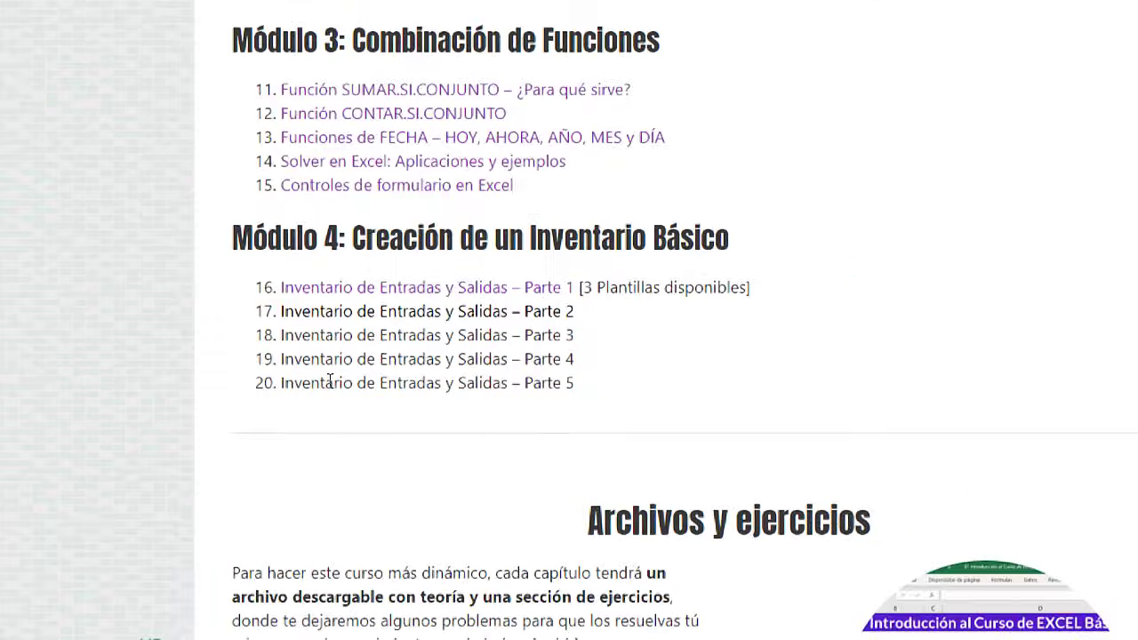
Highlight the 'Descarga la plantilla del taller' heading and reveal the Descargar P1–P3 buttons below it
scroll(569, 356, down, 3)
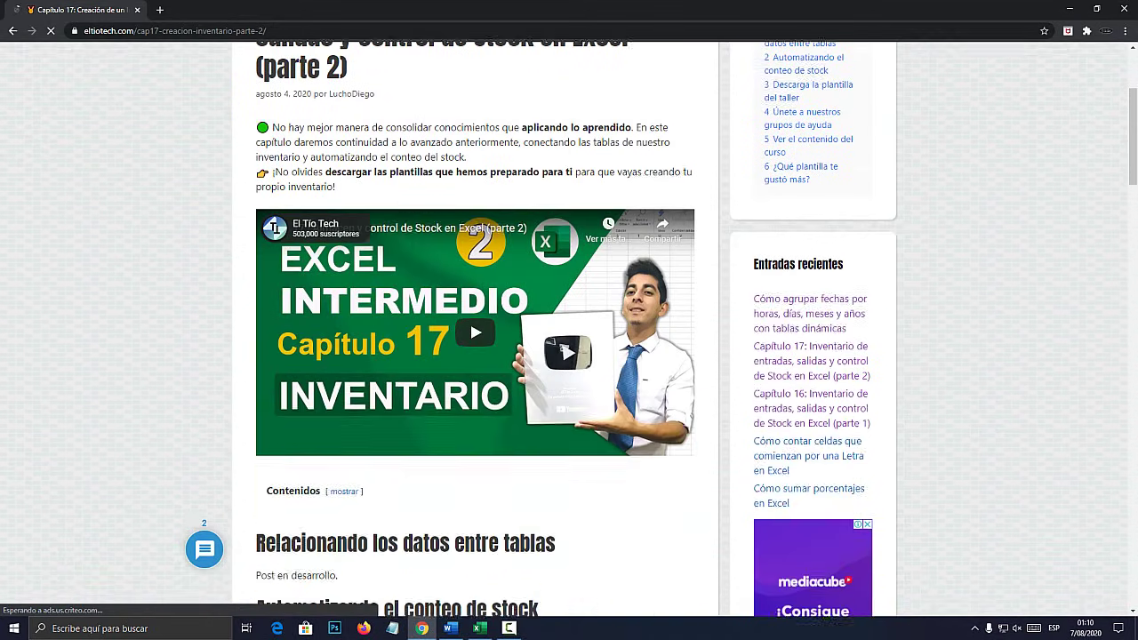
scroll(569, 329, down, 8)
scroll(569, 329, up, 3)
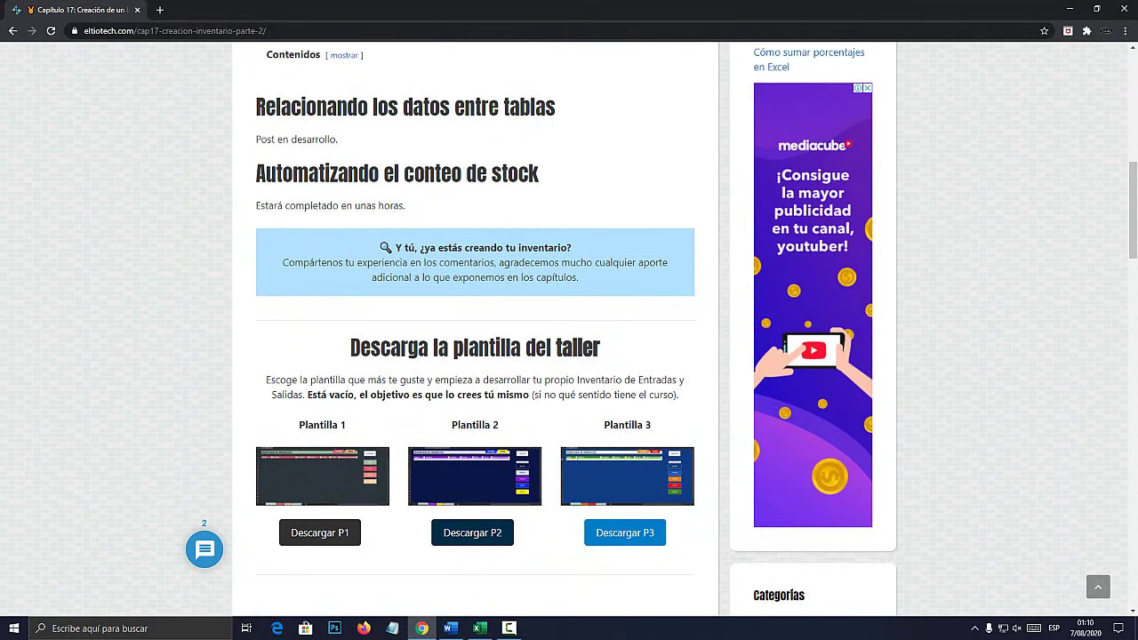
scroll(569, 329, up, 1)
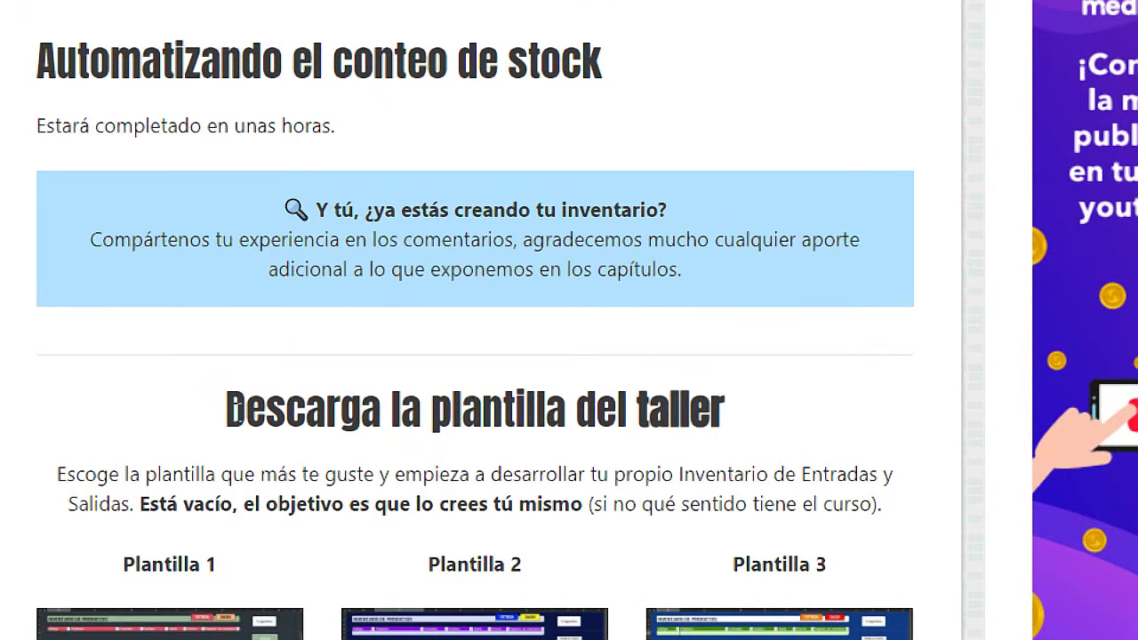
drag(229, 410, 711, 416)
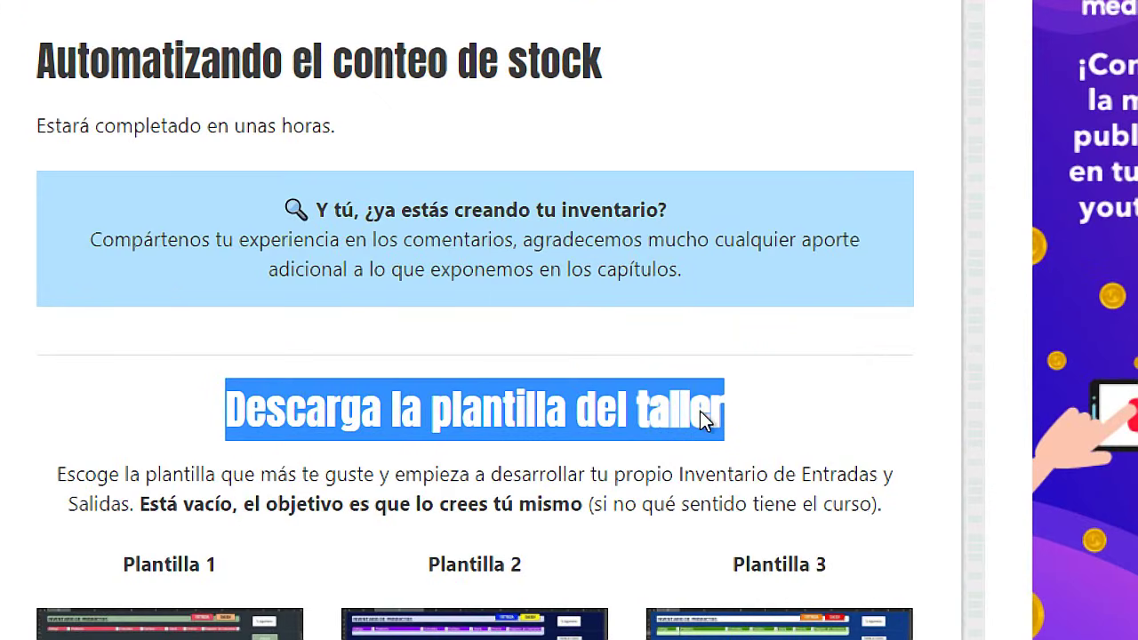
click(346, 473)
drag(240, 414, 711, 418)
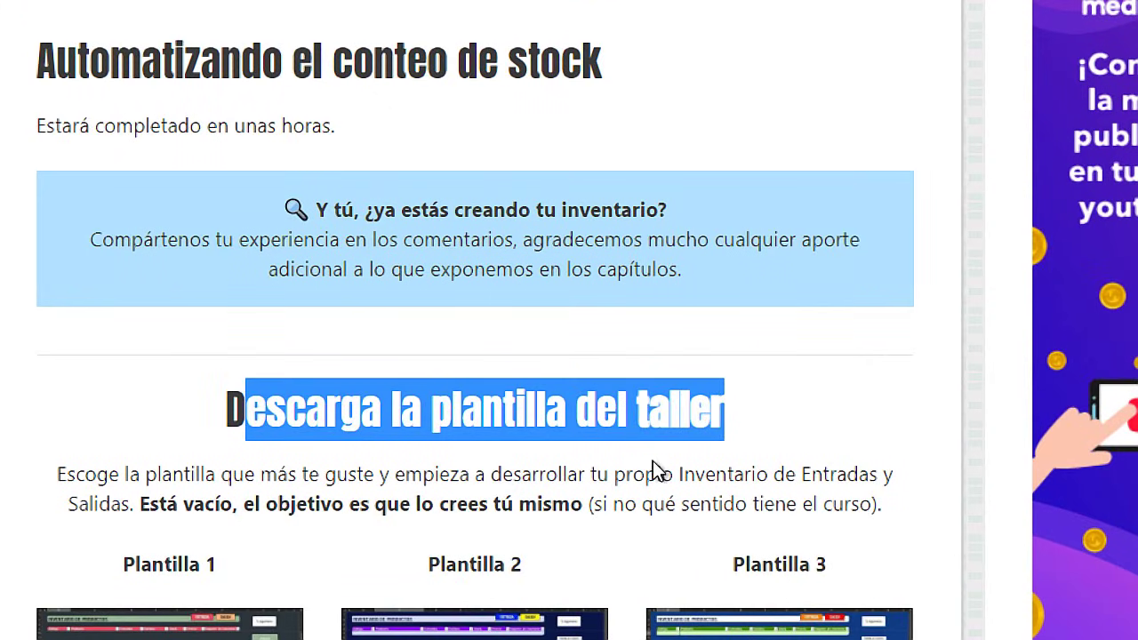
click(496, 479)
scroll(522, 480, down, 5)
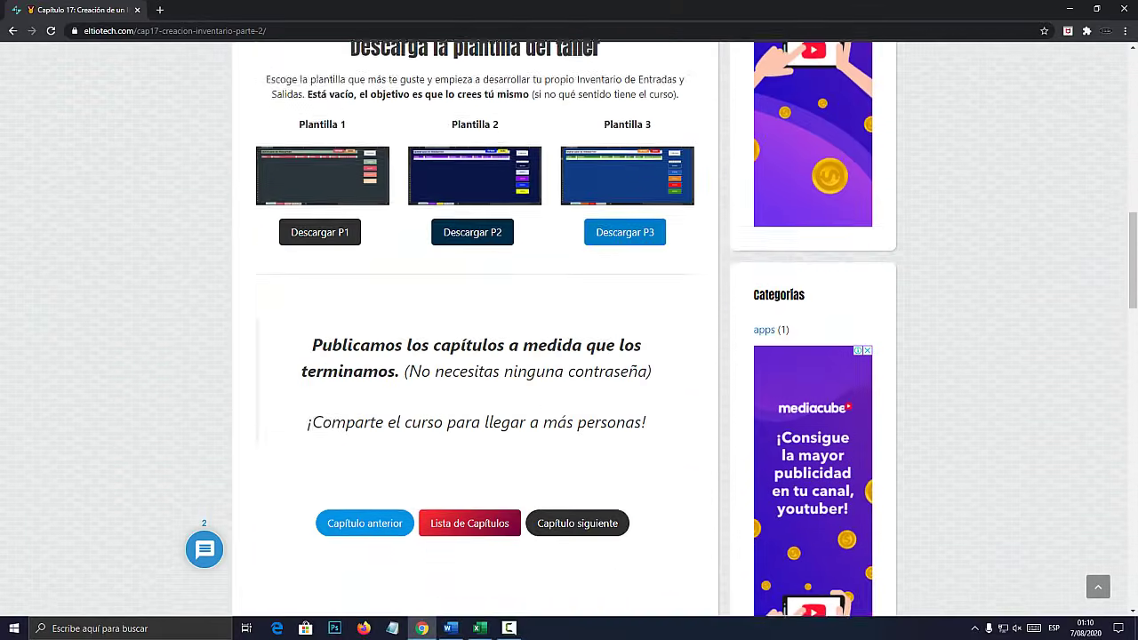
scroll(522, 480, down, 2)
scroll(521, 480, down, 2)
scroll(471, 187, up, 2)
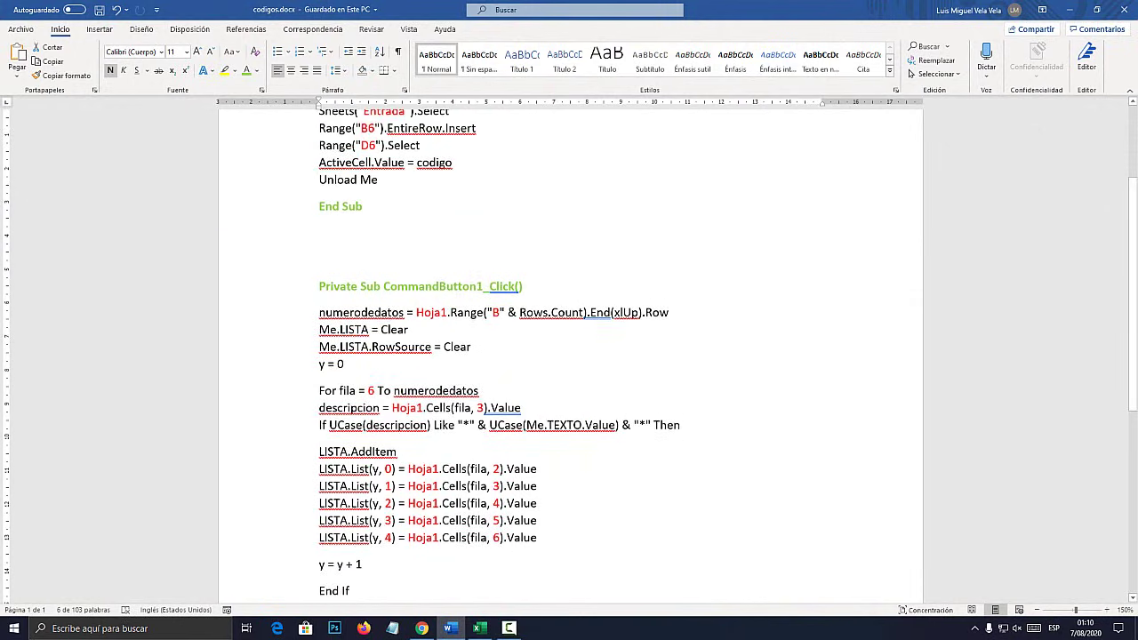
Scroll codigos.docx past LISTA_DblClick to show the CommandButton1_Click search loop
scroll(569, 355, down, 3)
scroll(569, 356, down, 2)
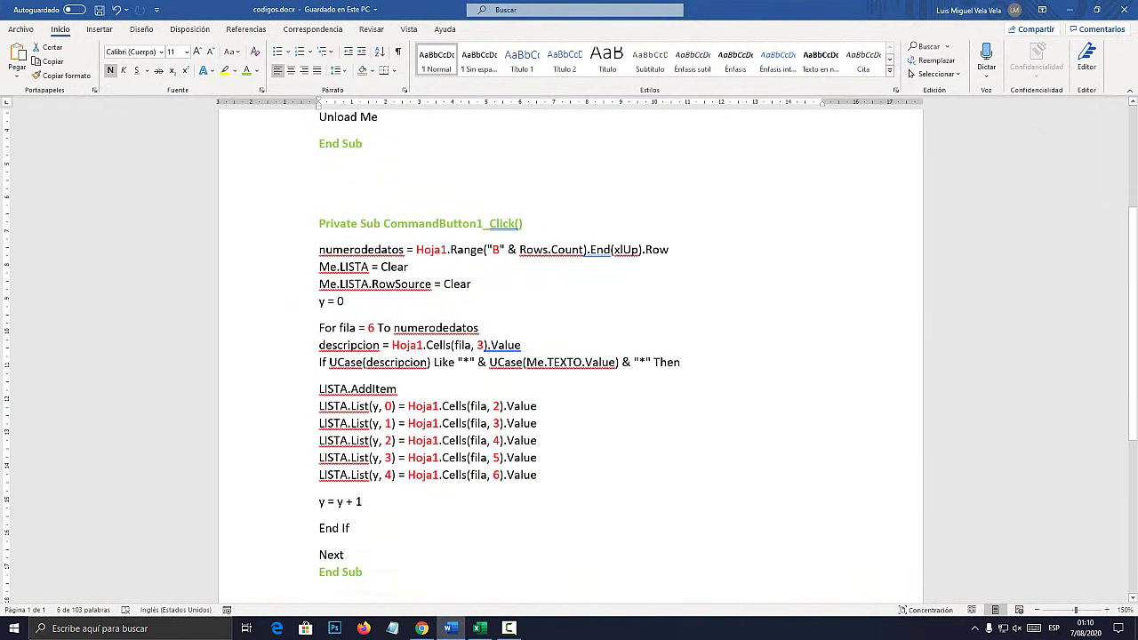
scroll(569, 355, down, 2)
scroll(568, 356, down, 4)
scroll(568, 356, up, 3)
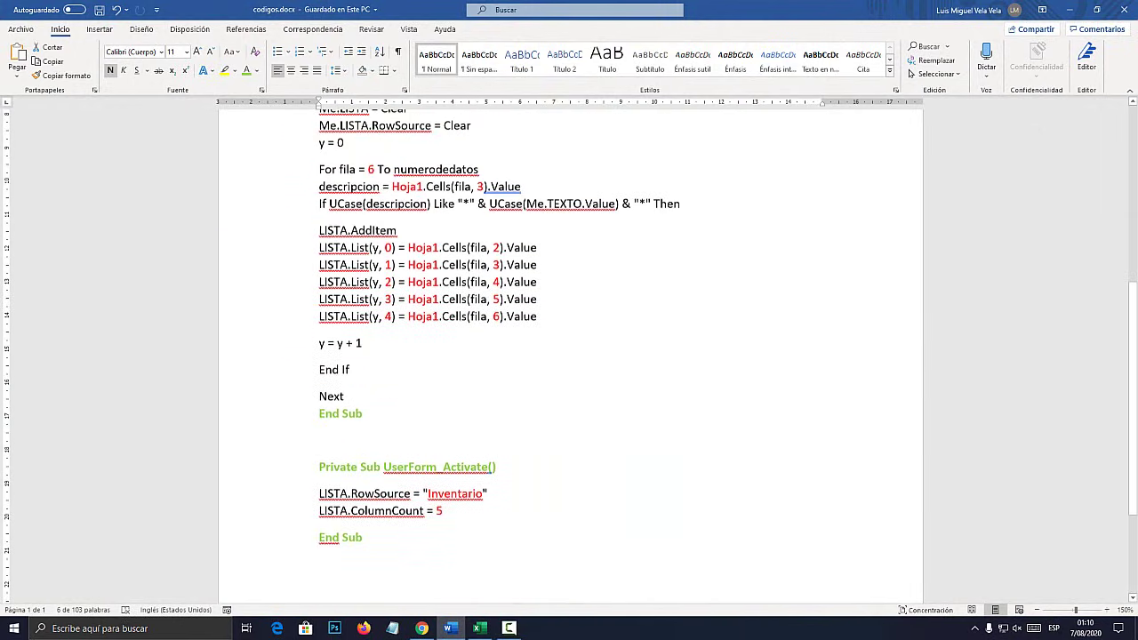
scroll(569, 355, up, 3)
scroll(569, 355, up, 2)
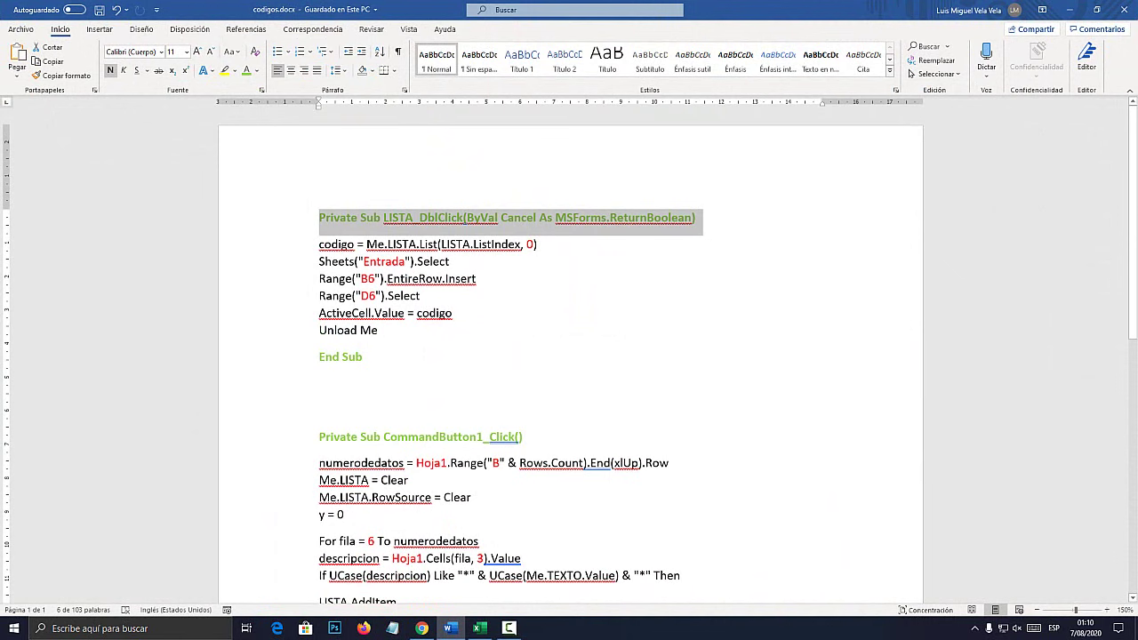
scroll(569, 356, down, 3)
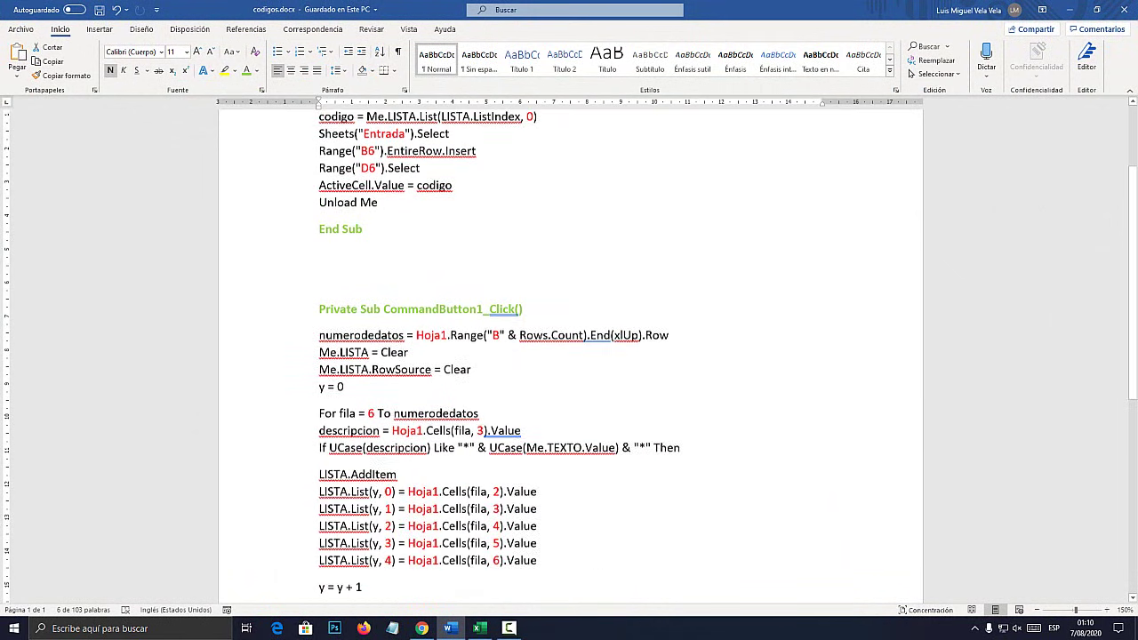
scroll(569, 355, down, 1)
scroll(569, 355, down, 3)
scroll(568, 355, up, 3)
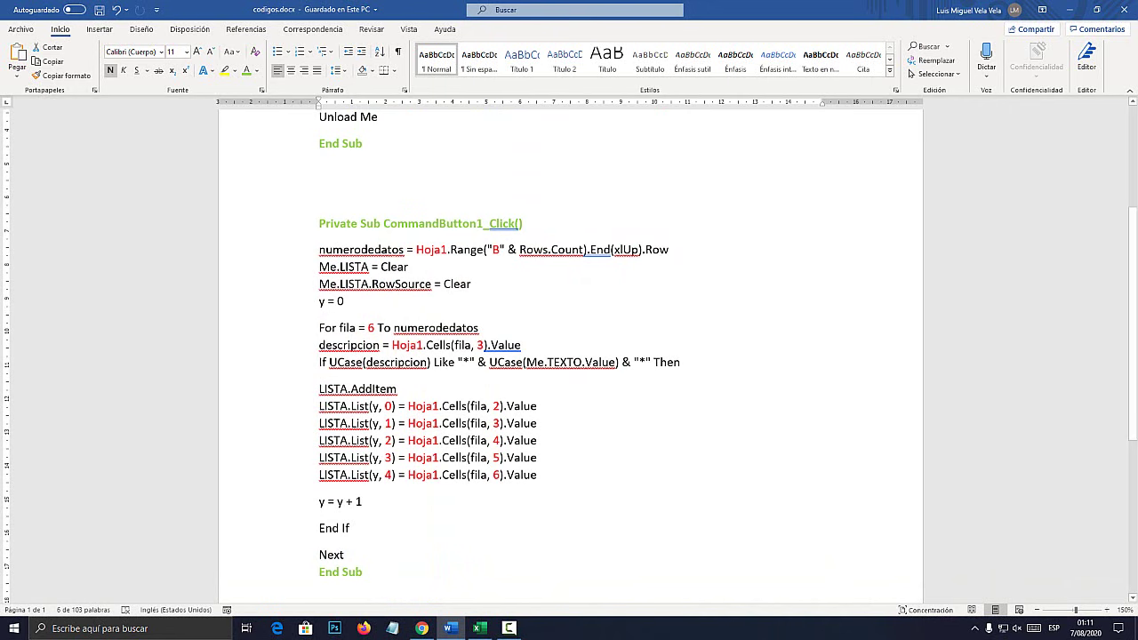
Switch from the Word code notes to the CURSO_INVENTARIO workbook in Excel
click(1068, 9)
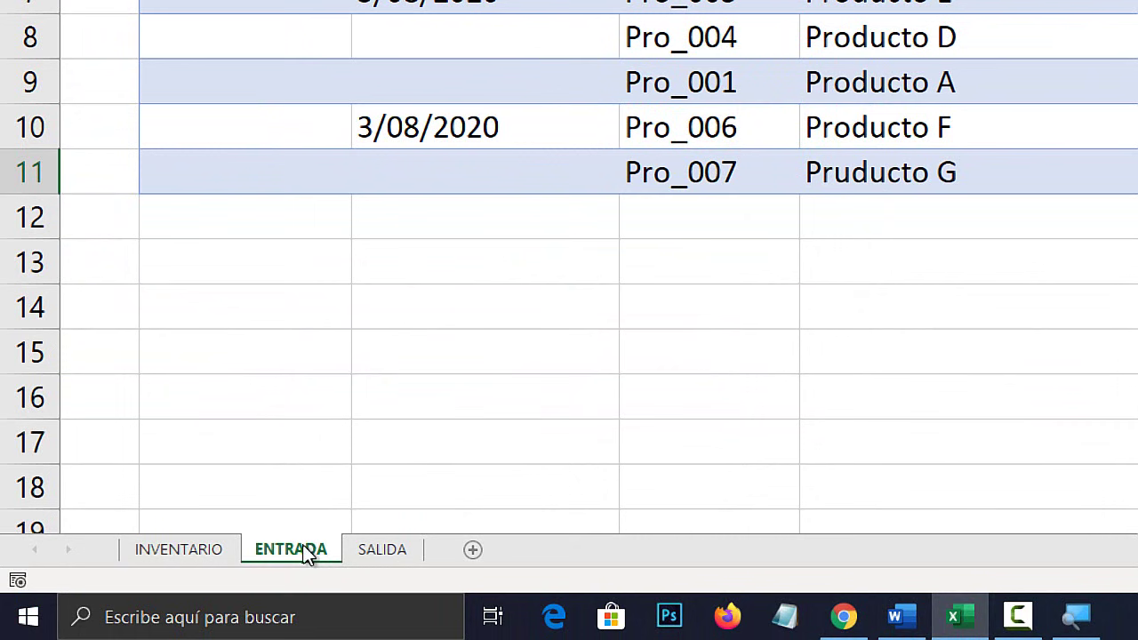
Browse the sheet tabs, then open the ENTRADA sheet's code with Ver código
click(164, 551)
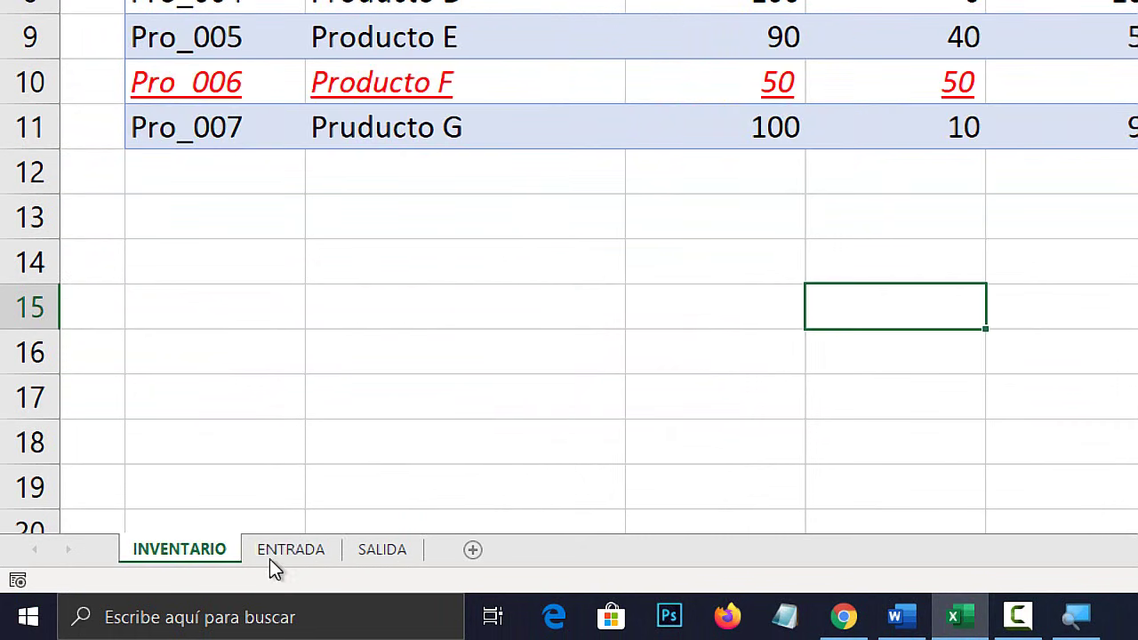
click(398, 551)
click(183, 549)
click(400, 549)
click(182, 549)
click(290, 550)
right_click(289, 555)
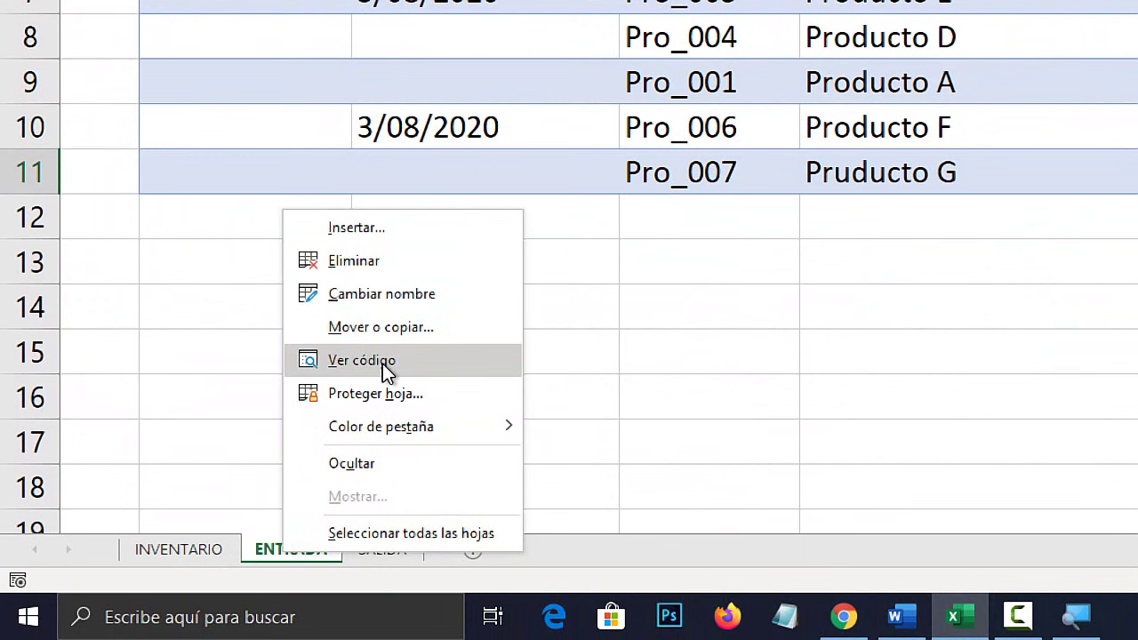
click(387, 371)
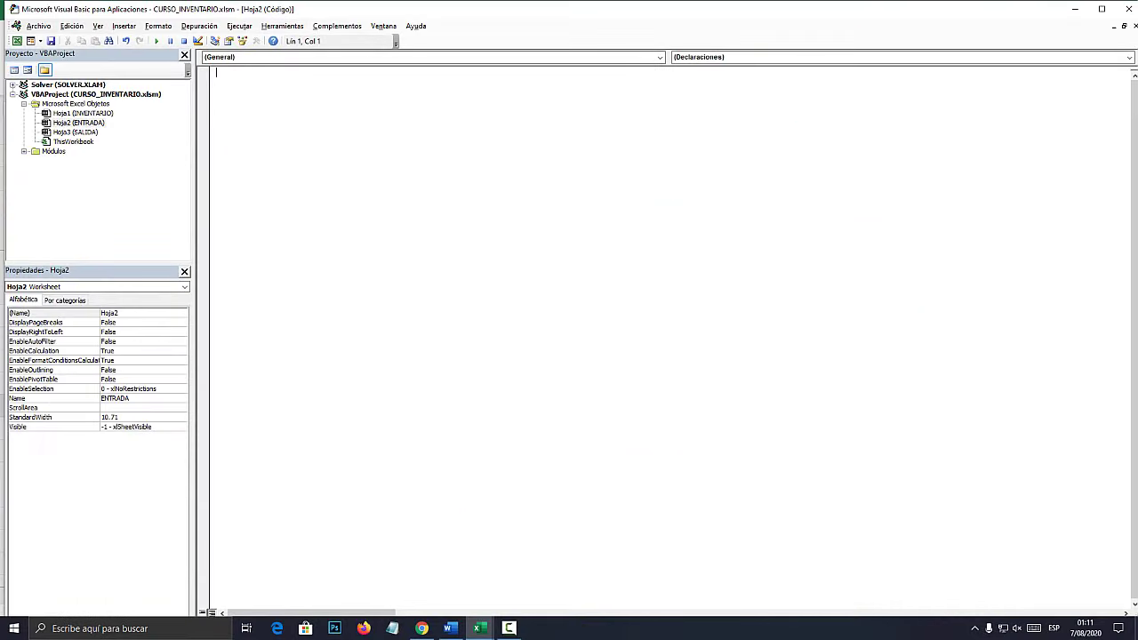
Restore the VBA editor to a window positioned over the workbook
drag(304, 9, 316, 34)
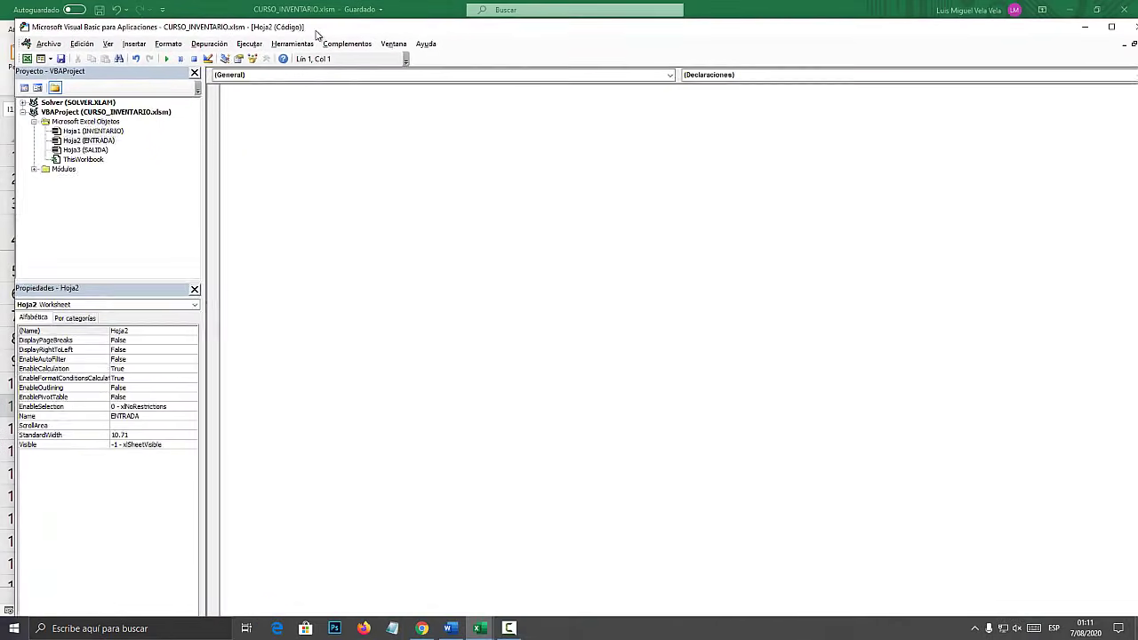
drag(316, 34, 318, 21)
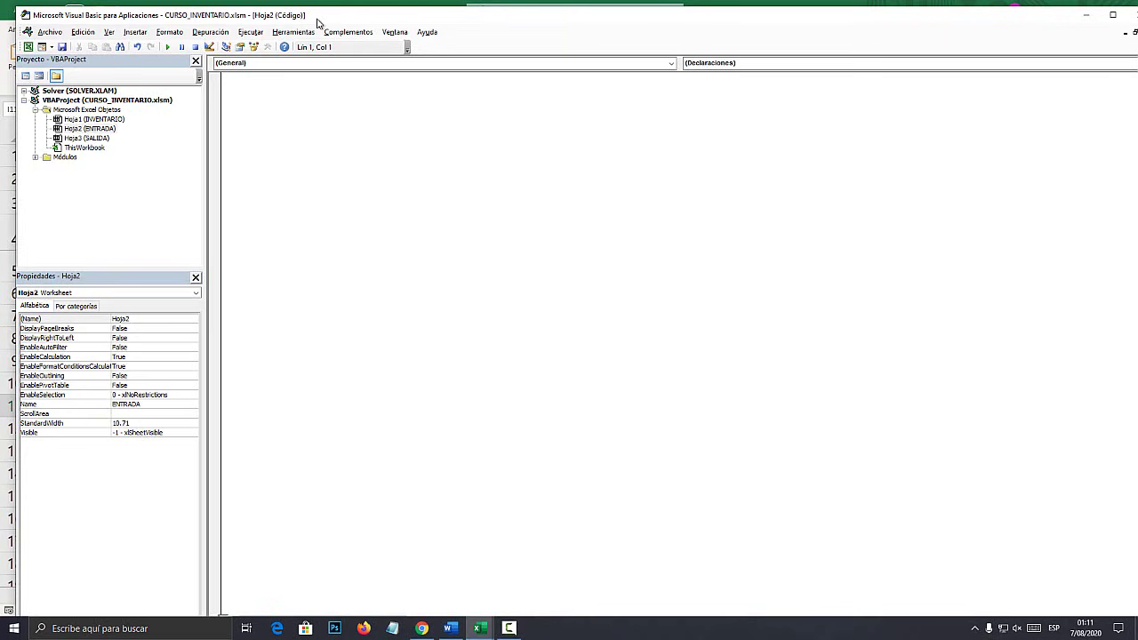
mouse_move(317, 21)
mouse_down()
mouse_move(363, 134)
mouse_move(311, 29)
mouse_up()
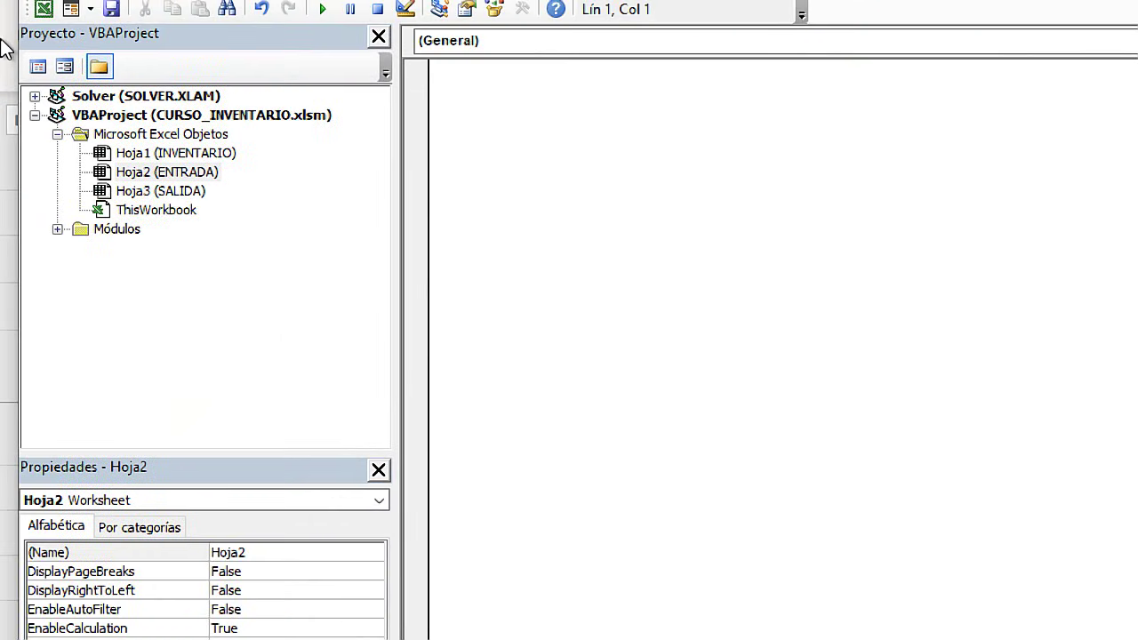
Go over the sheet objects and ThisWorkbook listed in the Project Explorer
click(160, 169)
click(165, 186)
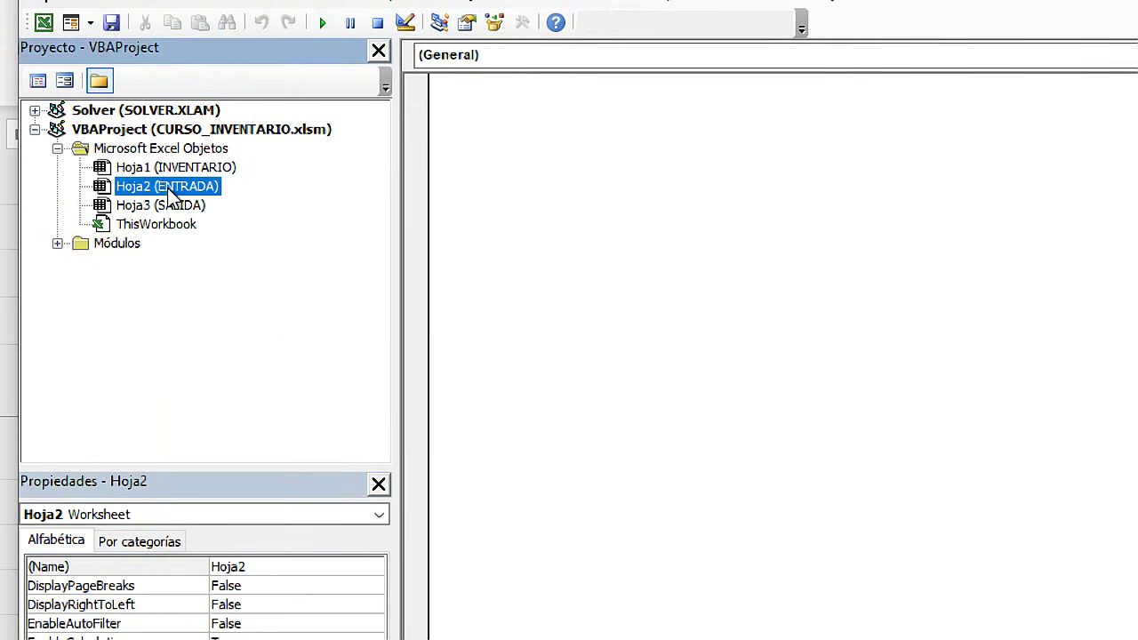
click(169, 205)
click(169, 224)
click(169, 185)
click(167, 167)
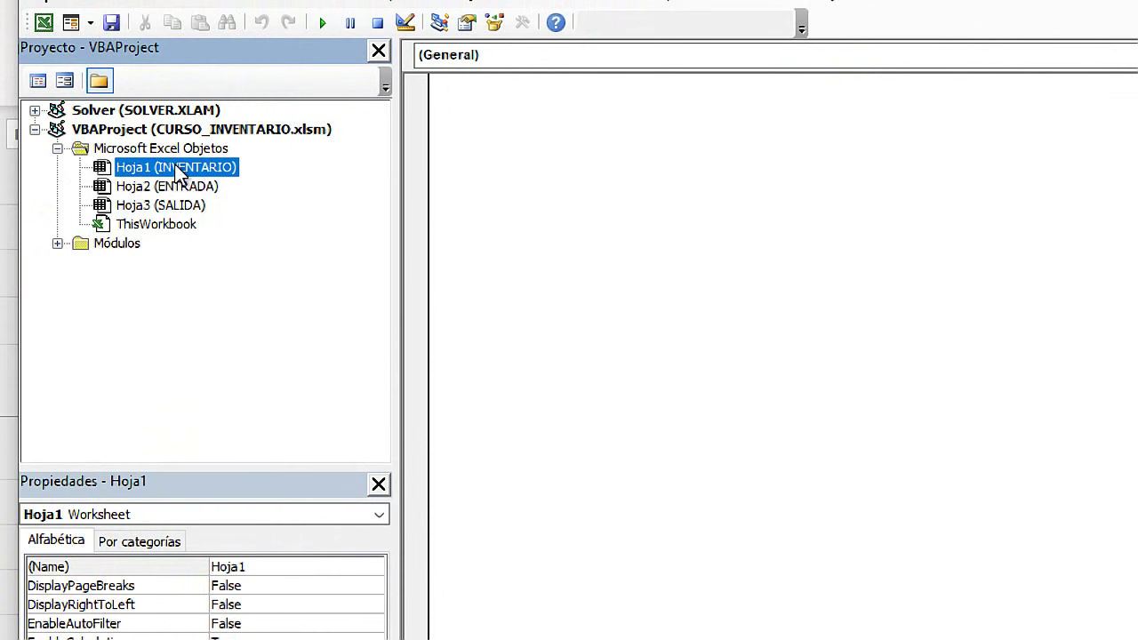
click(166, 224)
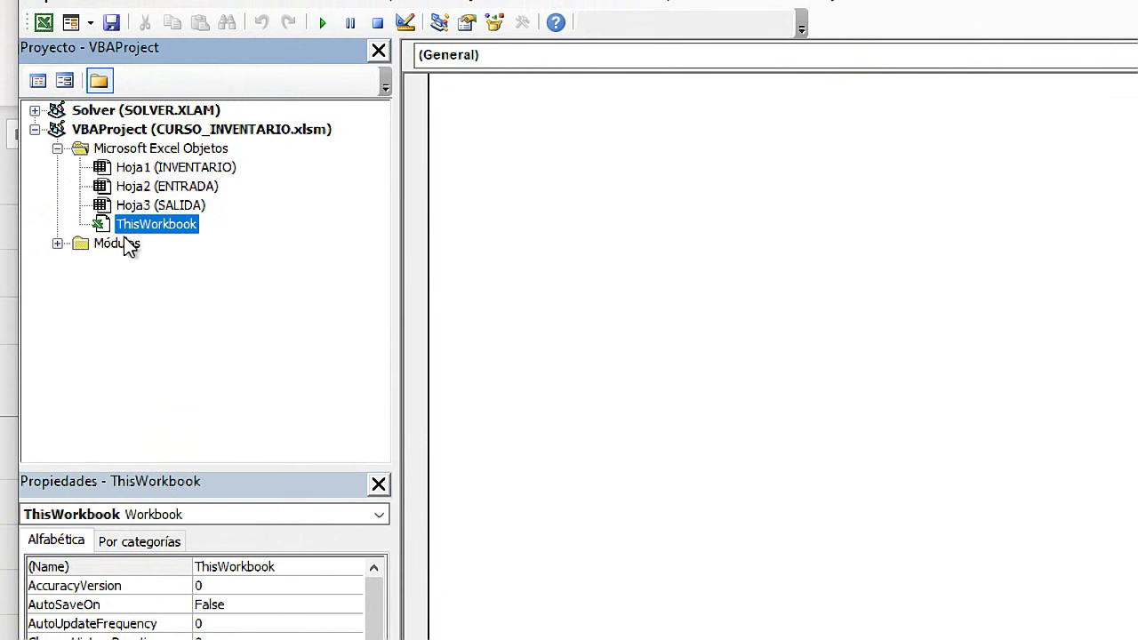
Expand the Módulos folder and open Módulo1's code window
click(111, 245)
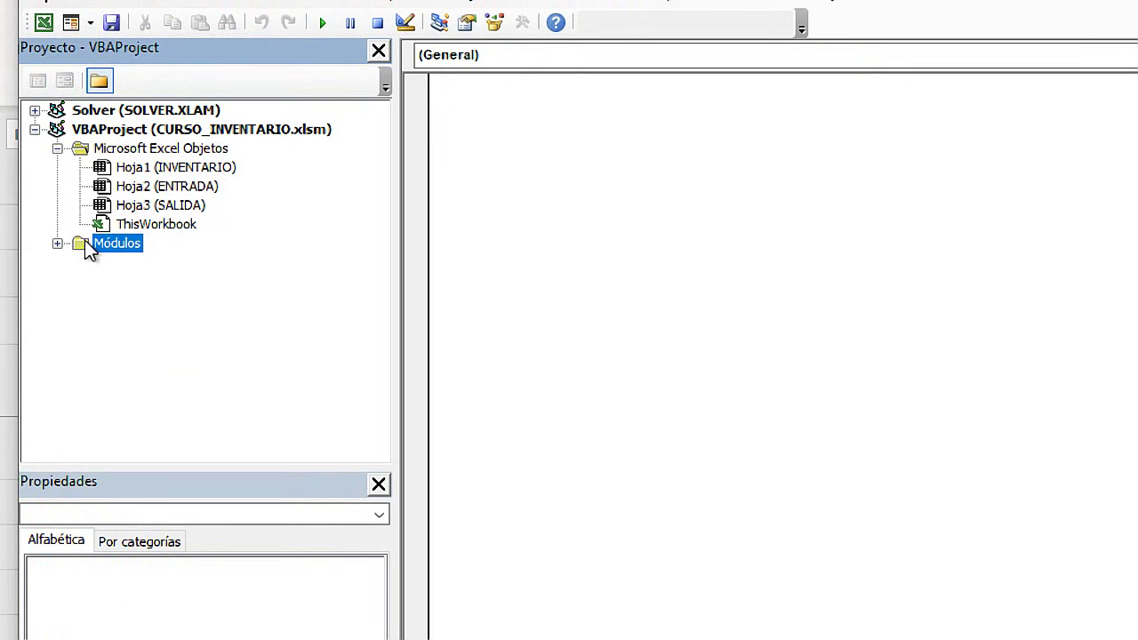
click(56, 244)
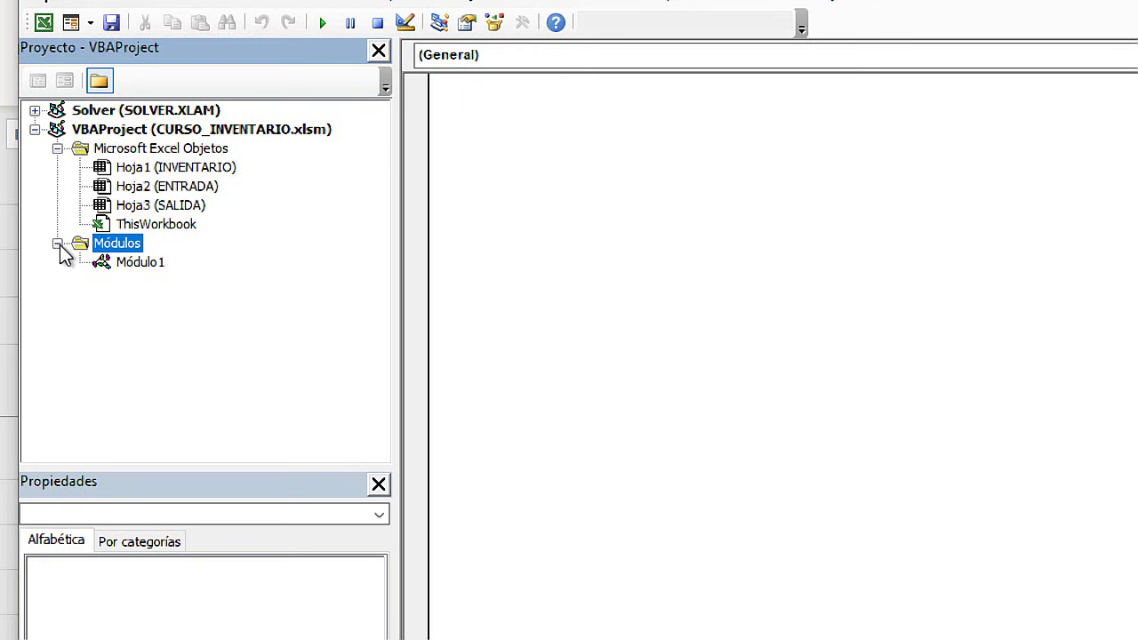
click(145, 266)
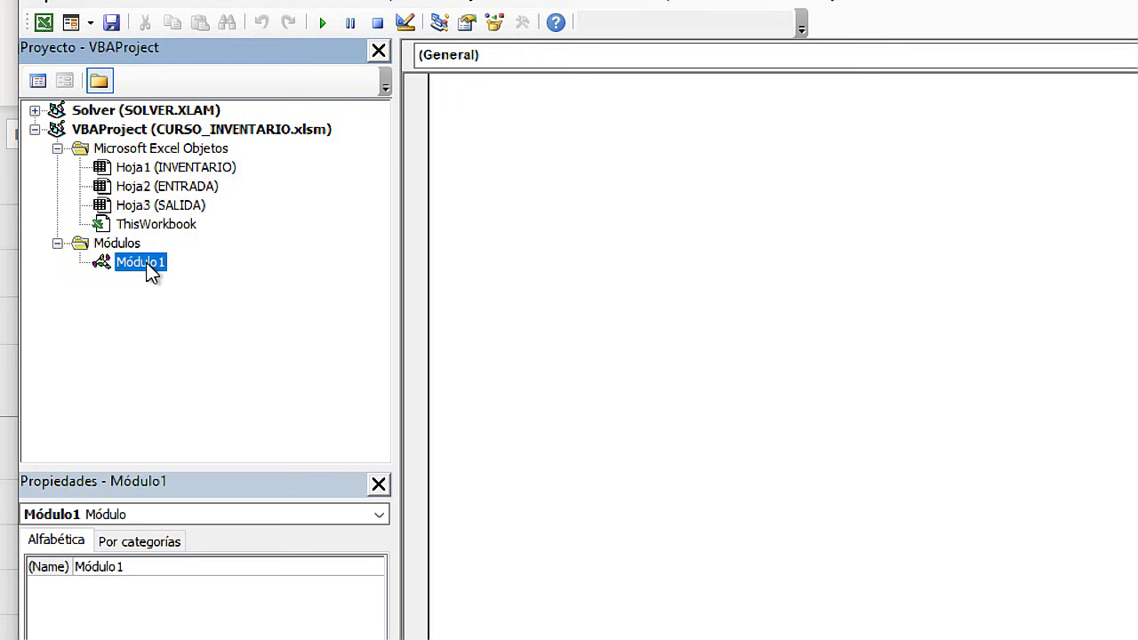
double_click(155, 264)
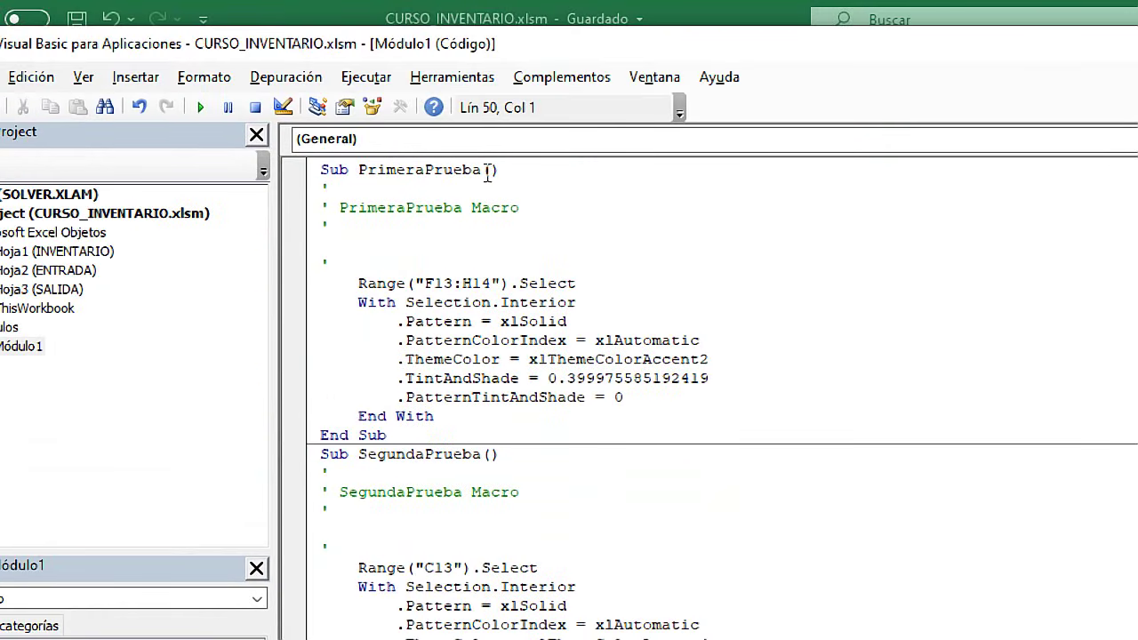
Review the PrimeraPrueba, SegundaPrueba and ir_salida macros, adding a blank line after the SALIDA line
drag(487, 172, 359, 169)
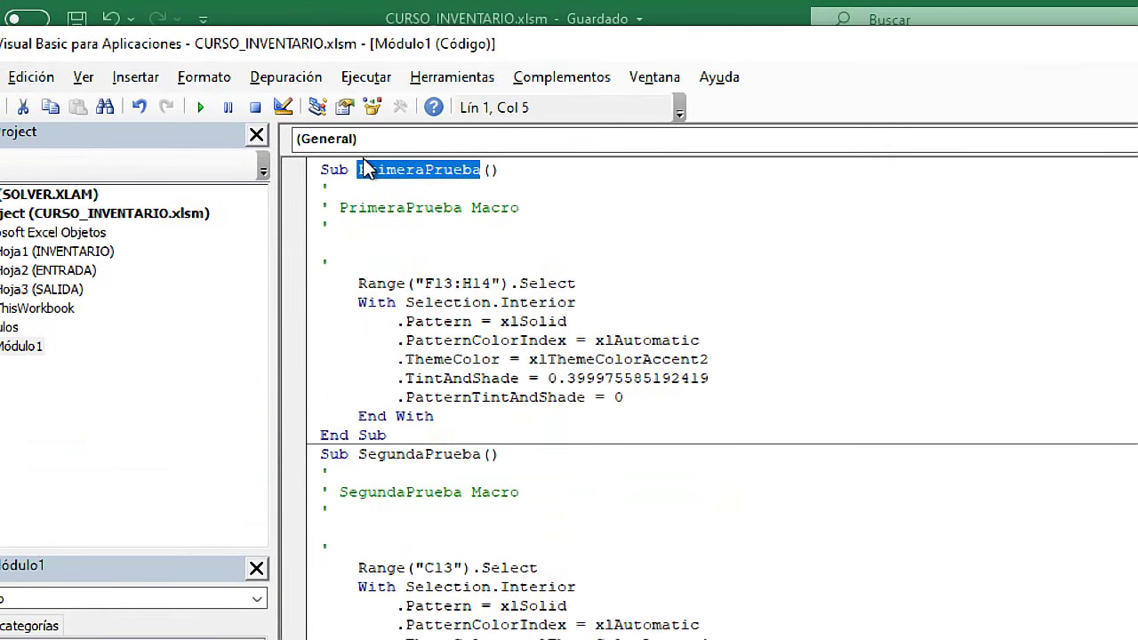
drag(481, 454, 359, 454)
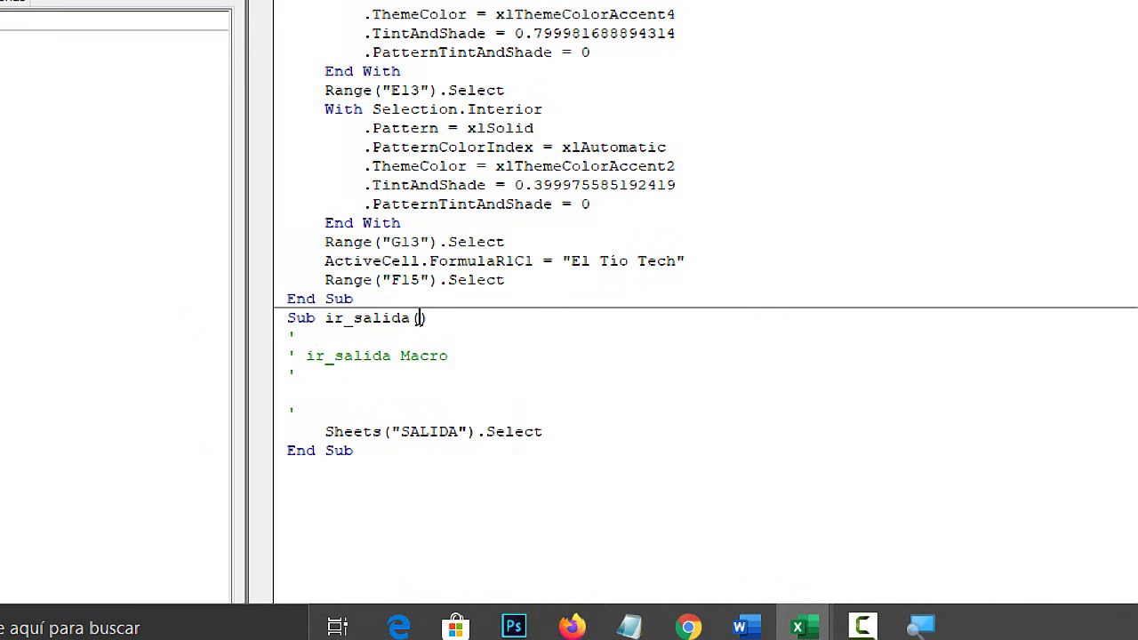
drag(409, 317, 325, 317)
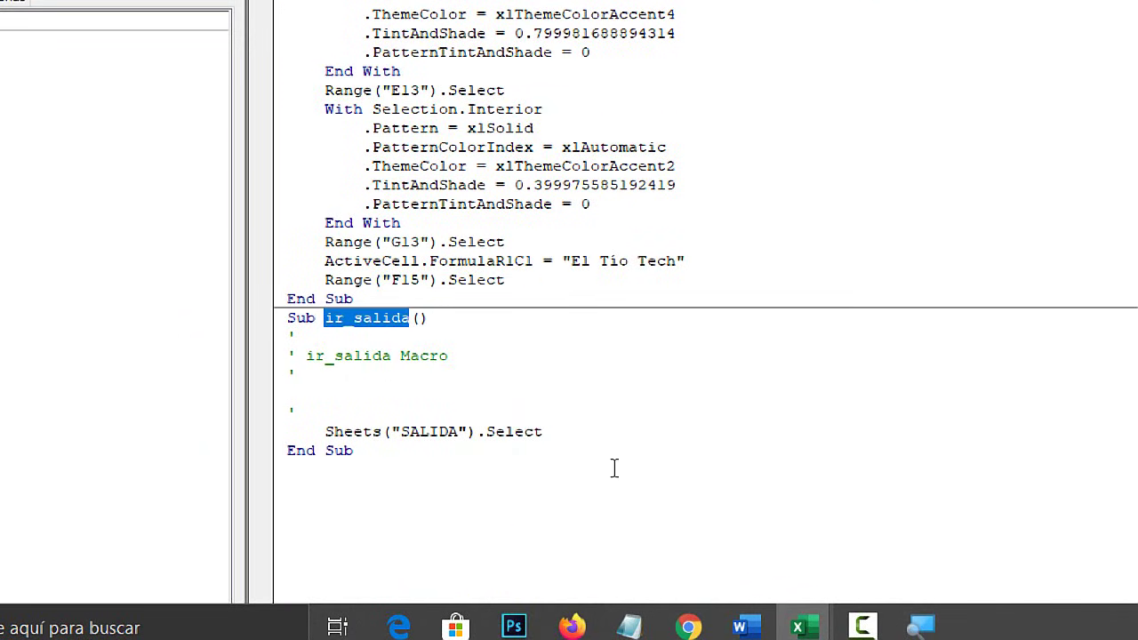
drag(543, 431, 326, 431)
click(586, 433)
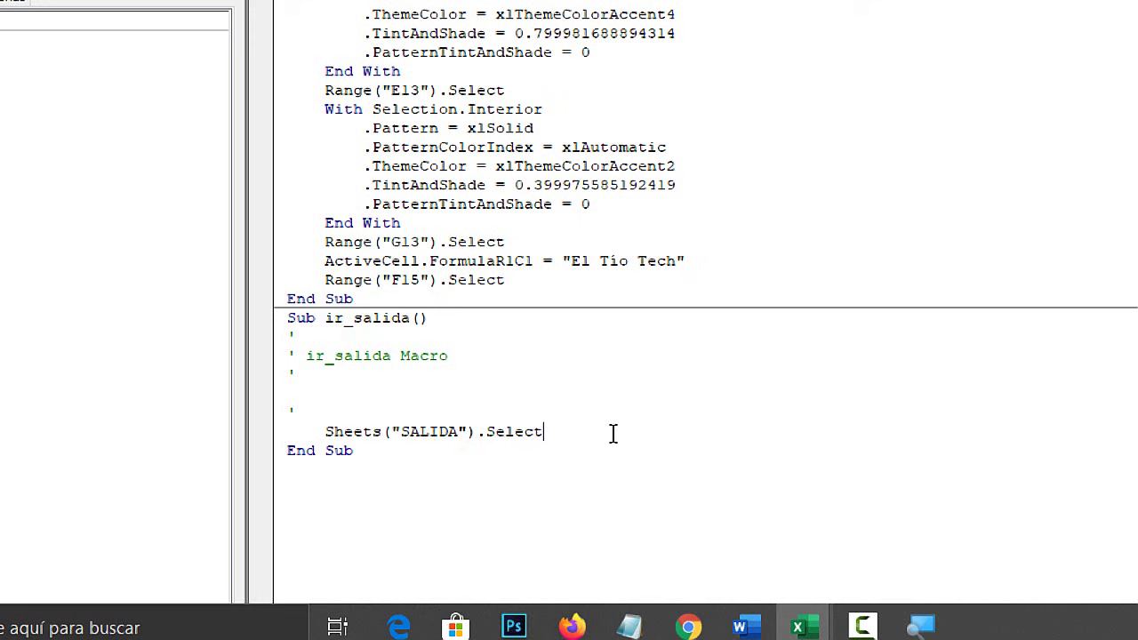
key(Return)
mouse_move(558, 430)
mouse_down()
mouse_move(350, 414)
mouse_move(327, 433)
mouse_up()
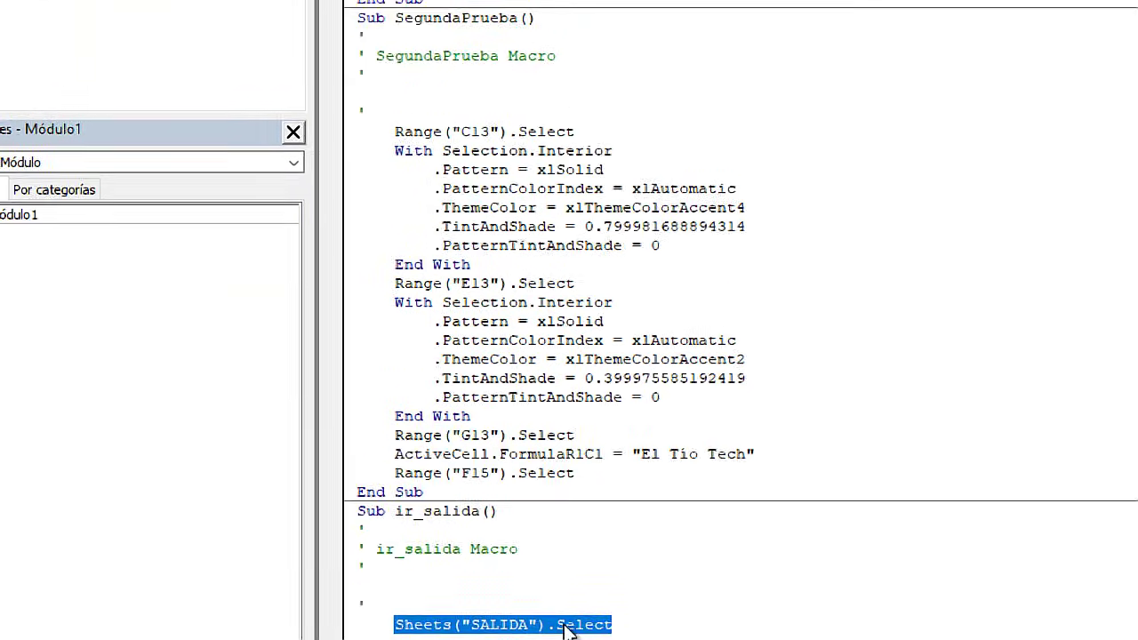
Select the whole PrimeraPrueba macro and delete it
click(589, 449)
mouse_move(588, 449)
mouse_down()
mouse_move(349, 40)
mouse_move(348, 59)
mouse_up()
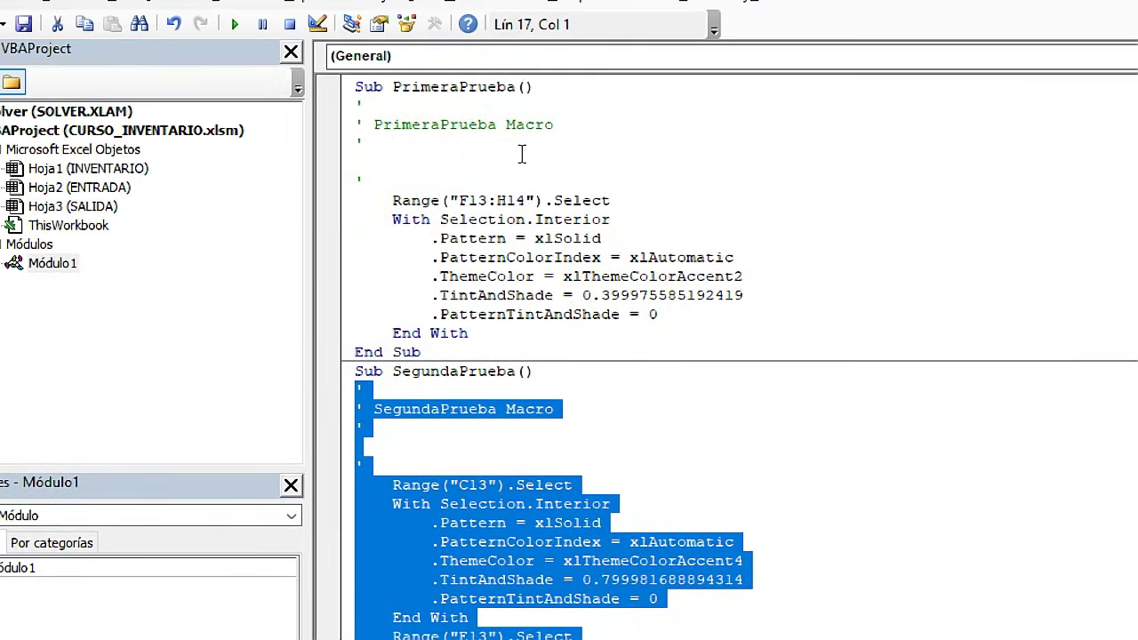
click(469, 317)
drag(471, 352, 358, 160)
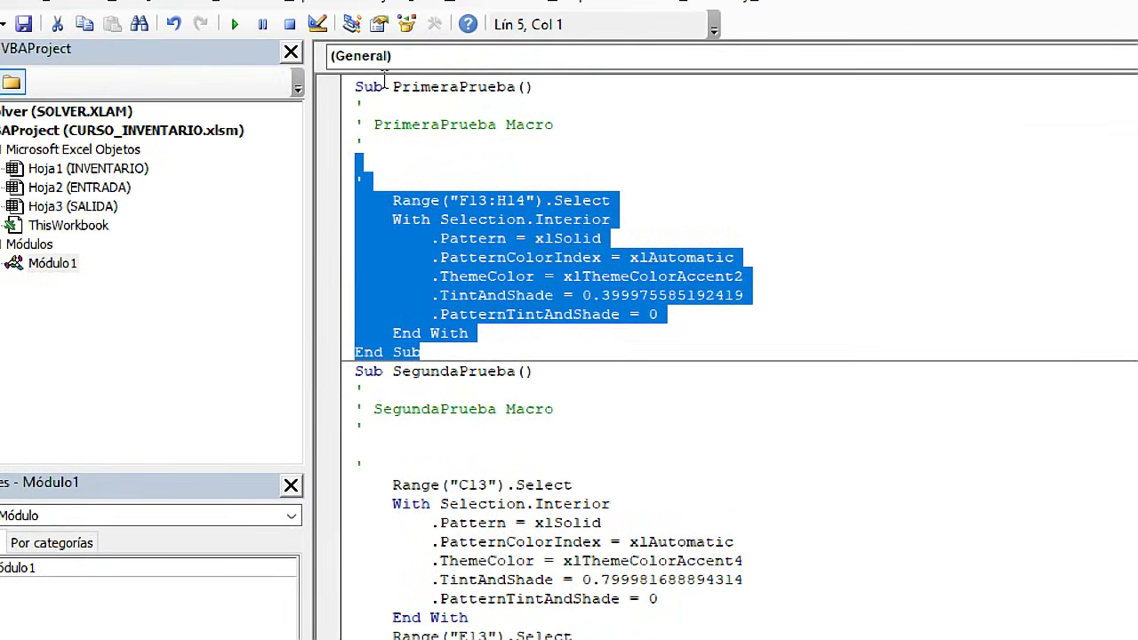
drag(356, 85, 522, 346)
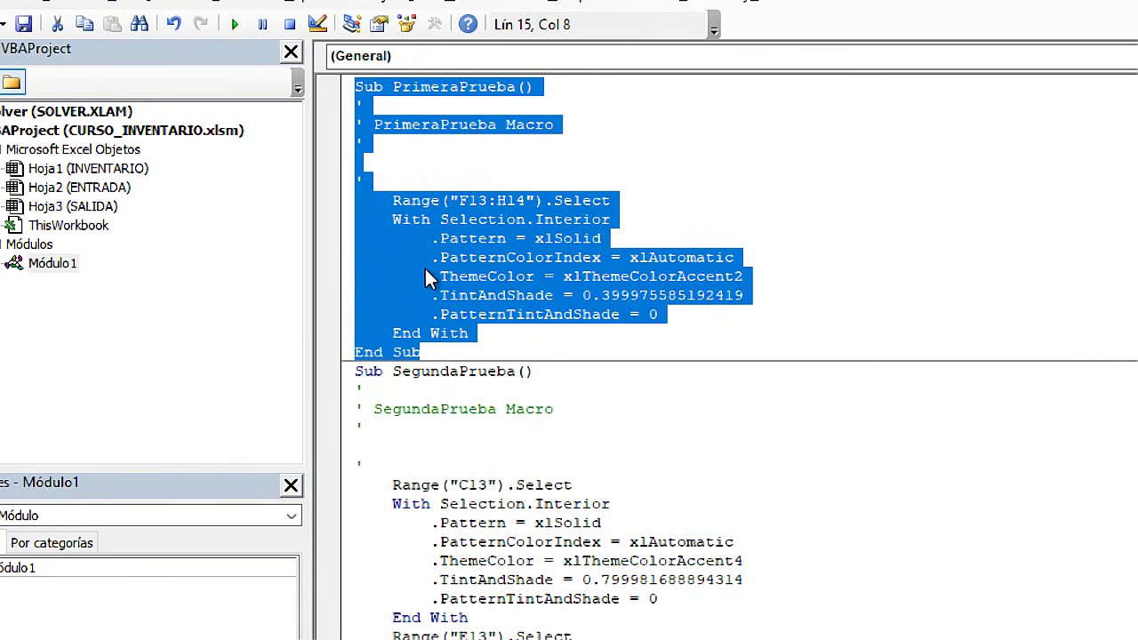
key(Delete)
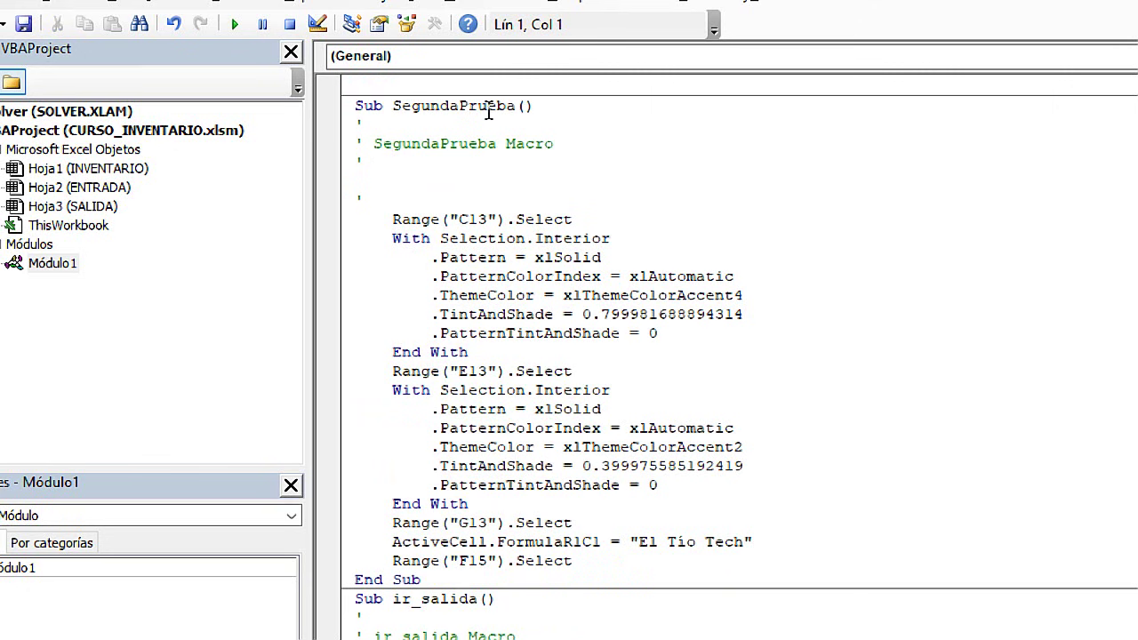
Select the SegundaPrueba macro from Sub to End Sub and delete it
mouse_move(393, 105)
mouse_down()
mouse_move(355, 105)
mouse_move(377, 107)
mouse_up()
double_click(377, 105)
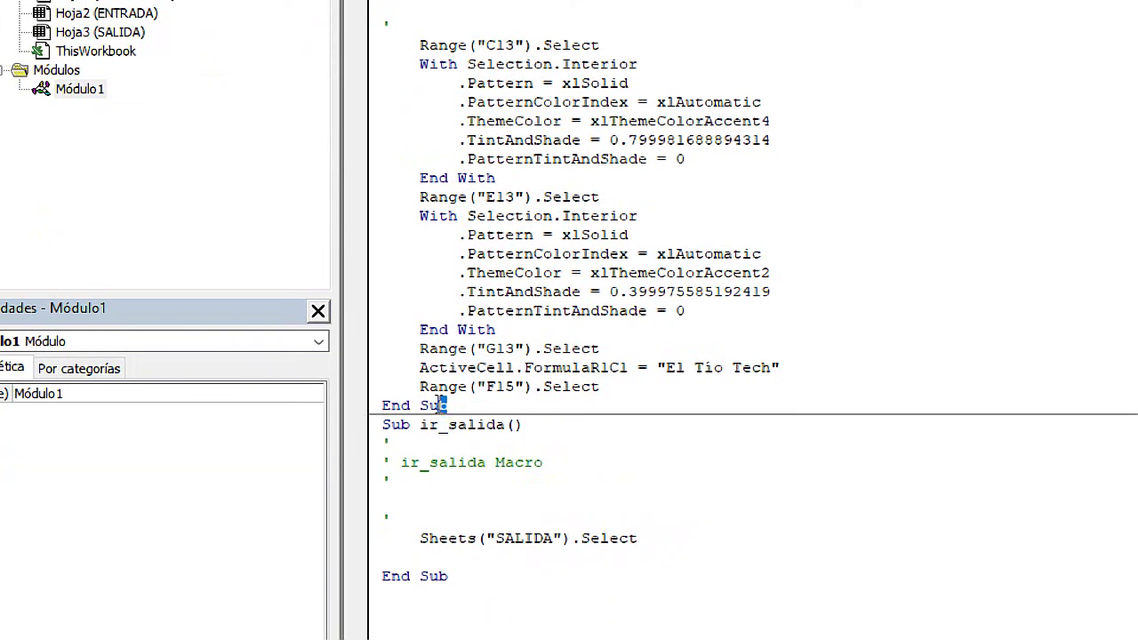
drag(447, 407, 362, 411)
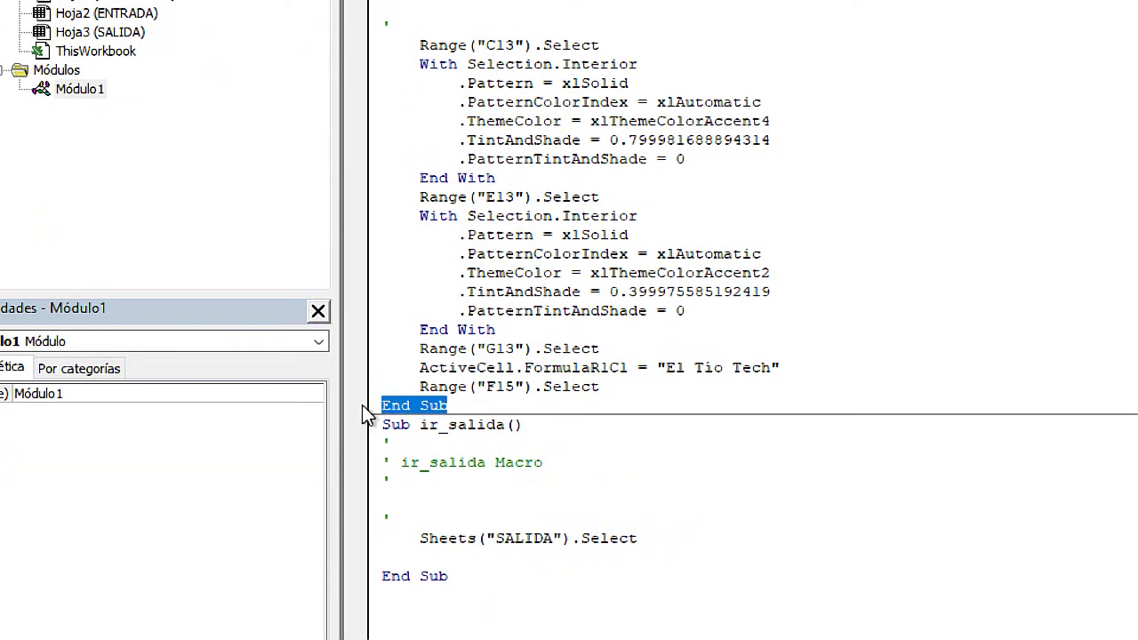
click(462, 407)
drag(476, 406, 367, 408)
click(462, 405)
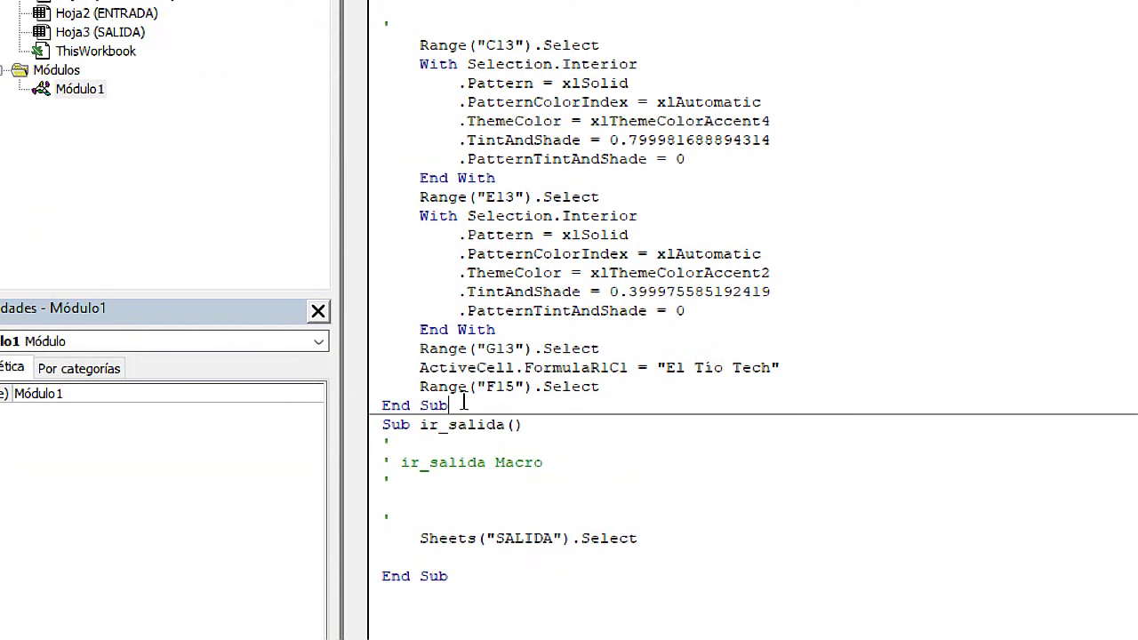
drag(569, 177, 351, 190)
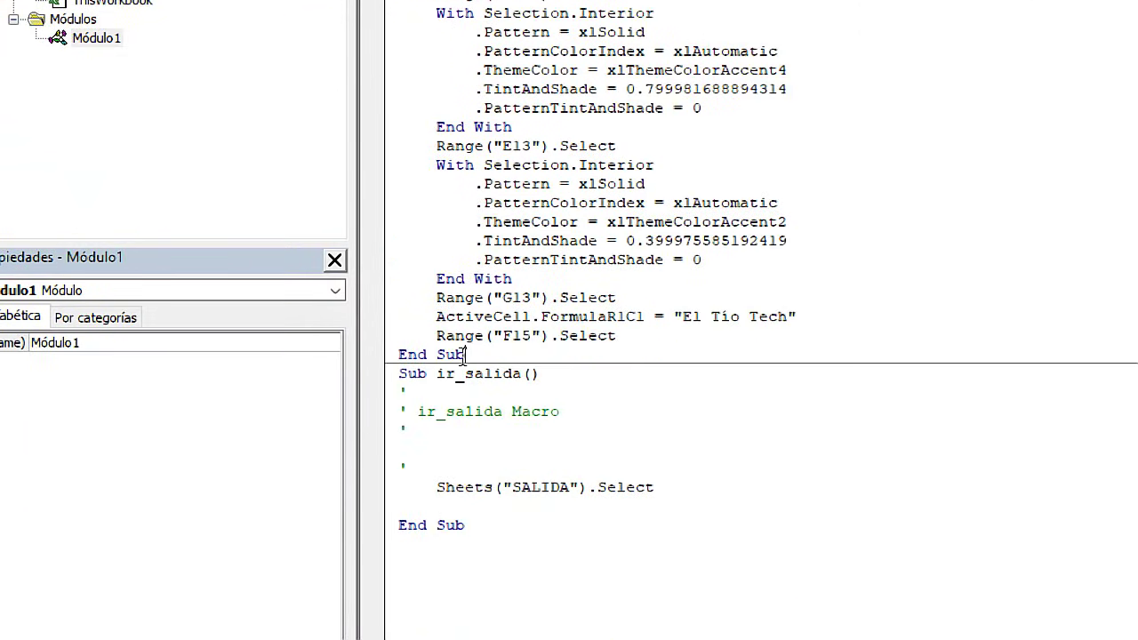
key(shift+Home)
click(548, 298)
key(ctrl+shift+Home)
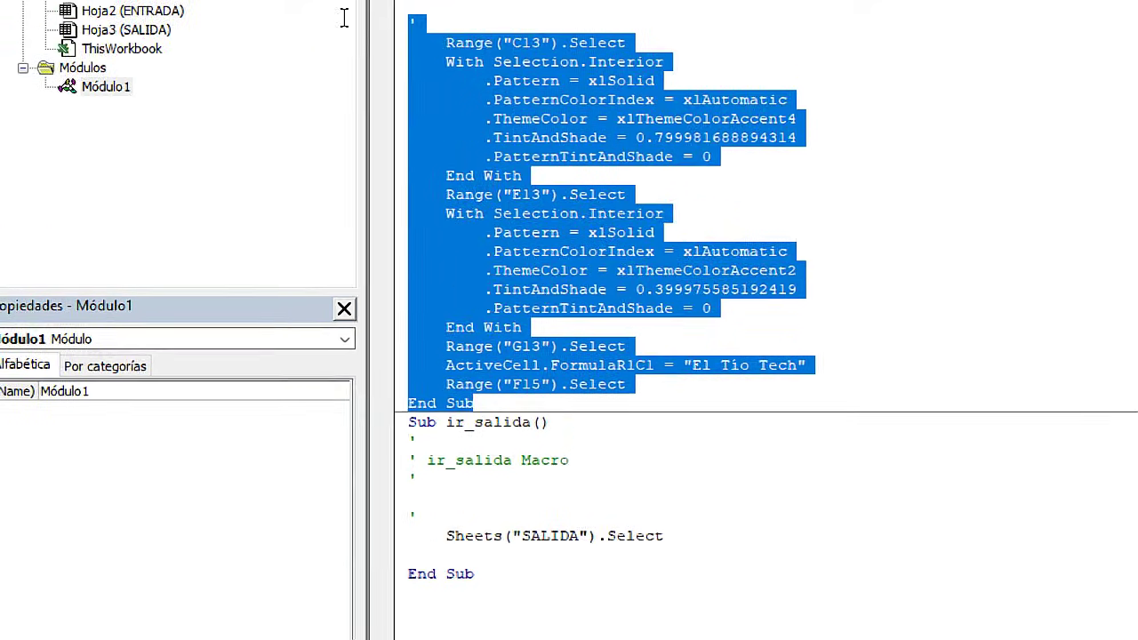
key(Delete)
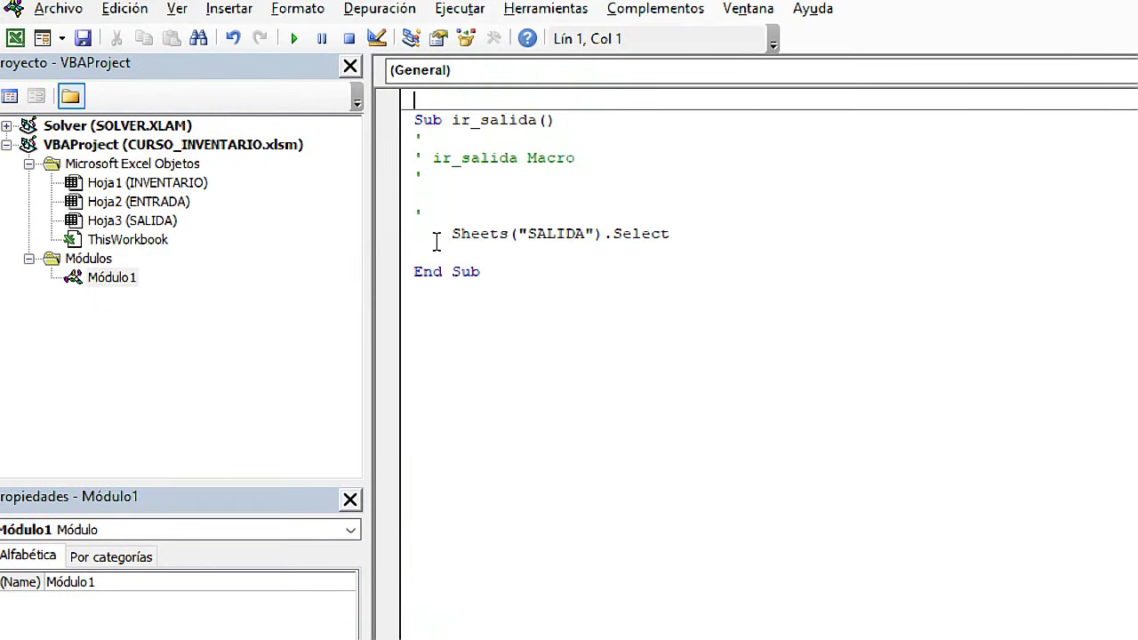
Review the ir_salida macro, then maximize the VBA editor window
drag(536, 119, 452, 119)
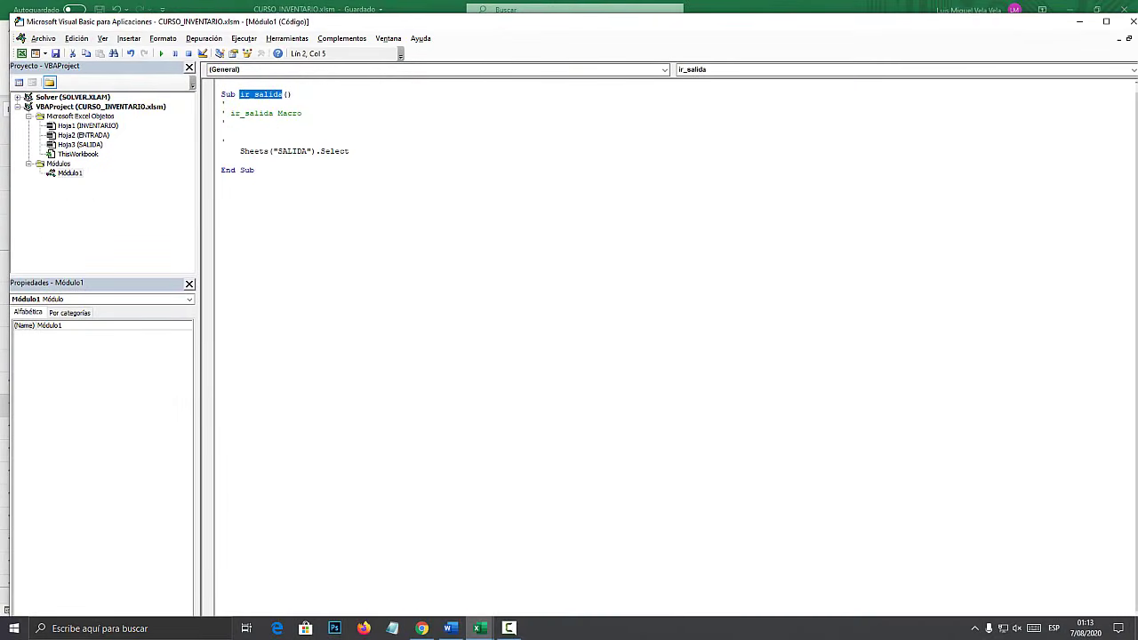
drag(198, 20, 286, 80)
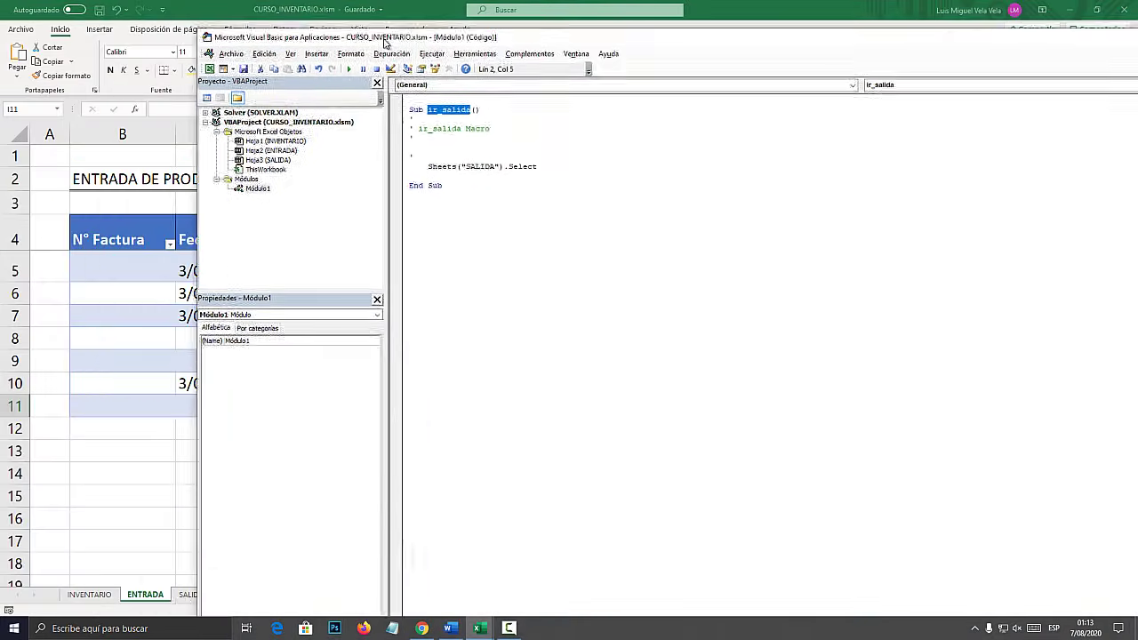
drag(286, 80, 261, 42)
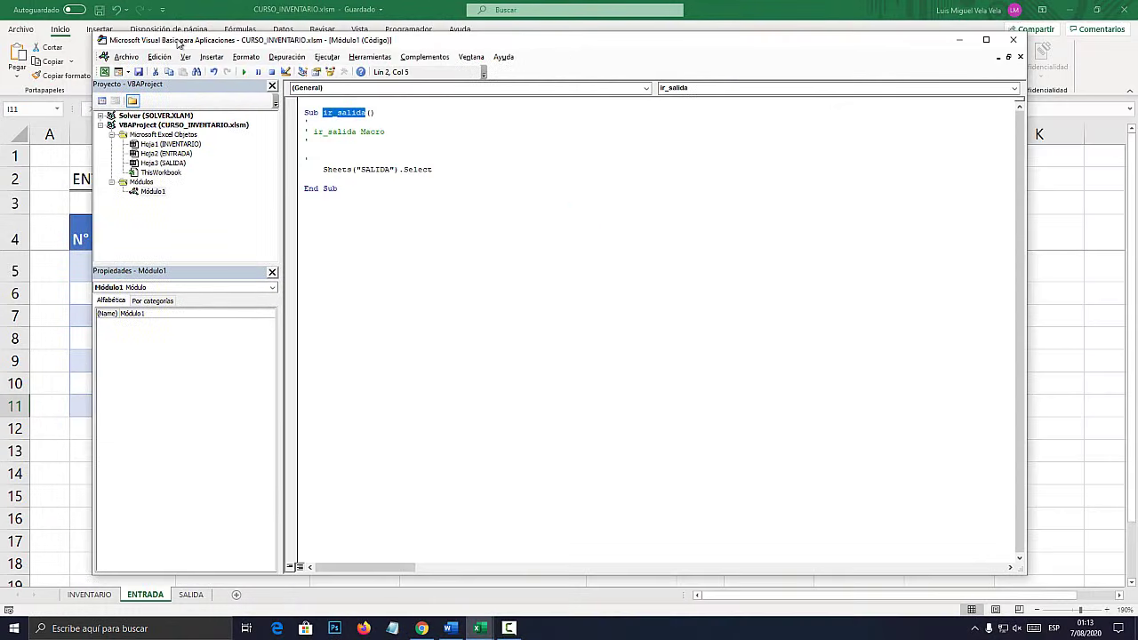
mouse_move(76, 33)
mouse_down()
mouse_move(229, 71)
mouse_move(193, 61)
mouse_up()
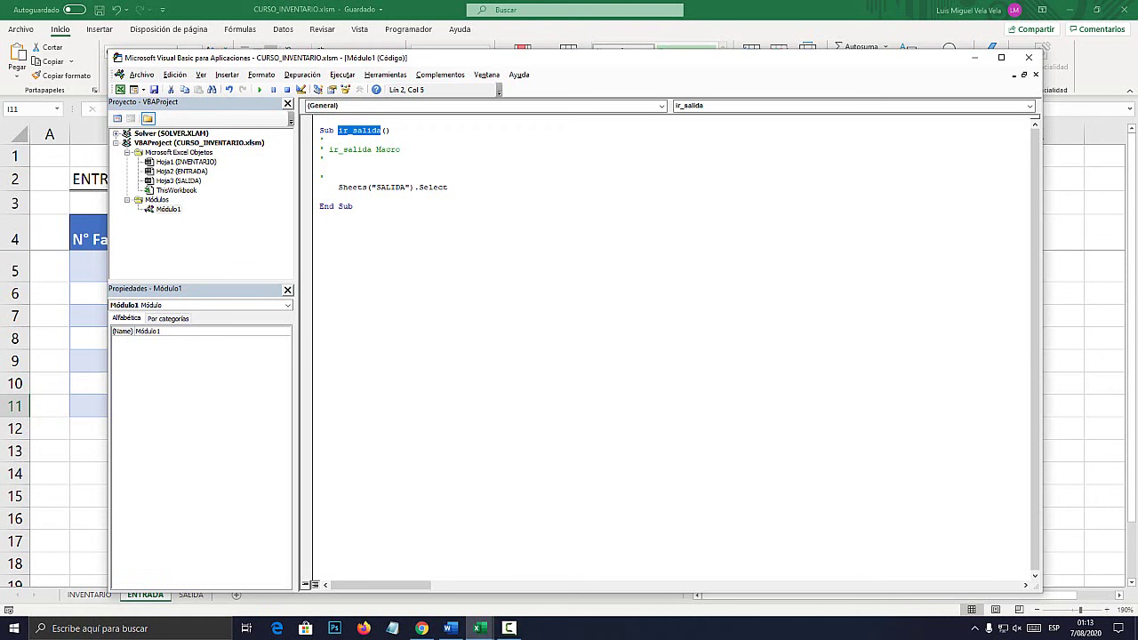
double_click(193, 57)
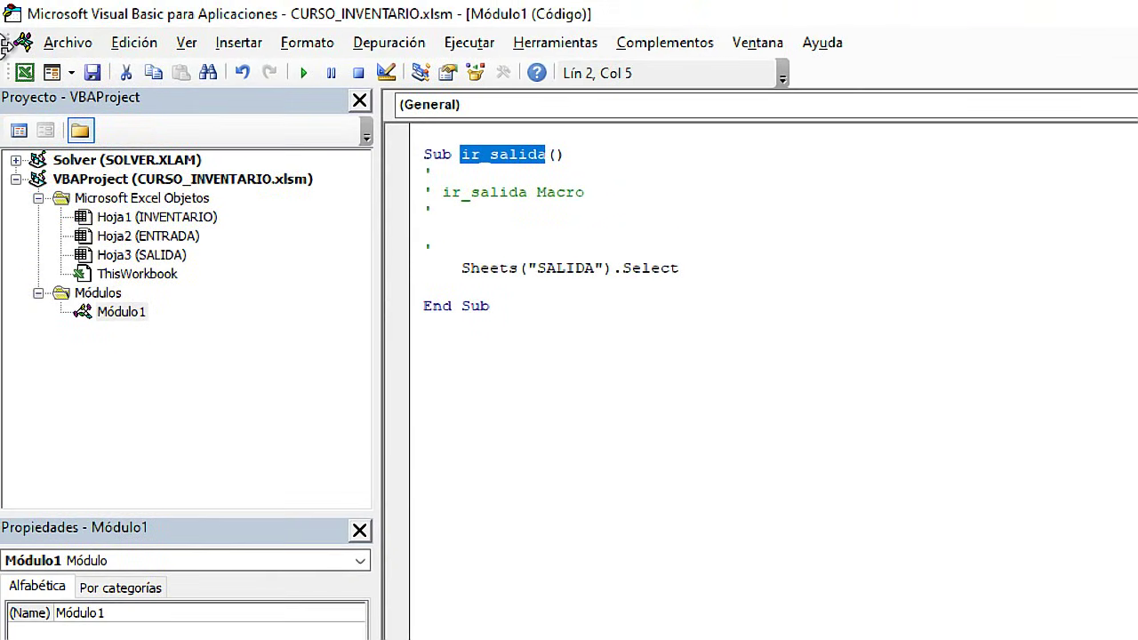
Show the Insert UserForm dropdown list of items to insert
click(69, 44)
click(71, 46)
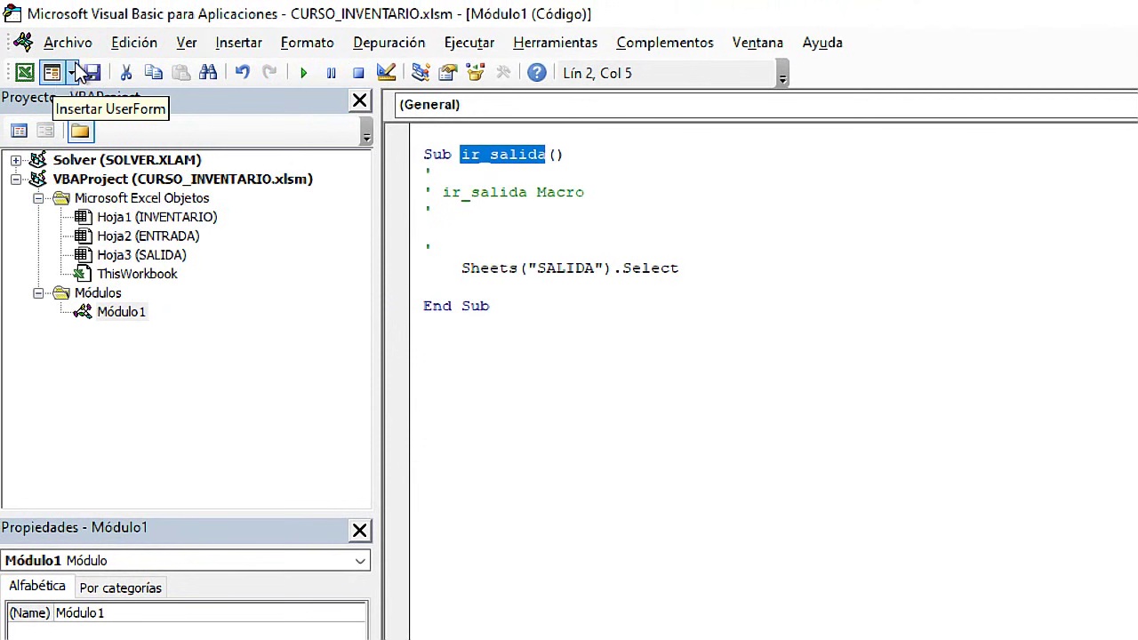
click(73, 69)
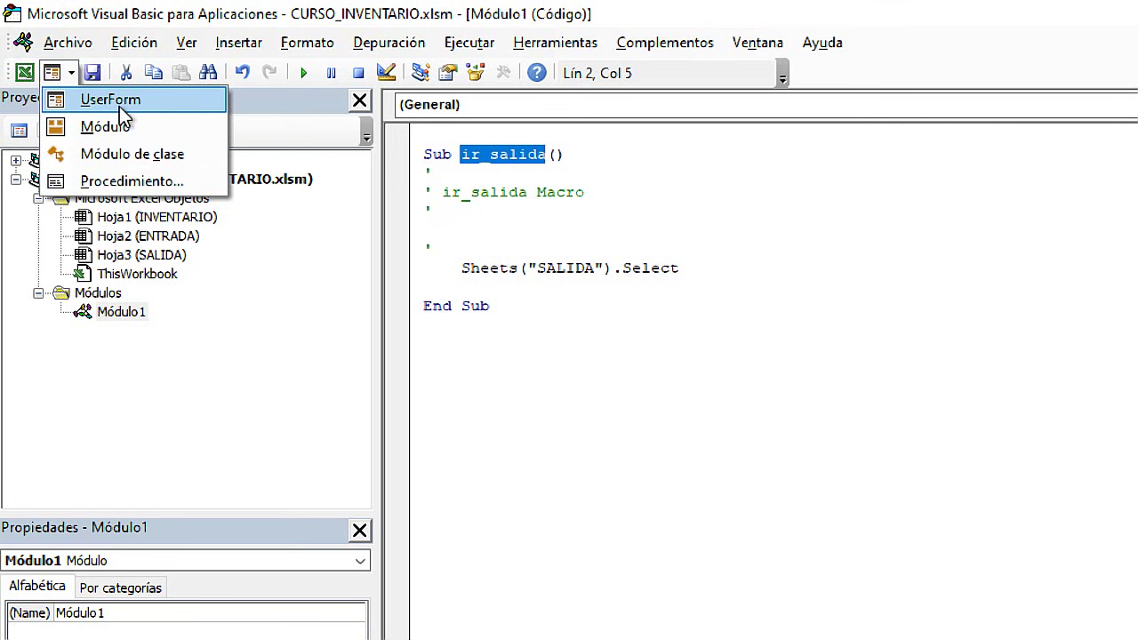
Insert a new UserForm1, enlarge it, and move the Toolbox aside
click(115, 101)
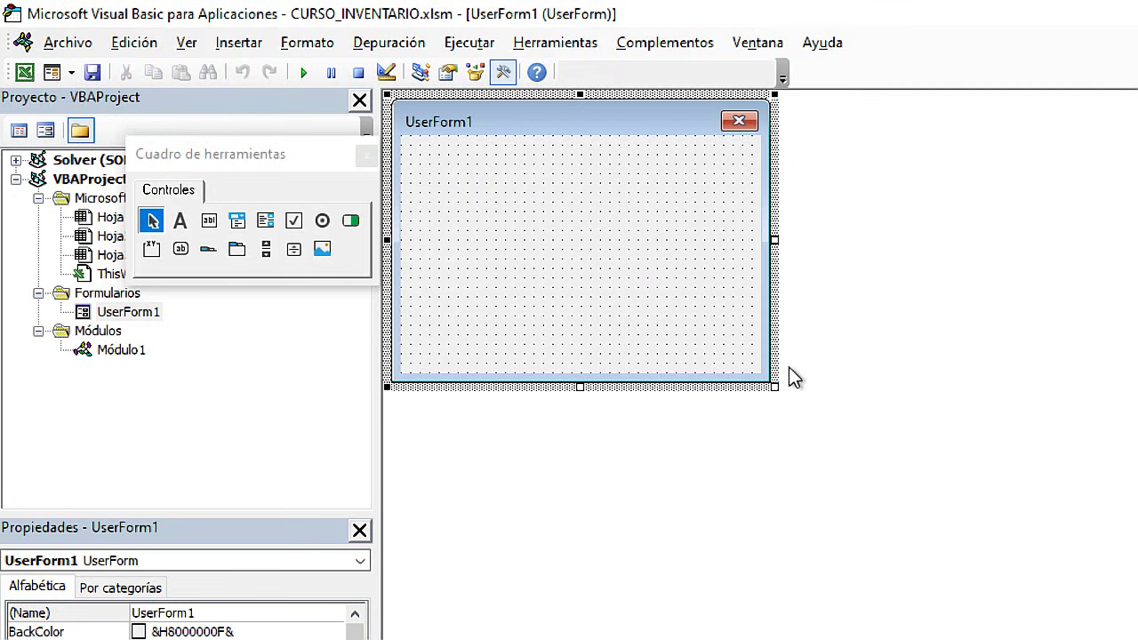
drag(769, 384, 942, 513)
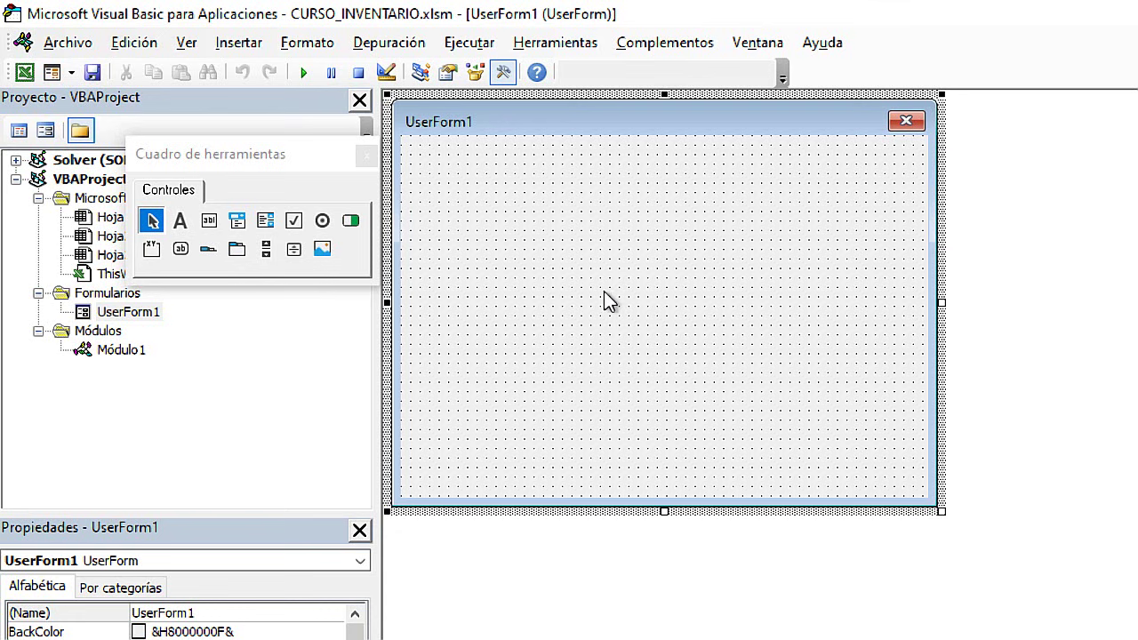
mouse_move(243, 164)
mouse_down()
mouse_move(317, 151)
mouse_move(387, 234)
mouse_move(293, 299)
mouse_move(363, 203)
mouse_move(278, 195)
mouse_up()
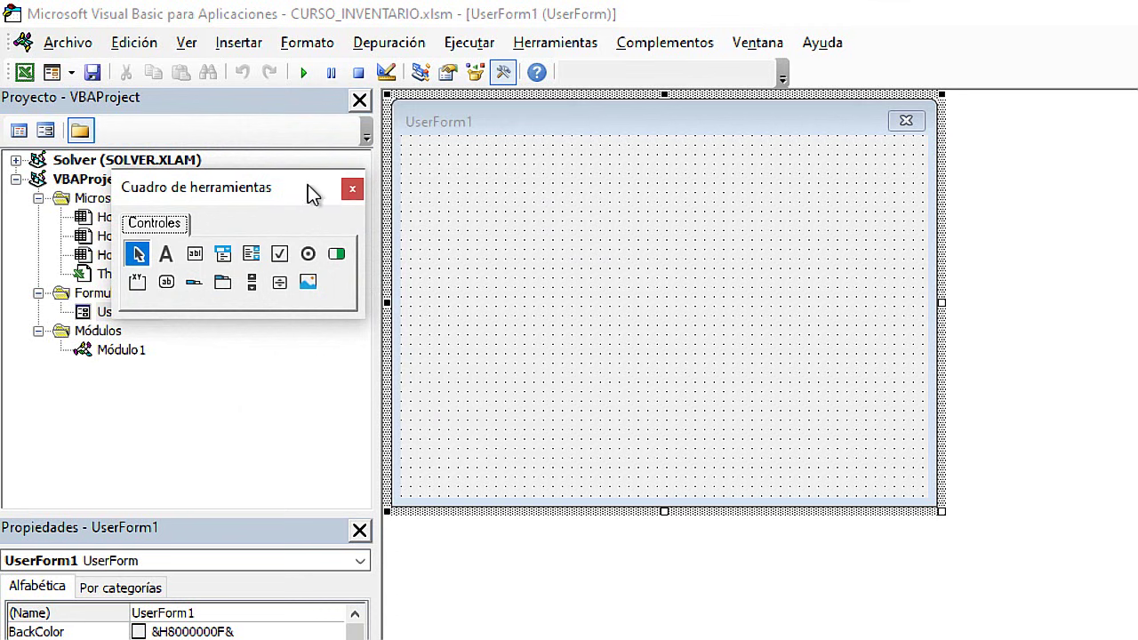
mouse_move(308, 184)
mouse_down()
mouse_move(400, 245)
mouse_move(474, 180)
mouse_up()
Close the Toolbox and bring it back via Ver > Cuadro de herramientas
click(523, 186)
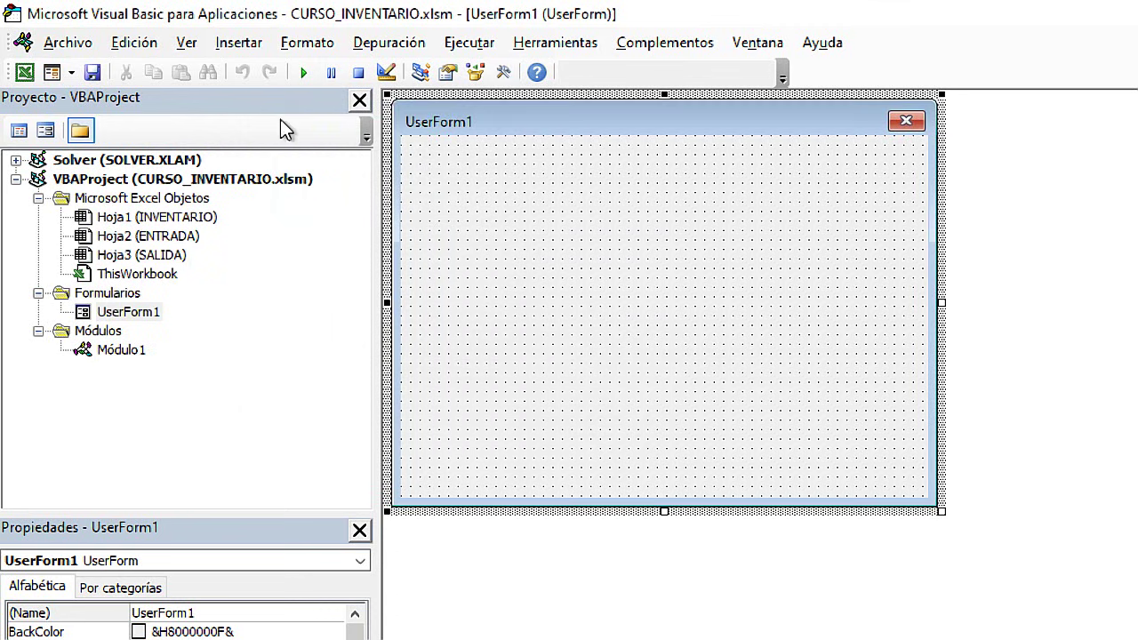
click(186, 45)
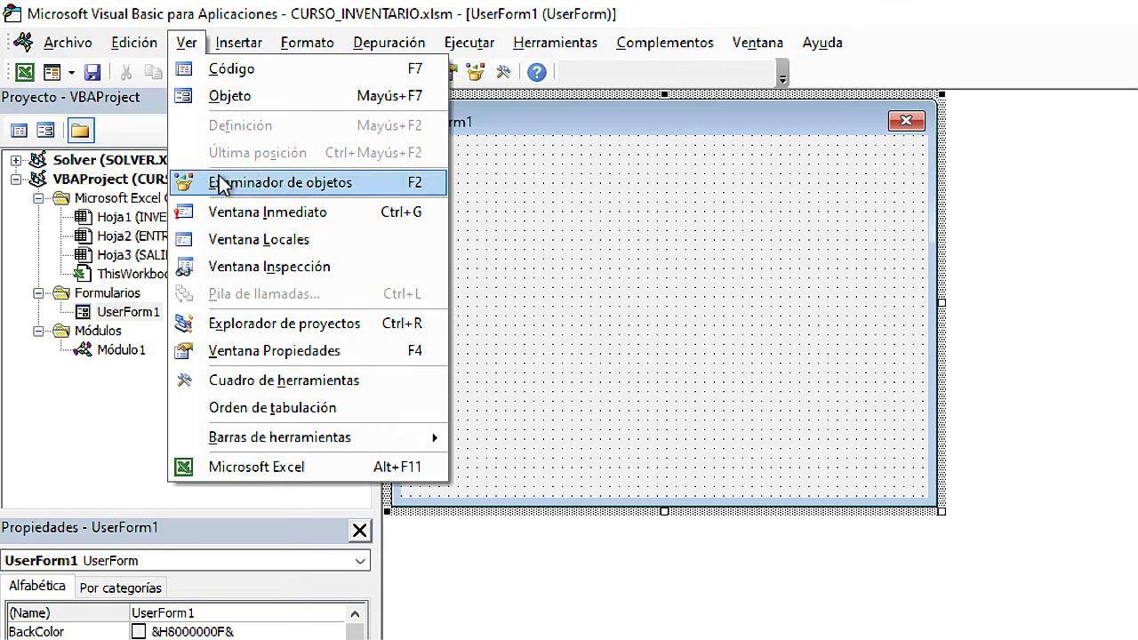
click(184, 41)
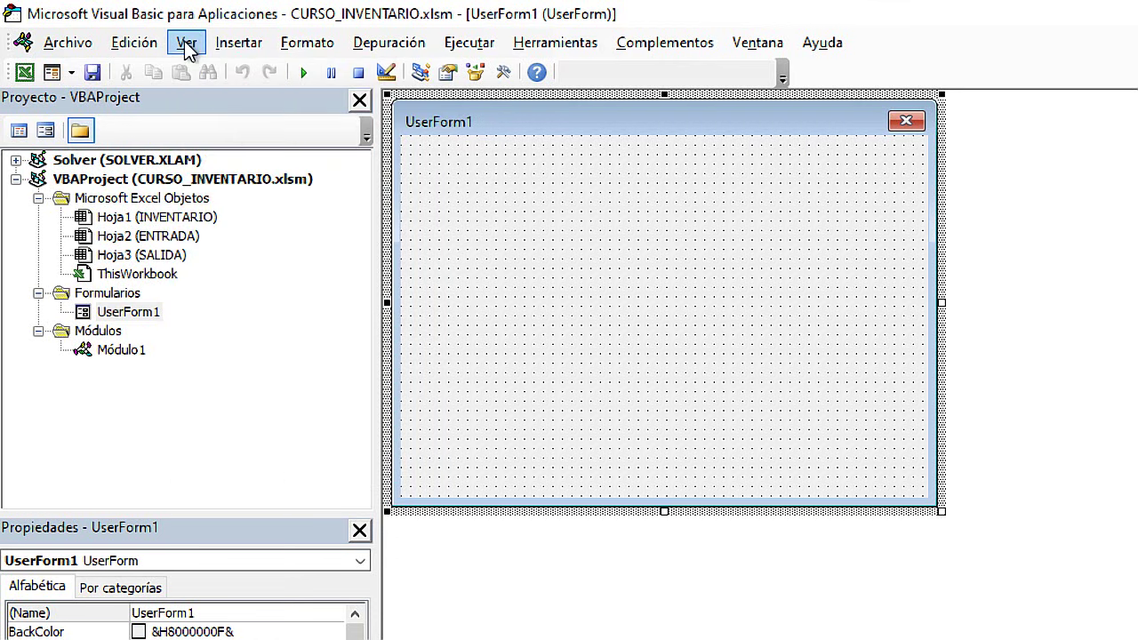
click(184, 41)
click(268, 381)
Draw a text box near the form's top and a label captioned 'Búsqueda' to its left
mouse_move(478, 184)
mouse_down()
mouse_move(346, 274)
mouse_move(241, 181)
mouse_up()
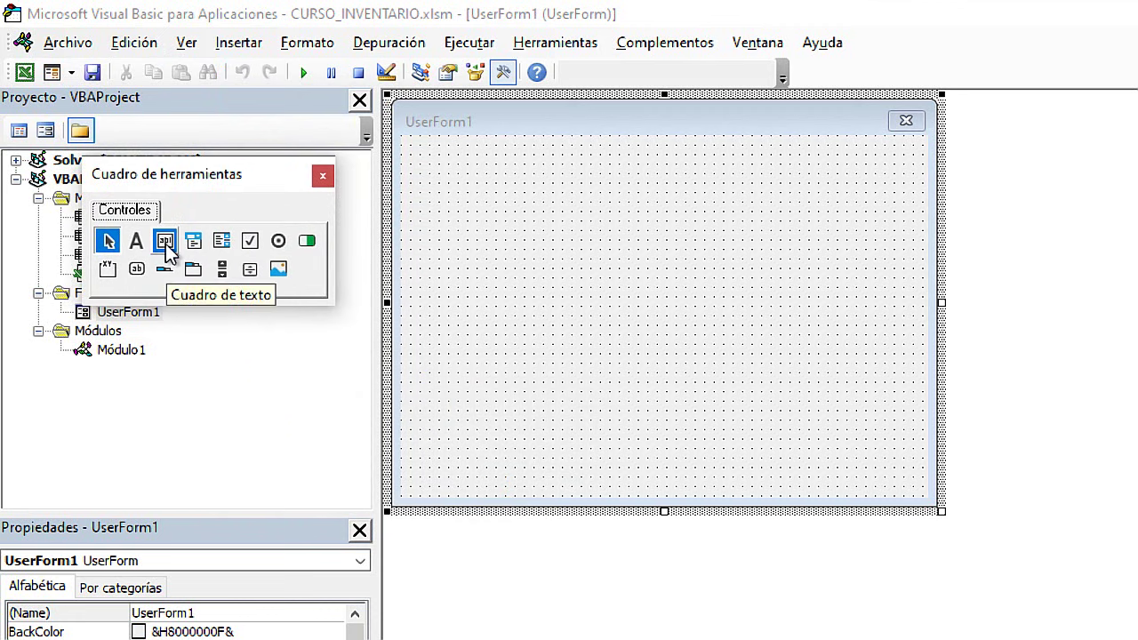
click(166, 241)
drag(495, 156, 773, 186)
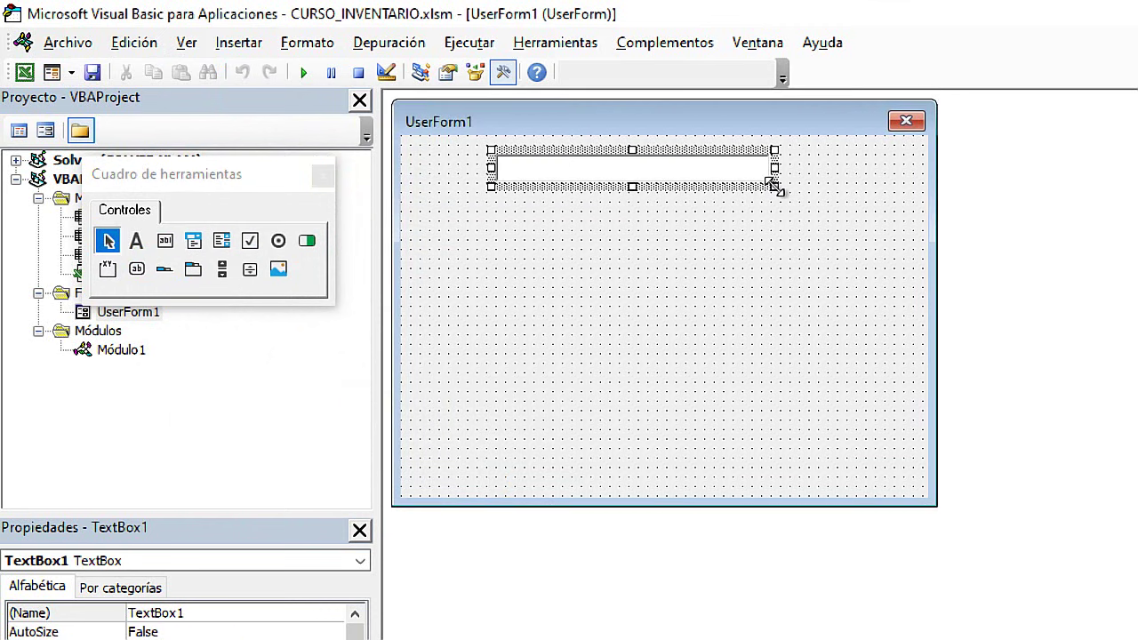
click(138, 240)
mouse_move(411, 155)
mouse_down()
mouse_move(484, 184)
mouse_move(640, 177)
mouse_up()
click(437, 174)
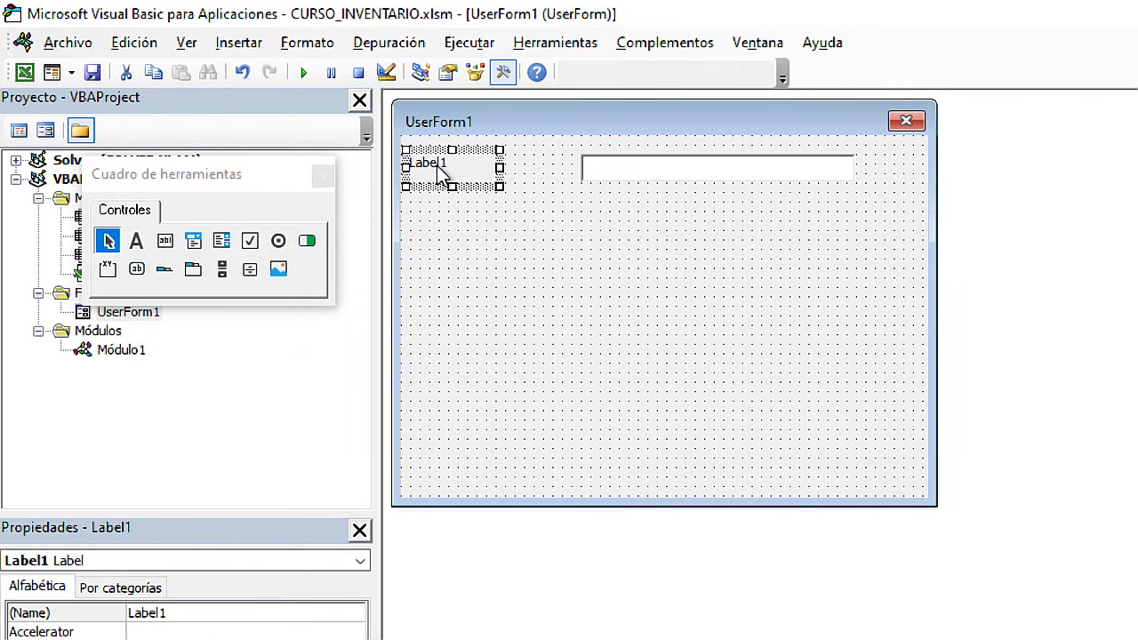
click(444, 171)
drag(458, 163, 373, 163)
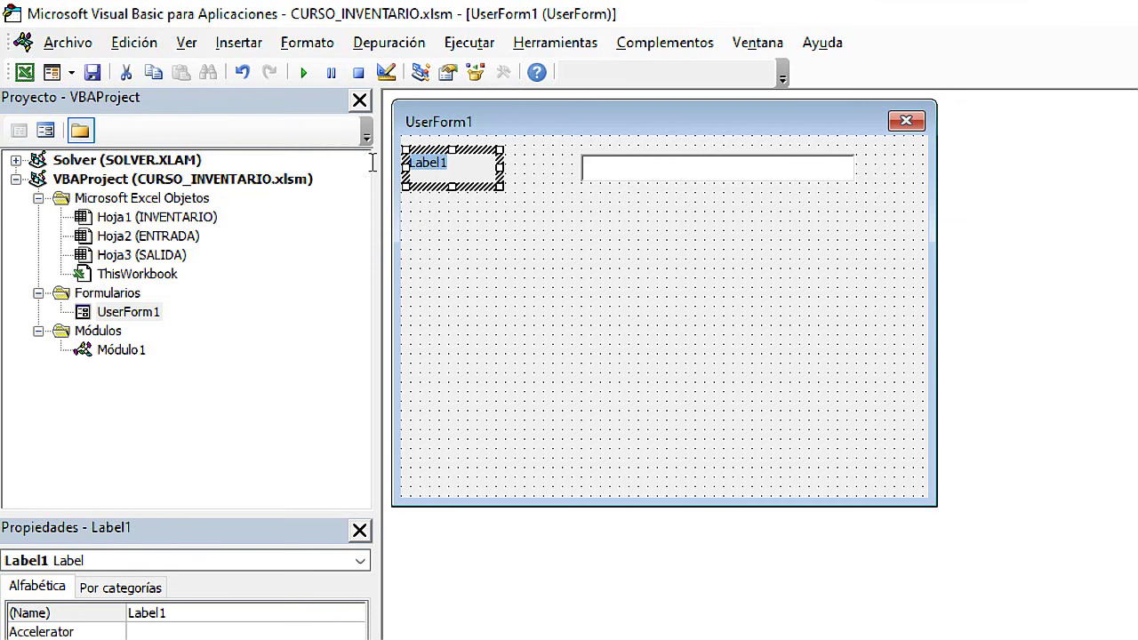
text(Búsq)
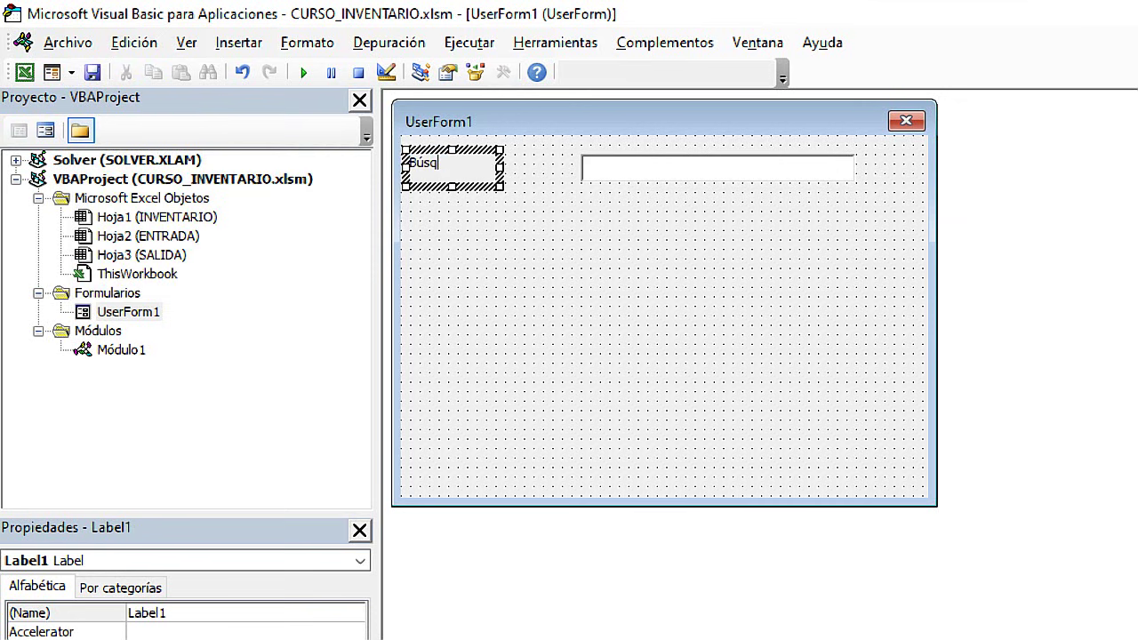
text(o)
Move the text box right next to the Búsqueda label
click(538, 323)
drag(622, 165, 532, 173)
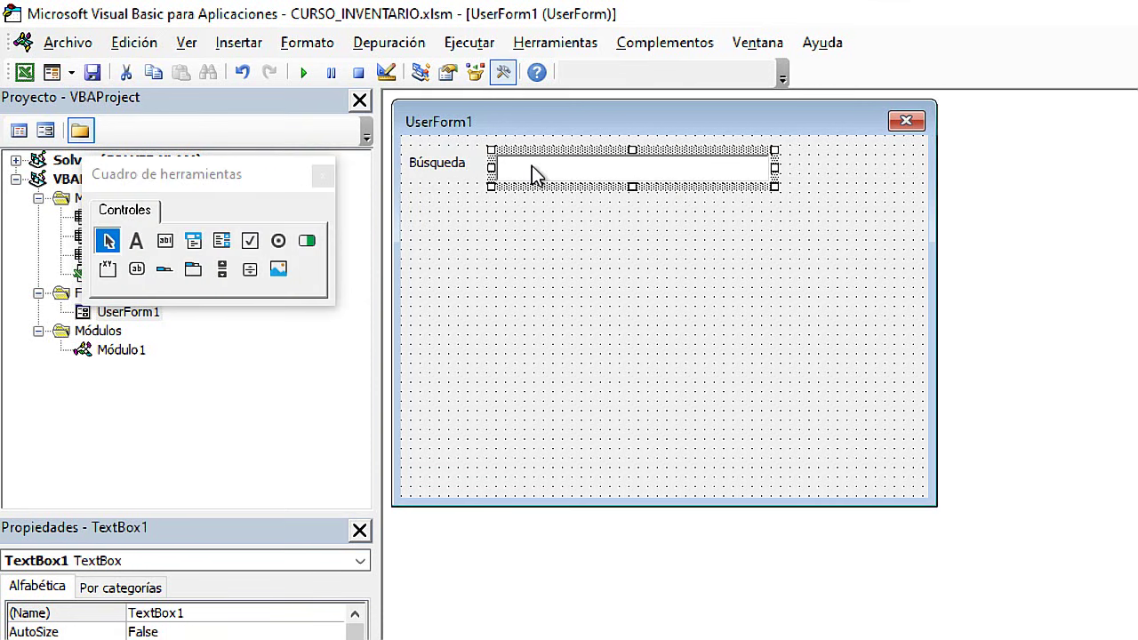
click(596, 222)
click(585, 163)
click(609, 203)
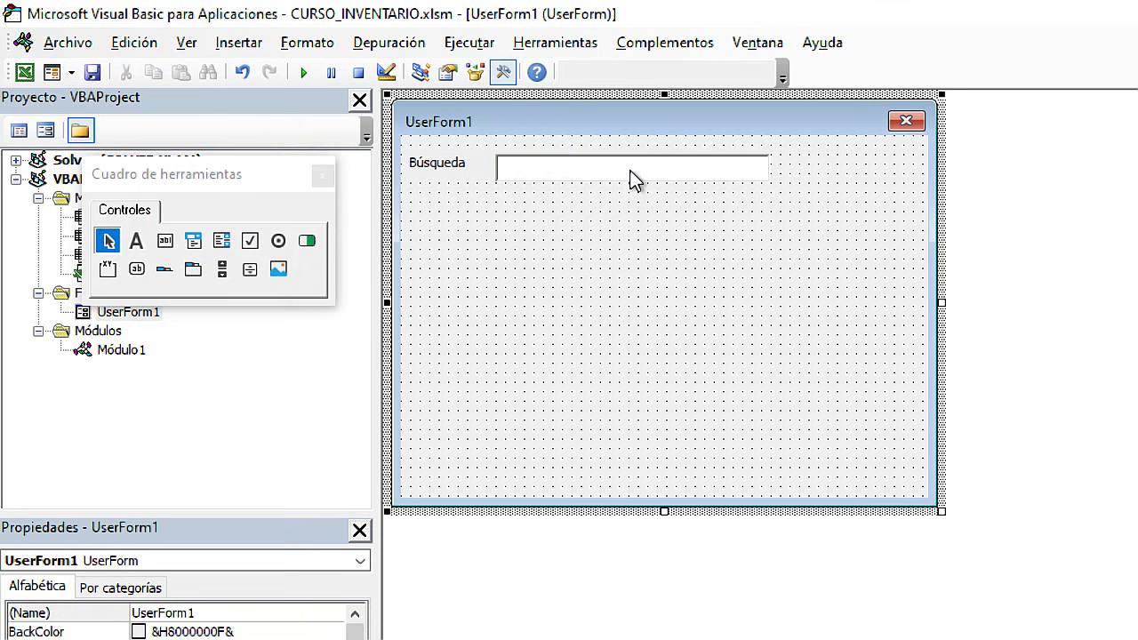
click(635, 178)
click(635, 284)
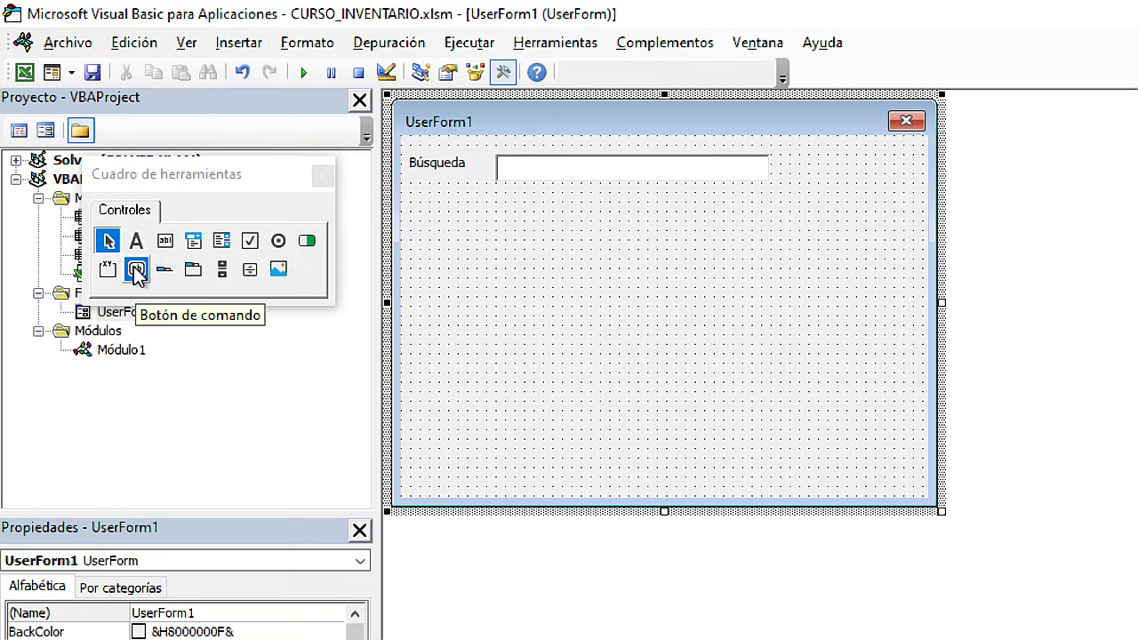
Draw a command button right of the text box, caption it 'Buscar', and narrow it
click(139, 275)
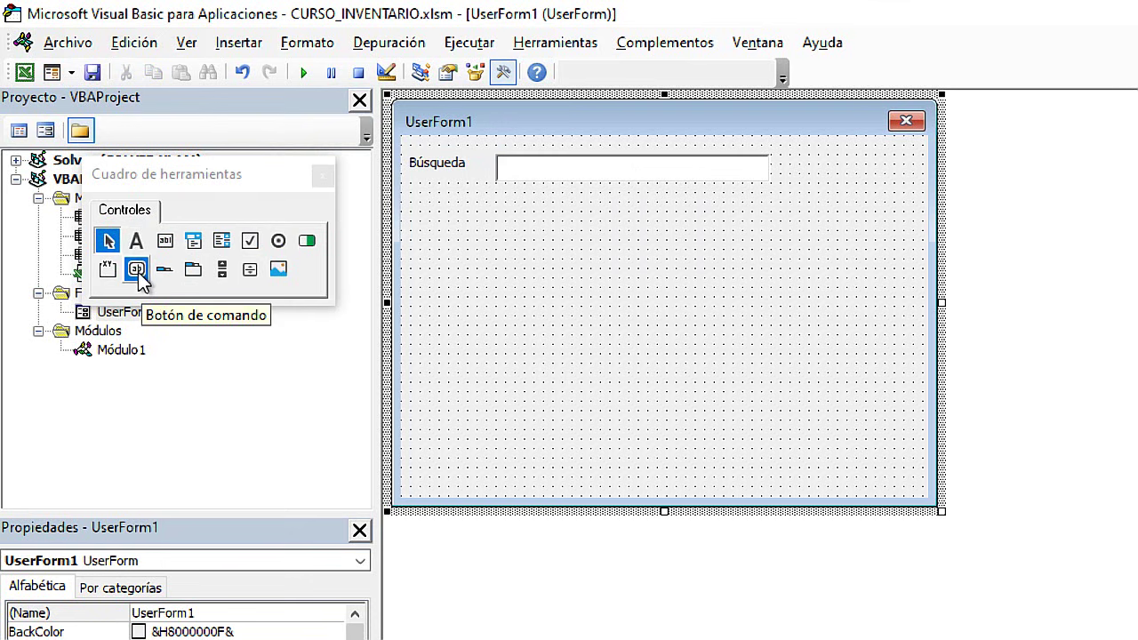
drag(783, 153, 878, 185)
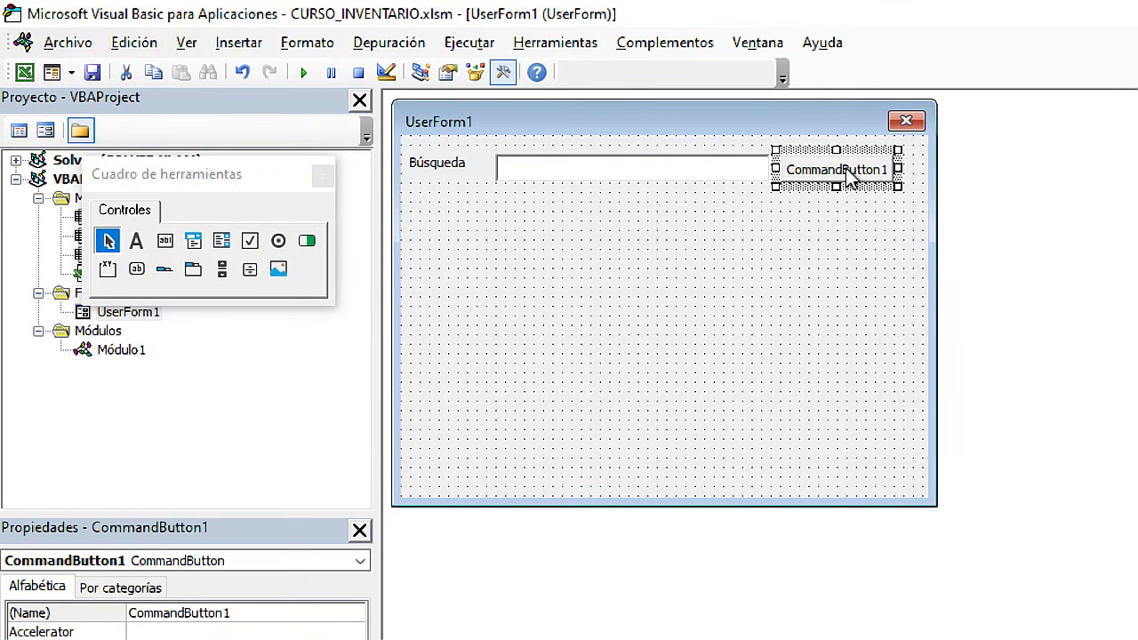
click(849, 176)
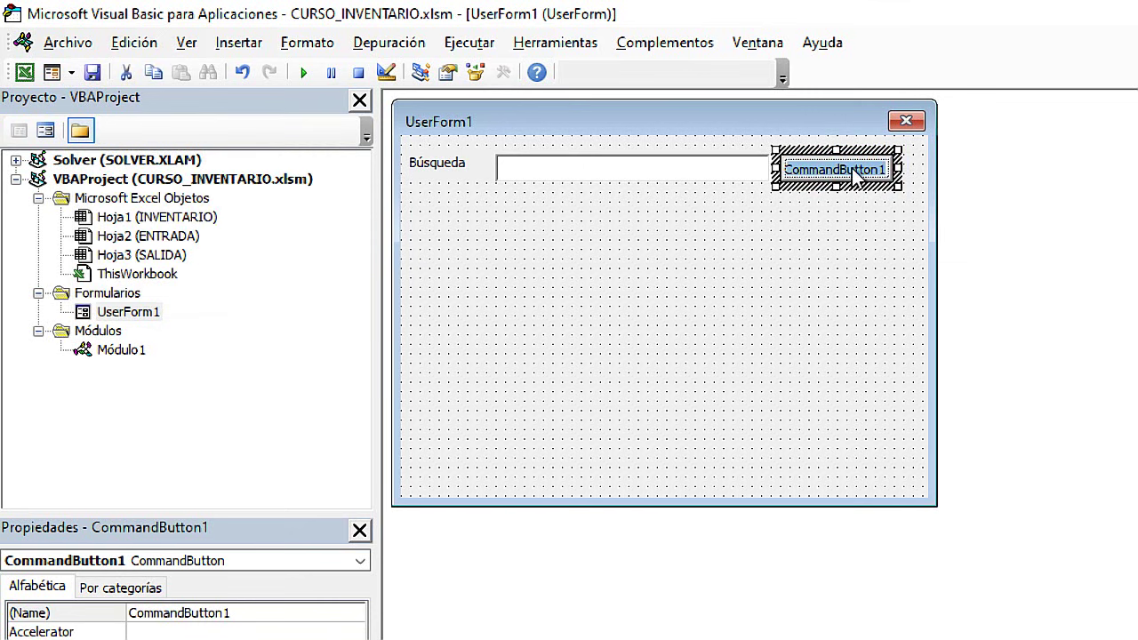
text(B)
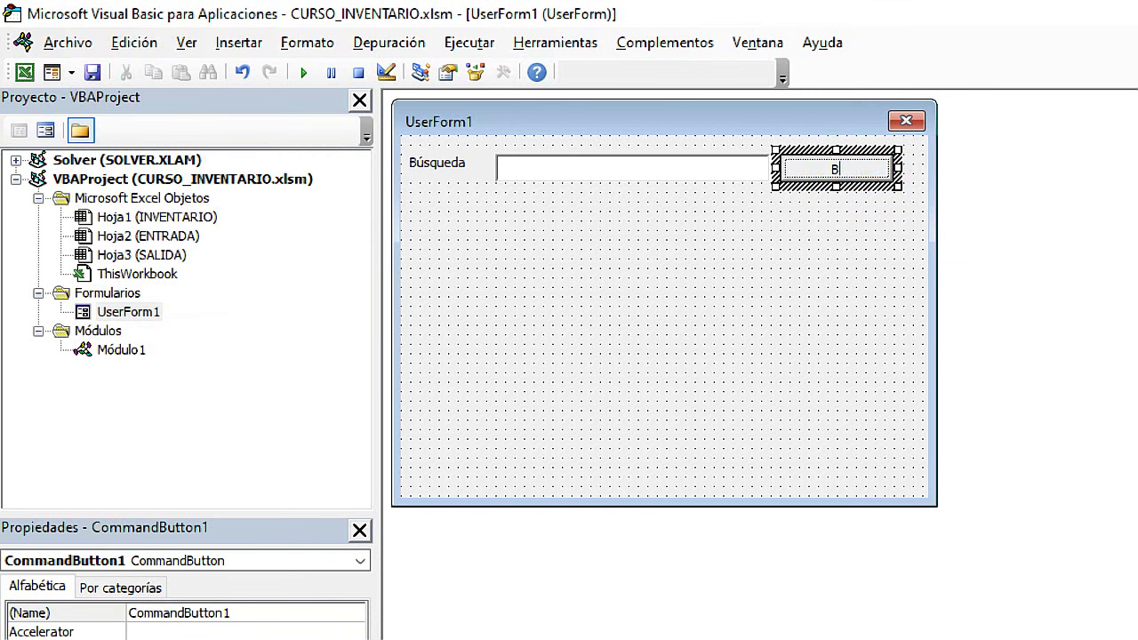
text(uscar)
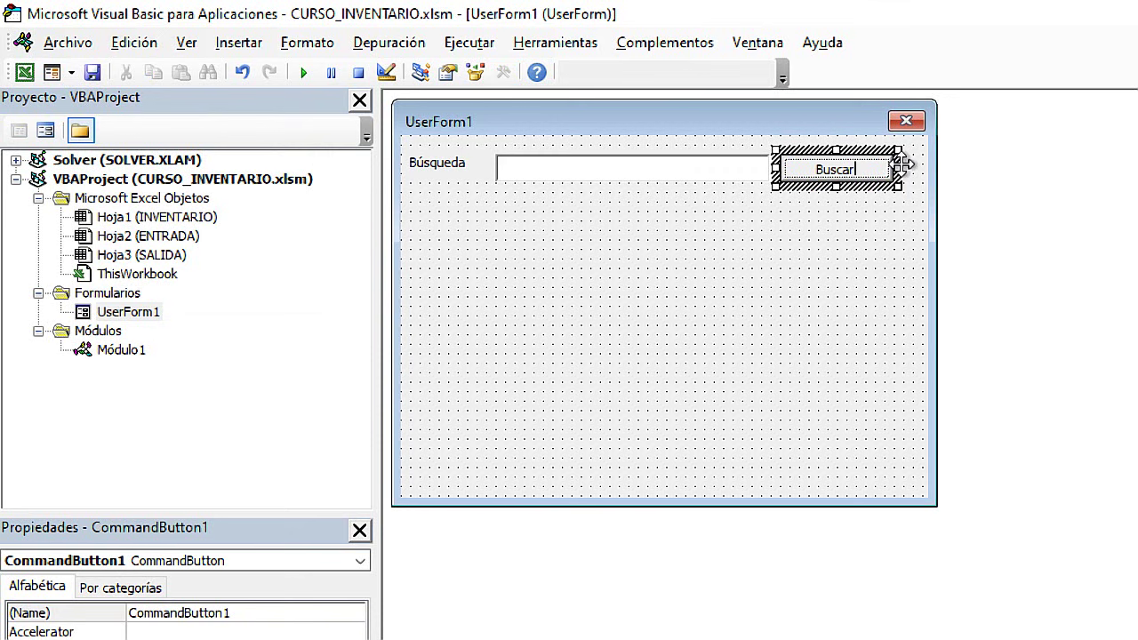
drag(899, 168, 851, 153)
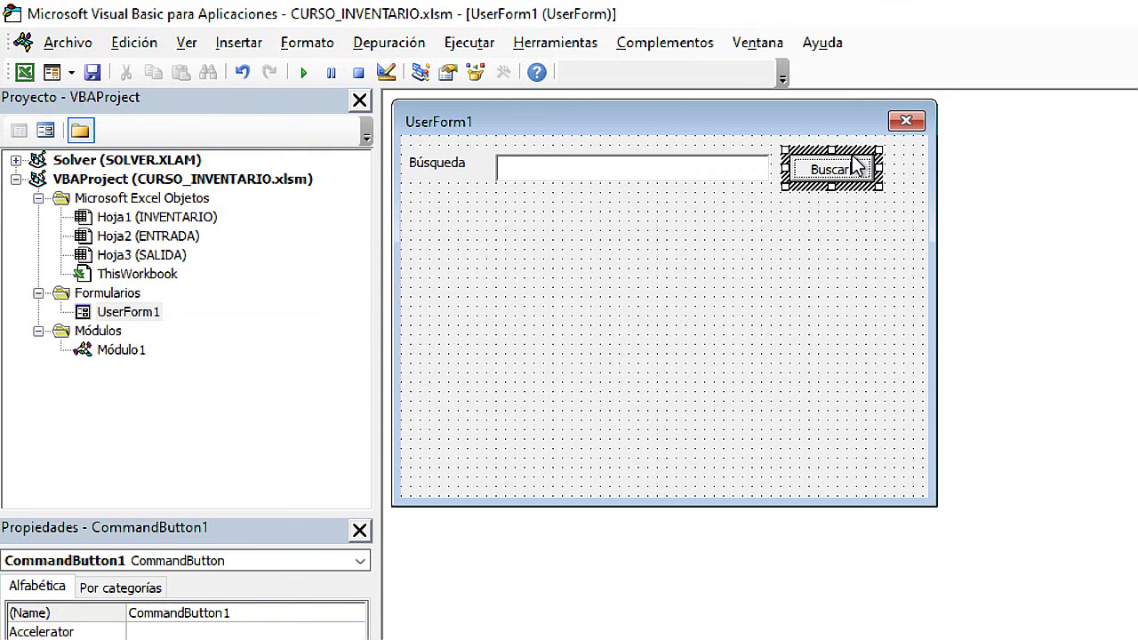
click(815, 254)
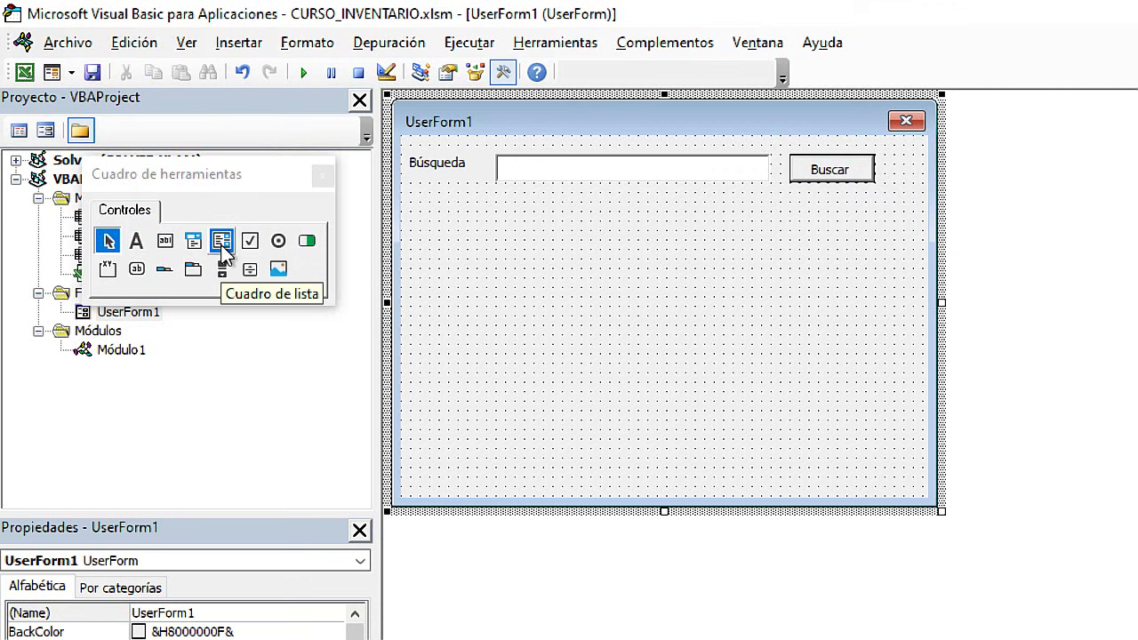
Draw a large list box below the search row, then trim the form's width and height
click(222, 250)
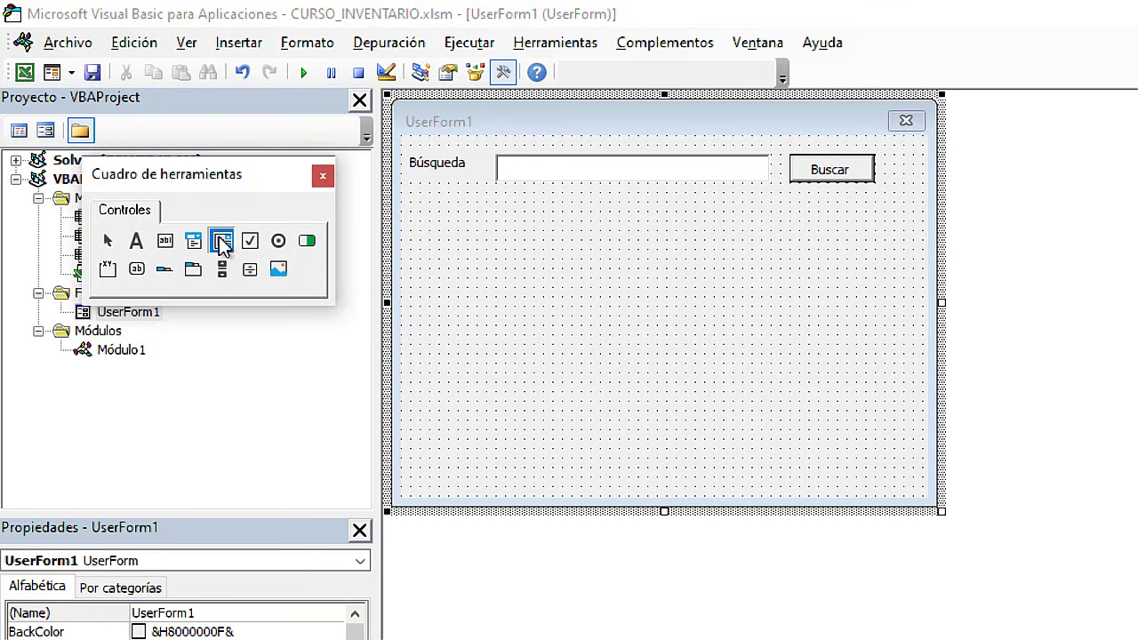
drag(412, 204, 878, 467)
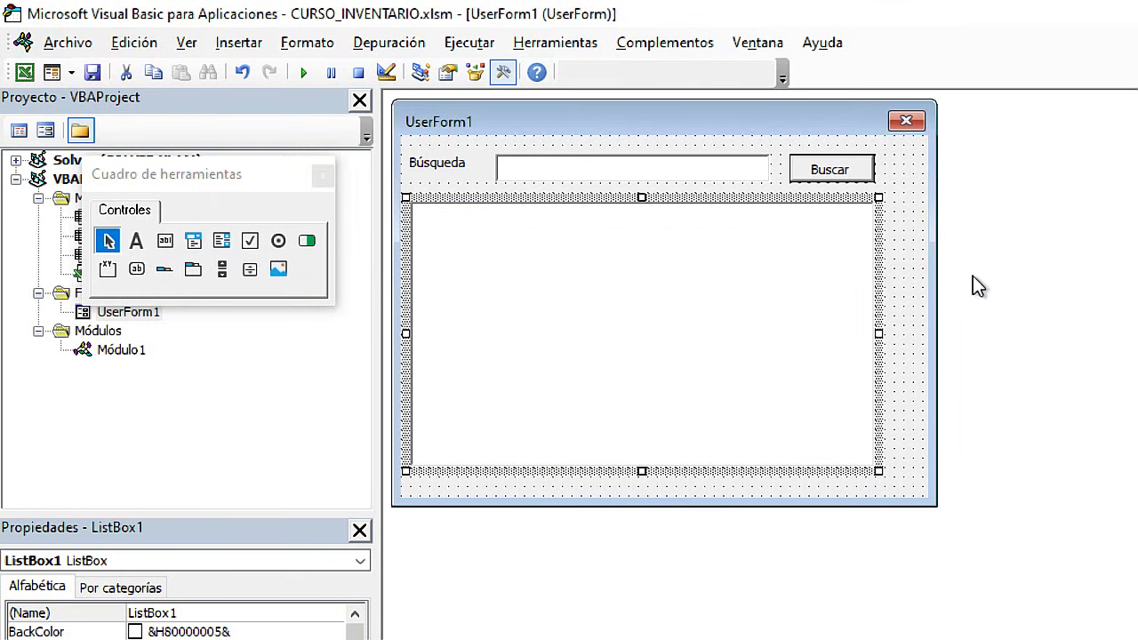
click(924, 292)
drag(940, 302, 906, 309)
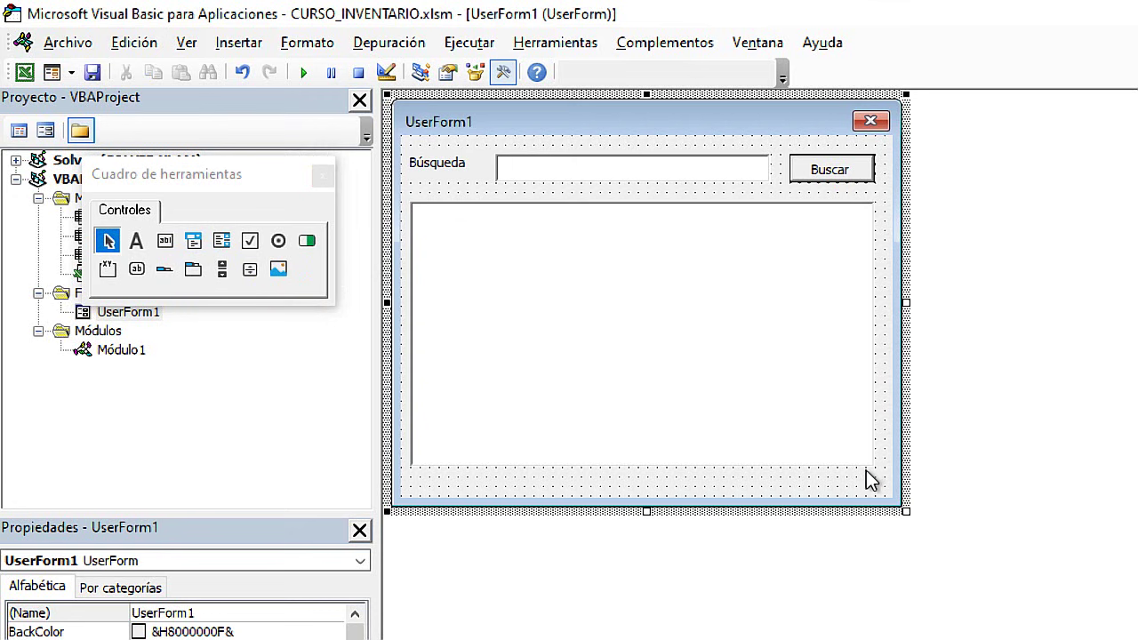
drag(646, 511, 646, 488)
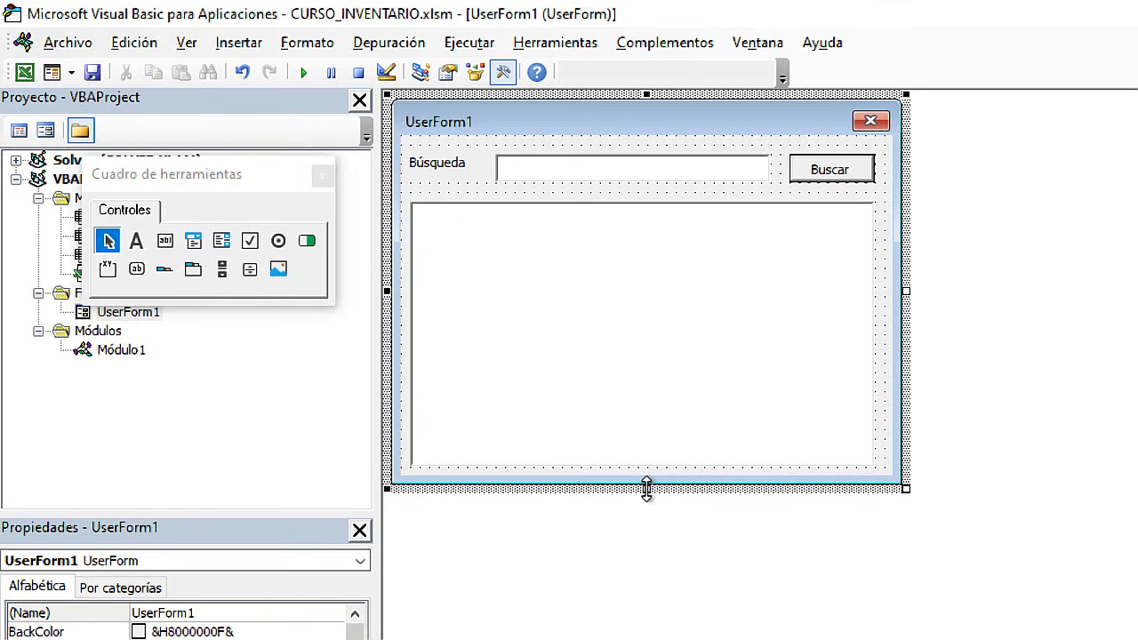
mouse_move(873, 291)
mouse_down()
mouse_move(1042, 277)
mouse_move(754, 266)
mouse_move(960, 265)
mouse_move(736, 271)
mouse_move(876, 266)
mouse_move(741, 244)
mouse_up()
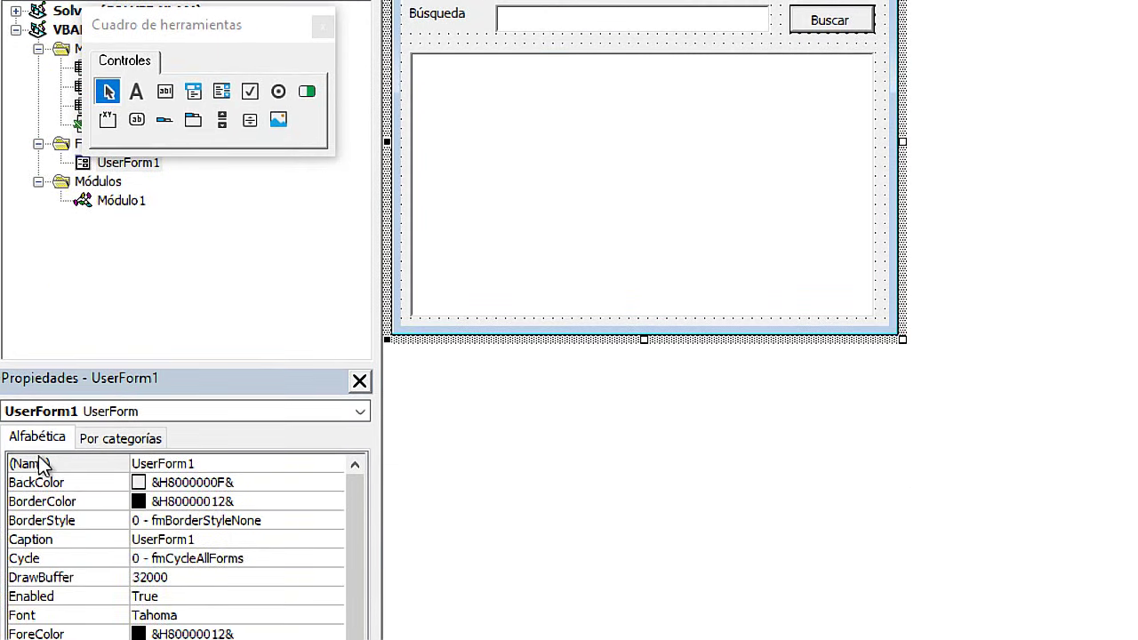
Change the UserForm's (Name) property to Bentrada, then save CURSO_INVENTARIO.xlsm
click(42, 463)
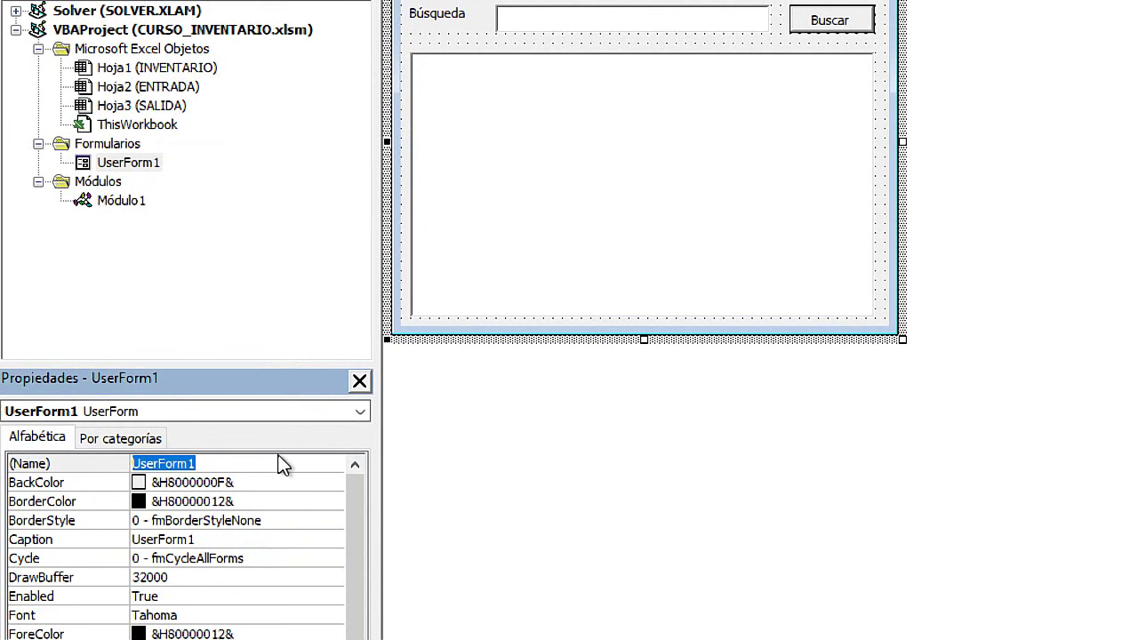
text(buscar)
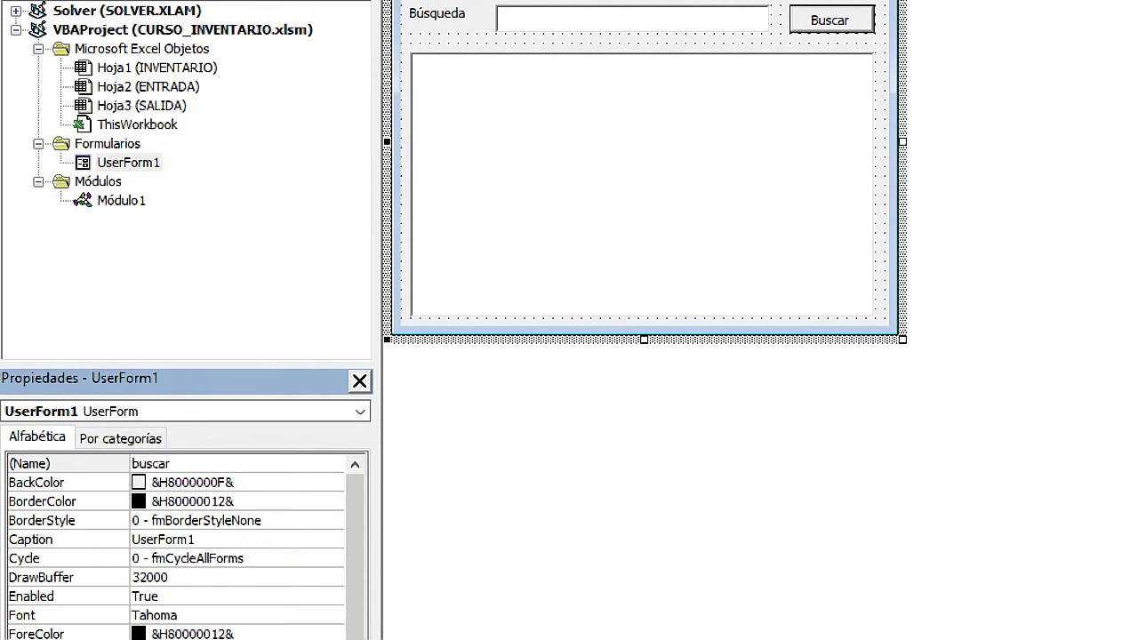
key(BackSpace)
key(BackSpace)
key(BackSpace)
text(Bentrada)
double_click(169, 463)
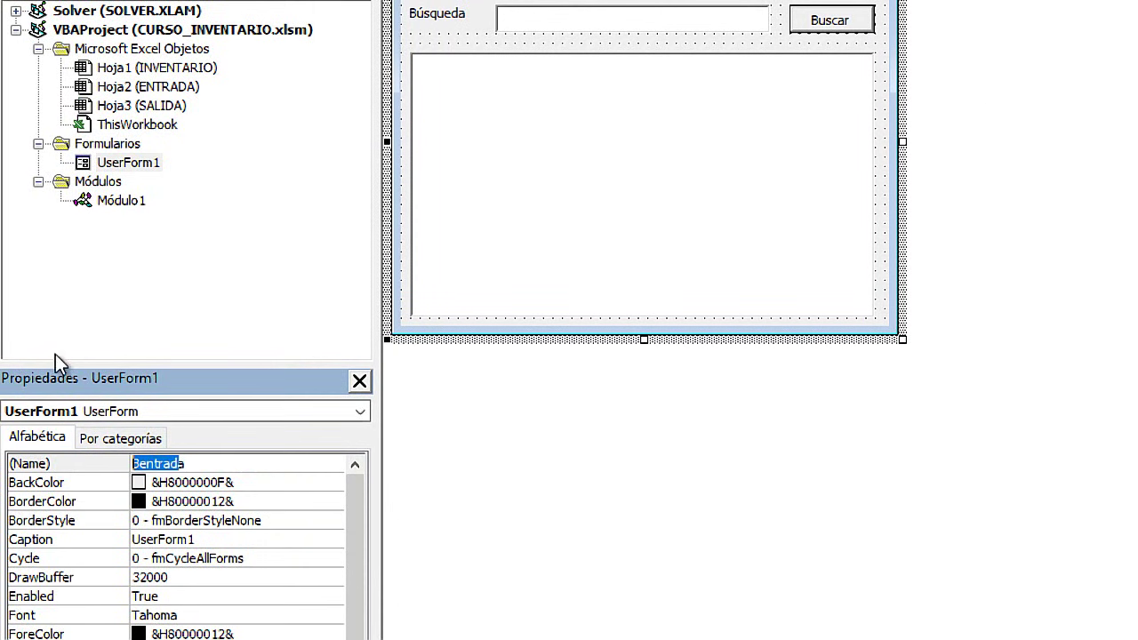
key(Return)
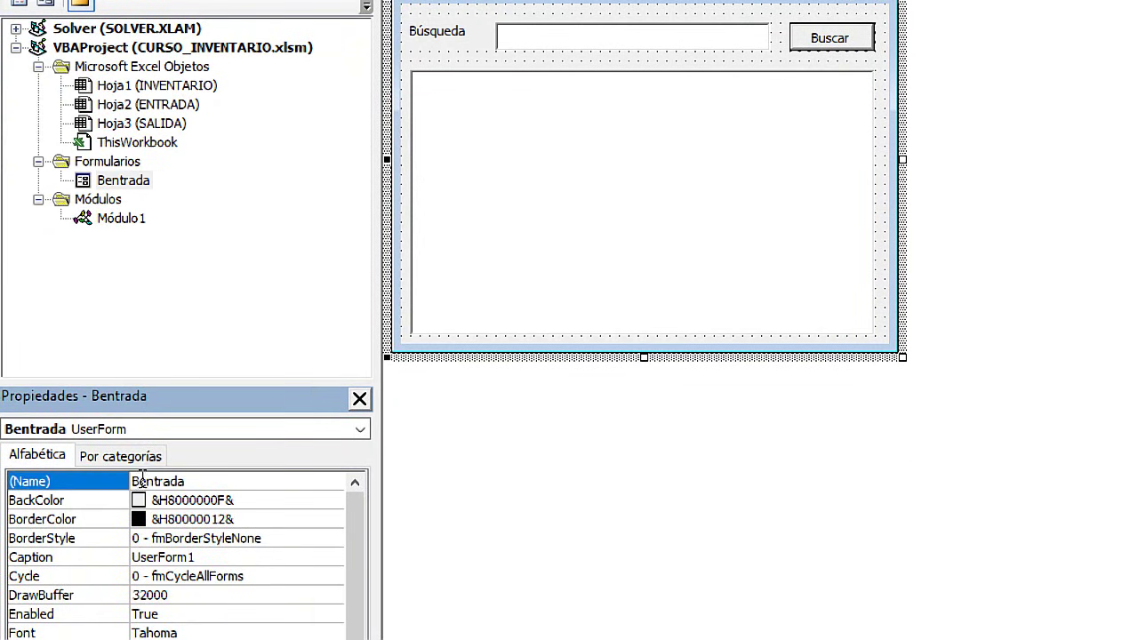
click(140, 481)
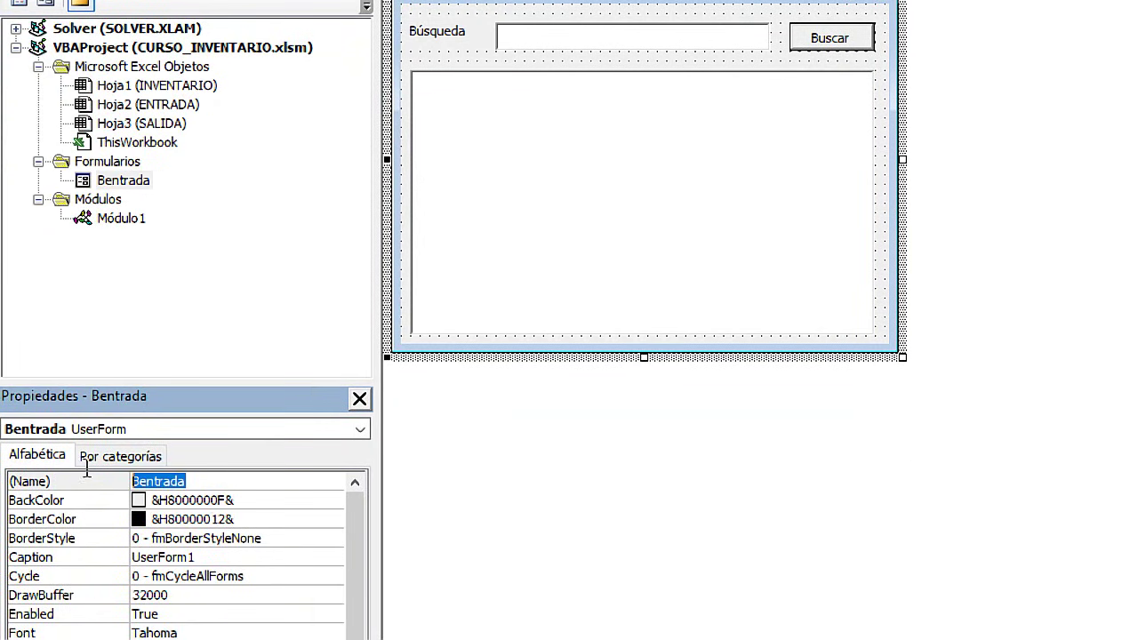
click(226, 285)
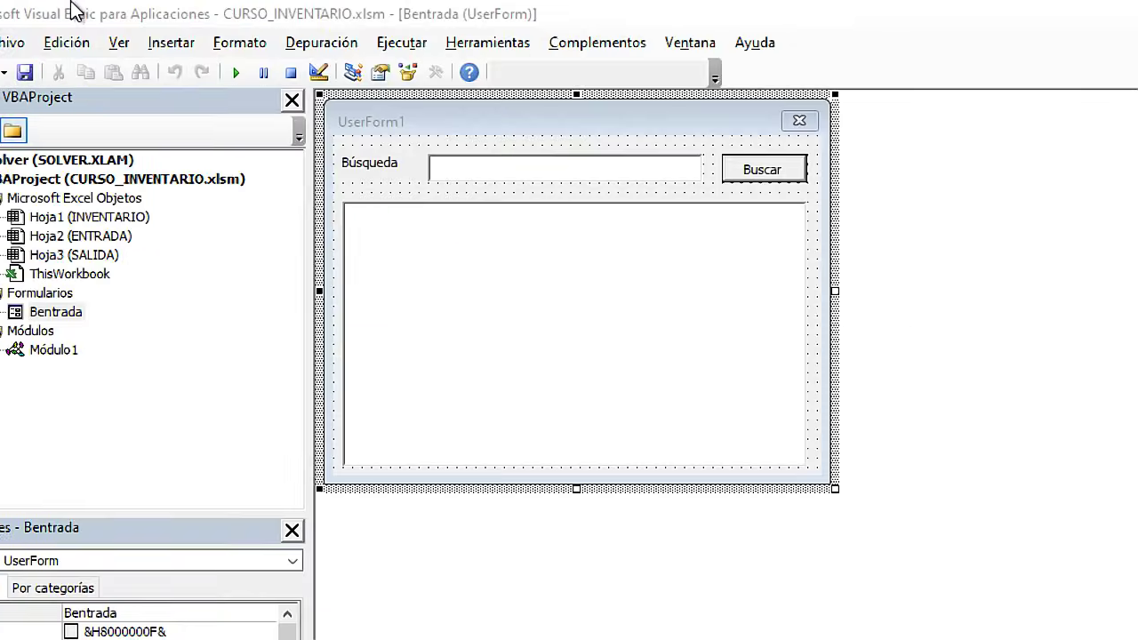
click(47, 36)
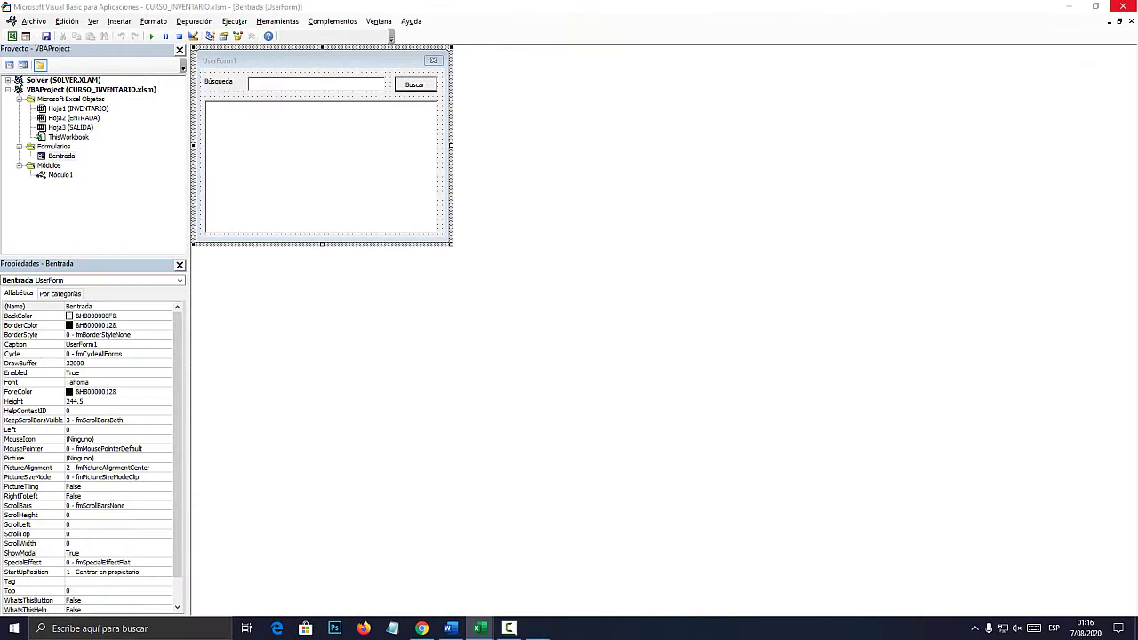
Back in Excel, check the magnifier picture by the table, then open the ENTRADA sheet's code
key(alt+F11)
click(768, 383)
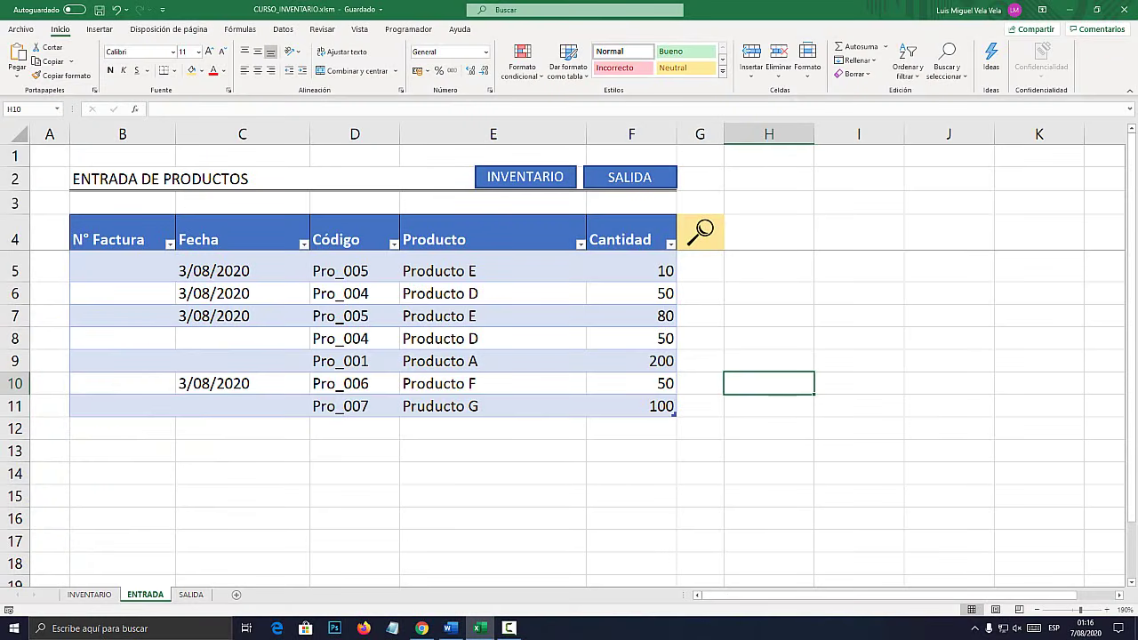
click(701, 232)
click(768, 338)
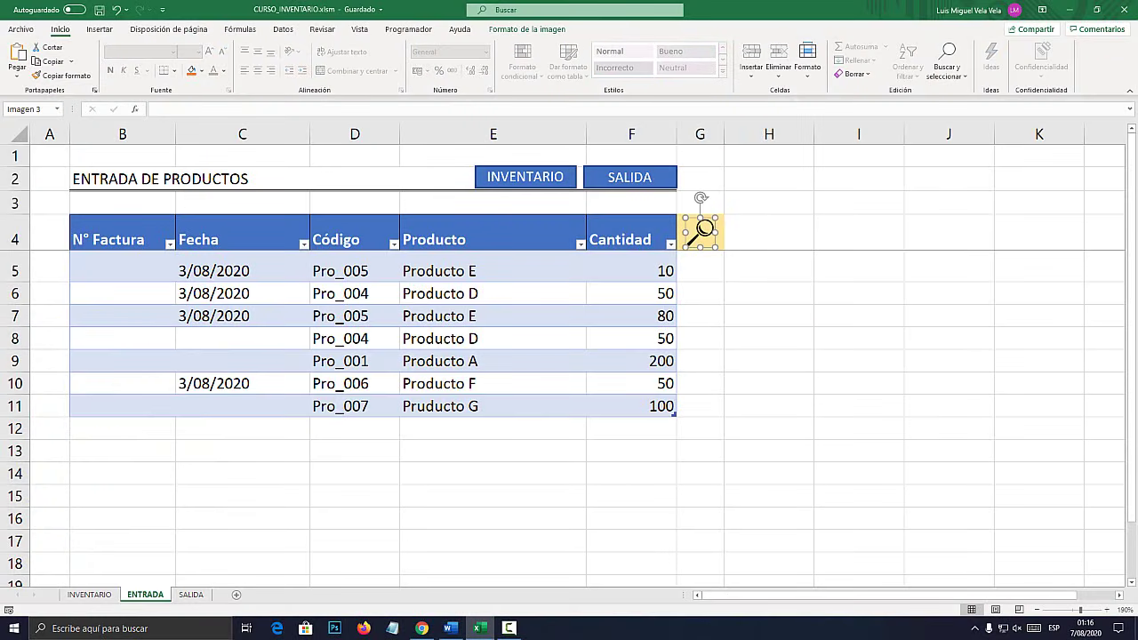
key(Return)
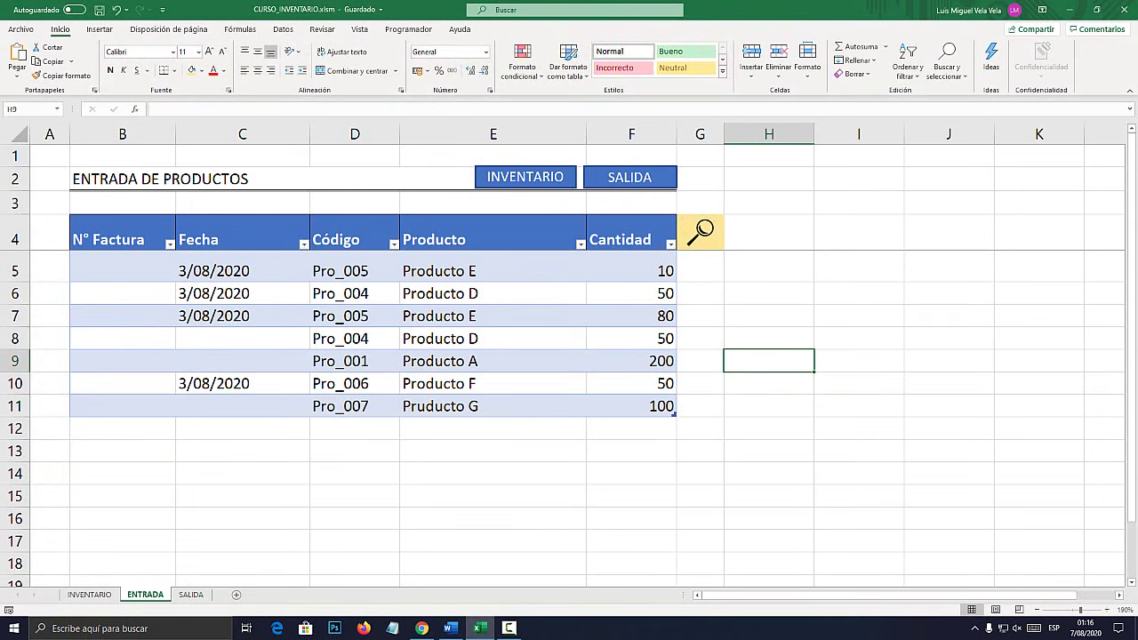
click(699, 294)
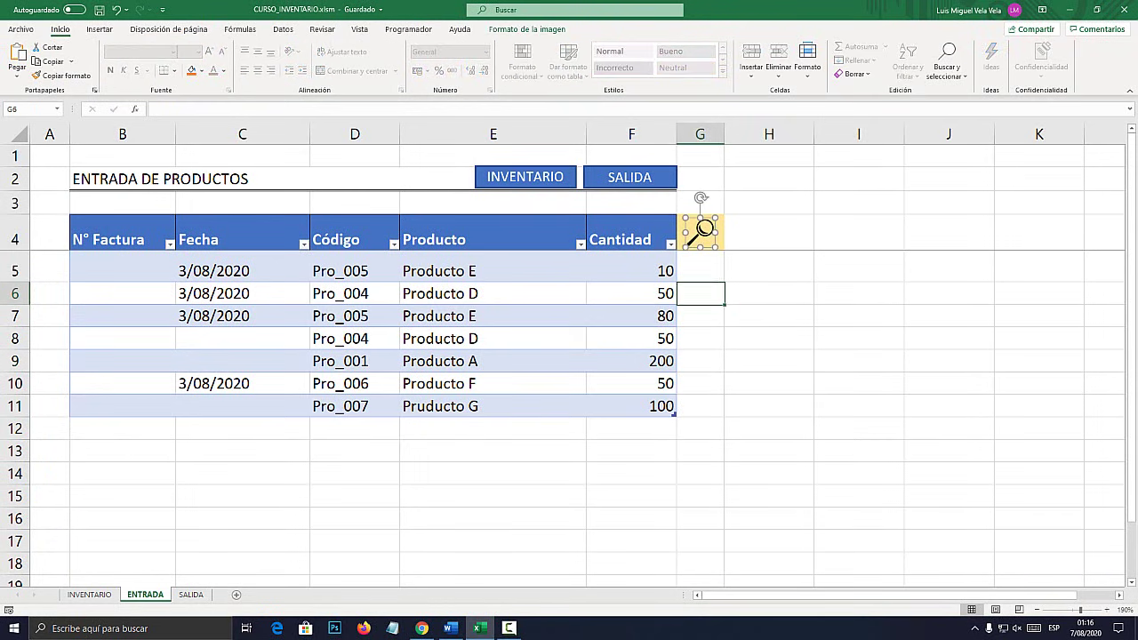
click(701, 232)
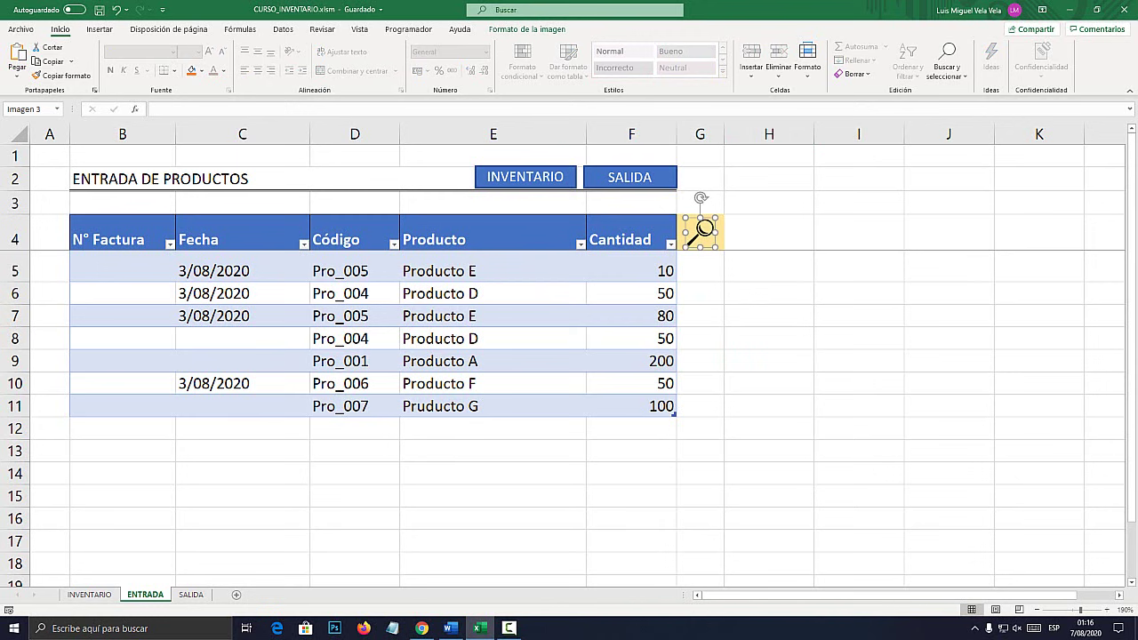
click(768, 316)
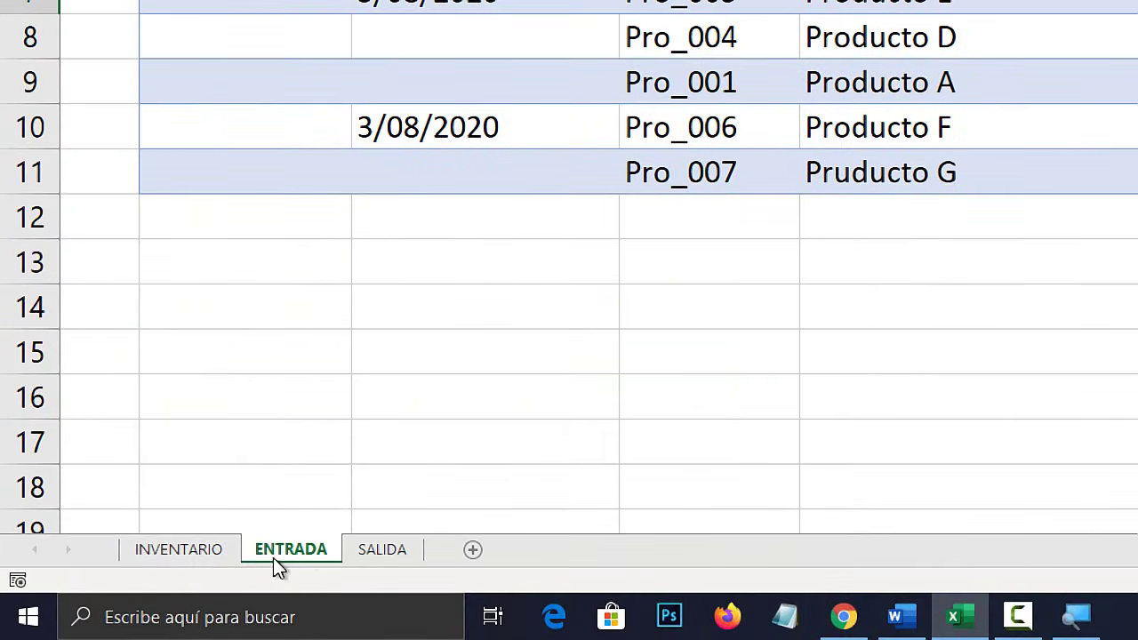
right_click(152, 593)
click(399, 355)
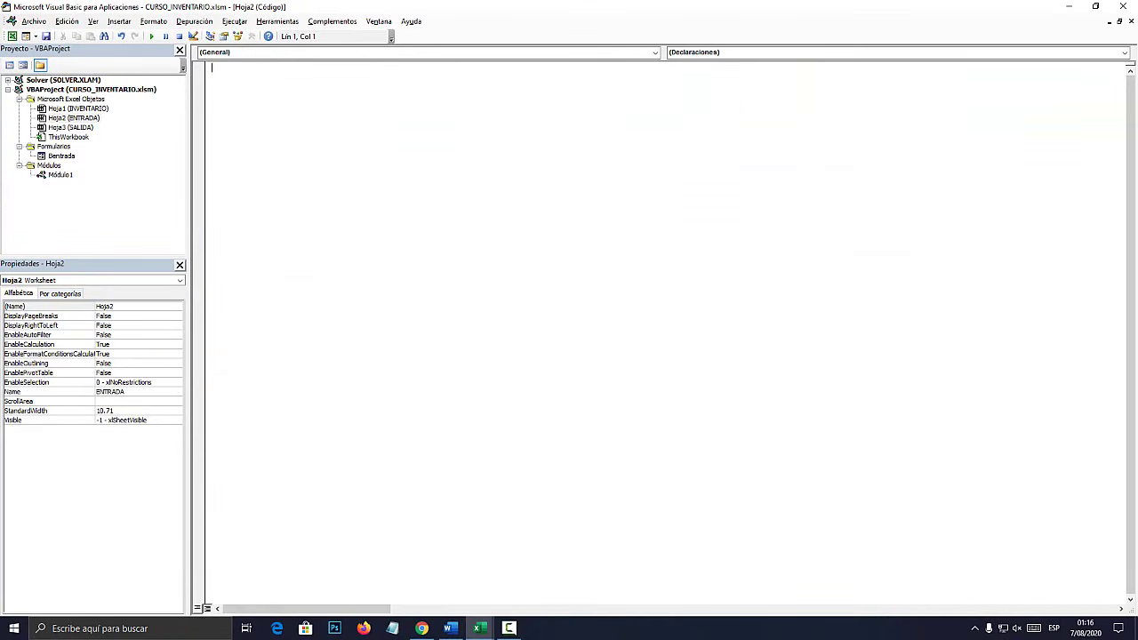
Preview the Bentrada form, then open Módulo1 and place the cursor below the ir_salida macro
click(106, 222)
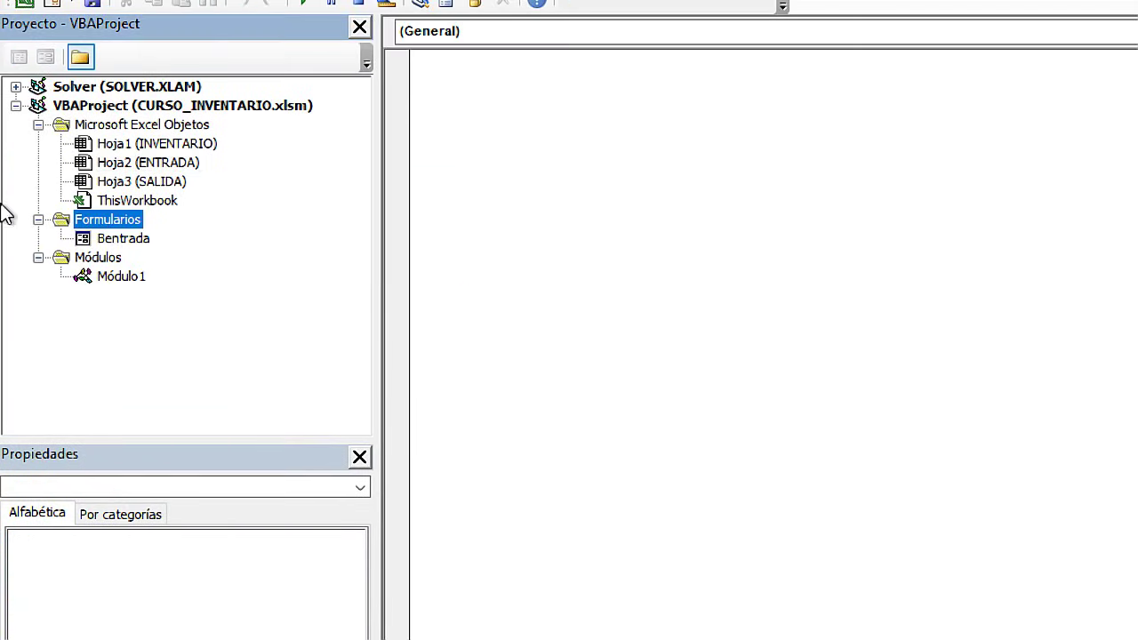
click(129, 238)
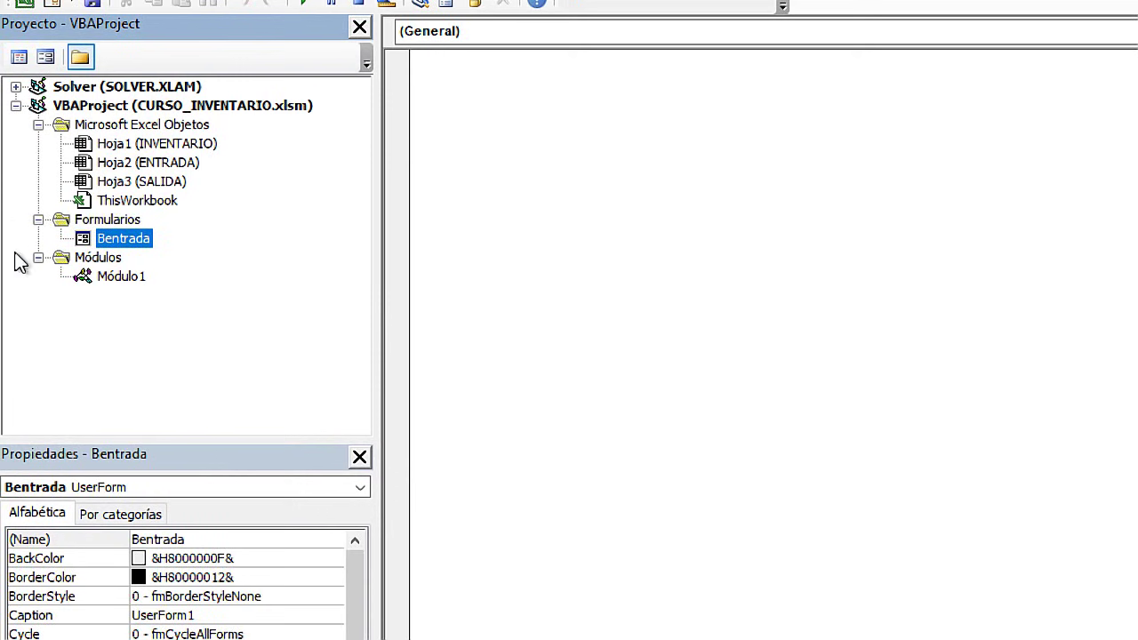
double_click(127, 238)
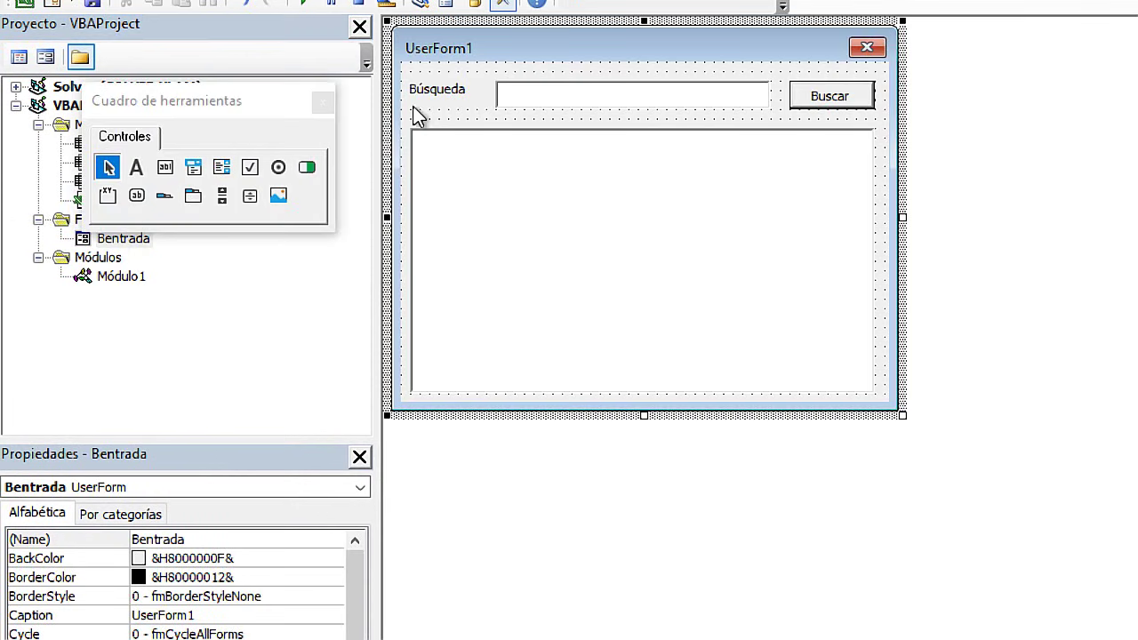
click(124, 277)
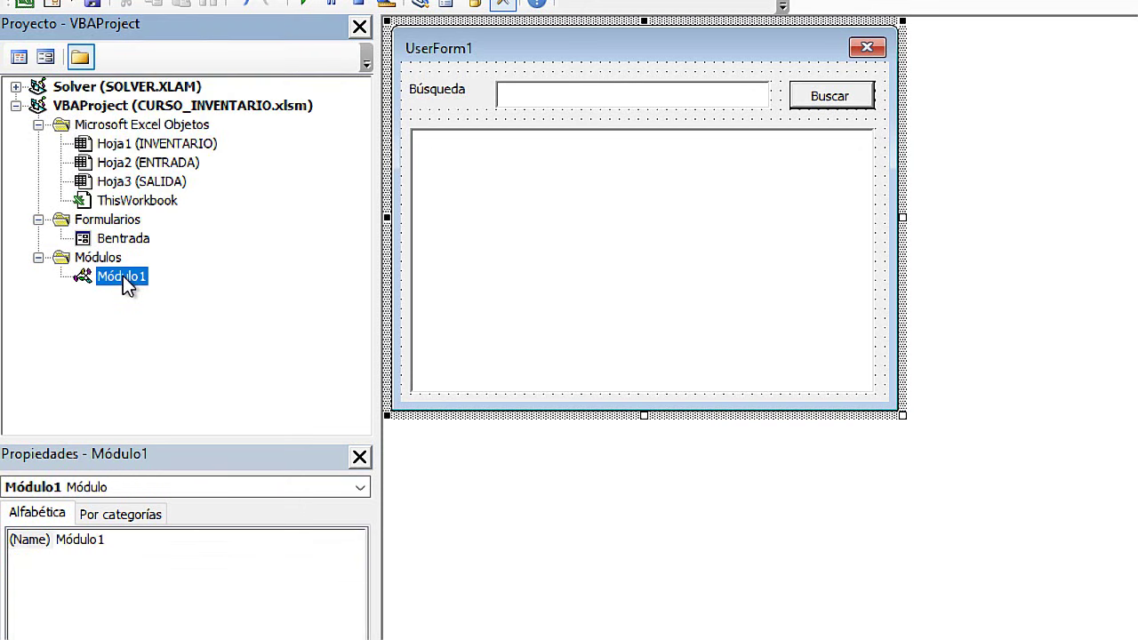
double_click(124, 278)
click(592, 287)
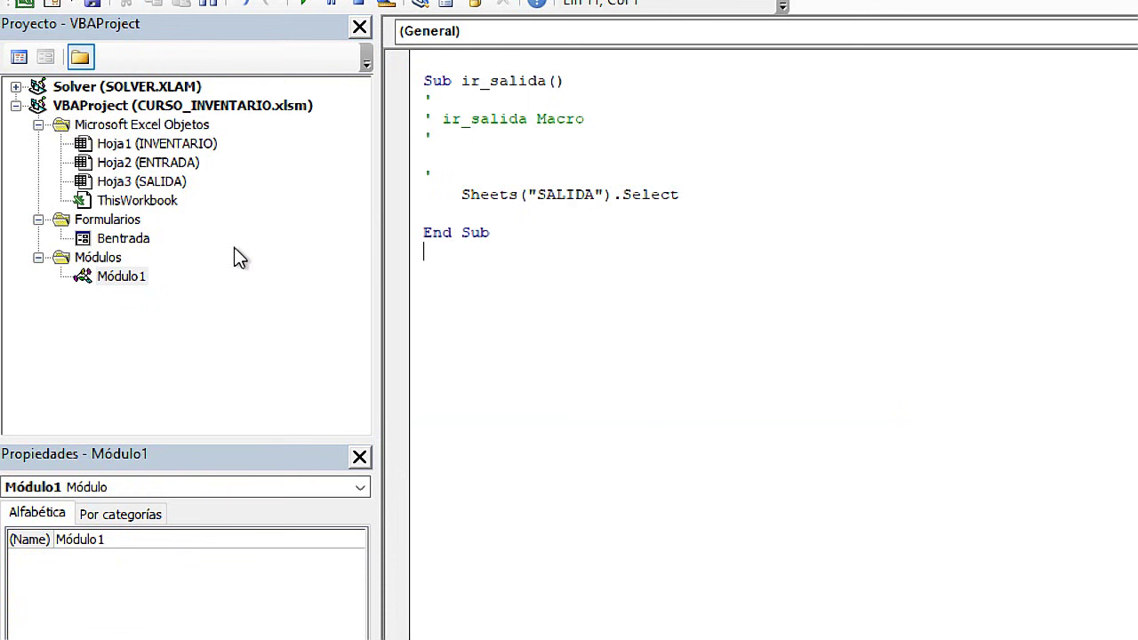
Below the ir_salida macro in Módulo1, start a new macro named llamar_formulario_entrada
click(124, 277)
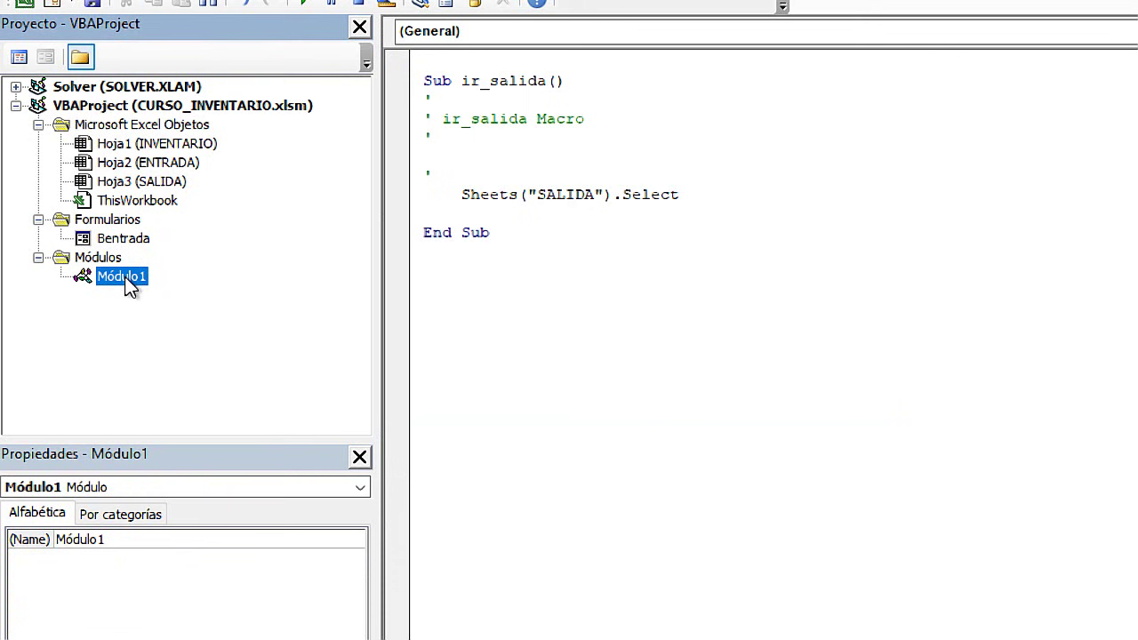
click(518, 283)
key(Return)
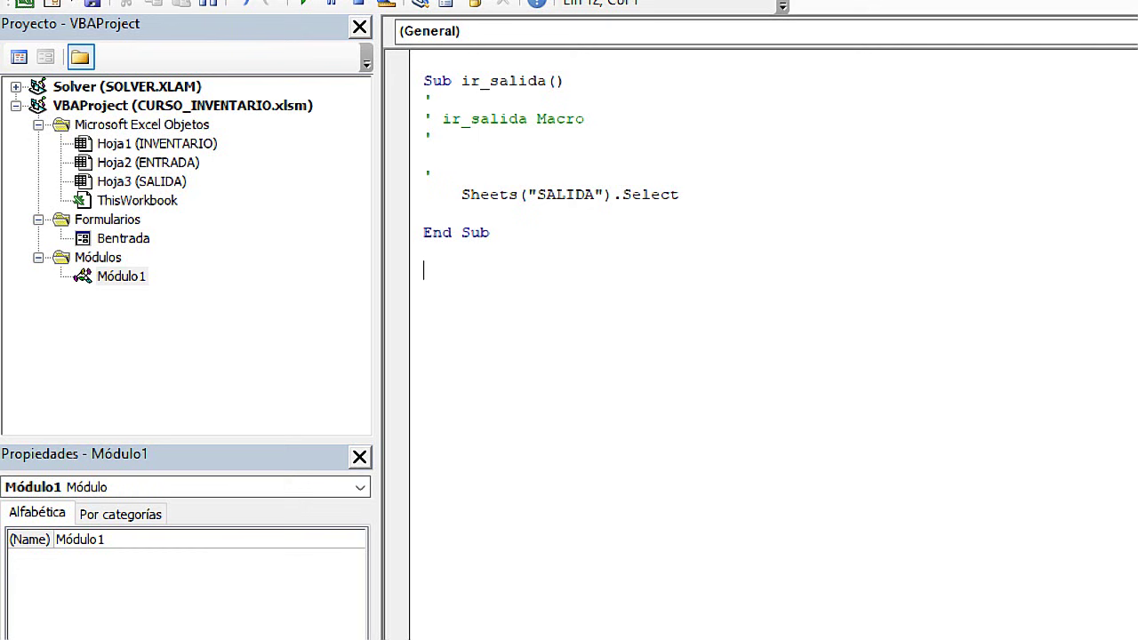
key(Return)
text(Sub)
drag(503, 285, 361, 287)
click(467, 291)
drag(511, 285, 384, 287)
click(509, 294)
text(llamar_f)
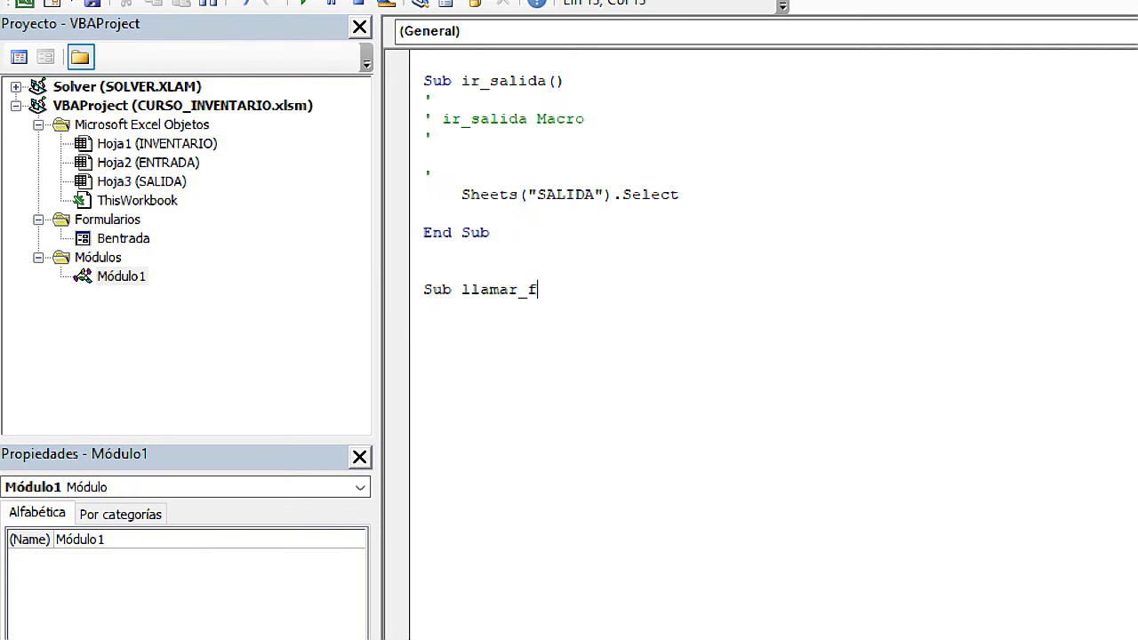
text(prm)
key(BackSpace)
key(BackSpace)
key(BackSpace)
text(ormul)
text(ario_)
text(entrada)
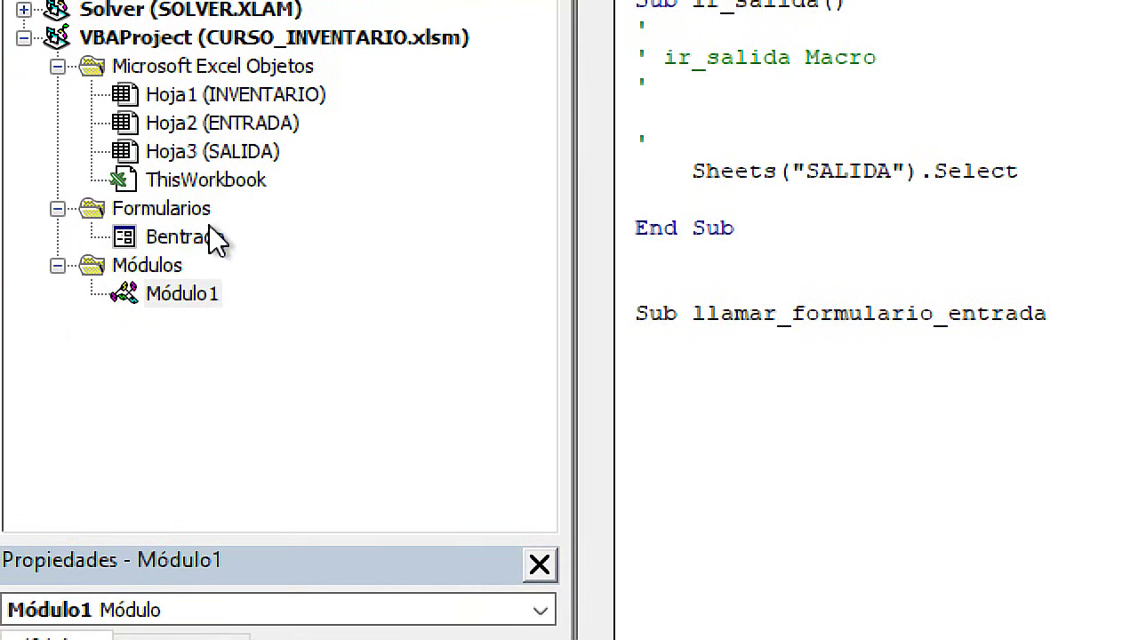
Check the Bentrada form, then complete the Sub llamar_formulario_entrada() declaration with its End Sub
double_click(125, 240)
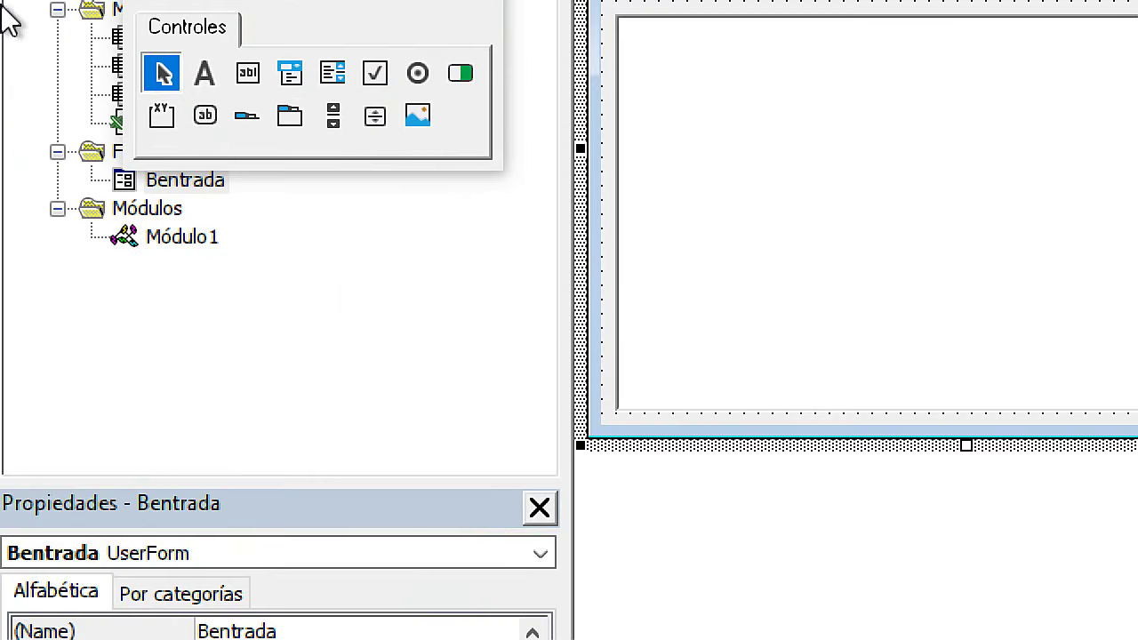
double_click(62, 175)
text(Sub llamar_formulario_entrada)
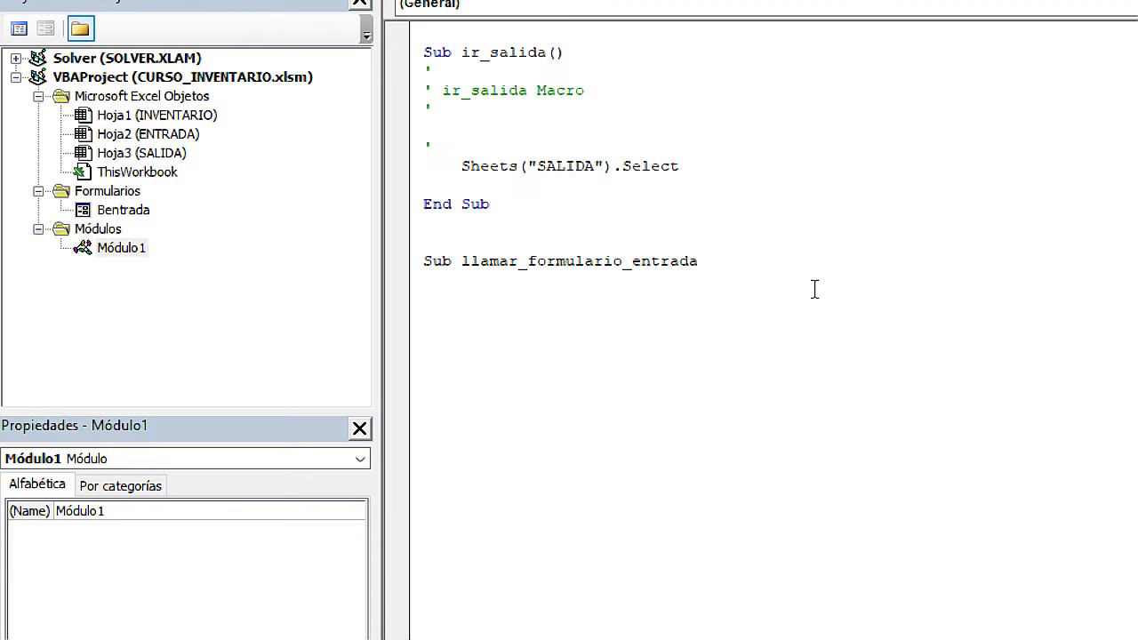
text(()
key(Return)
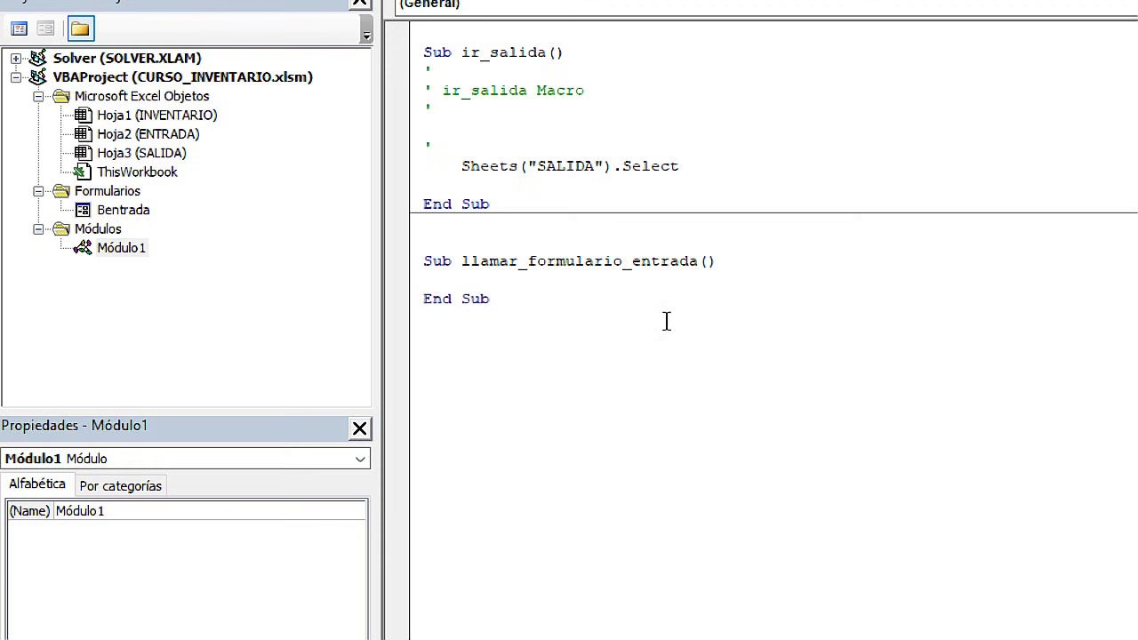
drag(493, 300, 415, 299)
click(438, 283)
key(Return)
key(Return)
key(Return)
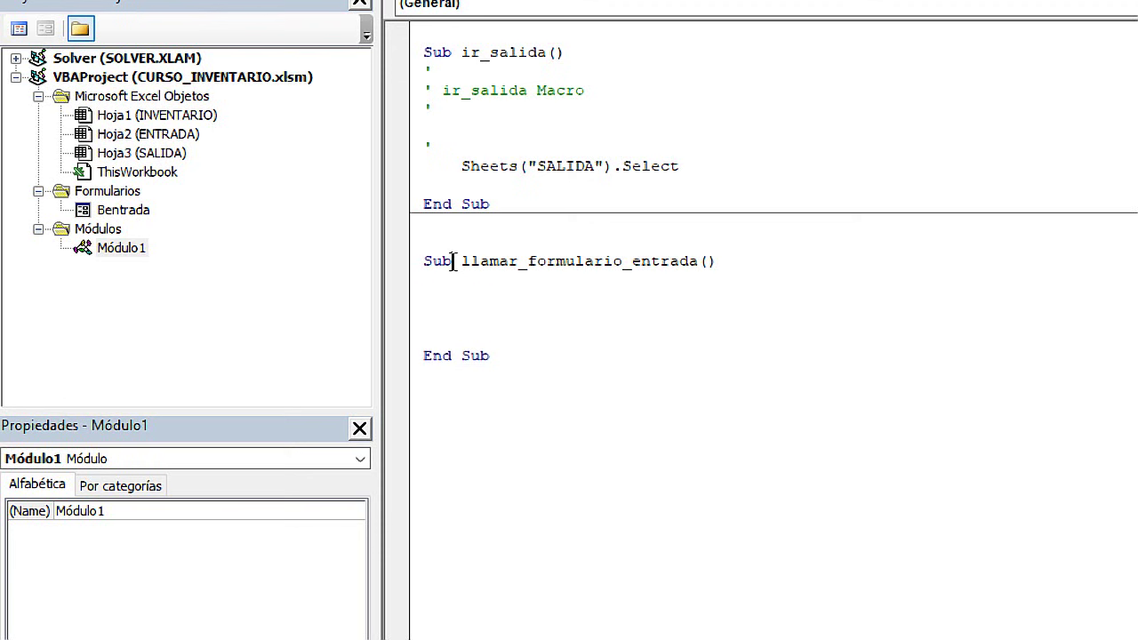
mouse_move(454, 264)
mouse_down()
mouse_move(409, 265)
mouse_move(697, 260)
mouse_up()
click(447, 266)
click(706, 261)
drag(699, 260, 729, 268)
click(471, 316)
drag(495, 356, 425, 355)
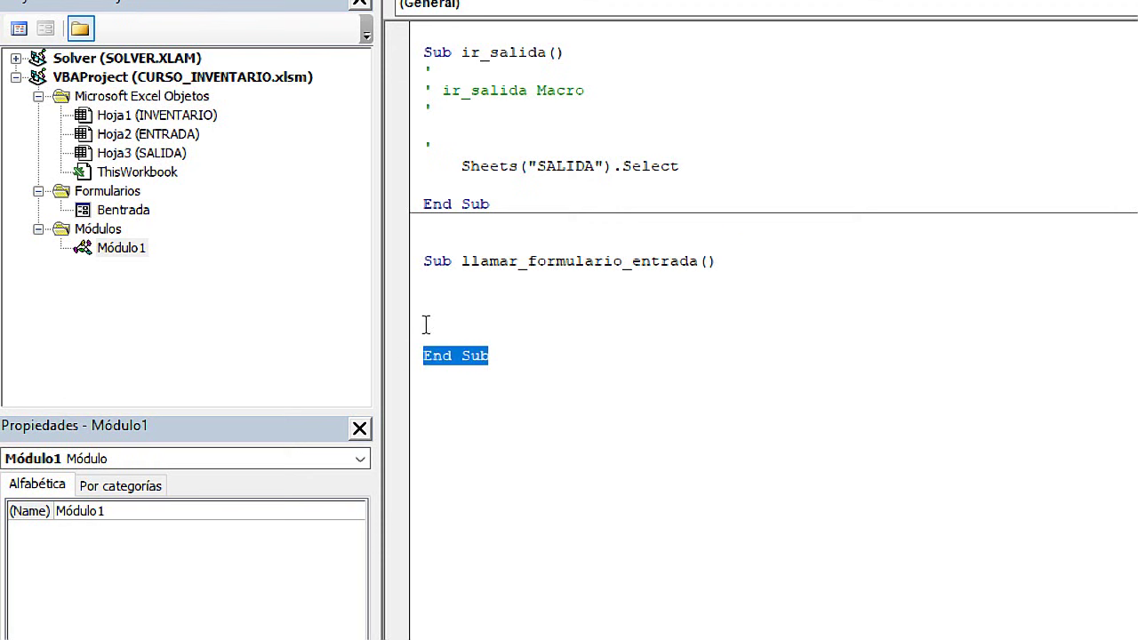
click(426, 320)
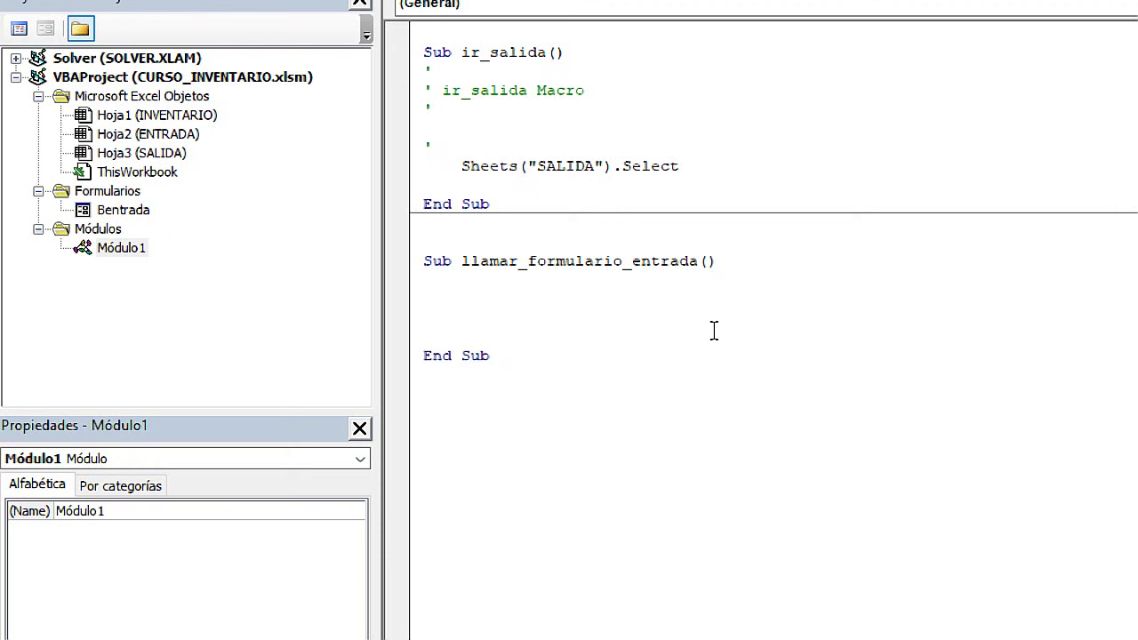
Write Bentrada.Show in the macro body, confirming the form's (Name) is Bentrada
text(B a)
key(BackSpace)
key(BackSpace)
text(entra)
text(da)
click(123, 210)
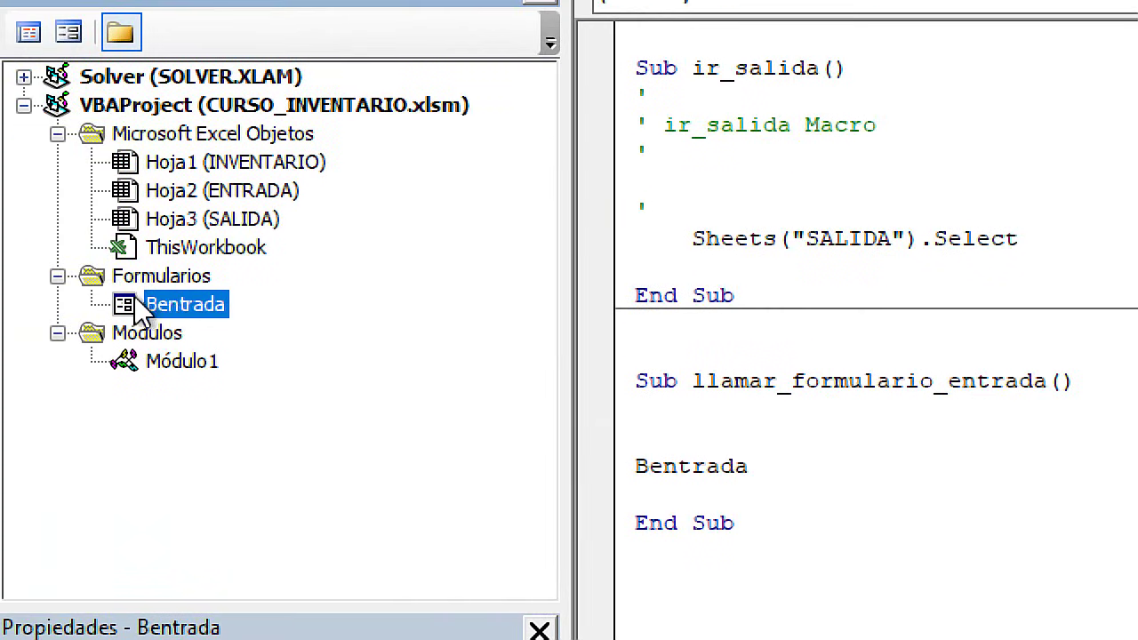
click(256, 525)
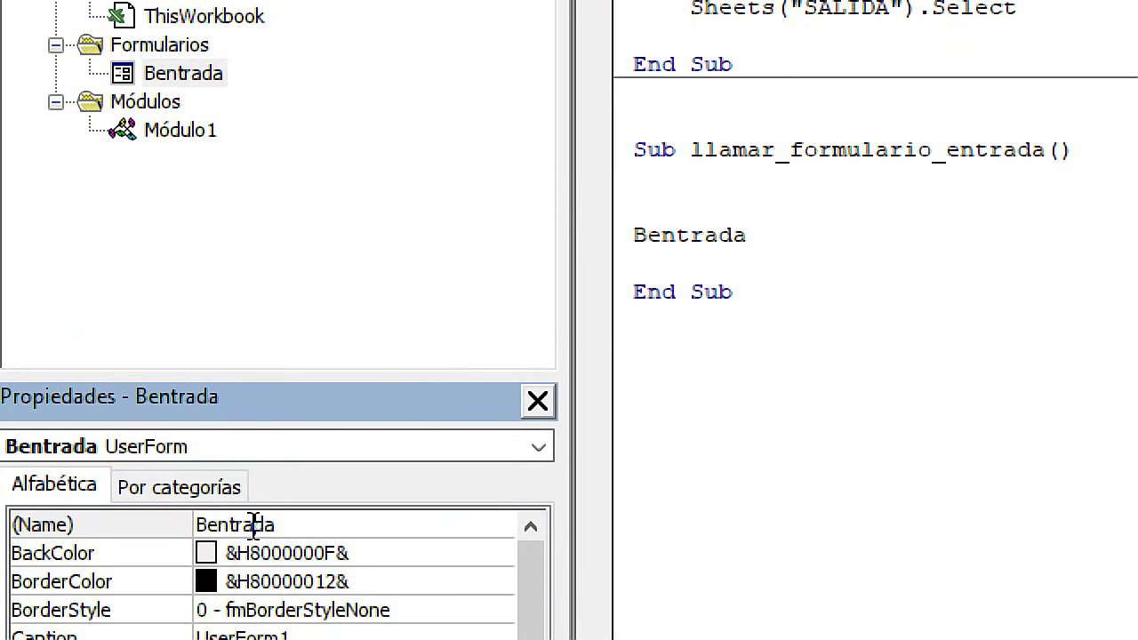
click(132, 526)
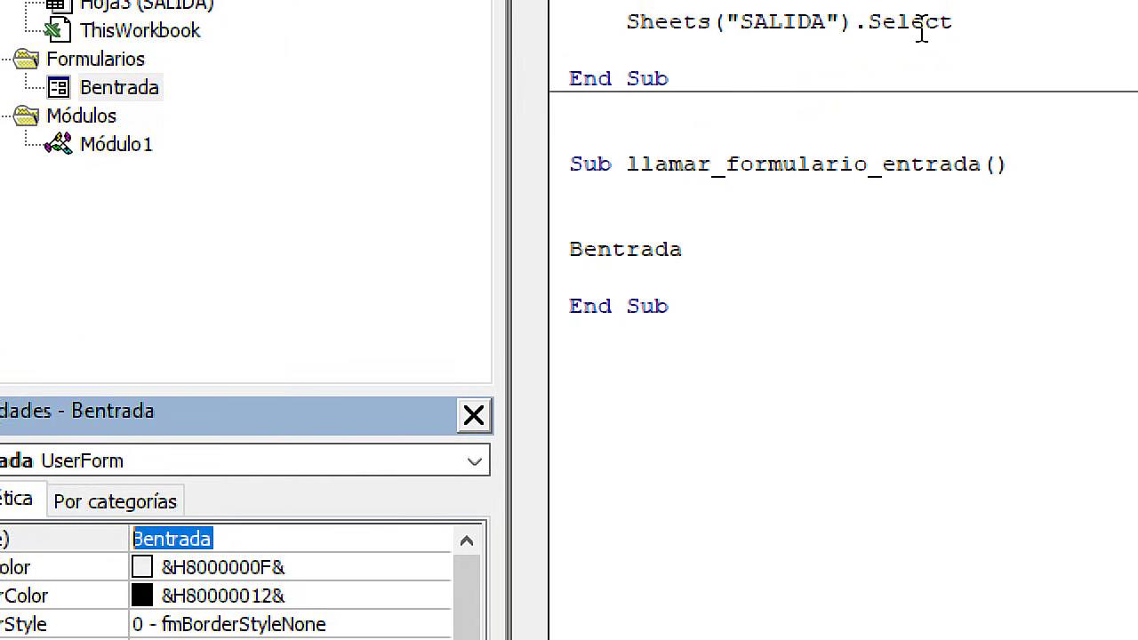
click(648, 265)
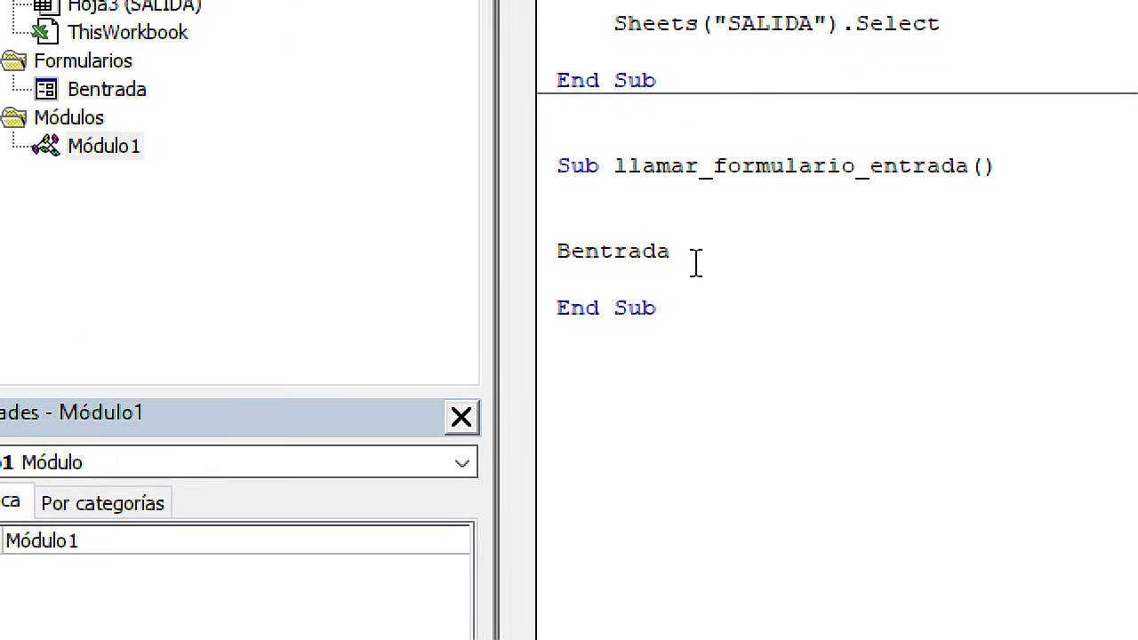
text(.sho)
key(Tab)
Remove the blank line above Bentrada.Show and return to the ENTRADA sheet in Excel
click(503, 281)
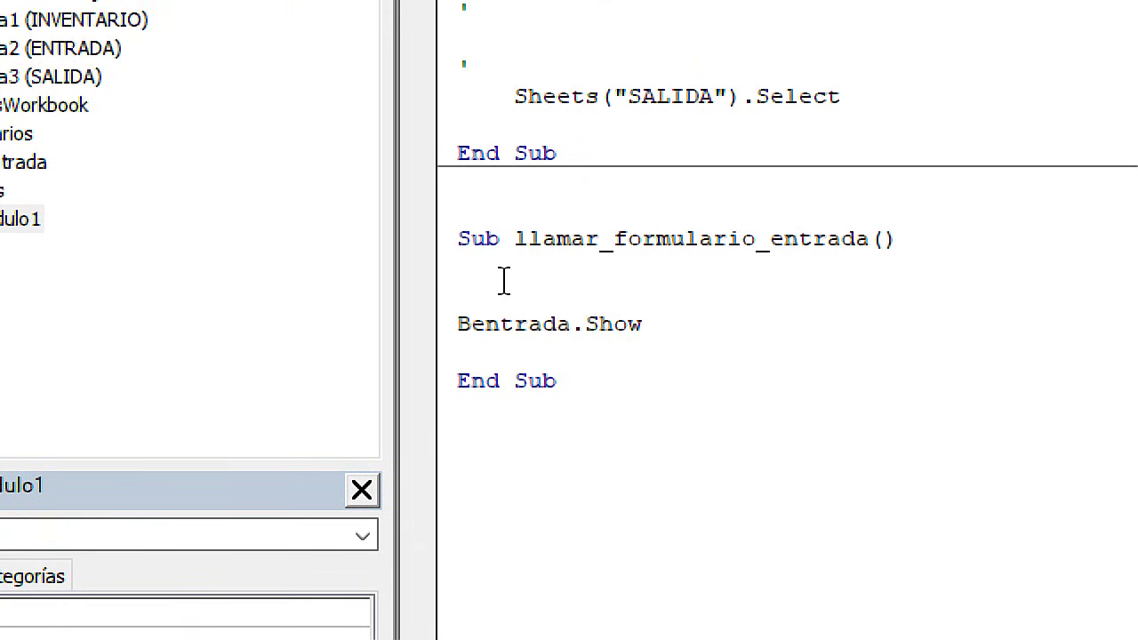
key(BackSpace)
drag(459, 293, 579, 294)
click(687, 307)
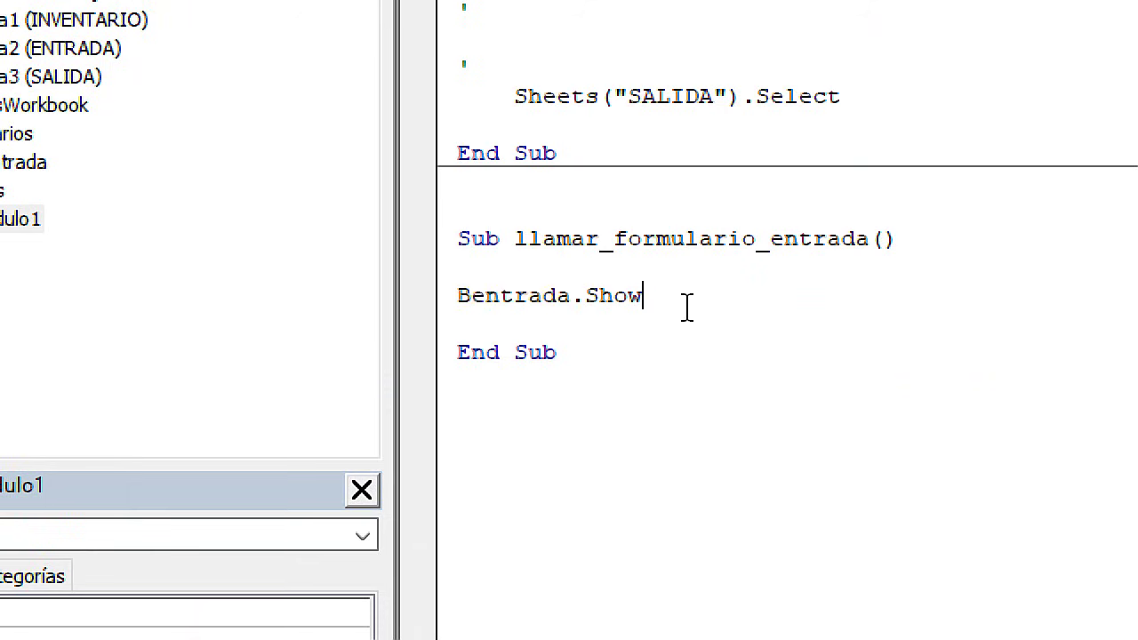
drag(687, 306, 460, 315)
click(582, 322)
drag(710, 317, 425, 310)
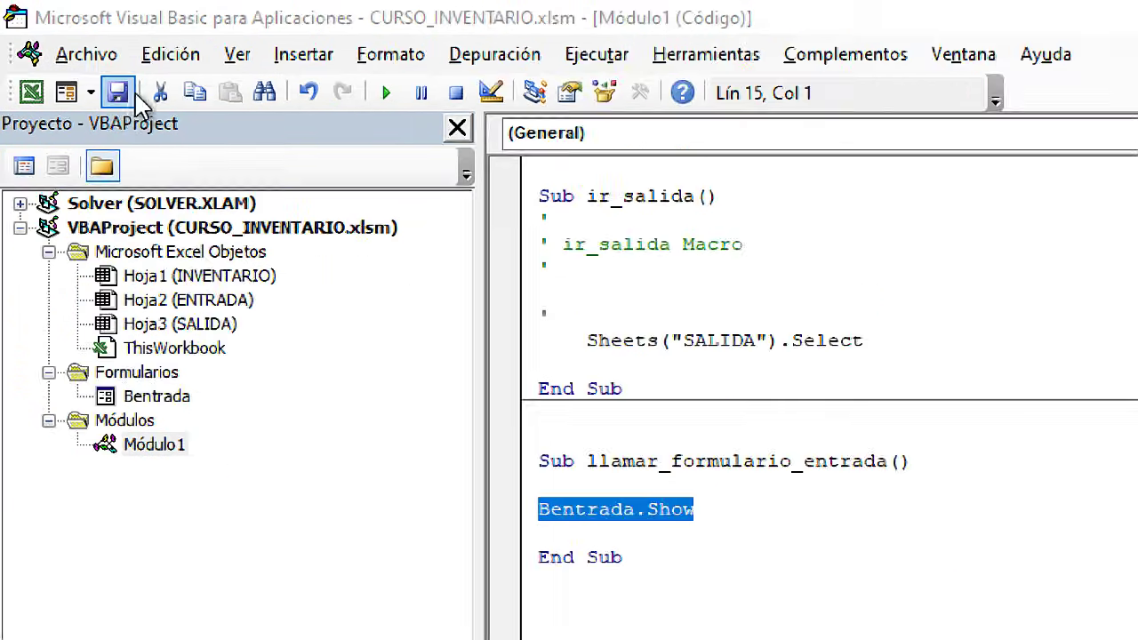
key(alt+F11)
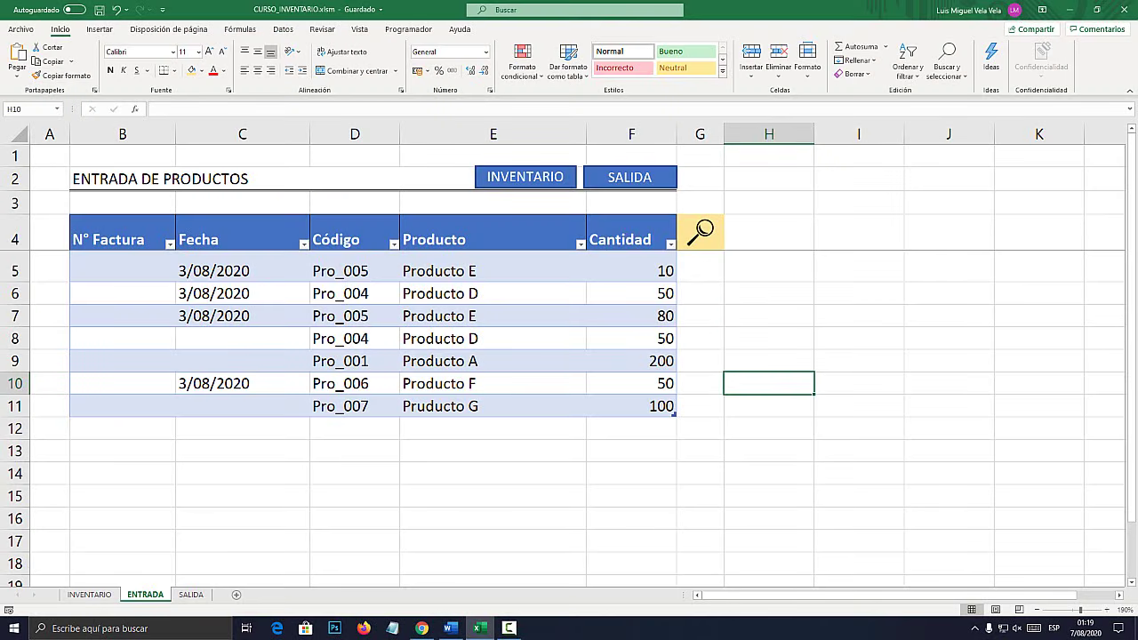
Assign the llamar_formulario_entrada macro to the magnifier image
right_click(700, 230)
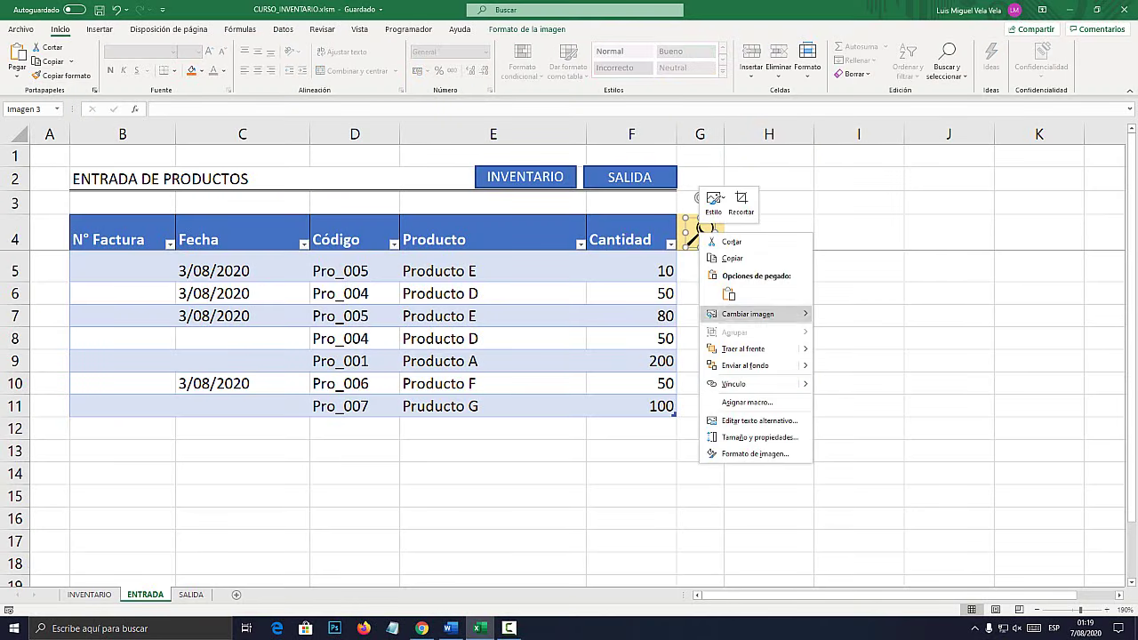
click(724, 399)
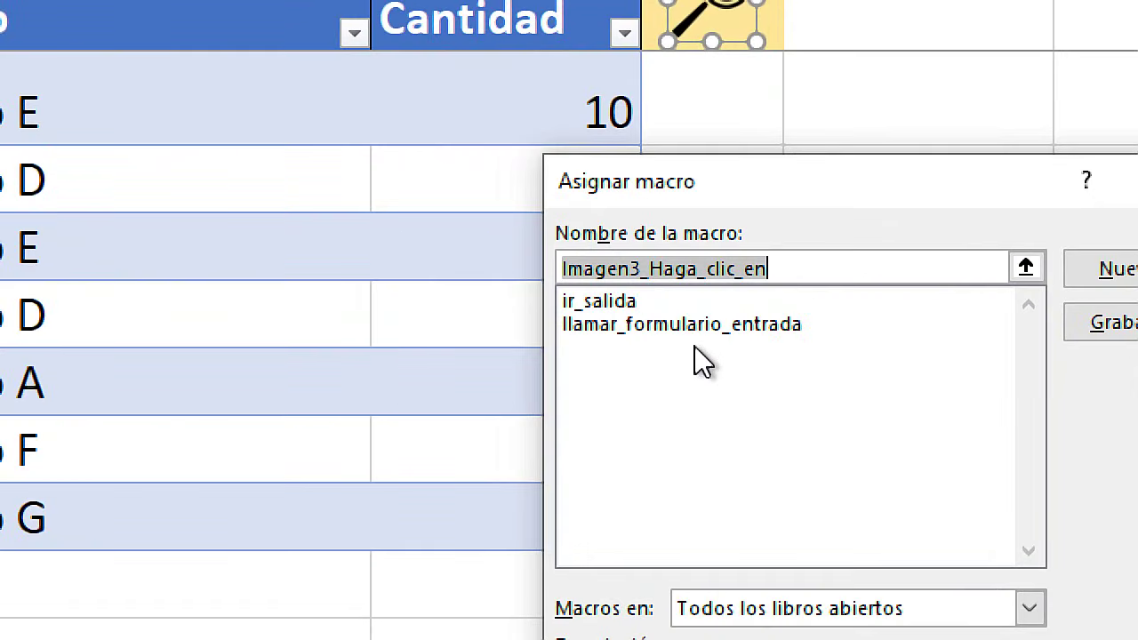
click(679, 340)
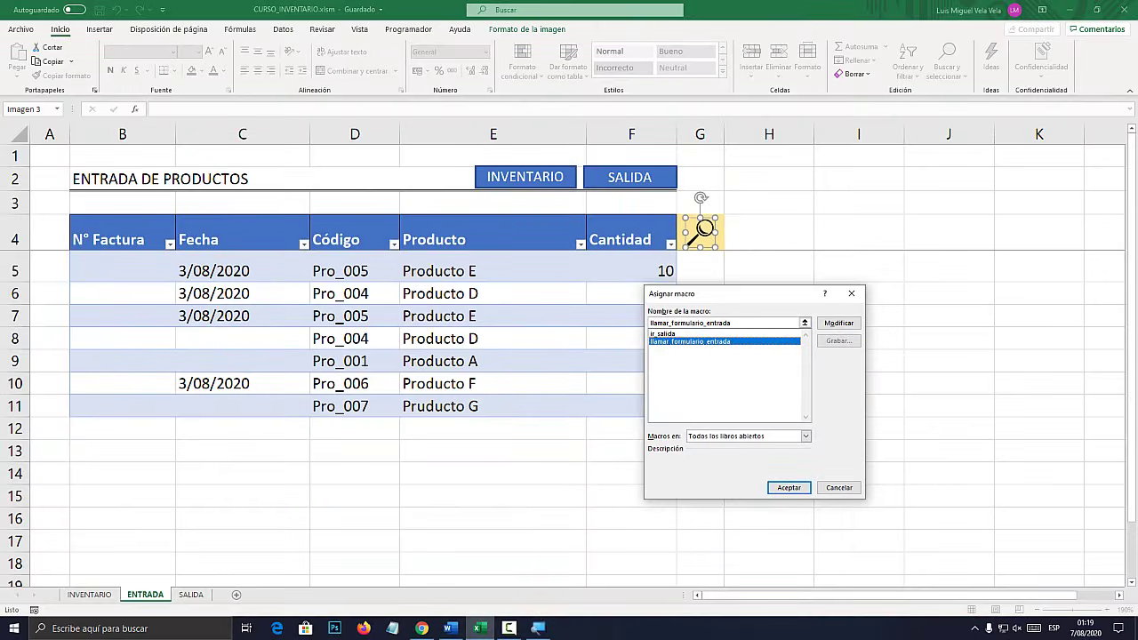
click(789, 487)
click(769, 360)
Test the magnifier to open the search form, close it, end the run, and reopen ENTRADA's code
click(701, 231)
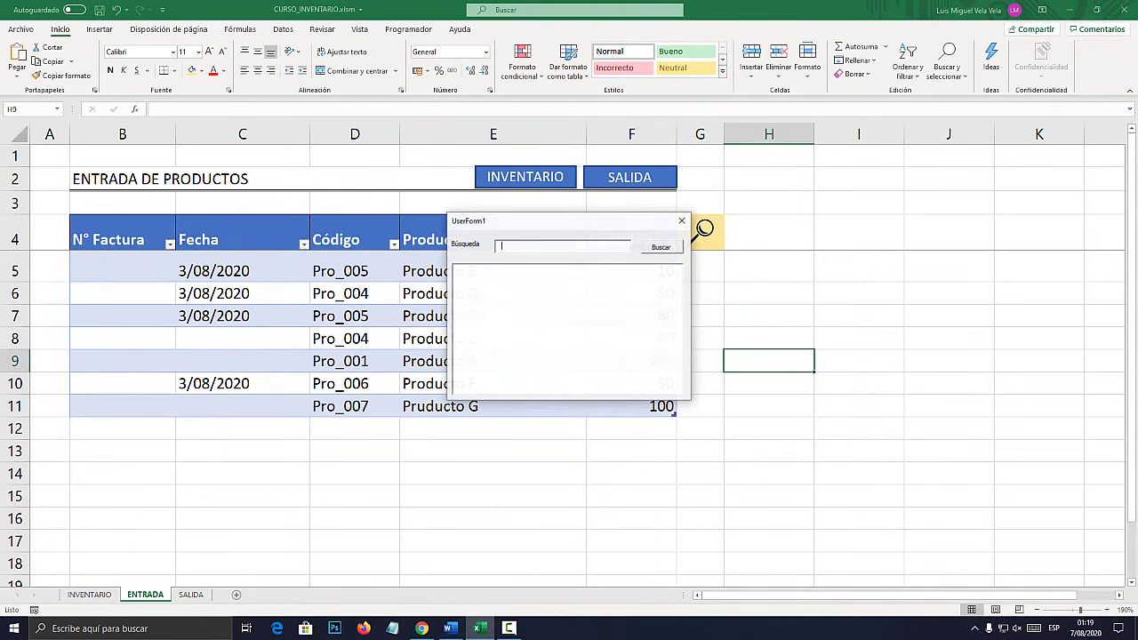
drag(605, 213, 440, 216)
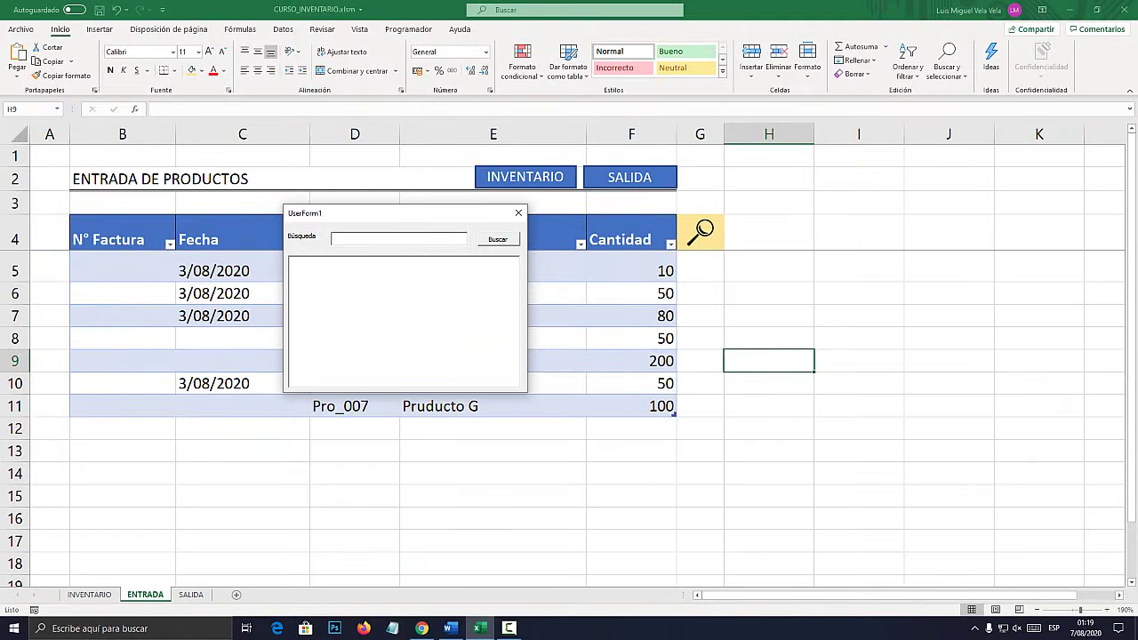
mouse_move(355, 221)
mouse_down()
mouse_move(400, 247)
mouse_move(430, 235)
mouse_up()
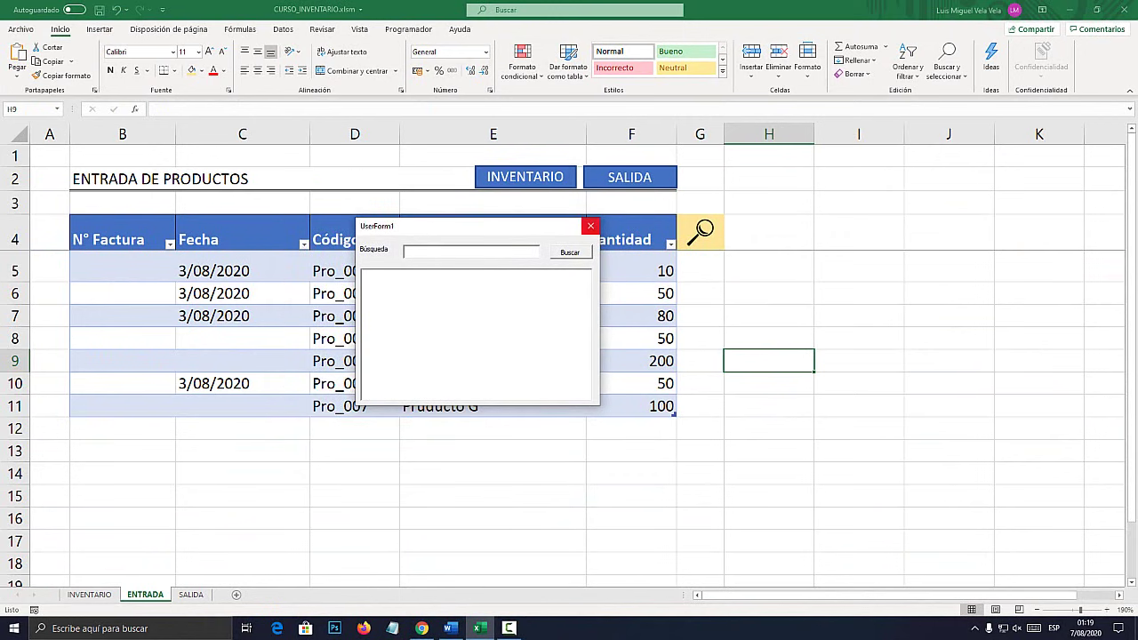
click(591, 225)
click(541, 272)
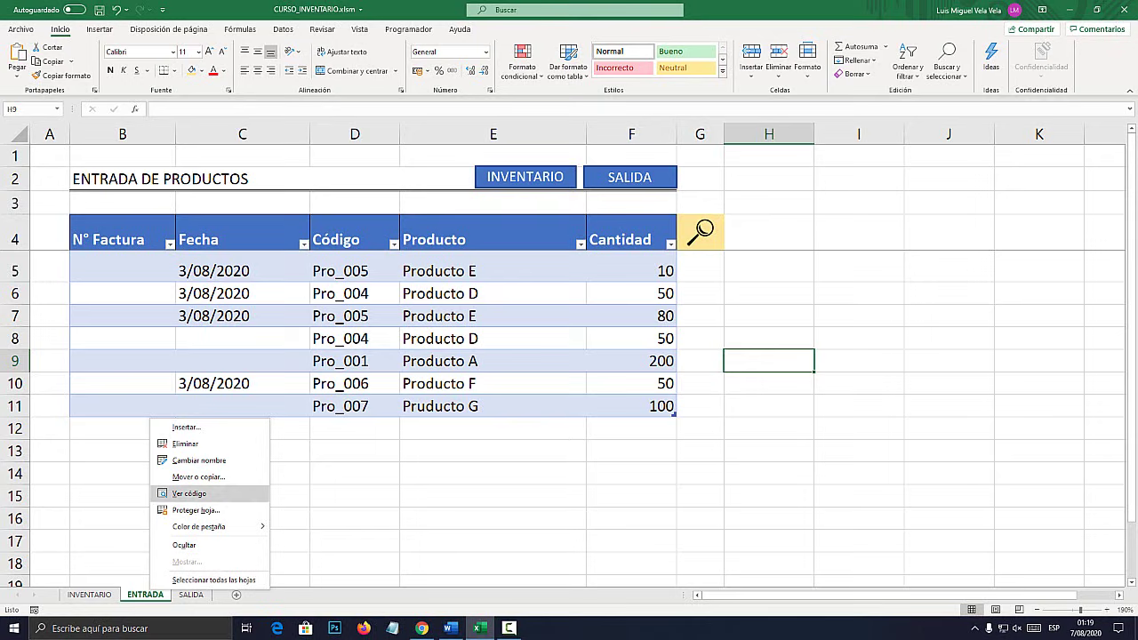
click(188, 493)
Enlarge the Bentrada form and move the listbox lower, stretching it across the form's width
double_click(61, 155)
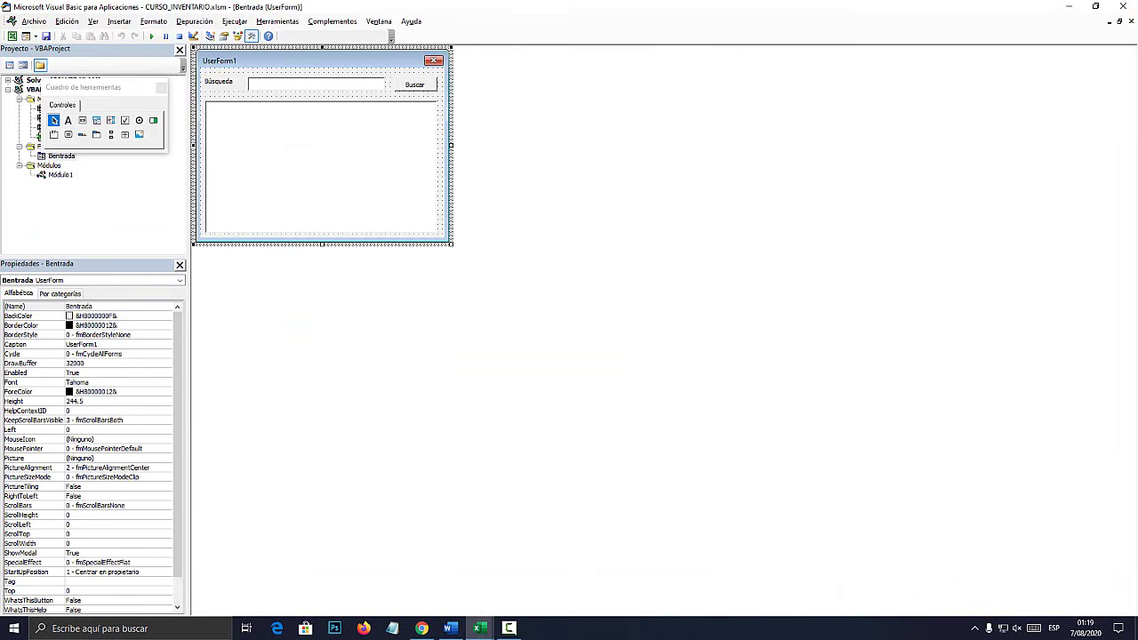
drag(451, 243, 561, 280)
click(320, 169)
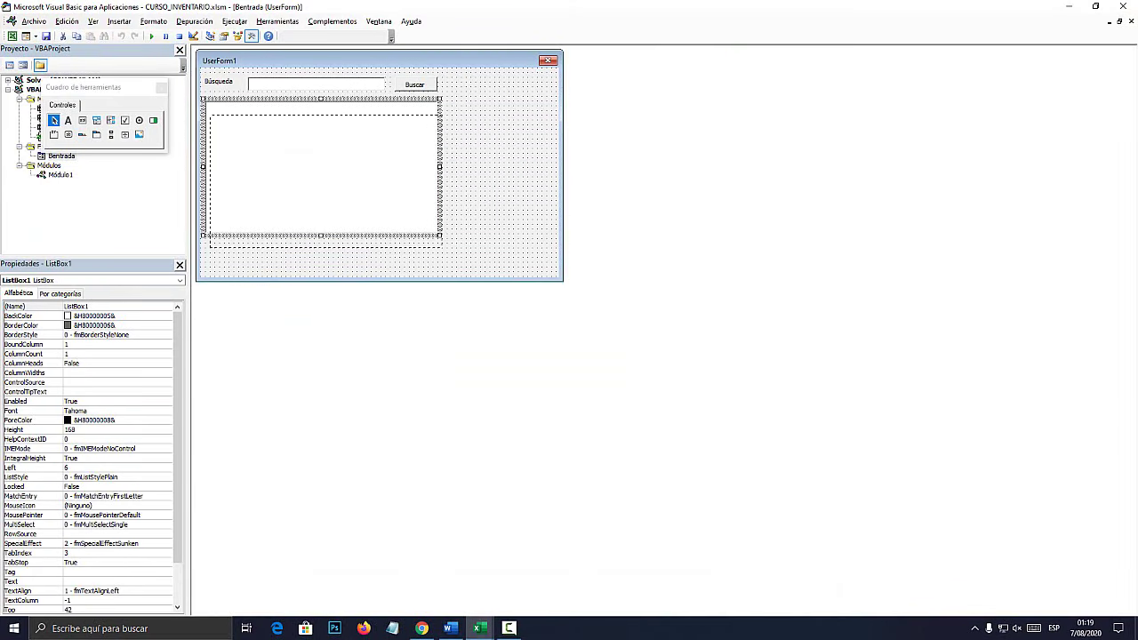
drag(320, 169, 320, 194)
drag(210, 118, 542, 262)
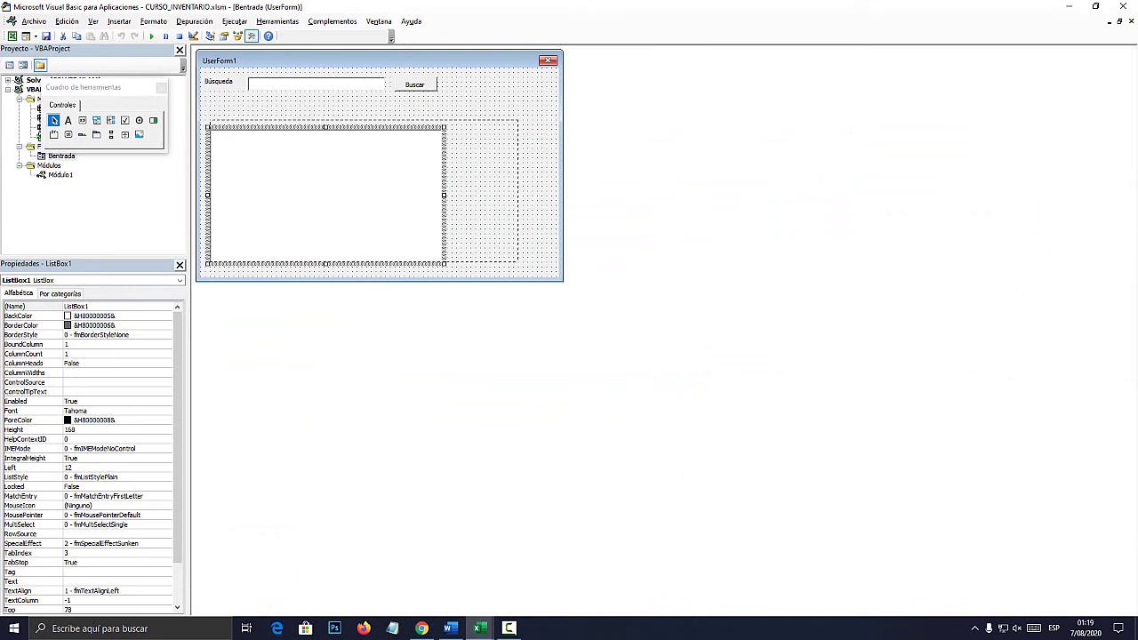
drag(542, 118, 549, 115)
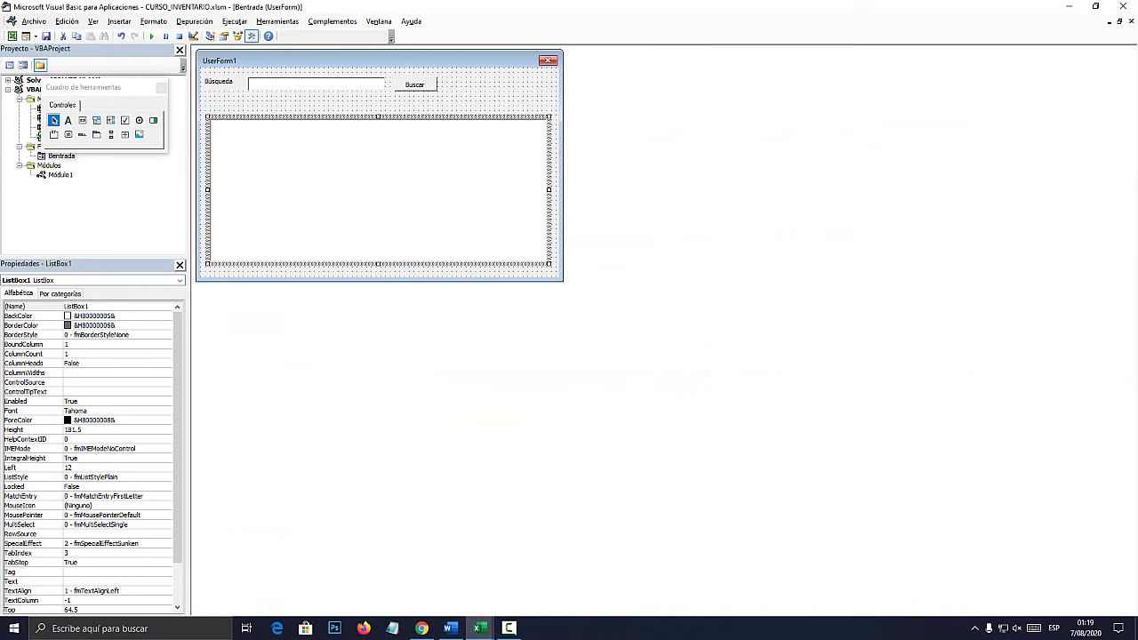
Move Buscar to the form's right edge, widen the search text box, and align the Búsqueda label
drag(414, 84, 434, 85)
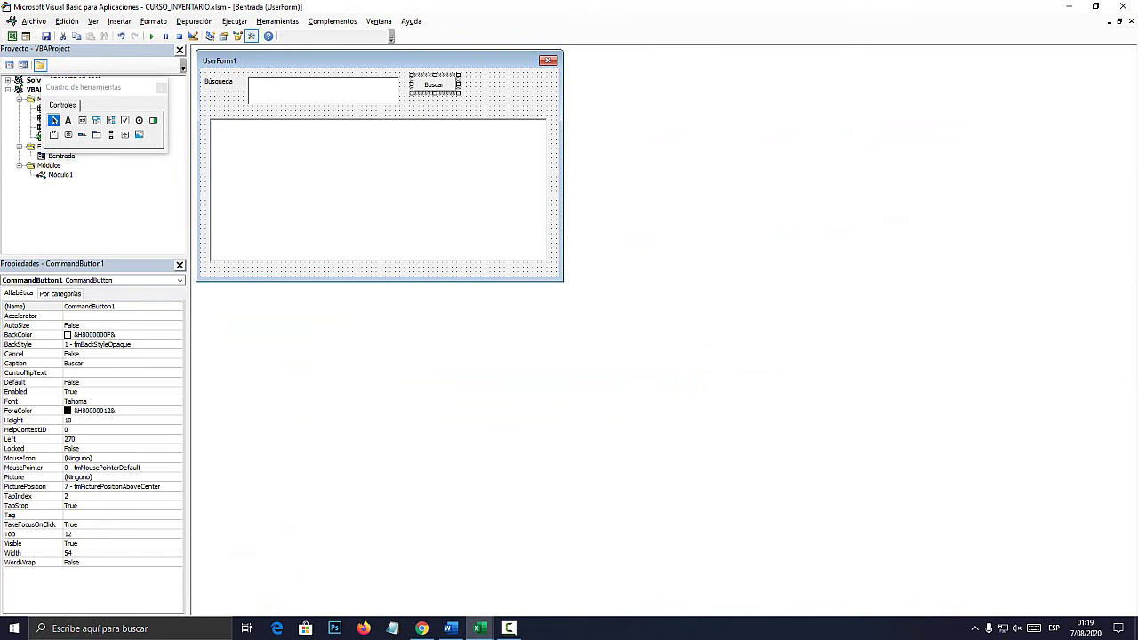
drag(525, 85, 523, 85)
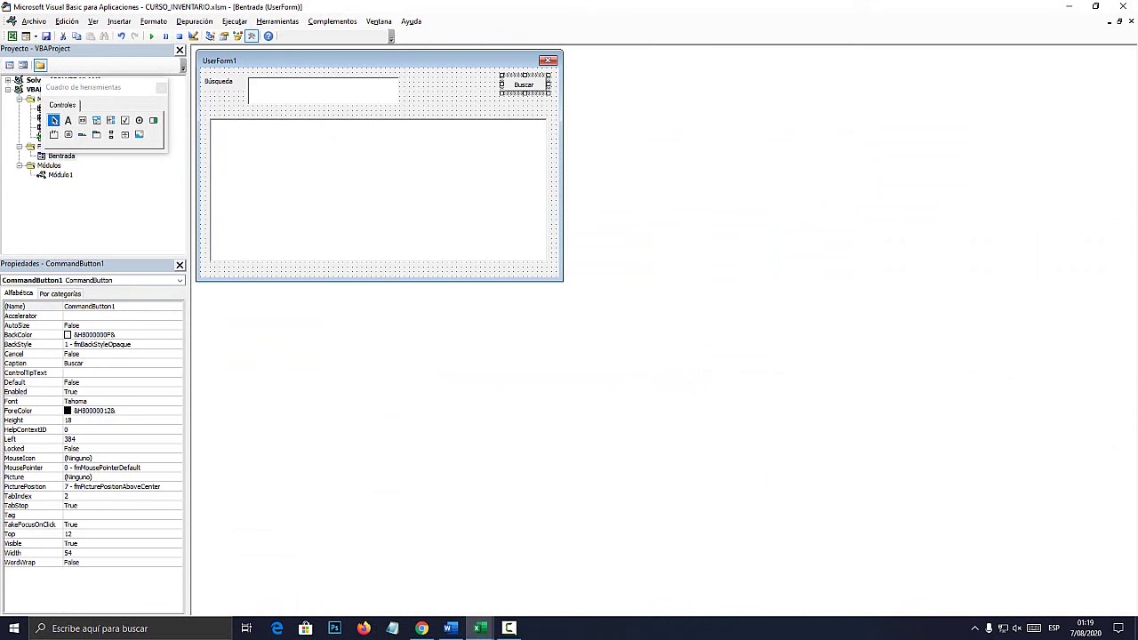
click(323, 90)
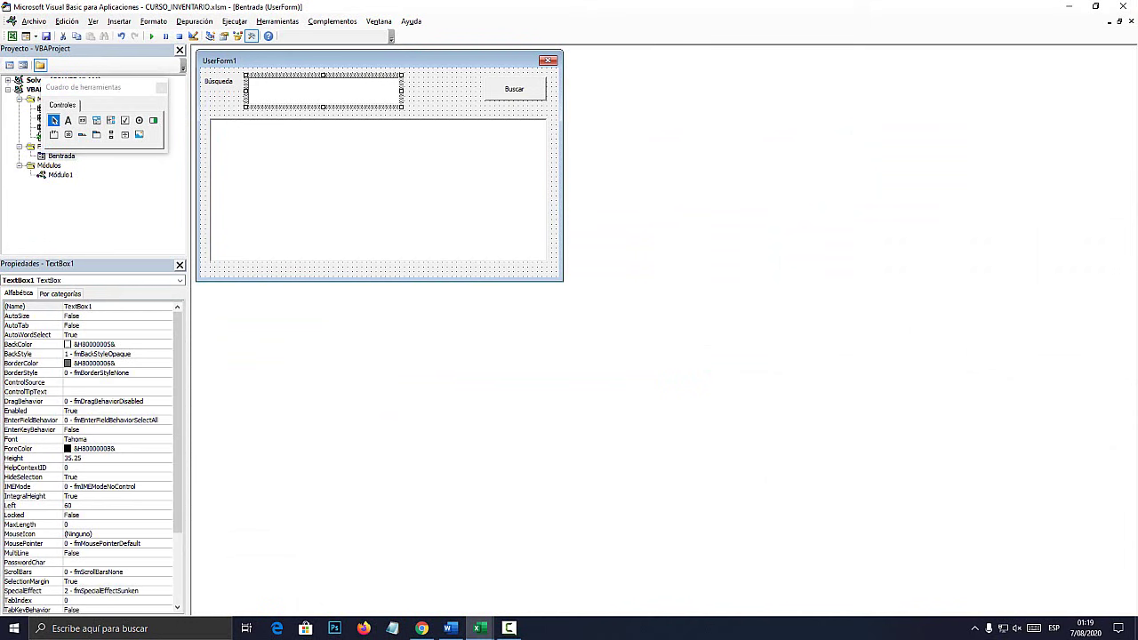
drag(401, 90, 476, 90)
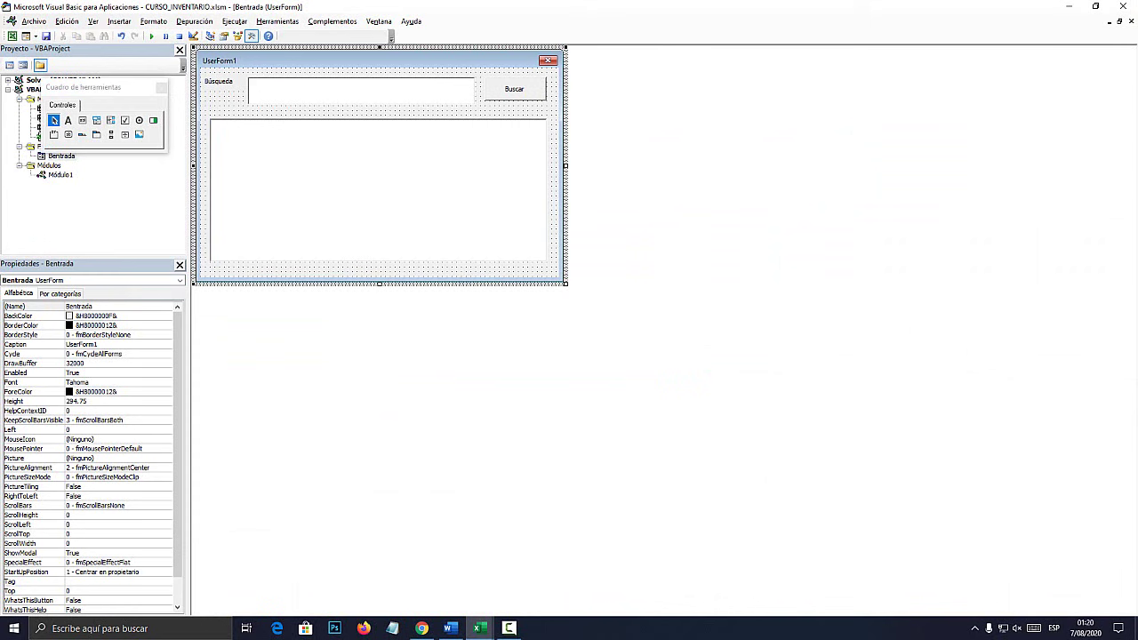
click(218, 82)
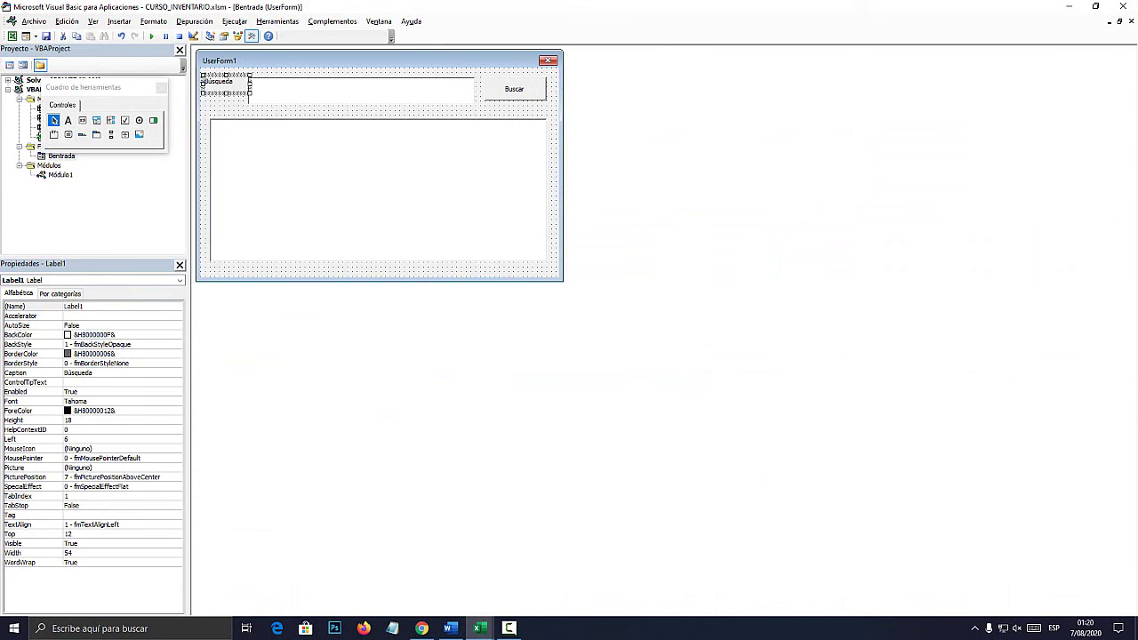
drag(217, 82, 218, 92)
click(204, 107)
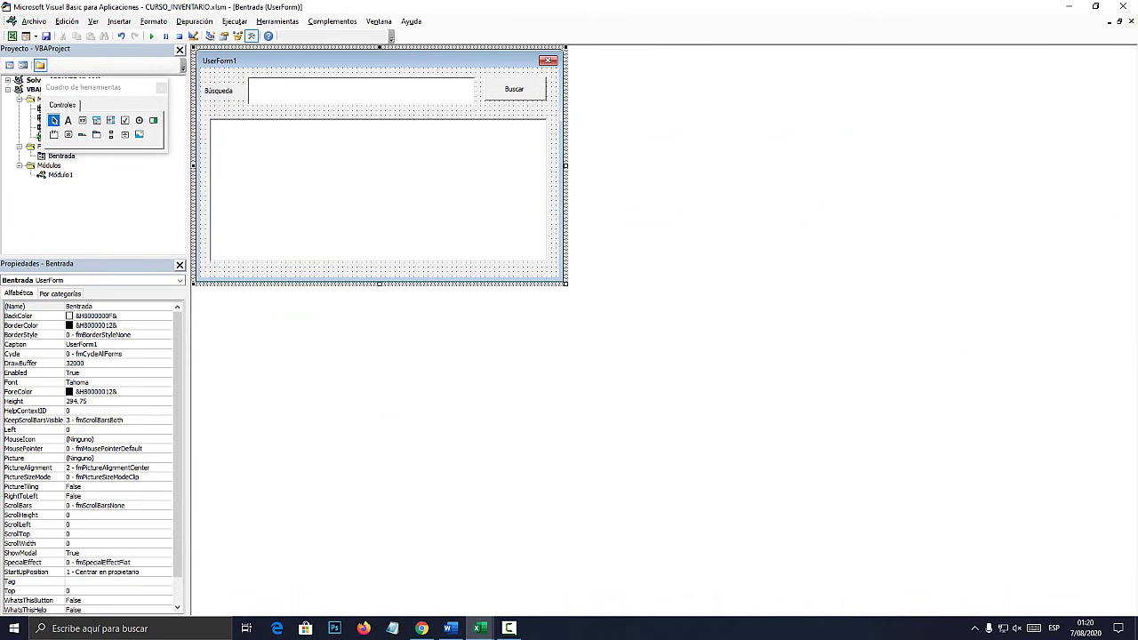
Run the form with F5 to test the new layout, then close it
key(F5)
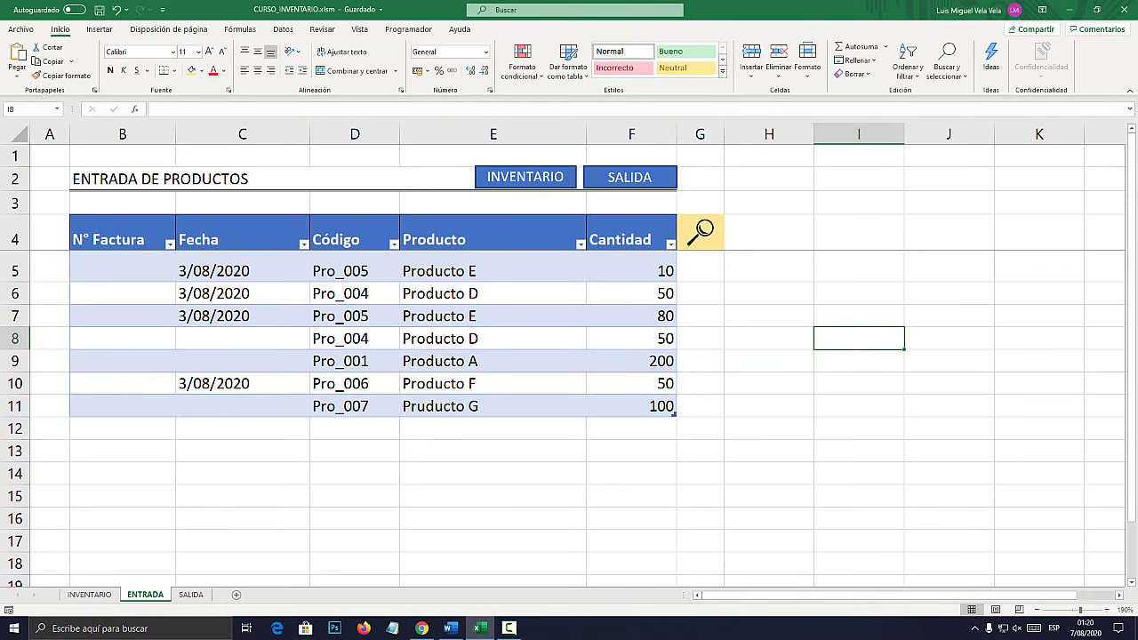
drag(645, 201, 596, 207)
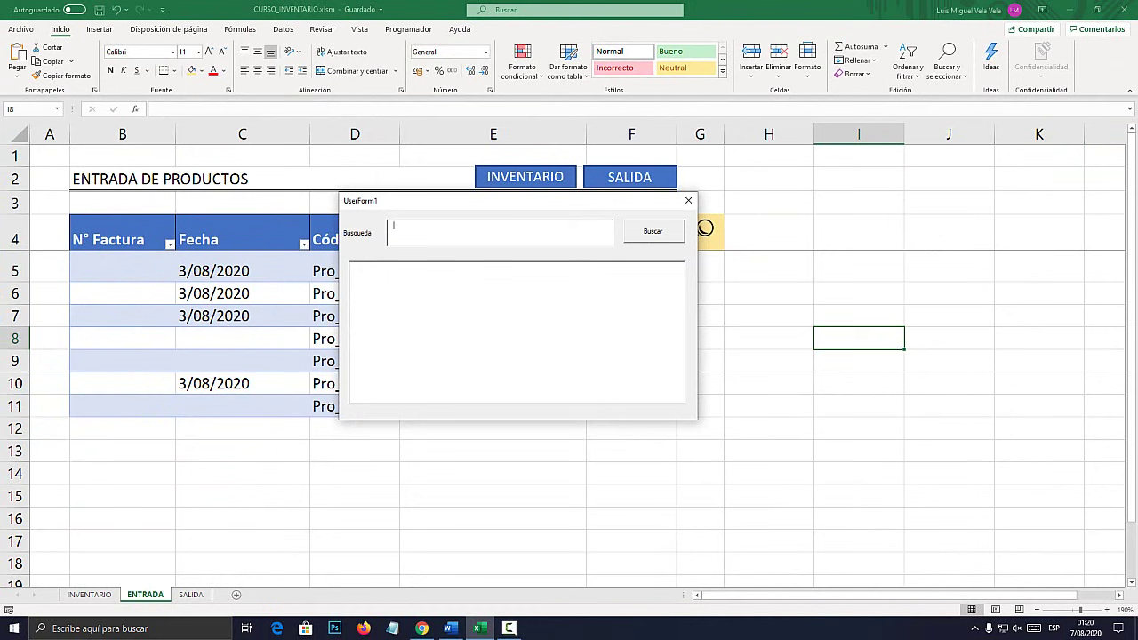
key(Tab)
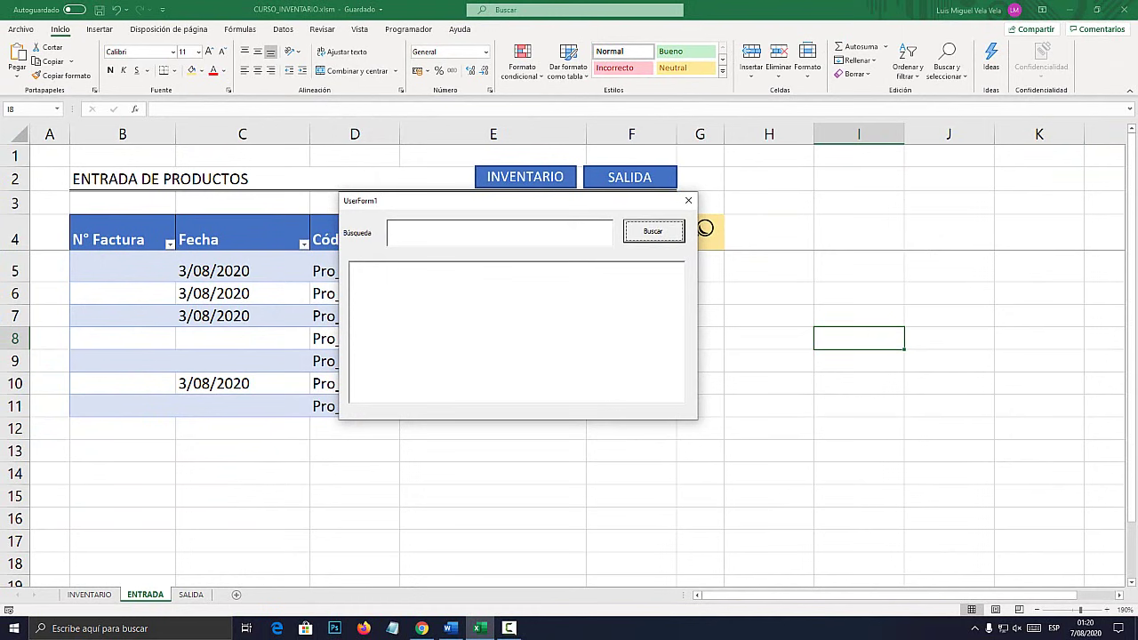
click(688, 200)
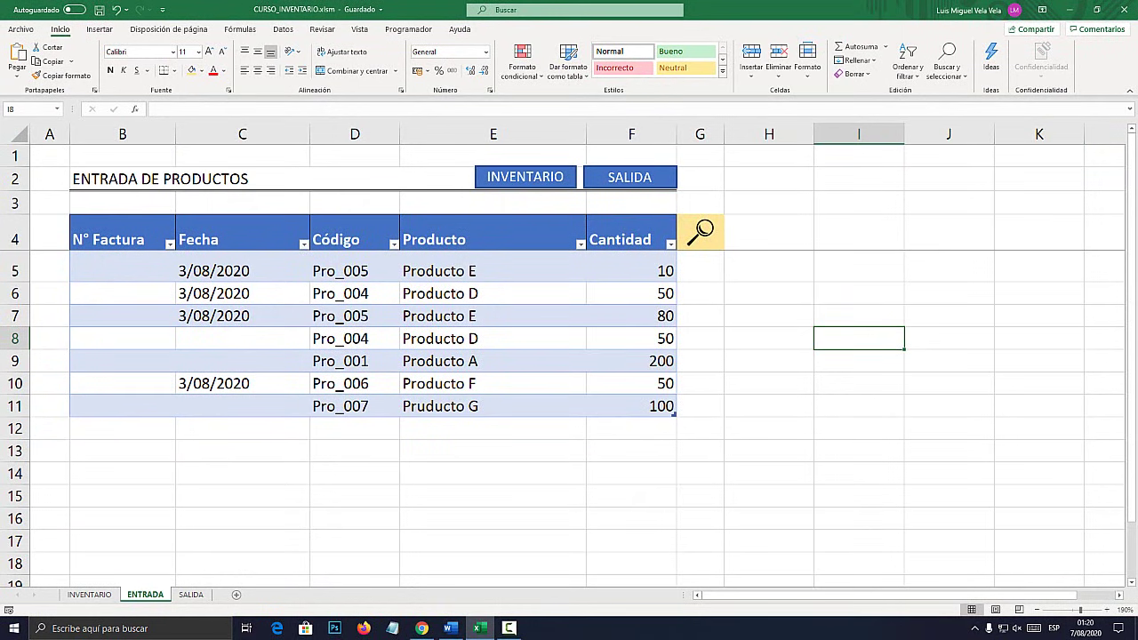
Reopen the Bentrada designer and change its Caption from UserForm1 to 'Búsqueda para entradas'
right_click(145, 594)
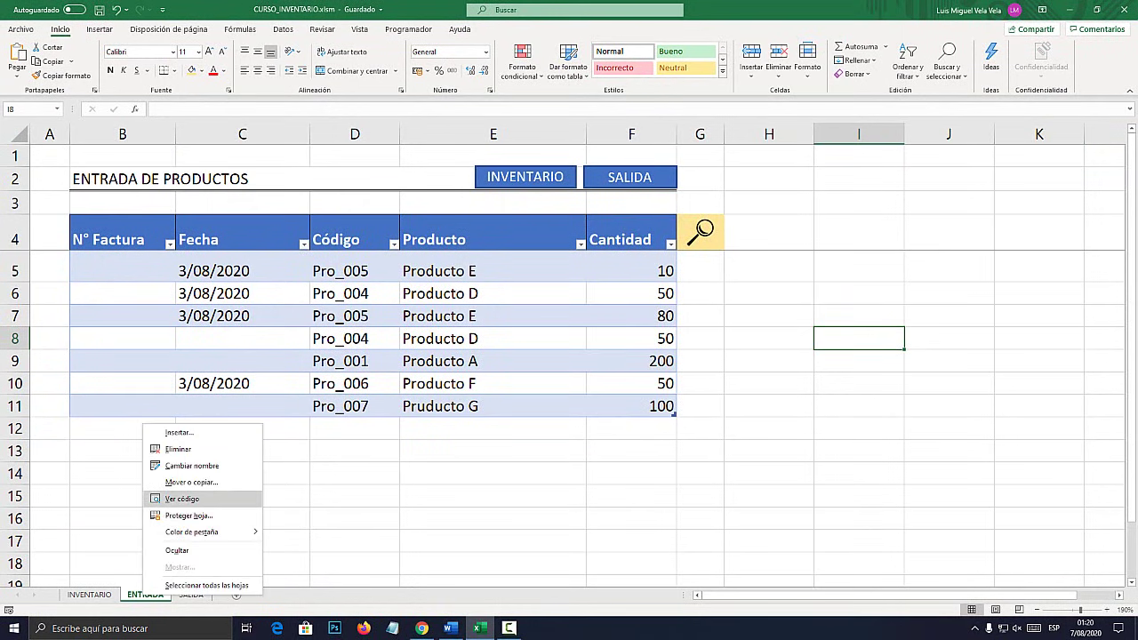
click(178, 500)
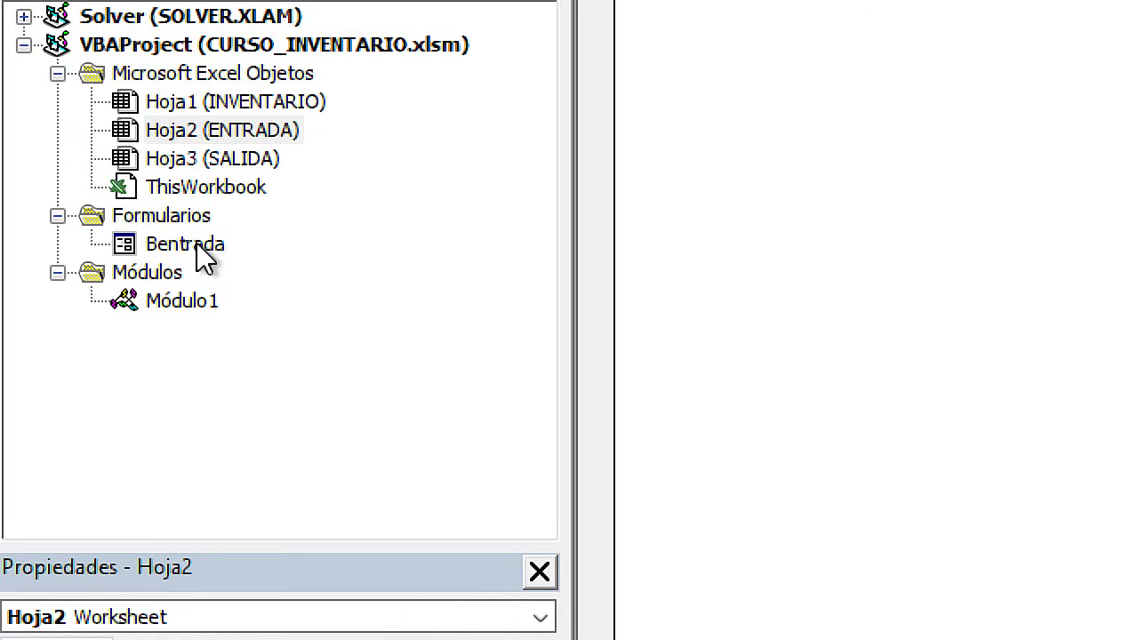
double_click(196, 243)
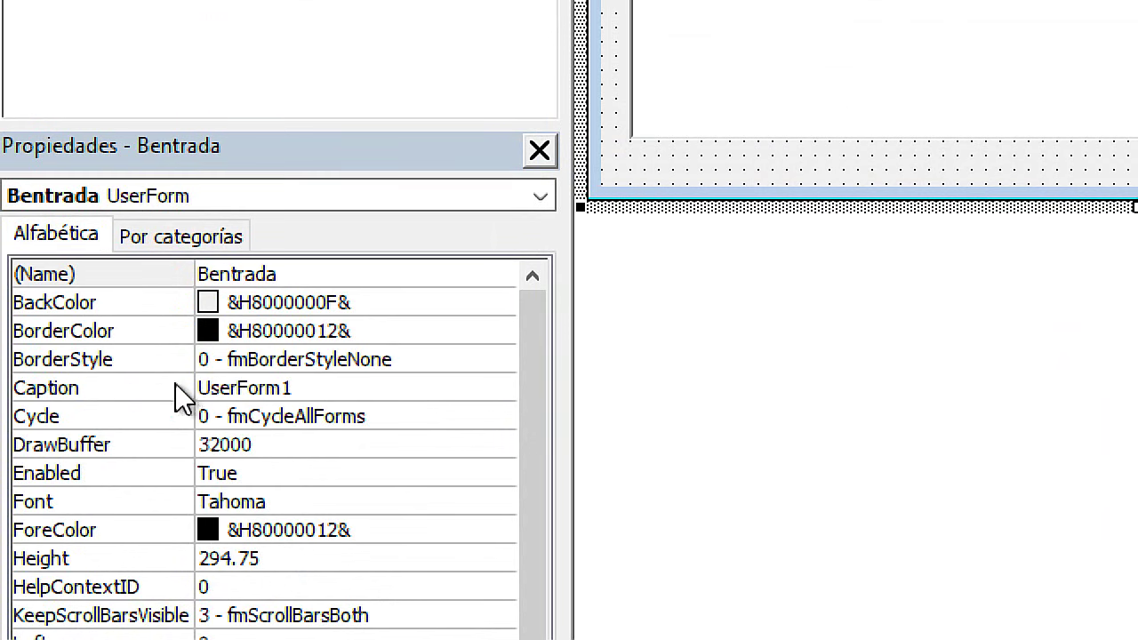
click(222, 388)
double_click(284, 388)
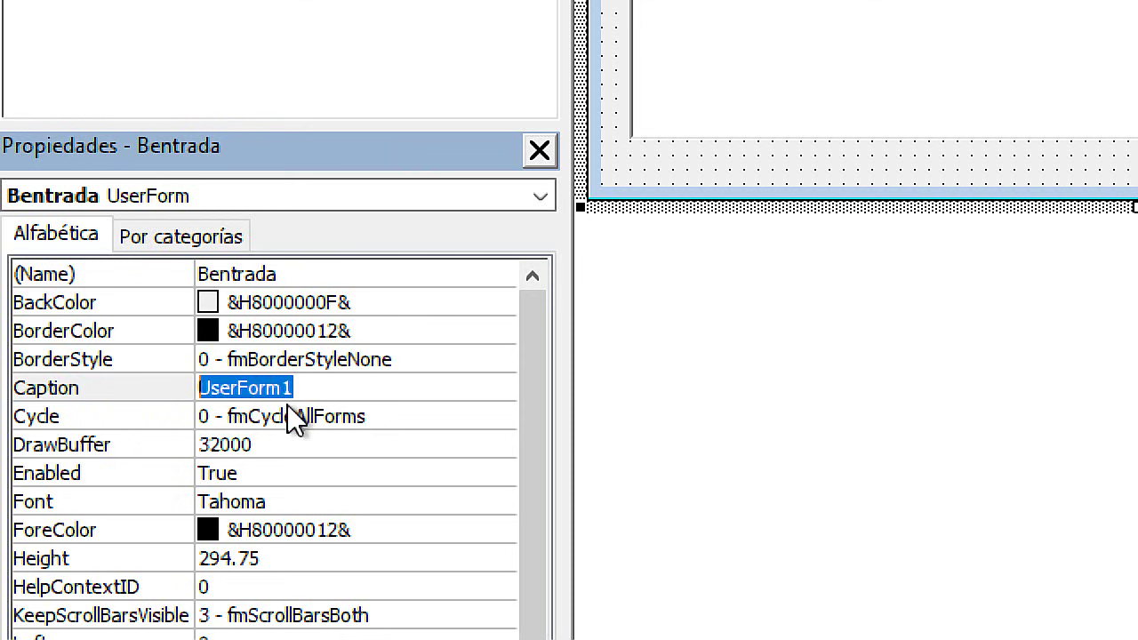
text(Búsqueda para )
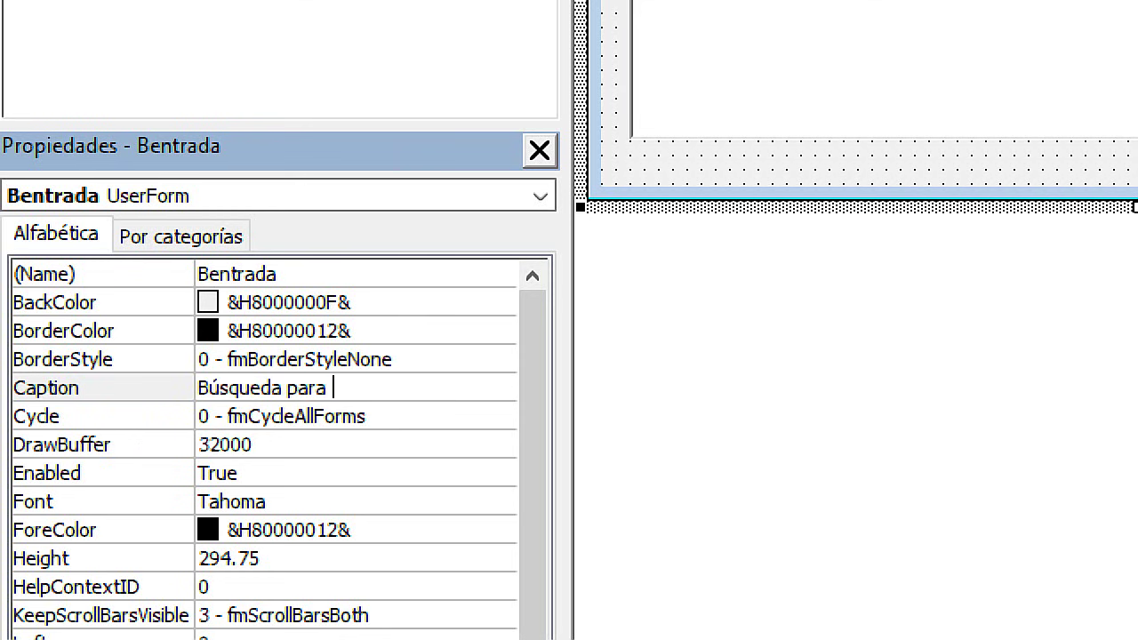
text(entradas)
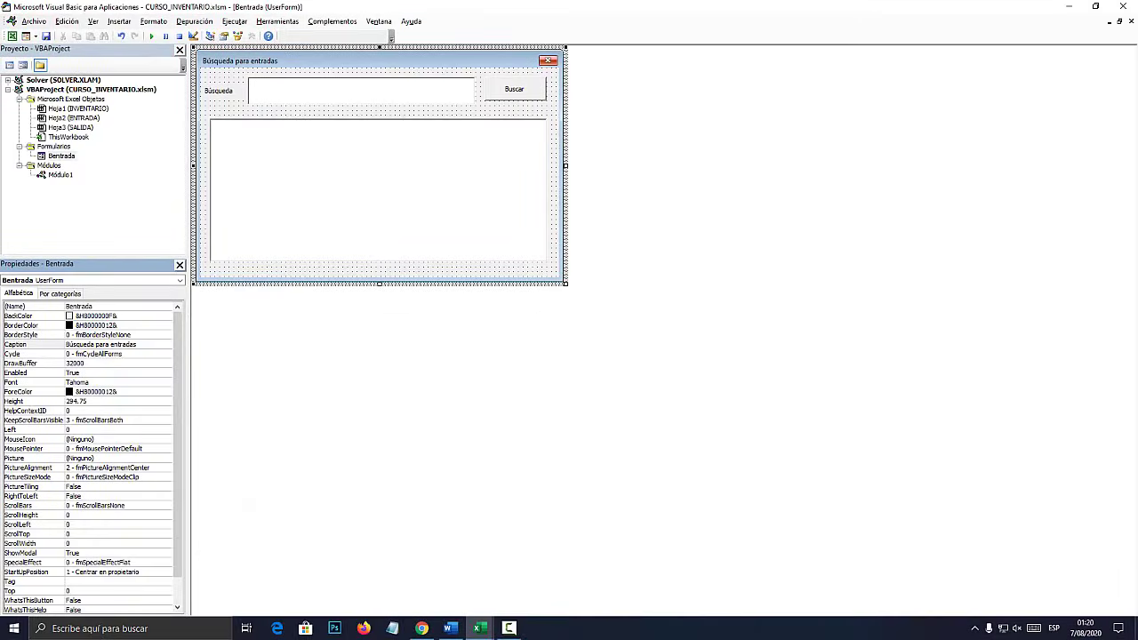
click(252, 36)
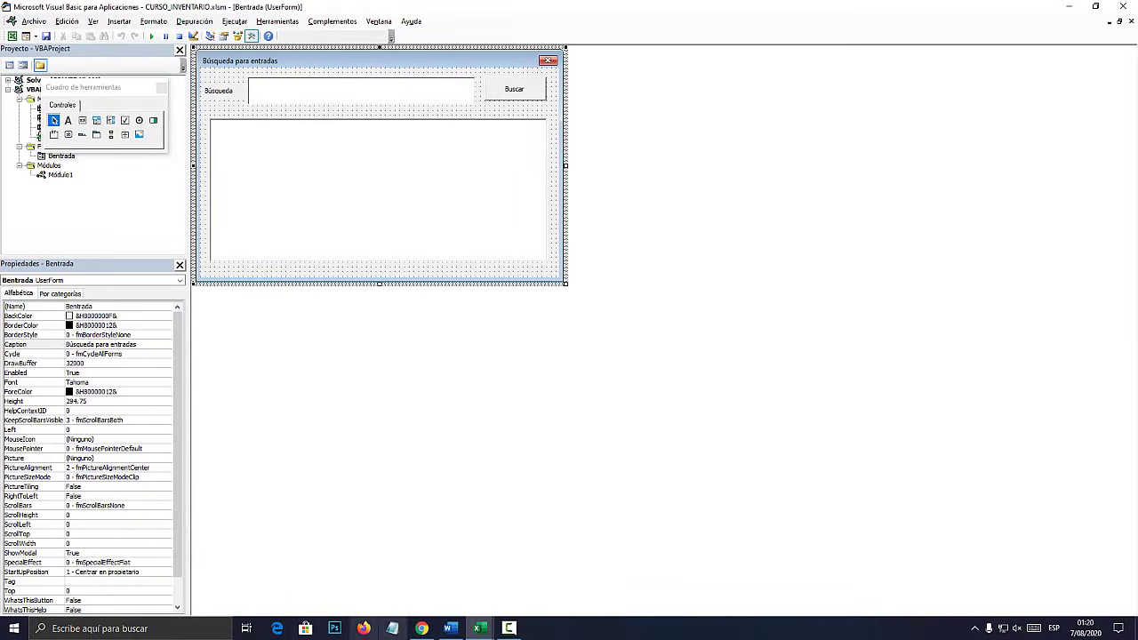
Test the renamed search form from the magnifier, close it, end the run, and return to the VBA editor
click(478, 628)
click(700, 232)
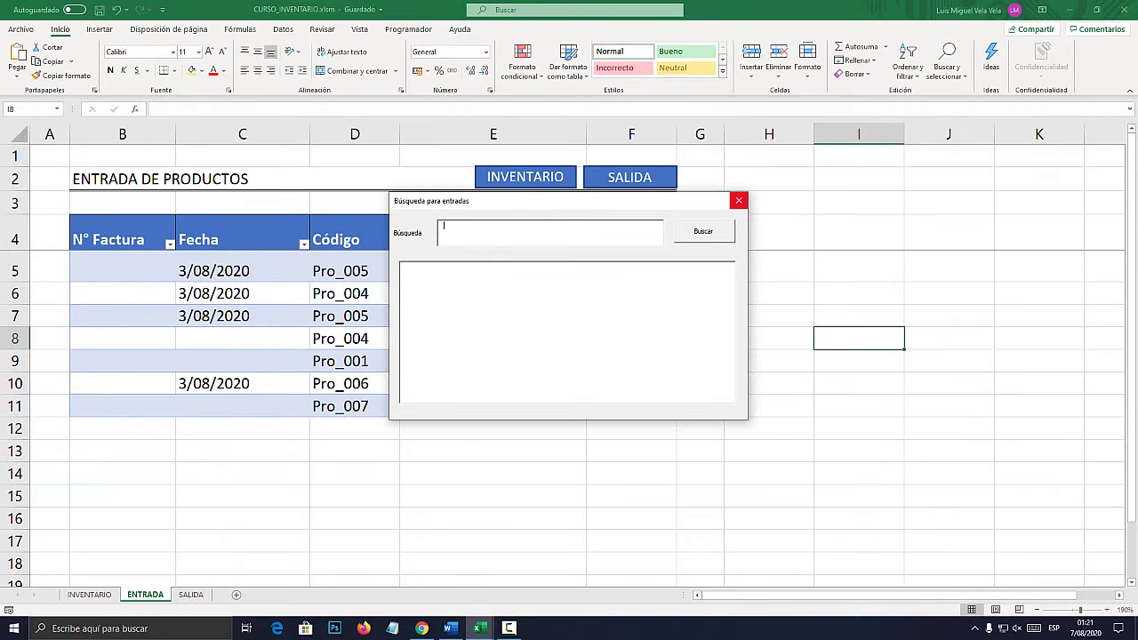
click(739, 201)
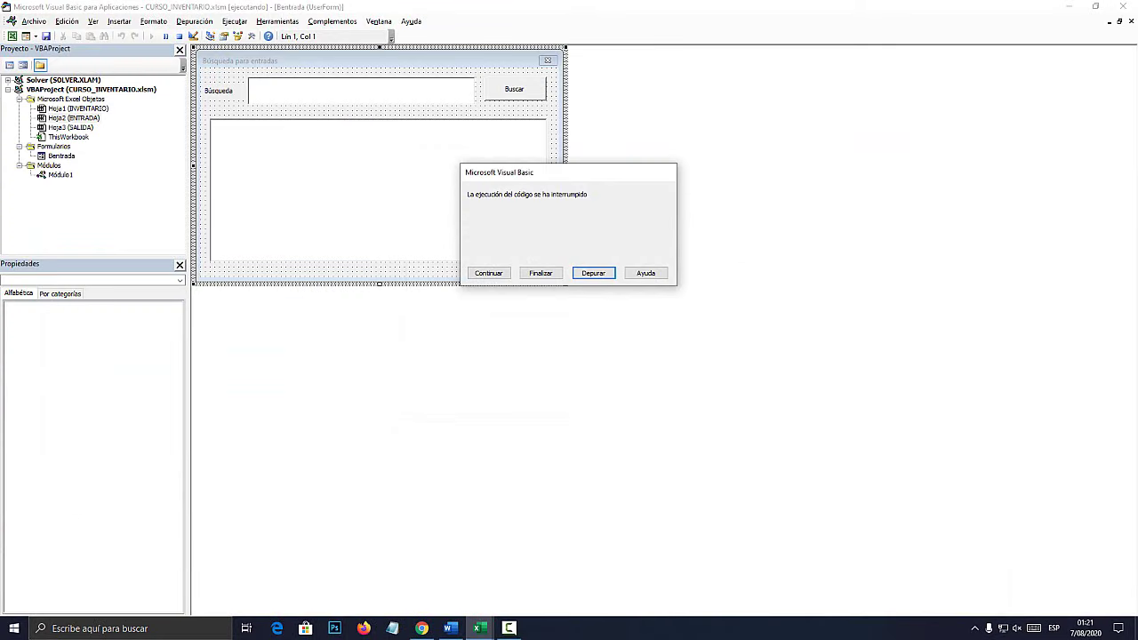
click(540, 273)
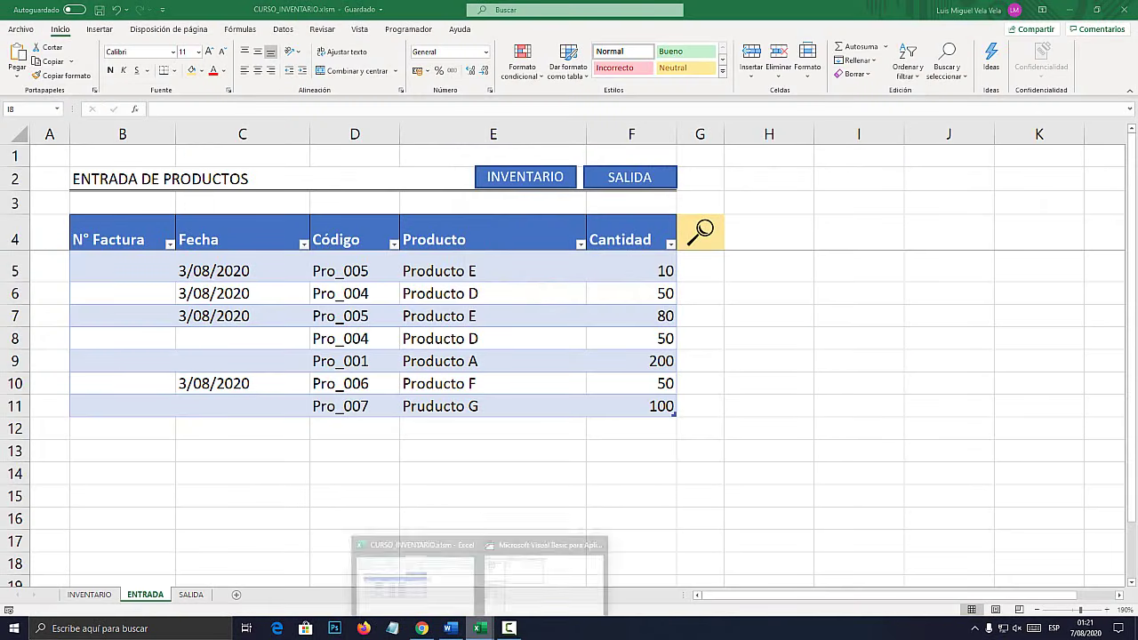
click(540, 569)
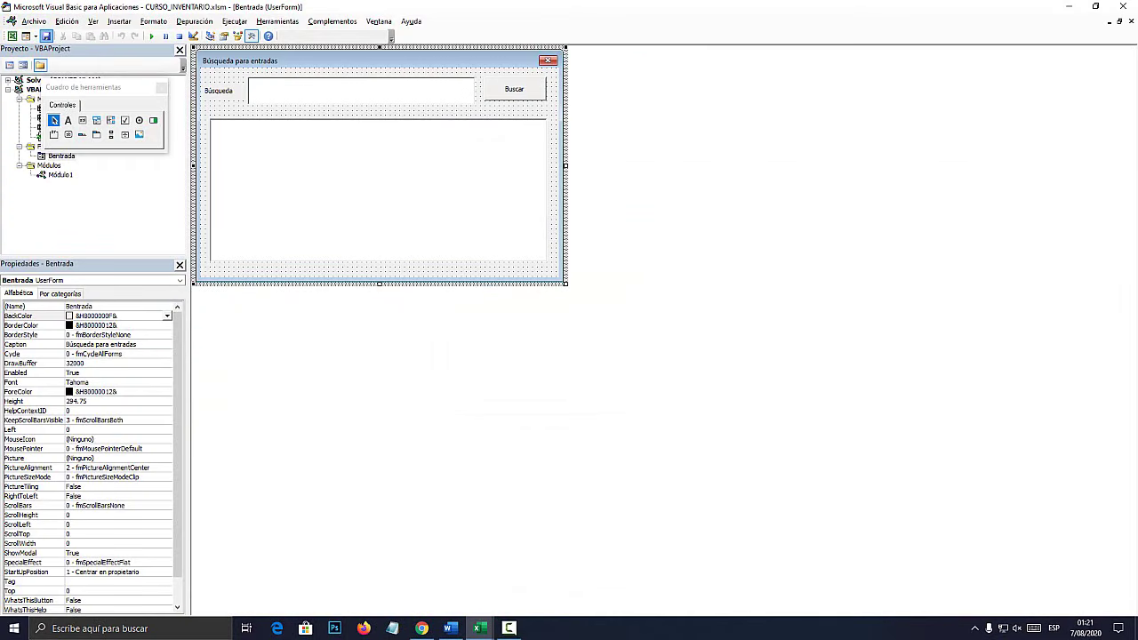
In codigos.docx, scroll to the UserForm_Activate routine and select Inventario on its RowSource line
click(449, 627)
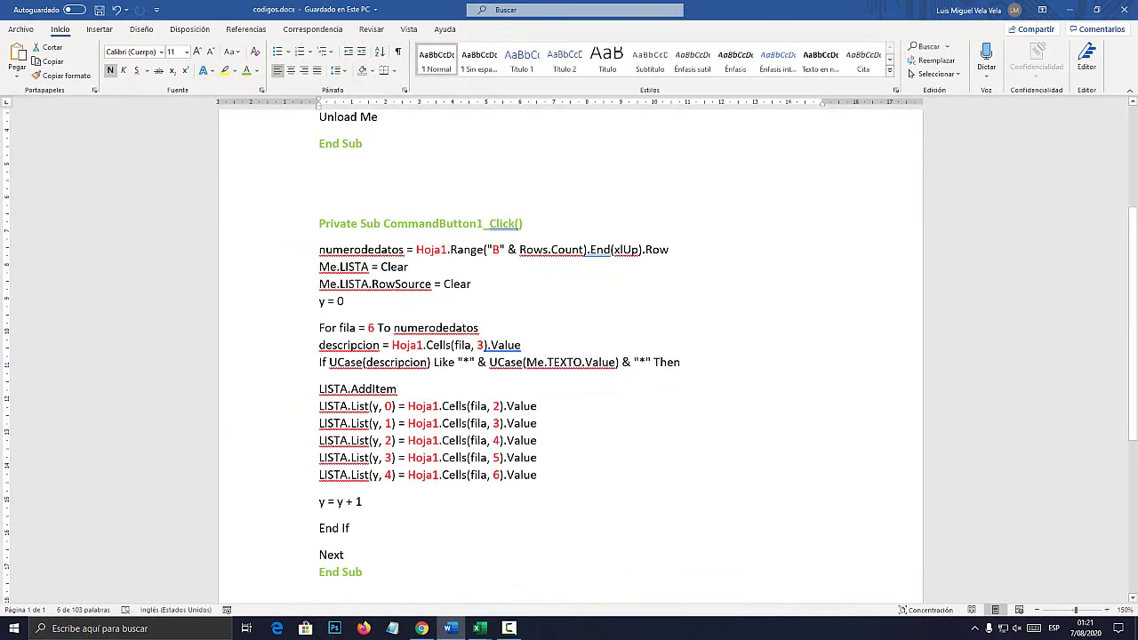
scroll(569, 356, down, 5)
scroll(568, 356, up, 7)
scroll(568, 356, up, 2)
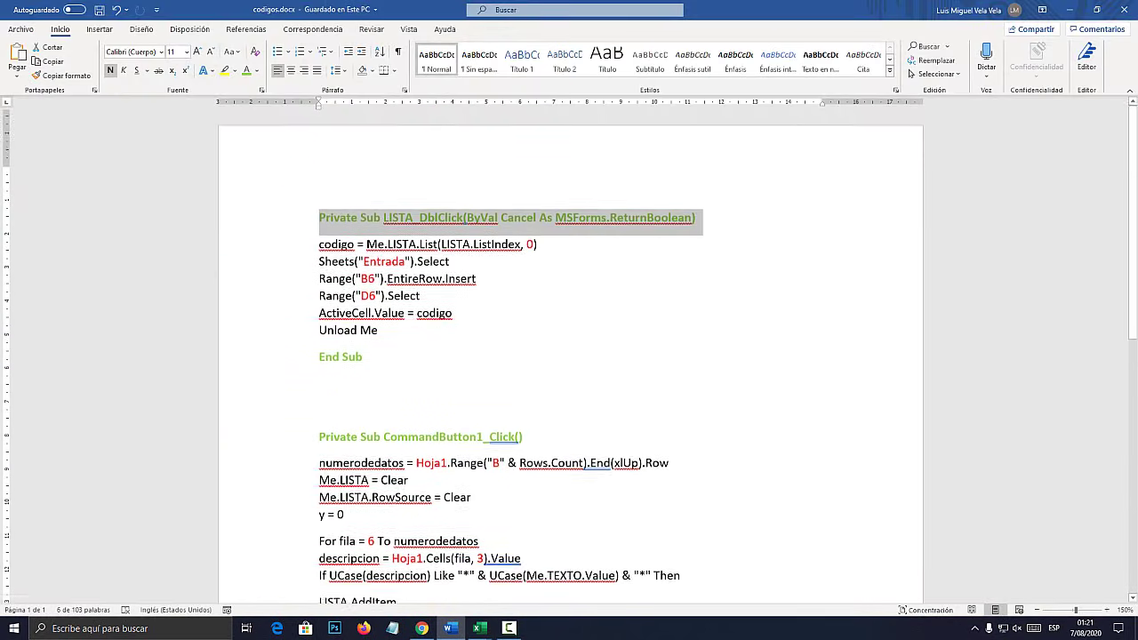
scroll(569, 356, down, 8)
scroll(569, 355, down, 1)
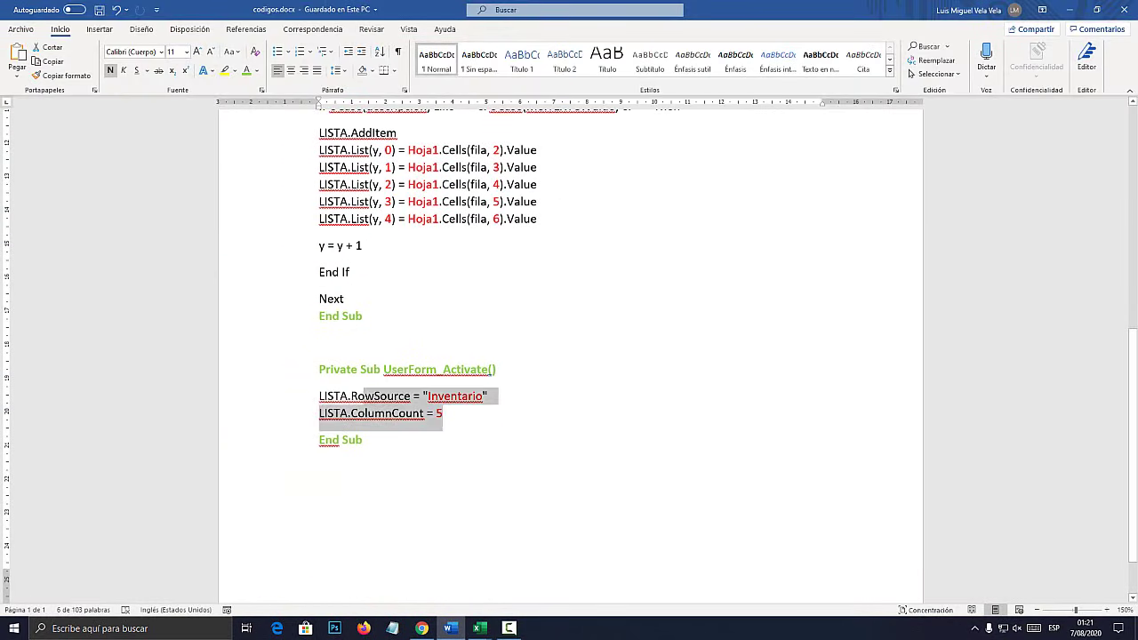
click(398, 412)
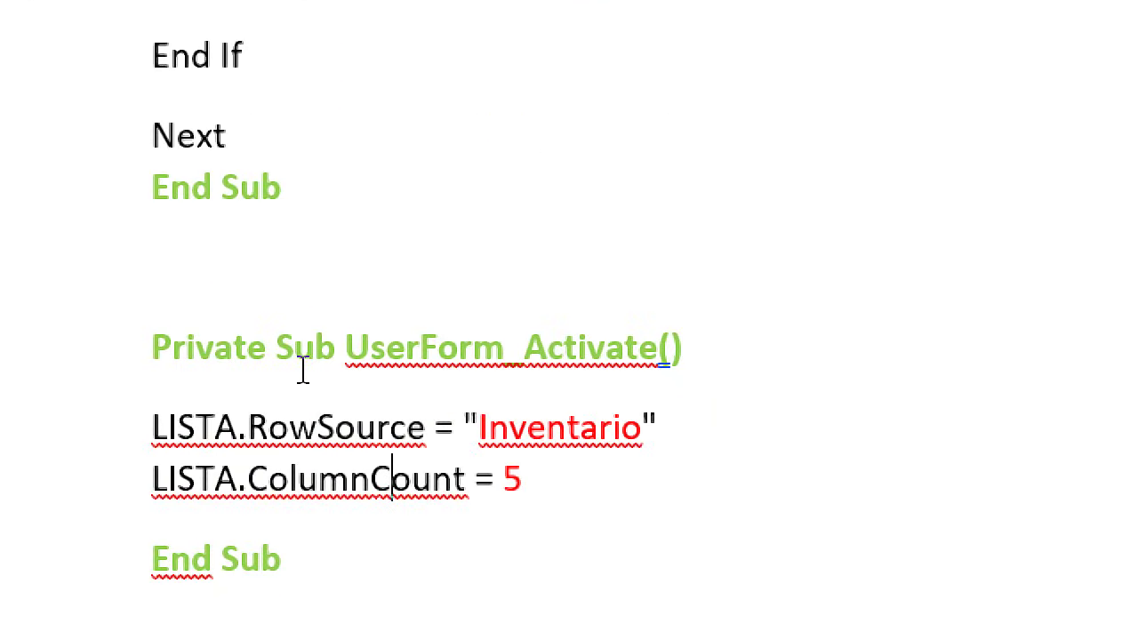
drag(479, 427, 638, 435)
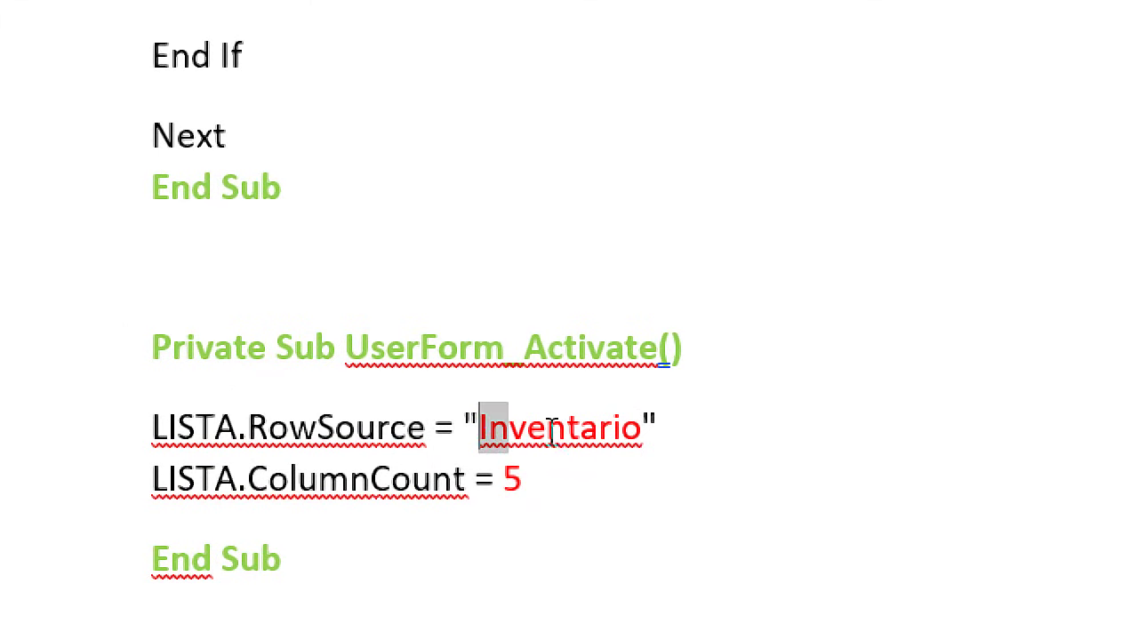
double_click(512, 480)
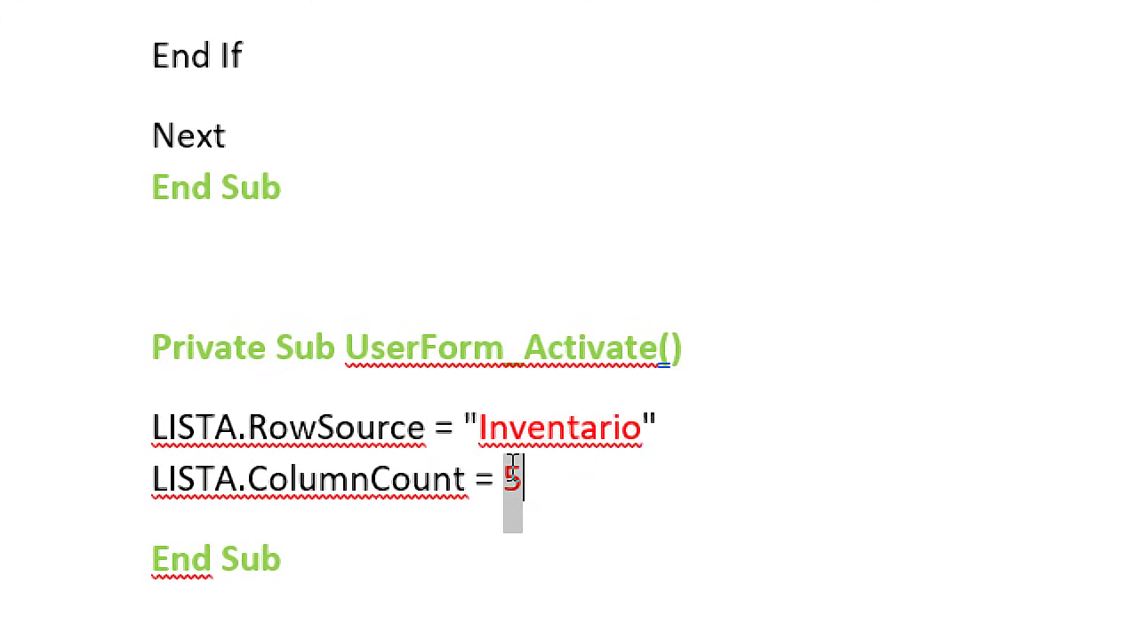
click(479, 429)
drag(641, 428, 478, 427)
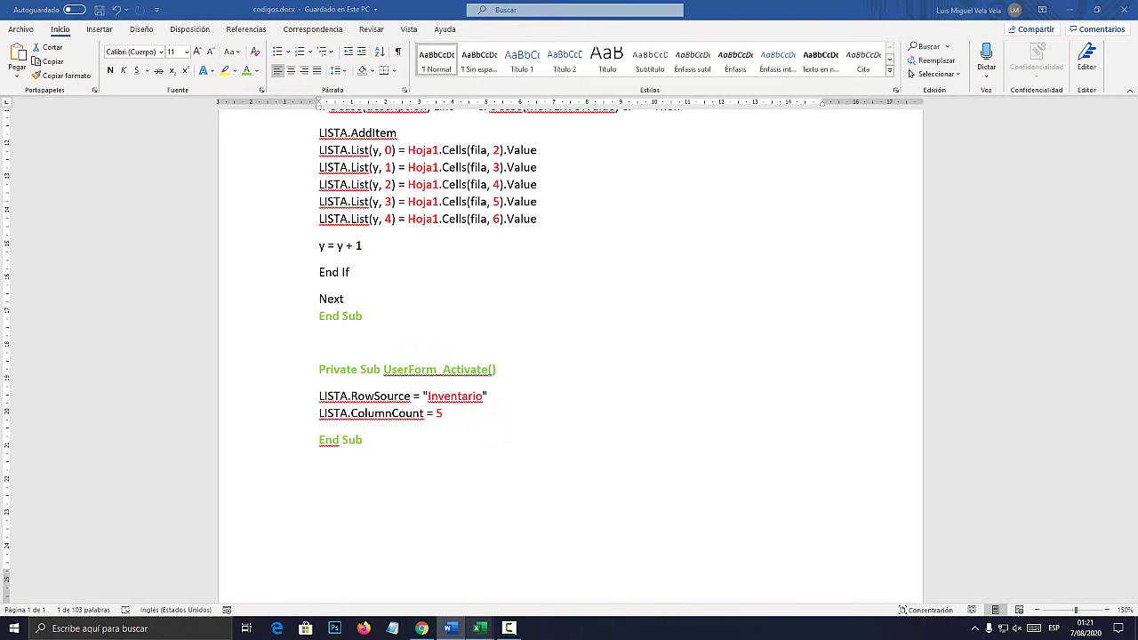
Open the INVENTARIO sheet and confirm in Diseño de tabla that the table is named INVENTARIO
click(479, 628)
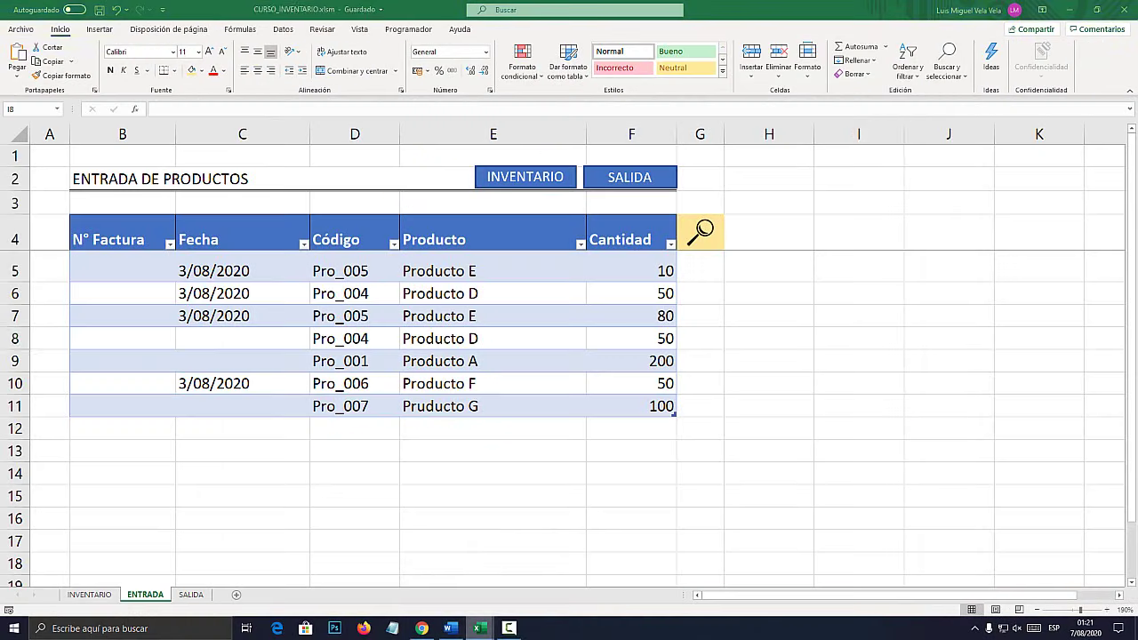
click(89, 594)
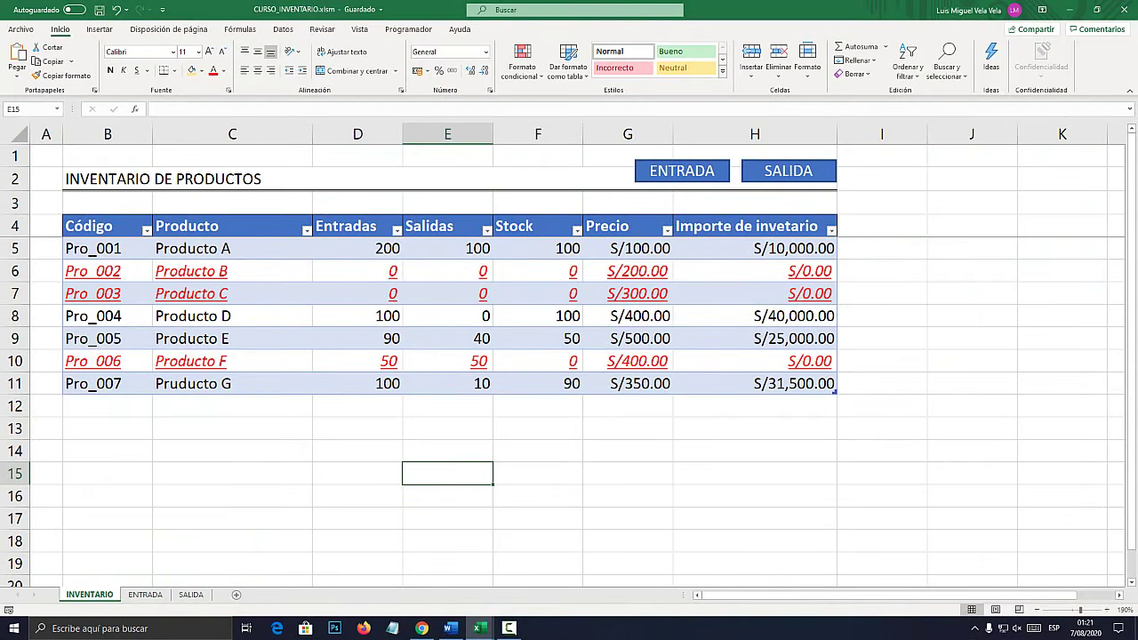
click(447, 248)
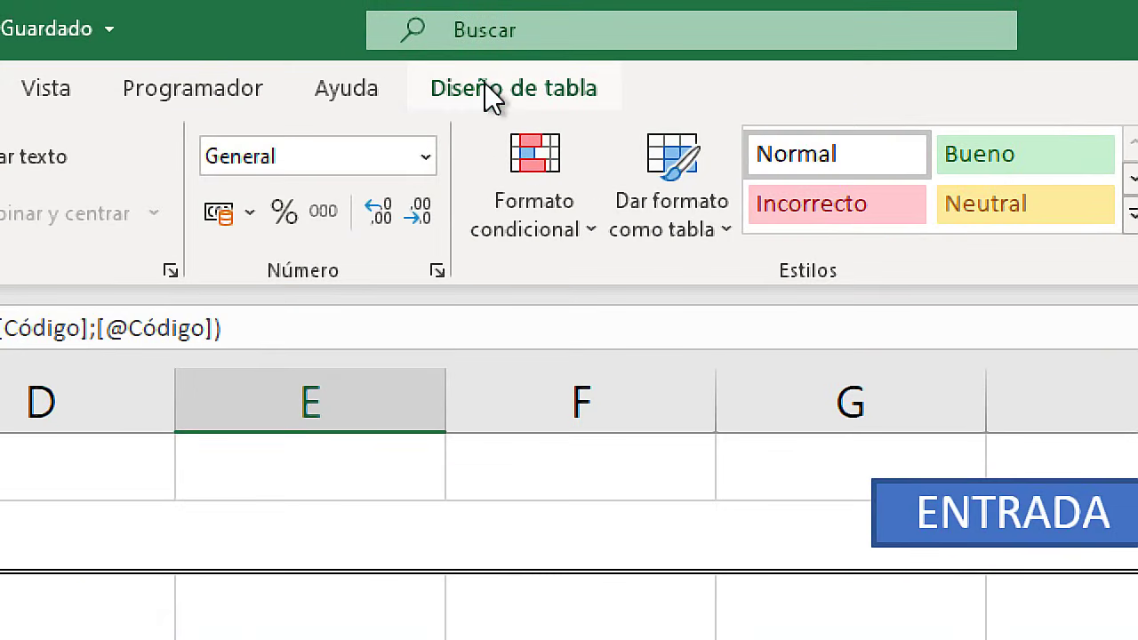
click(510, 30)
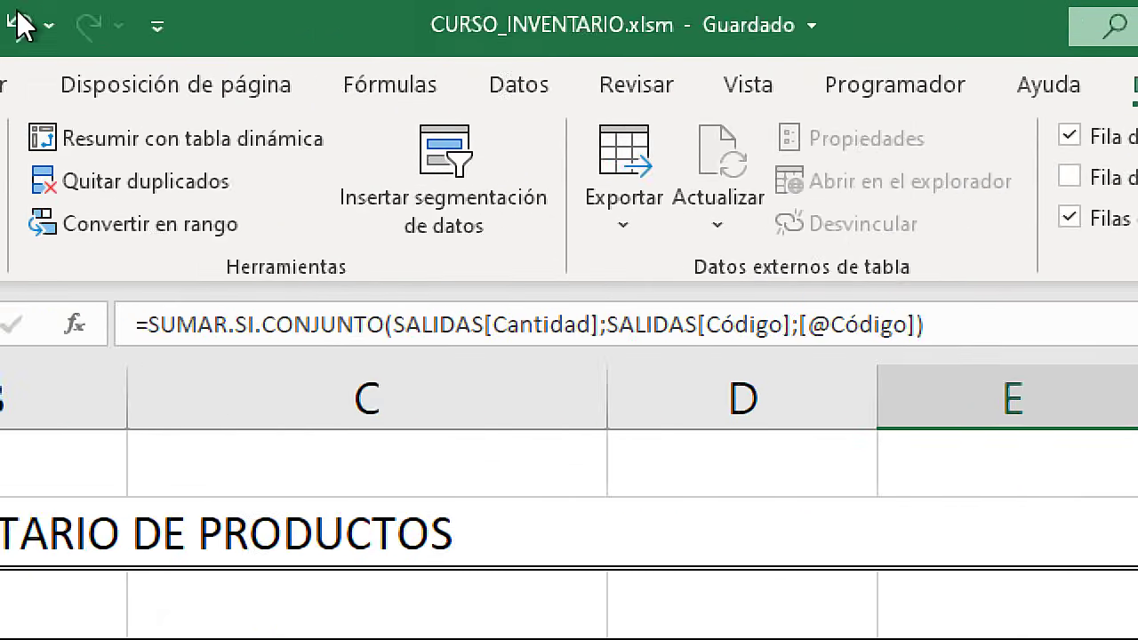
click(91, 183)
click(112, 183)
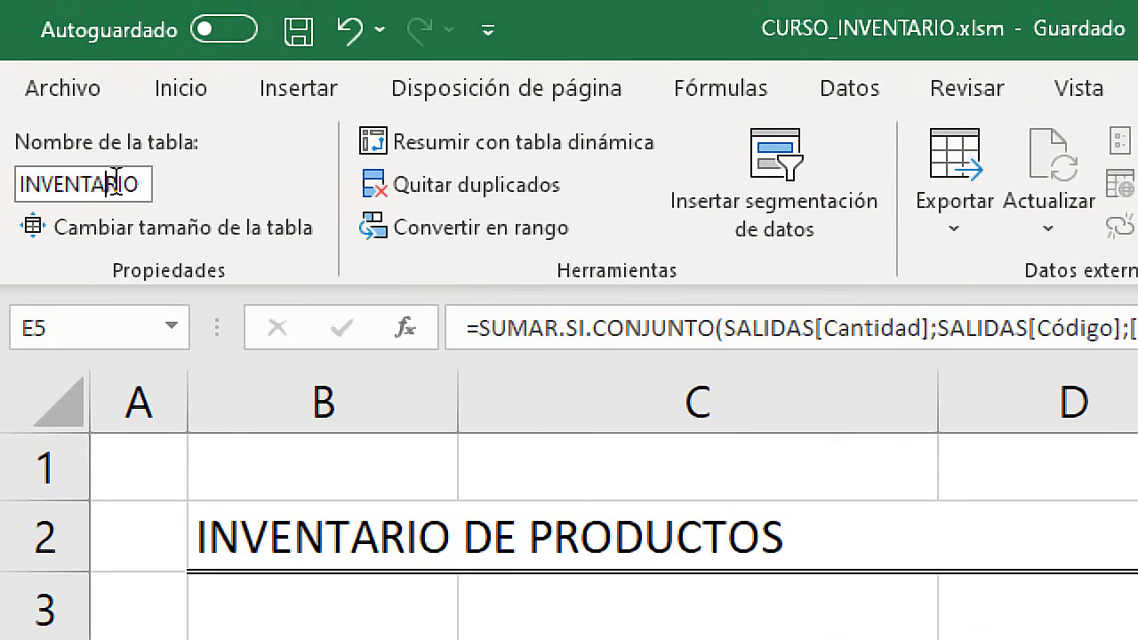
drag(140, 183, 97, 183)
double_click(99, 183)
key(ctrl+c)
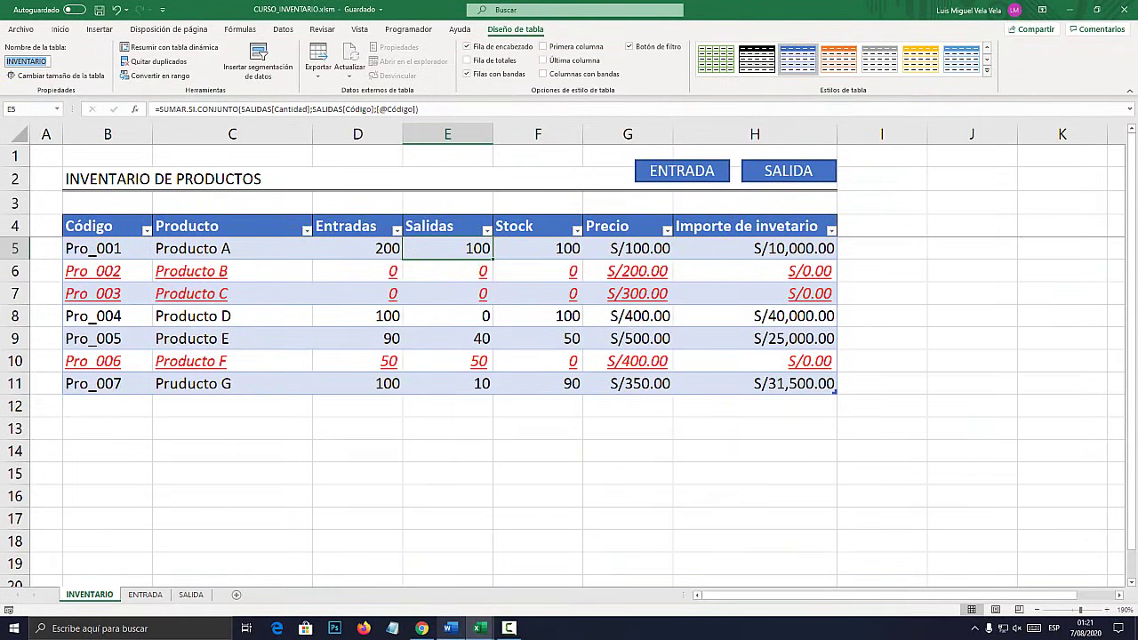
Paste INVENTARIO over Inventario in the RowSource line, then select the RowSource and ColumnCount lines
click(449, 628)
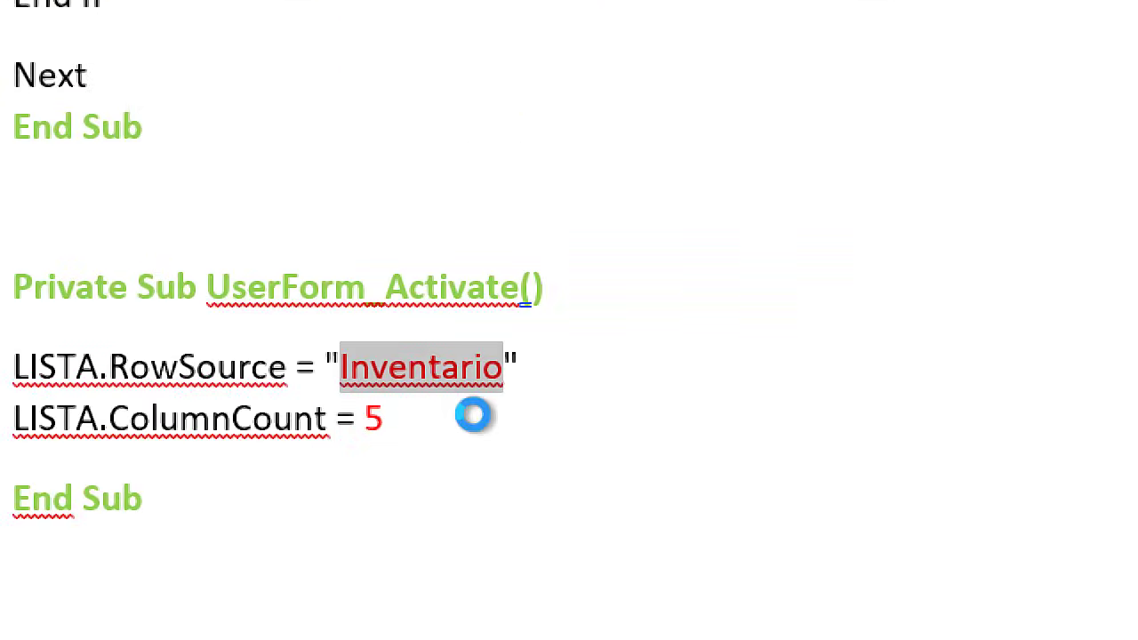
key(ctrl+v)
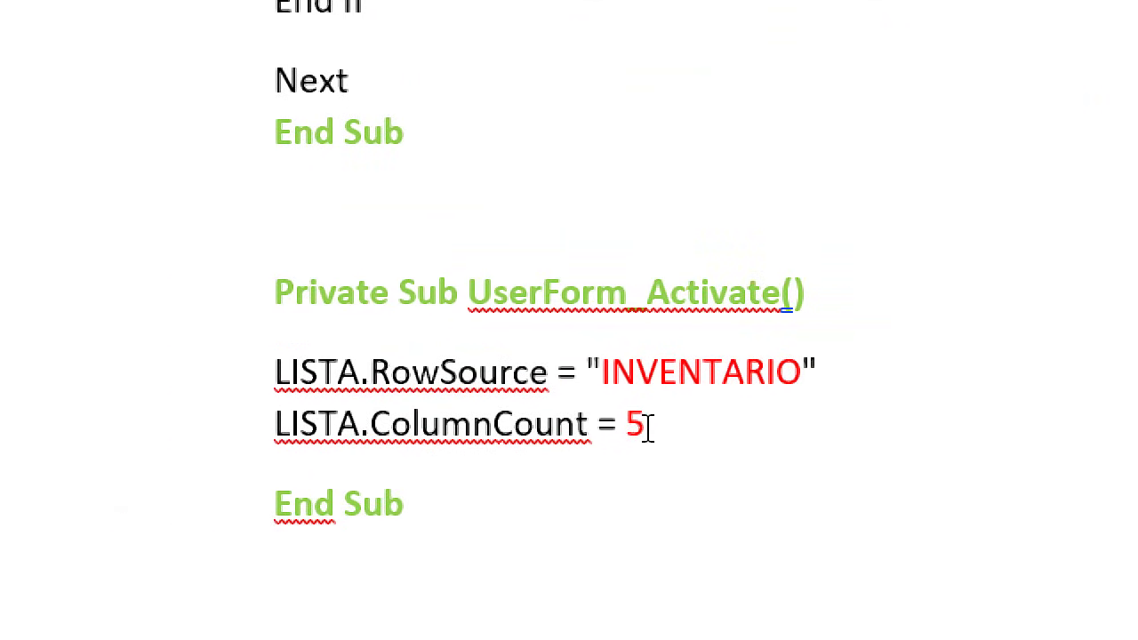
drag(647, 426, 613, 437)
click(615, 432)
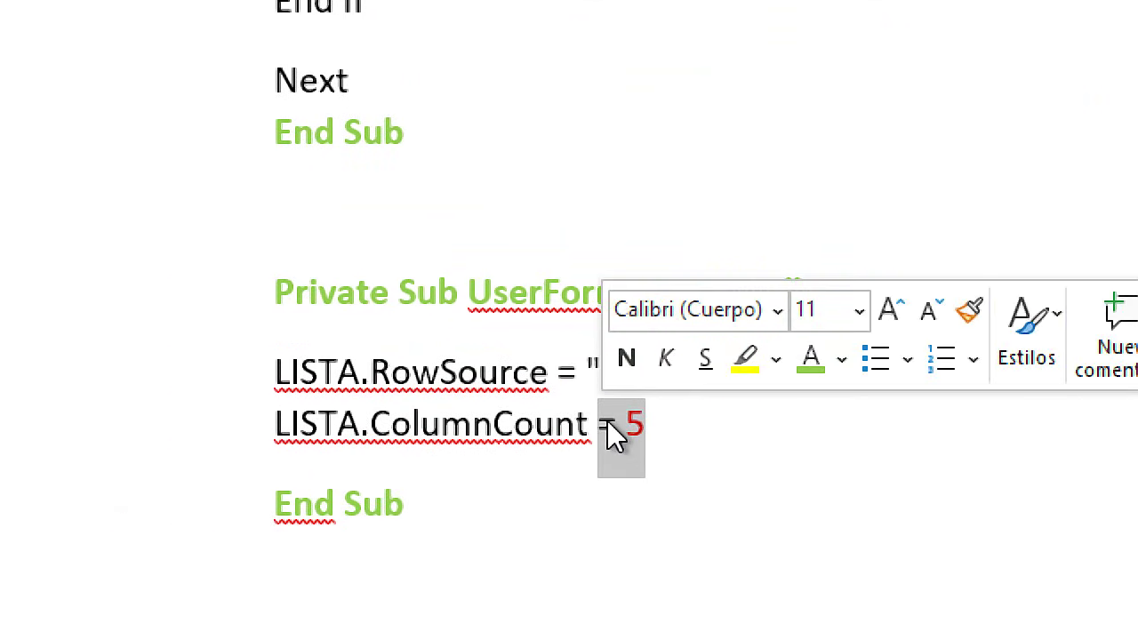
click(472, 426)
click(675, 428)
drag(671, 466, 185, 368)
key(ctrl+c)
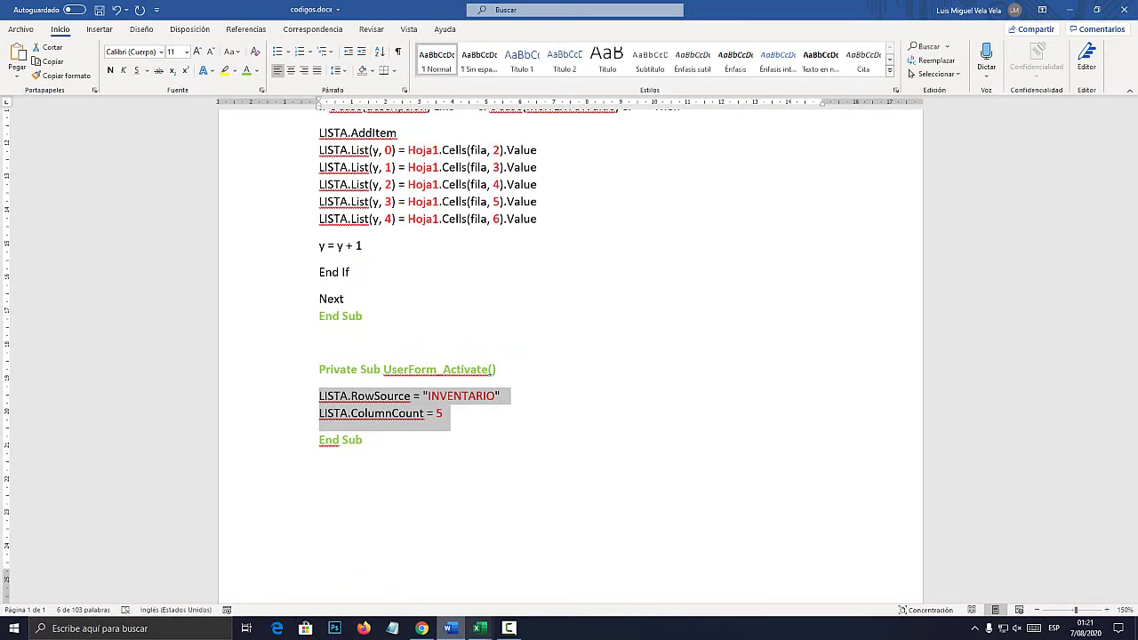
Switch to the VBA editor and open the Bentrada UserForm's code window
click(479, 629)
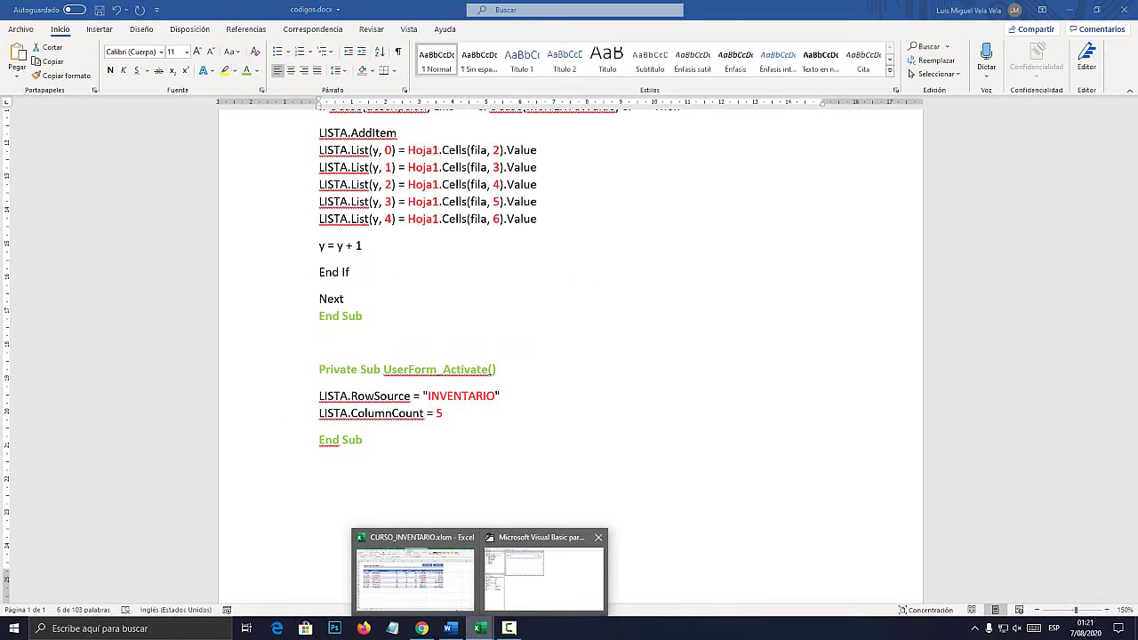
click(542, 576)
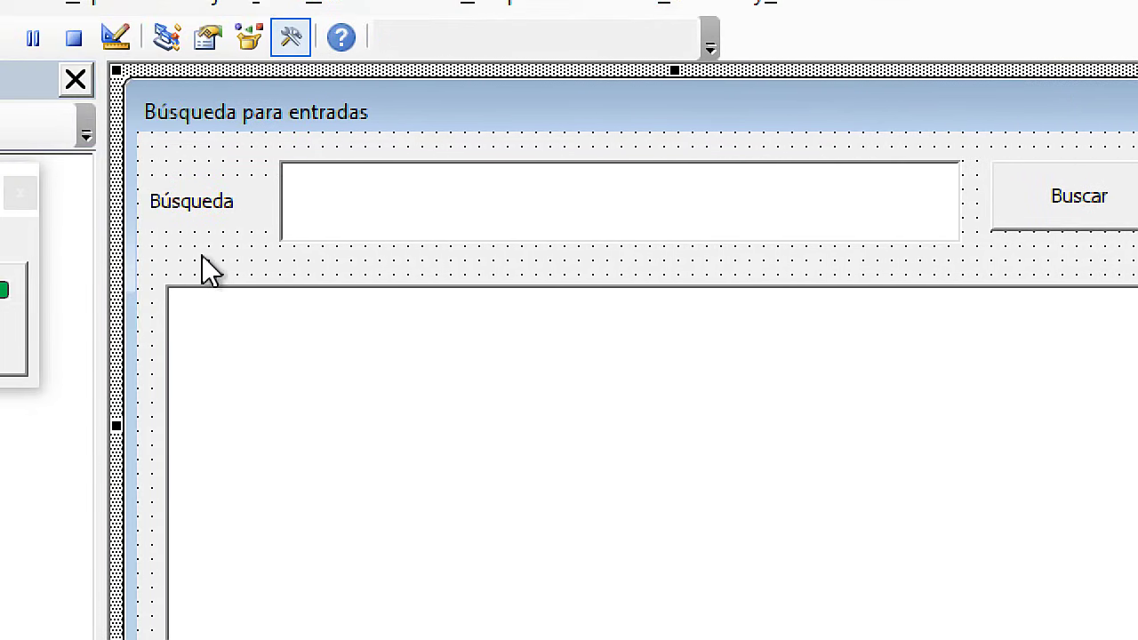
click(219, 376)
click(282, 253)
click(302, 298)
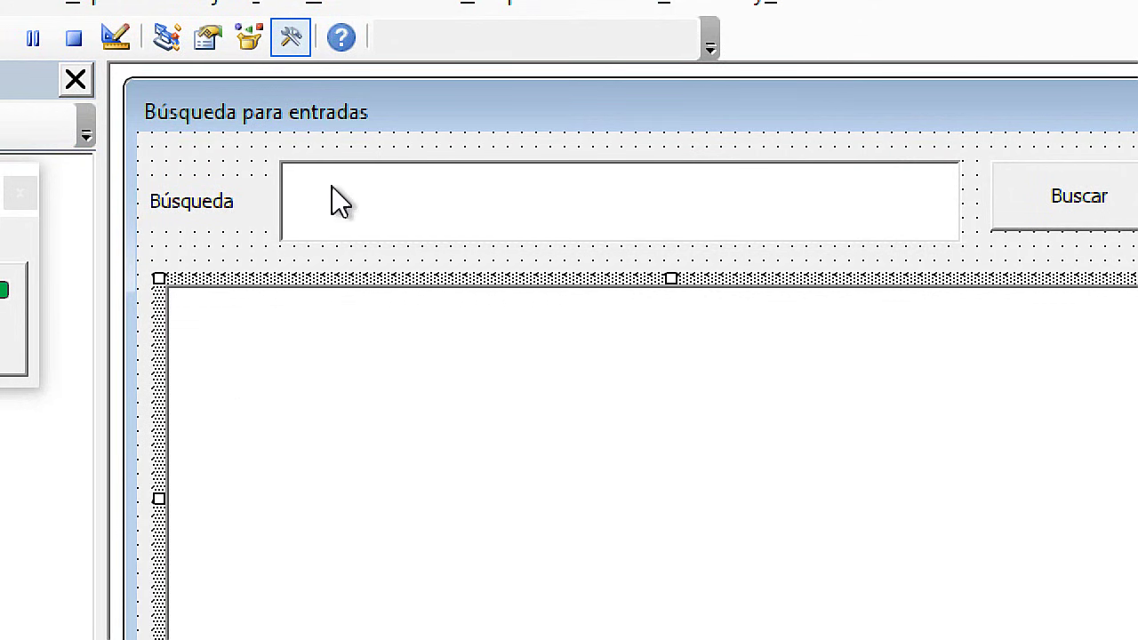
click(276, 251)
click(212, 247)
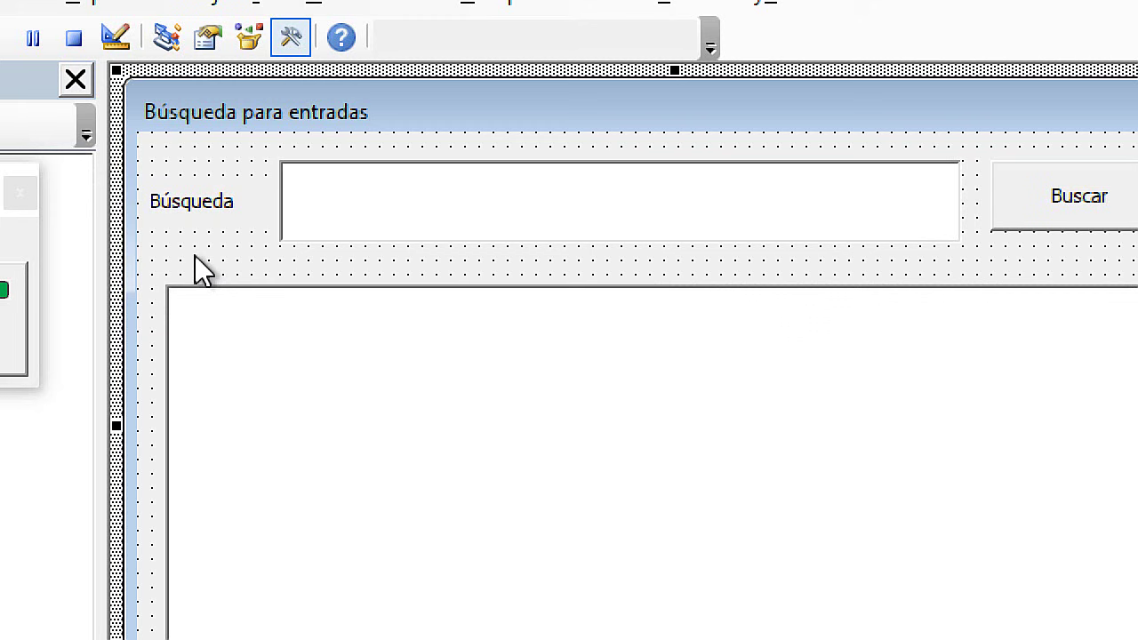
double_click(195, 255)
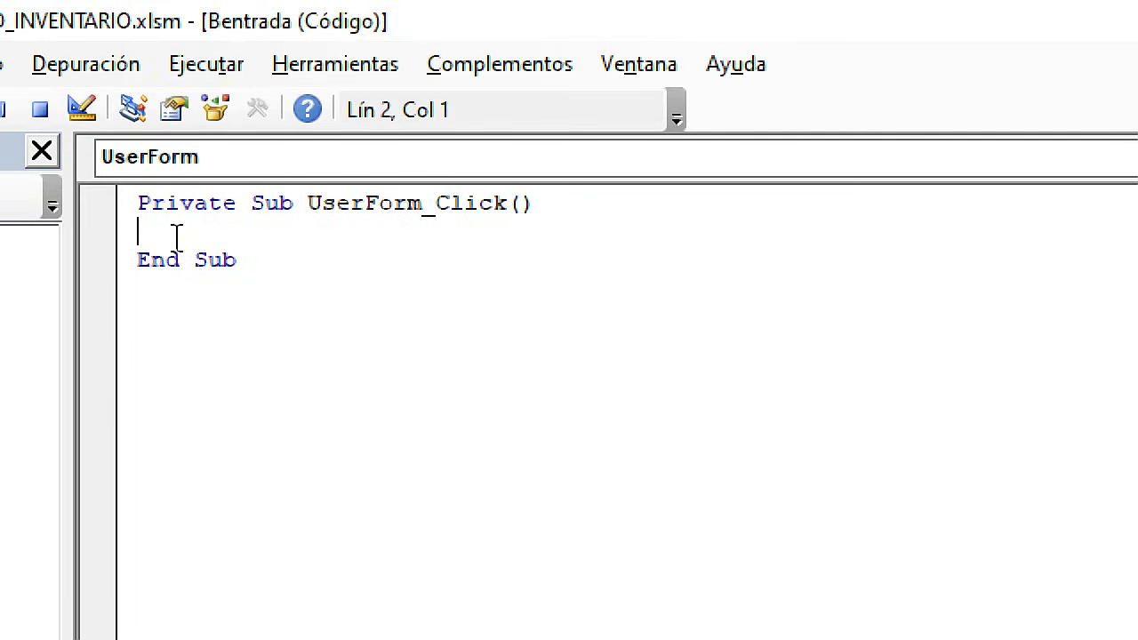
Paste LISTA.RowSource = "INVENTARIO" and LISTA.ColumnCount = 5 inside UserForm_Click
key(Return)
key(Return)
key(Return)
key(Return)
key(Return)
drag(147, 203, 521, 211)
click(431, 287)
drag(279, 432, 119, 196)
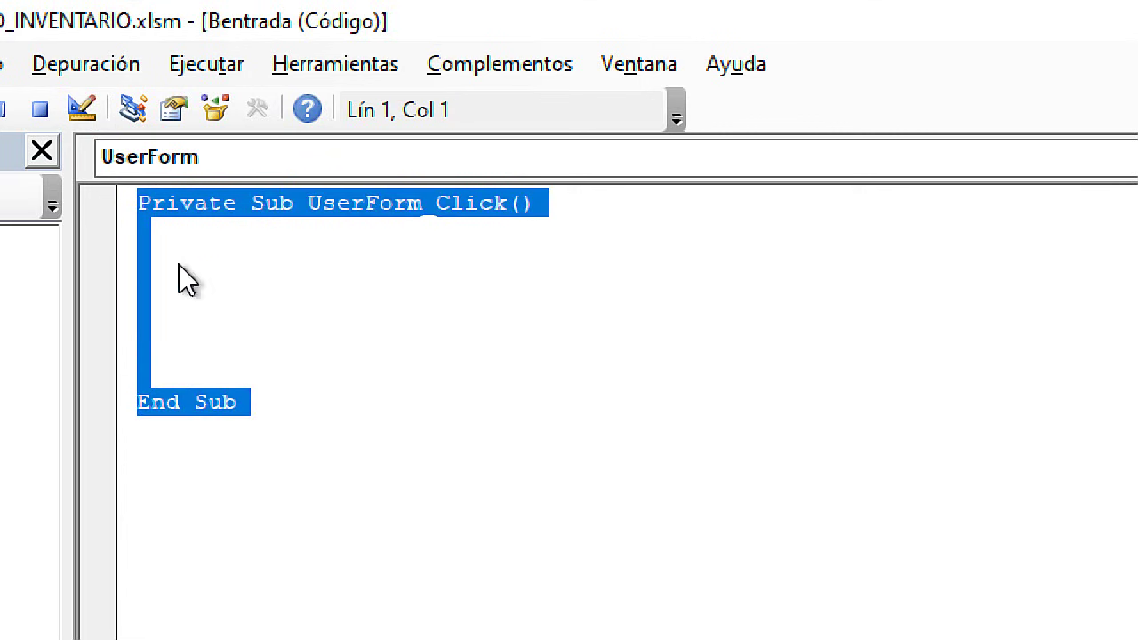
click(187, 278)
drag(434, 203, 521, 203)
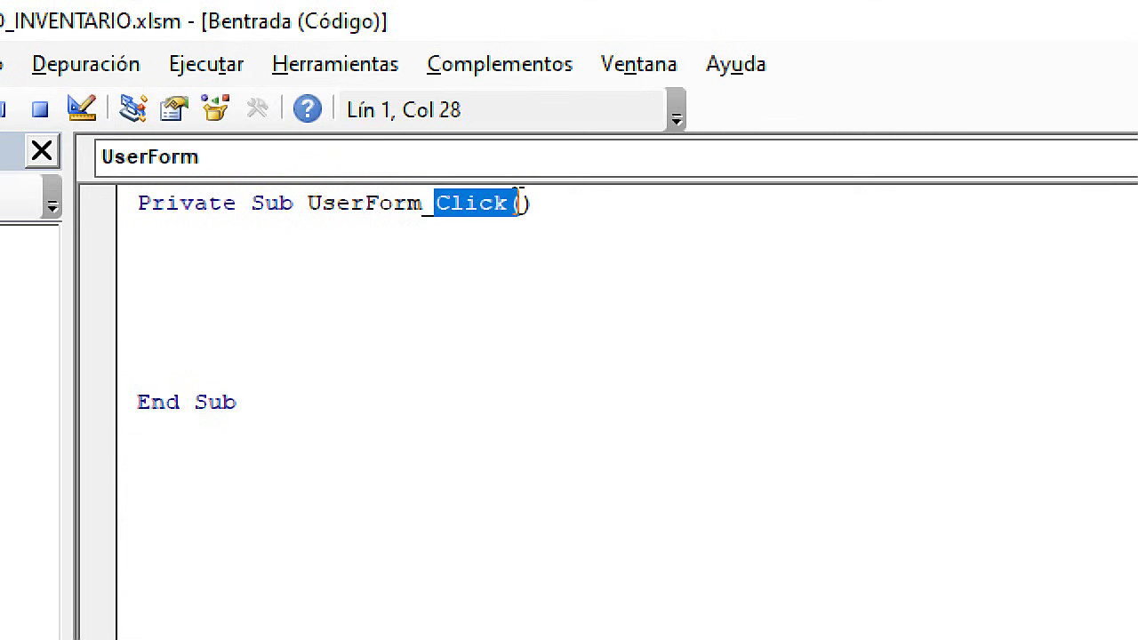
click(488, 249)
drag(434, 202, 507, 204)
click(451, 267)
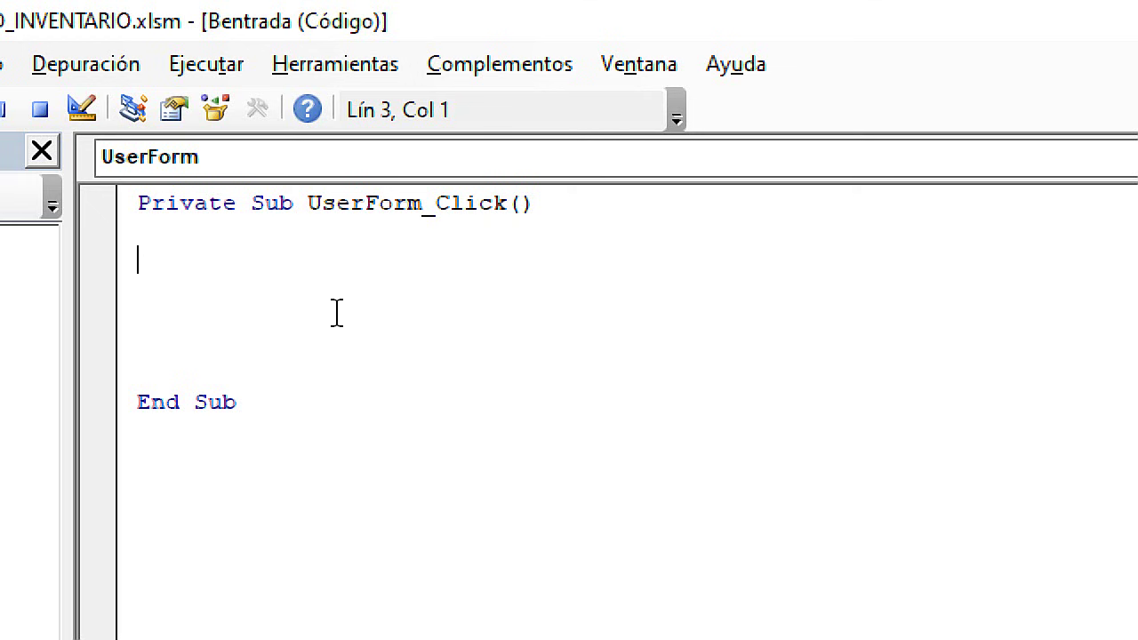
key(ctrl+v)
click(157, 446)
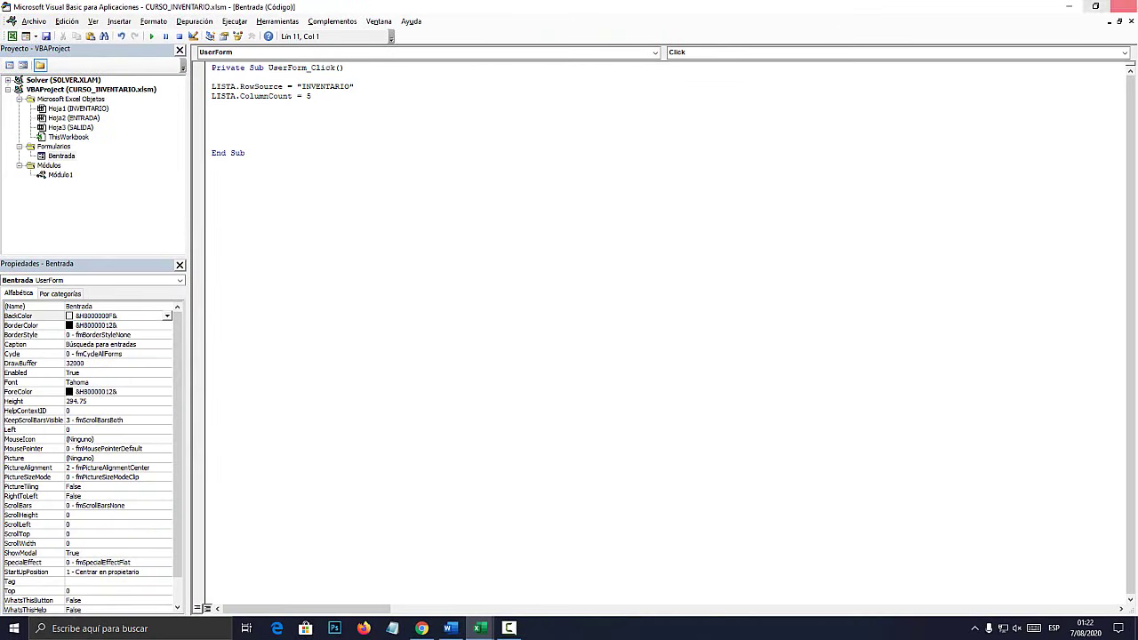
Test the search form on ENTRADA, end the error-424 run, and view ENTRADA's sheet code
click(1122, 6)
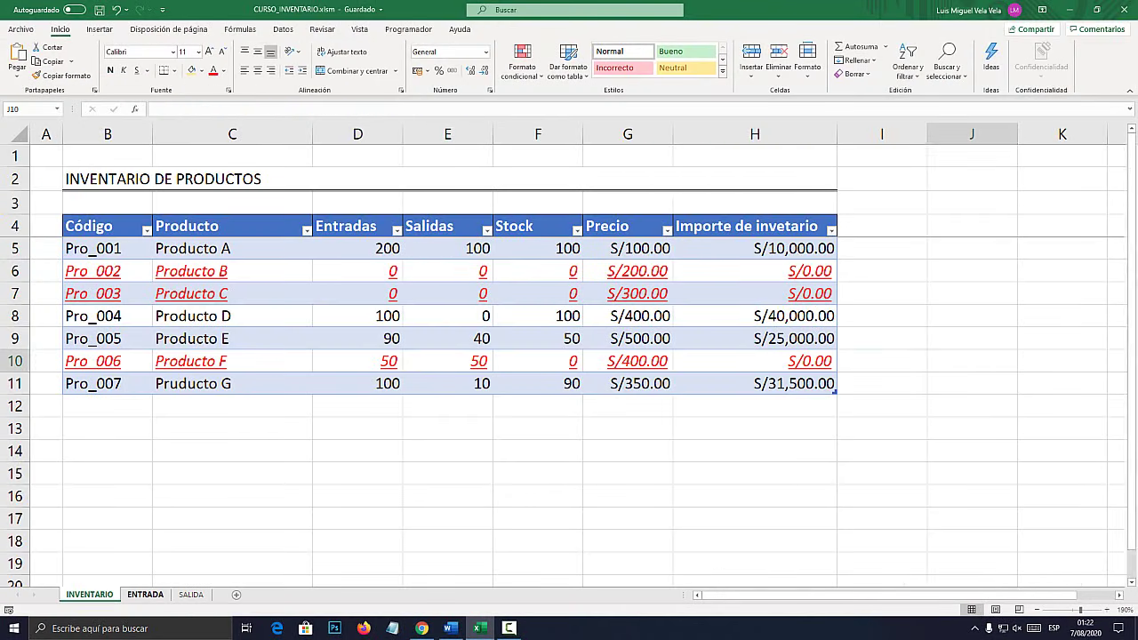
click(145, 594)
click(700, 231)
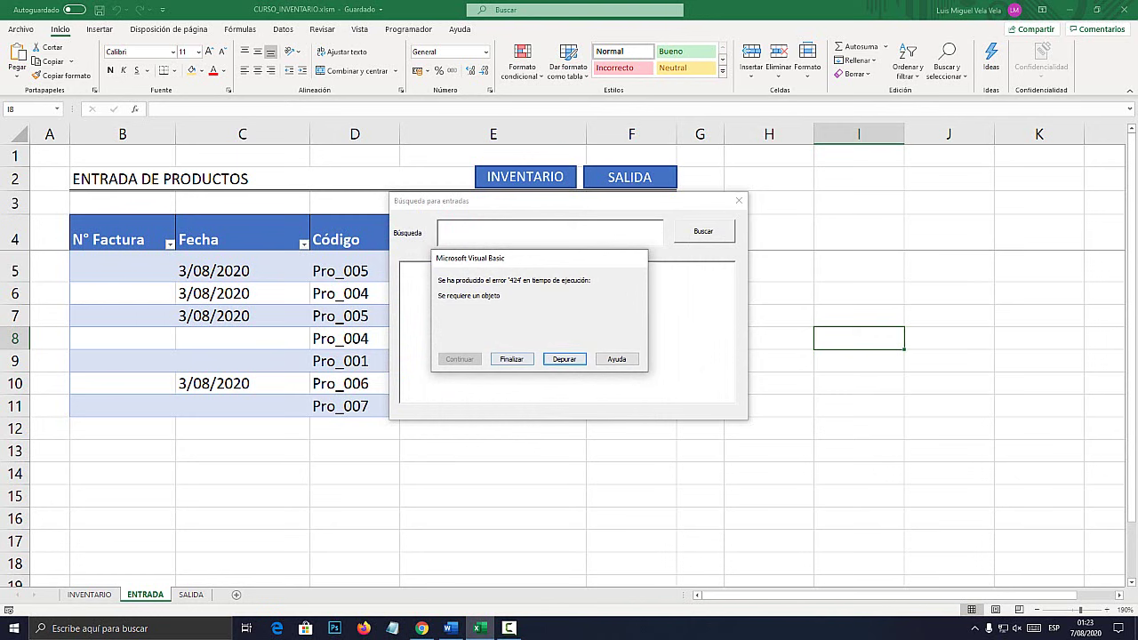
click(511, 358)
click(354, 540)
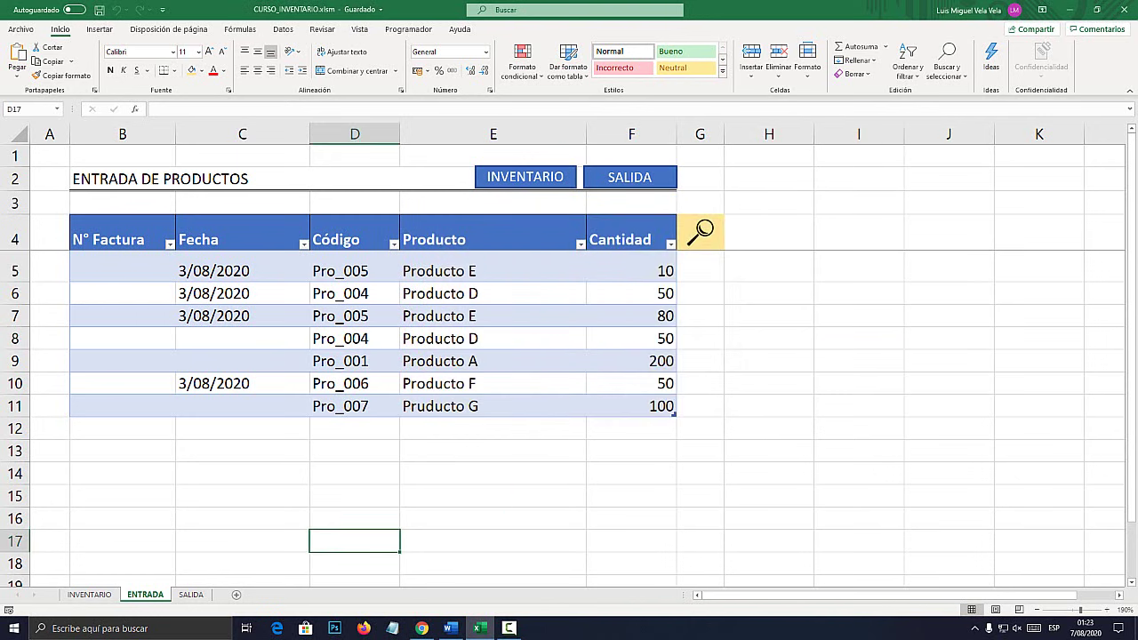
right_click(145, 595)
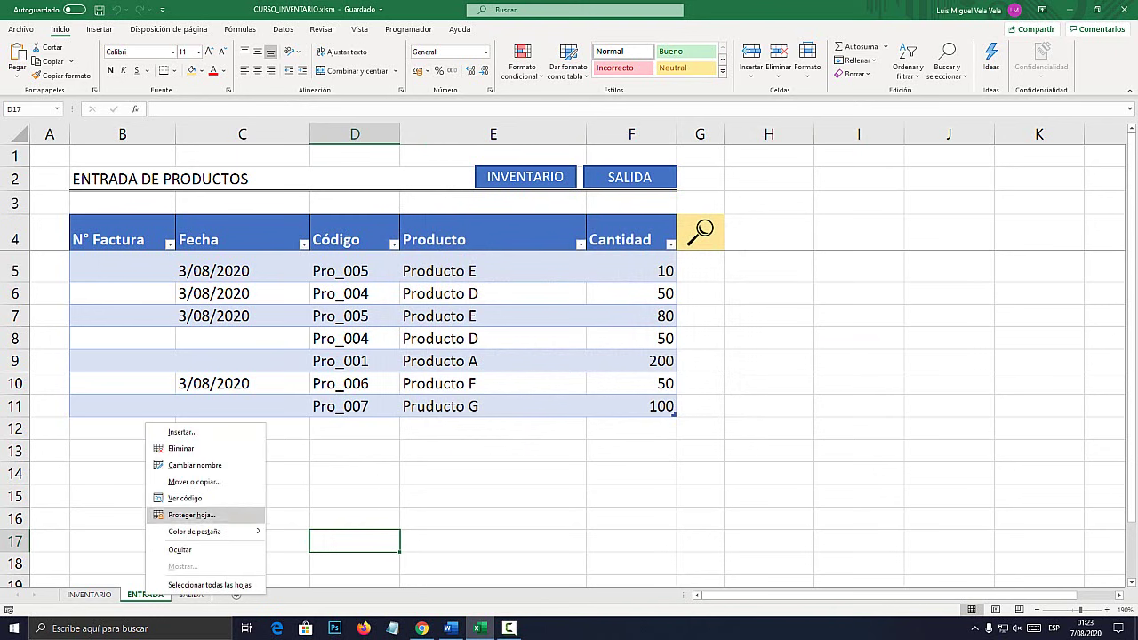
click(187, 516)
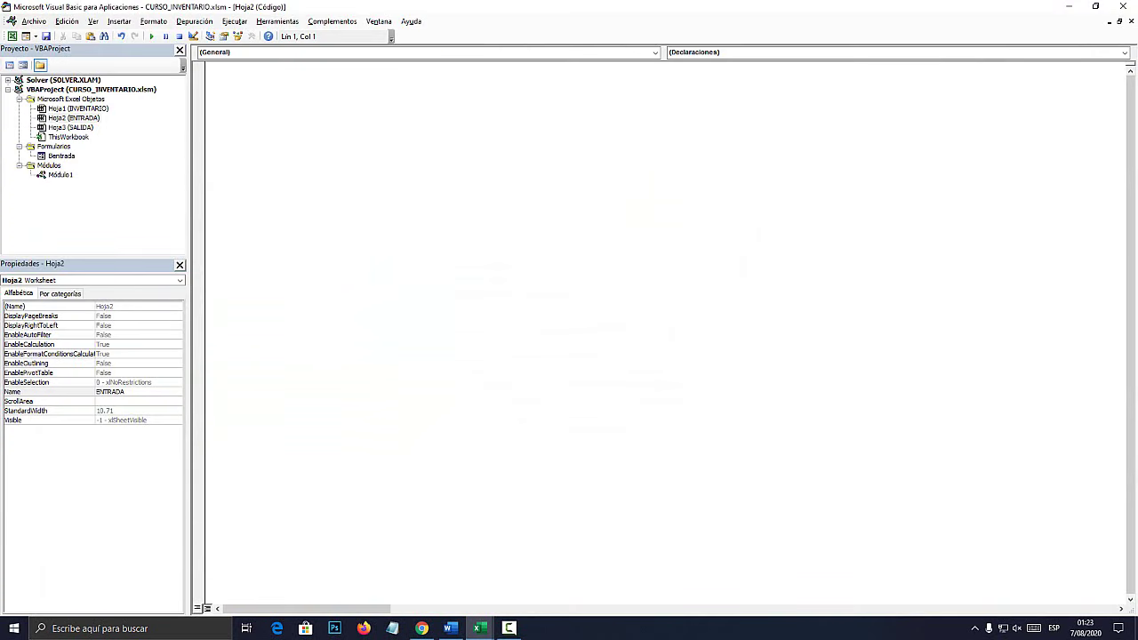
Open the Bentrada form and rename its search text box to TEXTO
double_click(59, 155)
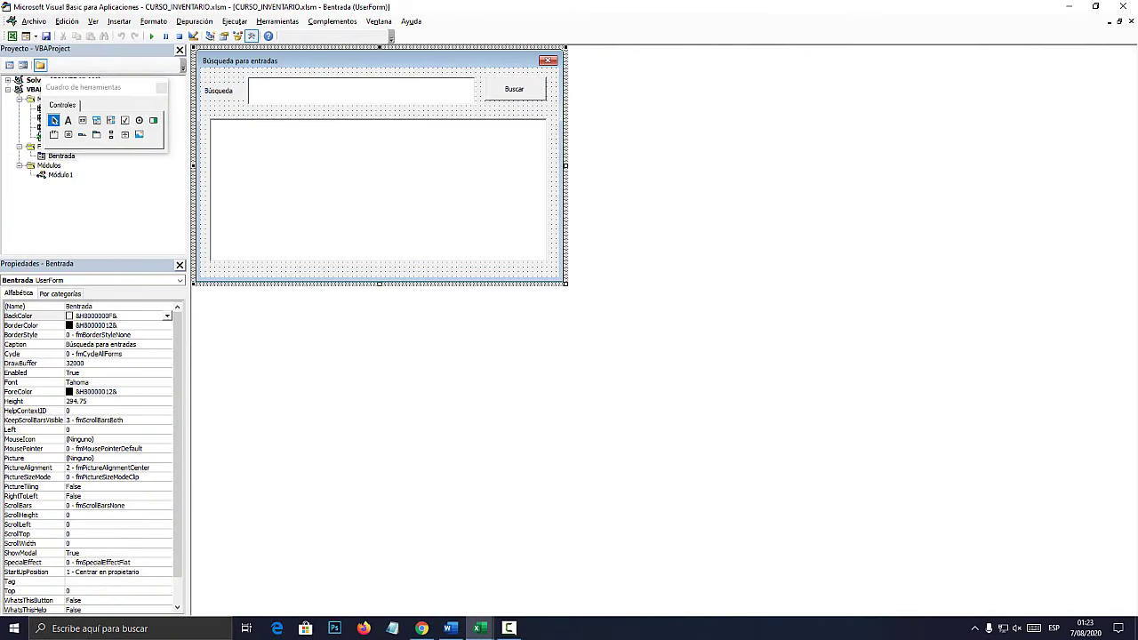
click(361, 89)
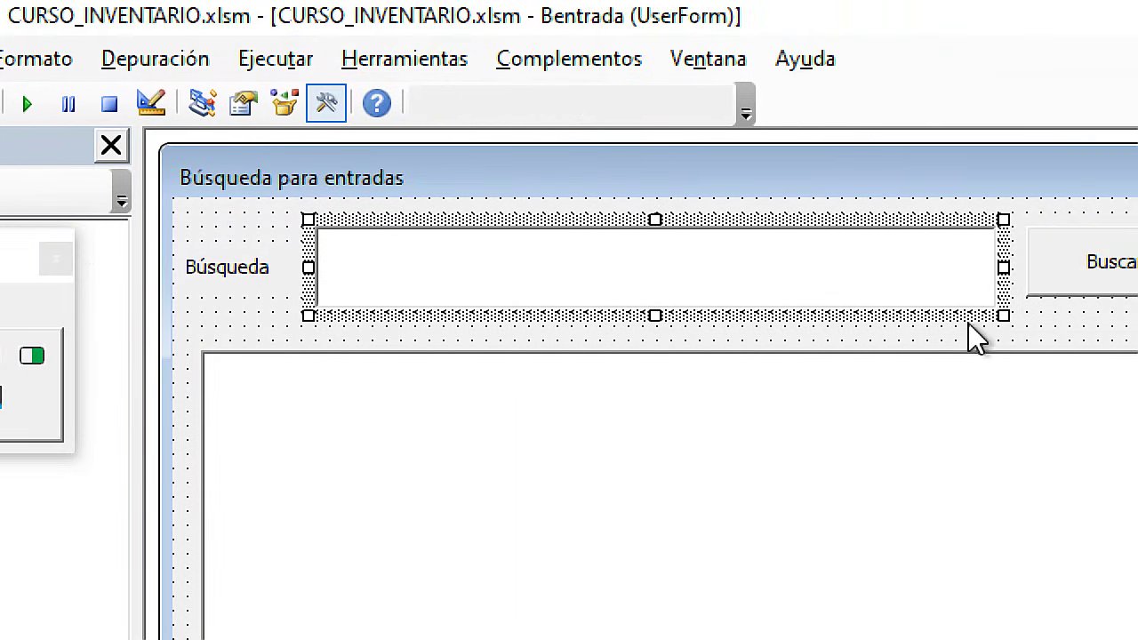
click(264, 305)
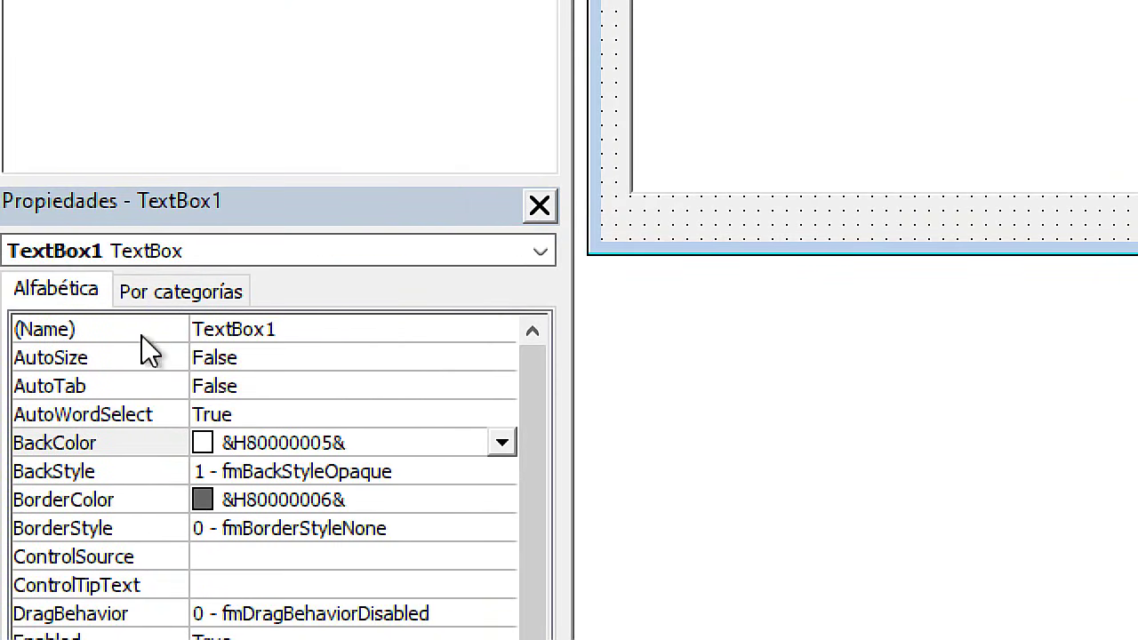
click(104, 308)
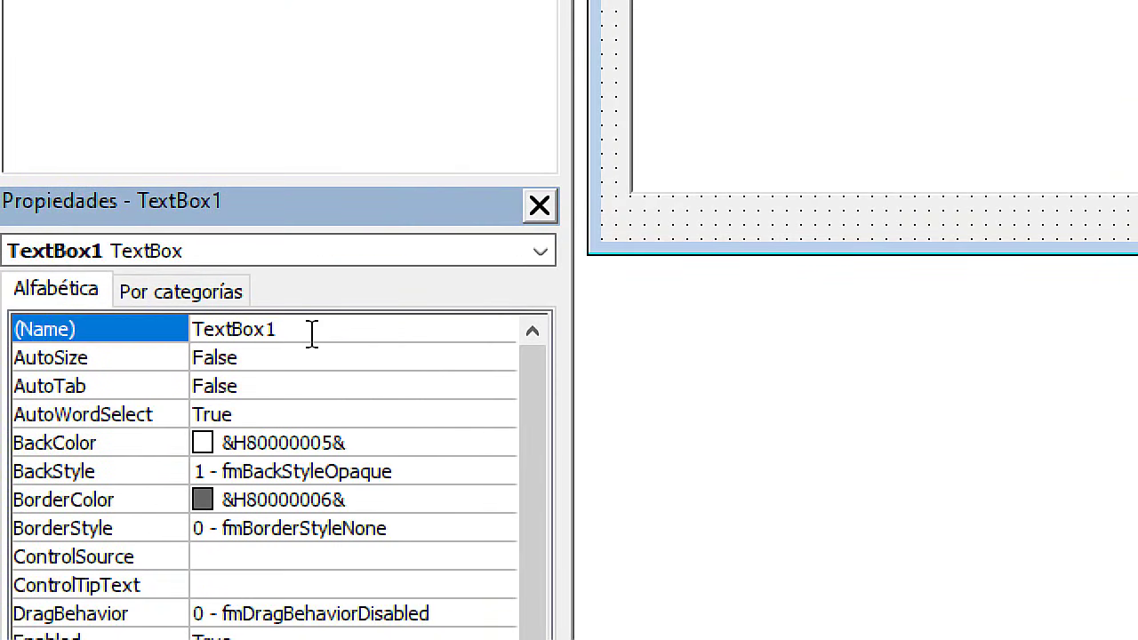
click(312, 334)
text(TEXTO)
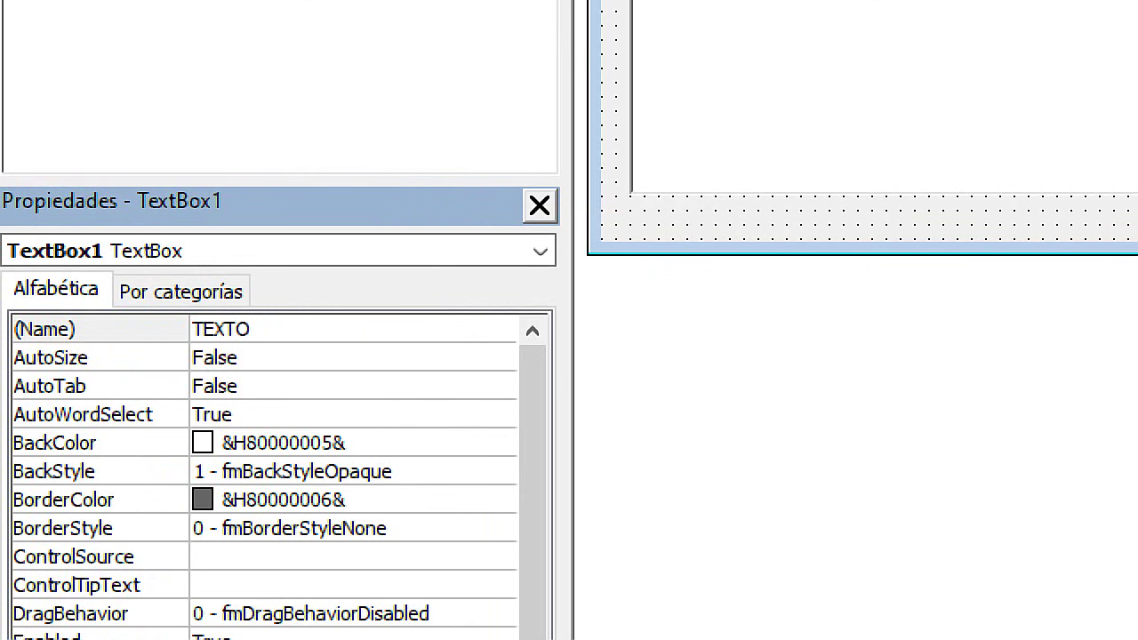
click(84, 336)
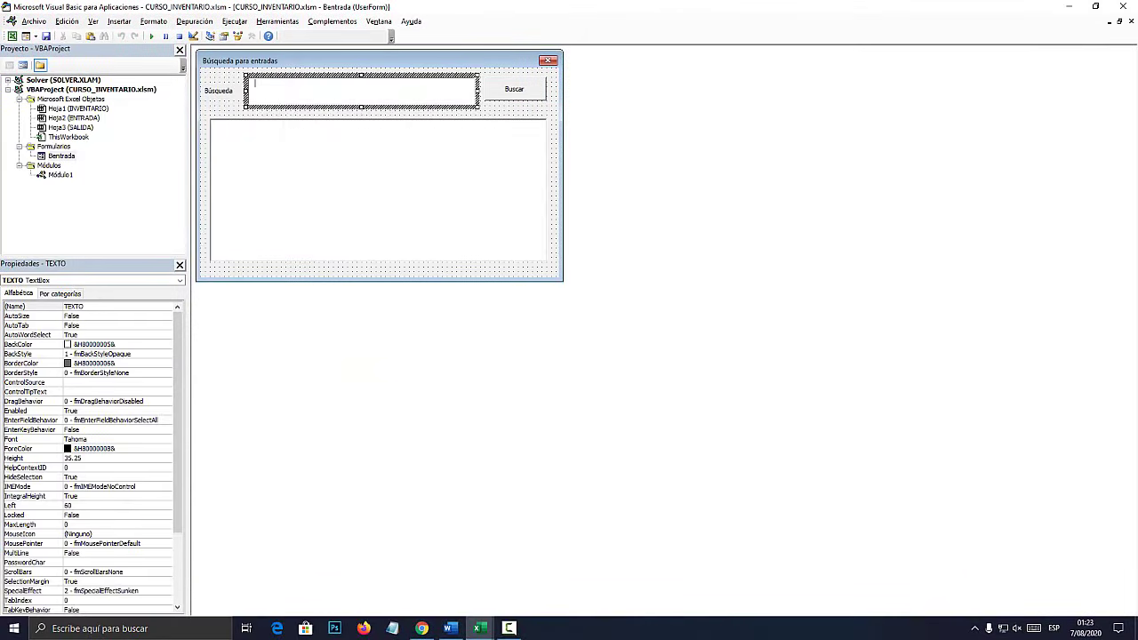
Rename the form's list box to LISTA
click(378, 192)
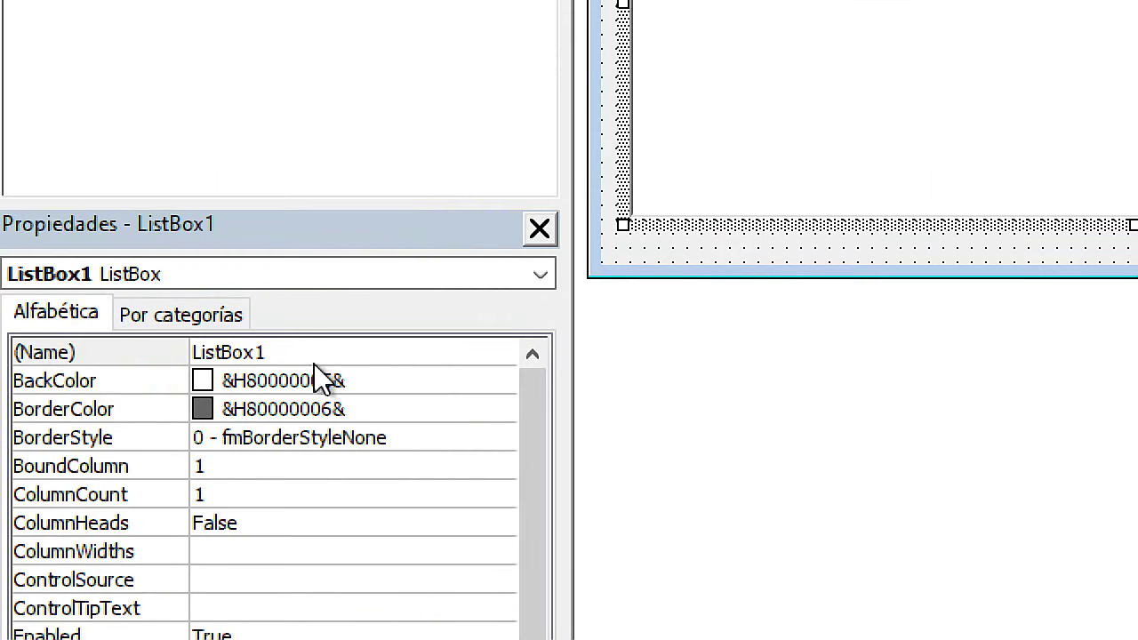
double_click(101, 305)
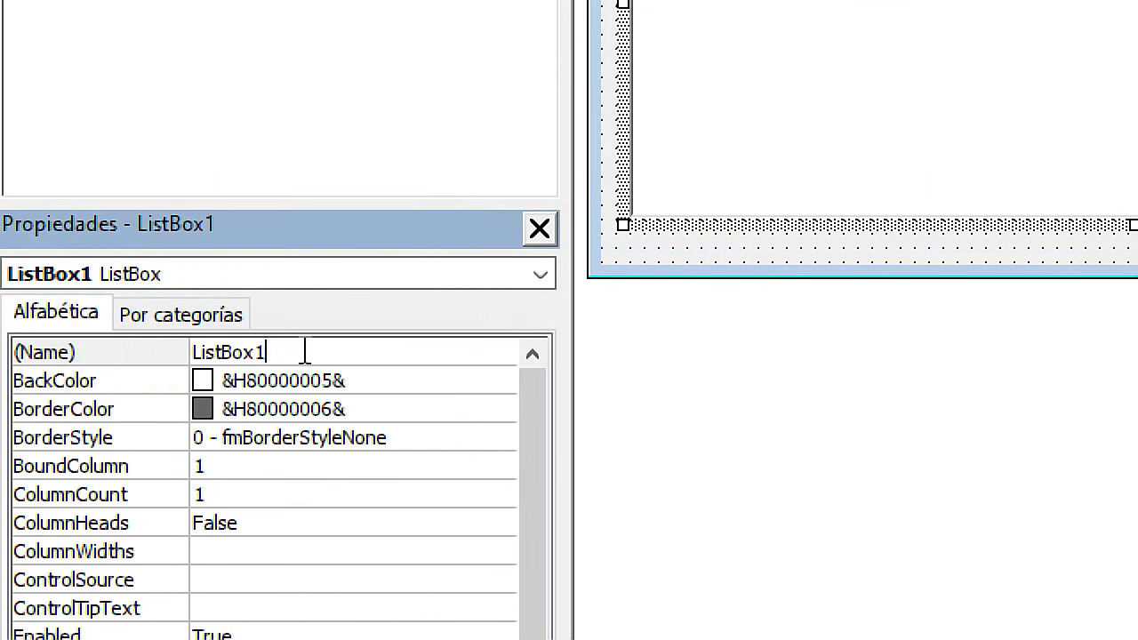
text(LISTA)
key(Return)
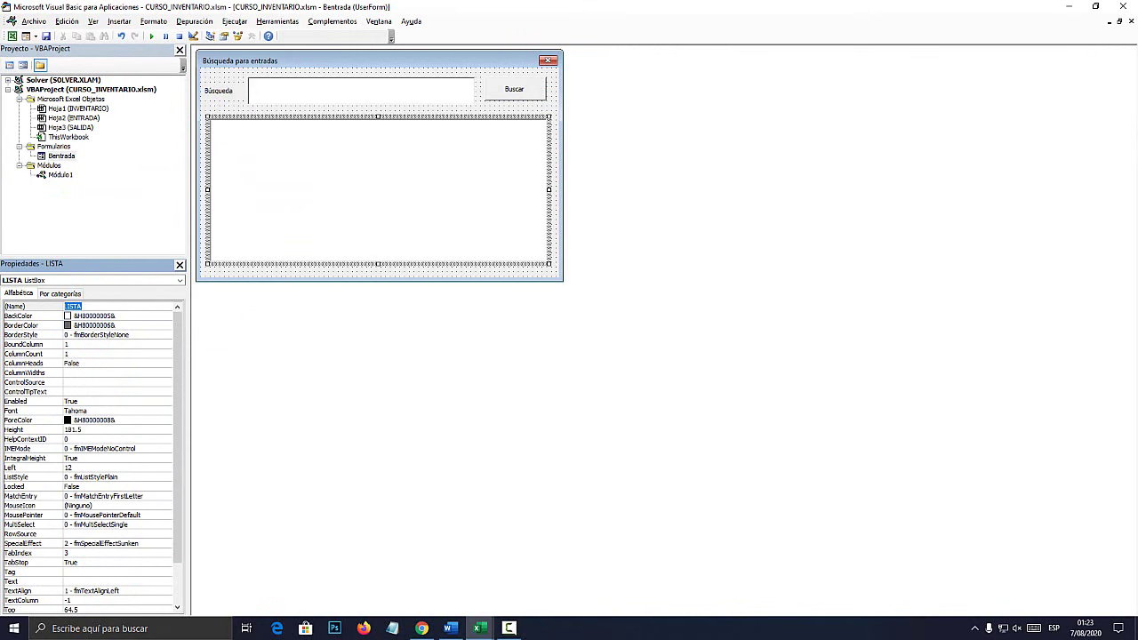
Open the form's code and review the LISTA.RowSource = "INVENTARIO" line
double_click(374, 273)
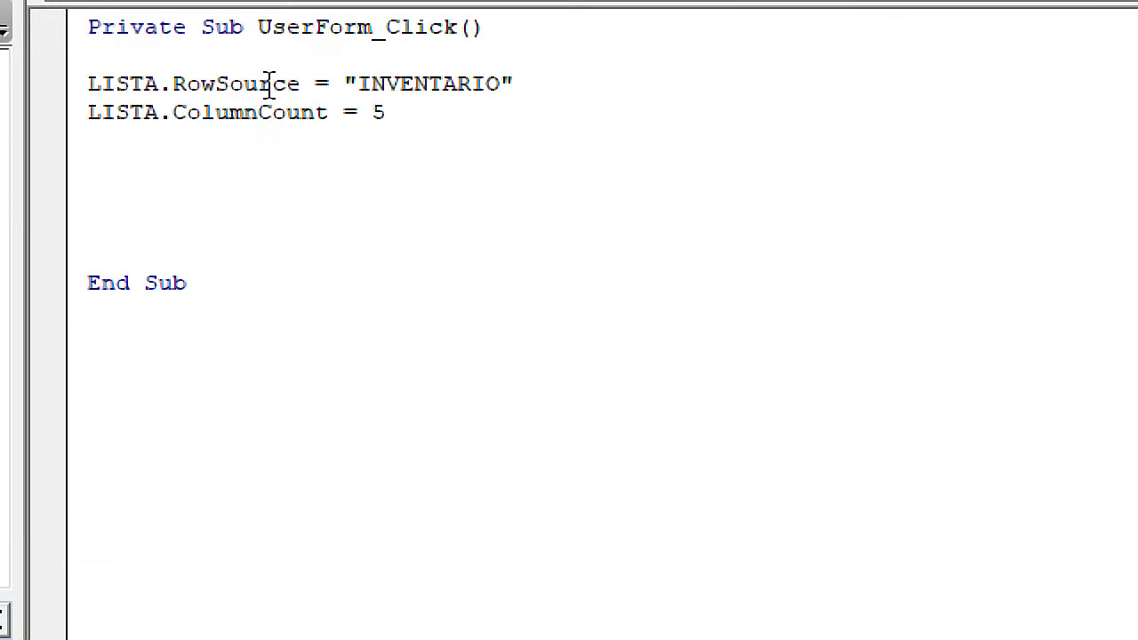
drag(235, 86, 210, 84)
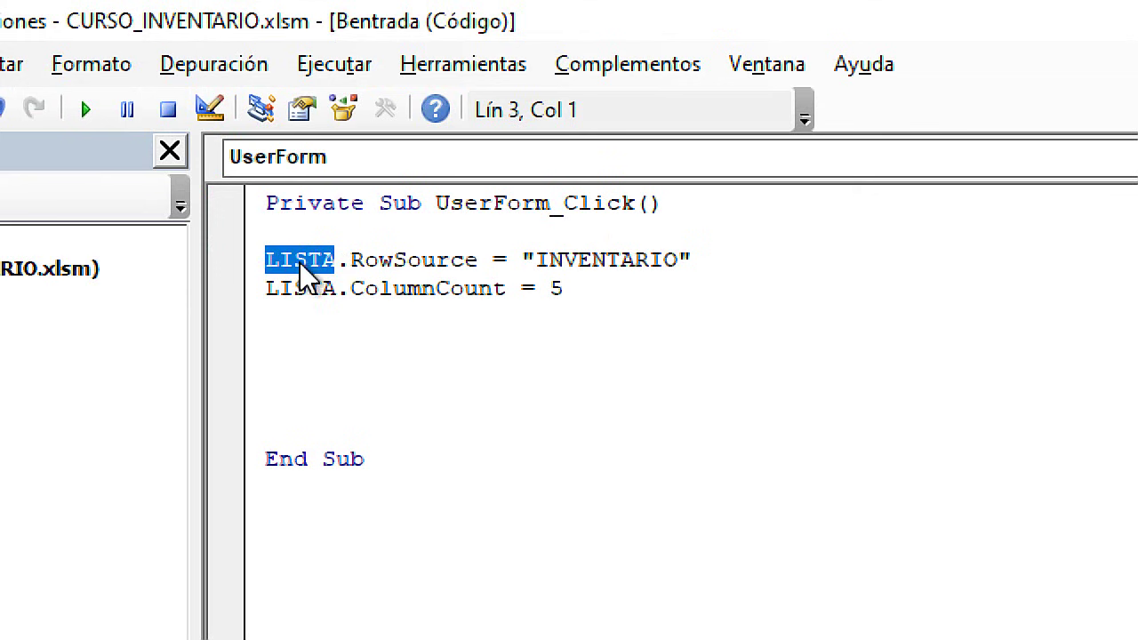
mouse_move(336, 260)
mouse_down()
mouse_move(249, 274)
mouse_move(691, 259)
mouse_up()
click(322, 257)
click(350, 288)
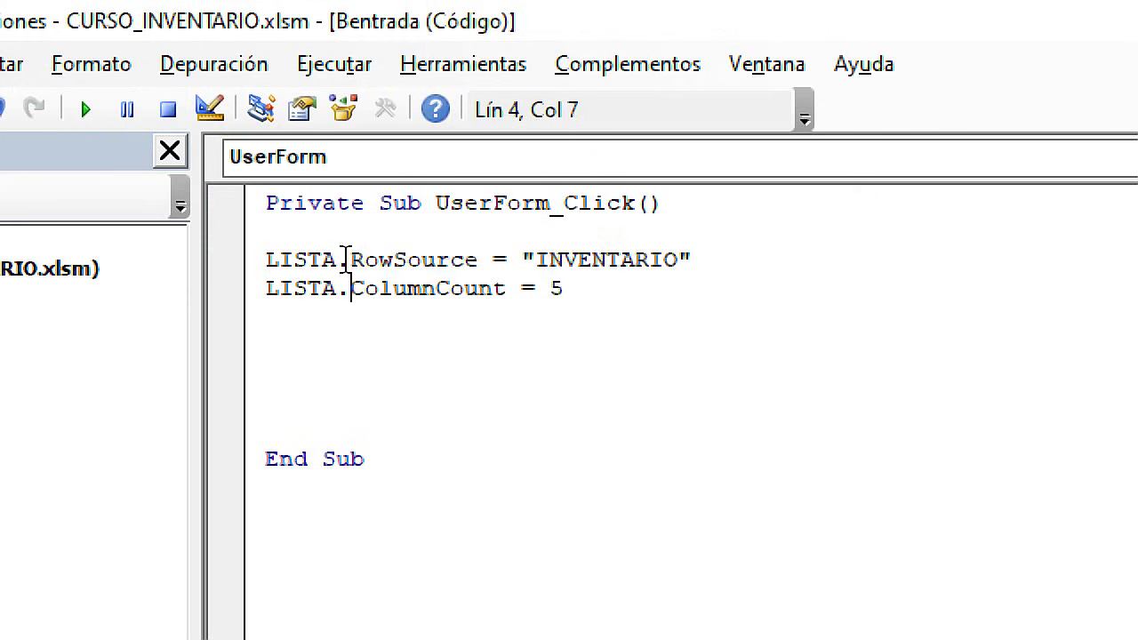
drag(336, 259, 220, 257)
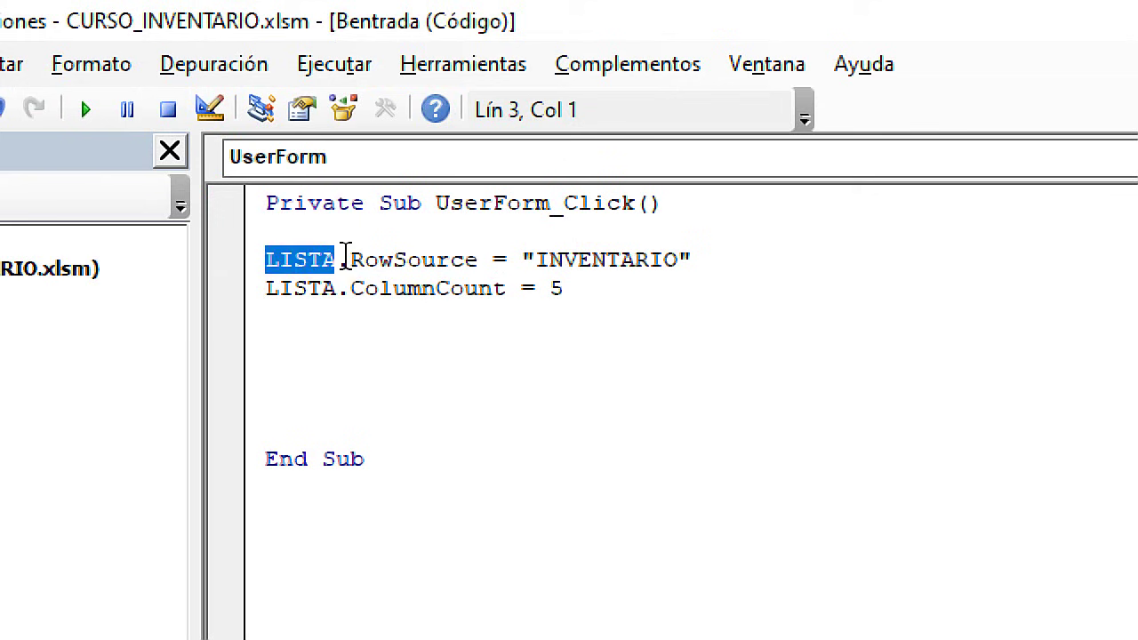
drag(339, 259, 230, 274)
click(341, 262)
click(351, 261)
drag(351, 261, 478, 266)
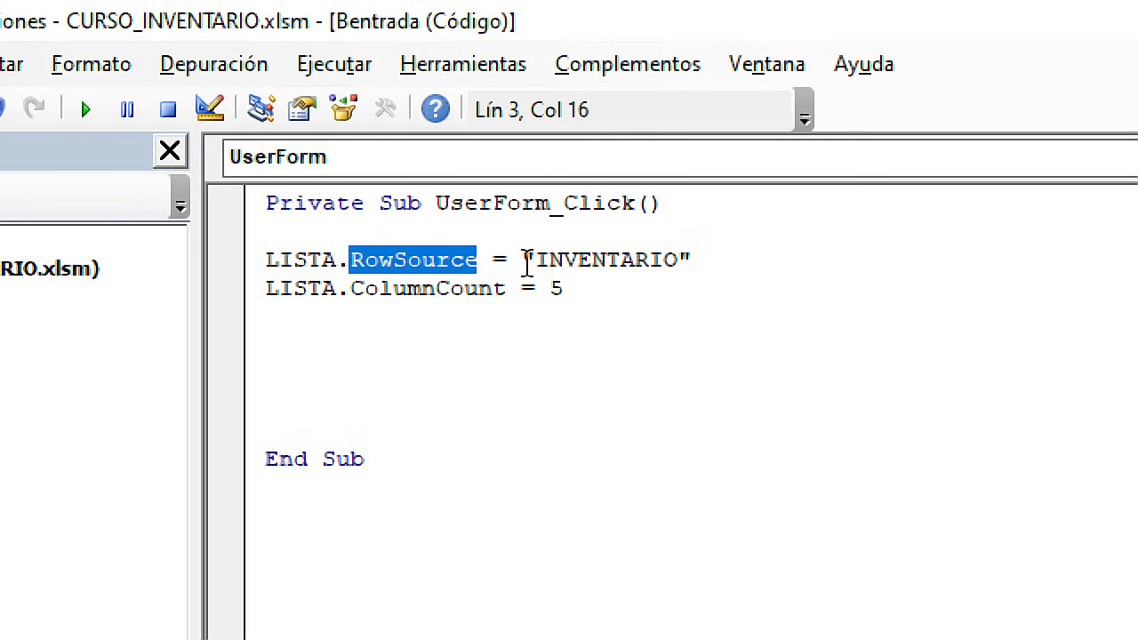
drag(521, 261, 692, 263)
Review the LISTA.ColumnCount = 5 line, then run the form and fill its list
click(545, 384)
drag(338, 288, 170, 289)
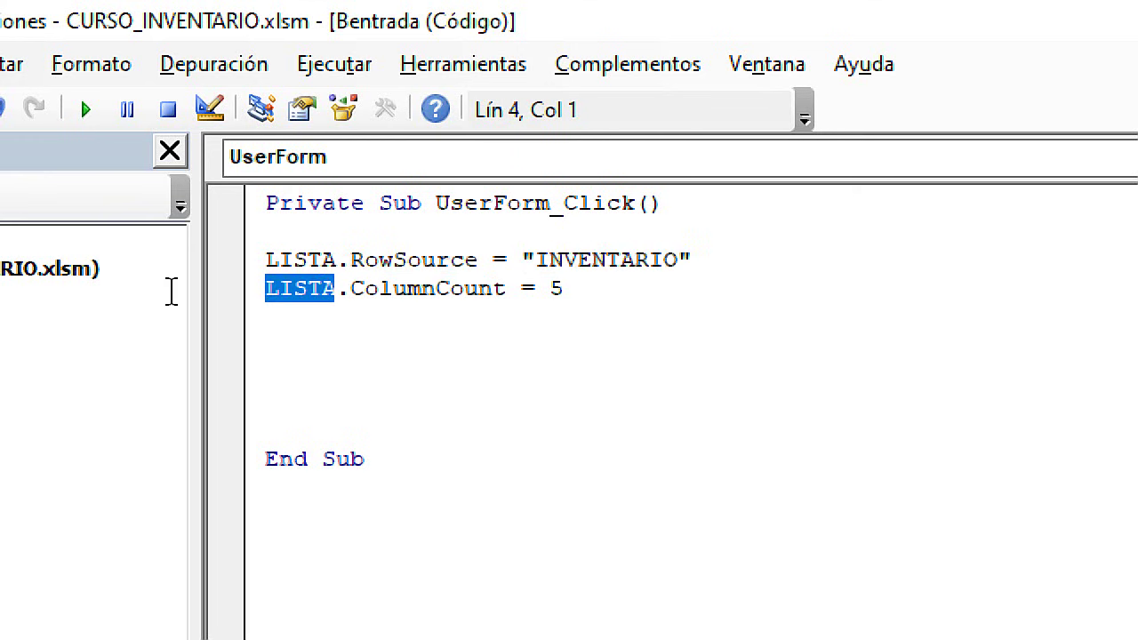
click(392, 315)
drag(338, 287, 549, 288)
click(551, 336)
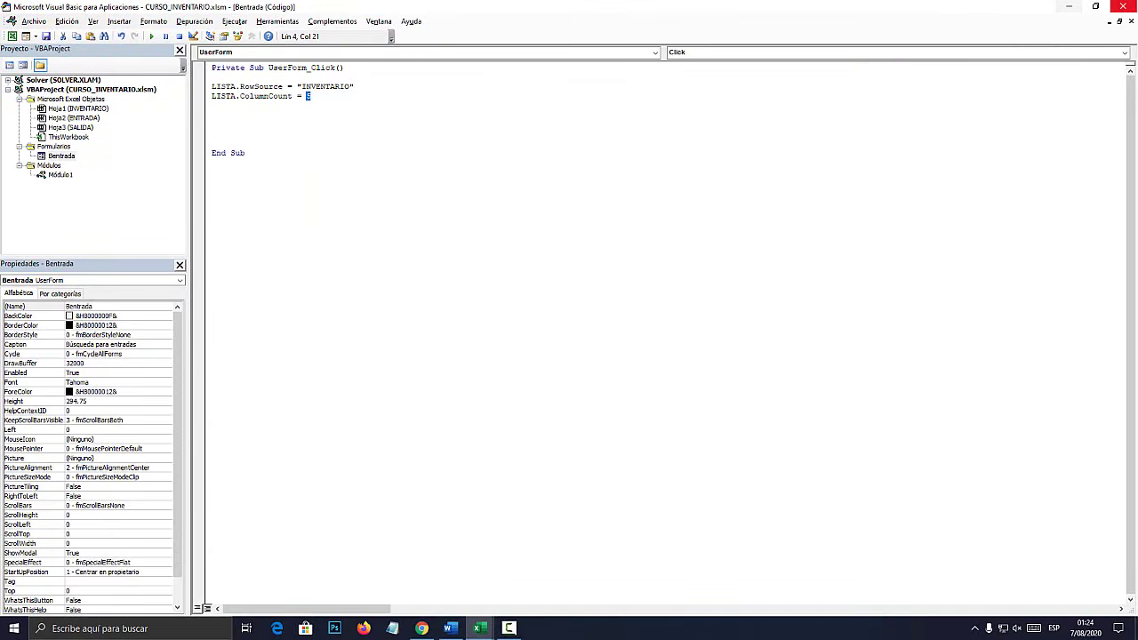
click(1122, 7)
click(859, 267)
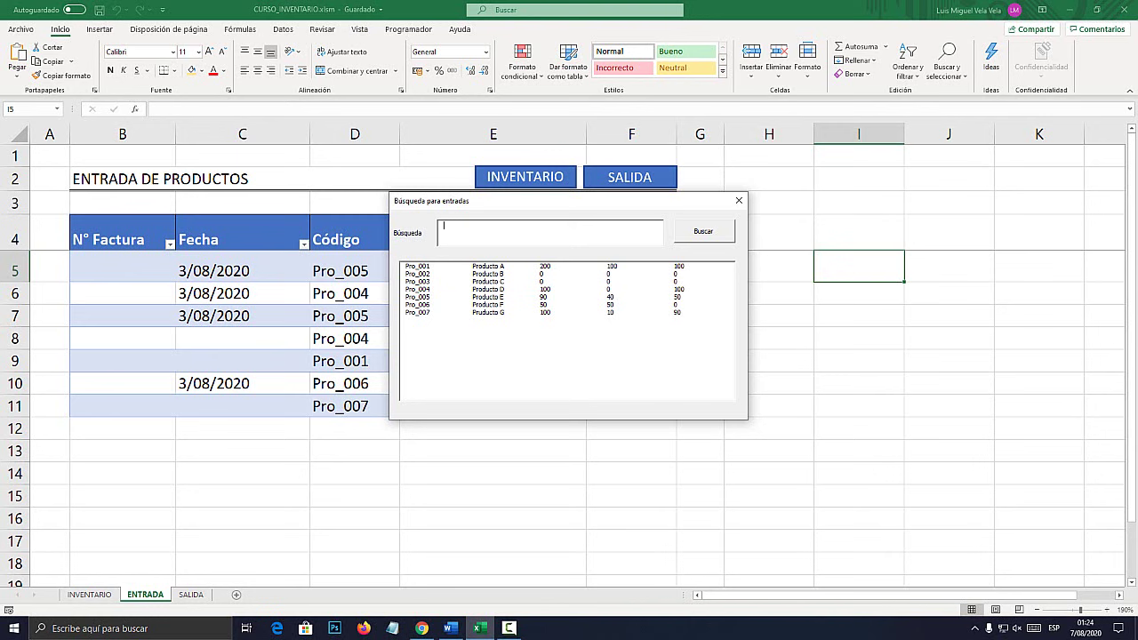
Close the running search form and view the ENTRADA sheet's code
click(738, 200)
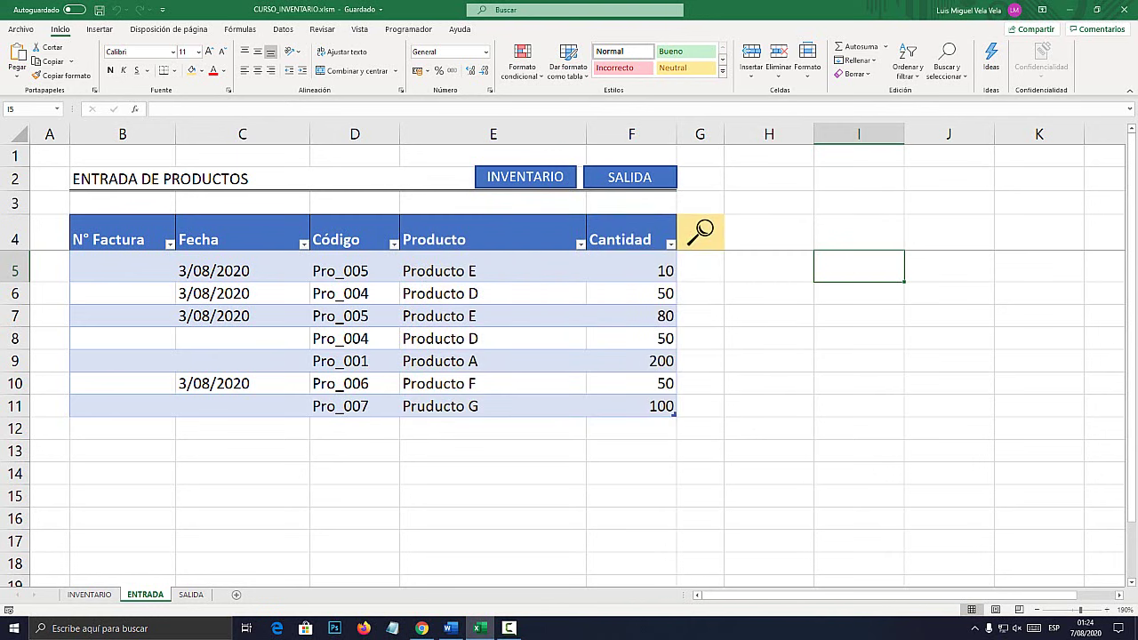
right_click(147, 594)
click(205, 499)
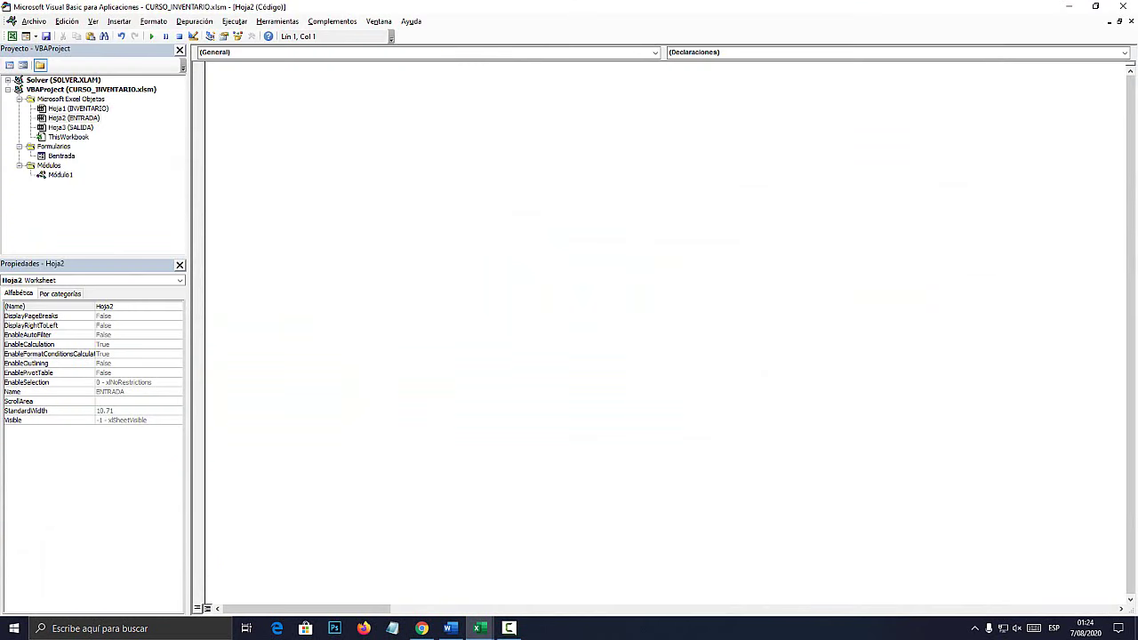
Show Bentrada's code with F7, review the UserForm_Click LISTA lines, and list the form's events
double_click(62, 156)
key(F7)
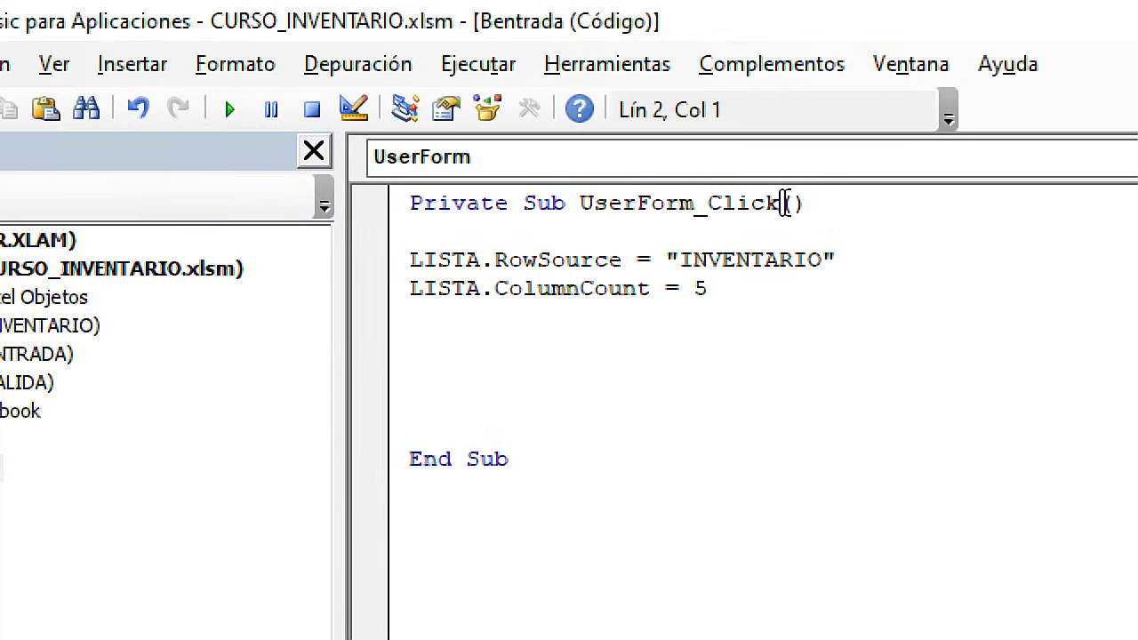
drag(779, 203, 708, 203)
click(737, 203)
drag(778, 203, 708, 202)
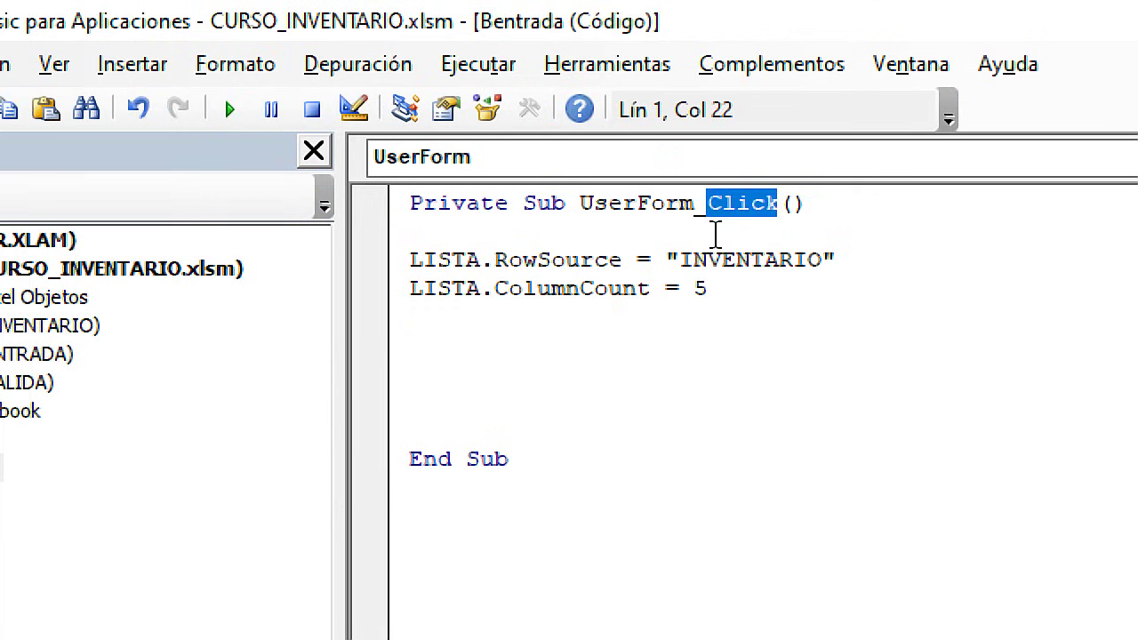
drag(714, 283, 391, 267)
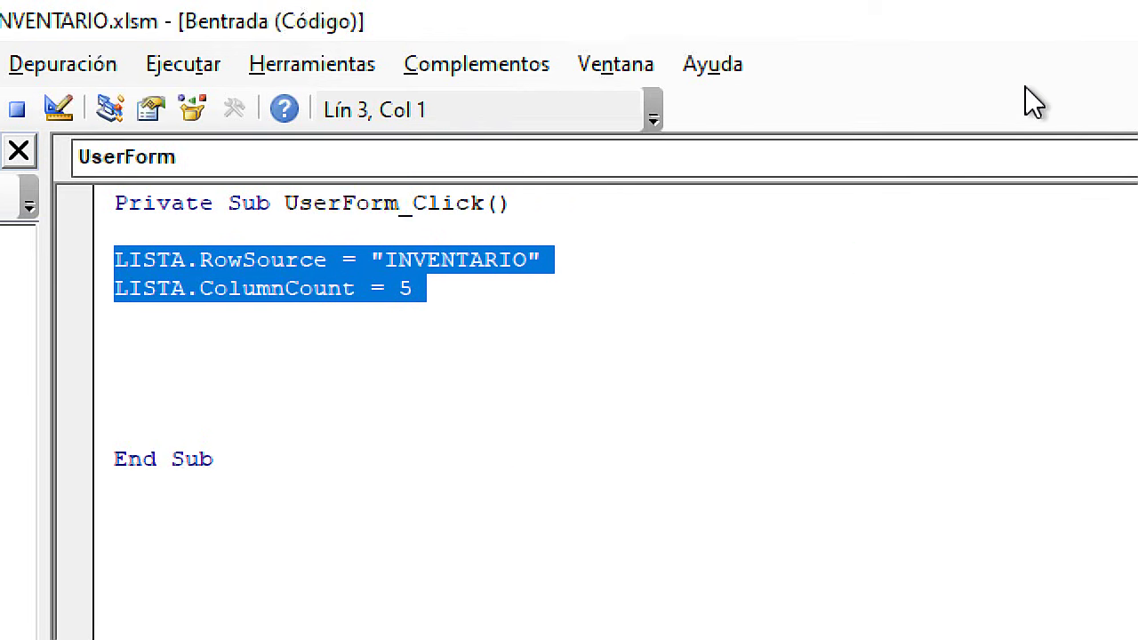
click(762, 51)
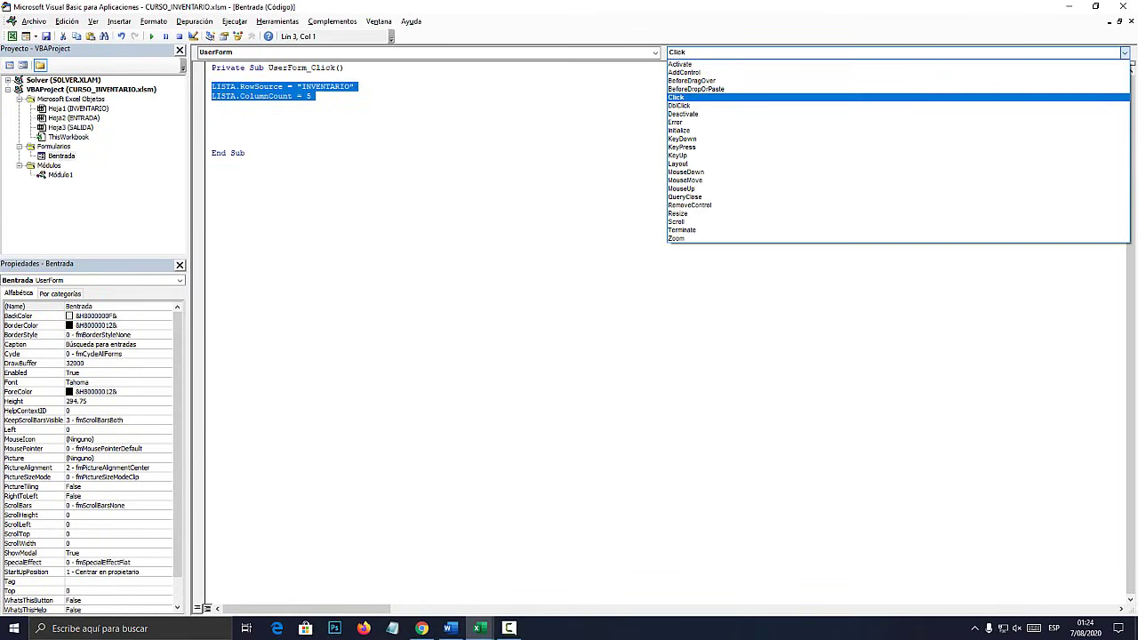
click(1123, 53)
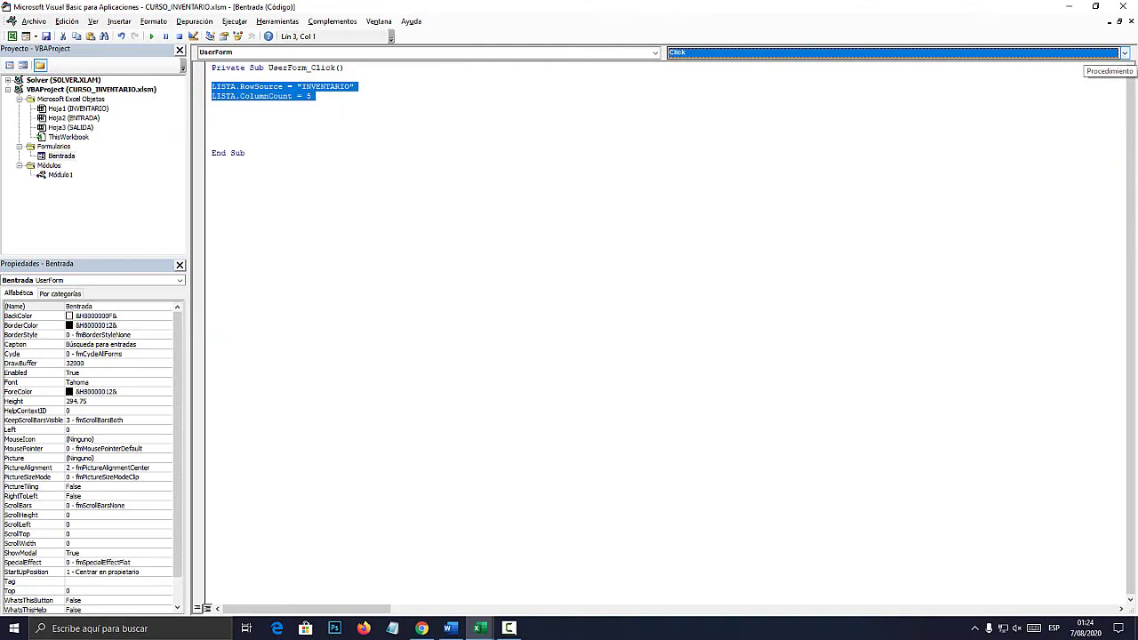
click(1124, 53)
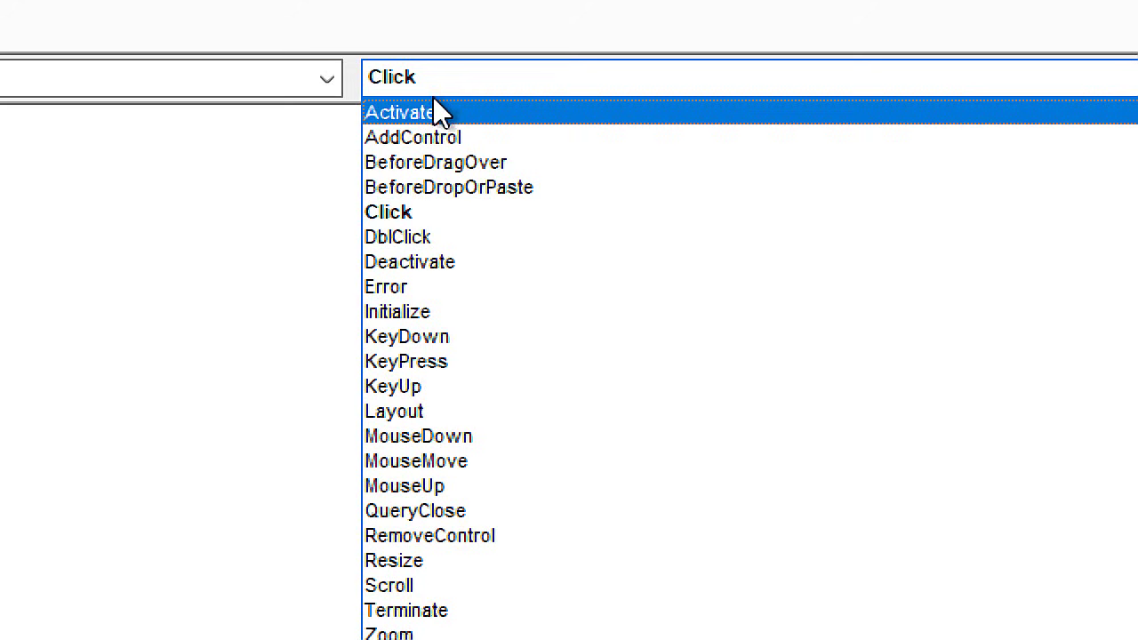
Create UserForm_Activate, move the two LISTA lines into it, and delete the empty Click routine
click(429, 112)
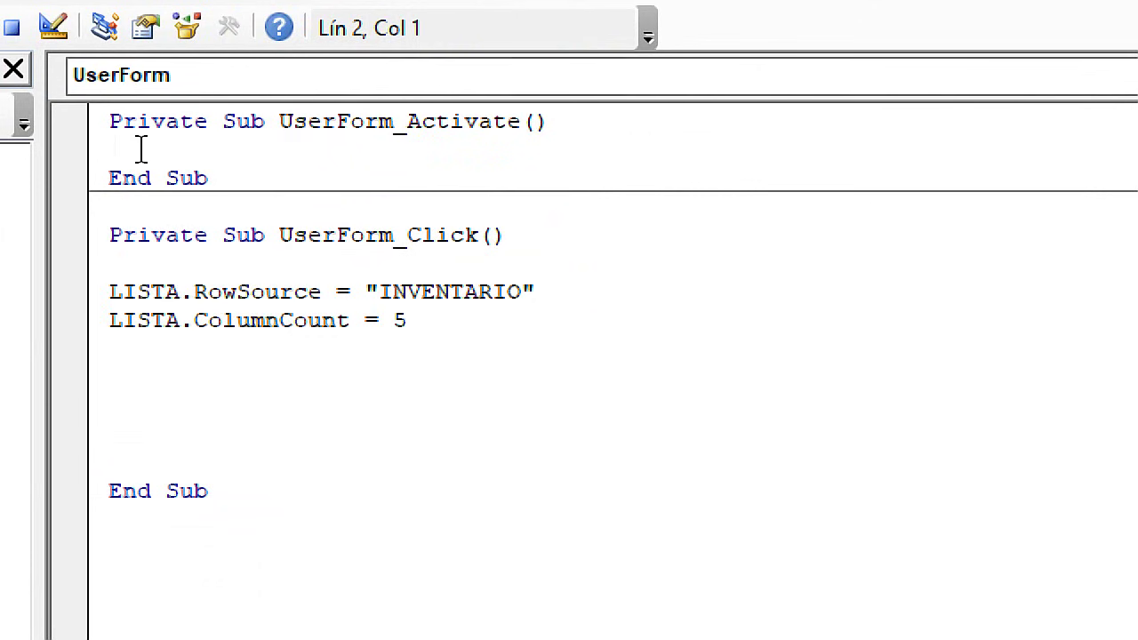
key(Return)
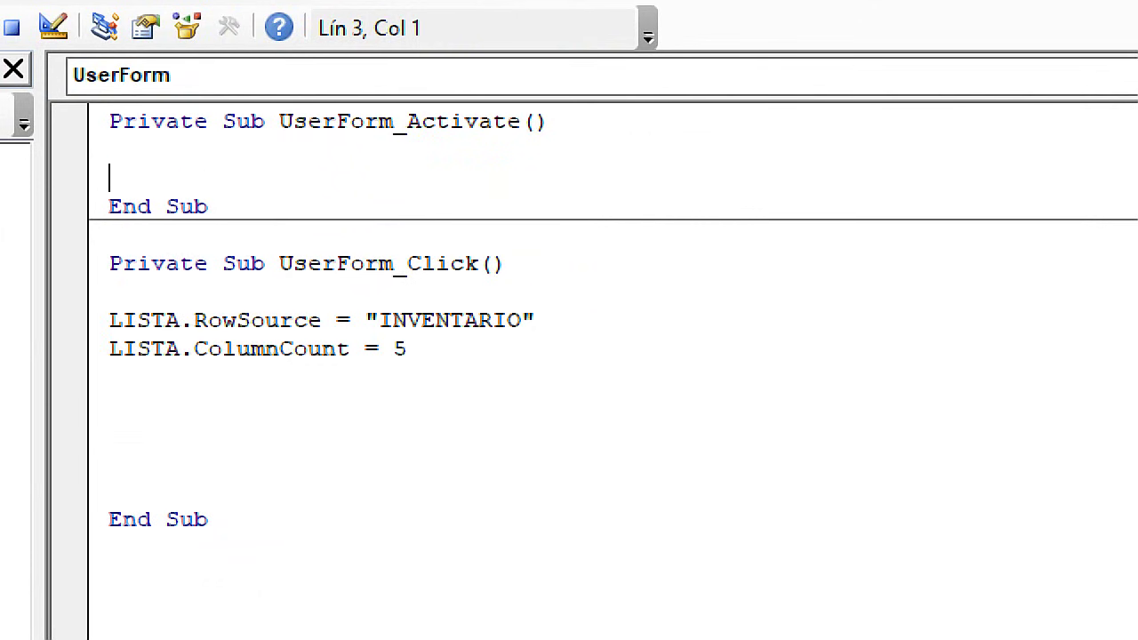
key(Return)
key(Return)
key(Return)
mouse_move(451, 435)
mouse_down()
mouse_move(101, 440)
mouse_move(45, 401)
mouse_up()
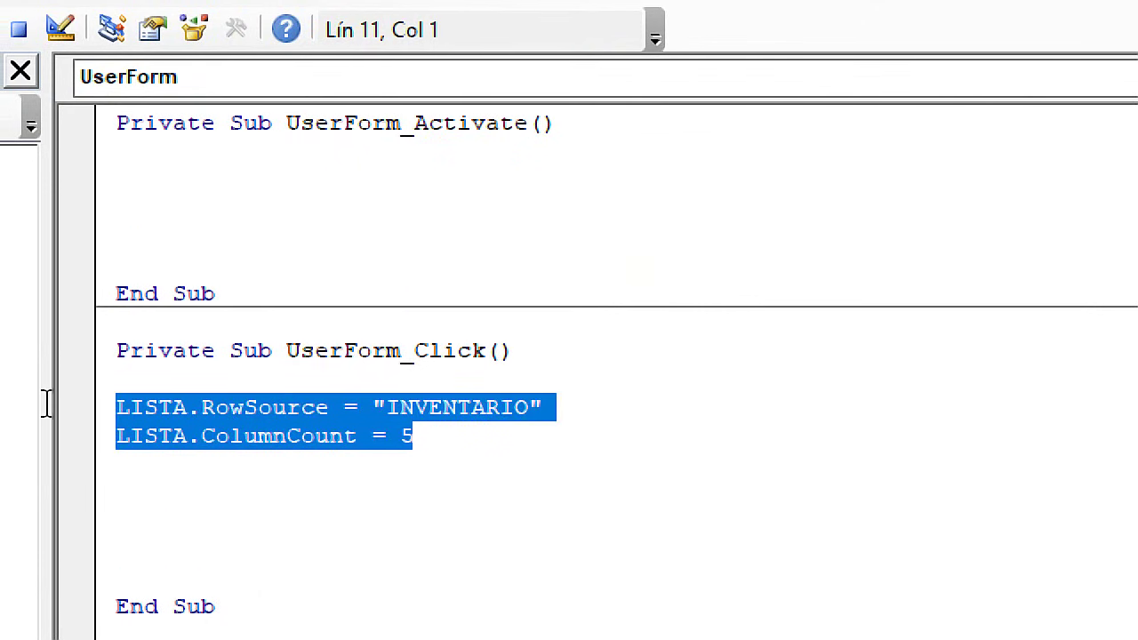
key(ctrl+x)
click(125, 178)
key(ctrl+v)
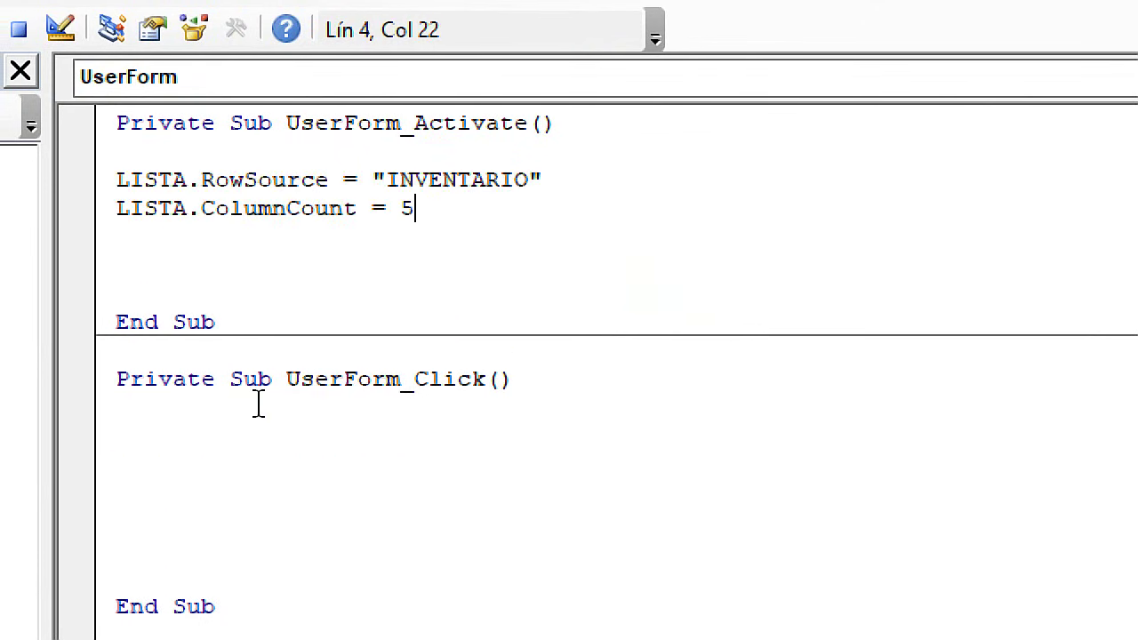
mouse_move(417, 467)
mouse_down()
mouse_move(331, 289)
mouse_move(261, 254)
mouse_up()
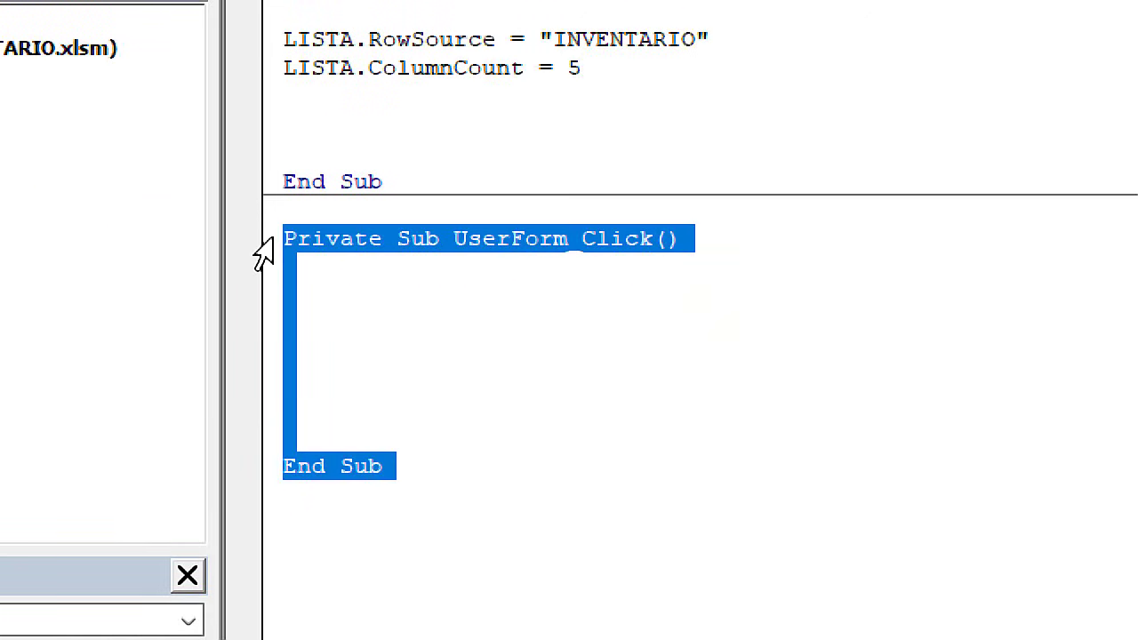
key(Delete)
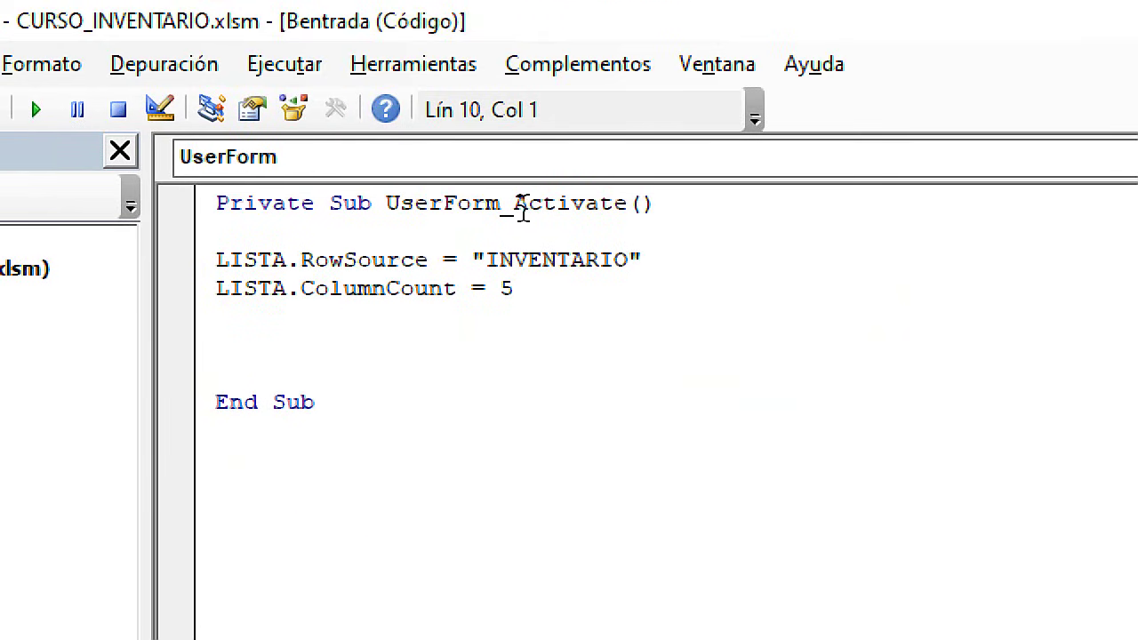
Remove the blank lines before End Sub and run the form with F5
drag(514, 203, 626, 202)
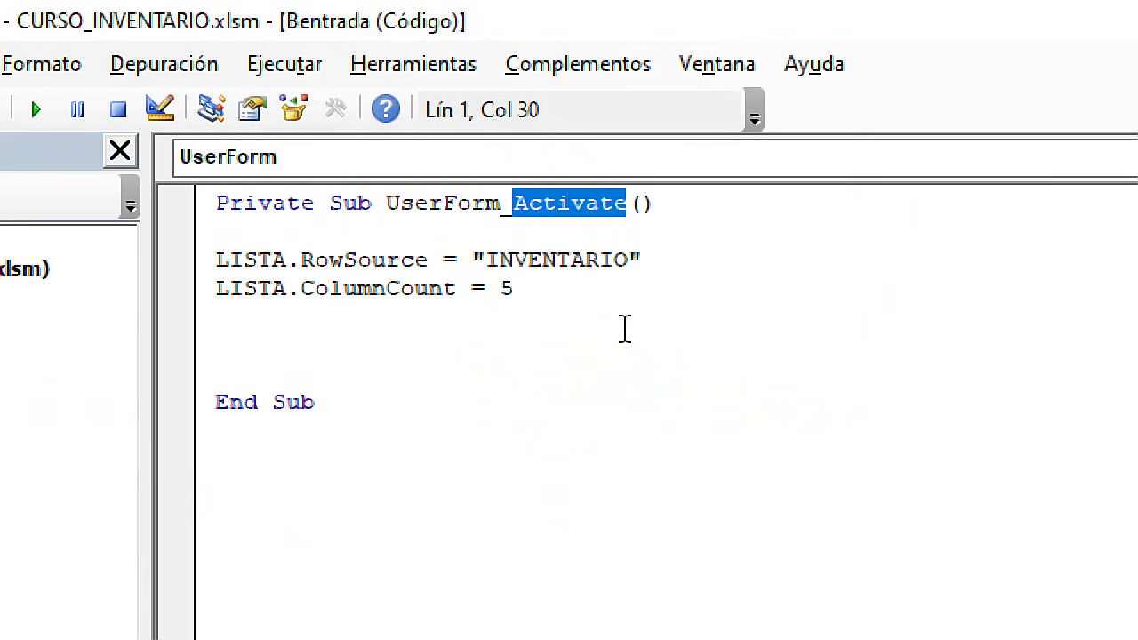
drag(541, 286, 204, 257)
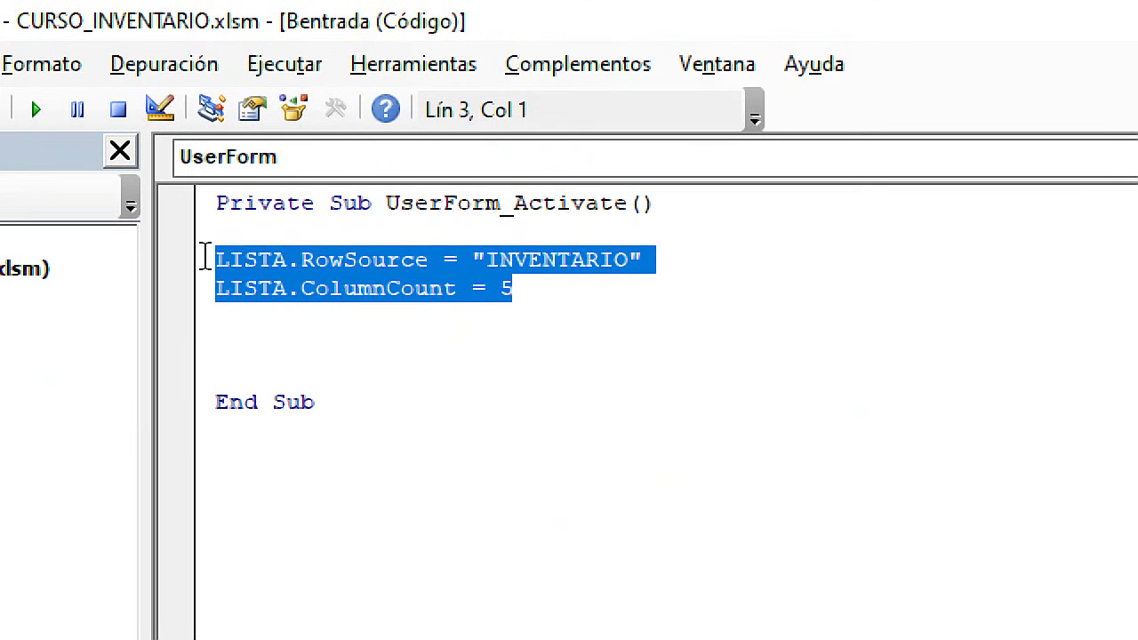
click(427, 363)
key(Delete)
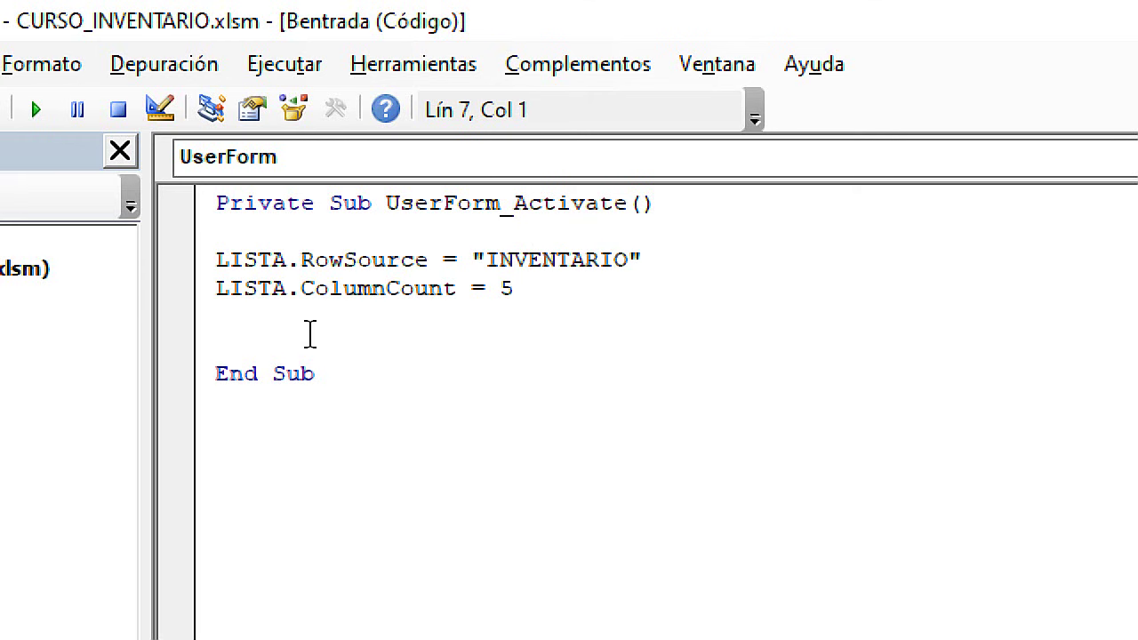
key(BackSpace)
key(BackSpace)
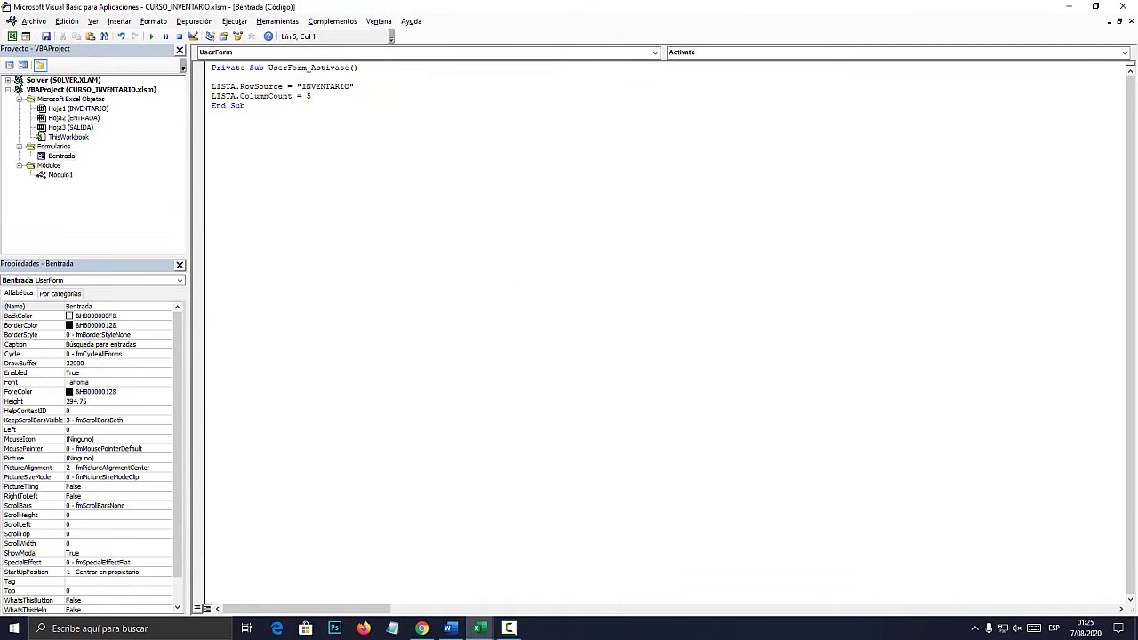
key(F5)
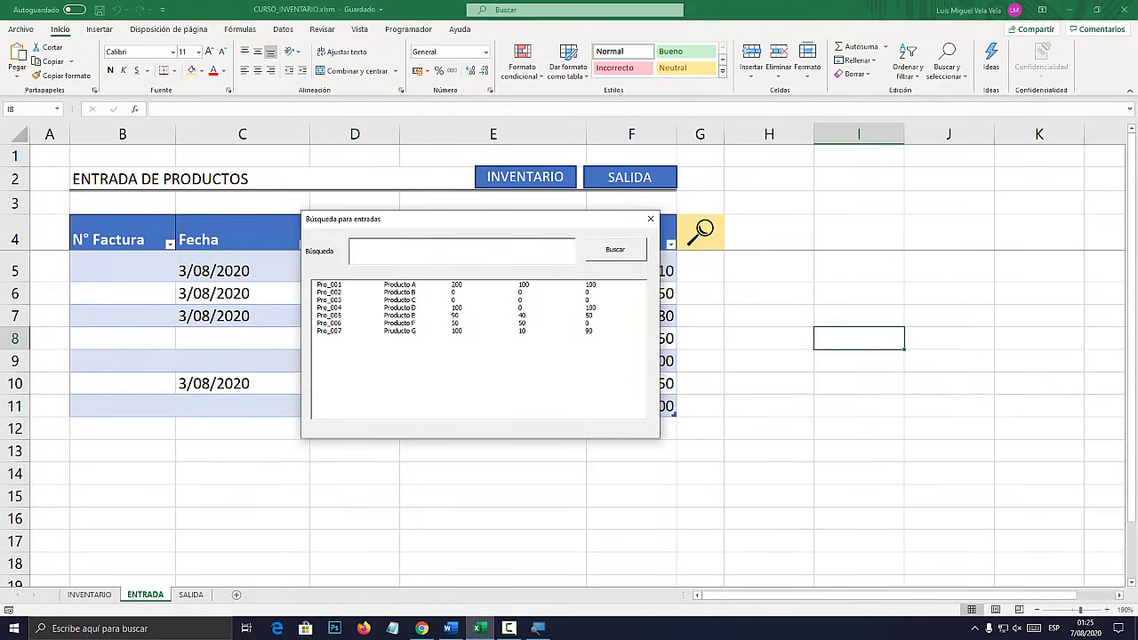
Browse products in the form's list, then interrupt and end the running code
click(355, 292)
click(356, 315)
click(356, 285)
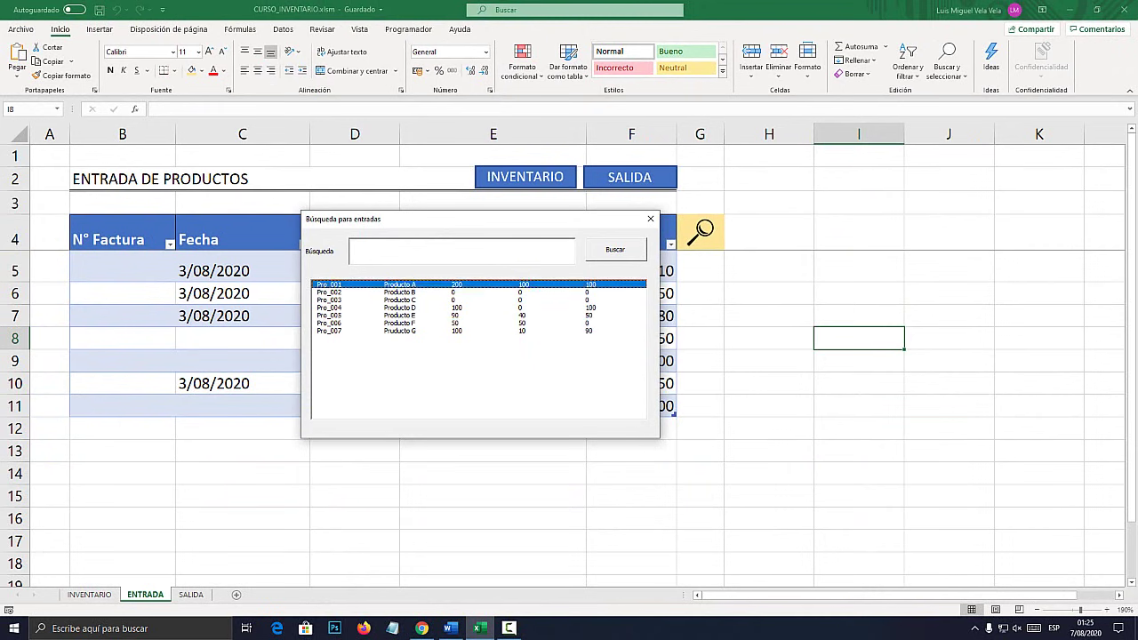
click(356, 314)
key(Return)
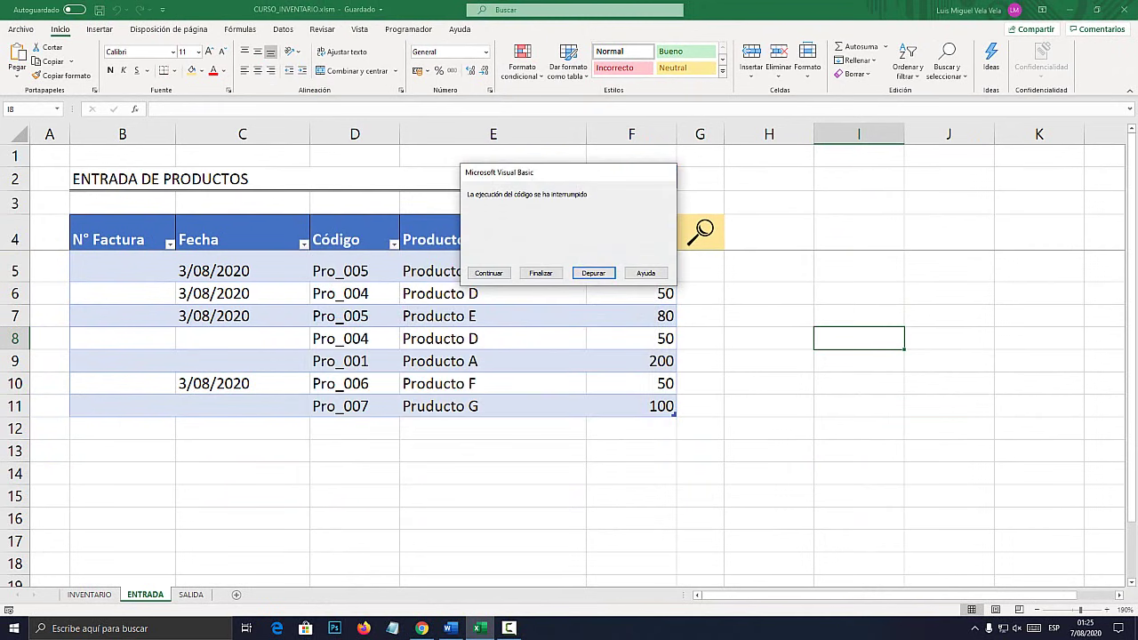
key(Left)
key(Return)
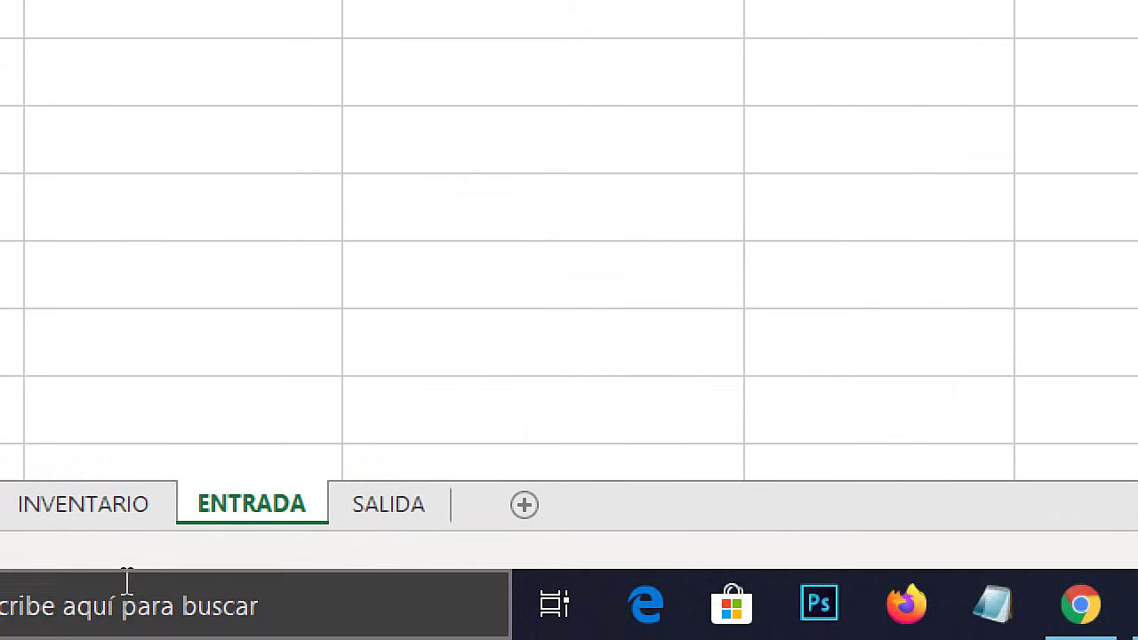
Count the INVENTARIO table's columns through Importe de invetario, then view that sheet's code
click(89, 594)
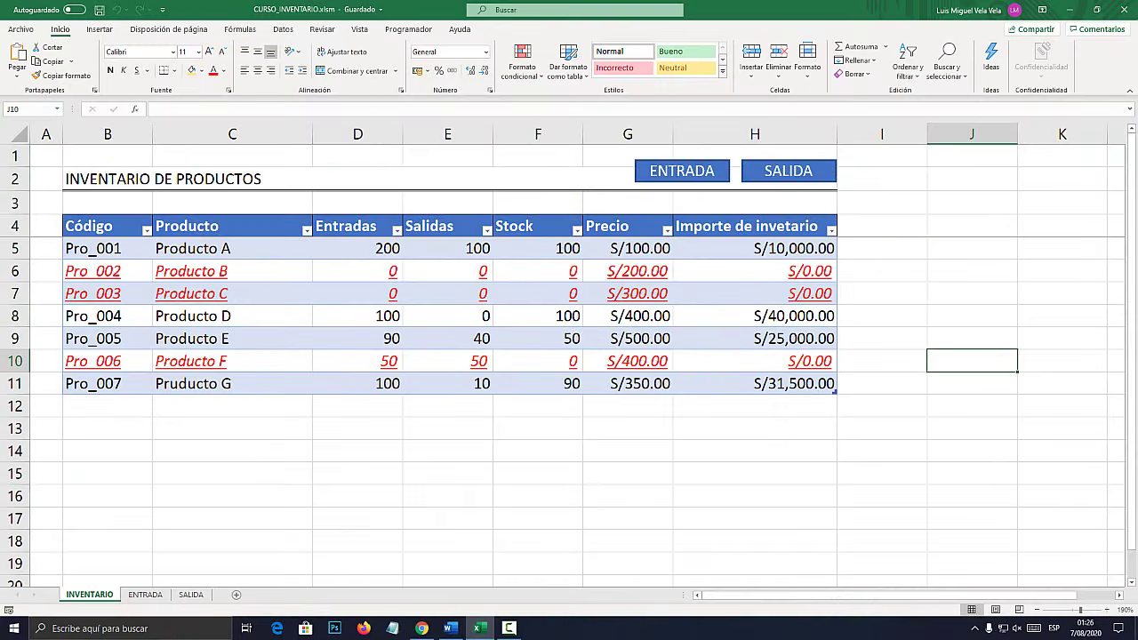
click(357, 316)
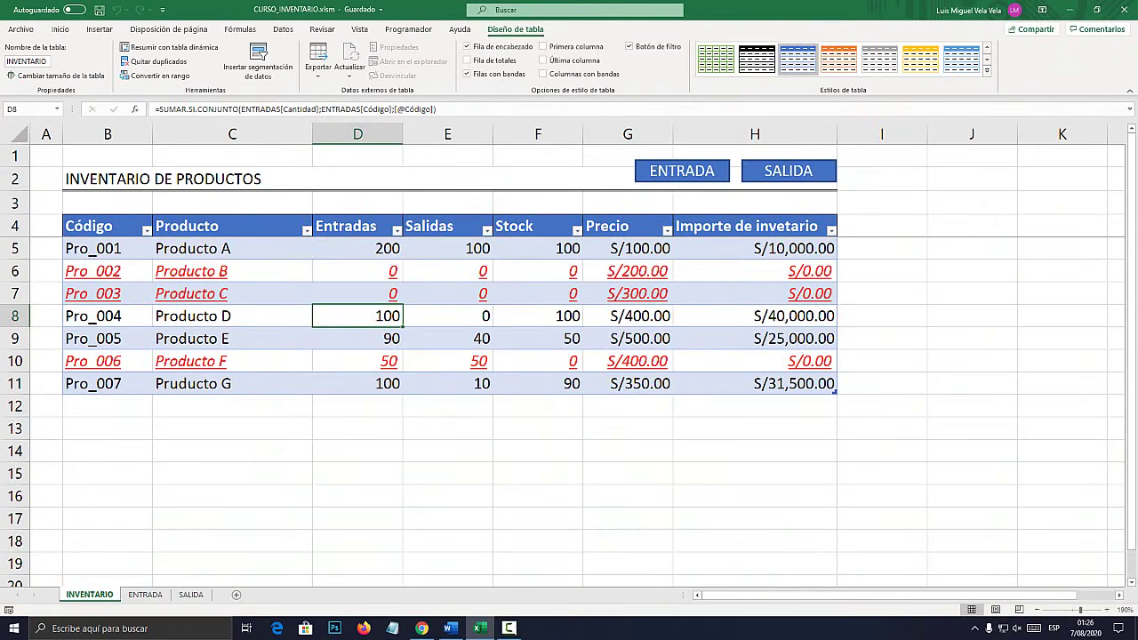
click(537, 315)
click(108, 134)
click(232, 134)
click(358, 133)
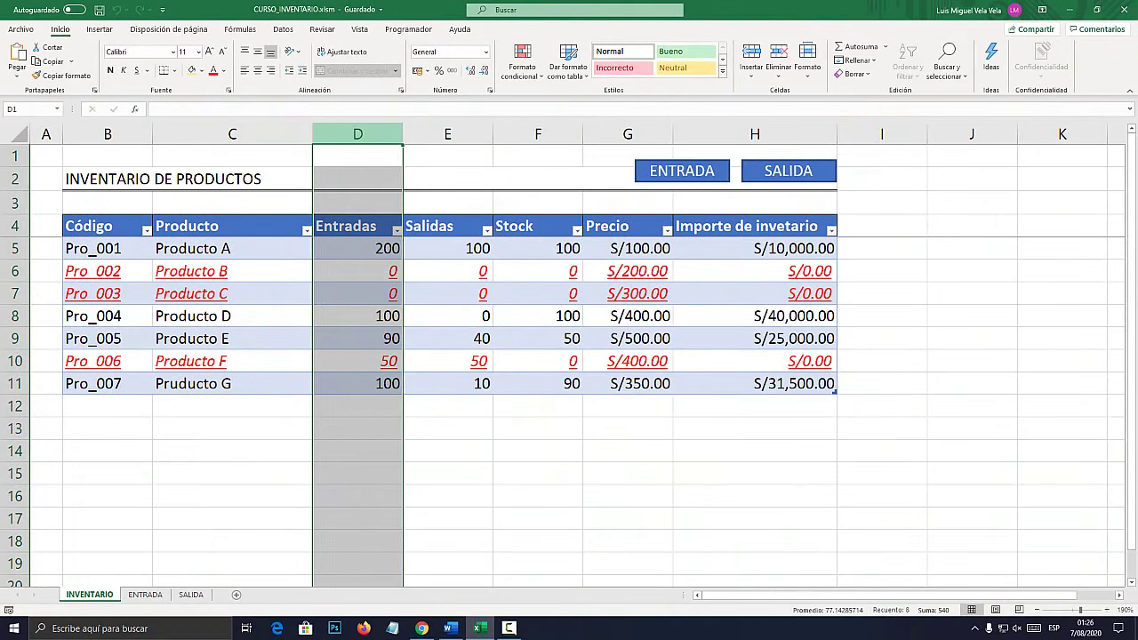
click(447, 134)
click(538, 134)
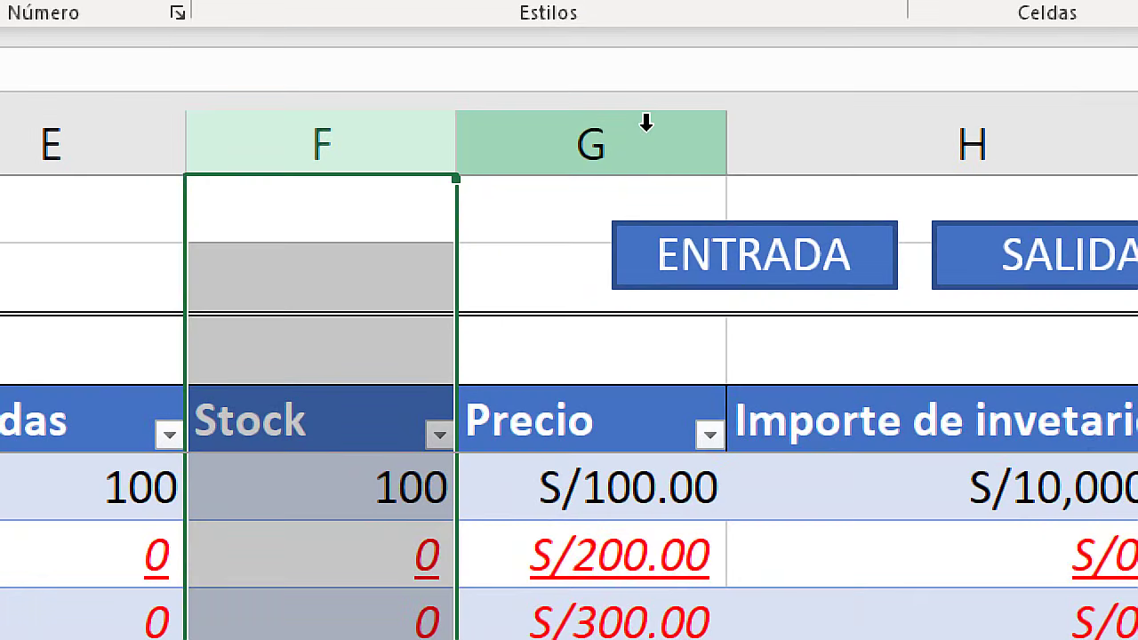
drag(582, 133, 809, 134)
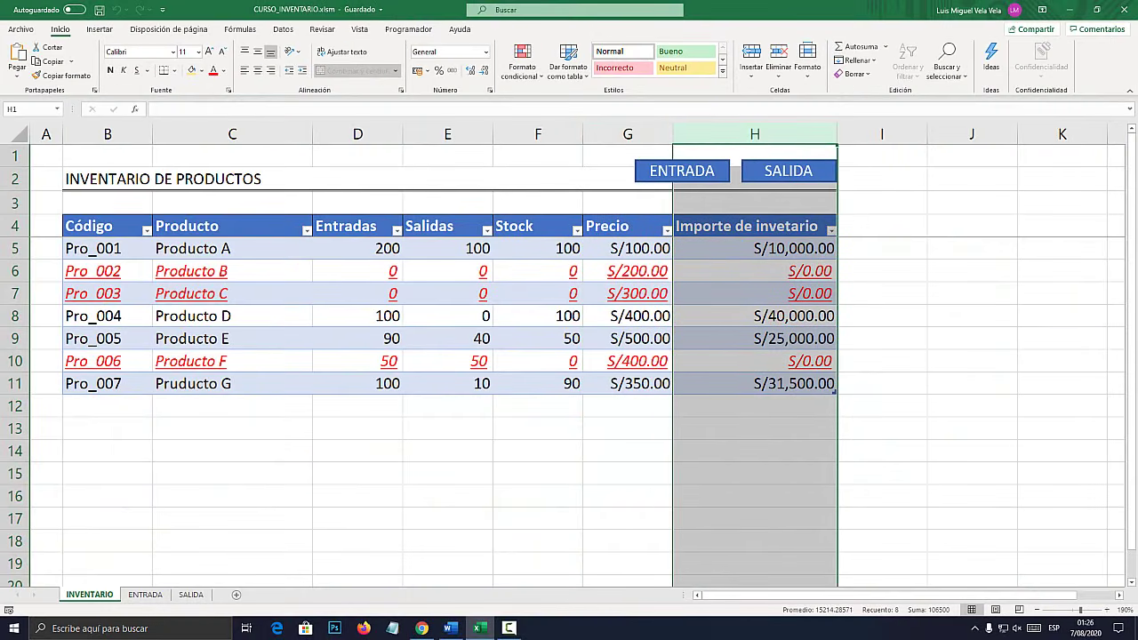
right_click(96, 594)
click(134, 500)
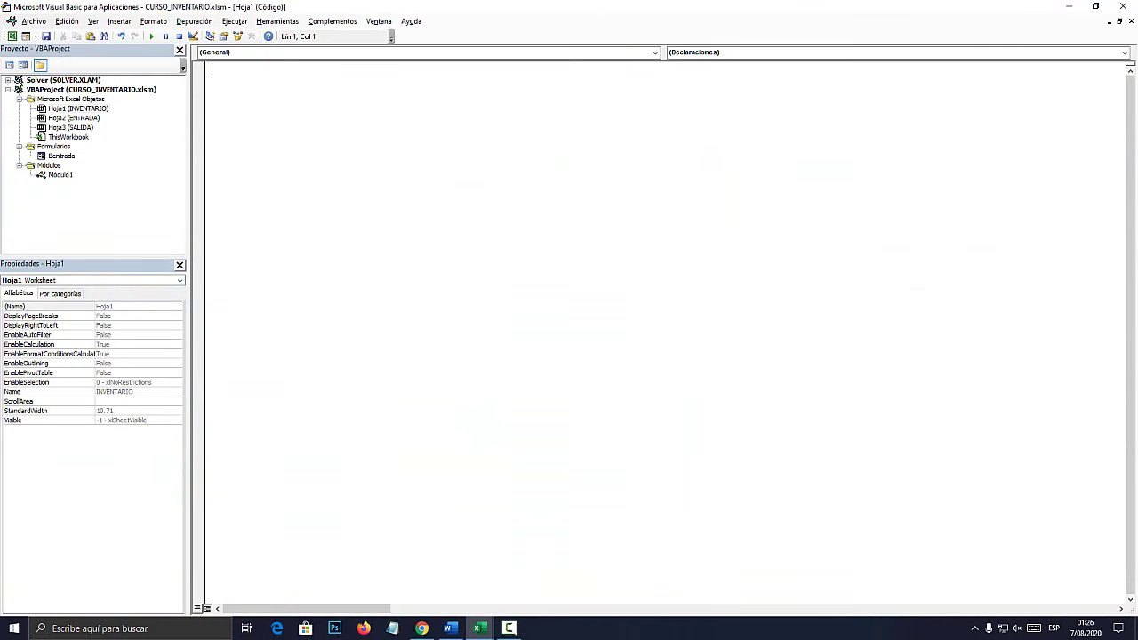
Change LISTA.ColumnCount from 5 to 7 in Bentrada's code
double_click(61, 155)
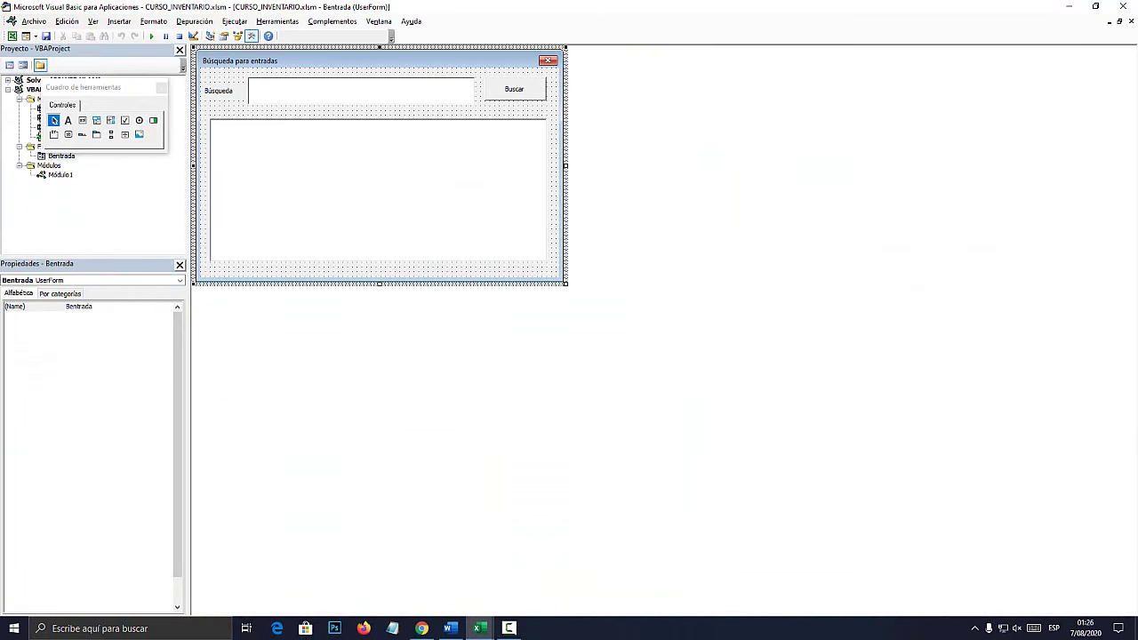
key(F7)
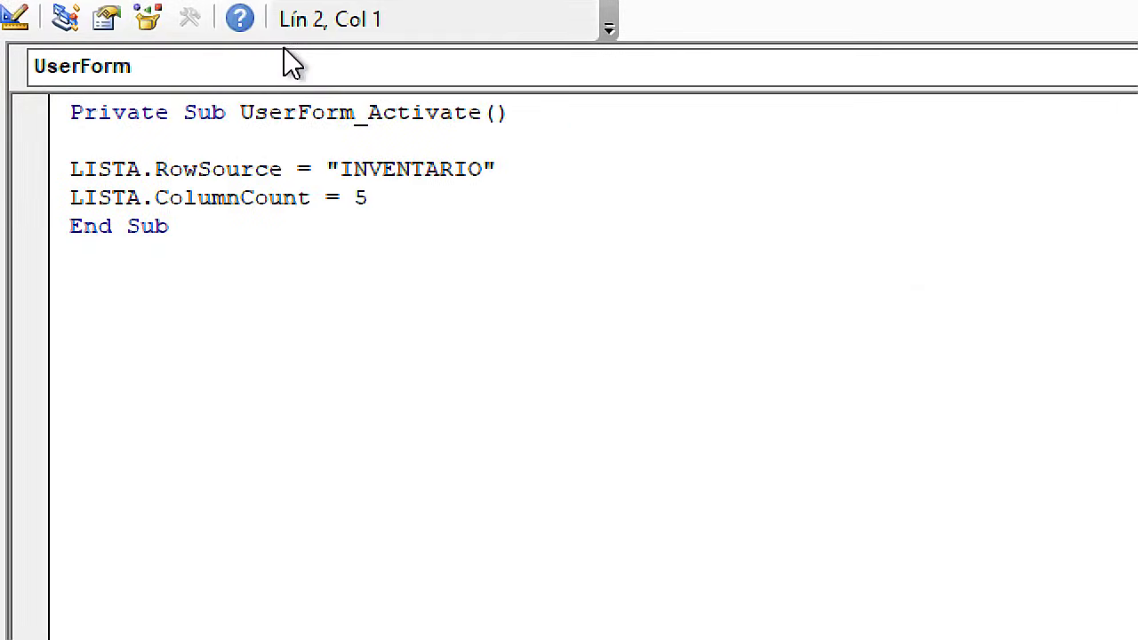
click(320, 96)
key(shift+Left)
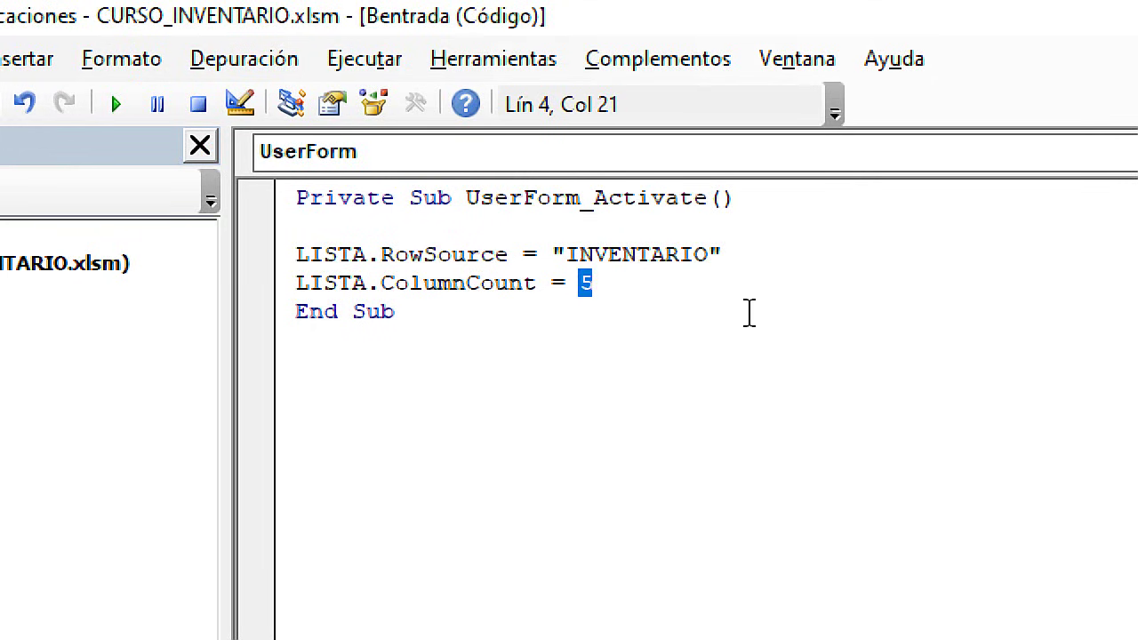
text(7)
click(212, 125)
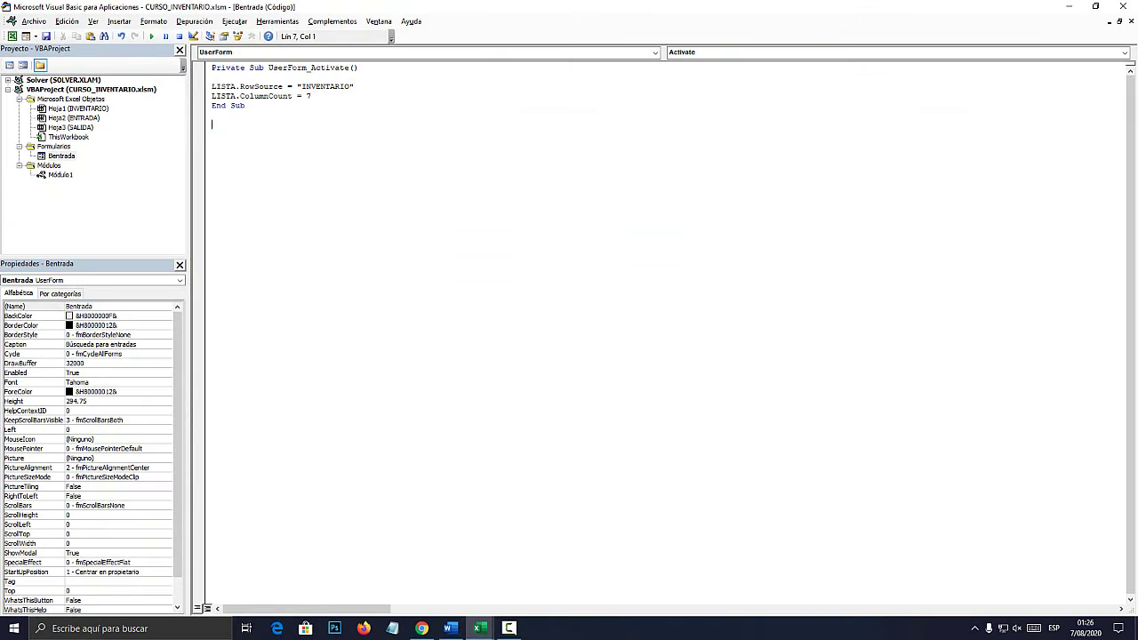
Test the seven-column list from the ENTRADA sheet, then close the form
click(409, 569)
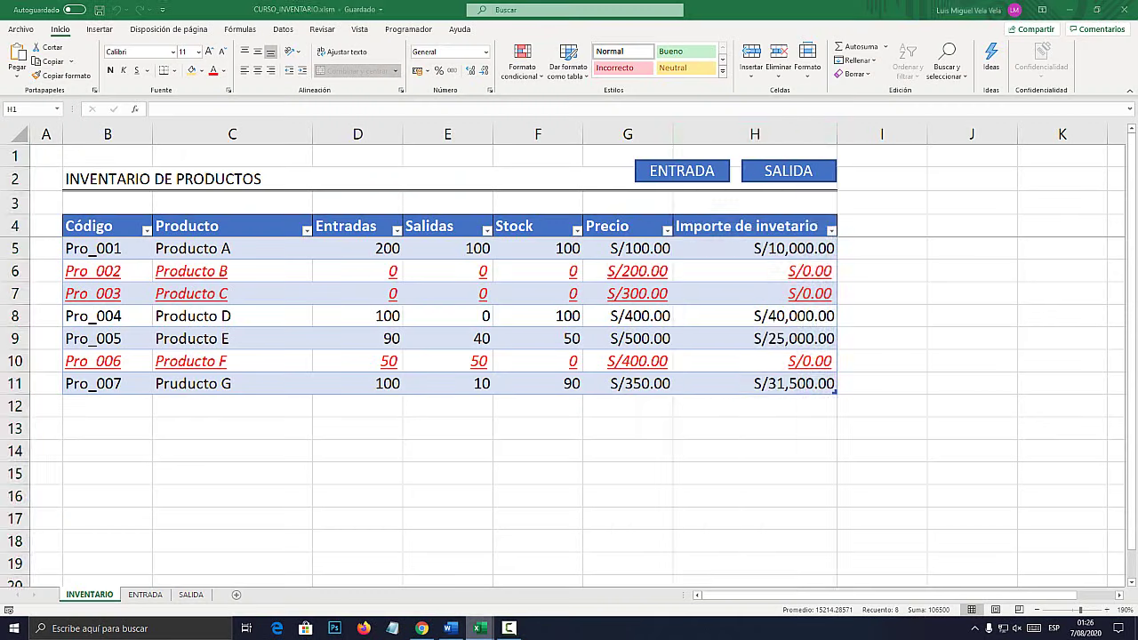
key(ctrl+Page_Down)
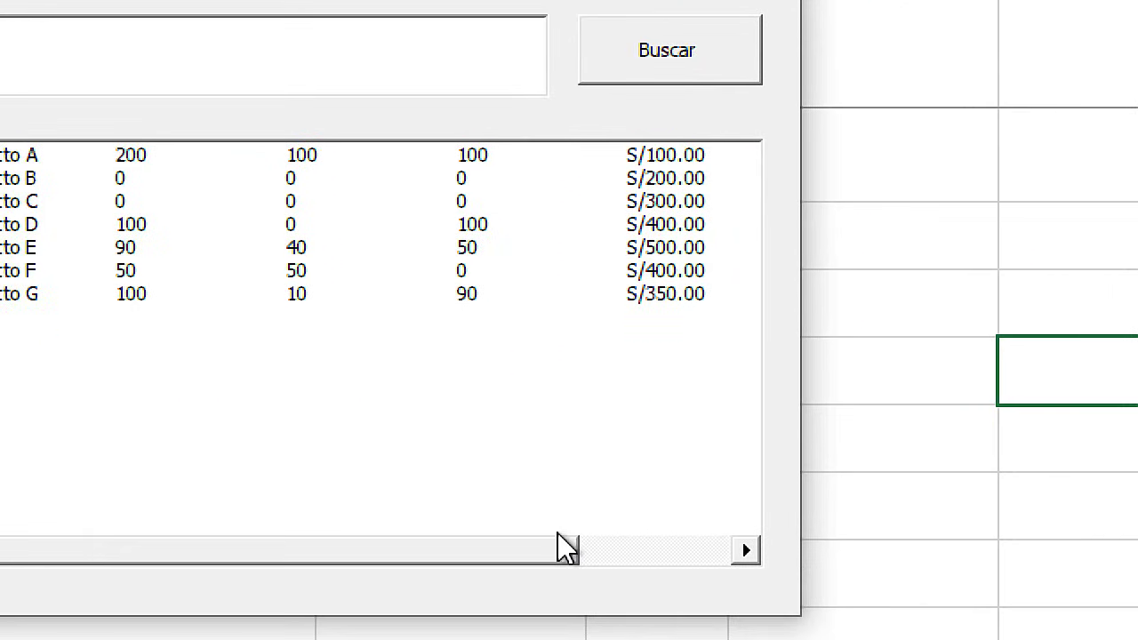
drag(558, 542, 746, 547)
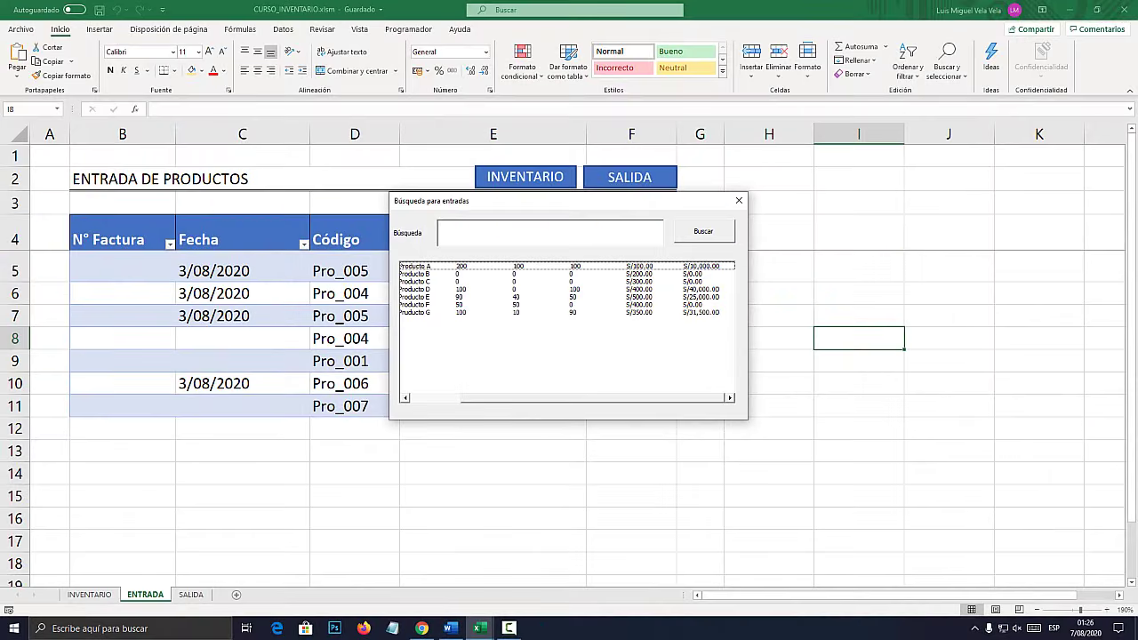
click(739, 200)
click(539, 272)
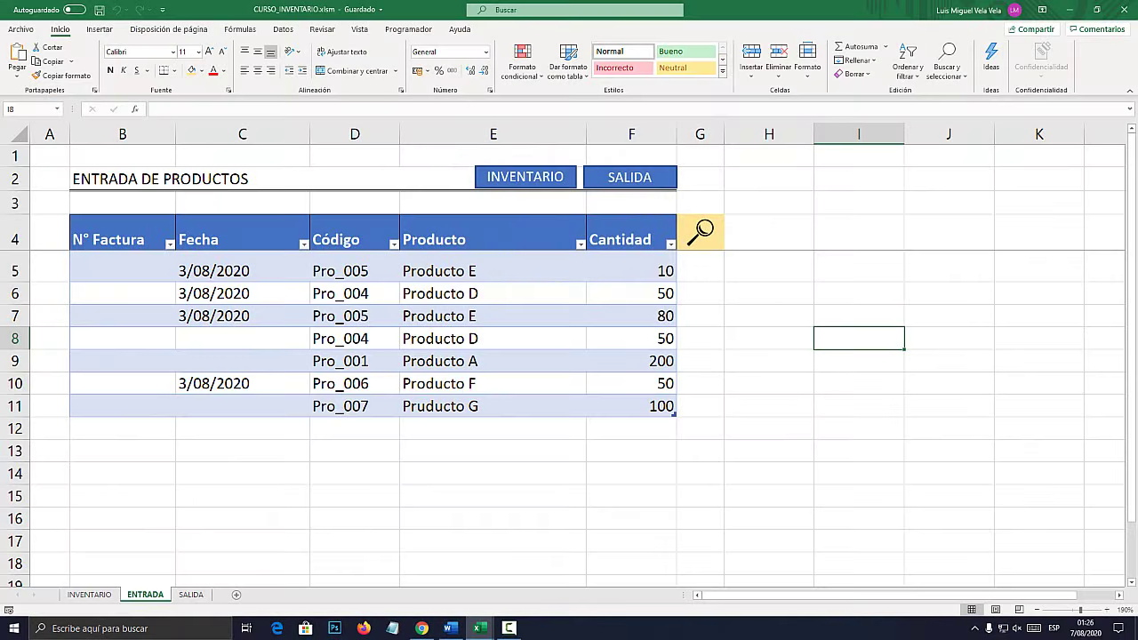
Draw a new label above the product list and caption it Código
key(alt+F11)
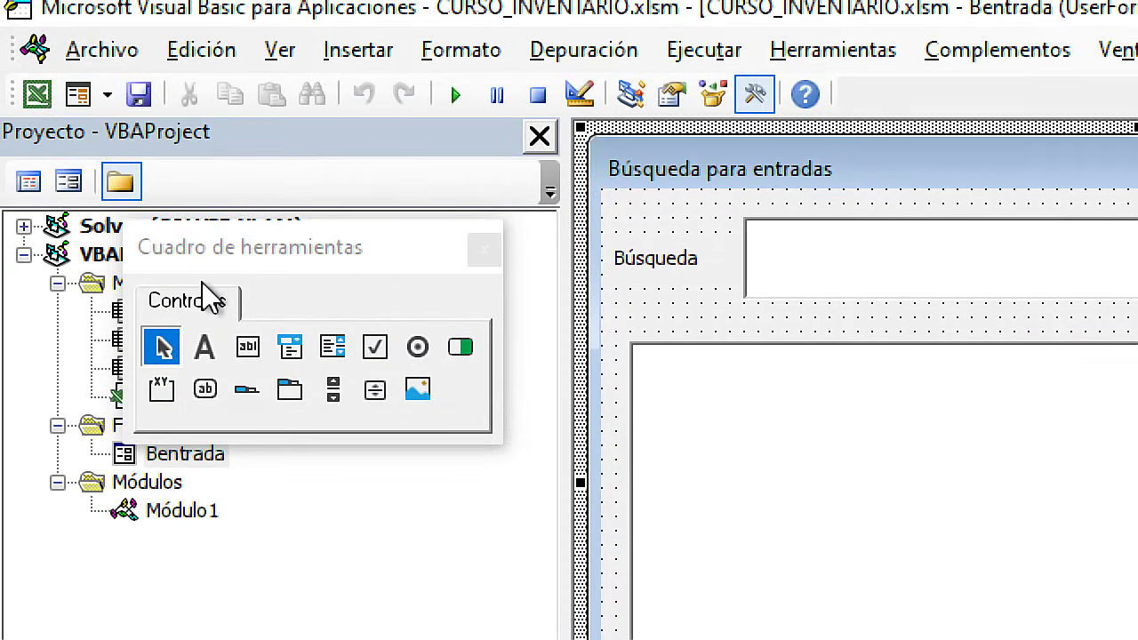
click(207, 348)
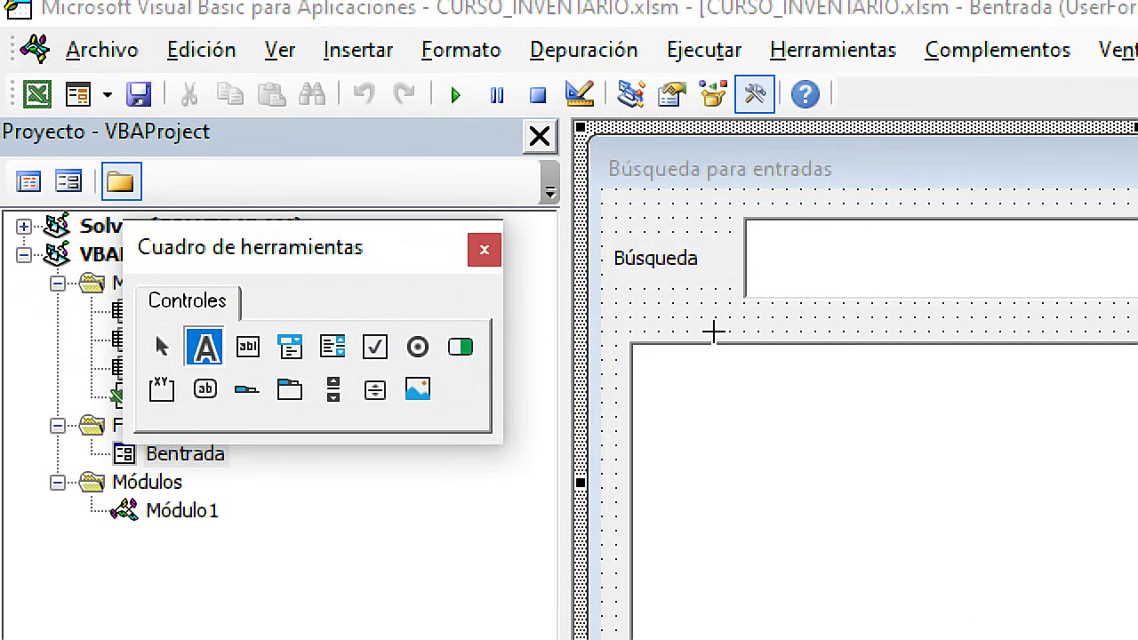
mouse_move(626, 302)
mouse_down()
mouse_move(732, 338)
mouse_move(610, 322)
mouse_up()
click(680, 330)
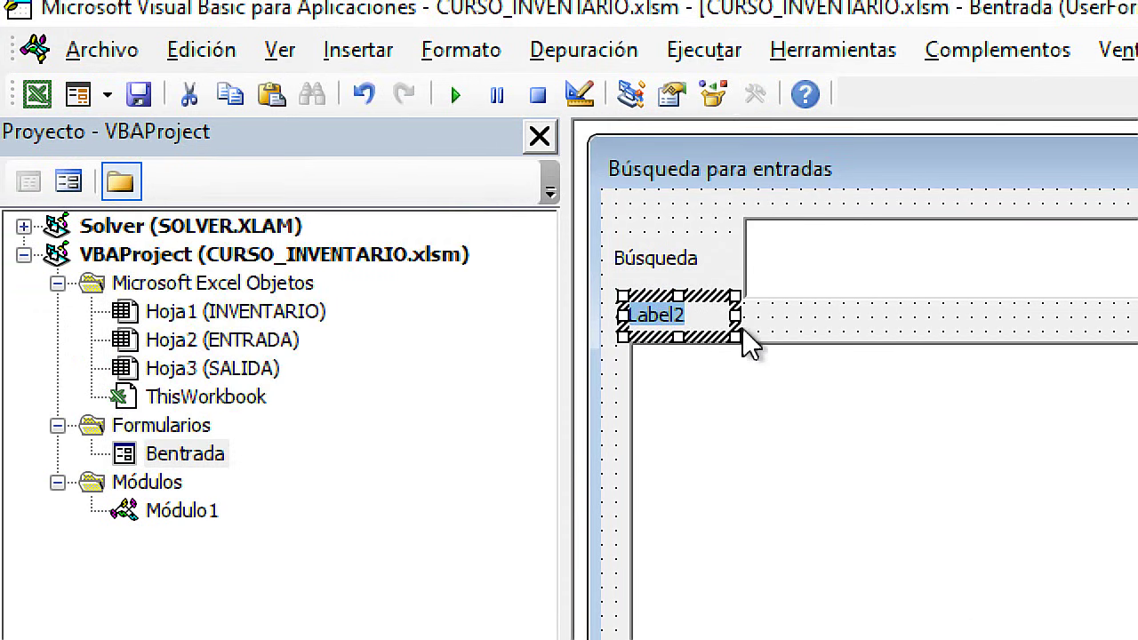
text(c)
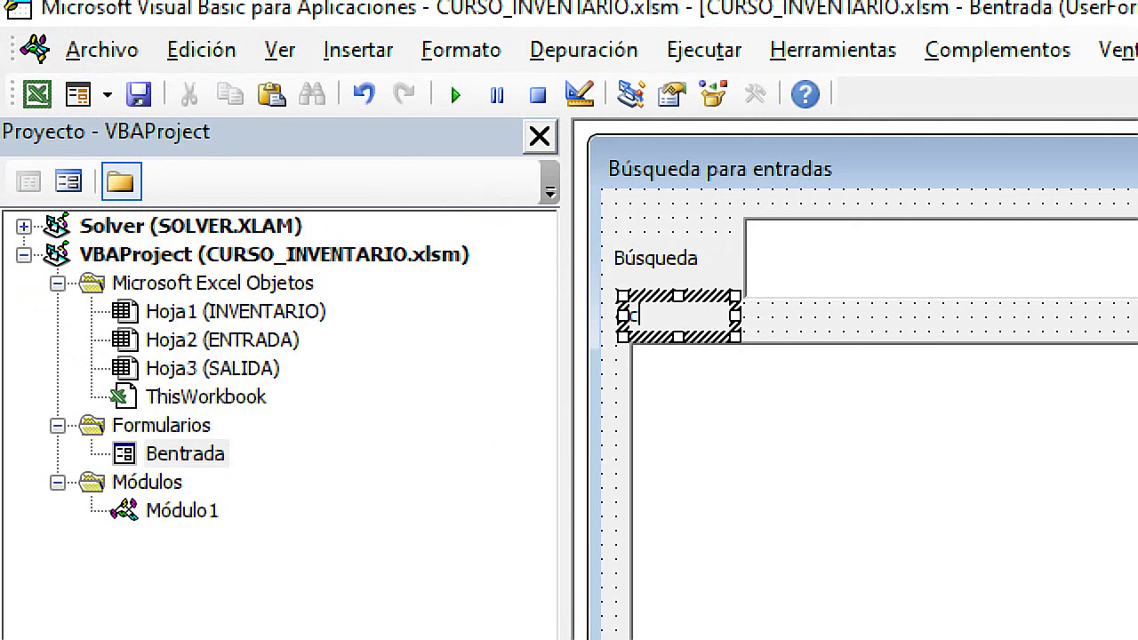
text(ODIGO)
key(BackSpace)
key(BackSpace)
key(BackSpace)
key(BackSpace)
key(BackSpace)
text(Có)
text(digo)
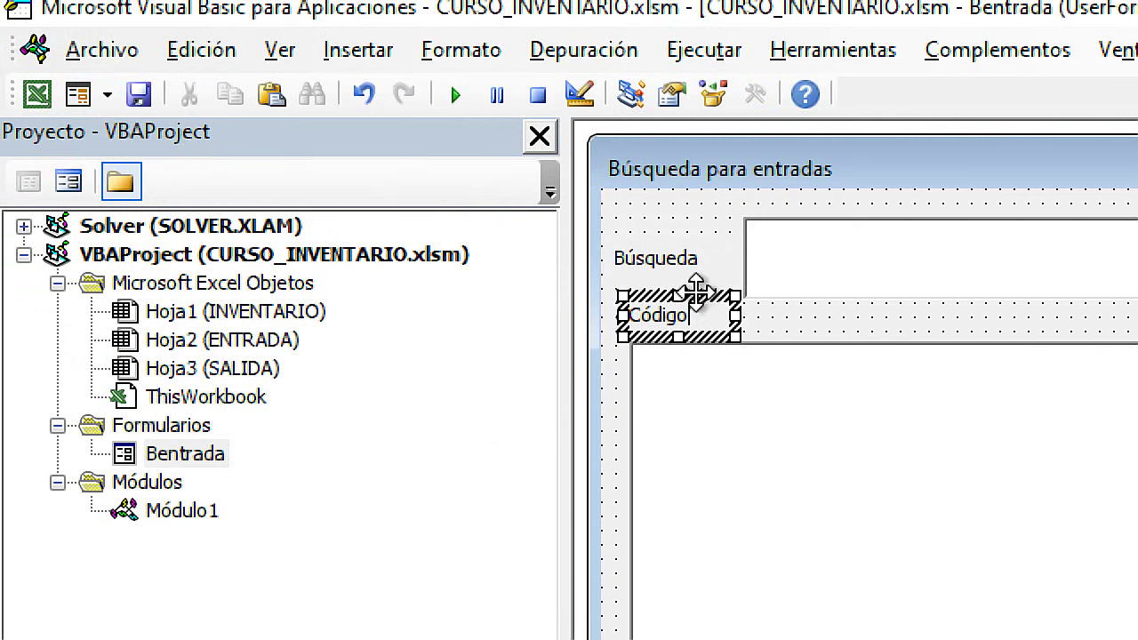
Shift the Código label slightly right and run the form to check the header
drag(695, 293, 709, 293)
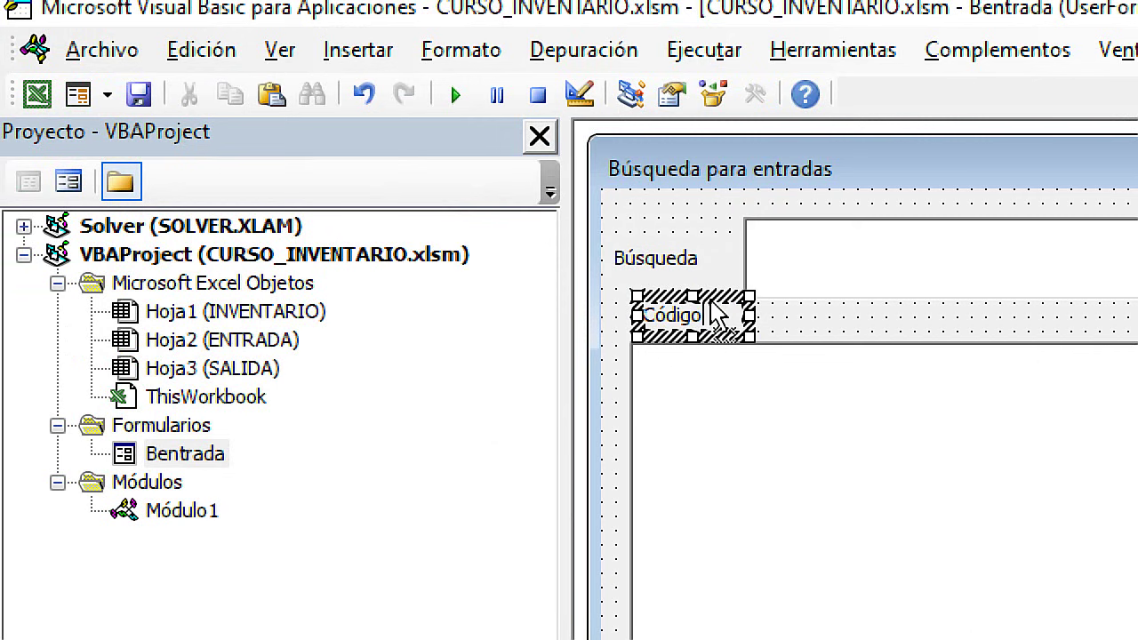
click(727, 262)
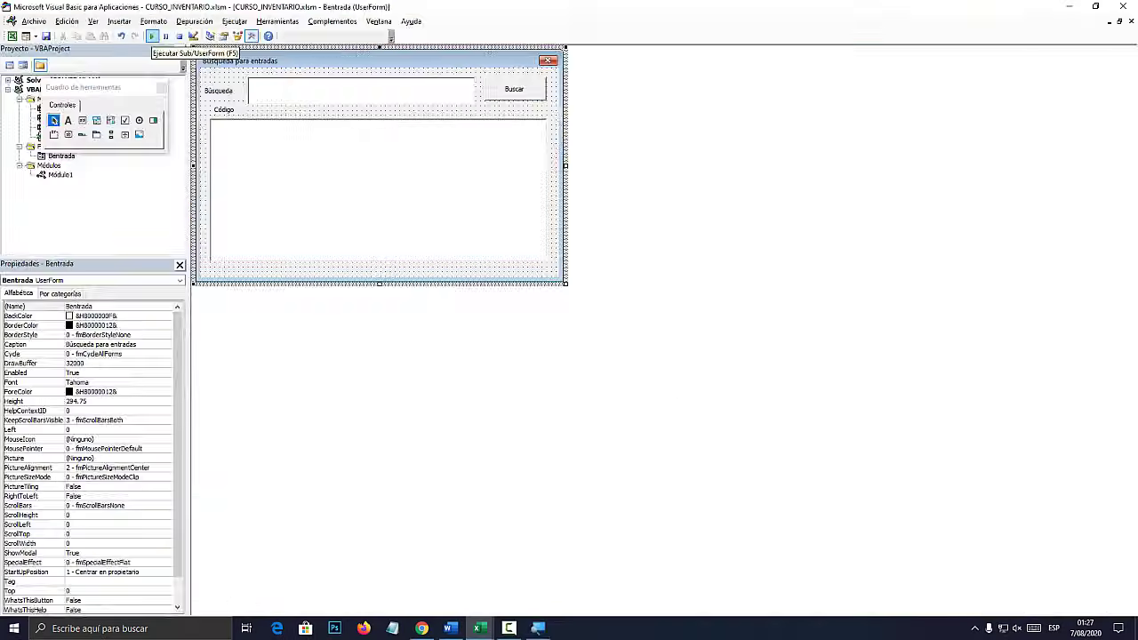
click(418, 109)
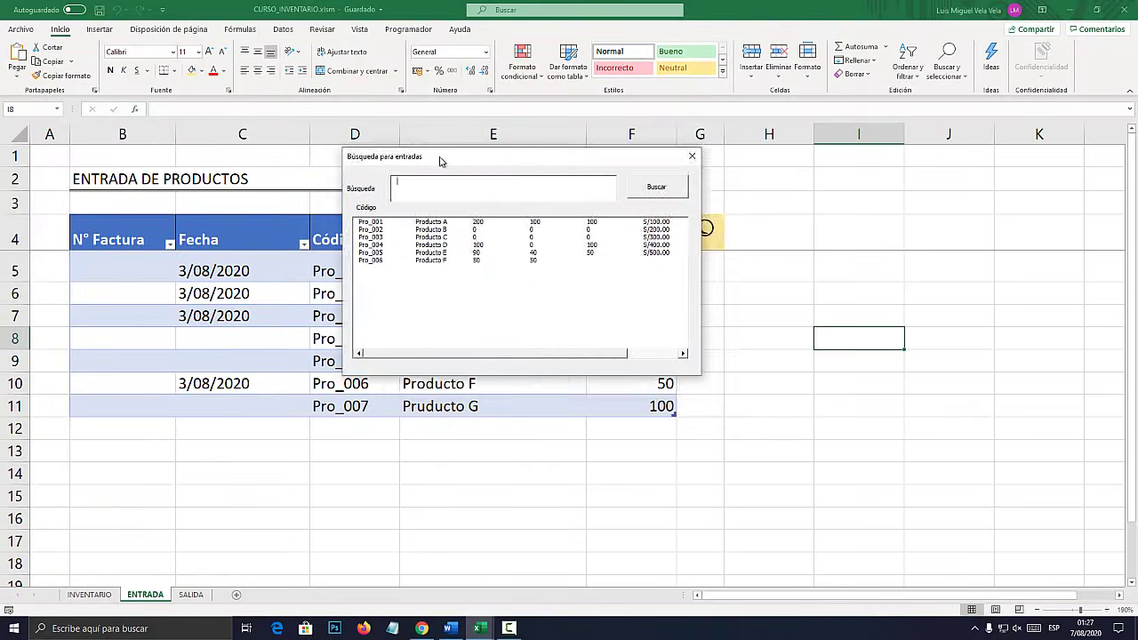
drag(439, 161, 451, 192)
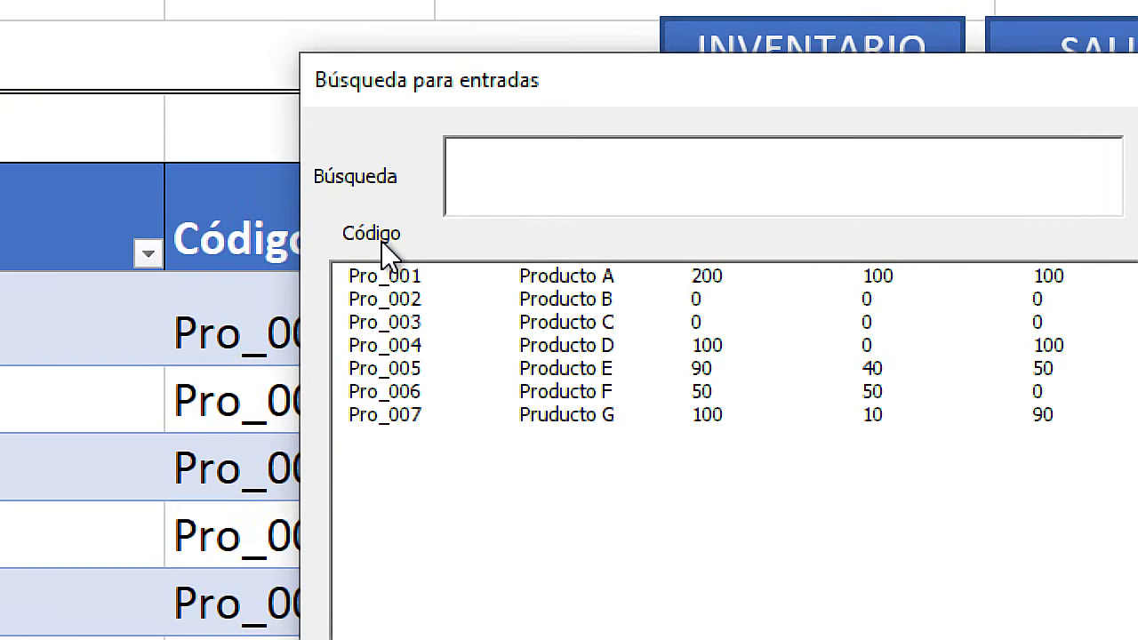
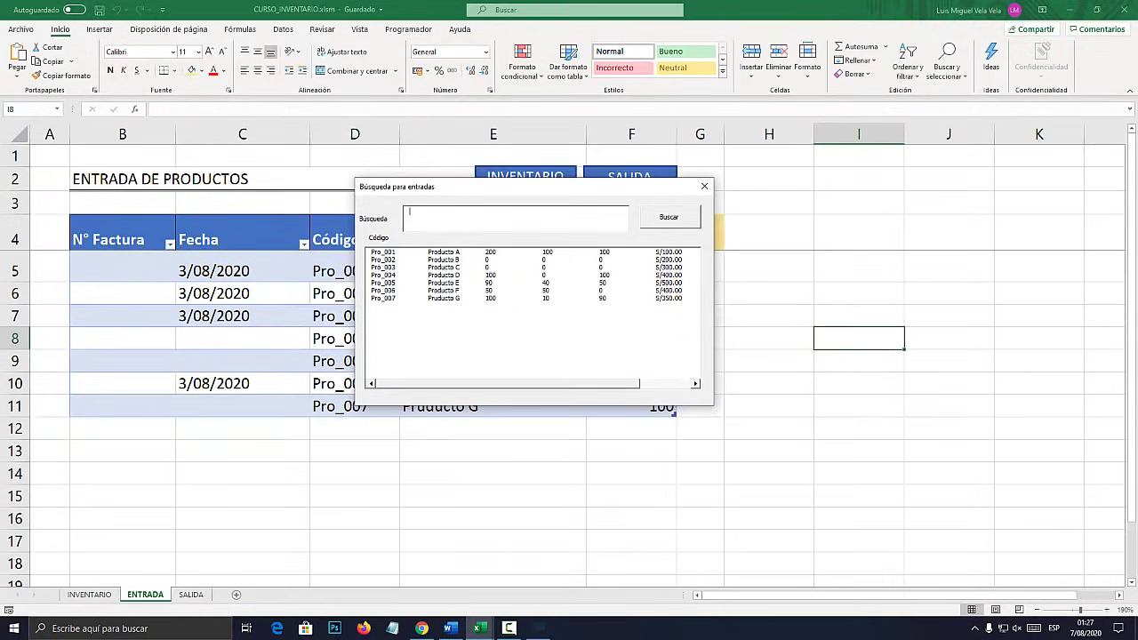
Stop the running search form and move the Código label slightly lower
key(alt+F11)
key(ctrl+Break)
click(541, 269)
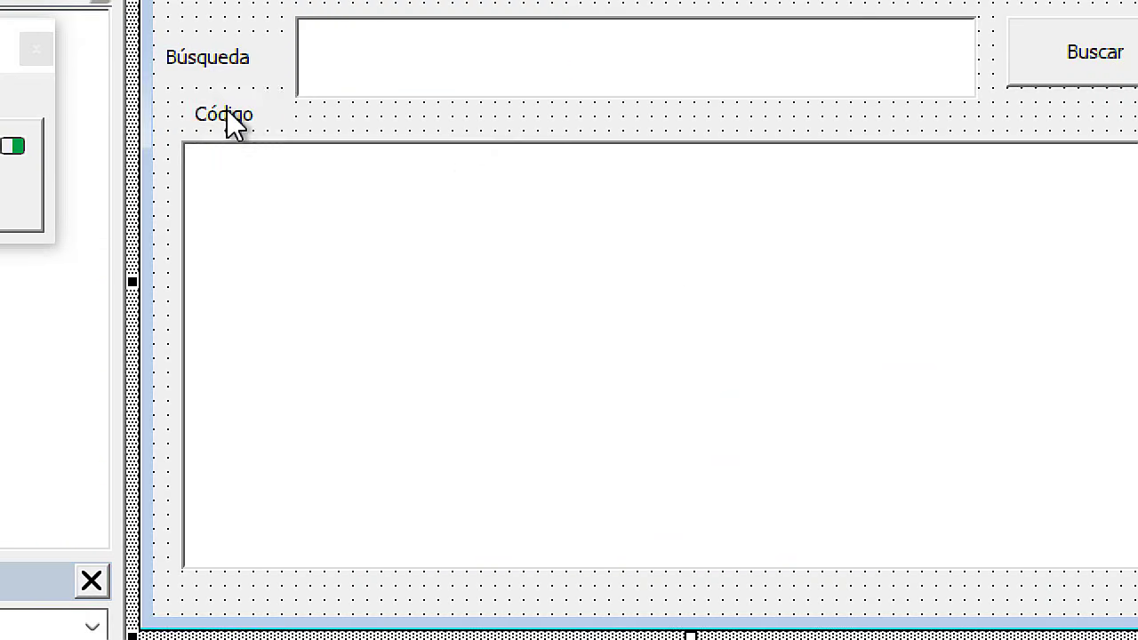
click(225, 111)
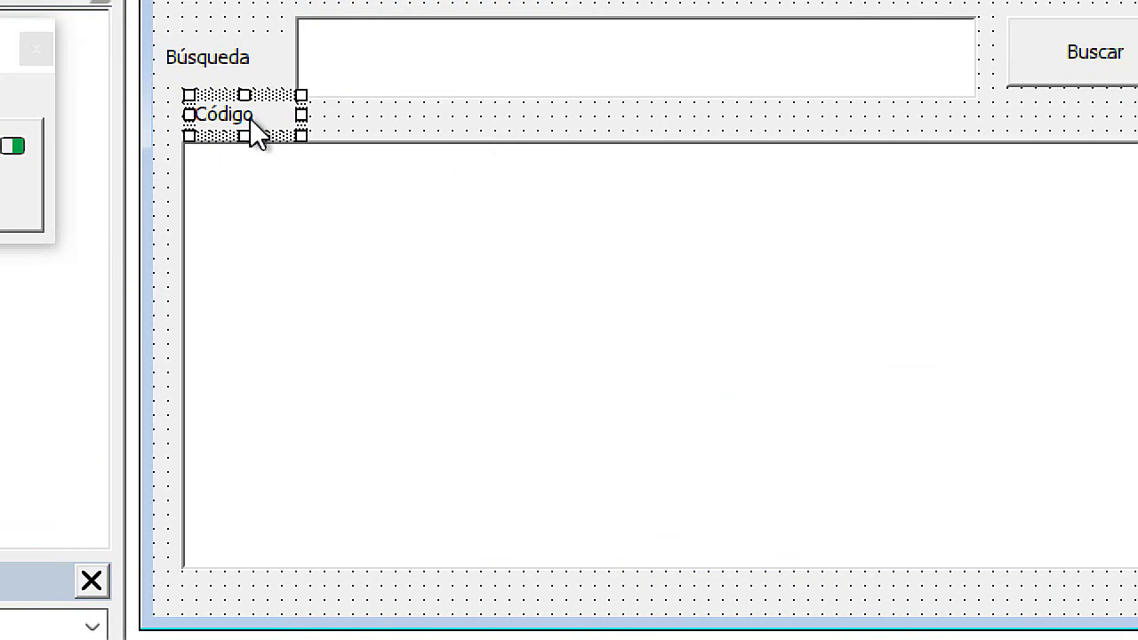
click(232, 118)
click(225, 112)
drag(227, 110, 225, 124)
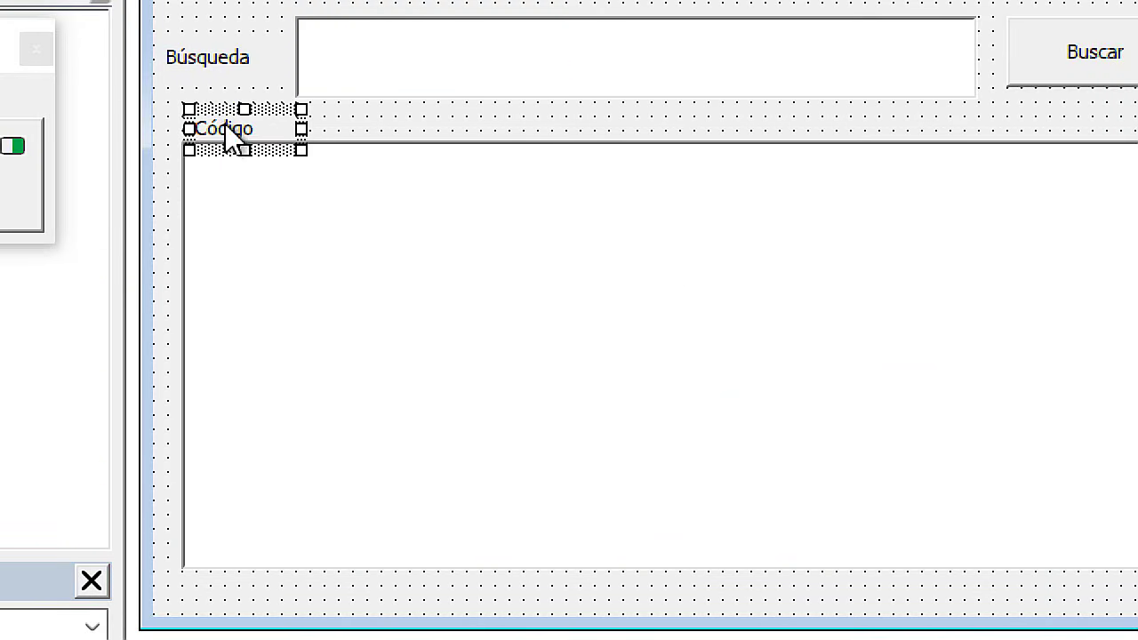
click(358, 118)
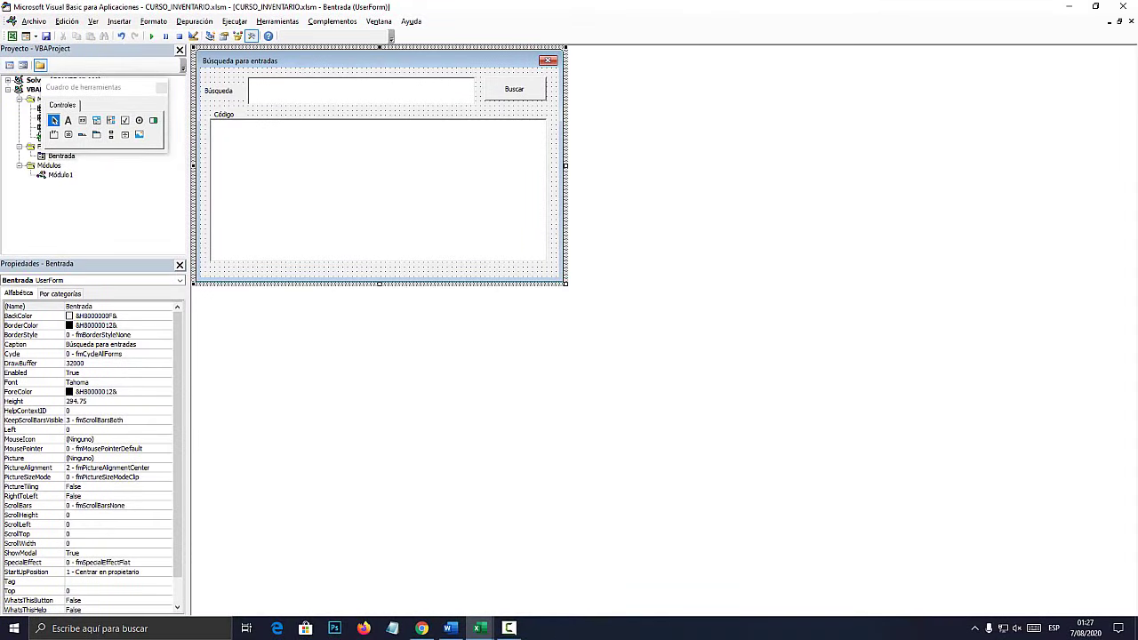
Test-run the form with F5, close it, and bring up codigos.docx in Word
key(F5)
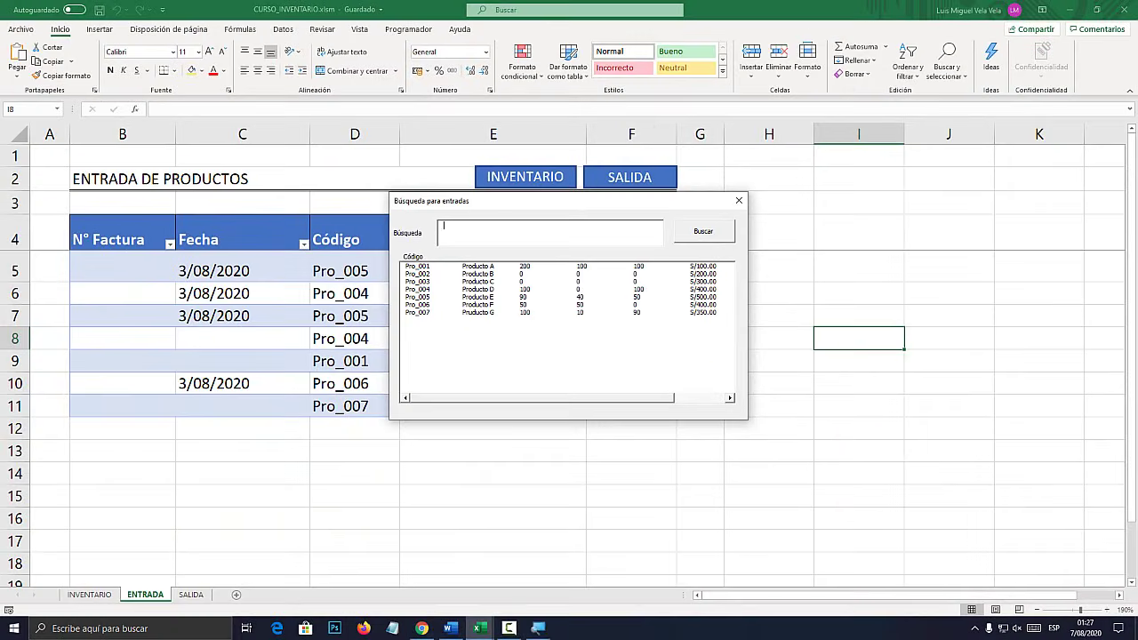
click(739, 200)
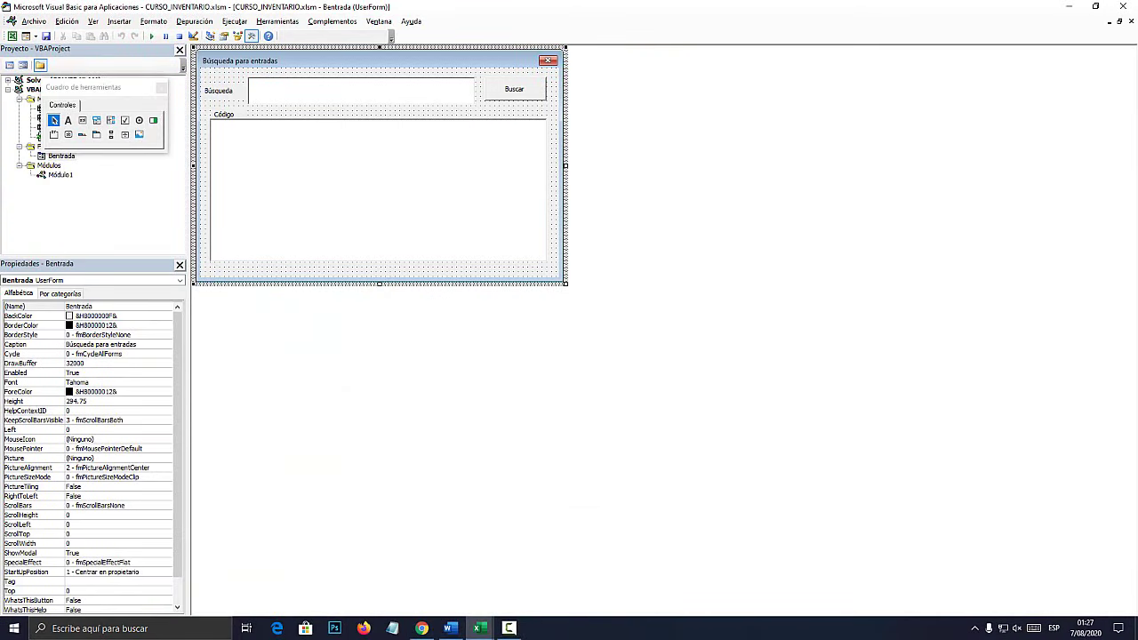
click(450, 628)
scroll(569, 356, up, 2)
Select and look over the search code from numerodedatos to Next in codigos.docx
scroll(569, 355, up, 1)
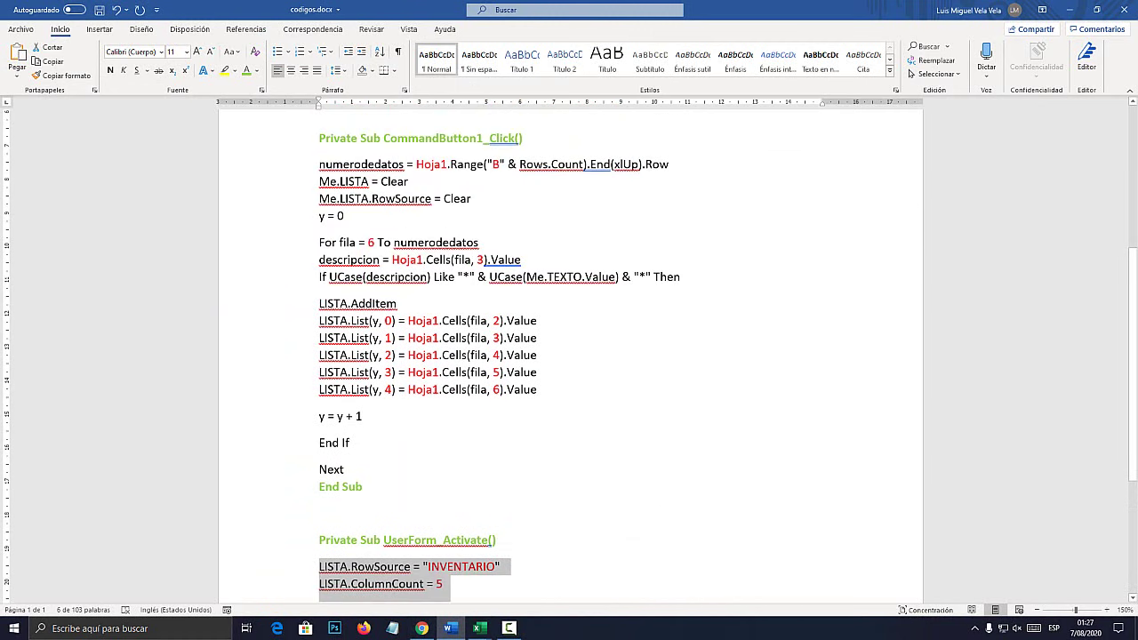
drag(345, 472, 320, 164)
click(468, 276)
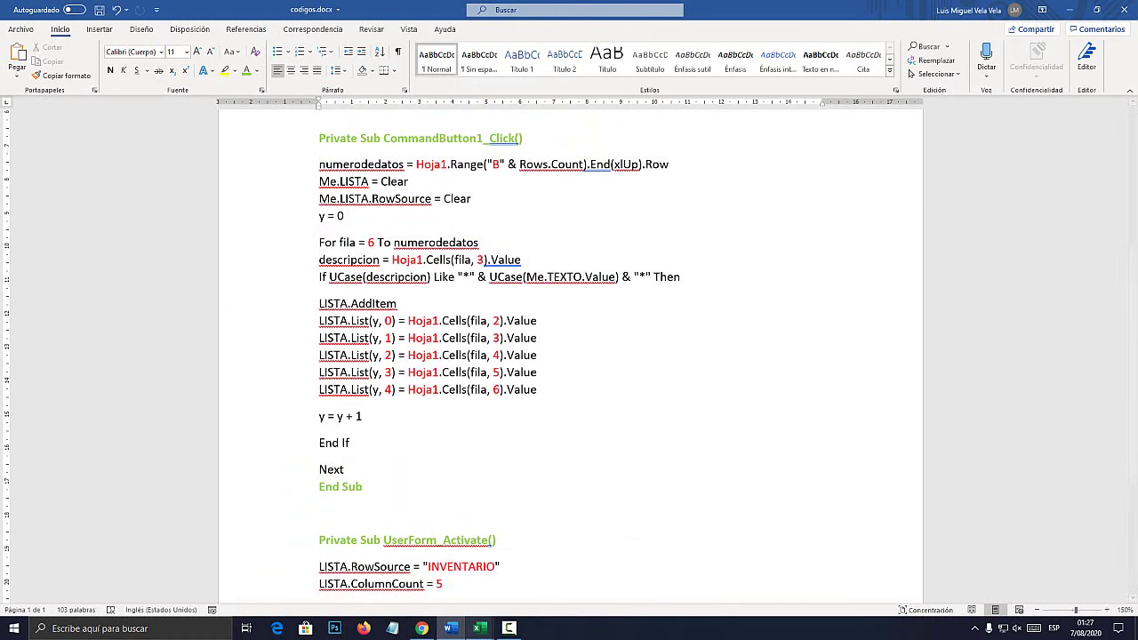
Return to the VBA editor and select the form's Buscar button
click(479, 628)
click(543, 573)
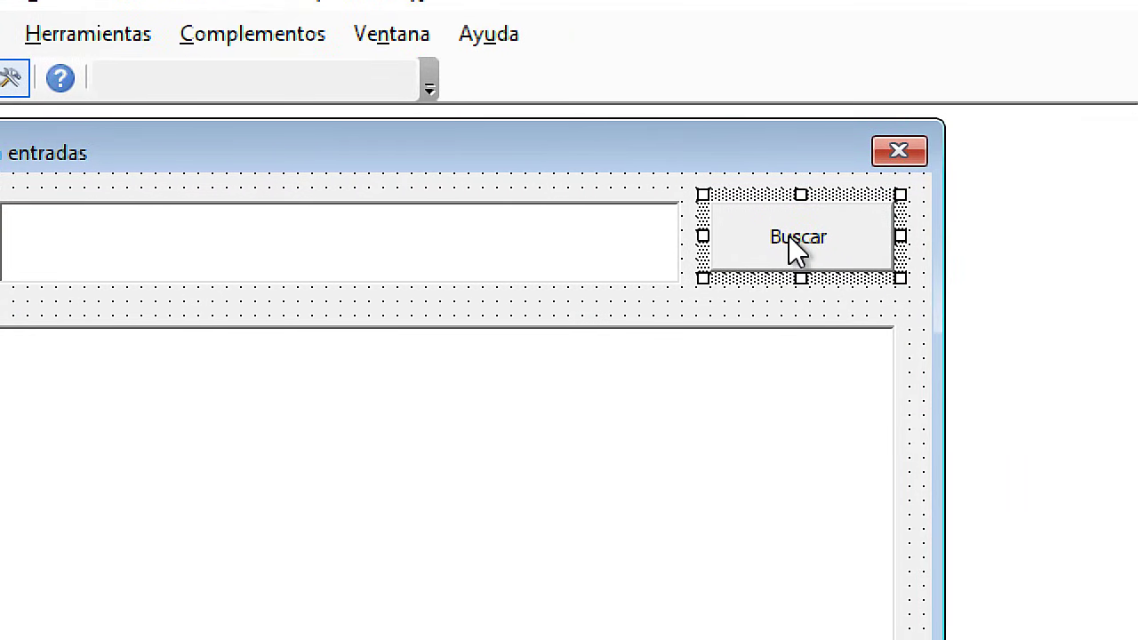
click(509, 88)
Open Buscar's CommandButton1_Click handler and add blank lines inside it
double_click(784, 235)
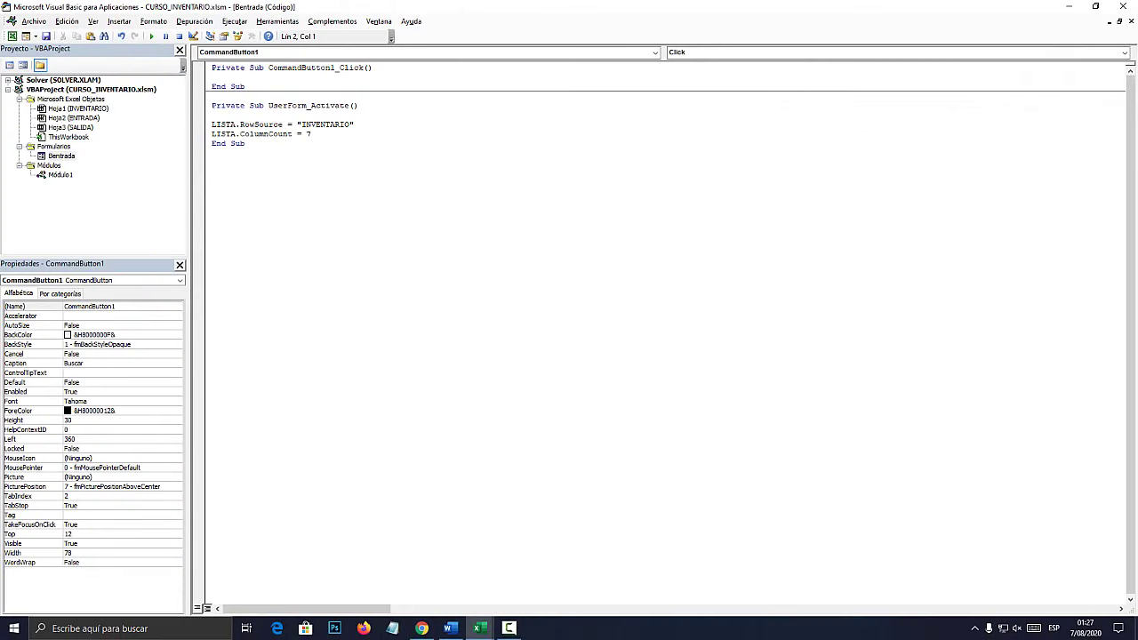
key(Return)
key(Return)
key(Return)
key(Return)
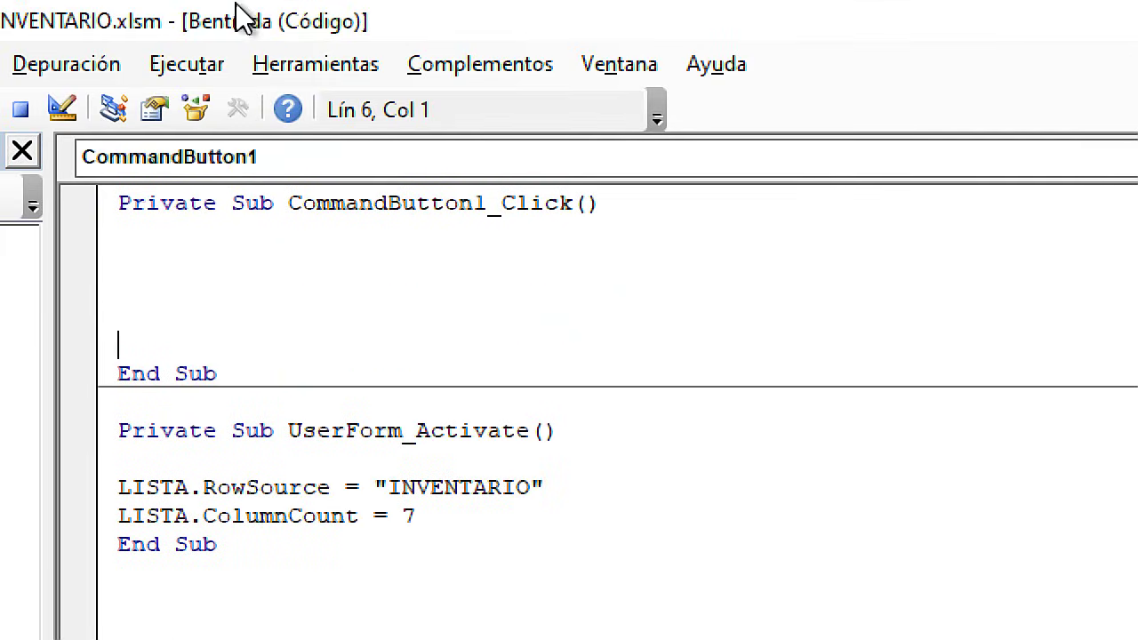
drag(224, 378, 74, 380)
click(119, 203)
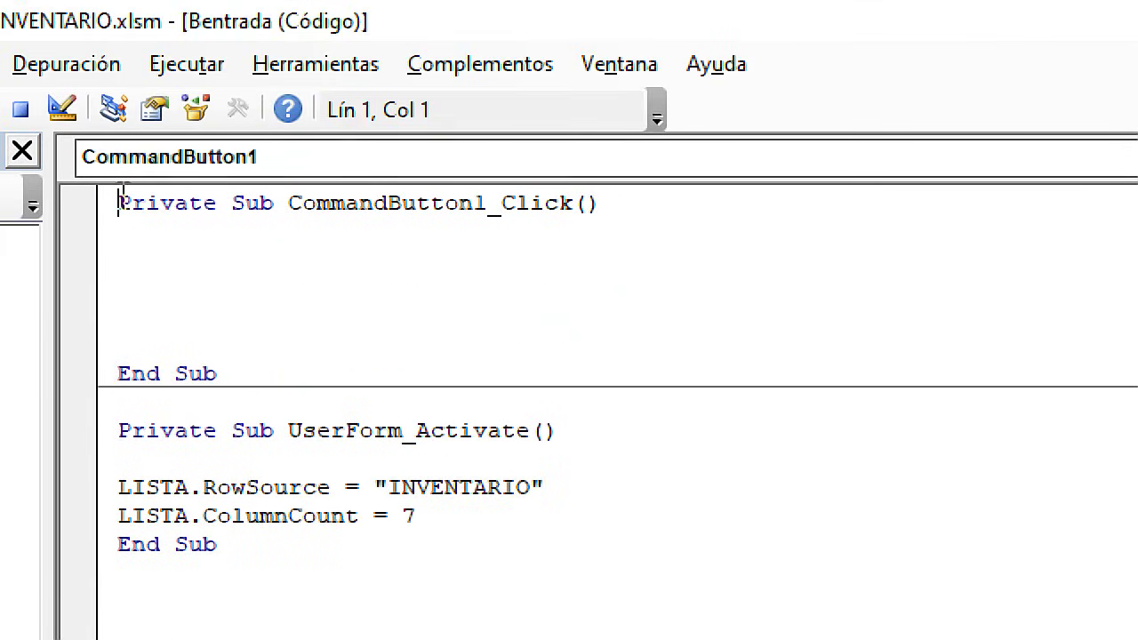
drag(120, 202, 691, 211)
click(284, 285)
click(181, 302)
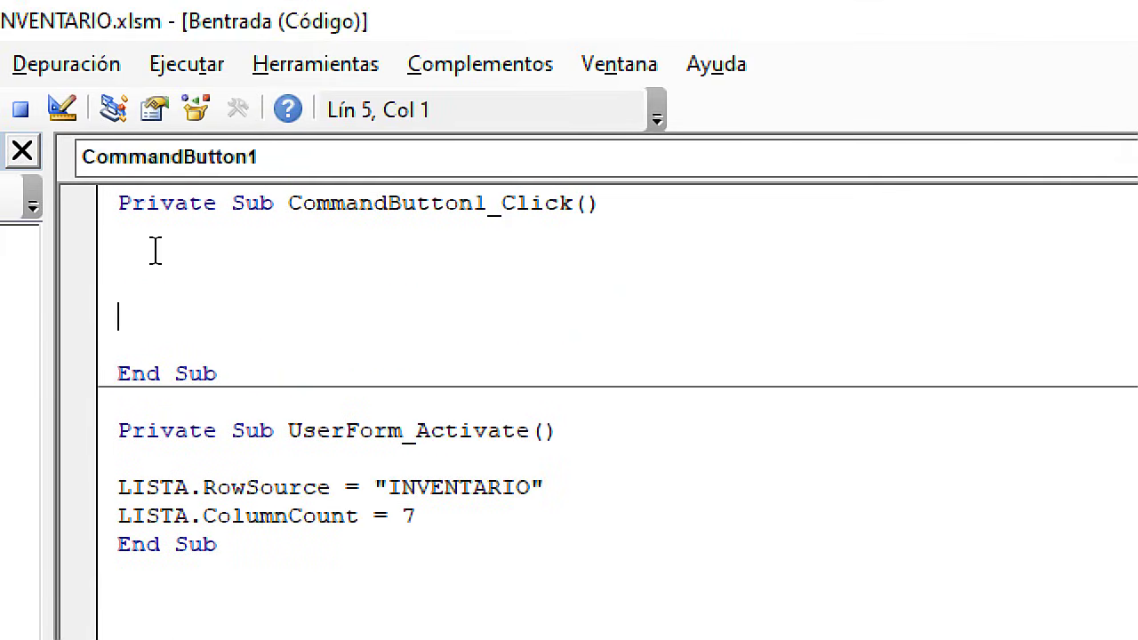
click(156, 341)
click(145, 254)
click(147, 229)
click(147, 292)
click(142, 334)
click(135, 240)
click(160, 295)
Write MsgBox "Prueba" on line 4 of the handler
text(msgbox)
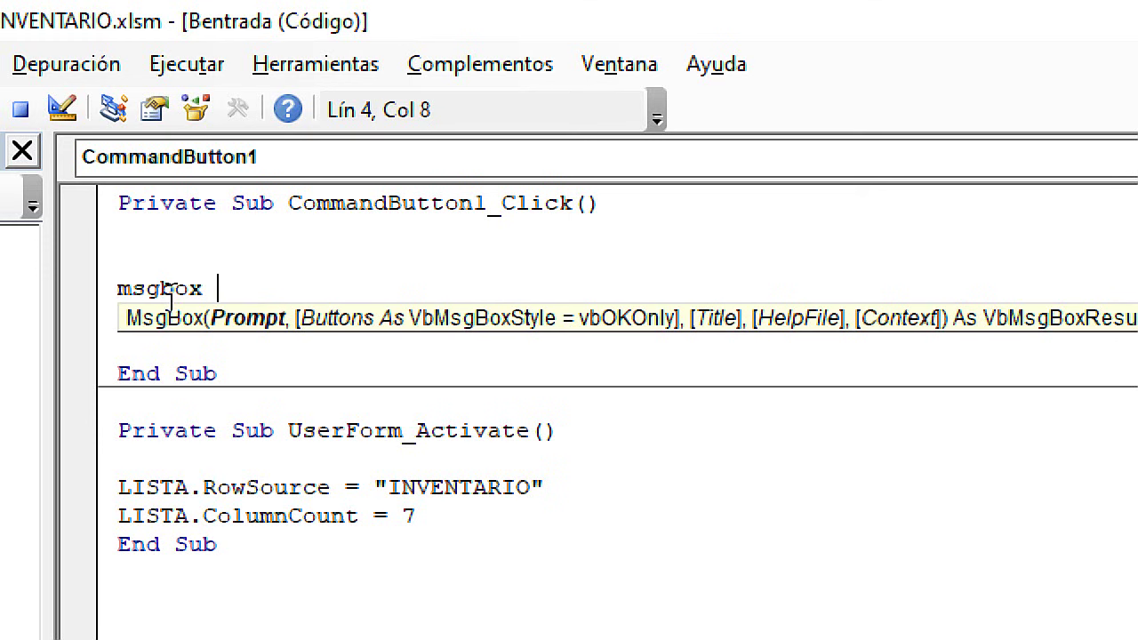
text( ")
text(Prueb")
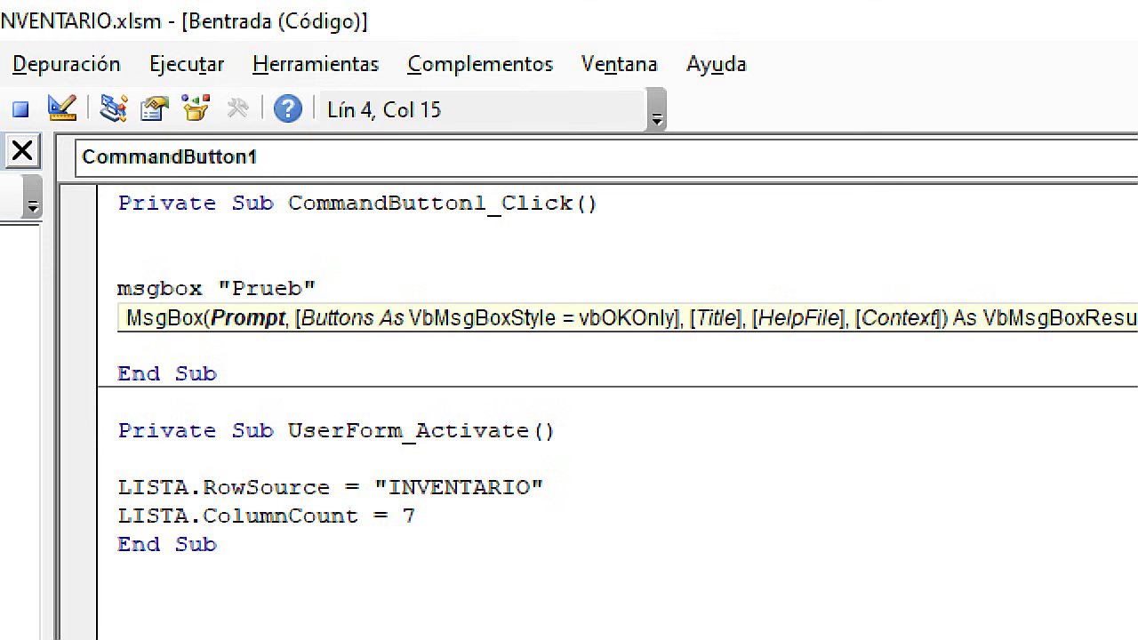
click(302, 288)
text(a)
click(320, 402)
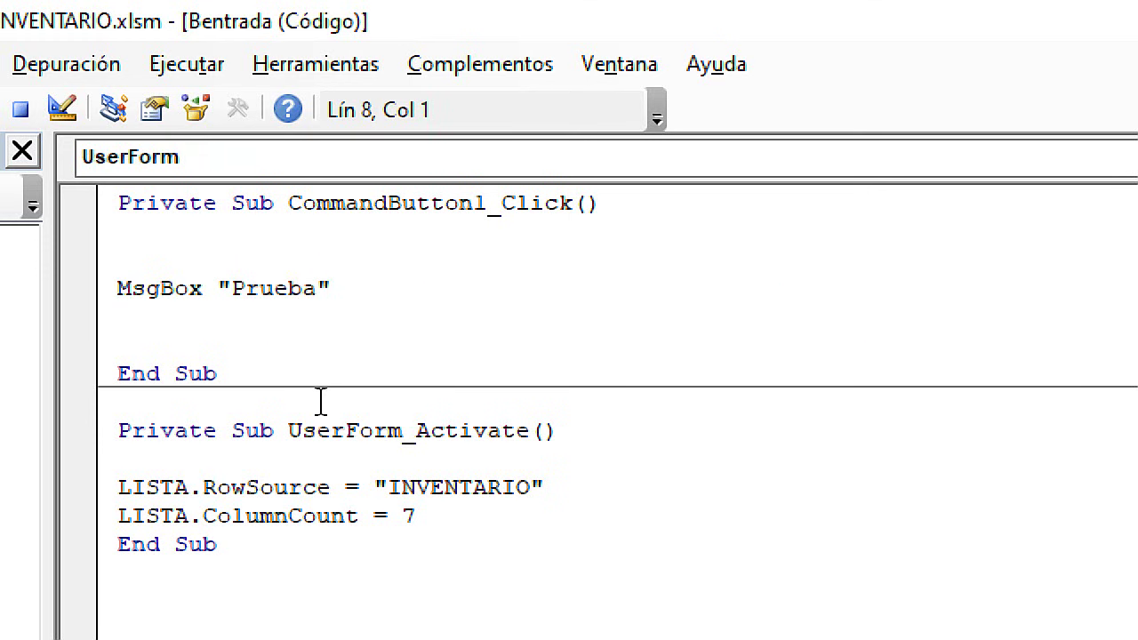
Run the form and check that Buscar pops up the Prueba message
click(164, 35)
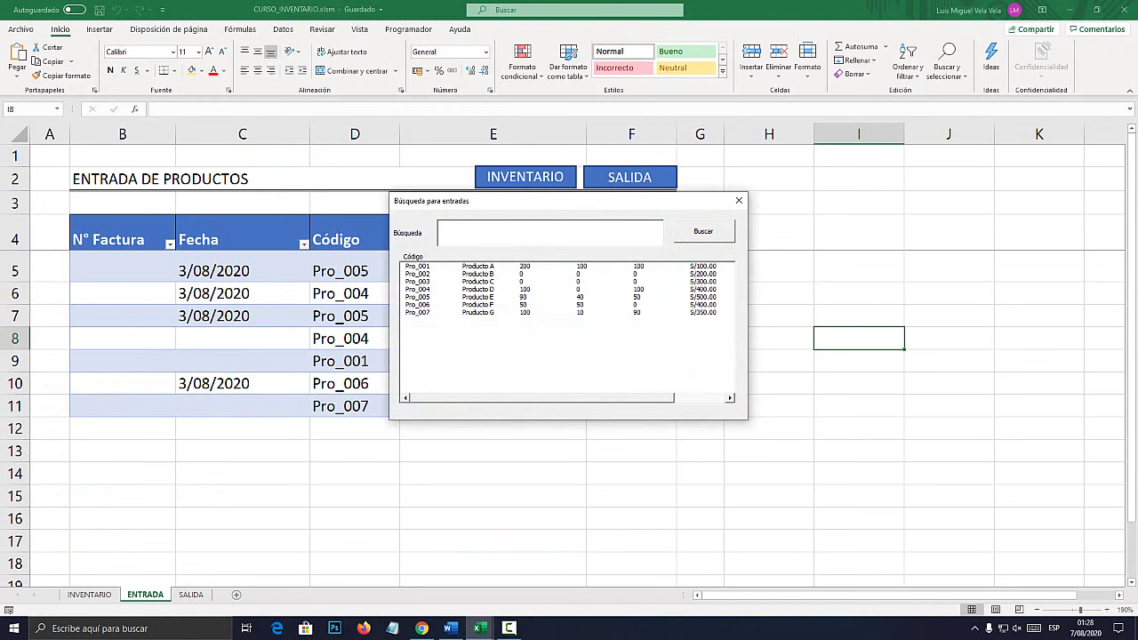
click(703, 231)
click(579, 351)
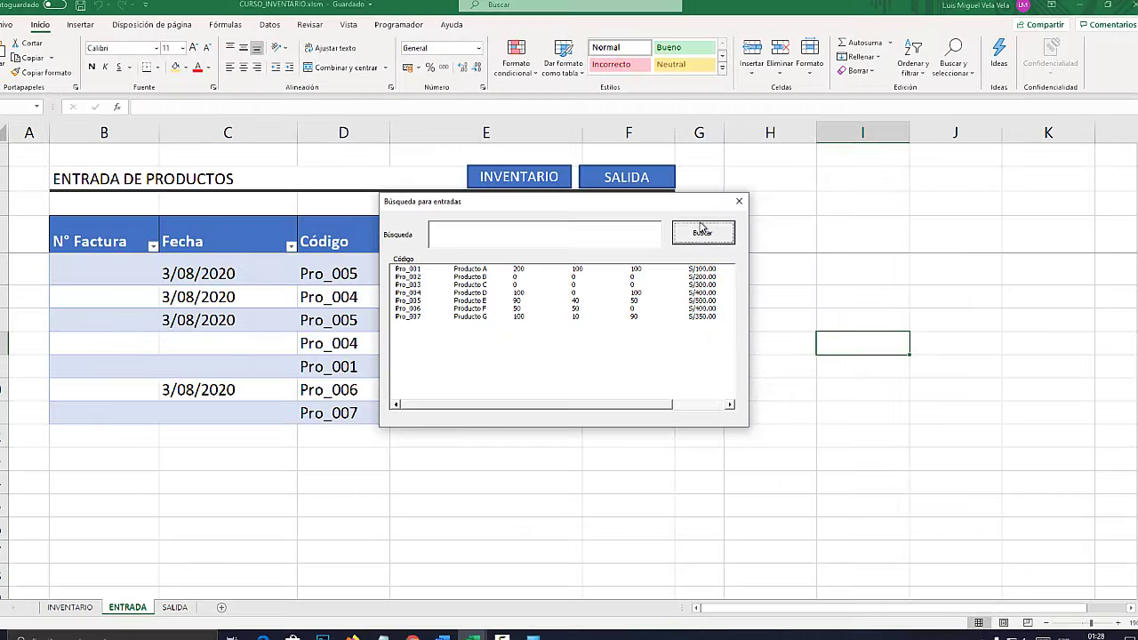
click(703, 229)
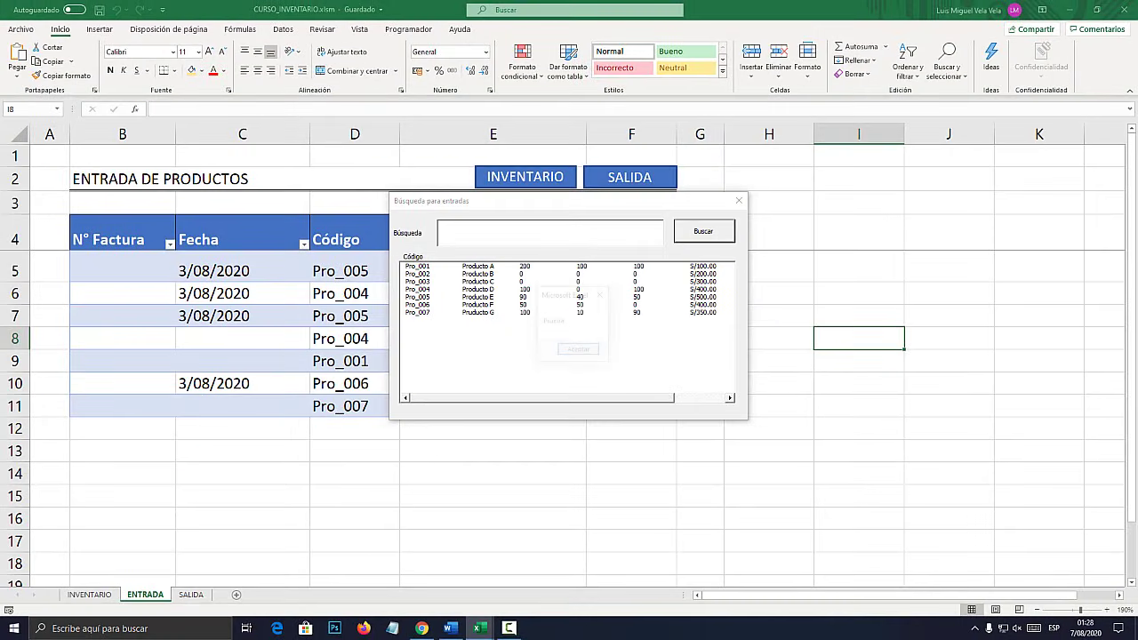
drag(564, 294, 564, 246)
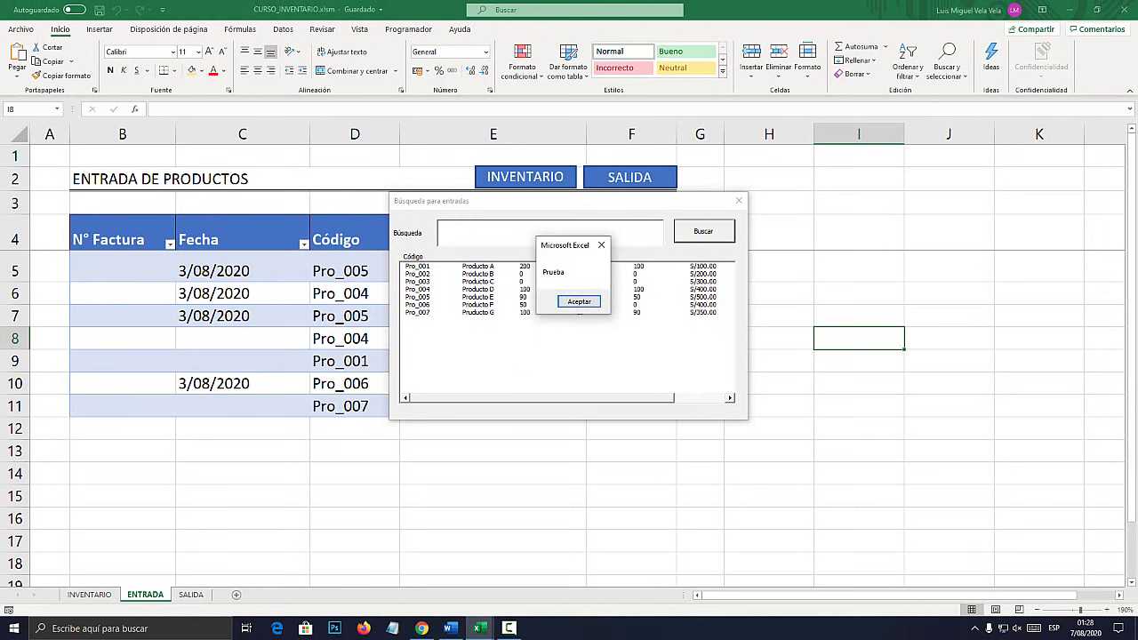
key(Return)
key(Return)
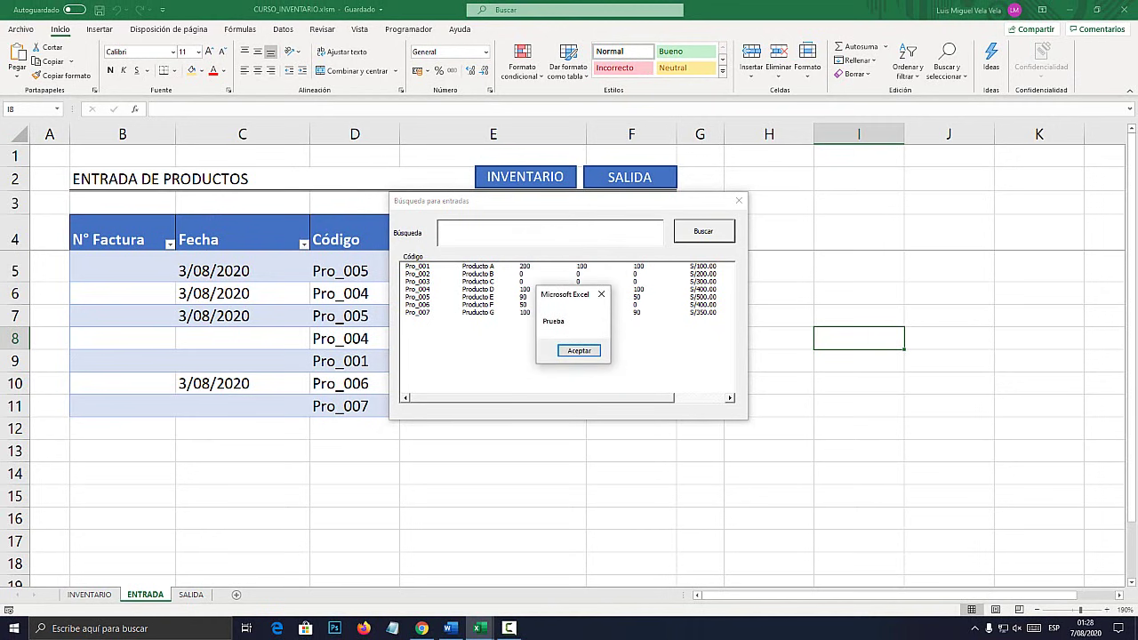
key(Return)
click(739, 200)
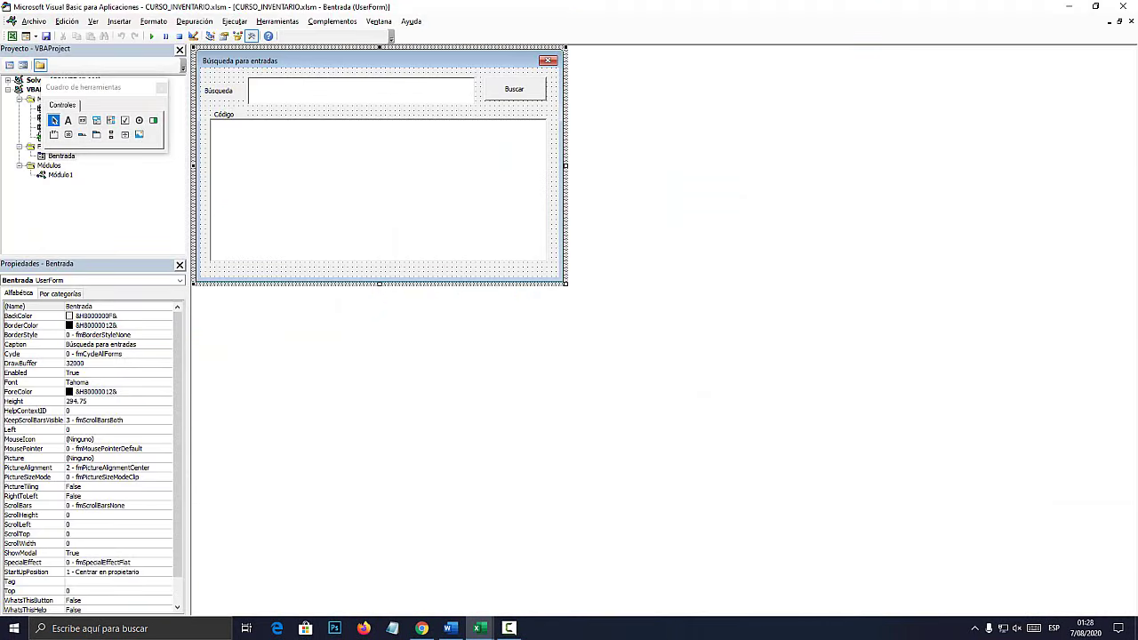
Change the message to "Prueba numero dos", retest it, then go to codigos.docx
double_click(514, 88)
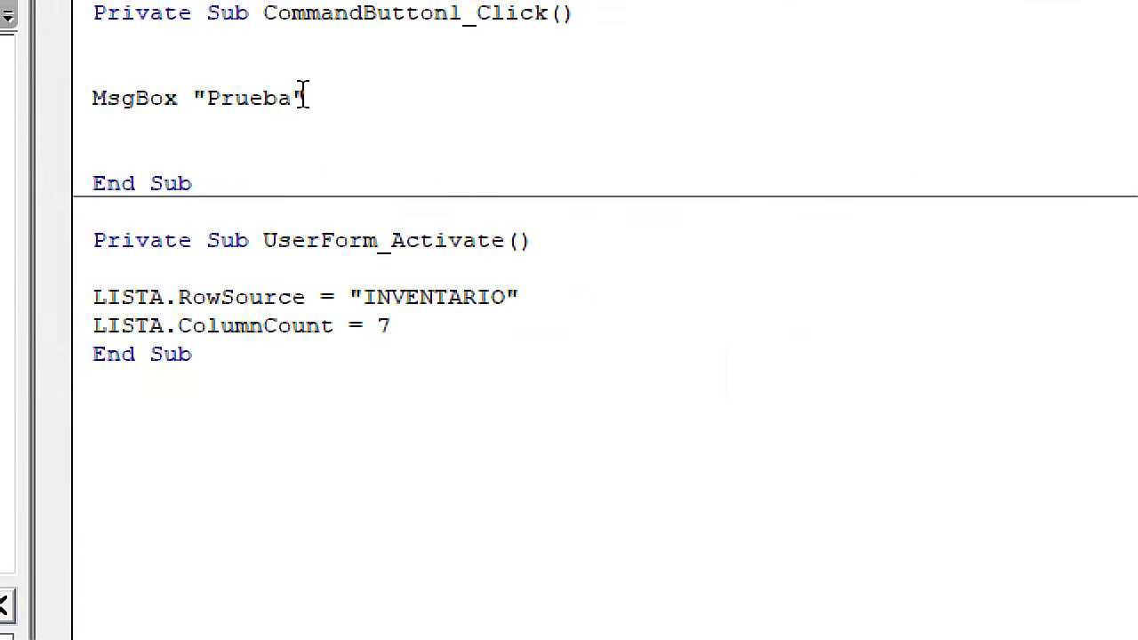
click(301, 98)
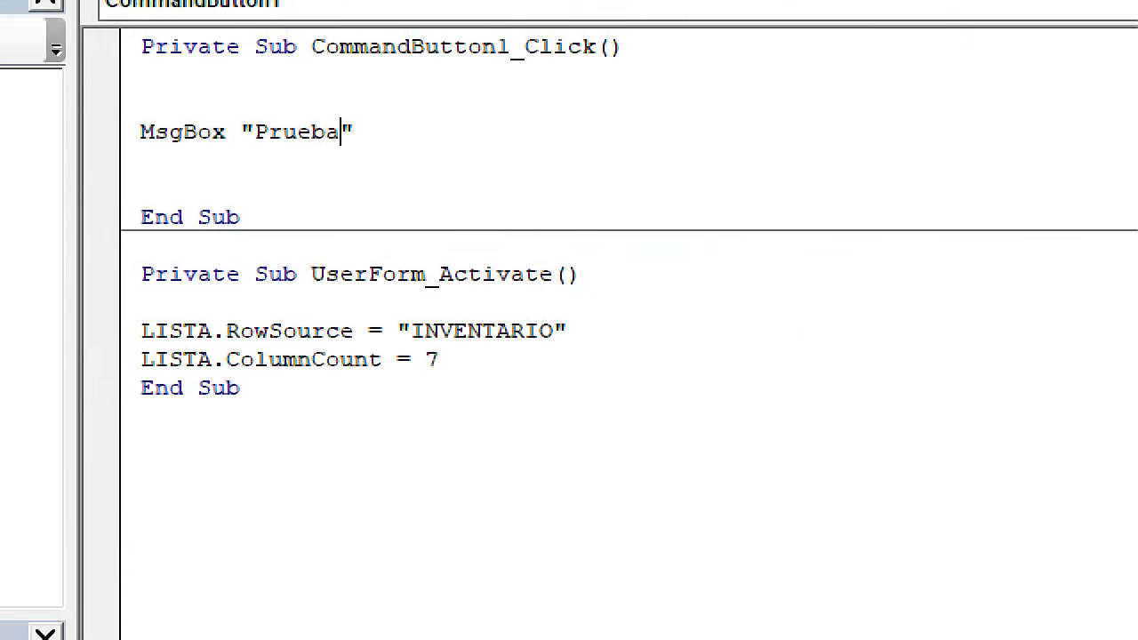
text(num)
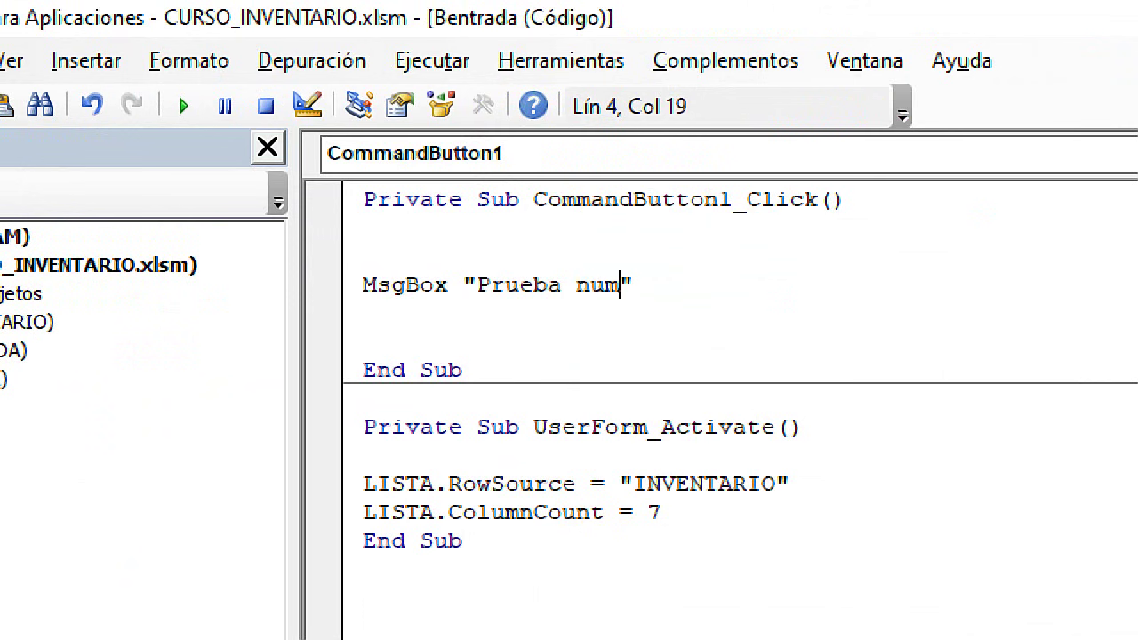
text(ero dos)
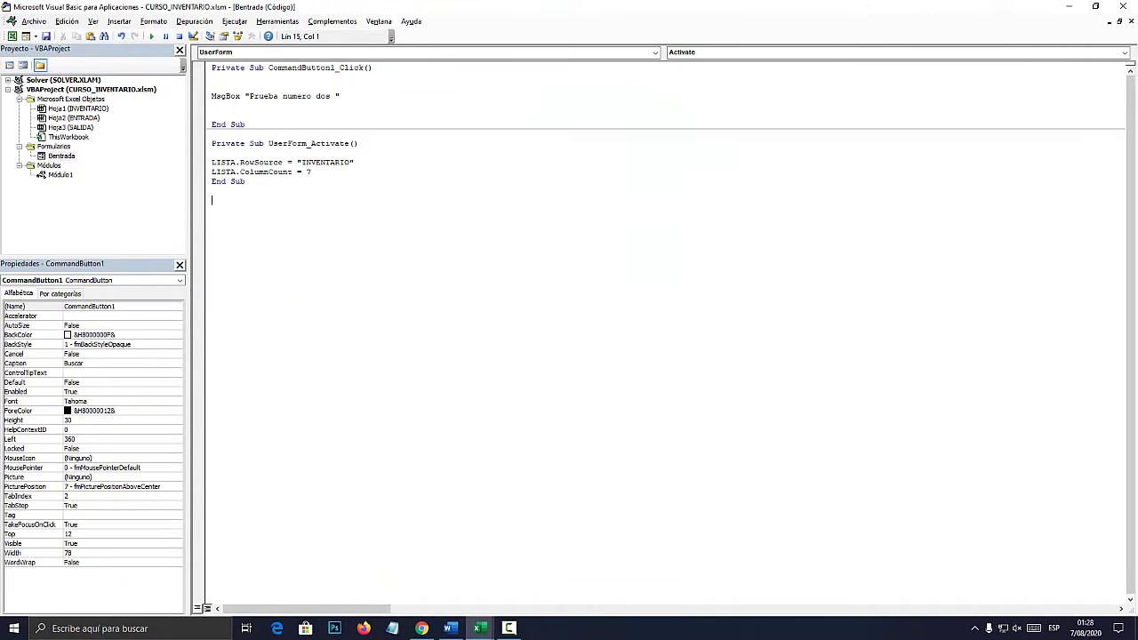
key(F5)
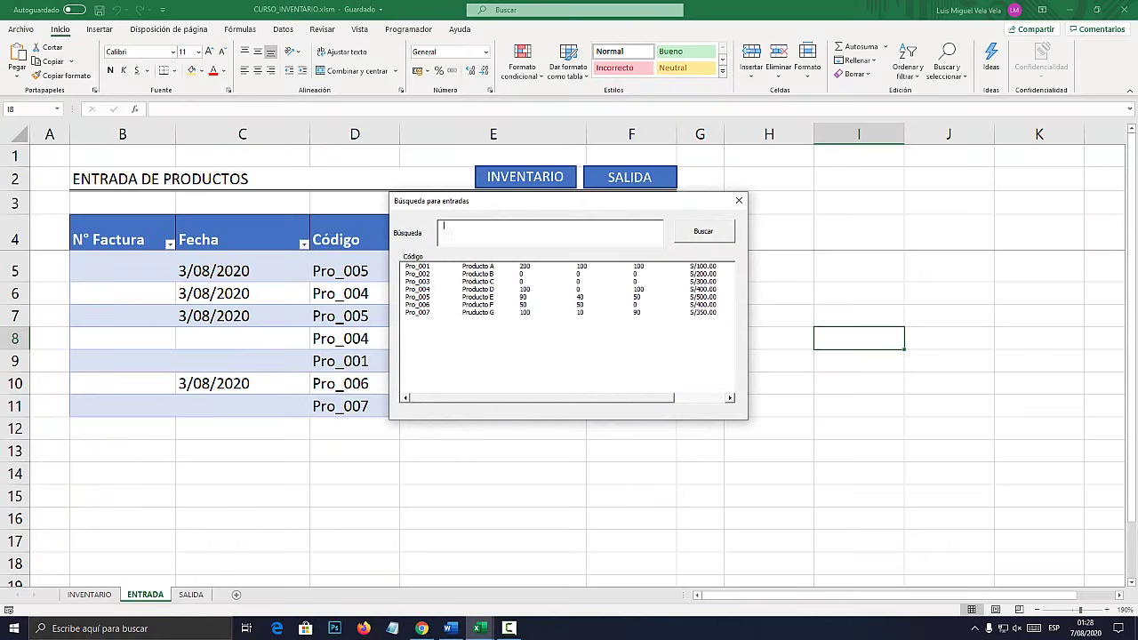
key(Return)
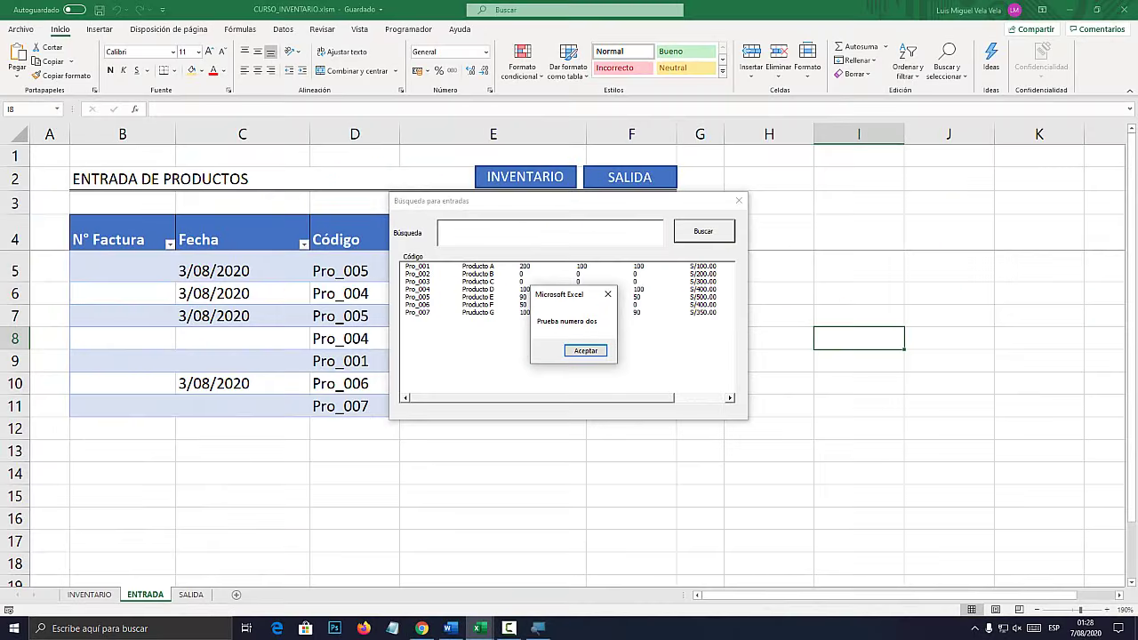
key(Return)
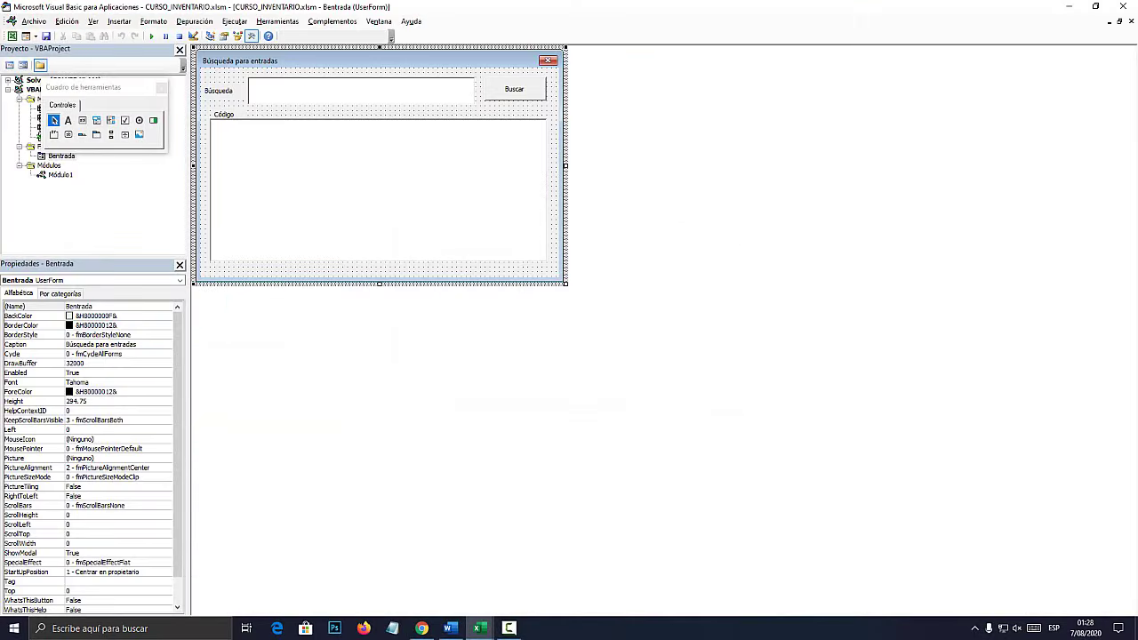
double_click(514, 89)
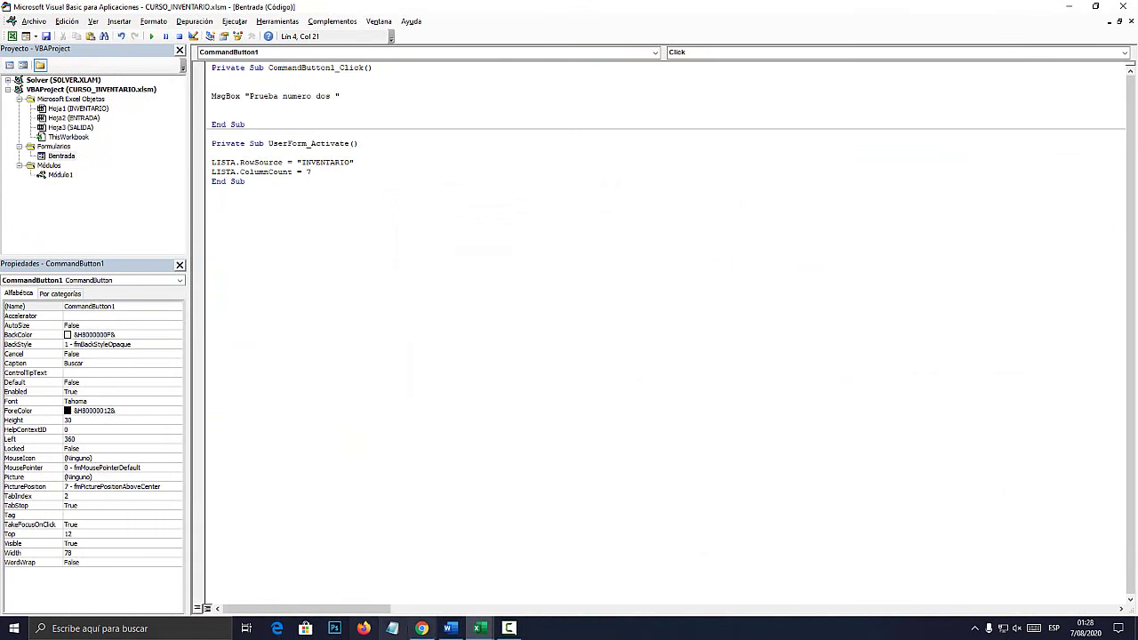
click(450, 627)
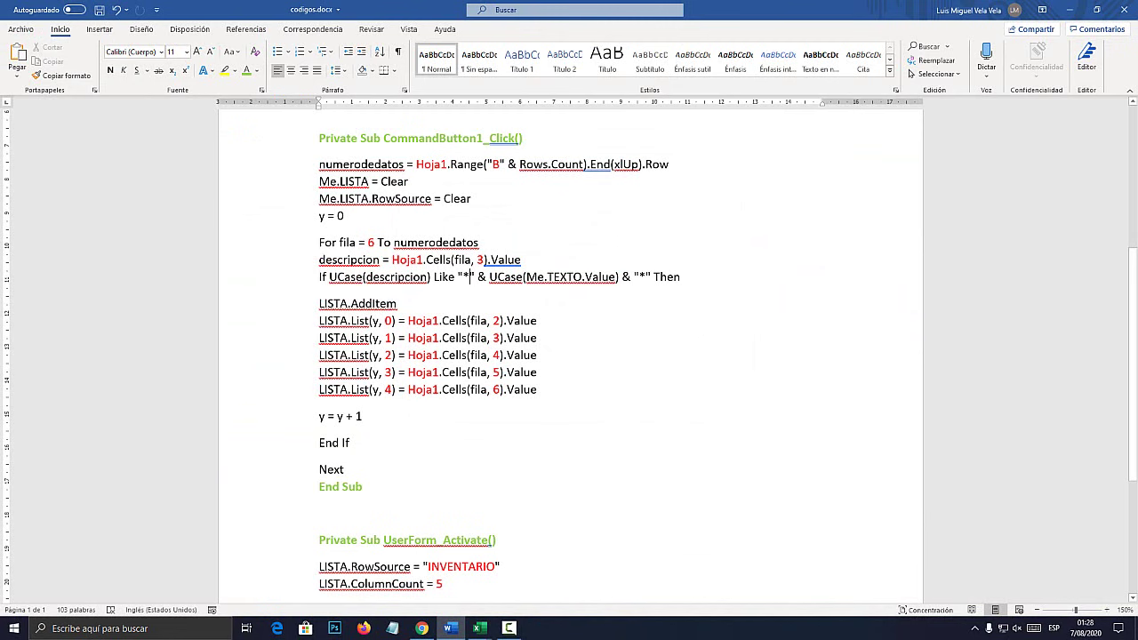
Select the CommandButton1_Click search code in codigos.docx and copy it
mouse_move(319, 164)
mouse_down()
mouse_move(408, 181)
mouse_move(521, 260)
mouse_move(537, 389)
mouse_move(363, 416)
mouse_move(356, 469)
mouse_up()
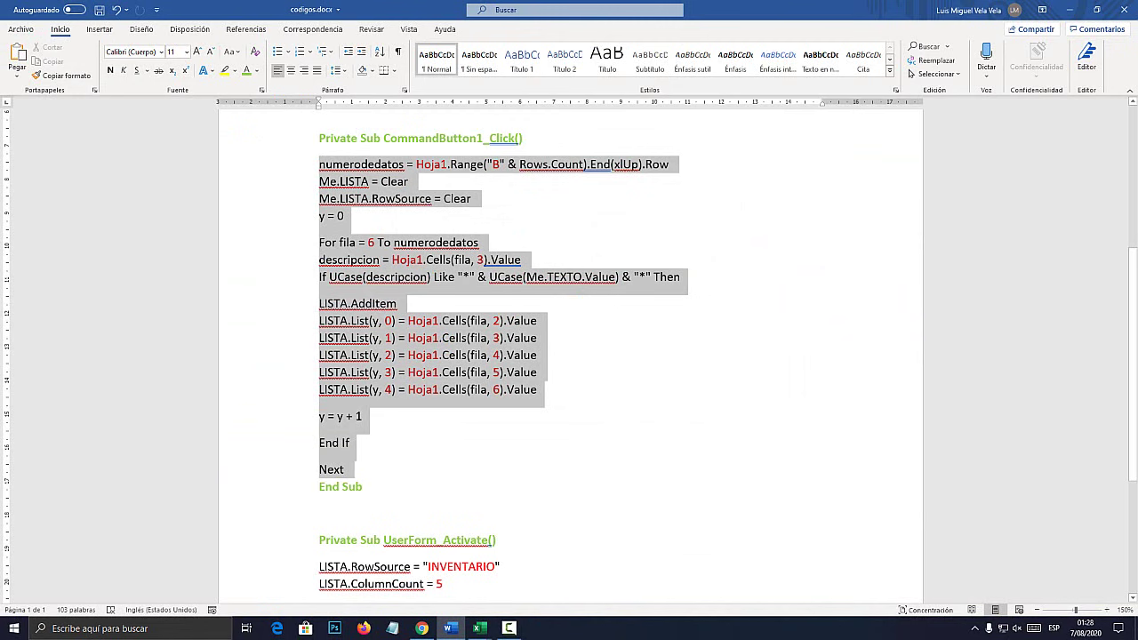
right_click(367, 270)
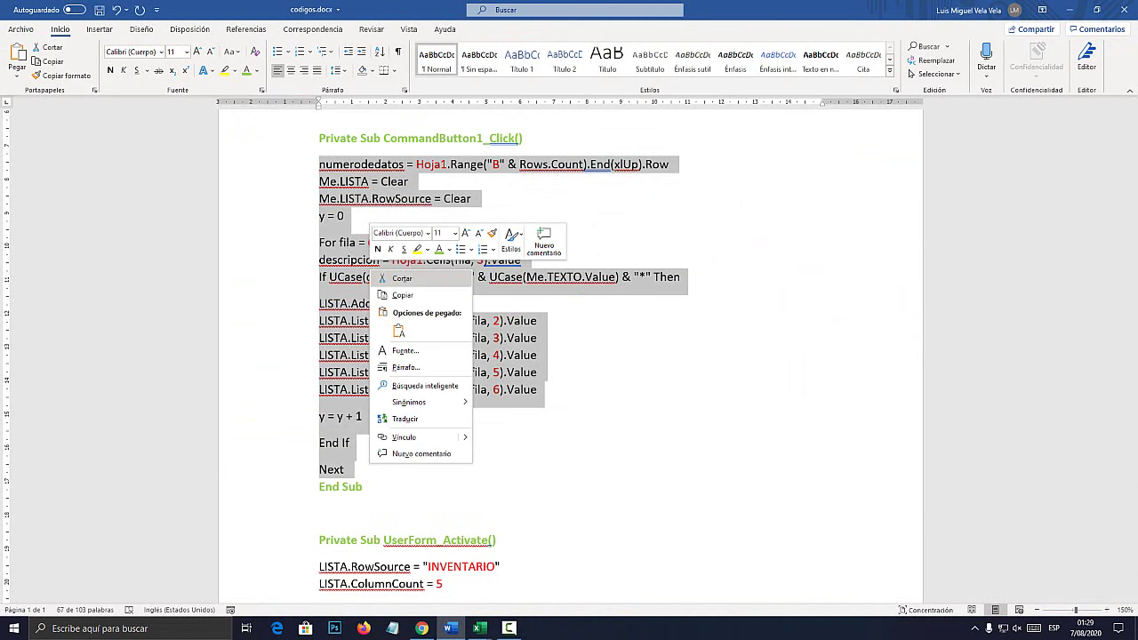
click(395, 296)
Delete the test MsgBox line and paste the search code into the click procedure
click(551, 569)
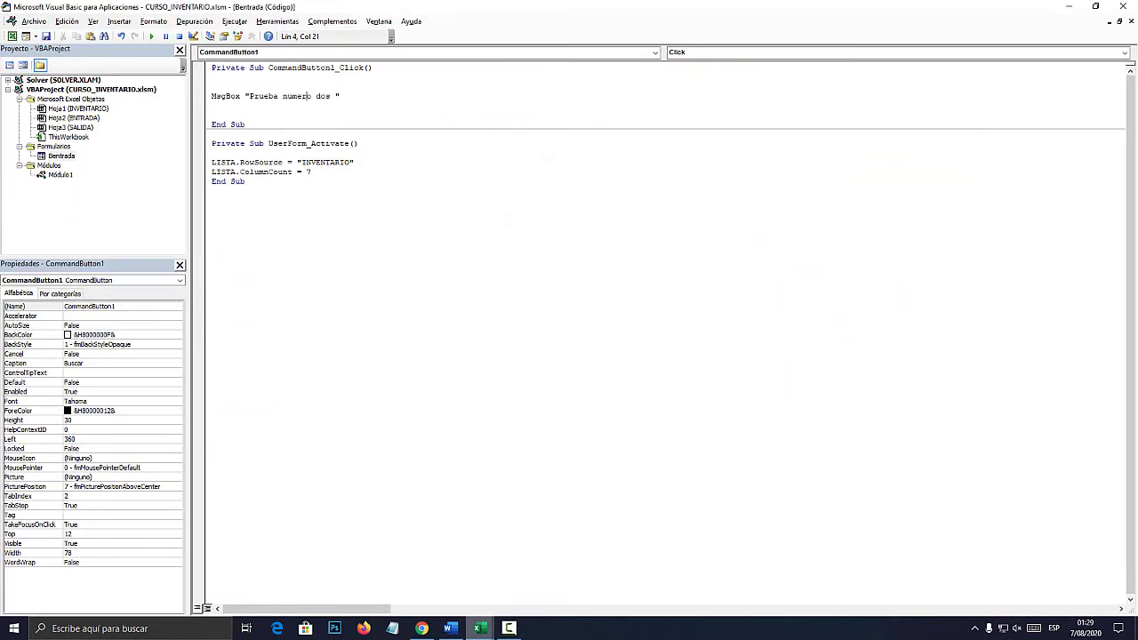
key(shift+Up)
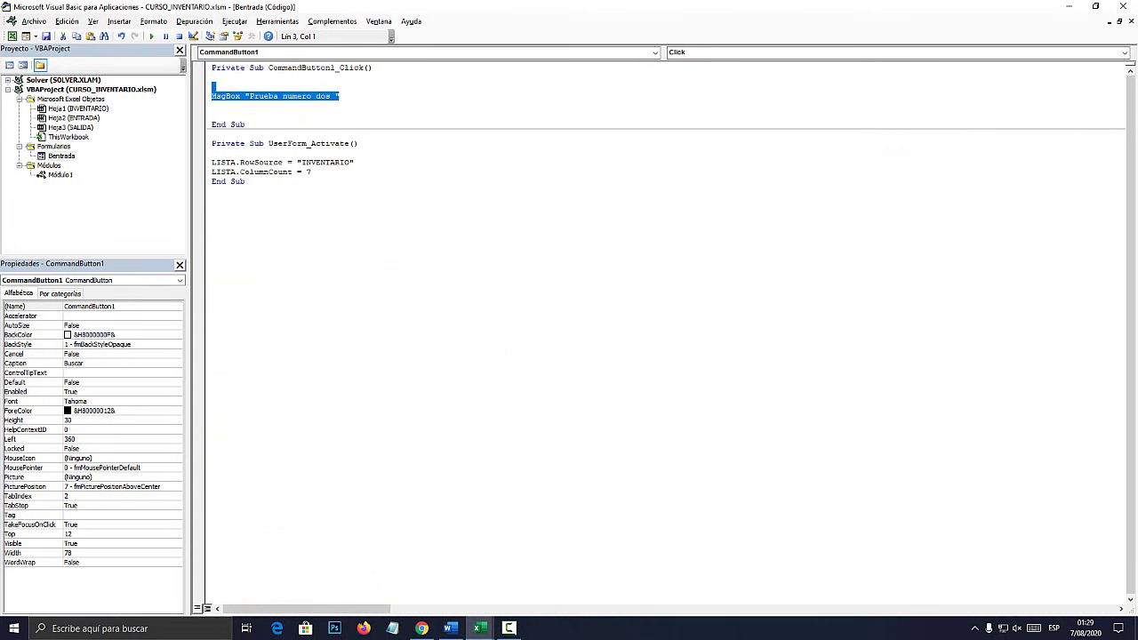
key(Return)
key(Return)
key(Return)
key(Return)
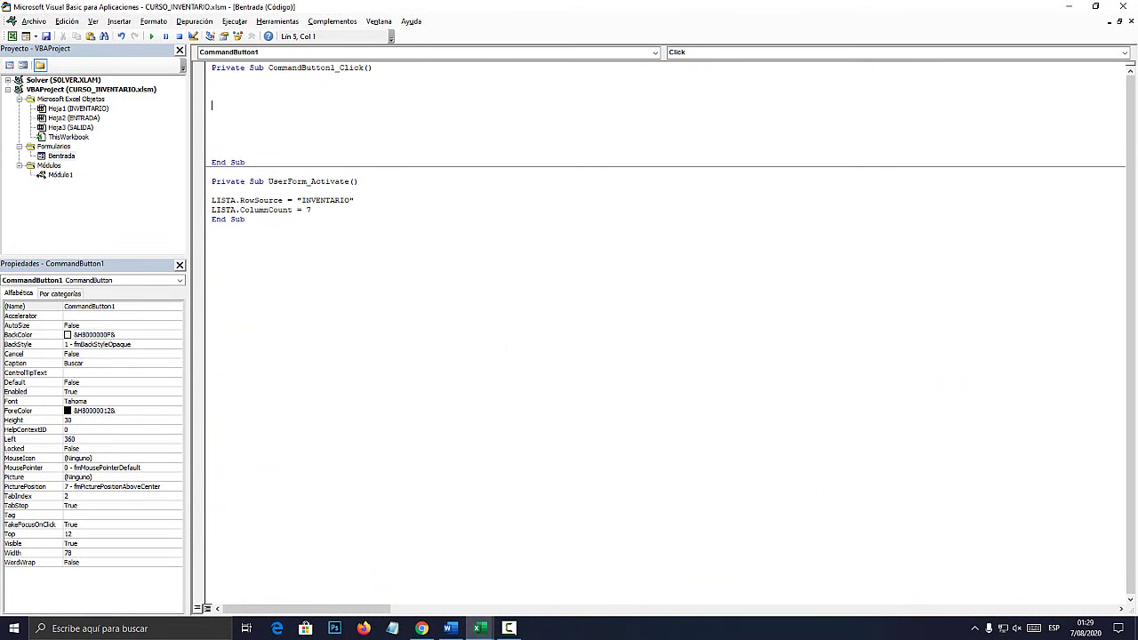
drag(409, 68, 132, 67)
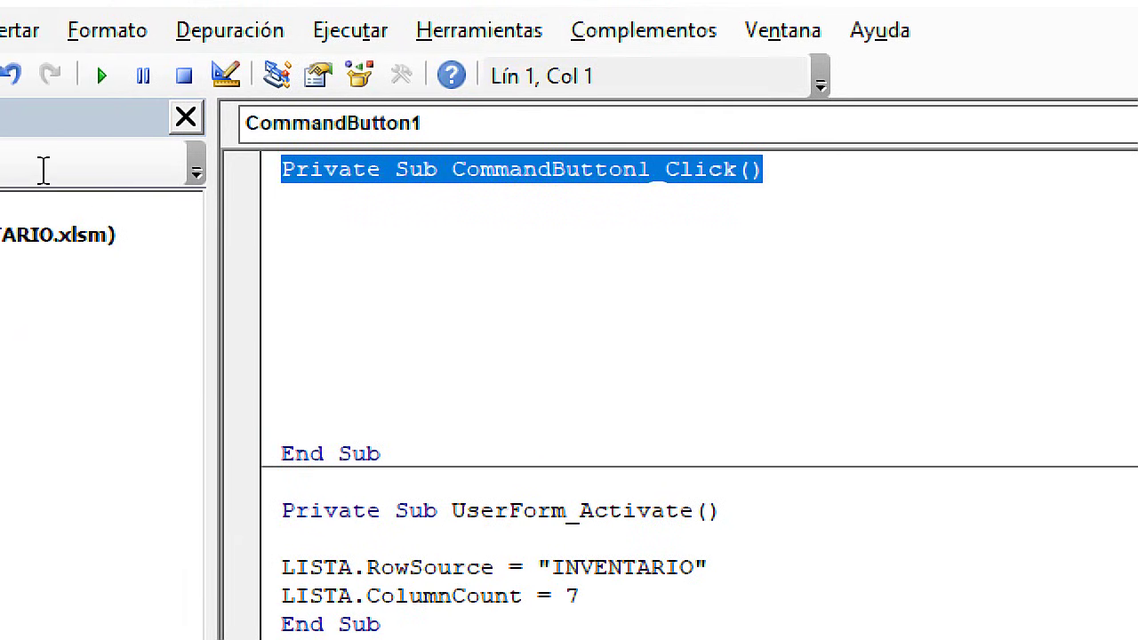
drag(407, 452, 233, 460)
click(304, 274)
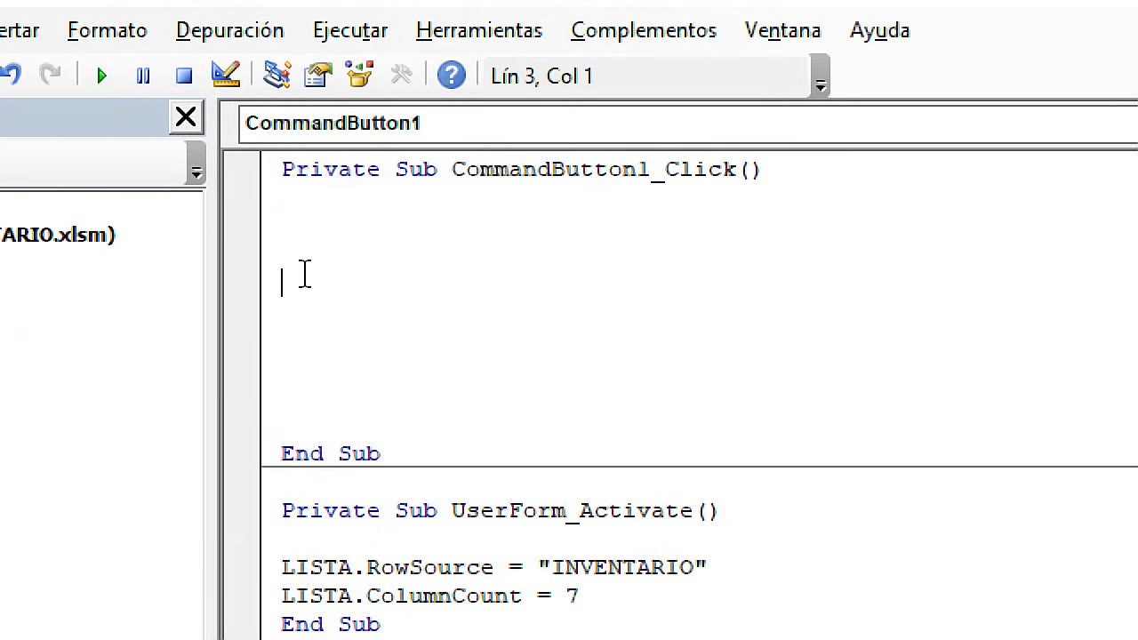
key(ctrl+v)
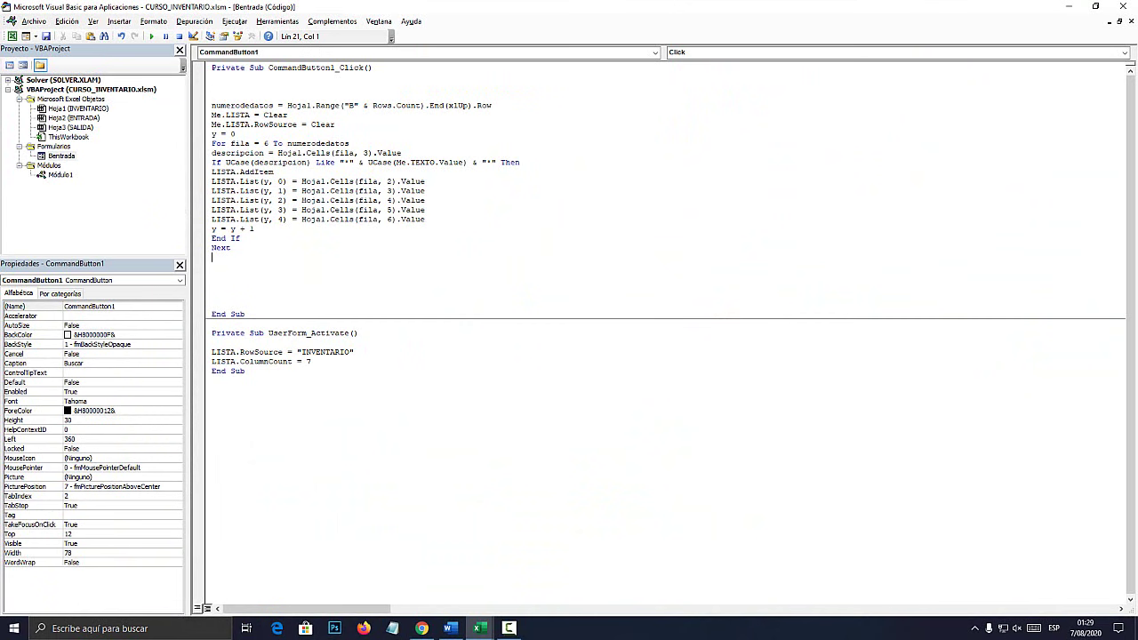
Review numerodedatos and the Hoja1 reference against the INVENTARIO, ENTRADA and SALIDA sheets
click(248, 179)
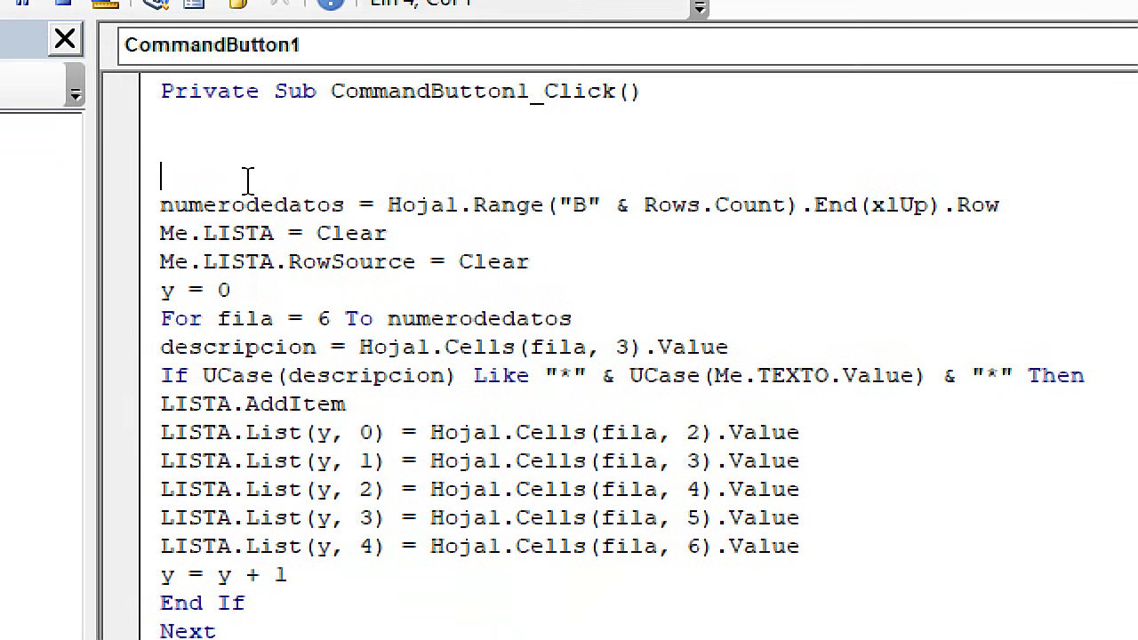
drag(343, 205, 161, 205)
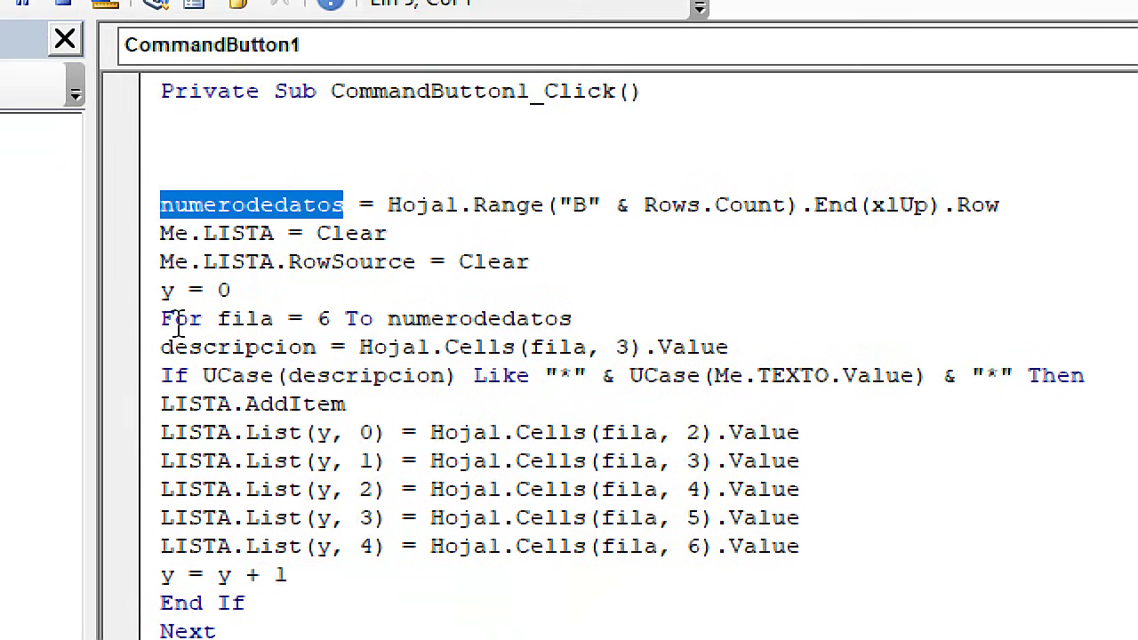
drag(461, 204, 395, 219)
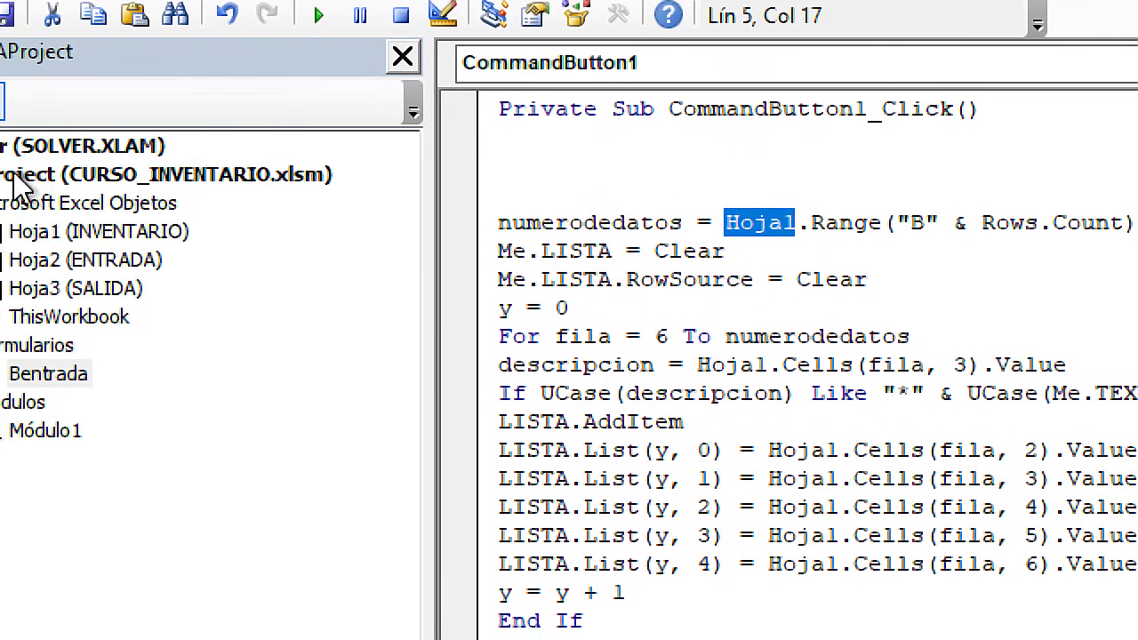
click(292, 247)
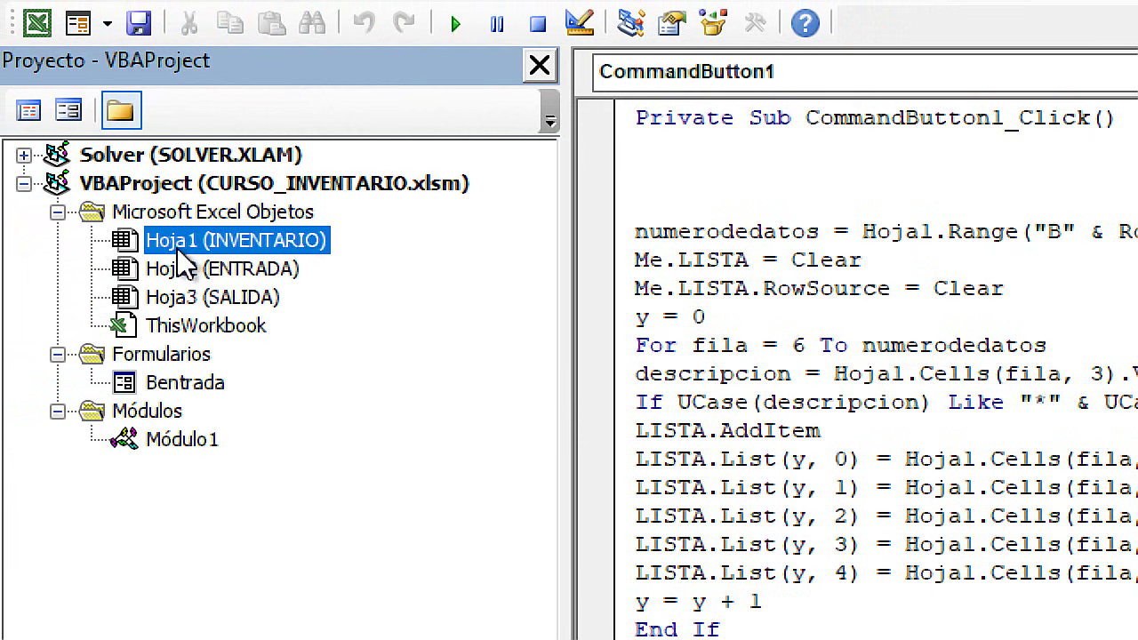
click(223, 269)
click(229, 292)
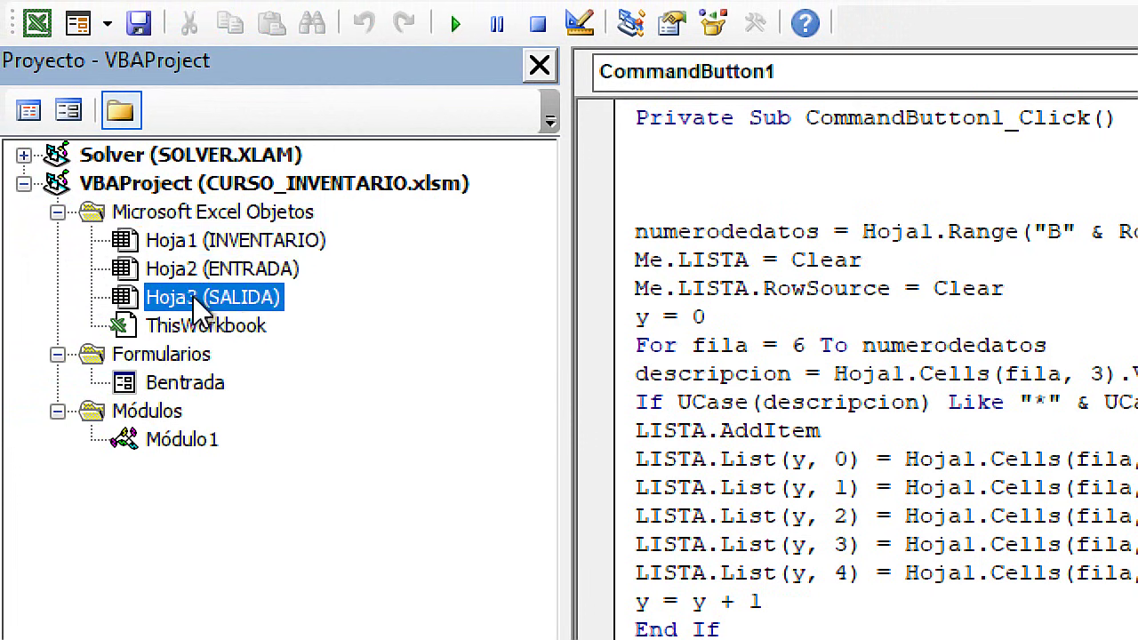
click(197, 241)
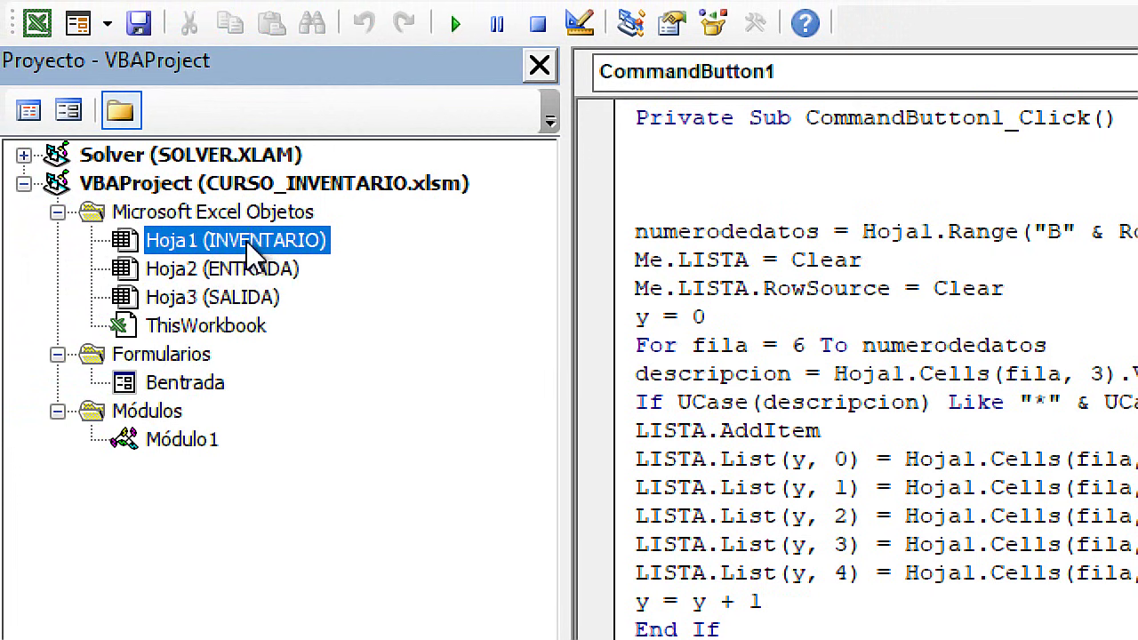
Examine the Hoja1 reference and the Range column letter on line 5
click(729, 238)
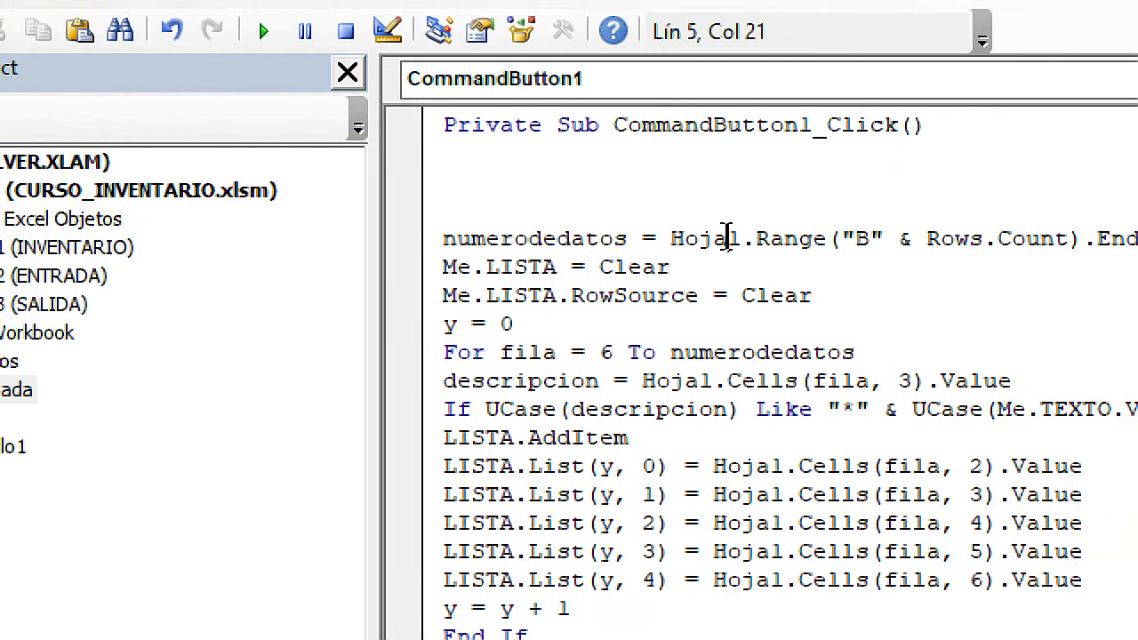
key(Left)
drag(740, 238, 669, 240)
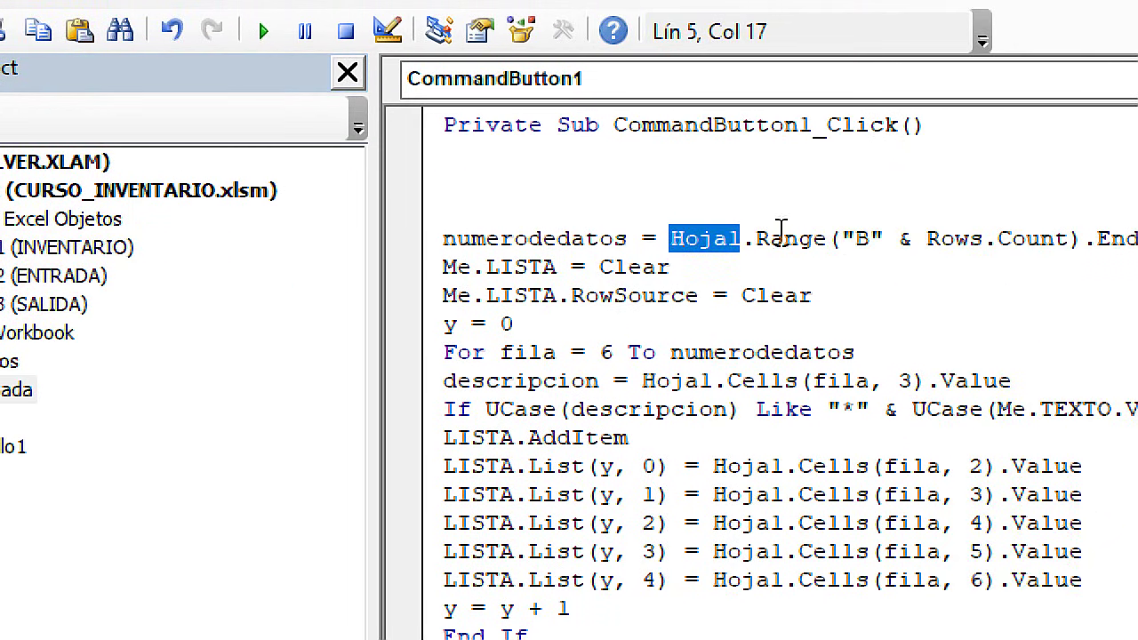
click(622, 238)
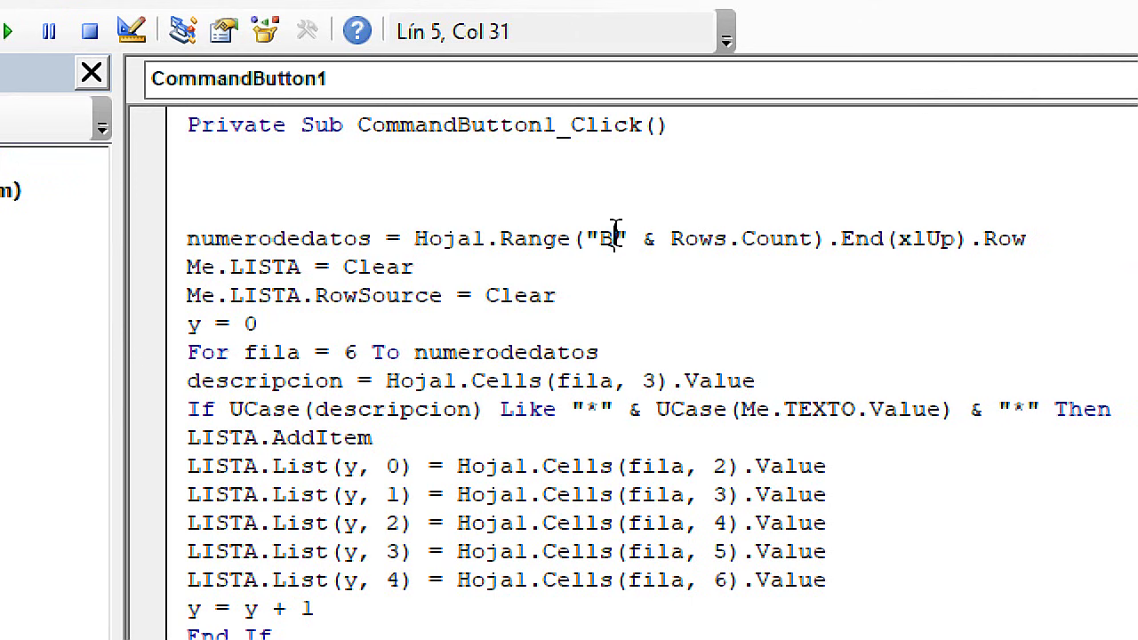
drag(619, 238, 601, 238)
click(613, 239)
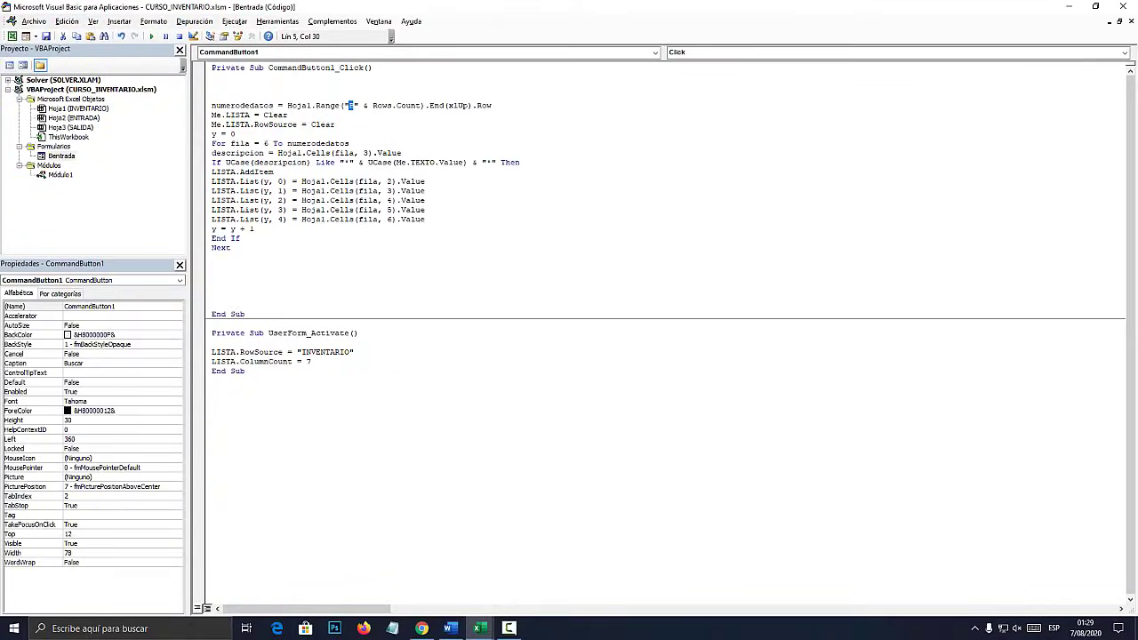
click(409, 569)
click(858, 419)
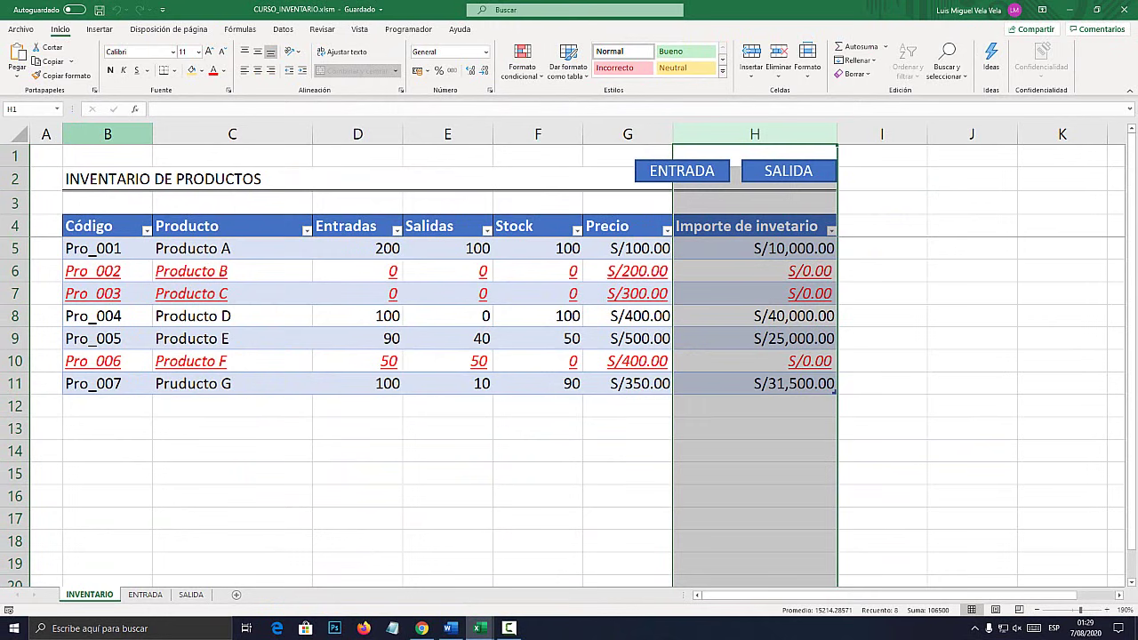
click(107, 133)
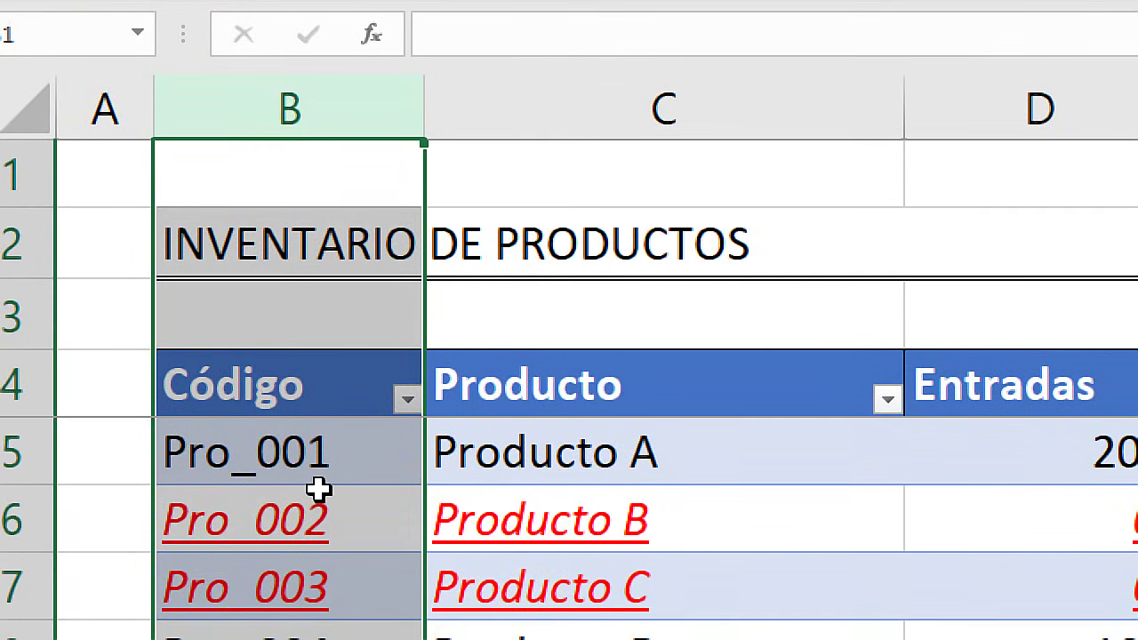
click(306, 462)
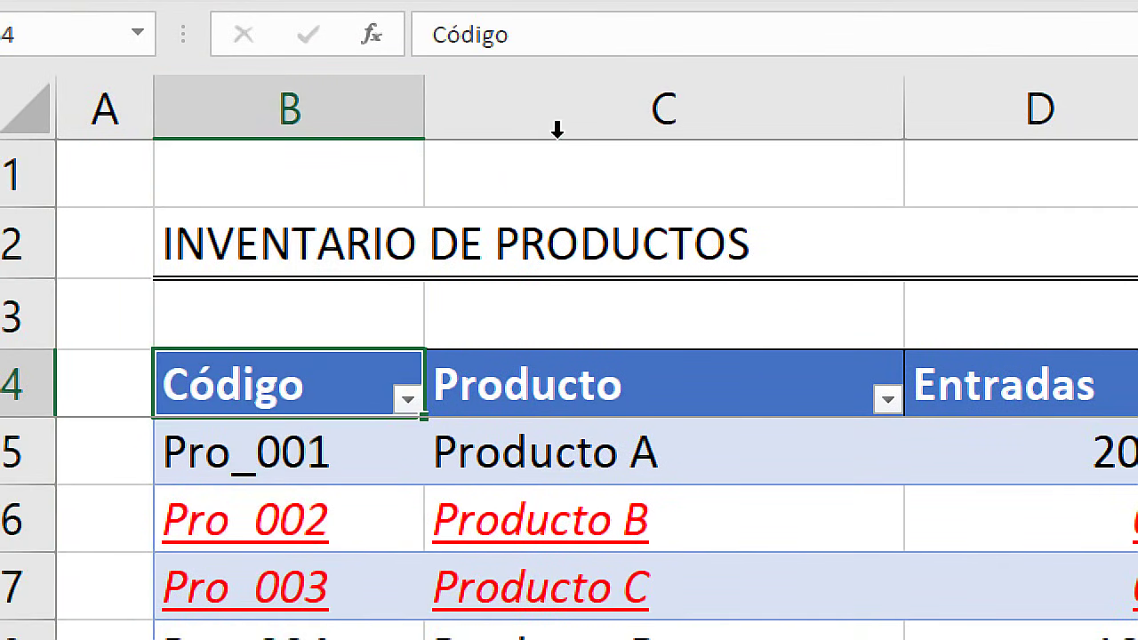
click(598, 107)
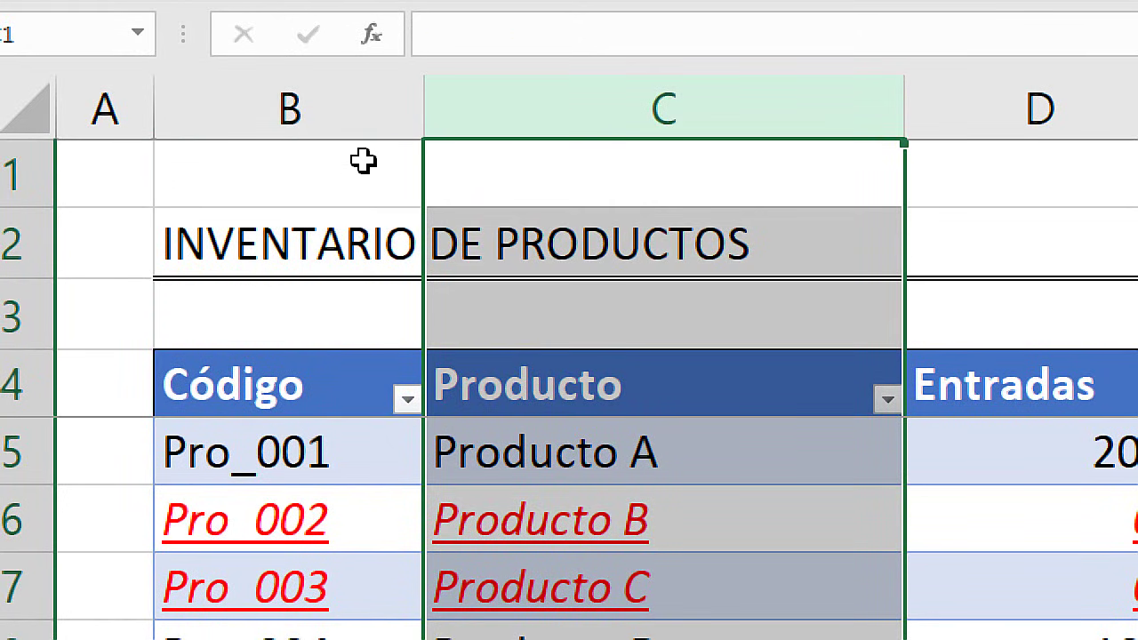
click(352, 114)
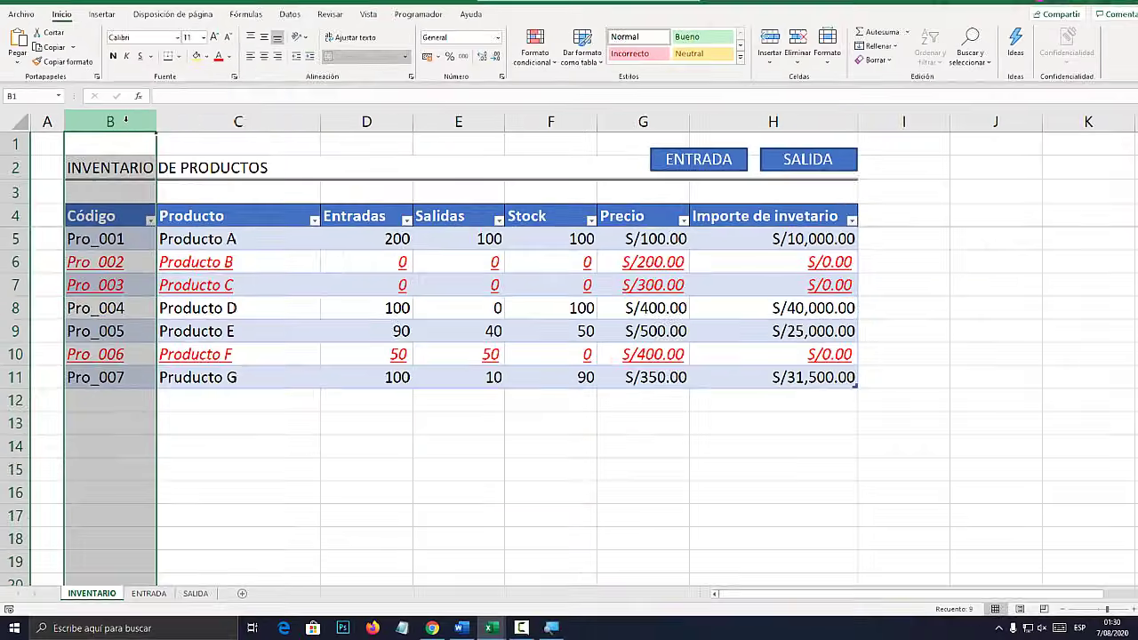
right_click(111, 133)
key(Escape)
key(ctrl+plus)
click(140, 383)
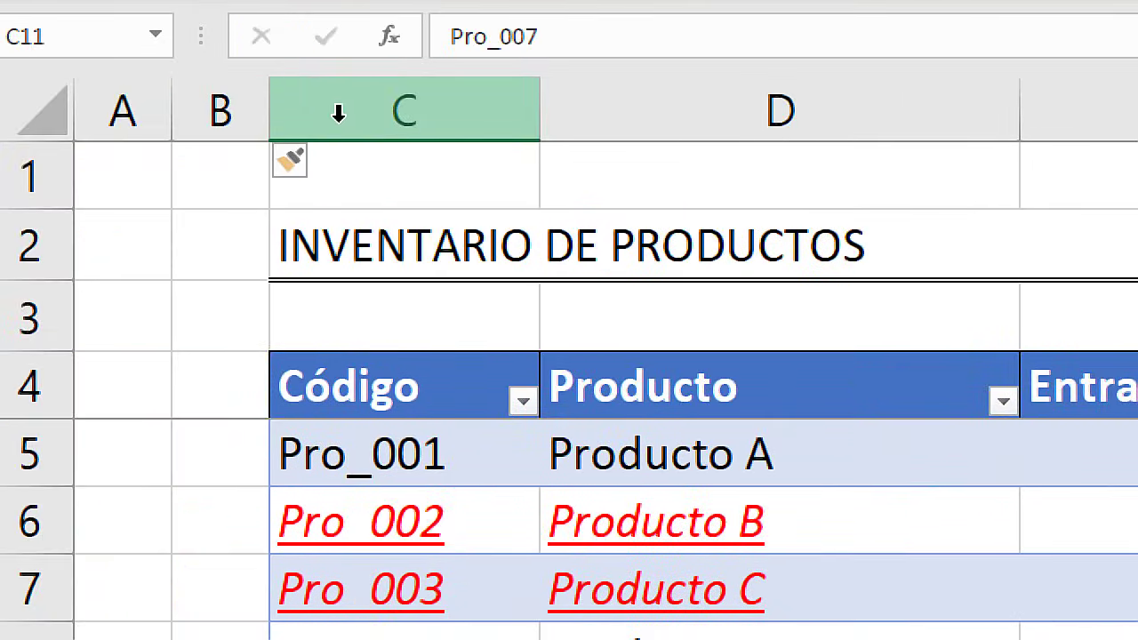
click(118, 134)
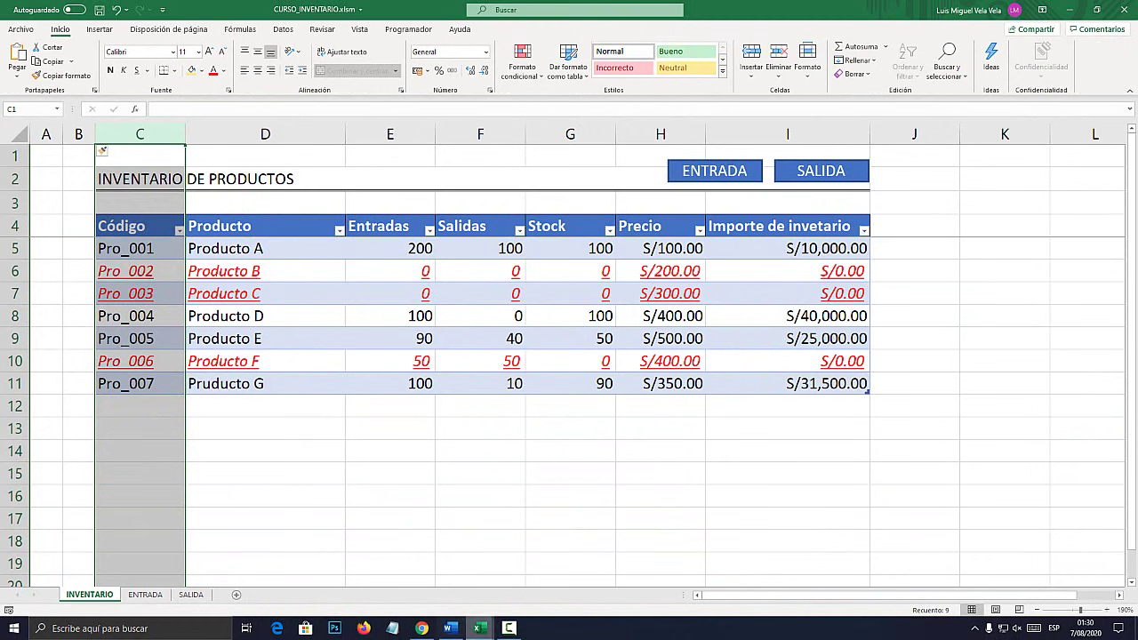
click(537, 578)
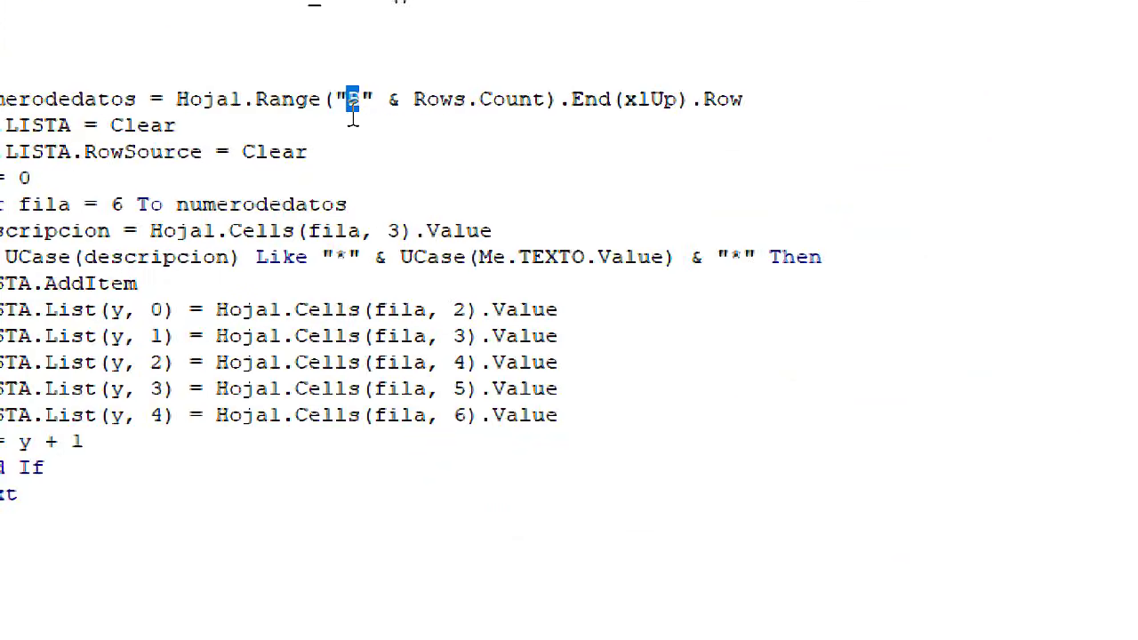
text(B)
click(414, 574)
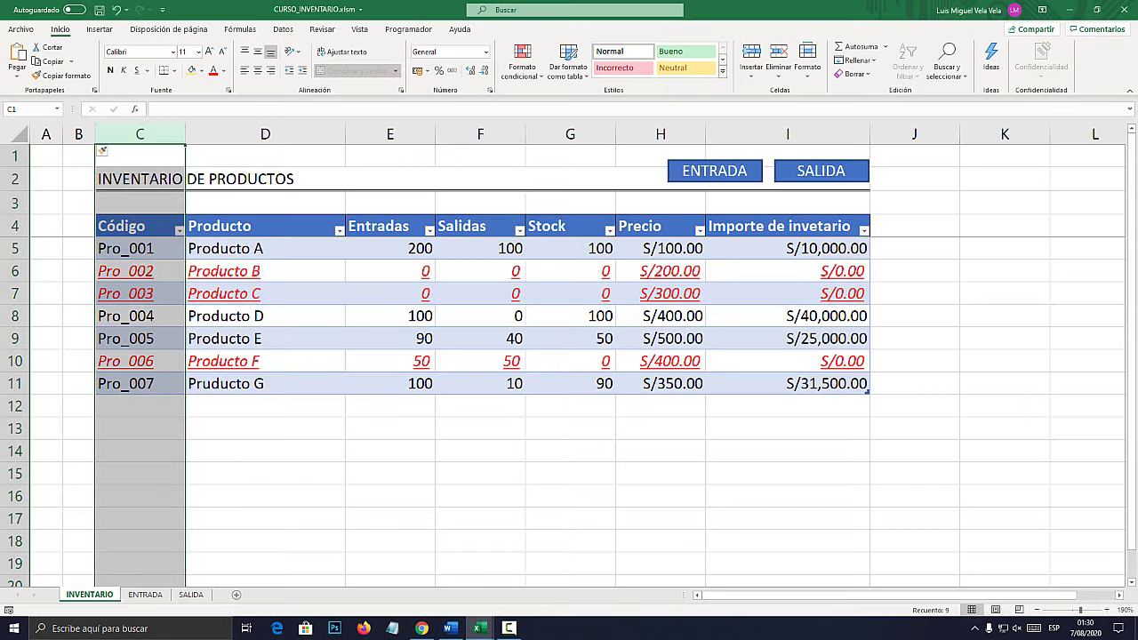
click(358, 472)
click(547, 573)
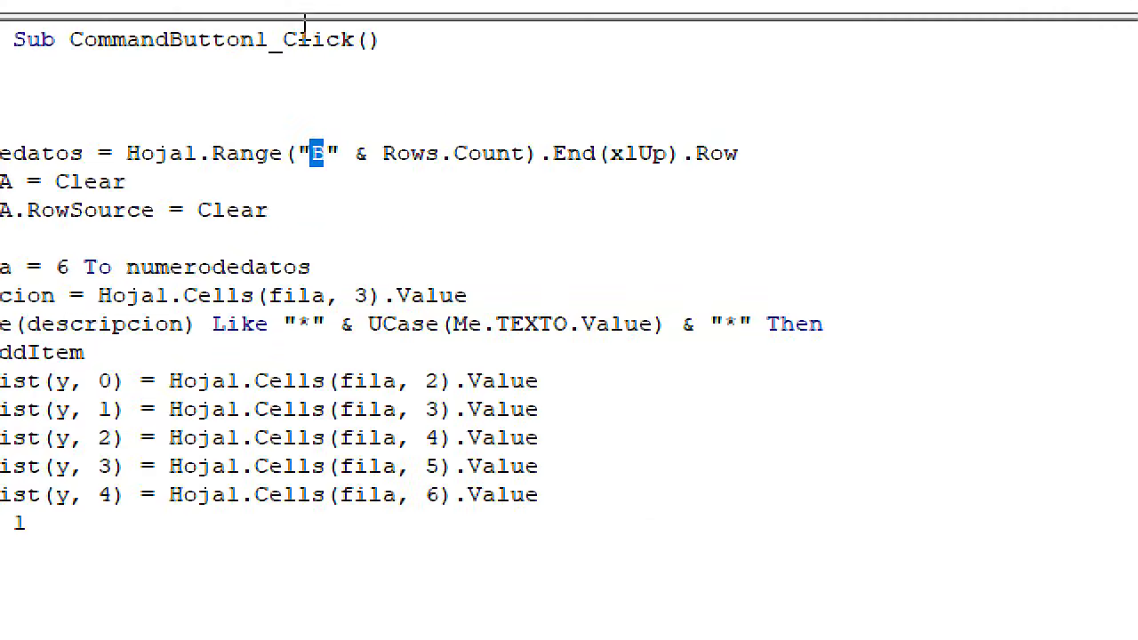
click(495, 105)
drag(978, 215, 130, 224)
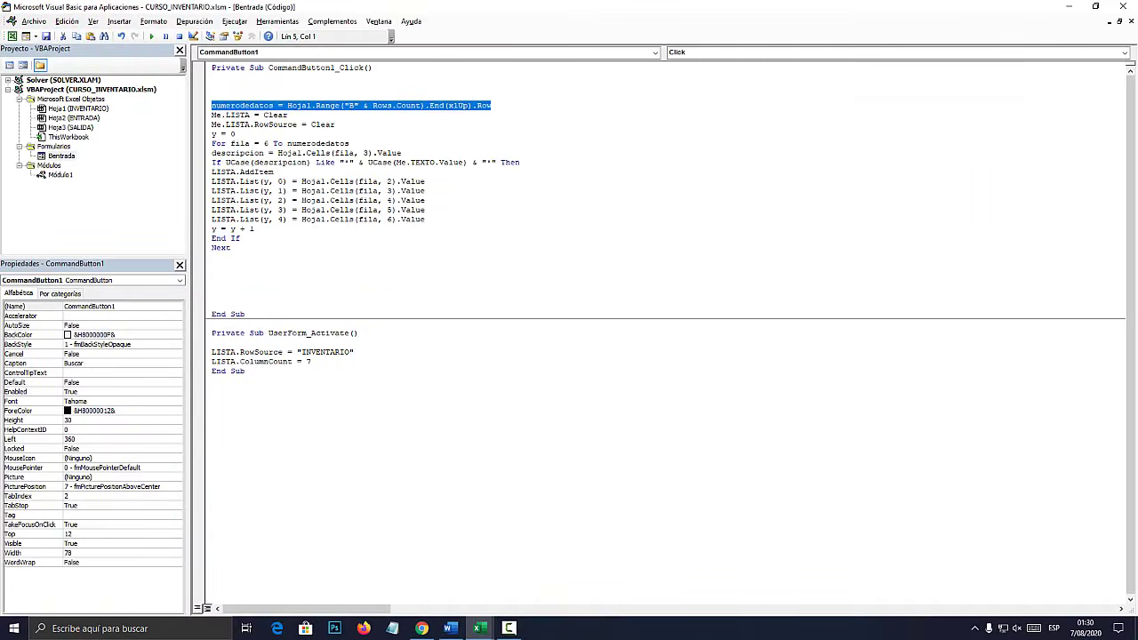
mouse_move(478, 628)
click(480, 573)
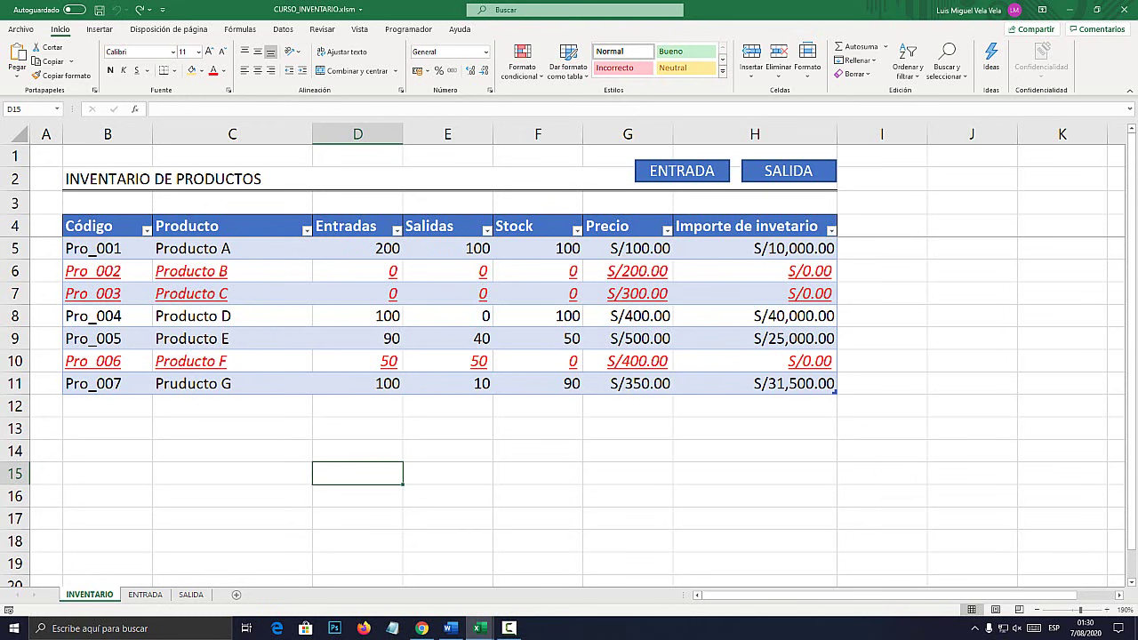
click(108, 427)
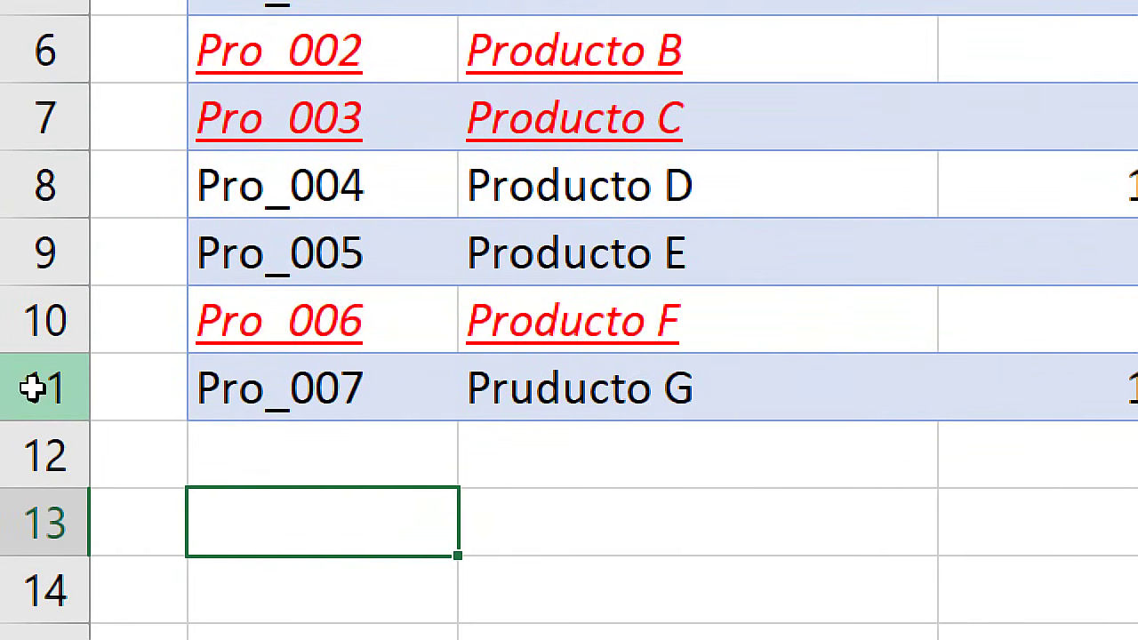
click(34, 388)
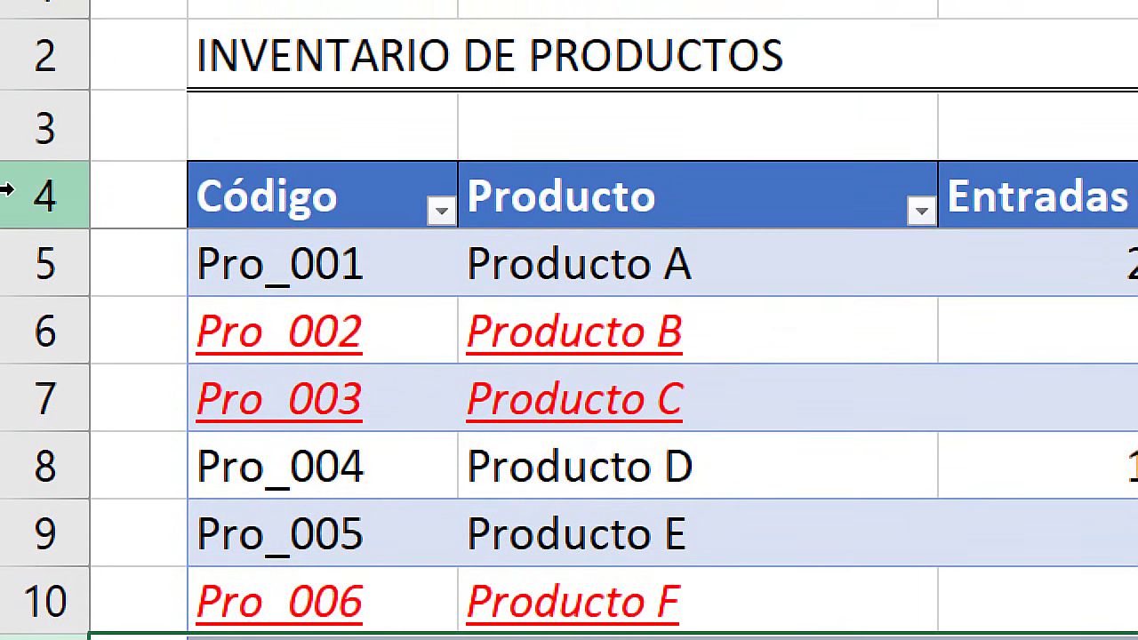
click(12, 263)
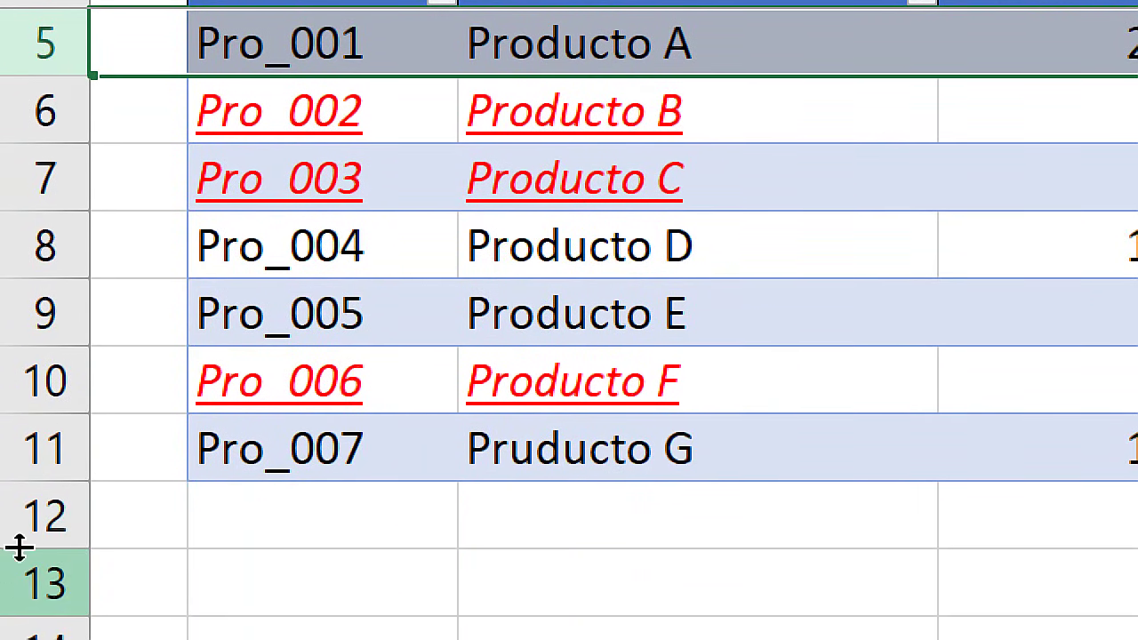
click(30, 445)
drag(246, 450, 246, 71)
drag(48, 42, 4, 249)
drag(4, 333, 5, 532)
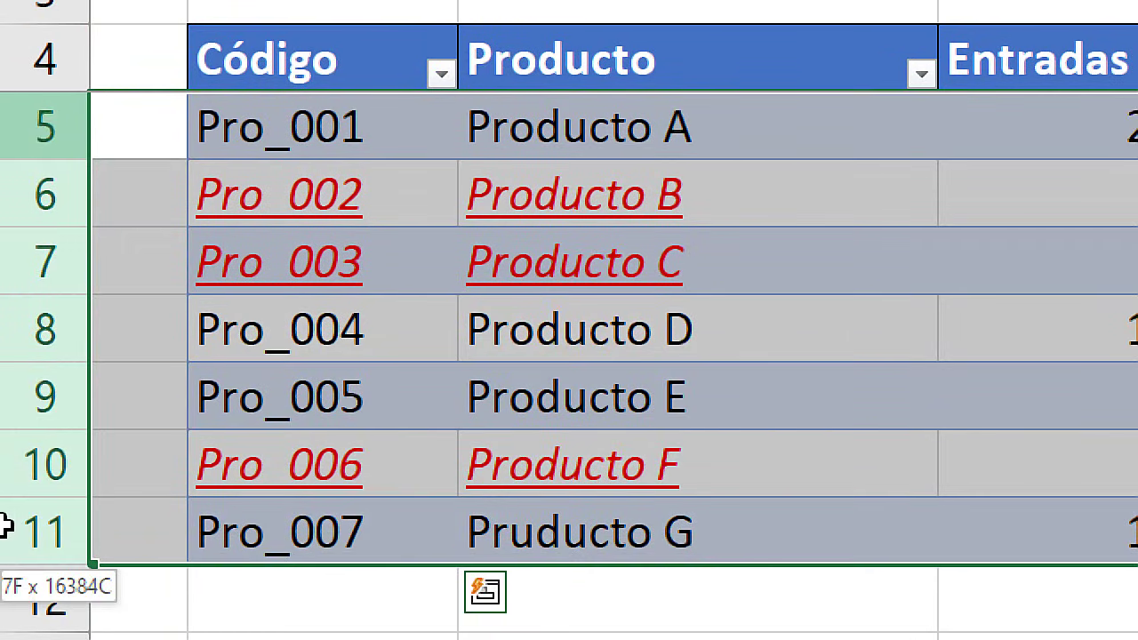
click(12, 129)
click(9, 534)
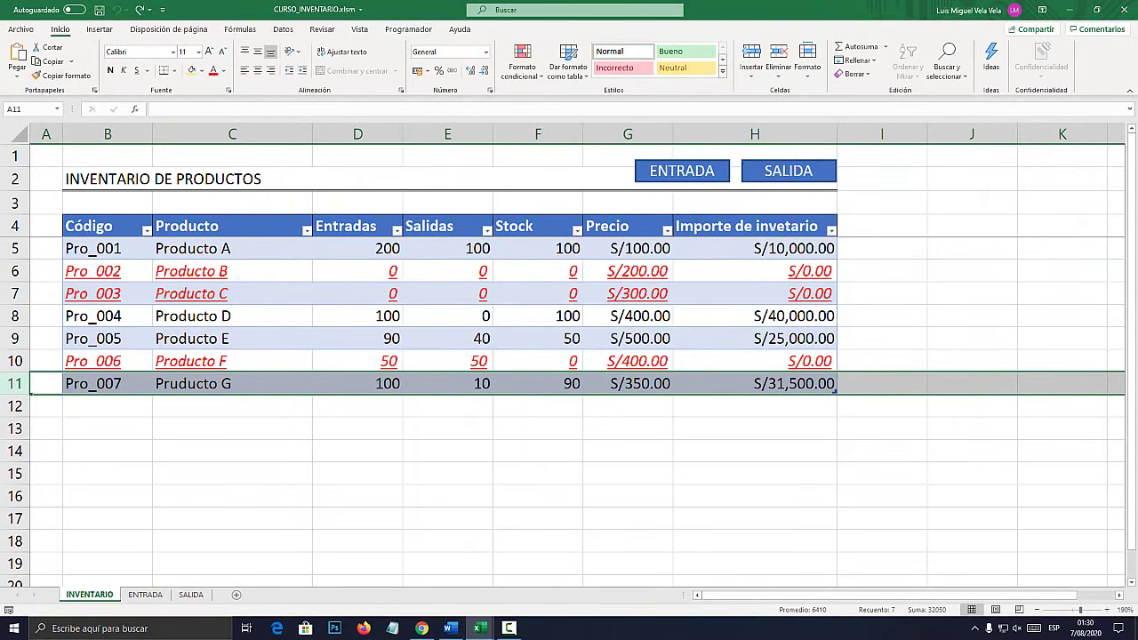
Review the lines clearing LISTA and its RowSource and resetting y = 0
click(542, 569)
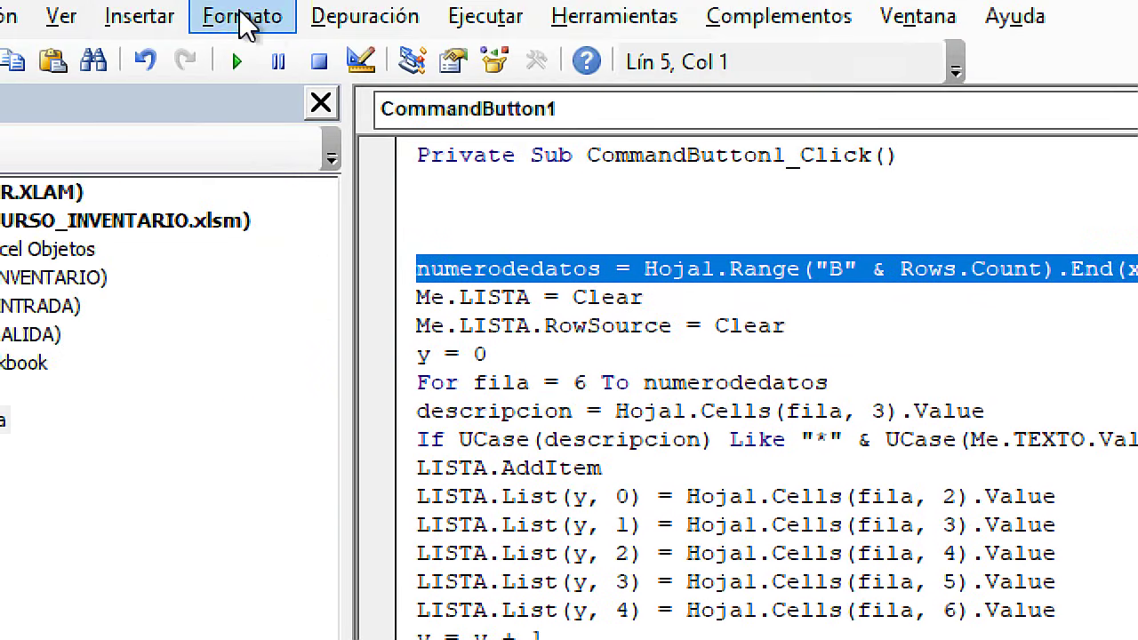
drag(289, 115, 238, 117)
drag(495, 302, 416, 299)
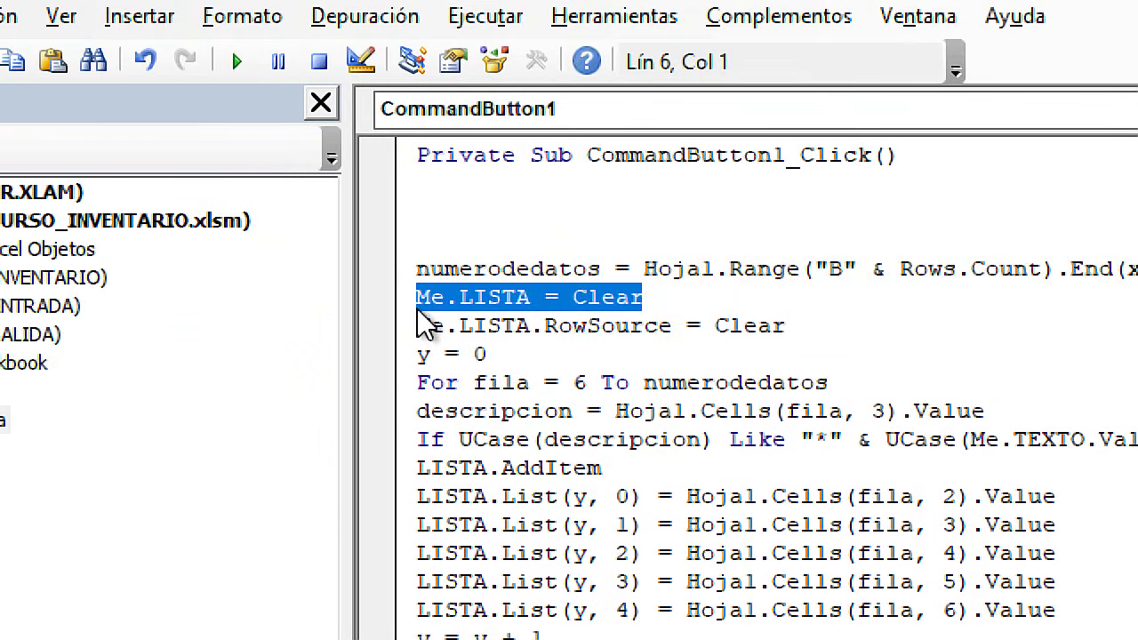
drag(786, 327, 395, 347)
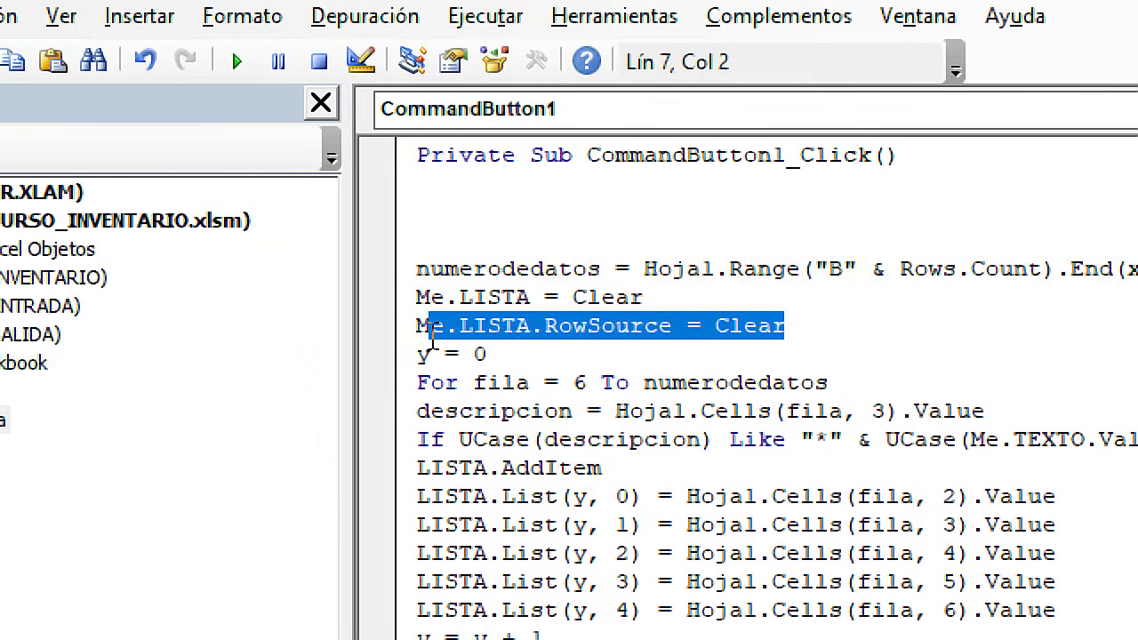
click(586, 297)
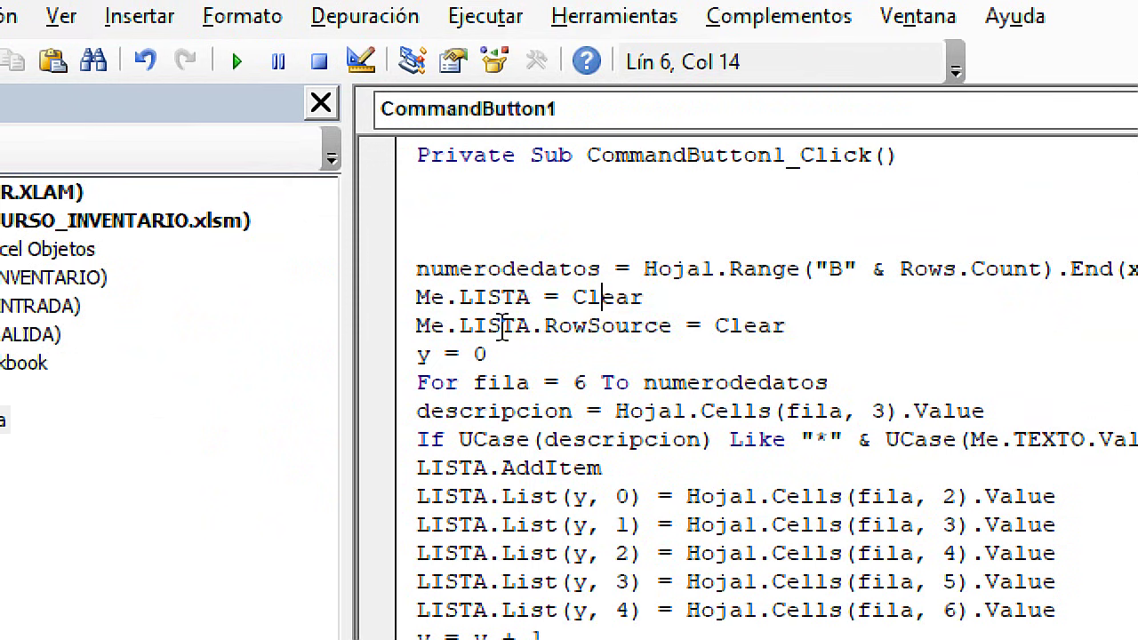
drag(531, 325, 459, 325)
drag(671, 325, 614, 325)
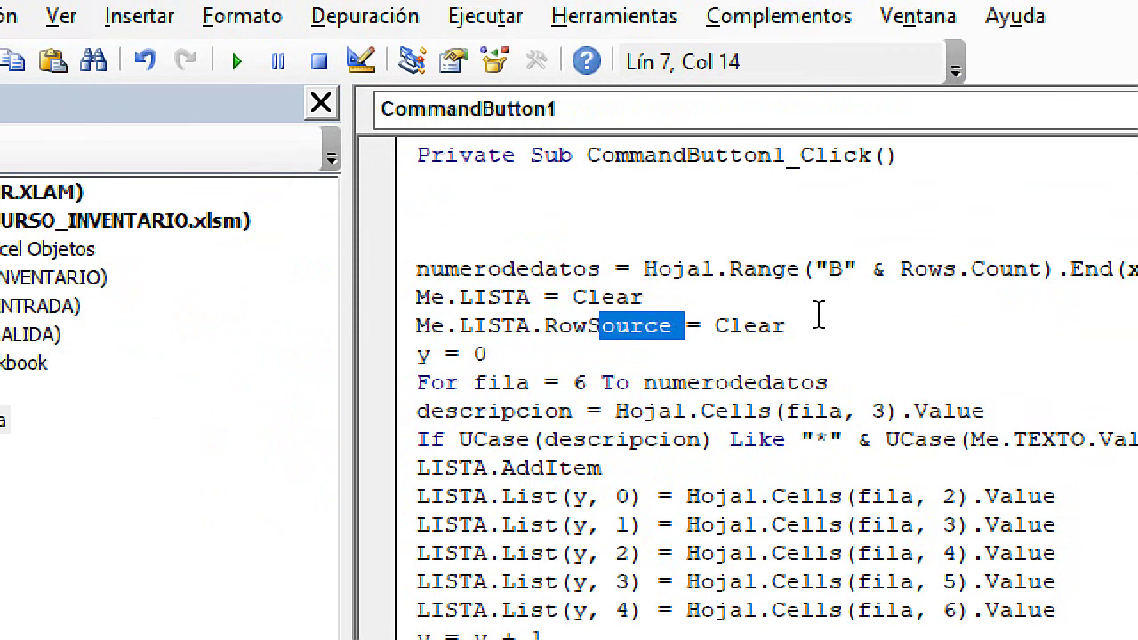
drag(784, 325, 698, 325)
drag(604, 299, 388, 313)
click(484, 302)
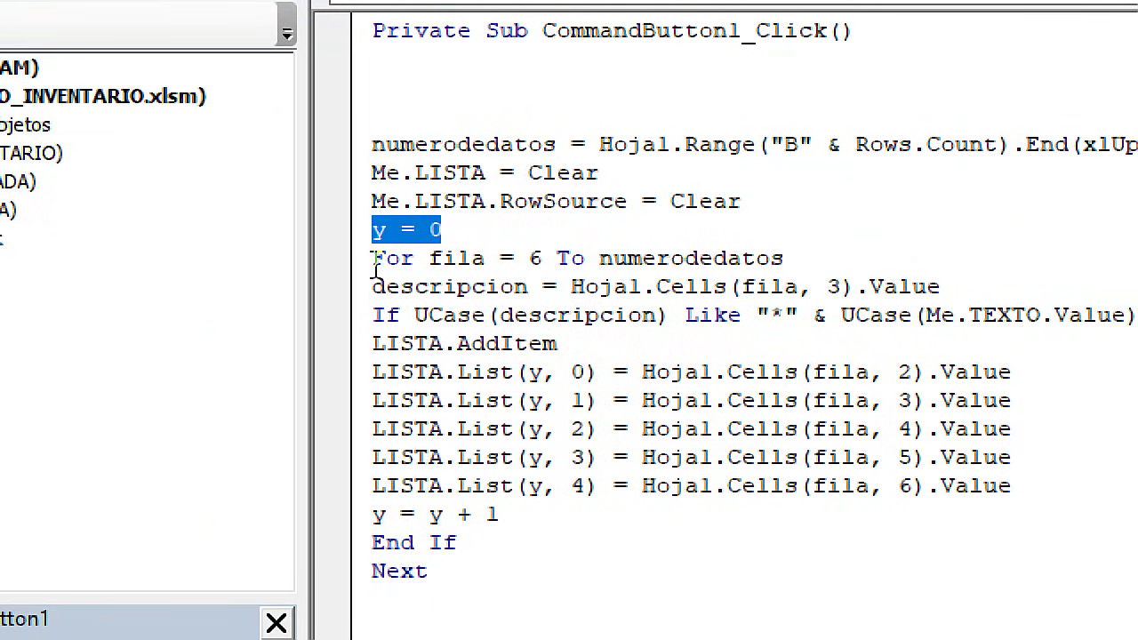
Select the starting row 6 in 'For fila = 6 To numerodedatos'
drag(374, 264, 493, 258)
click(514, 253)
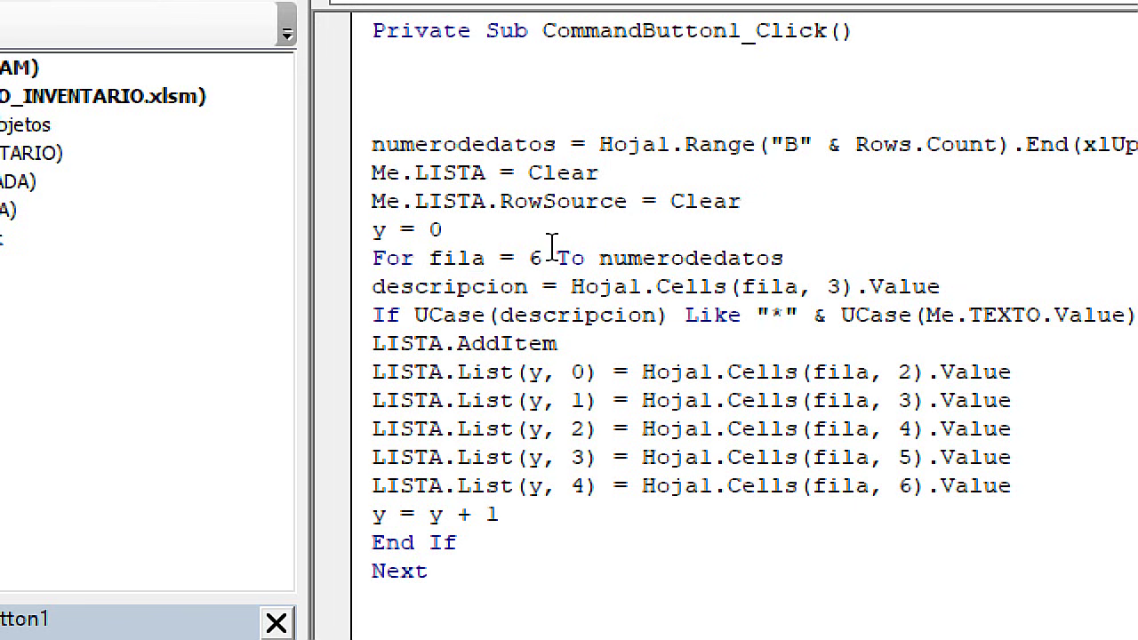
double_click(535, 256)
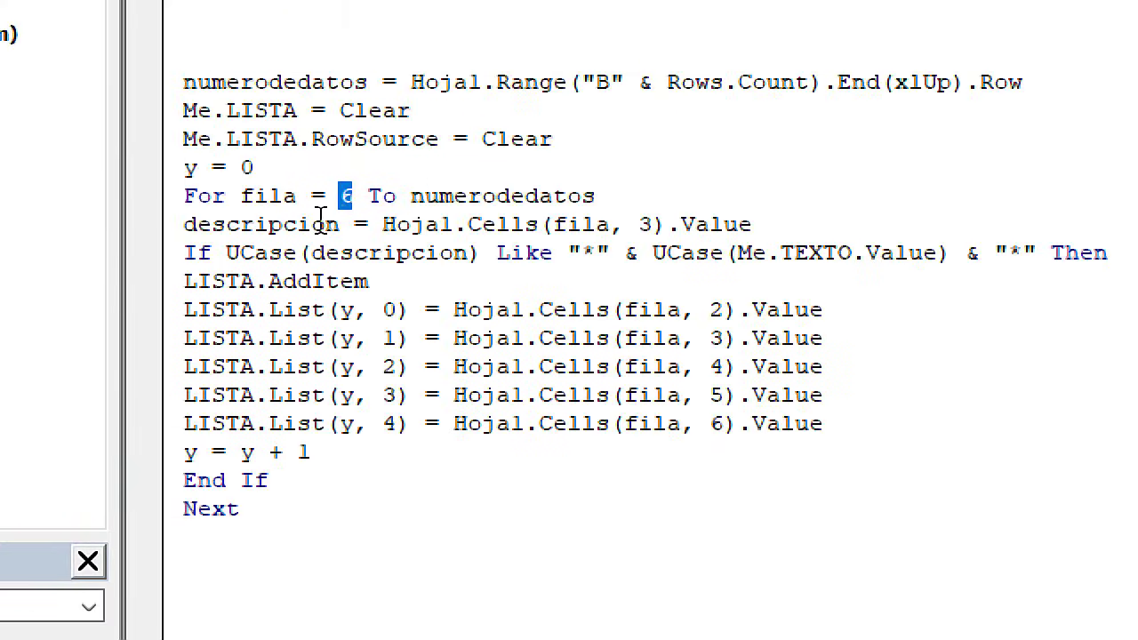
click(265, 144)
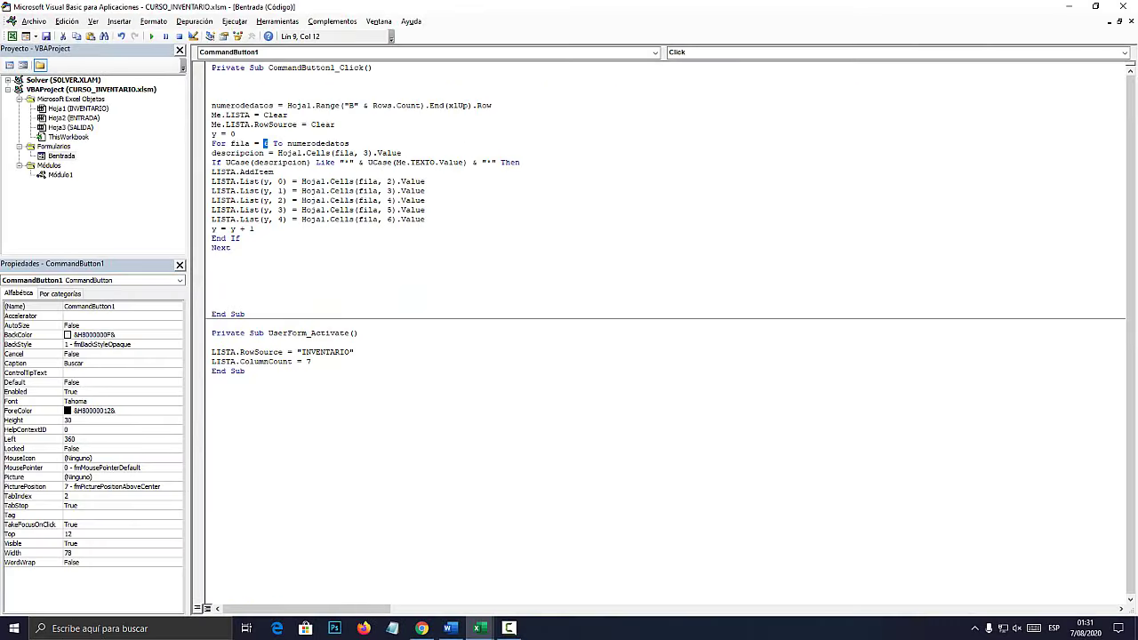
click(414, 573)
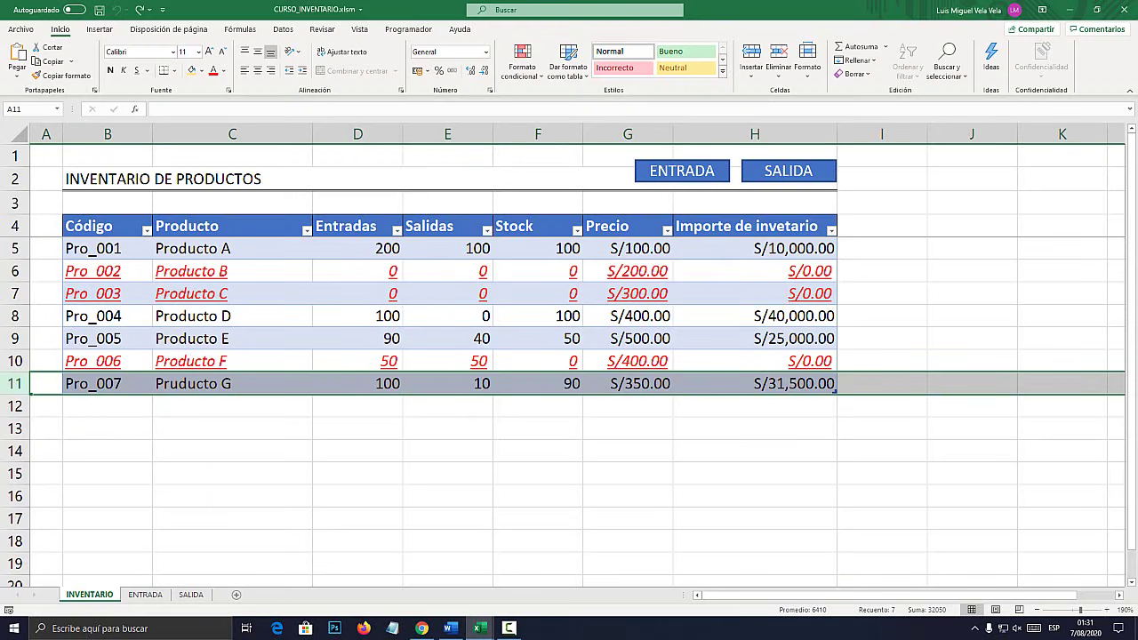
click(107, 248)
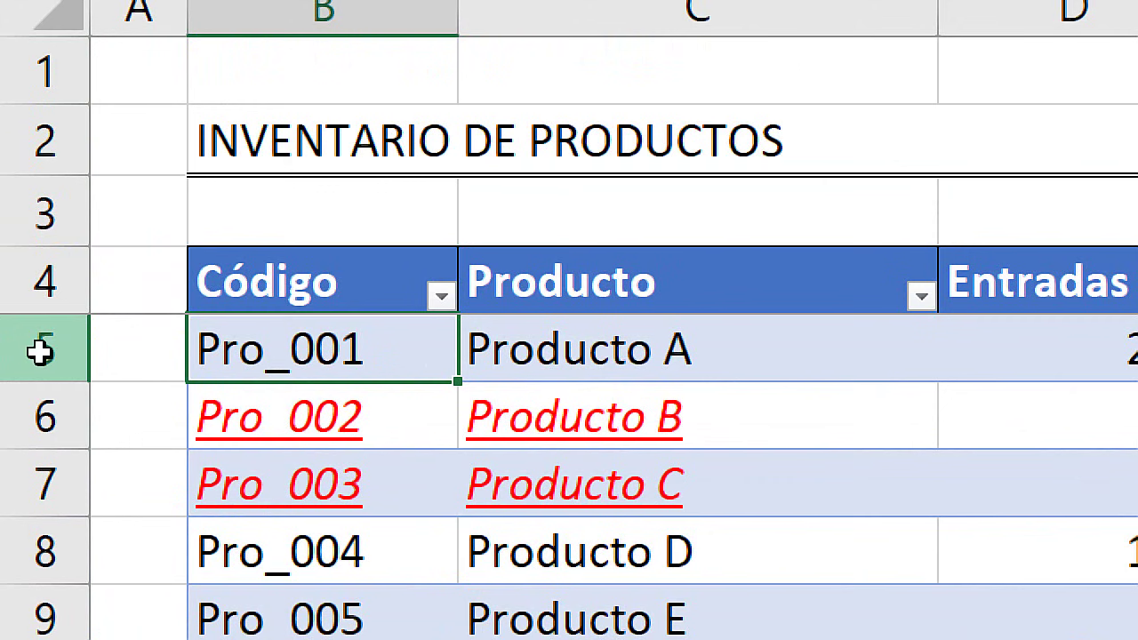
click(15, 248)
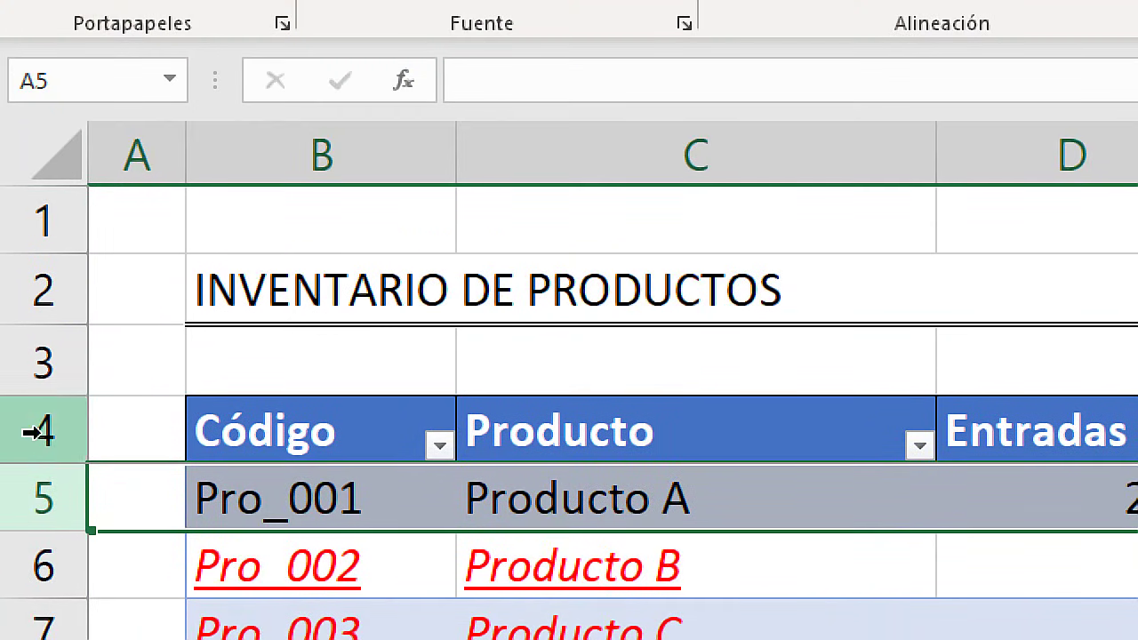
click(30, 434)
click(40, 470)
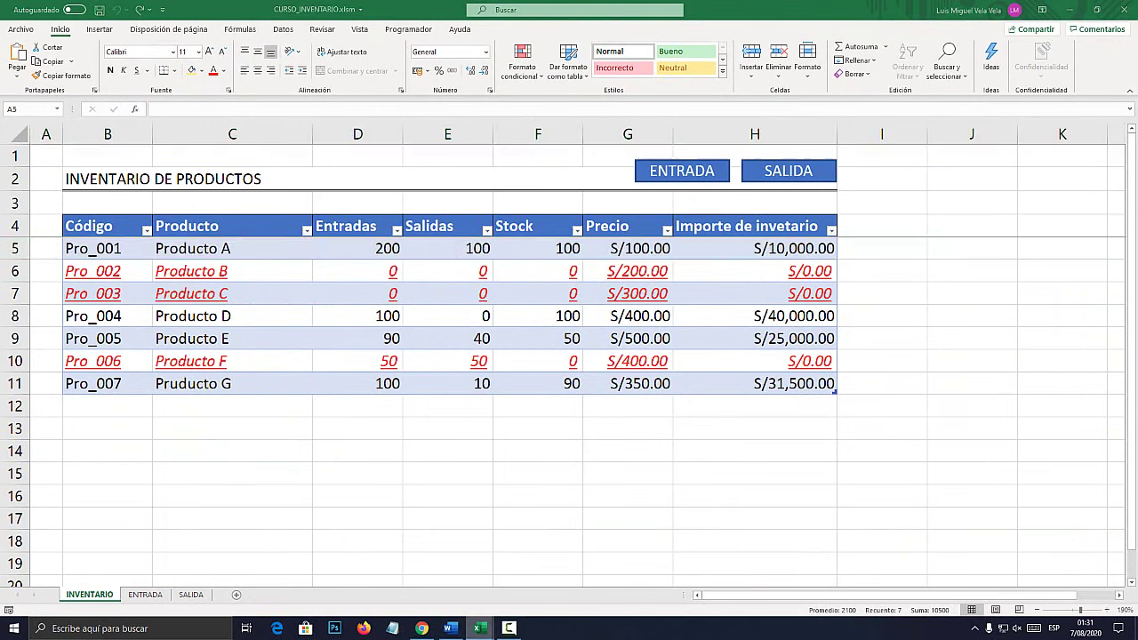
click(551, 573)
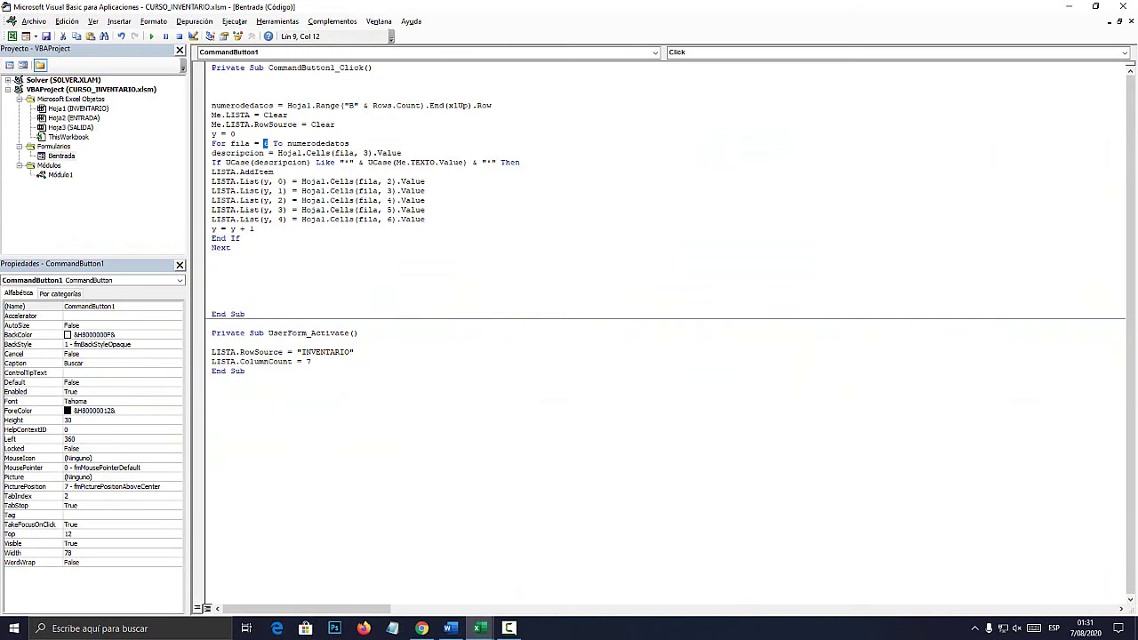
Change the loop to start at row 5 and review numerodedatos and the Hoja1 reference
text(5)
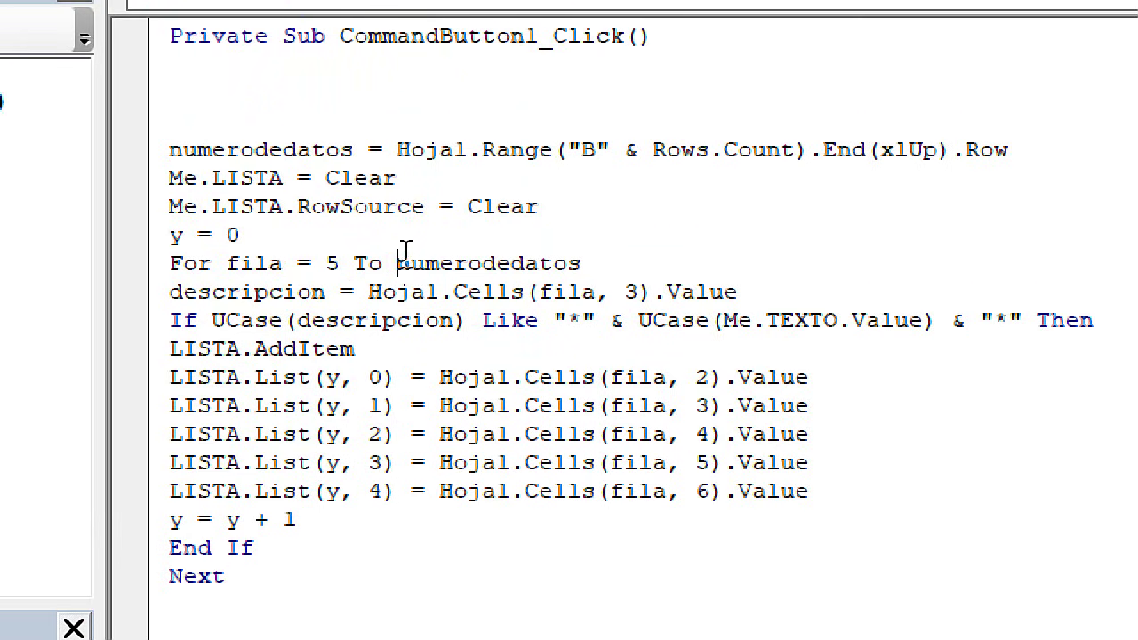
drag(397, 263, 581, 263)
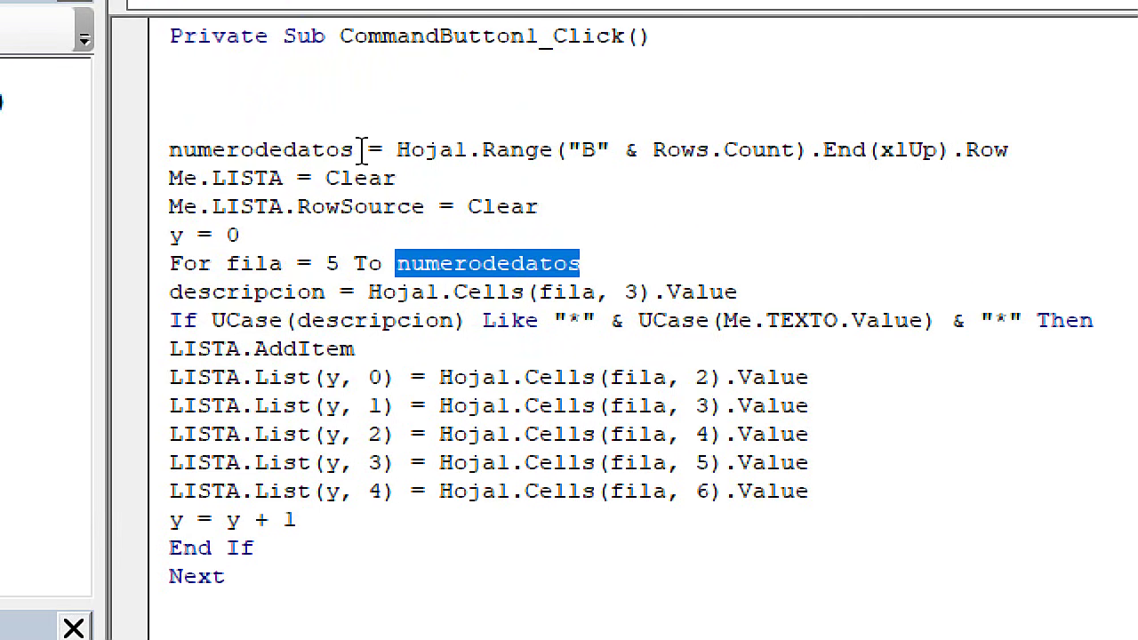
drag(355, 149, 169, 151)
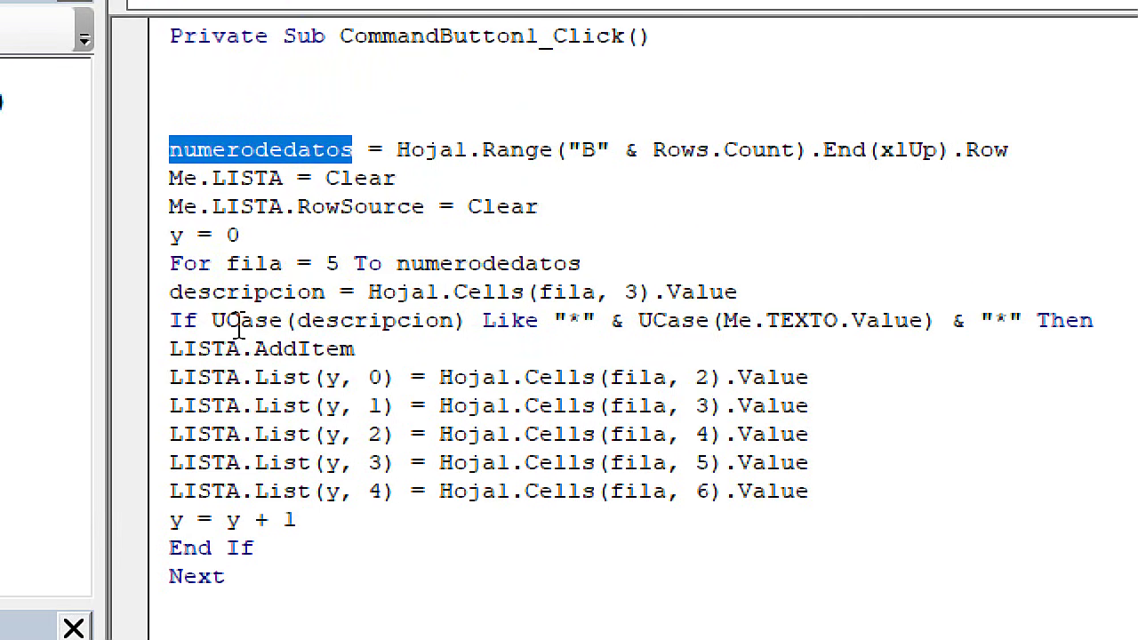
drag(441, 292, 368, 291)
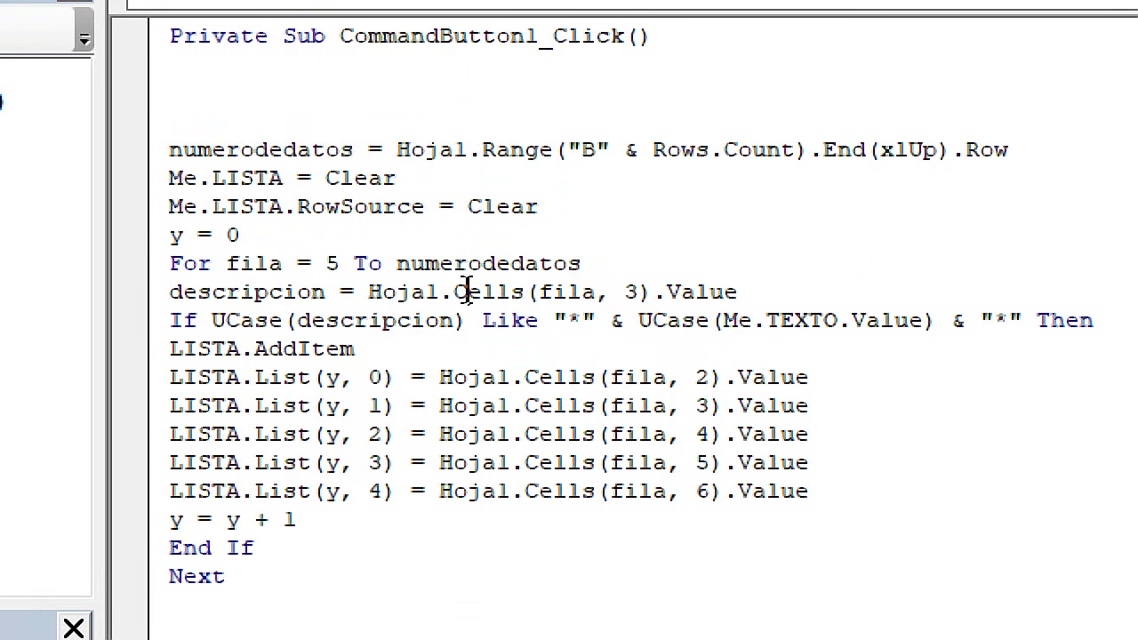
Review the descripcion line's Cells(fila, 3) lookup, then return to the INVENTARIO sheet
drag(453, 292, 525, 292)
click(599, 293)
drag(599, 294, 540, 293)
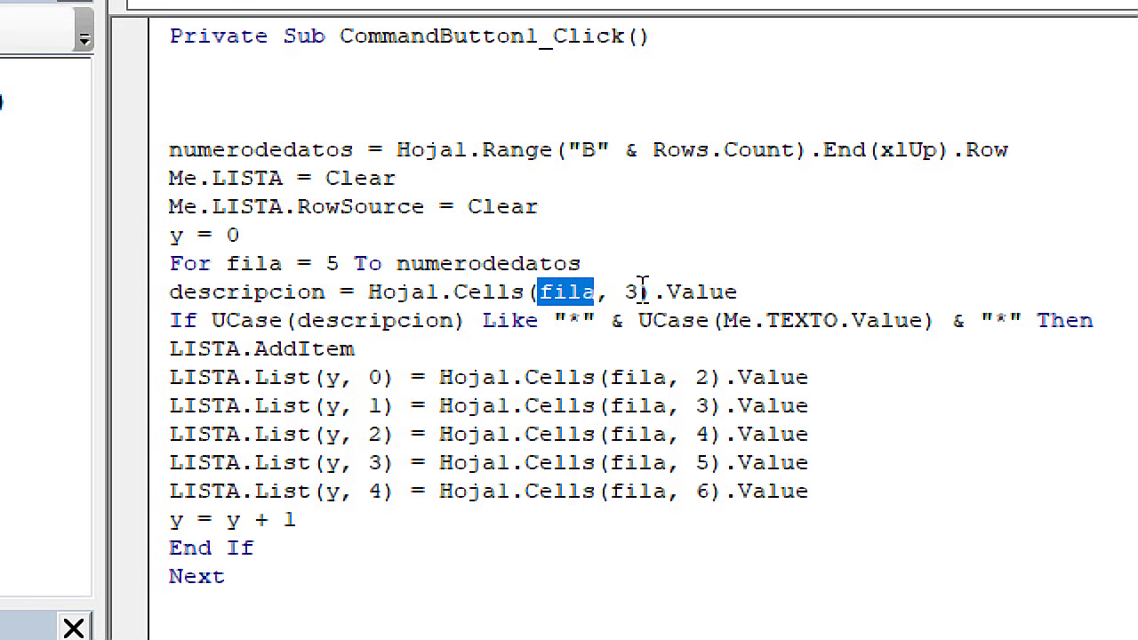
drag(640, 292, 623, 291)
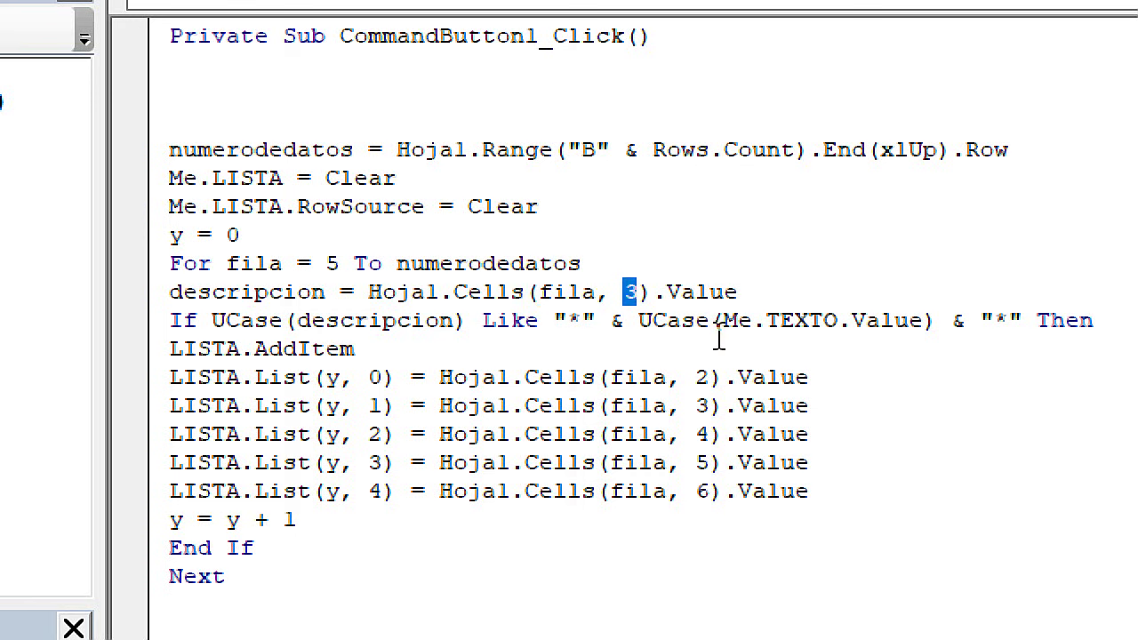
click(645, 292)
drag(636, 293, 624, 293)
drag(325, 292, 182, 294)
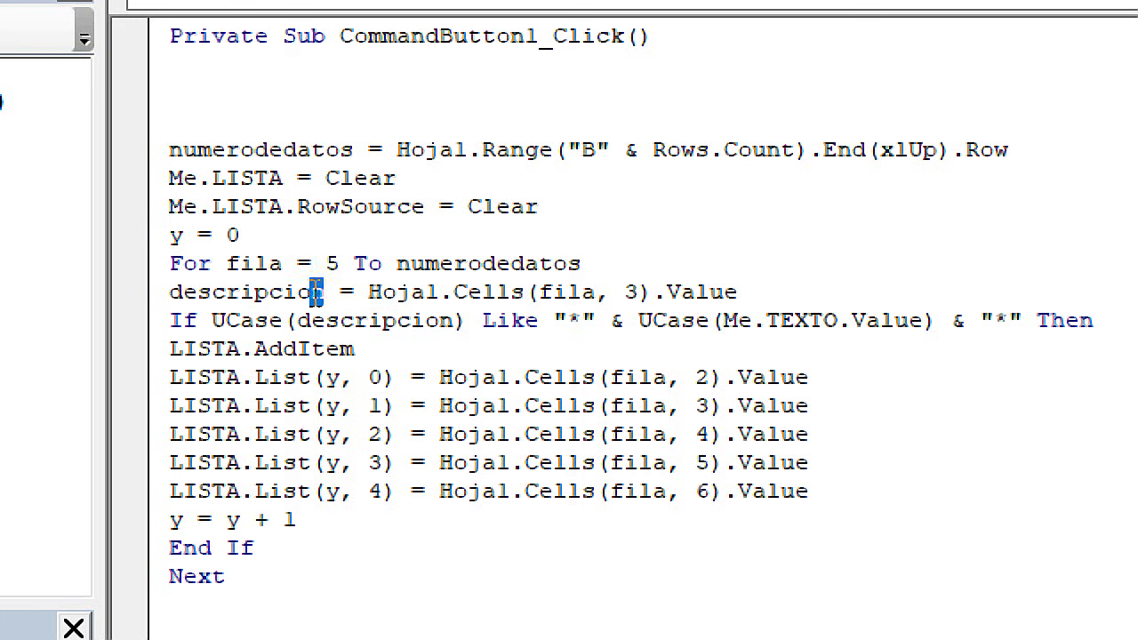
drag(640, 291, 624, 292)
click(639, 288)
click(623, 292)
mouse_move(478, 627)
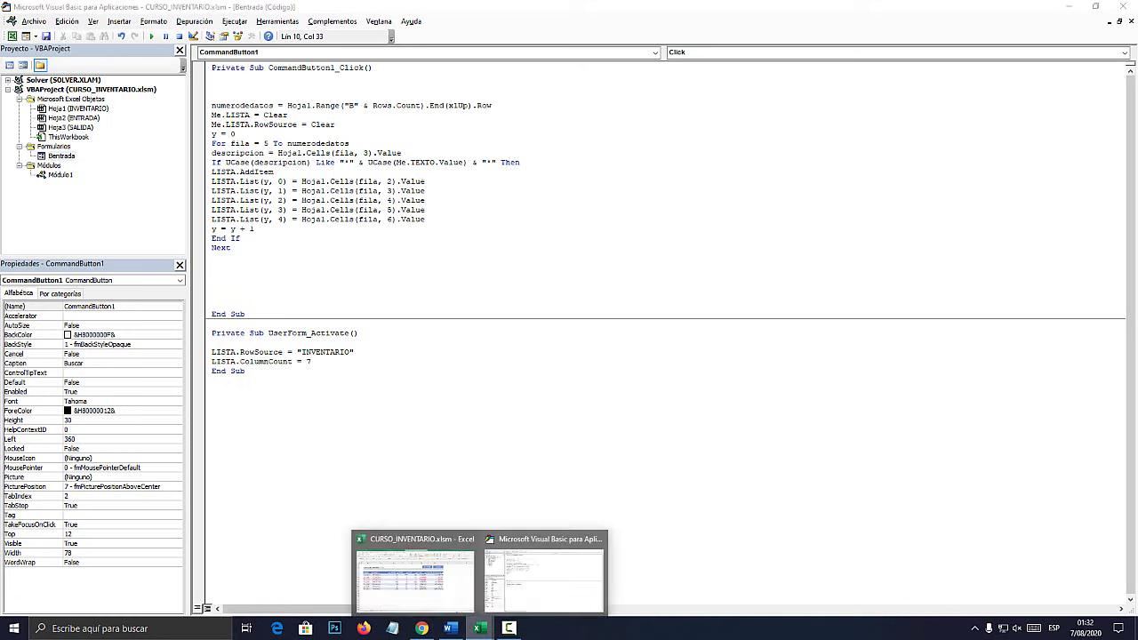
click(414, 550)
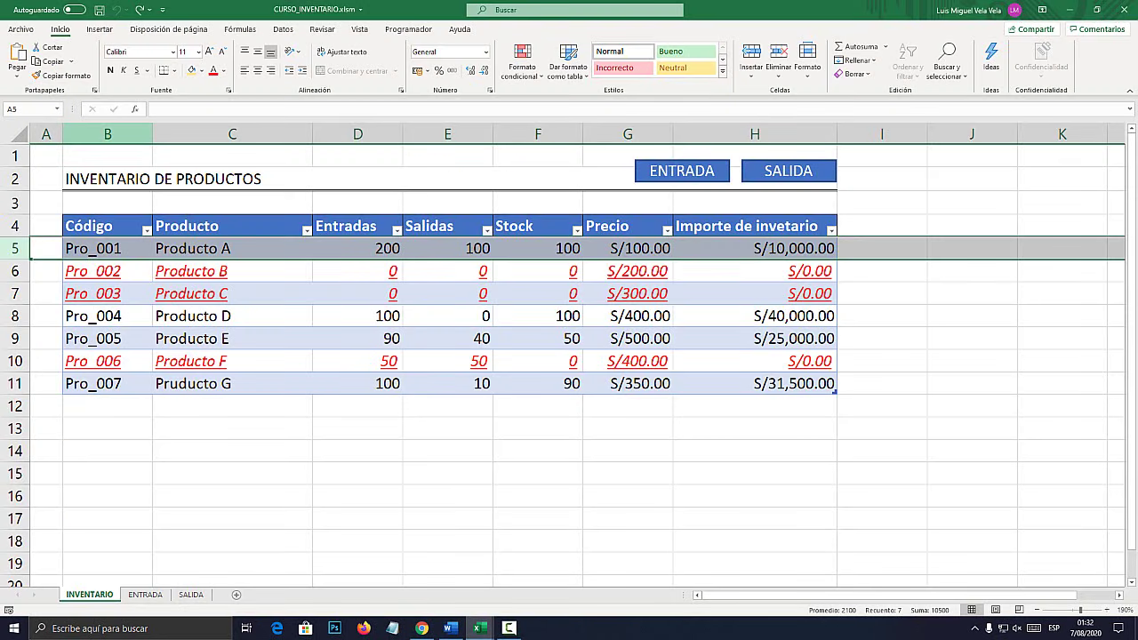
key(ctrl+a)
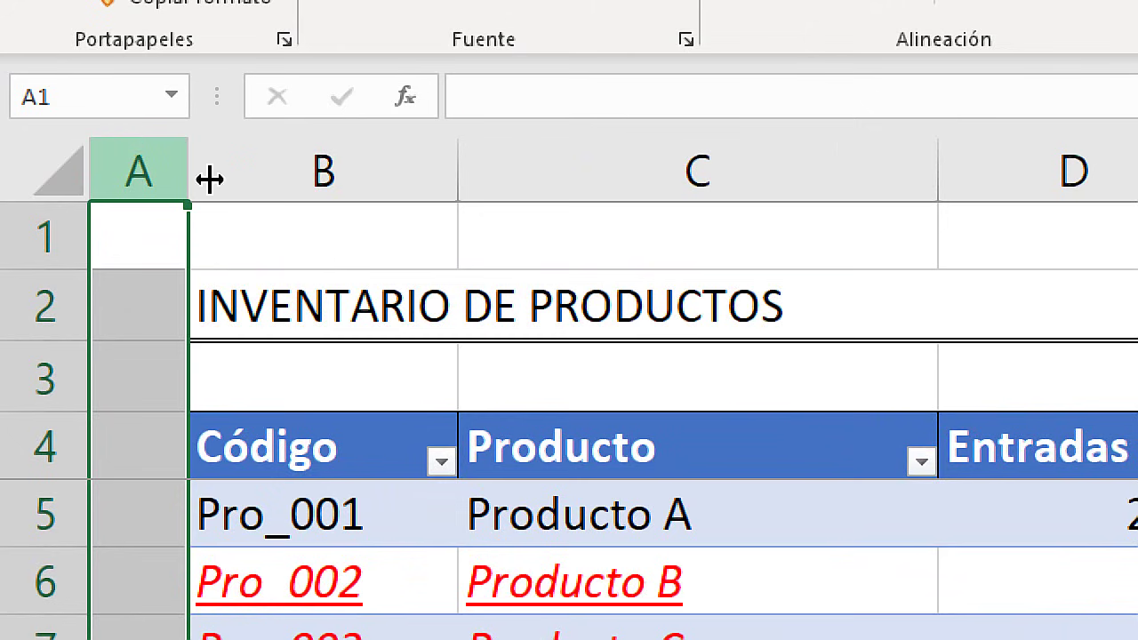
Check that the product names, Producto A onward, sit in column C from row 5
click(310, 178)
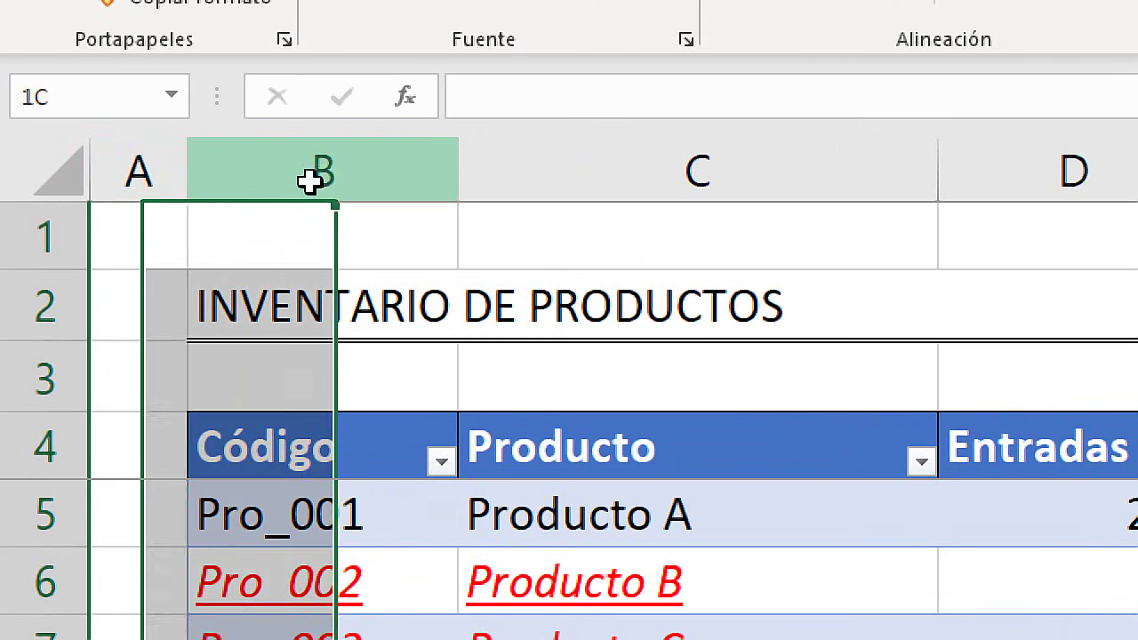
click(602, 193)
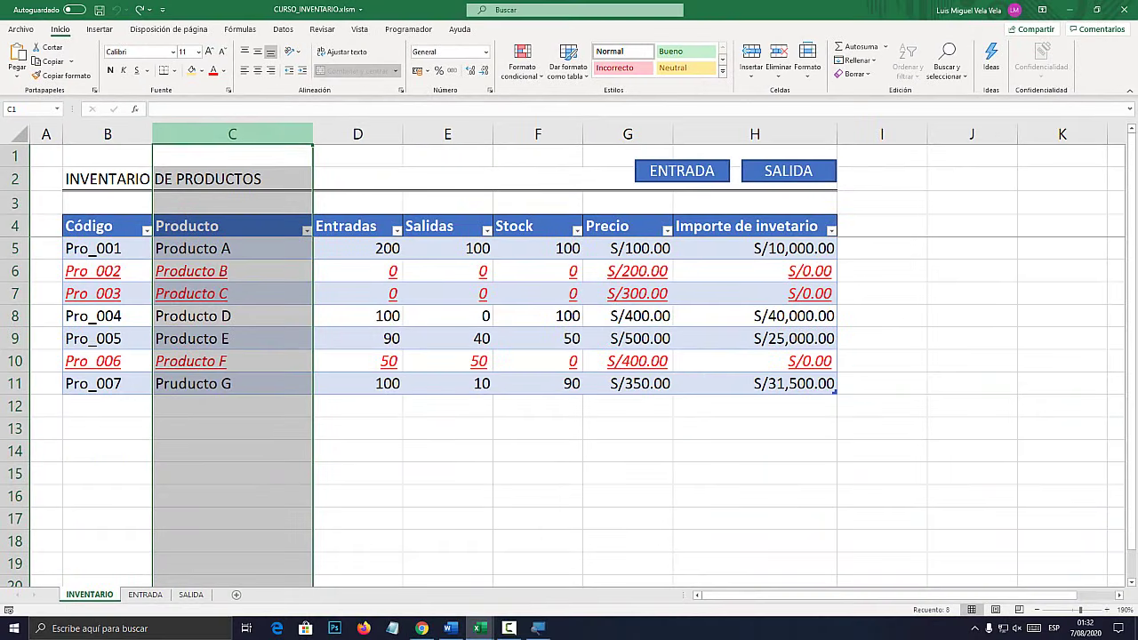
click(232, 248)
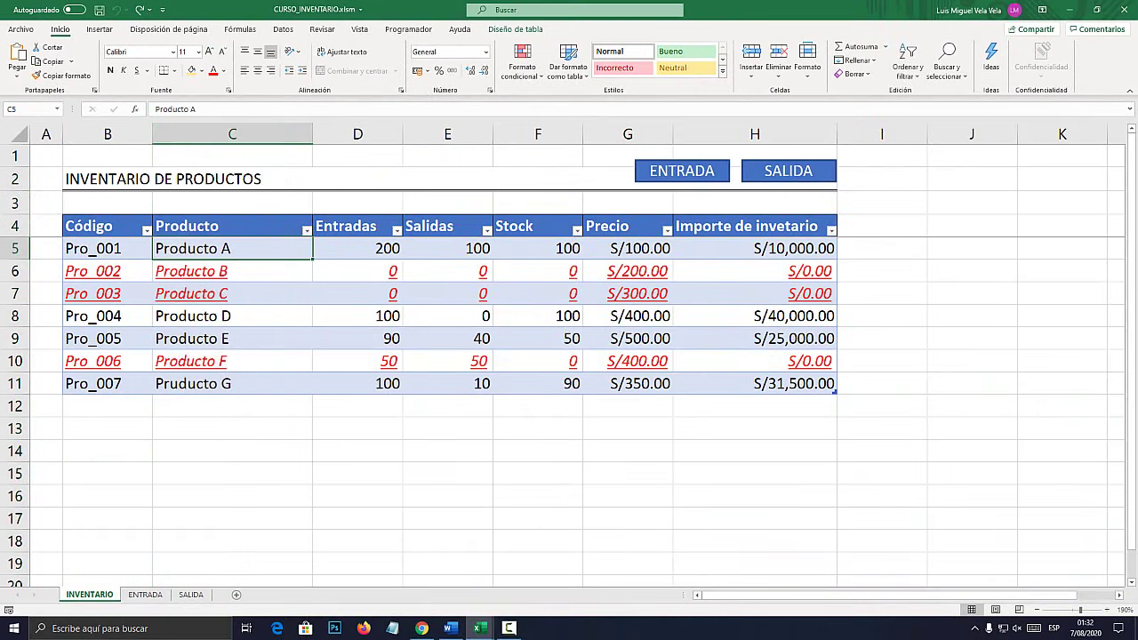
drag(232, 383, 232, 271)
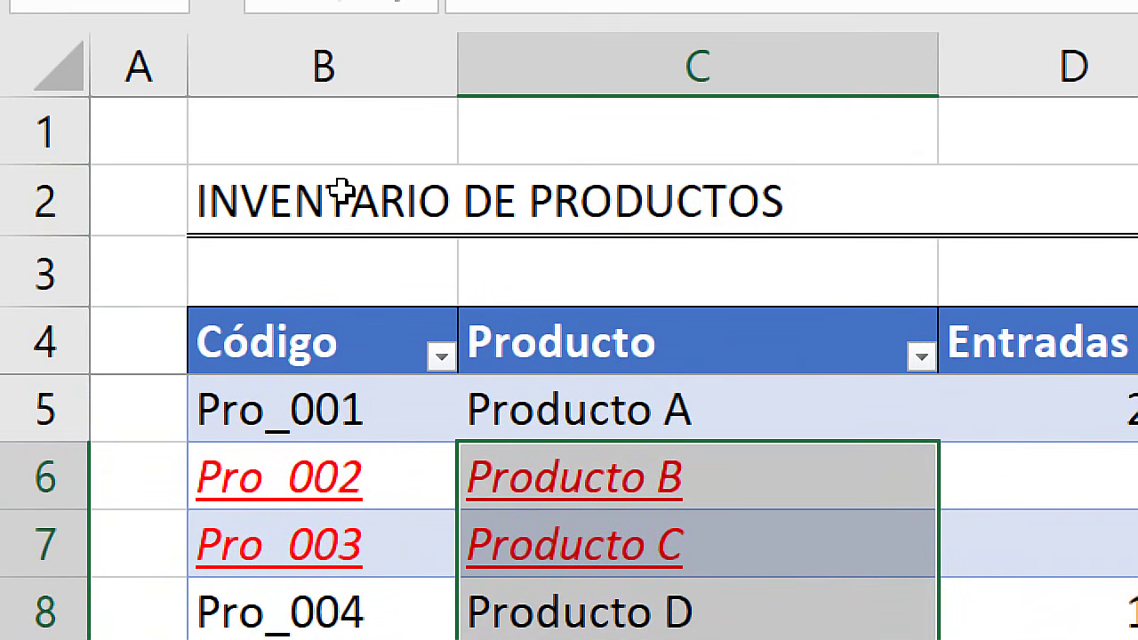
click(114, 136)
click(142, 84)
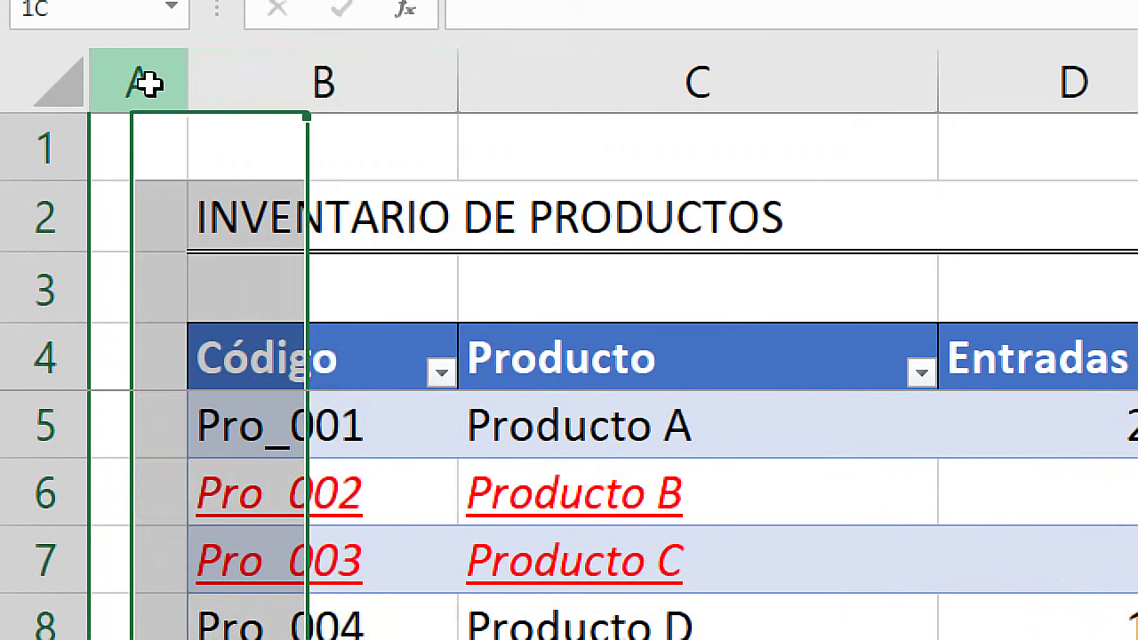
mouse_move(479, 629)
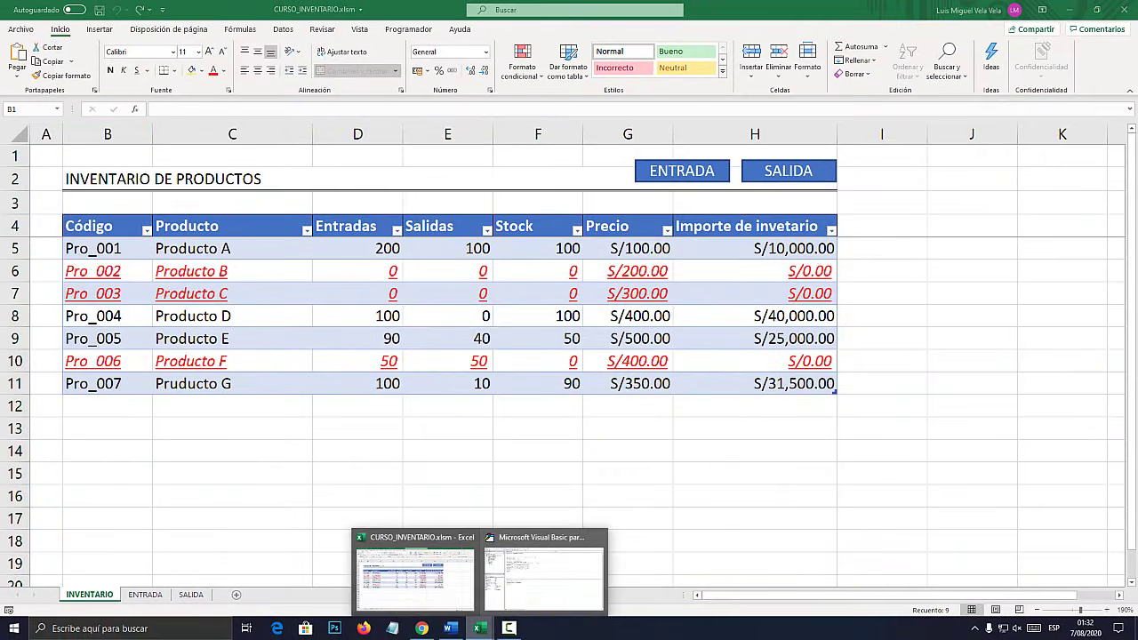
Change the descripcion lookup's column number to 2
click(546, 569)
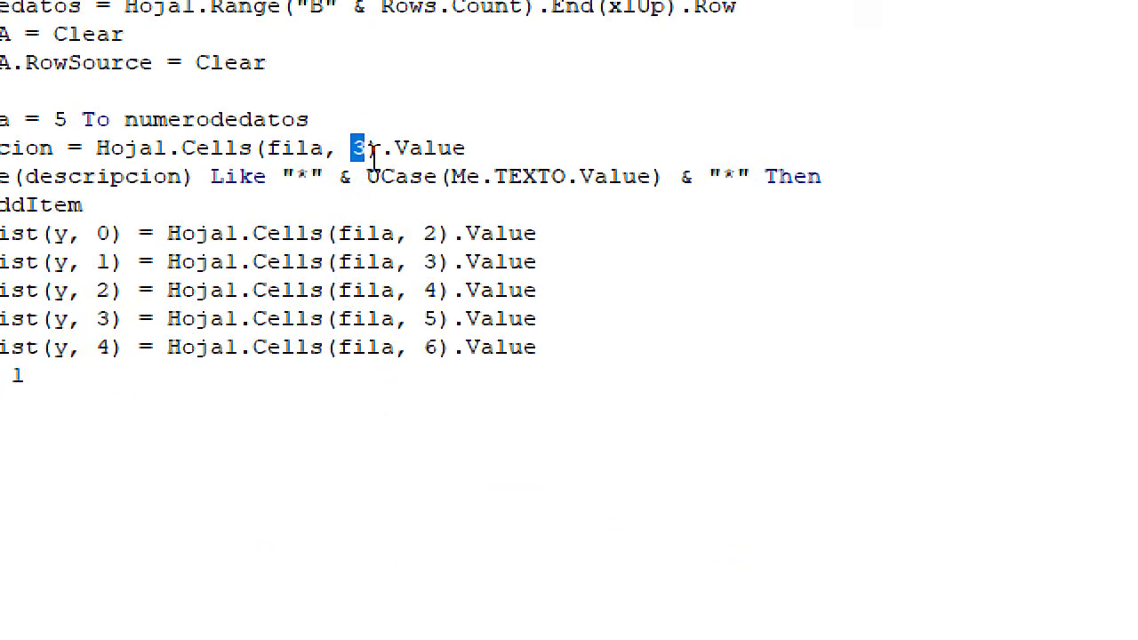
click(361, 153)
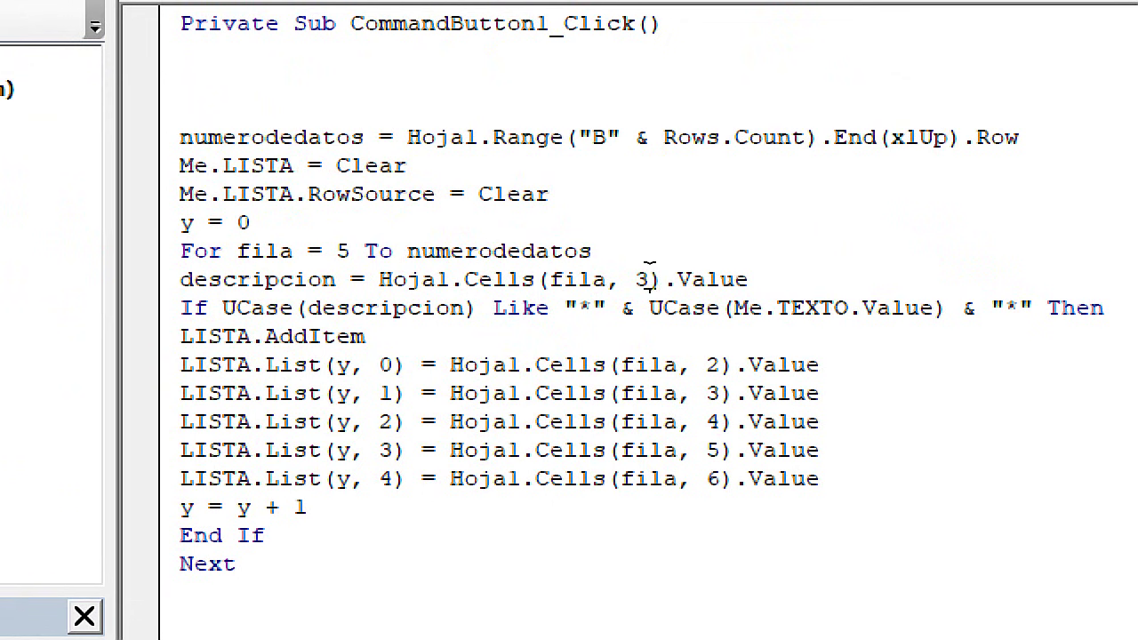
double_click(643, 279)
text(2)
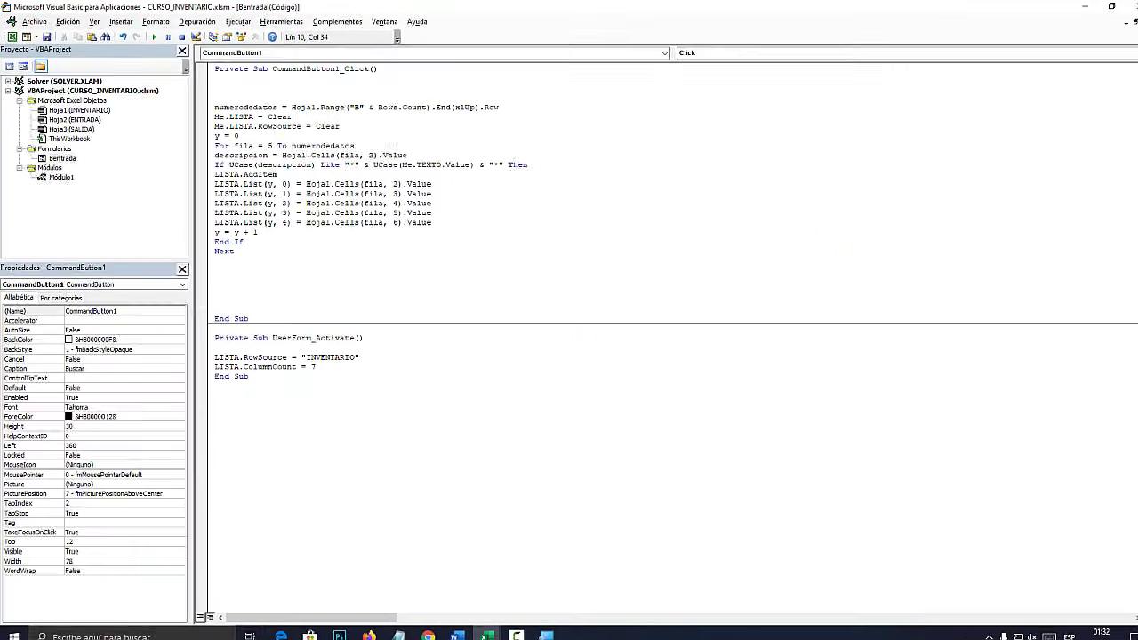
Recount the columns to confirm Producto is column C, and set the lookup back to 3
click(478, 629)
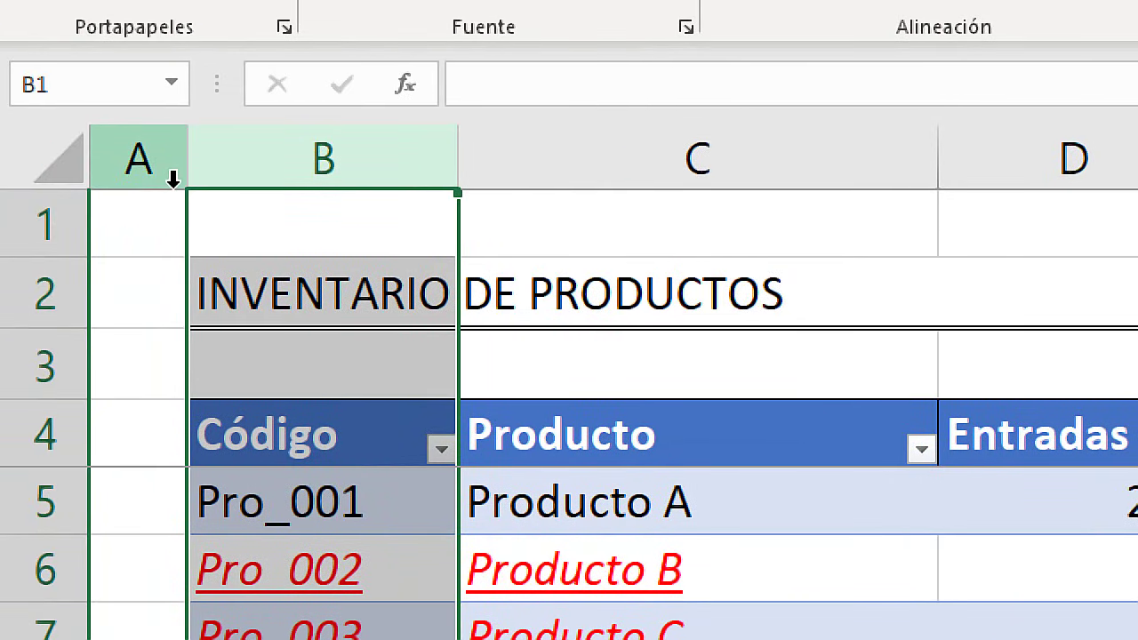
click(553, 158)
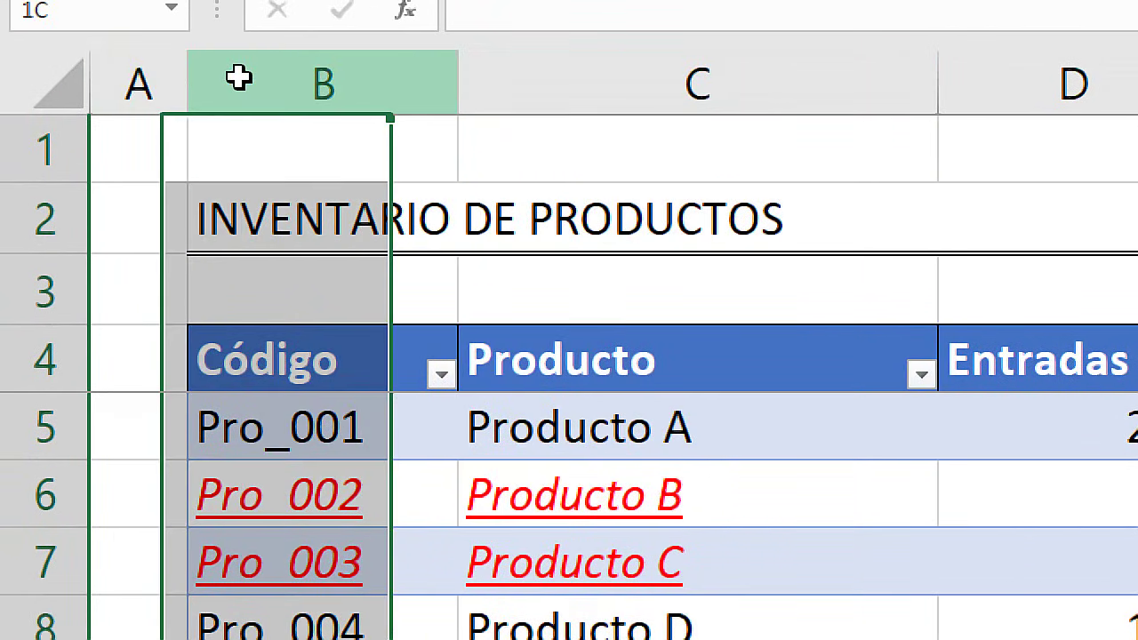
drag(138, 85, 568, 84)
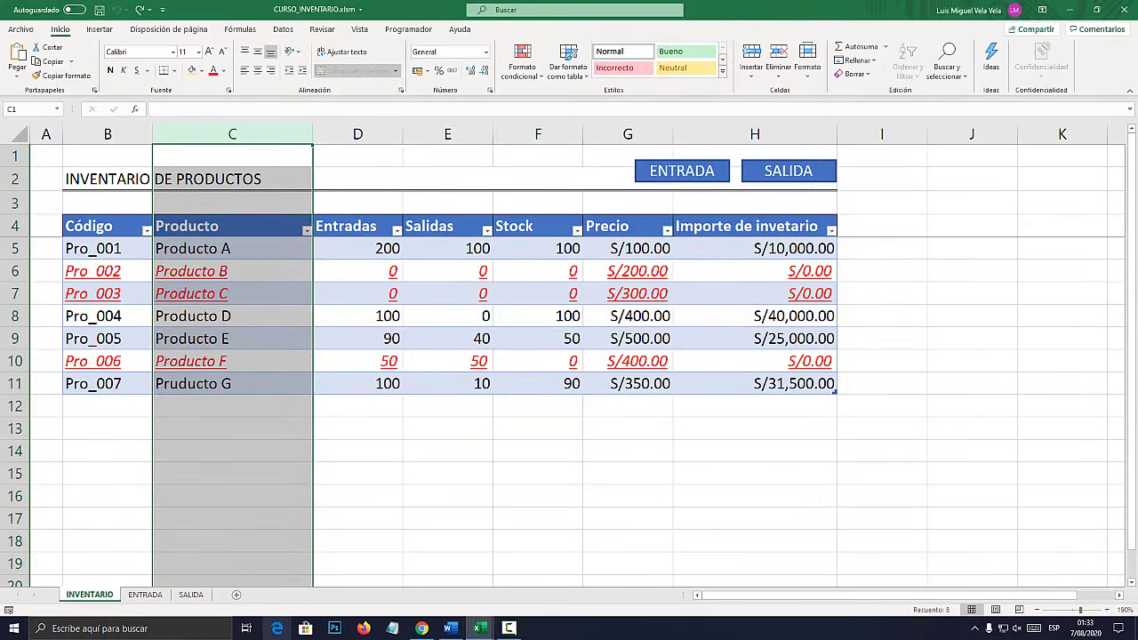
click(546, 582)
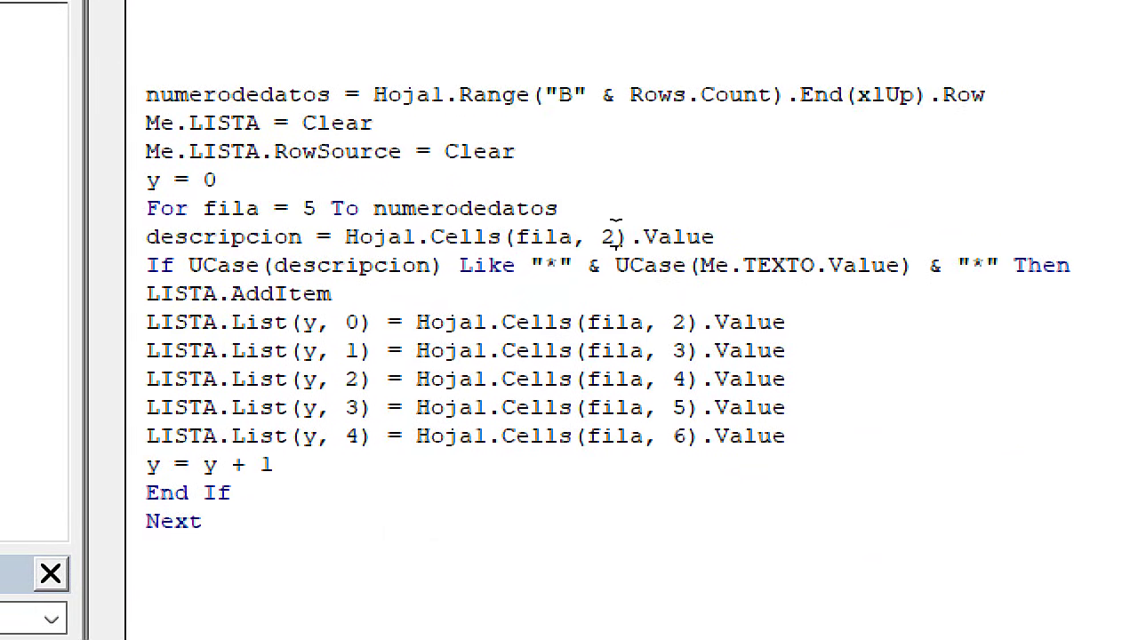
double_click(613, 234)
text(3)
Review the search condition: descripcion Like a wildcard pattern built from TEXTO, and the first list assignment
drag(514, 265, 461, 271)
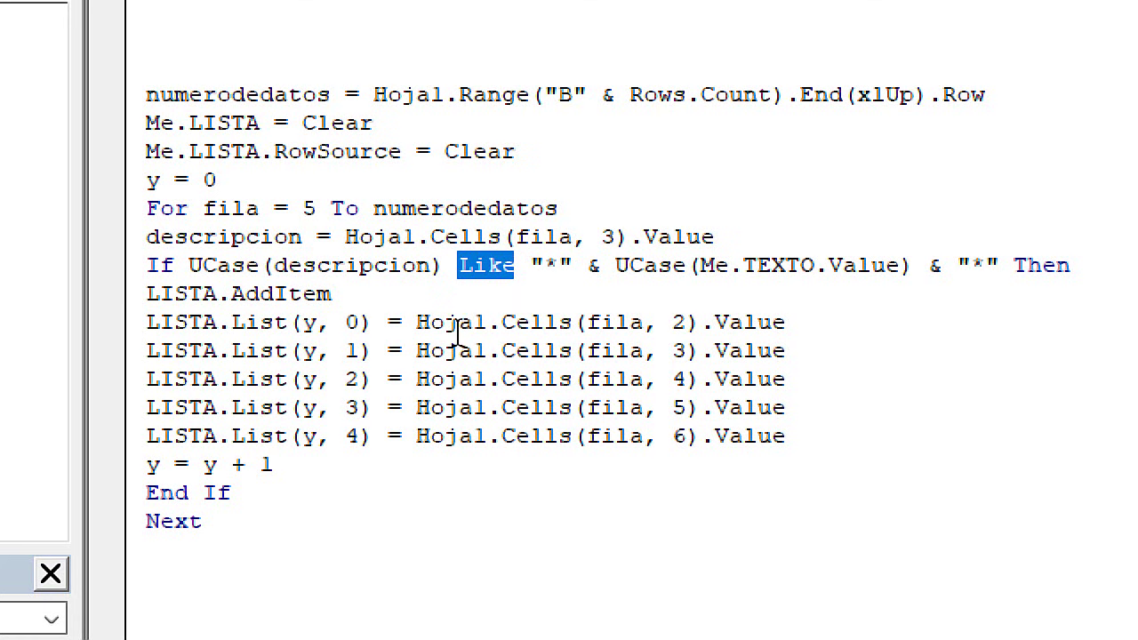
click(365, 265)
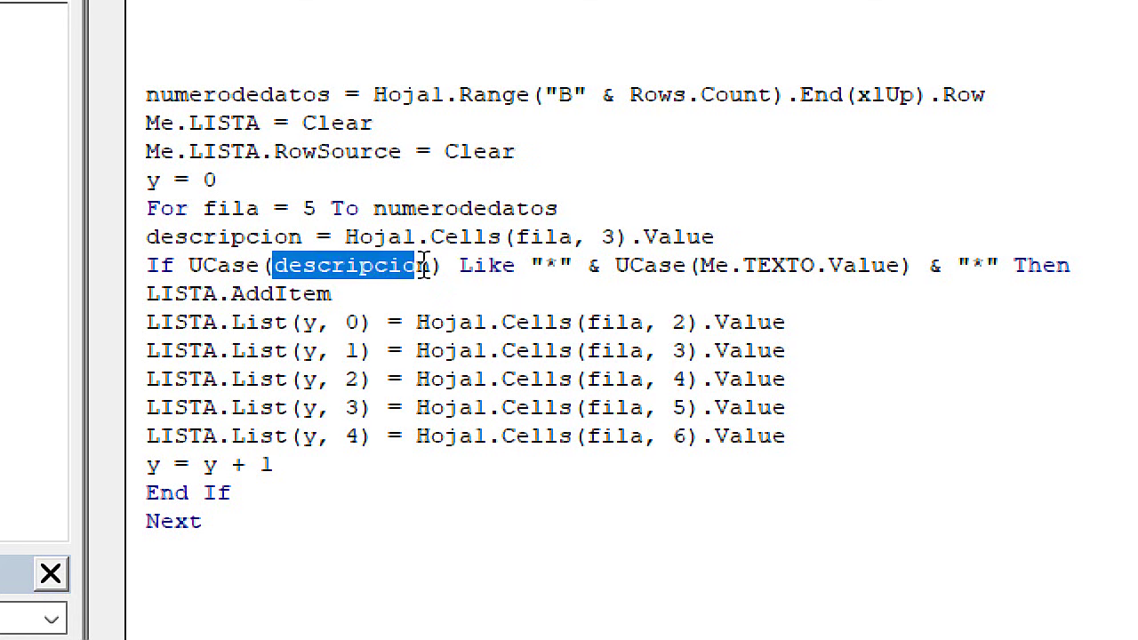
drag(275, 265, 430, 266)
drag(307, 236, 142, 238)
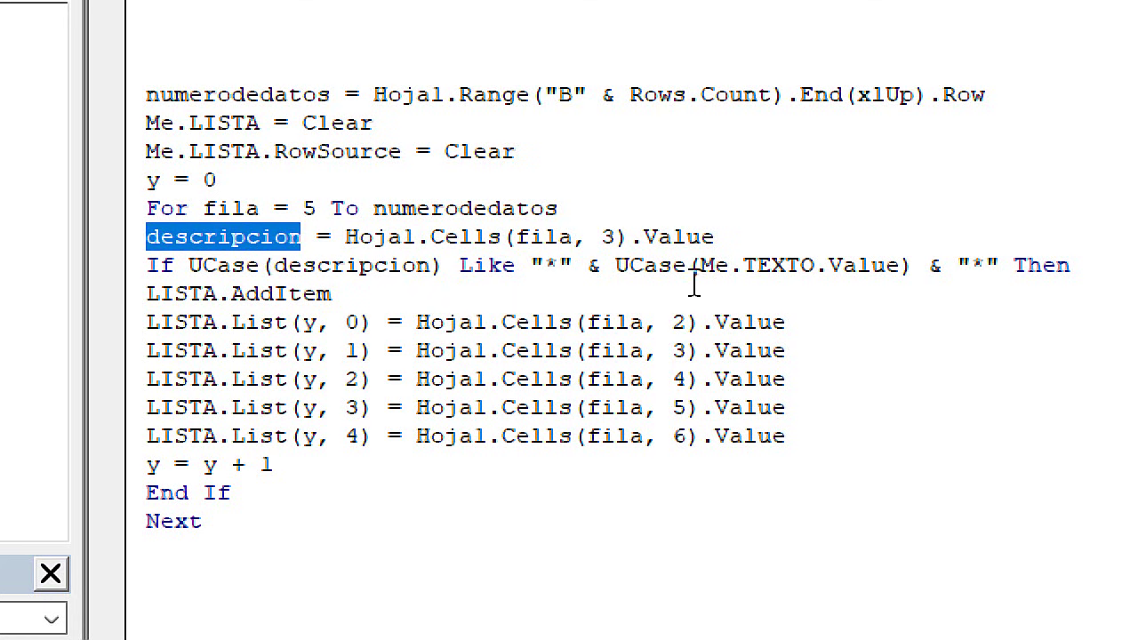
drag(487, 265, 582, 267)
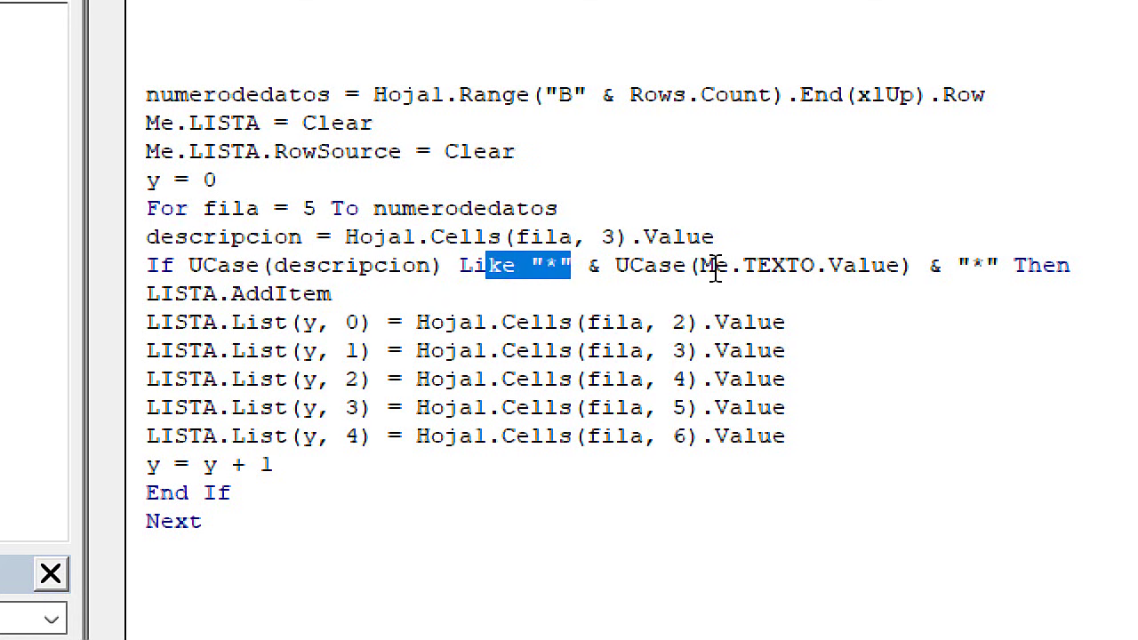
drag(745, 265, 814, 265)
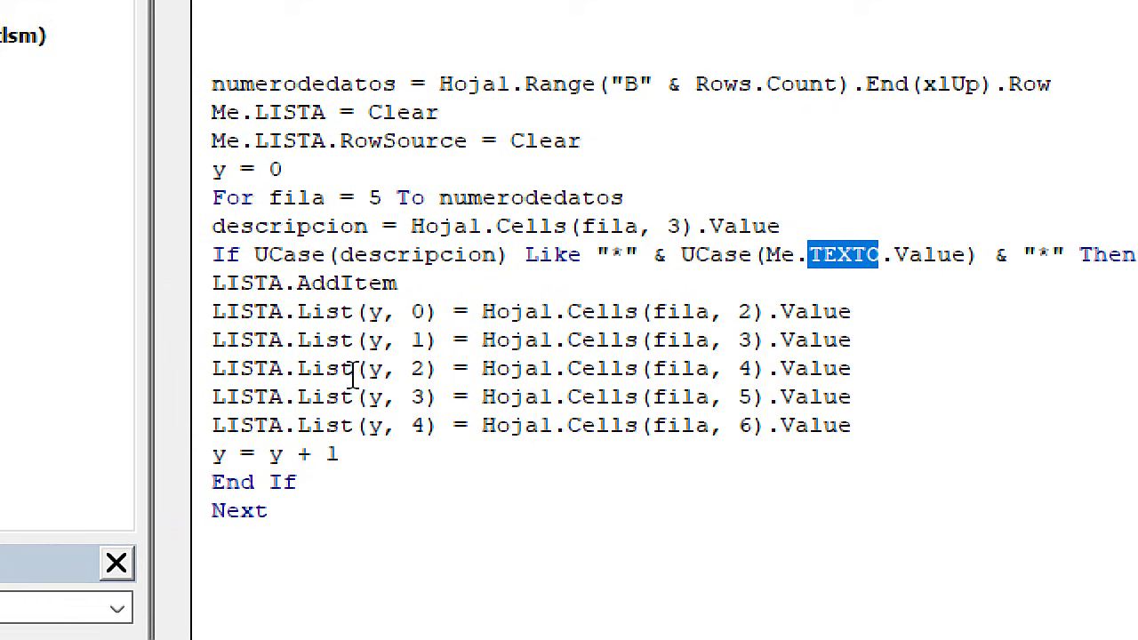
drag(211, 311, 442, 311)
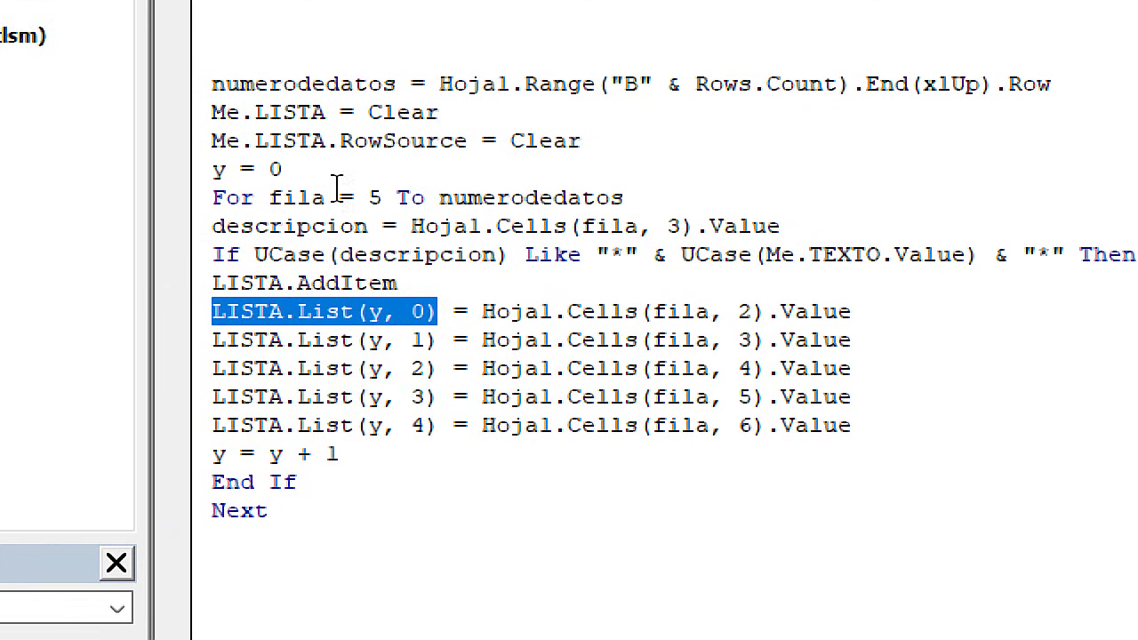
Add a blank line before the For loop starting at row 5 and another before Next
drag(340, 197, 213, 226)
click(213, 197)
key(Return)
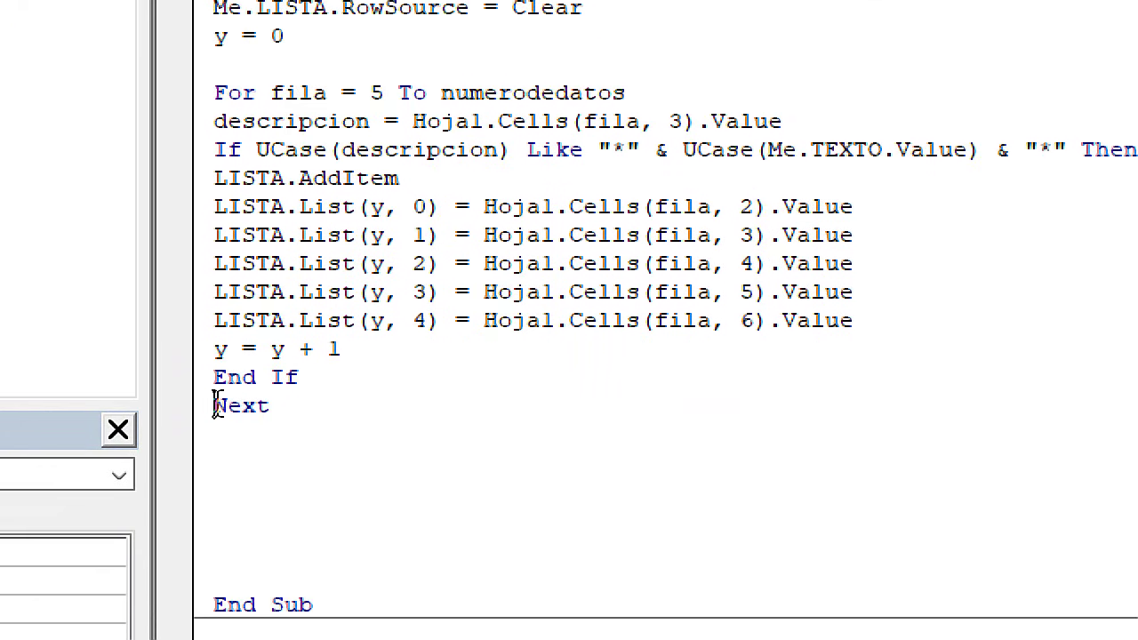
click(214, 405)
key(Return)
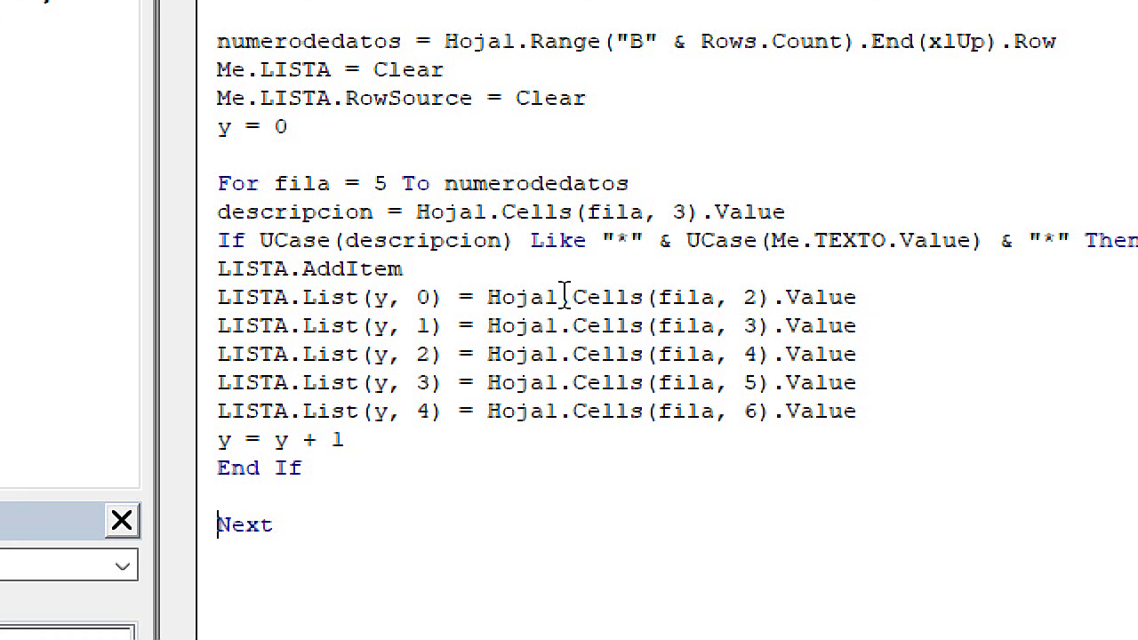
Point out every Hoja1 sheet reference in the row-count, descripcion and list assignment lines
drag(564, 296, 488, 296)
click(558, 332)
drag(559, 325, 498, 325)
drag(556, 298, 508, 302)
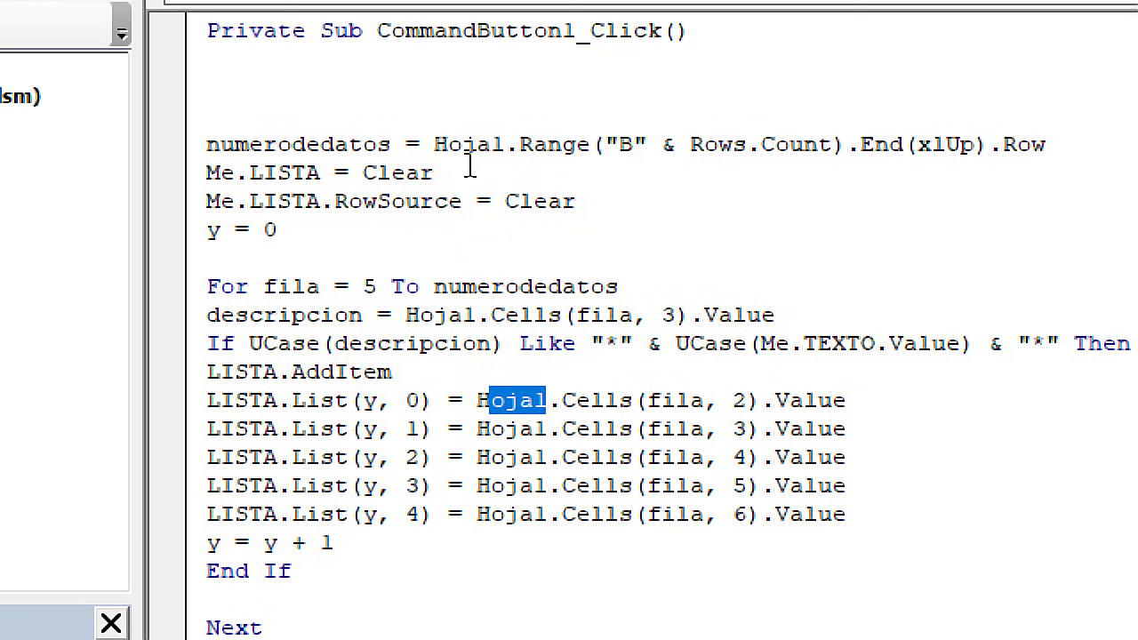
drag(504, 147, 433, 146)
drag(475, 314, 406, 314)
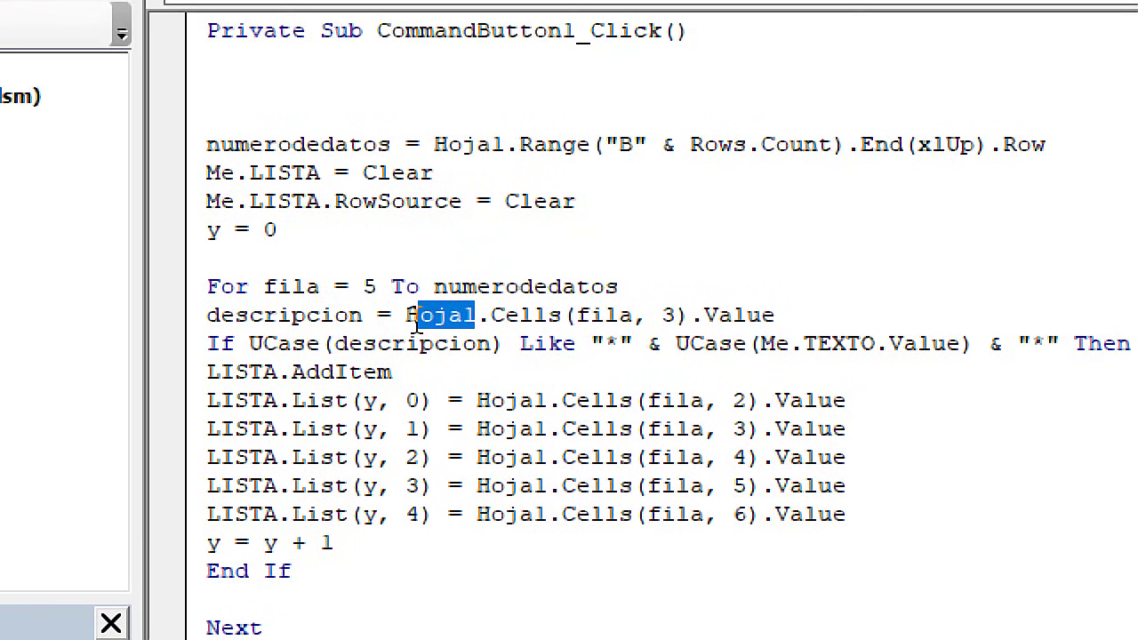
drag(545, 400, 476, 399)
drag(546, 428, 477, 428)
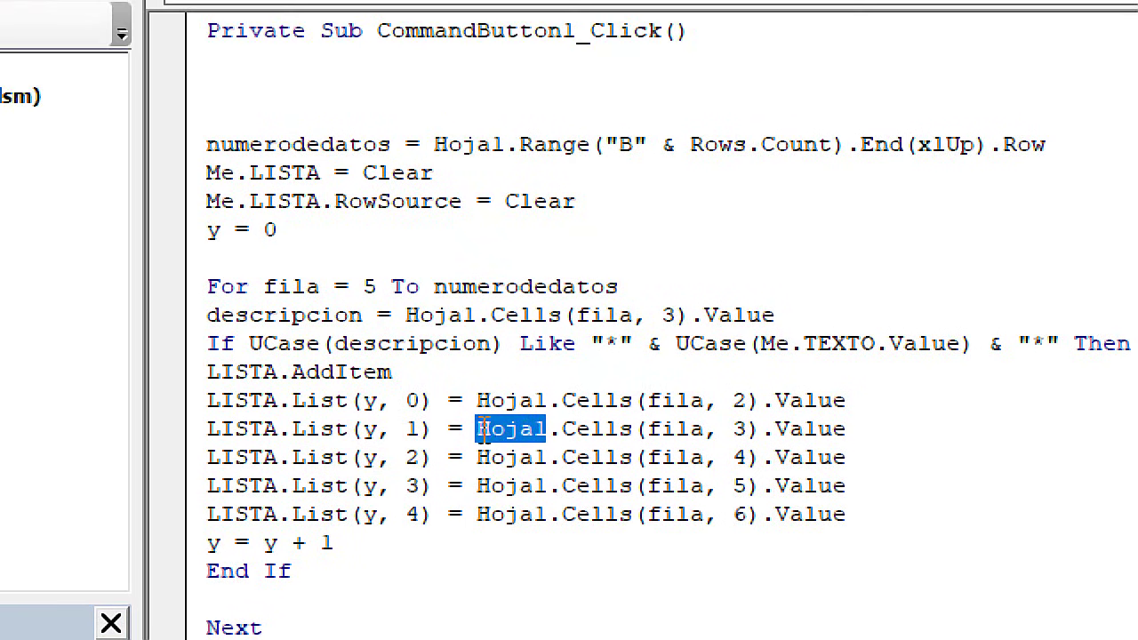
click(544, 457)
drag(547, 485, 489, 485)
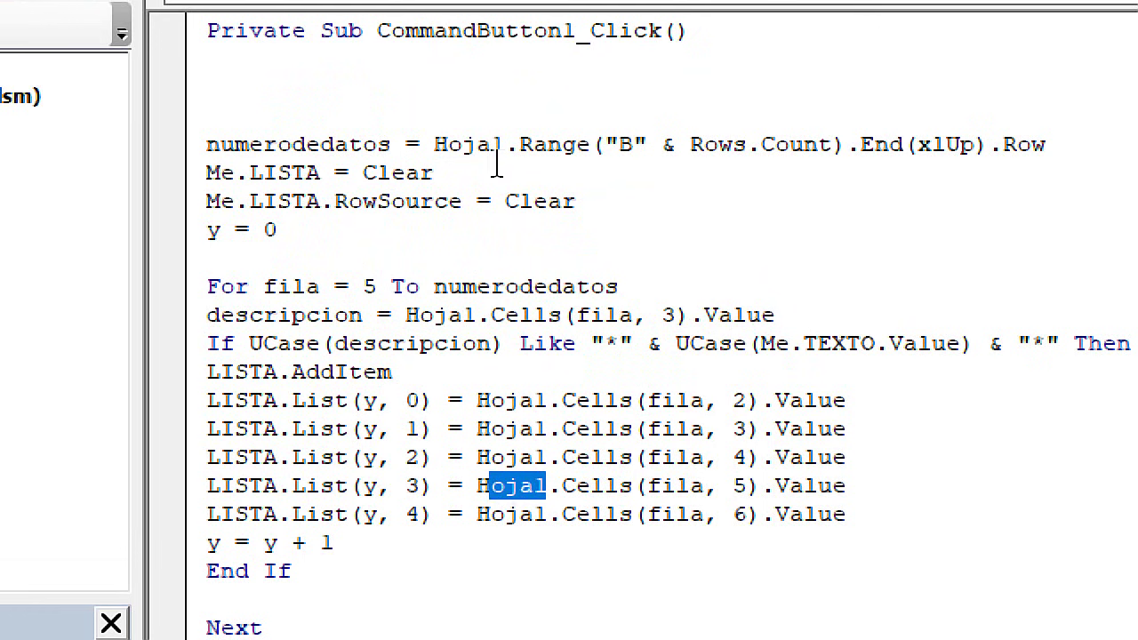
Highlight the digit 1 in Hoja1 and the sheet column numbers being copied
drag(503, 144, 489, 144)
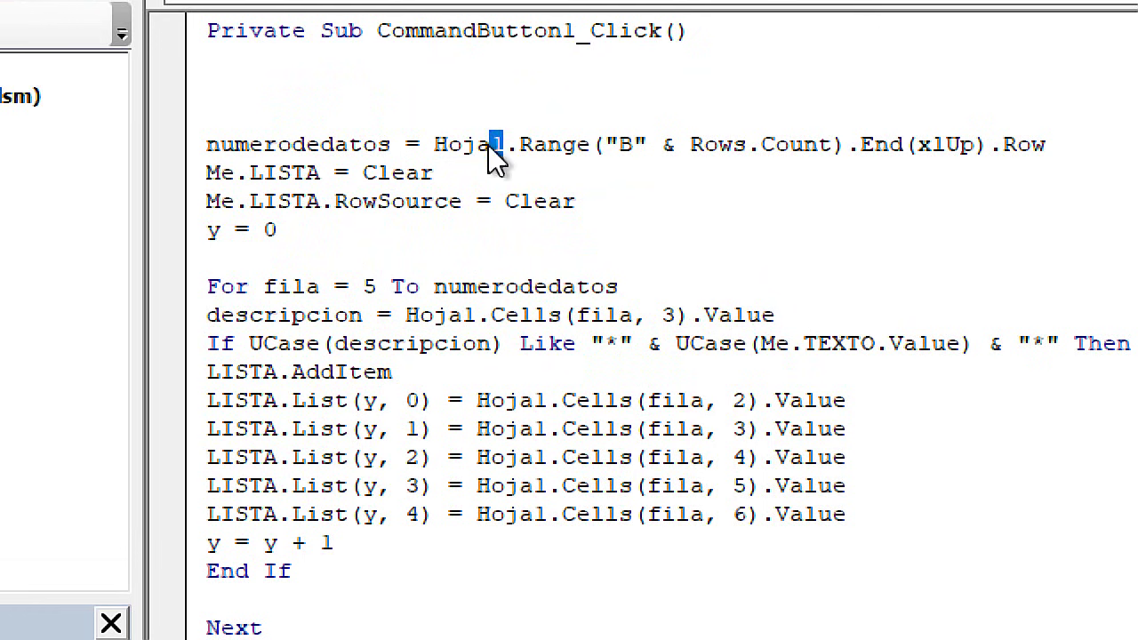
drag(478, 315, 463, 315)
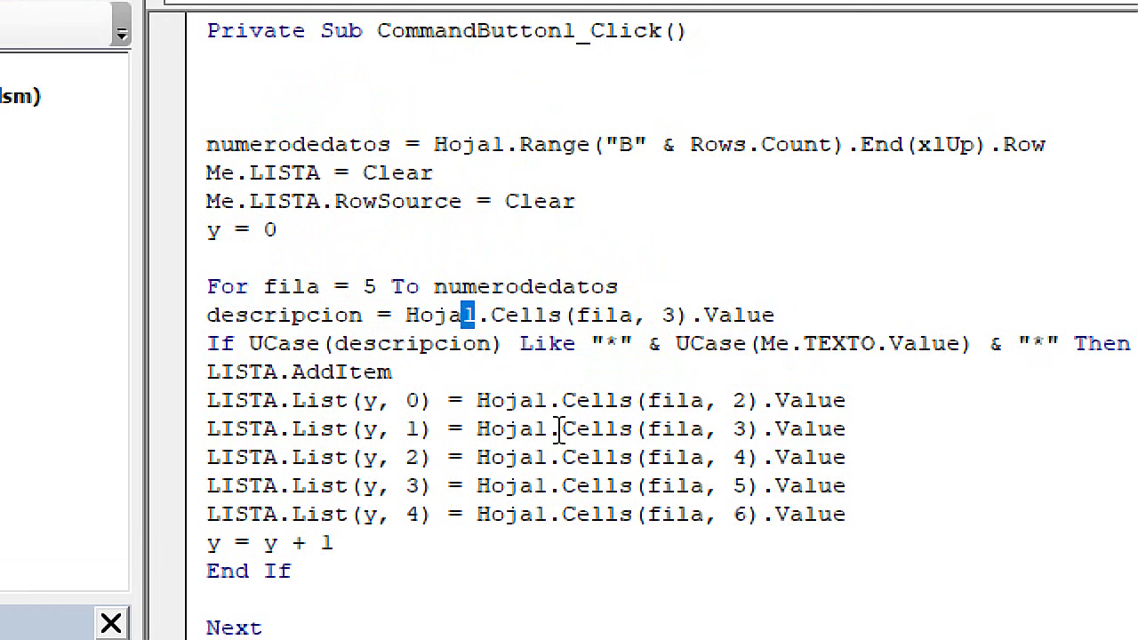
drag(548, 428, 533, 429)
click(630, 514)
mouse_move(745, 400)
mouse_down()
mouse_move(731, 400)
mouse_move(730, 514)
mouse_up()
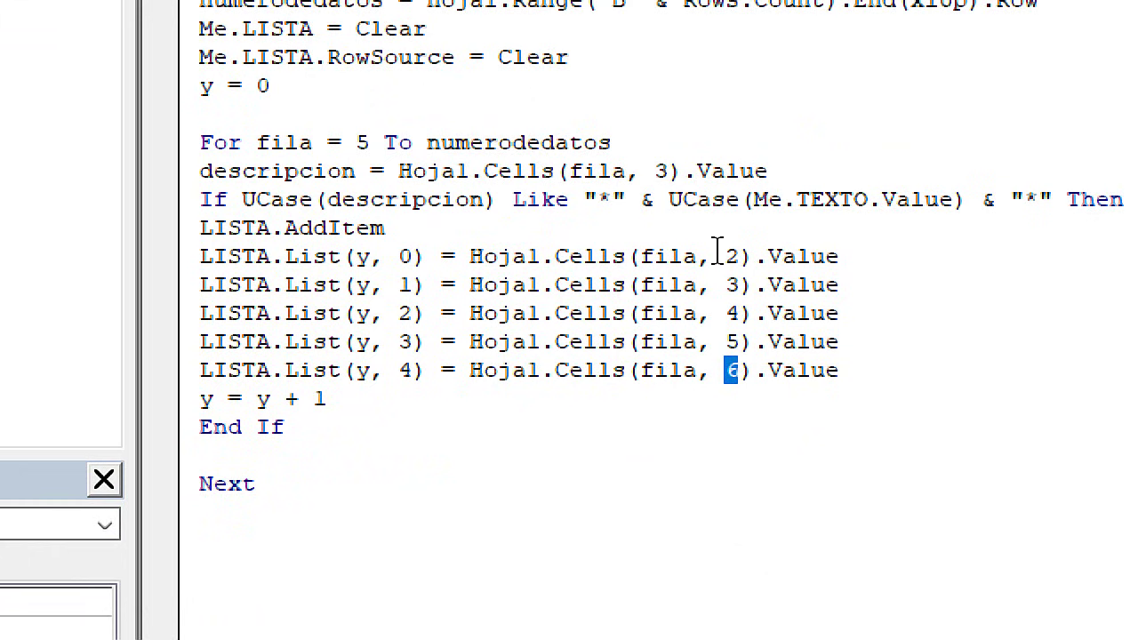
Walk through each list column assignment, the ColumnCount of 7, and the whole search routine
drag(838, 256, 200, 256)
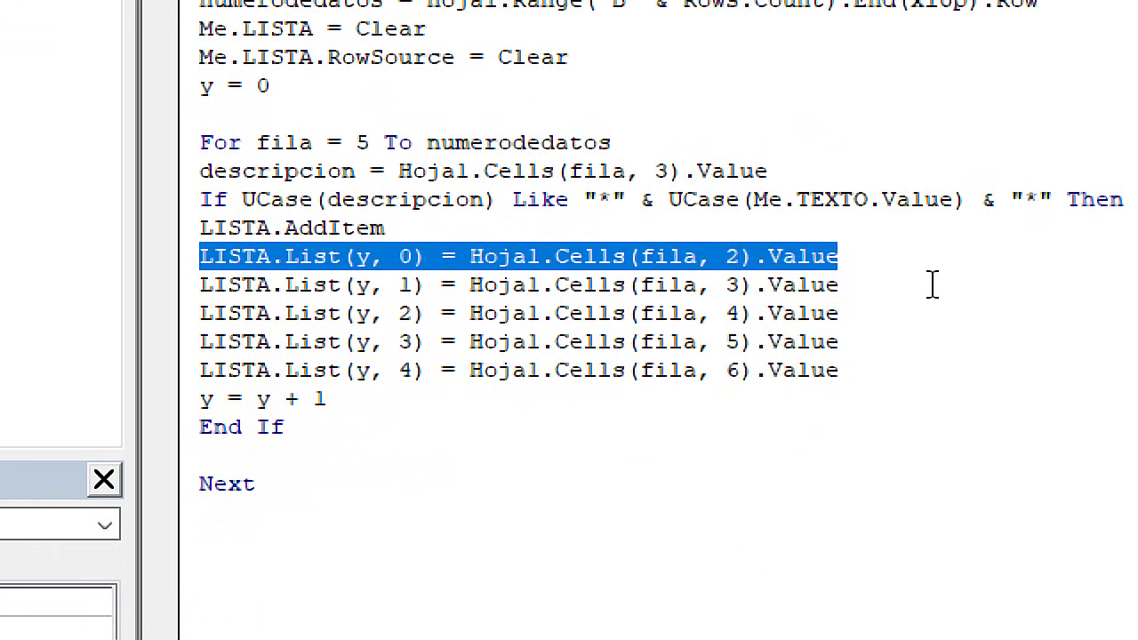
drag(838, 285, 205, 282)
drag(983, 323, 222, 326)
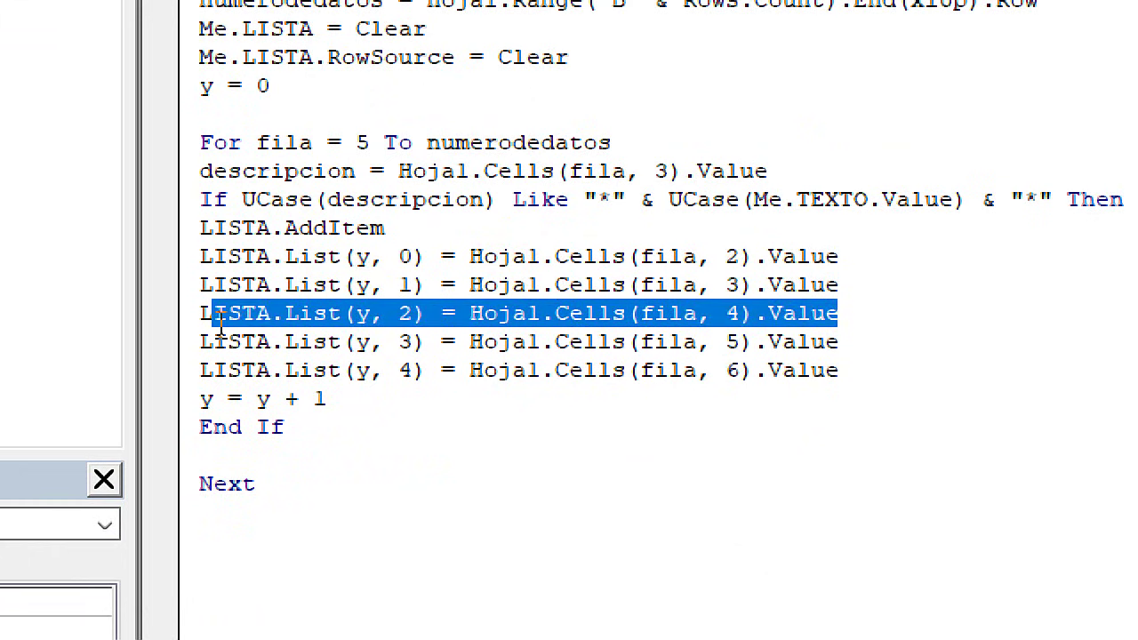
drag(901, 336, 201, 341)
drag(849, 370, 201, 384)
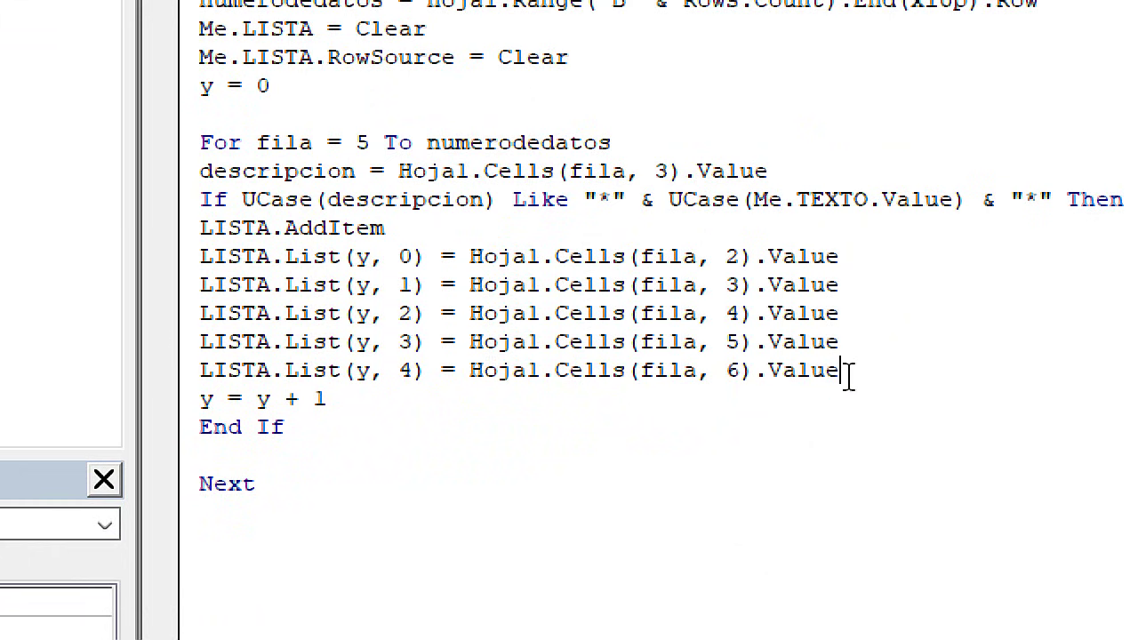
scroll(272, 596, down, 4)
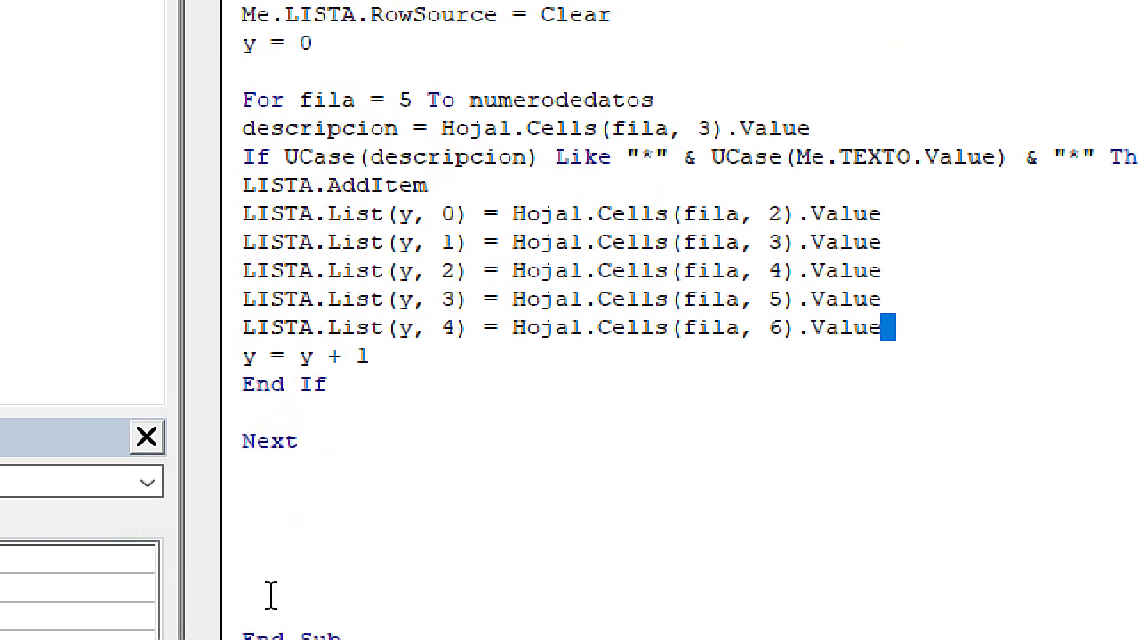
scroll(287, 567, down, 5)
drag(523, 317, 507, 325)
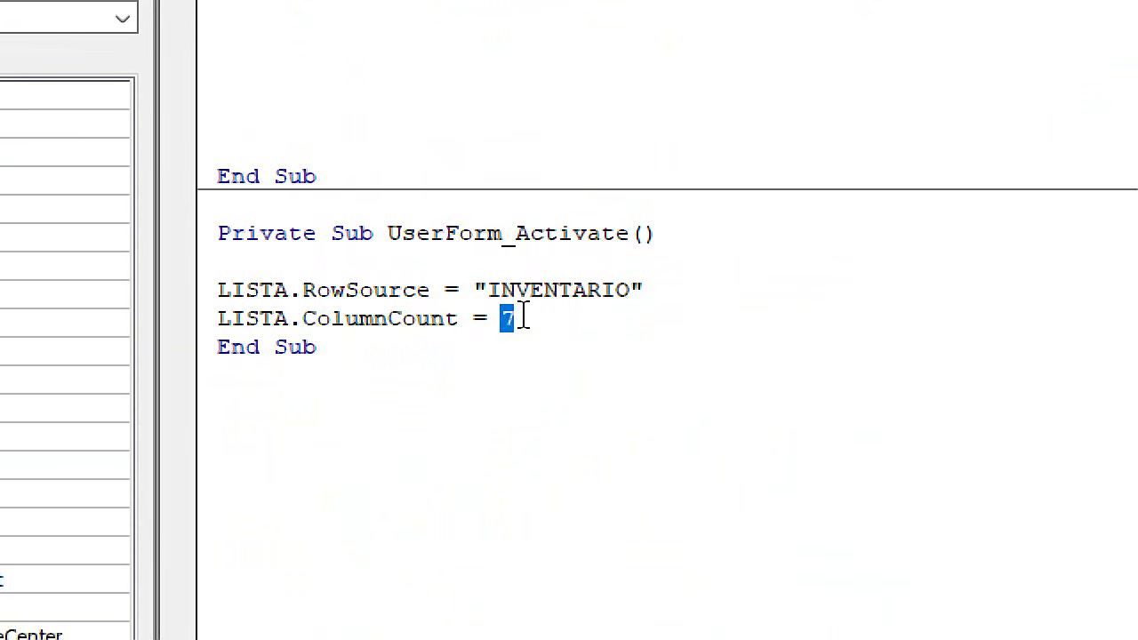
drag(214, 293, 211, 105)
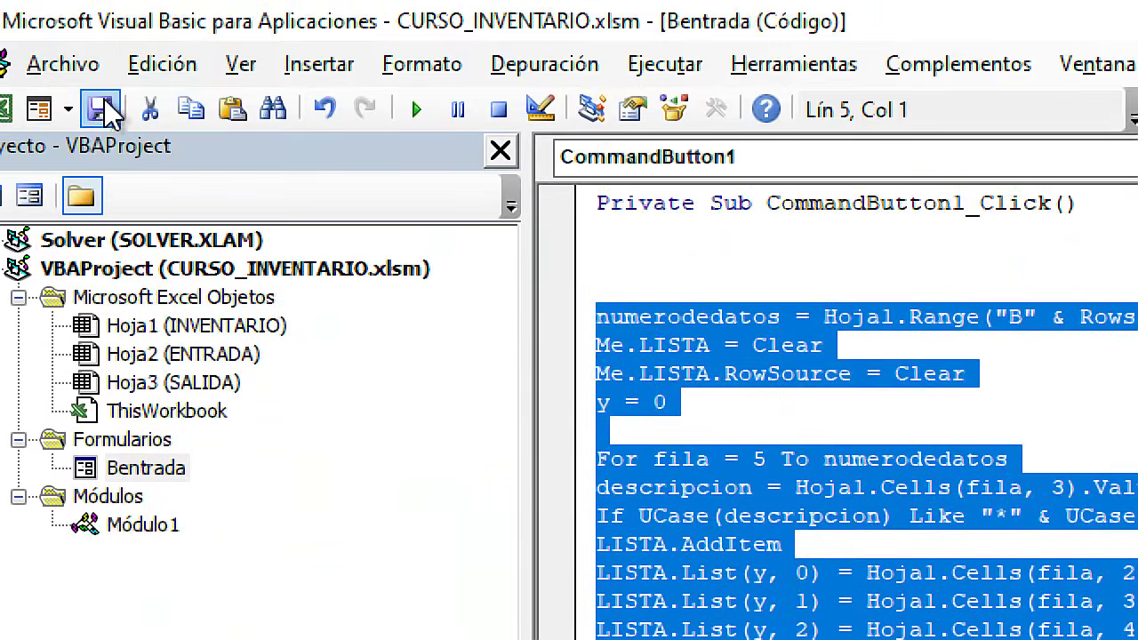
Save the code and return to the ENTRADA sheet in Excel
click(45, 36)
key(alt+F11)
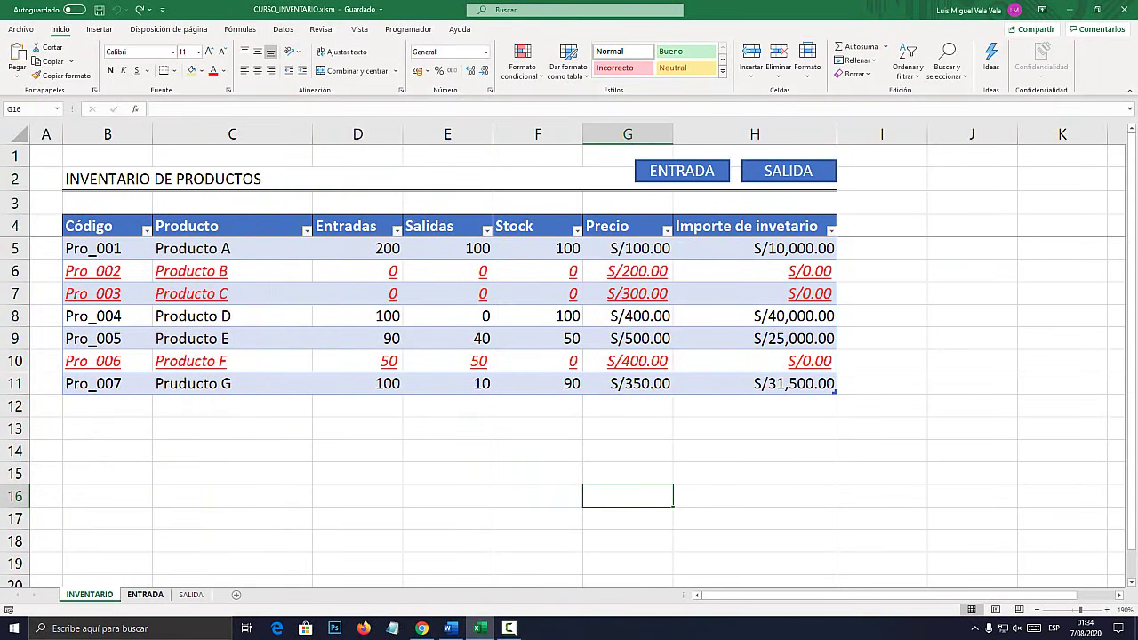
key(ctrl+Page_Down)
Run Buscar in the Búsqueda para entradas form, pick Pro_001 Producto A, and close the form
click(701, 233)
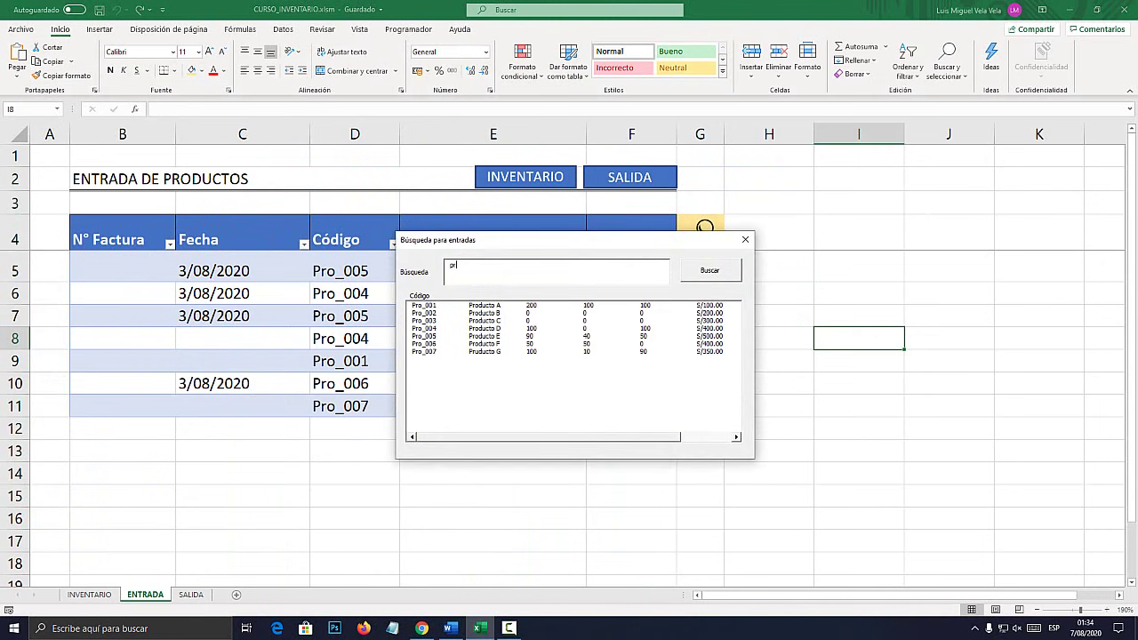
click(709, 270)
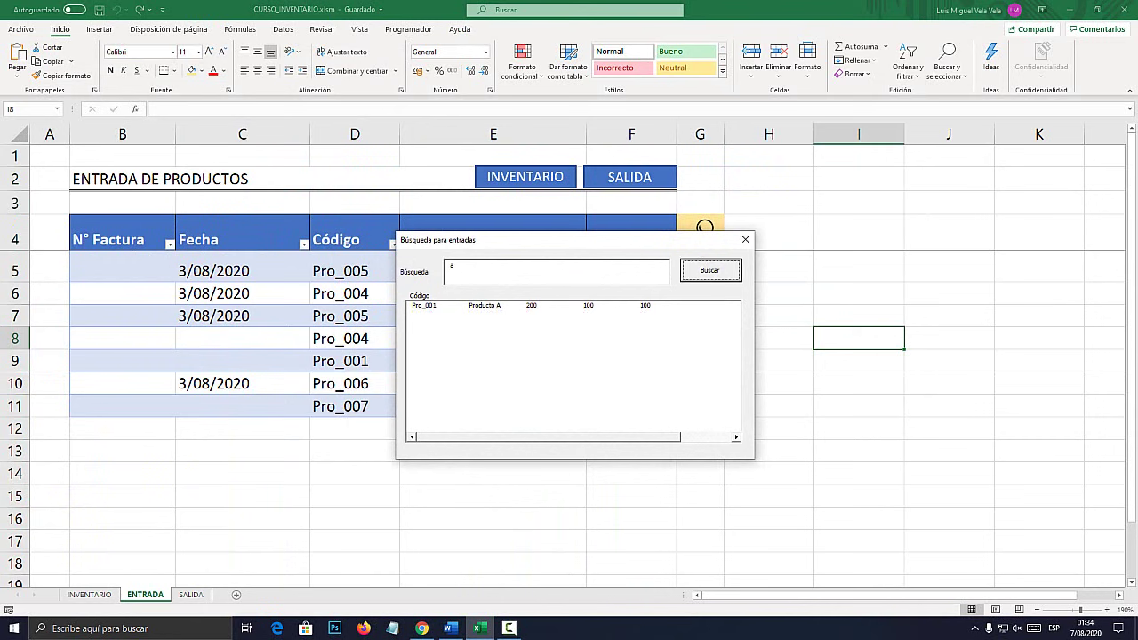
click(424, 305)
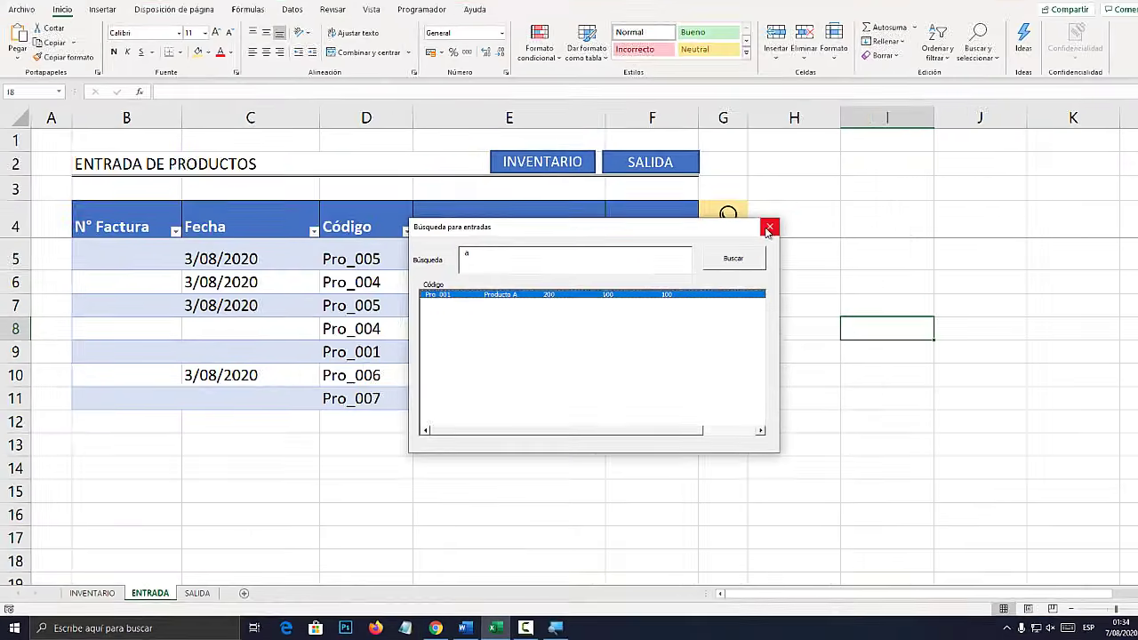
click(1070, 92)
click(541, 272)
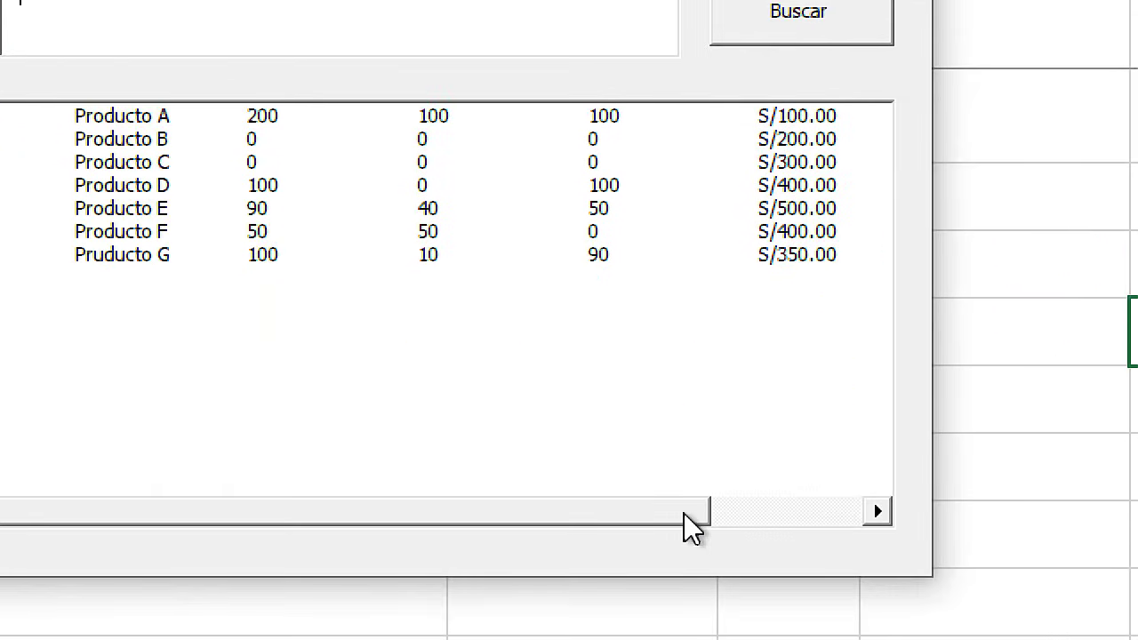
drag(691, 522, 858, 511)
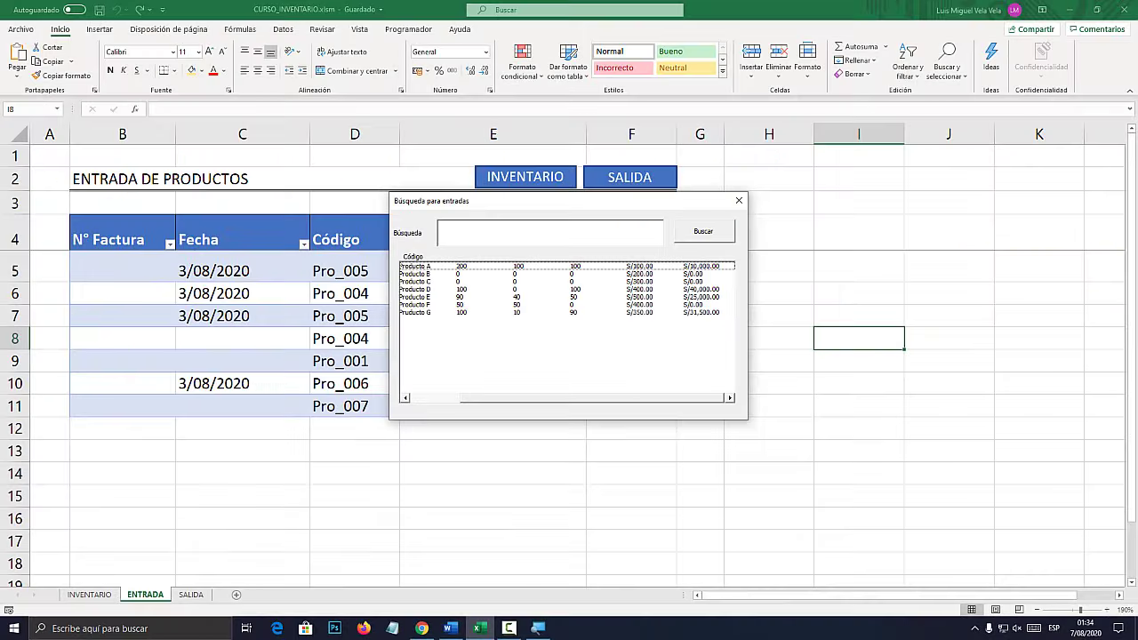
click(703, 231)
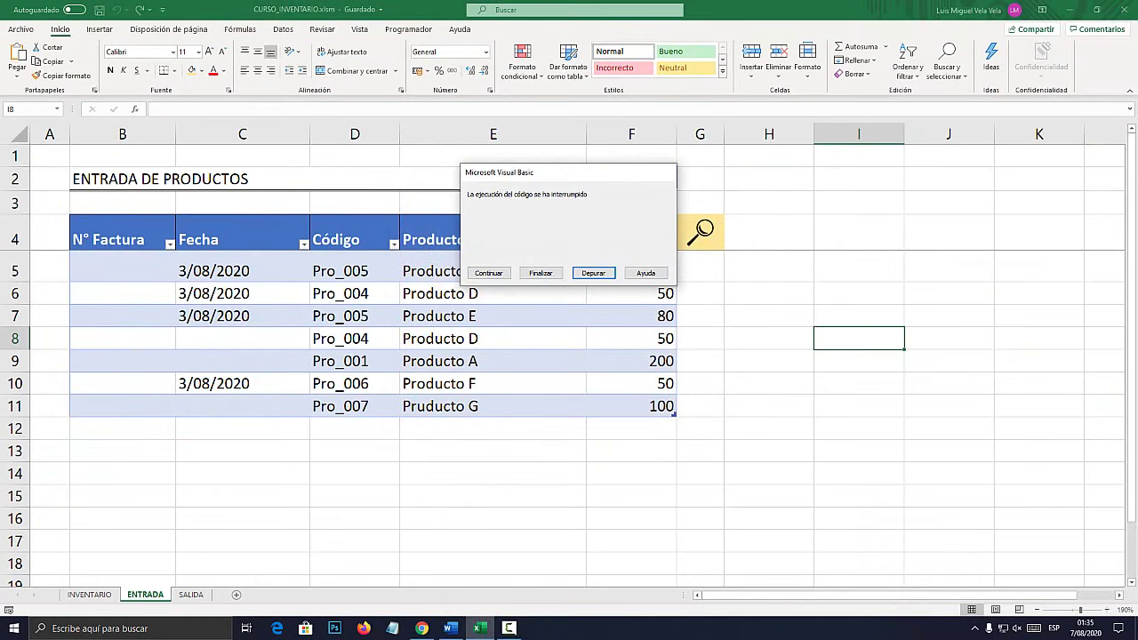
Stop the interrupted code and open Bentrada's CommandButton1_Click routine in the editor
click(542, 273)
right_click(147, 594)
click(196, 501)
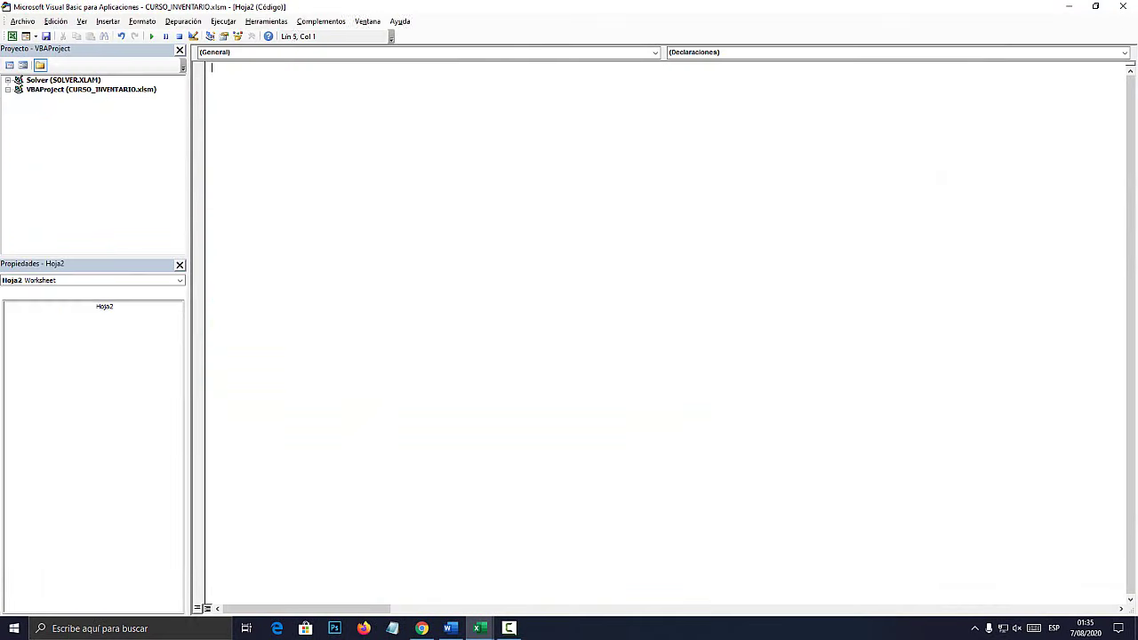
double_click(60, 156)
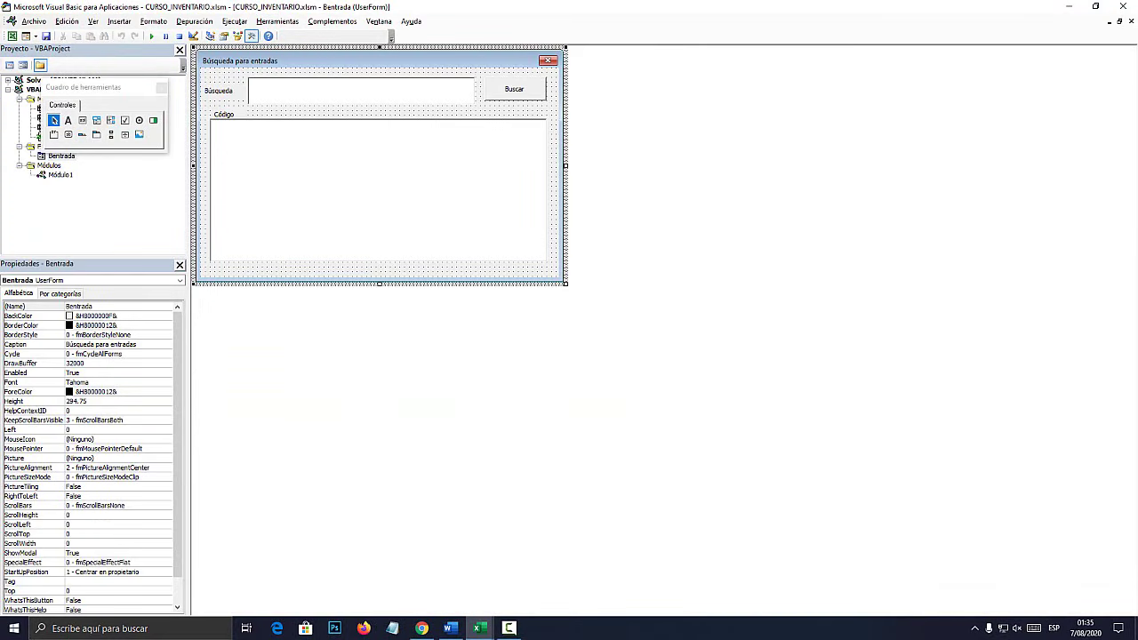
double_click(514, 89)
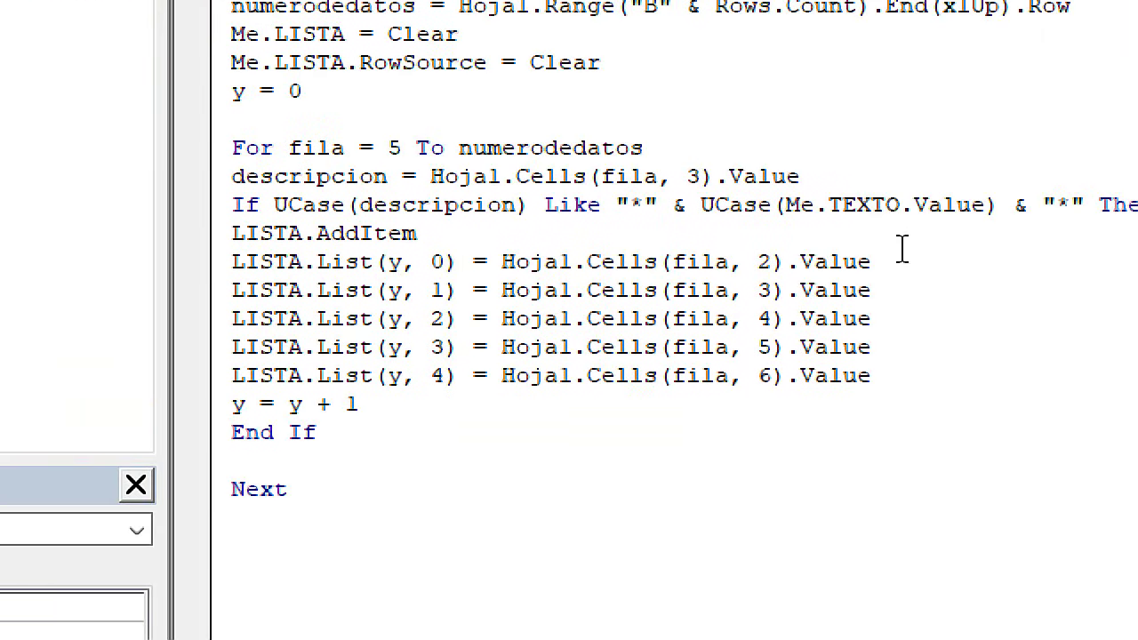
Review the existing LISTA.List lines for columns 0 through 4
drag(902, 258, 246, 261)
drag(876, 290, 216, 288)
drag(868, 318, 245, 318)
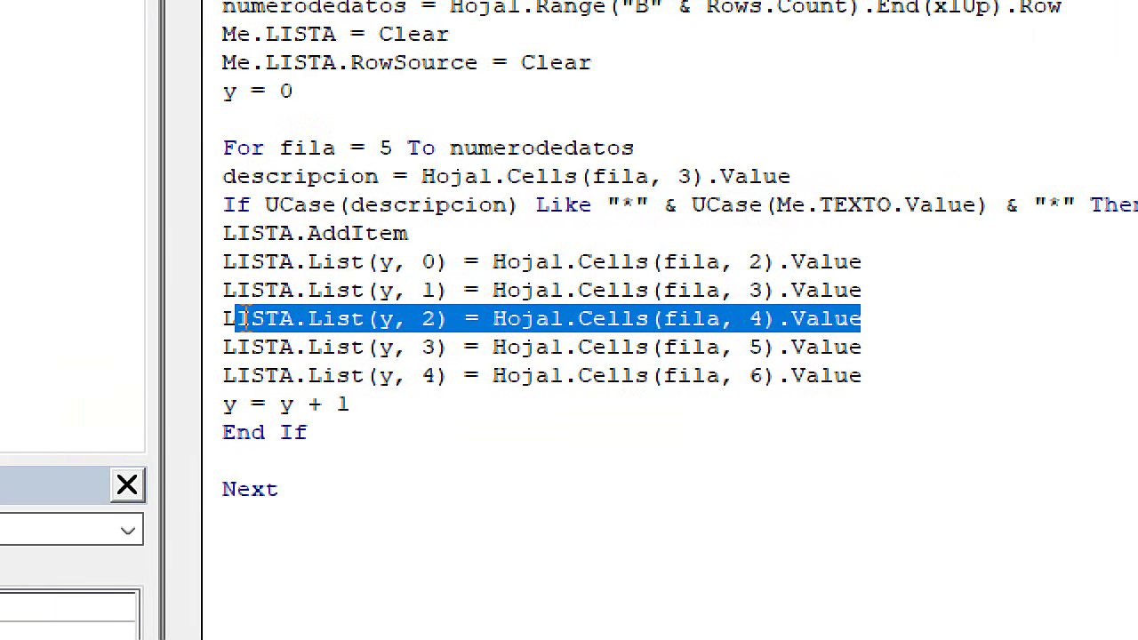
drag(886, 346, 203, 348)
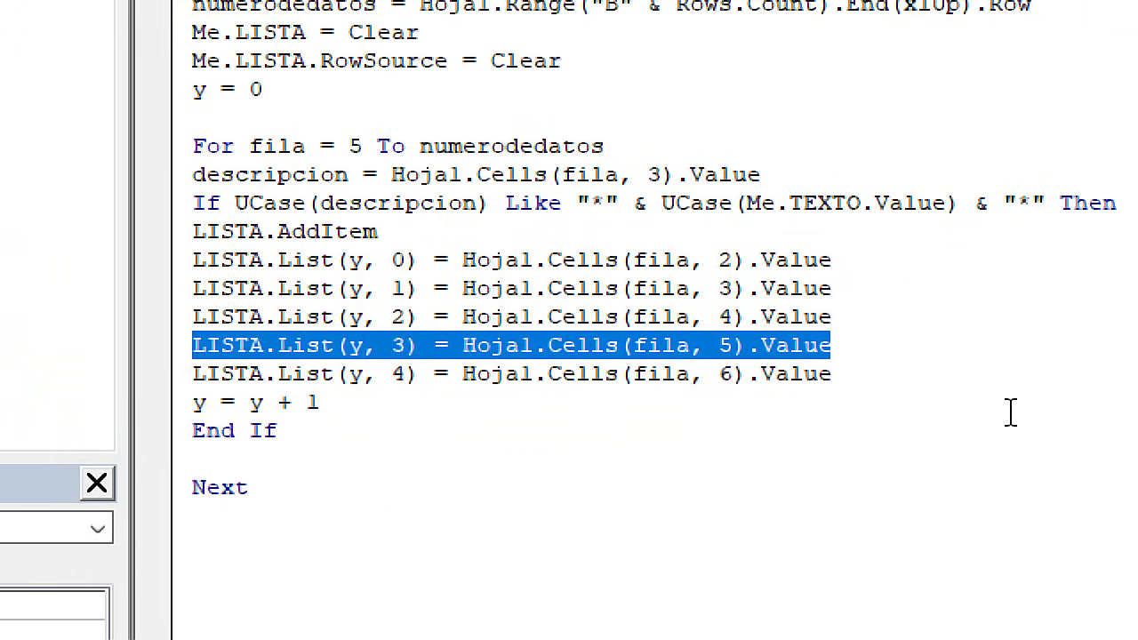
drag(920, 373, 157, 374)
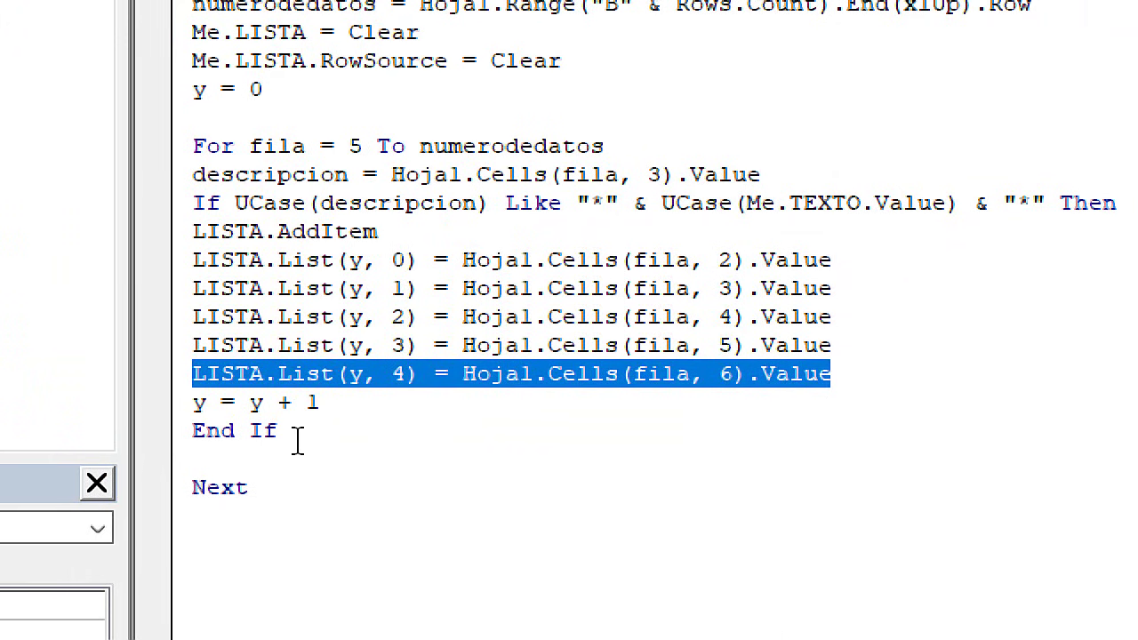
Duplicate the LISTA.List(y, 4) line as LISTA.List(y, 5) = Cells(fila, 7)
key(ctrl+c)
click(896, 374)
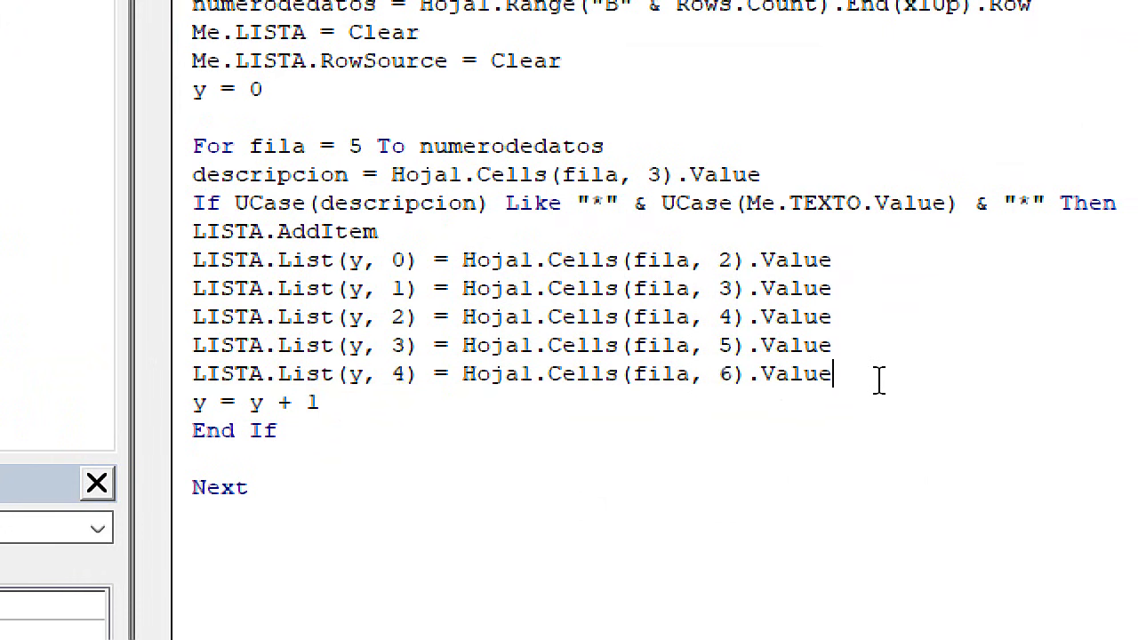
key(Return)
key(ctrl+v)
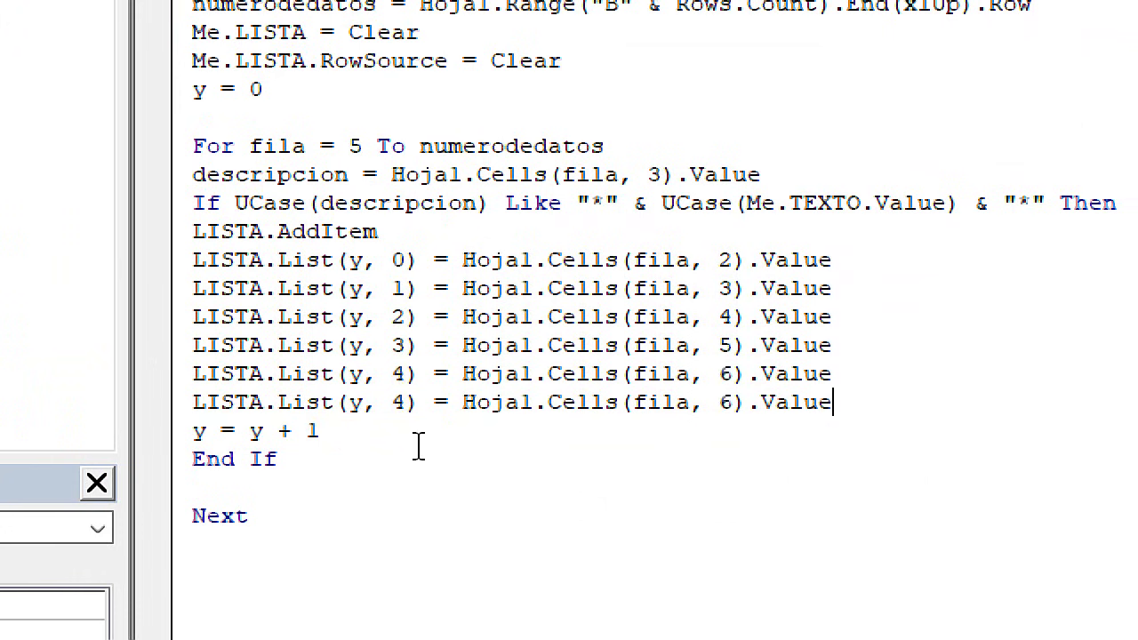
double_click(399, 401)
text(5)
double_click(731, 405)
text(7)
Duplicate that line again as LISTA.List(y, 6) = Cells(fila, 8)
drag(885, 400, 705, 409)
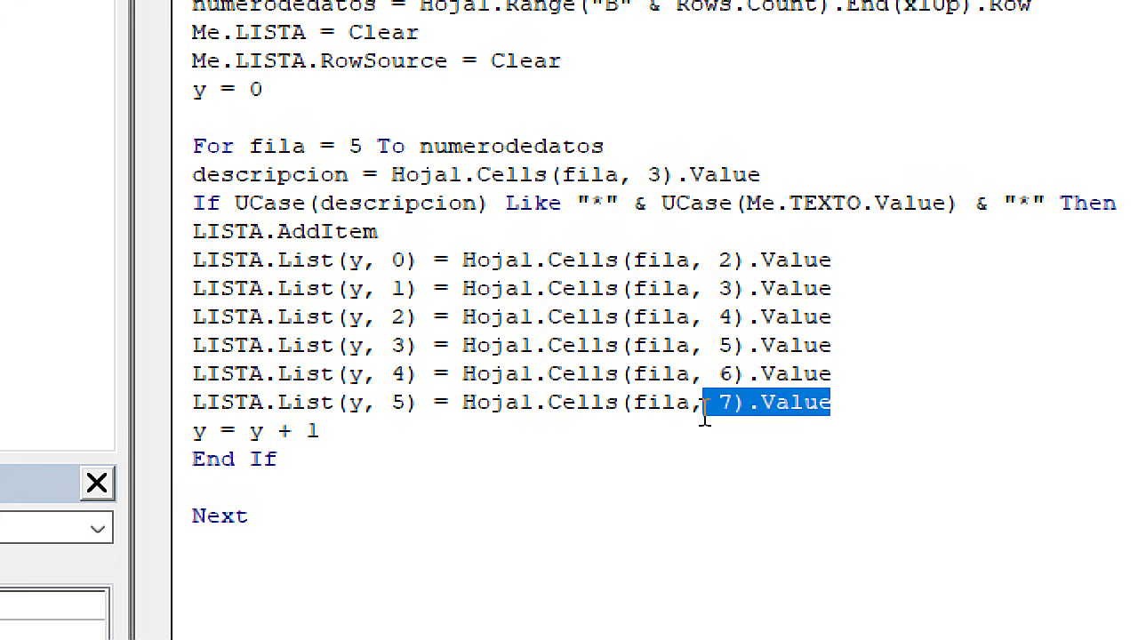
click(165, 404)
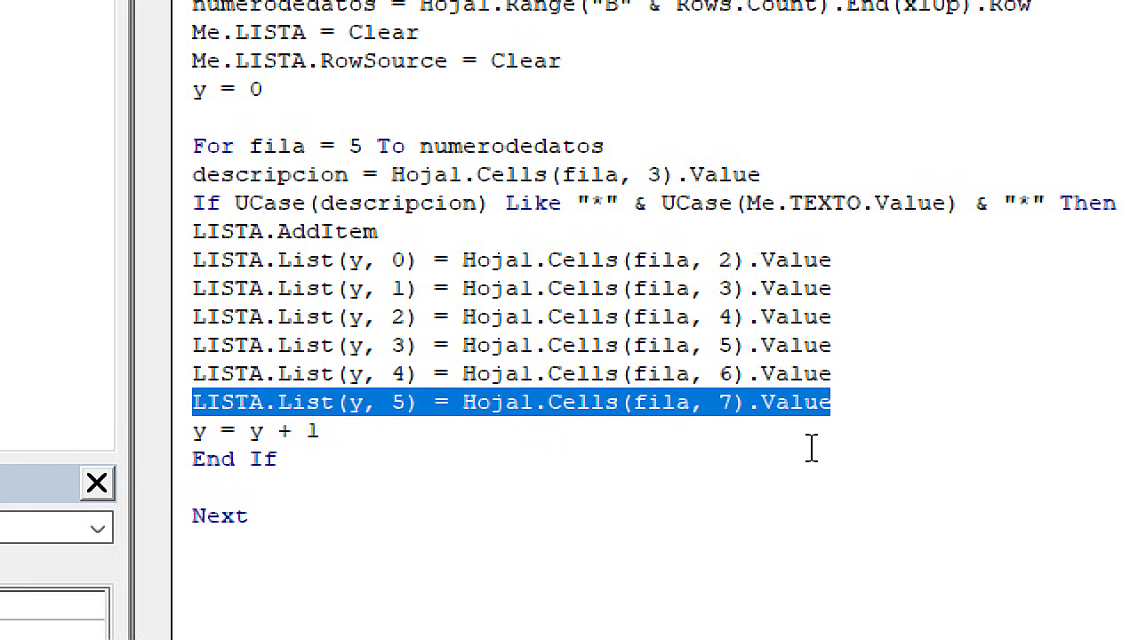
key(ctrl+c)
click(853, 400)
key(Return)
key(ctrl+v)
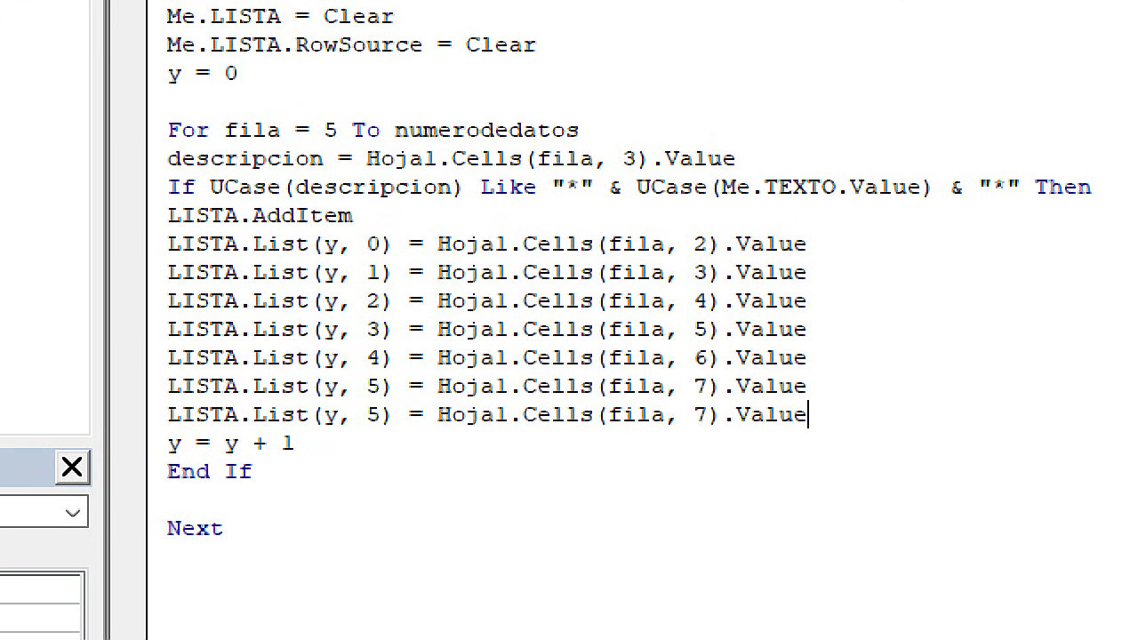
double_click(375, 415)
text(6)
double_click(704, 414)
text(8)
Review all seven LISTA.List lines and the ColumnCount value of 7
drag(809, 414, 167, 243)
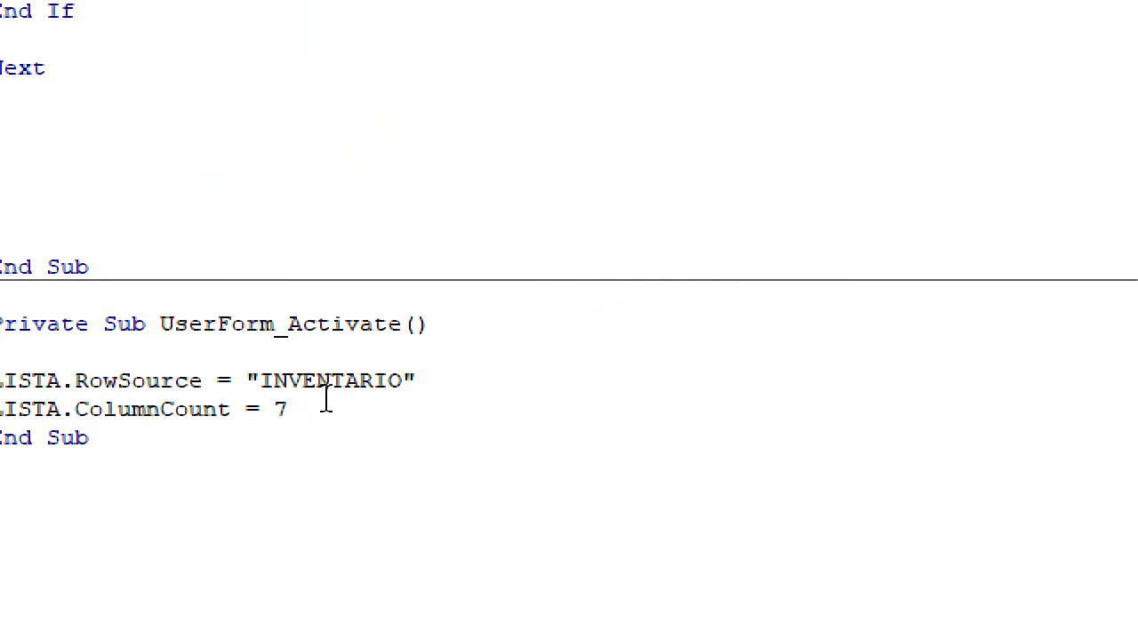
double_click(283, 409)
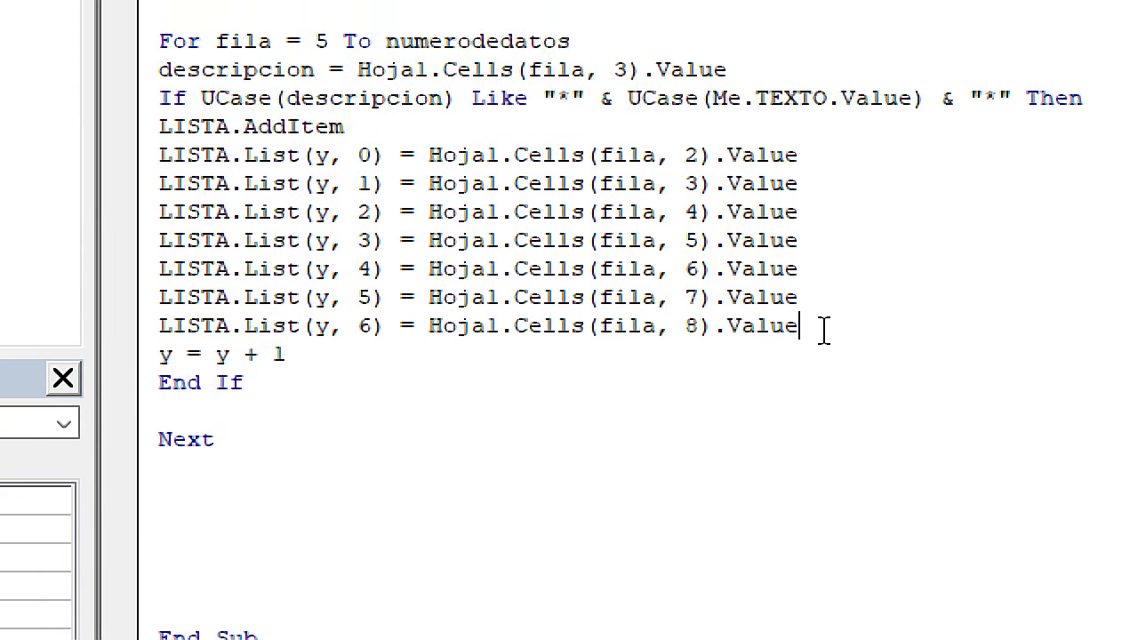
drag(824, 329, 132, 322)
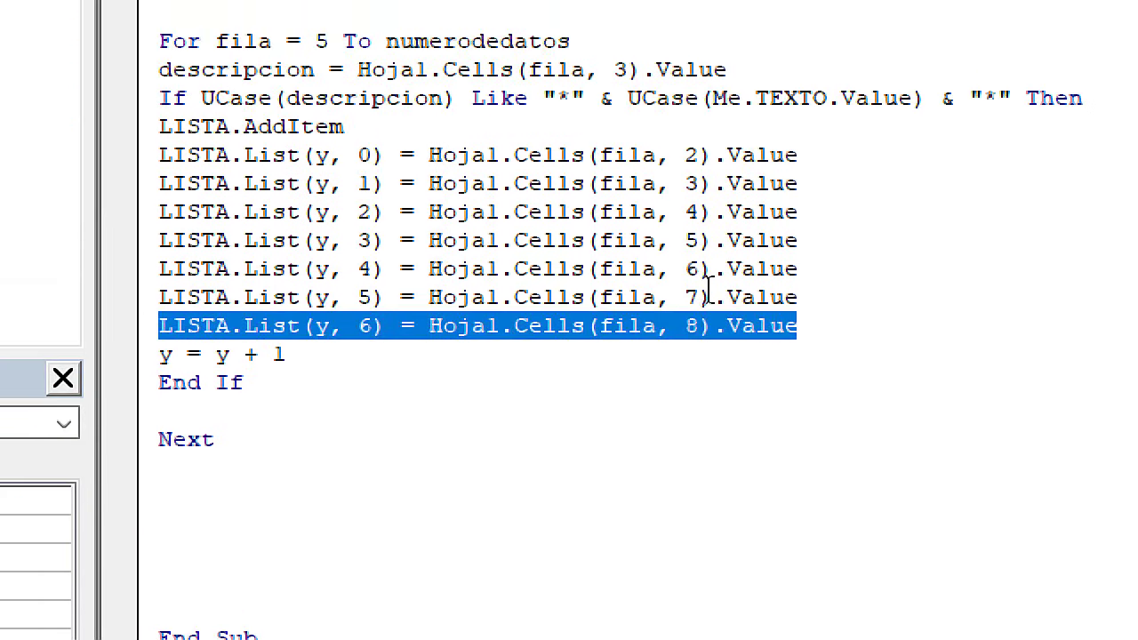
mouse_move(827, 298)
mouse_down()
mouse_move(604, 294)
mouse_move(153, 316)
mouse_move(132, 300)
mouse_up()
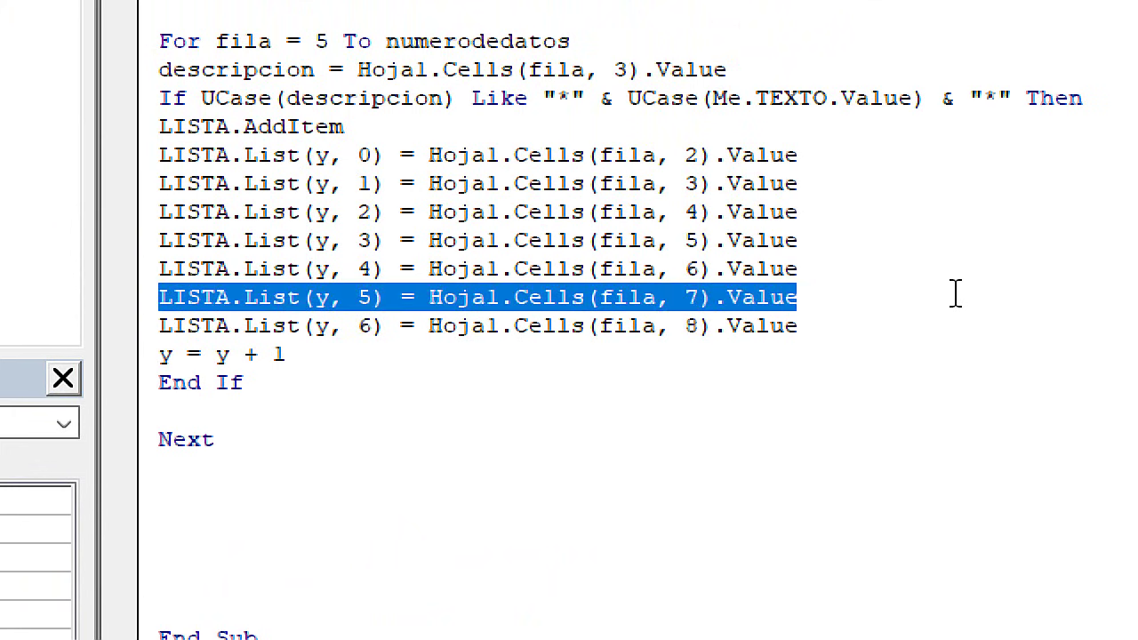
mouse_move(951, 271)
mouse_down()
mouse_move(488, 287)
mouse_move(127, 262)
mouse_up()
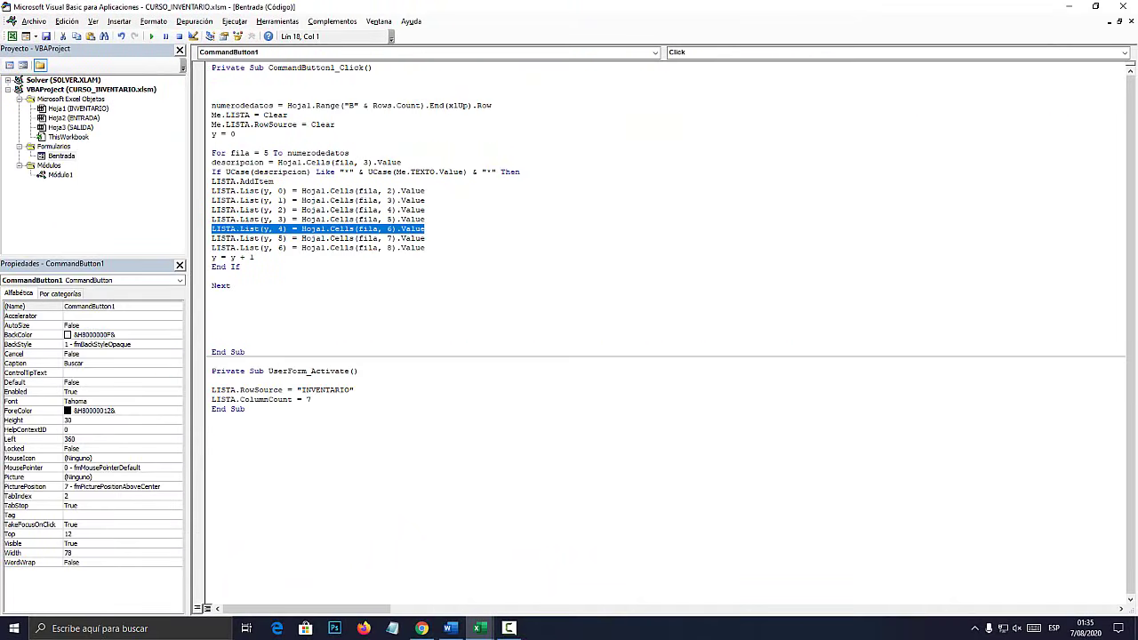
In Excel, search the entries form for B, pick Pro_002 Producto B, and close it
key(alt+F11)
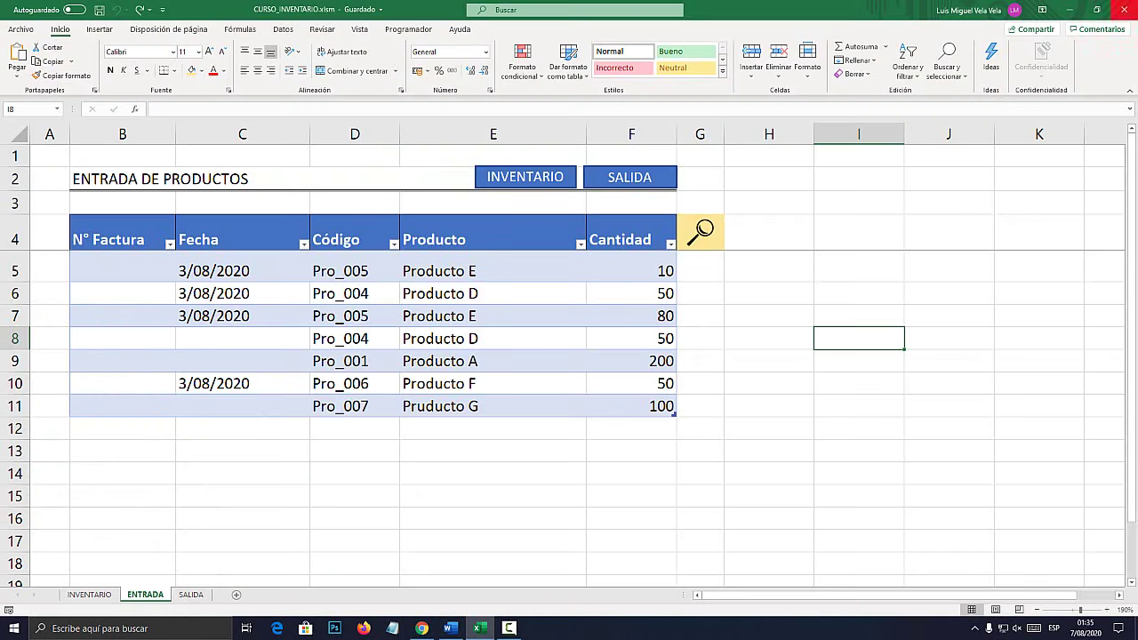
click(700, 231)
text(B)
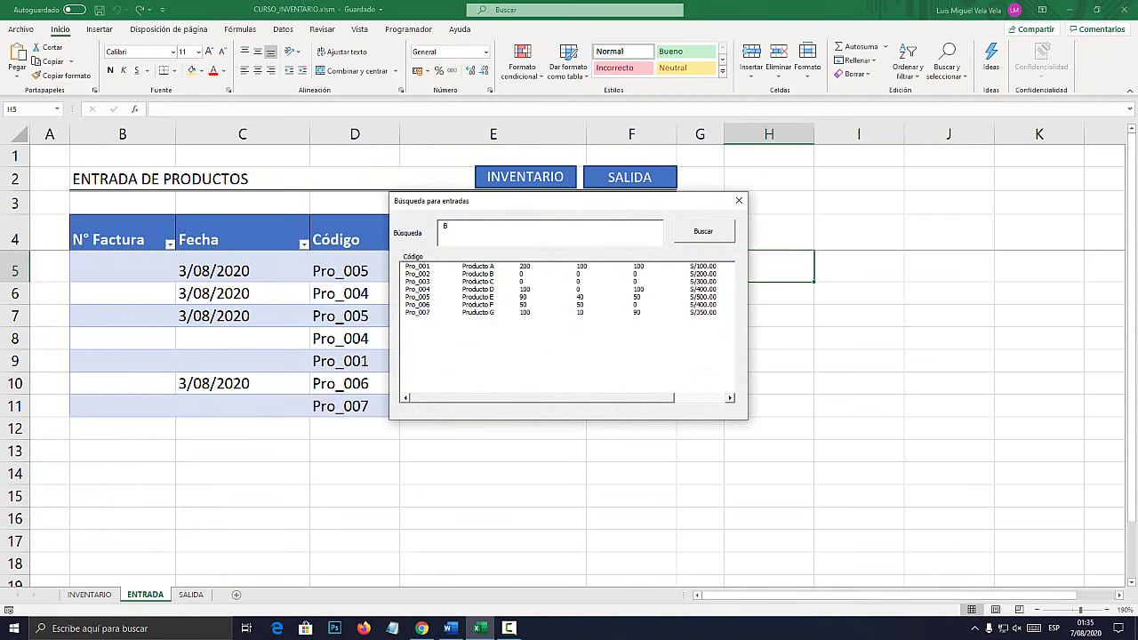
key(Tab)
key(Return)
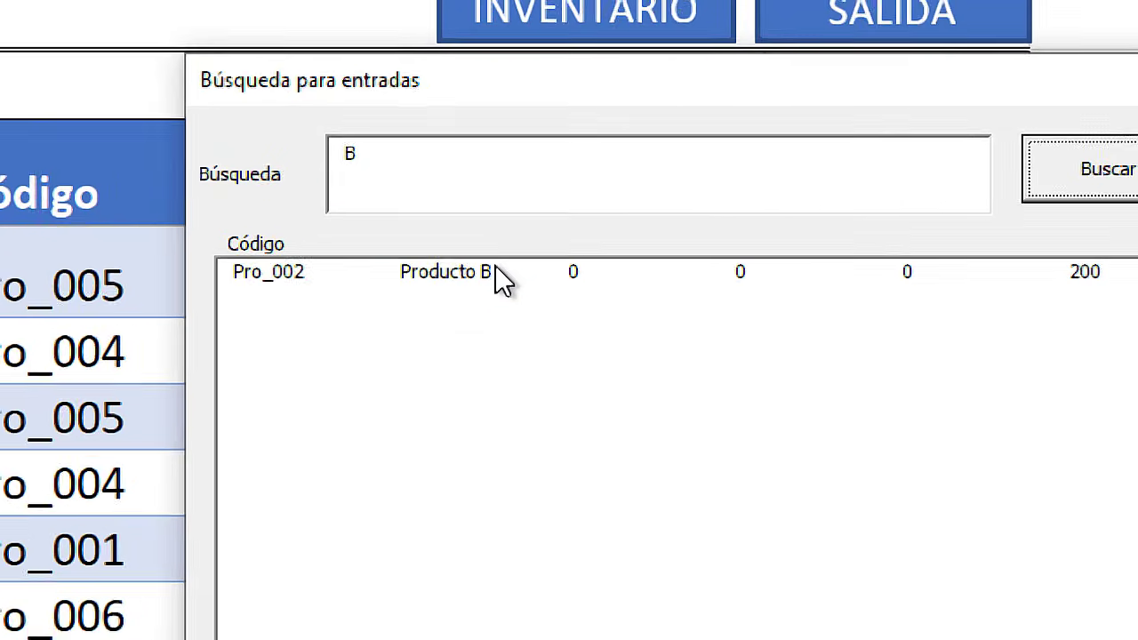
click(427, 266)
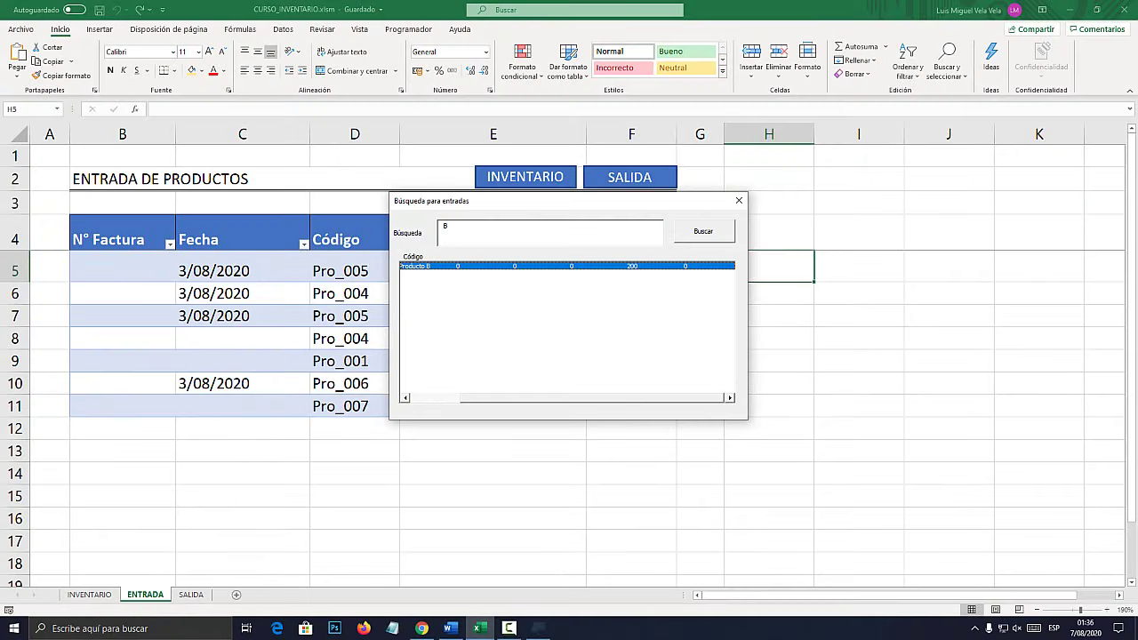
click(737, 200)
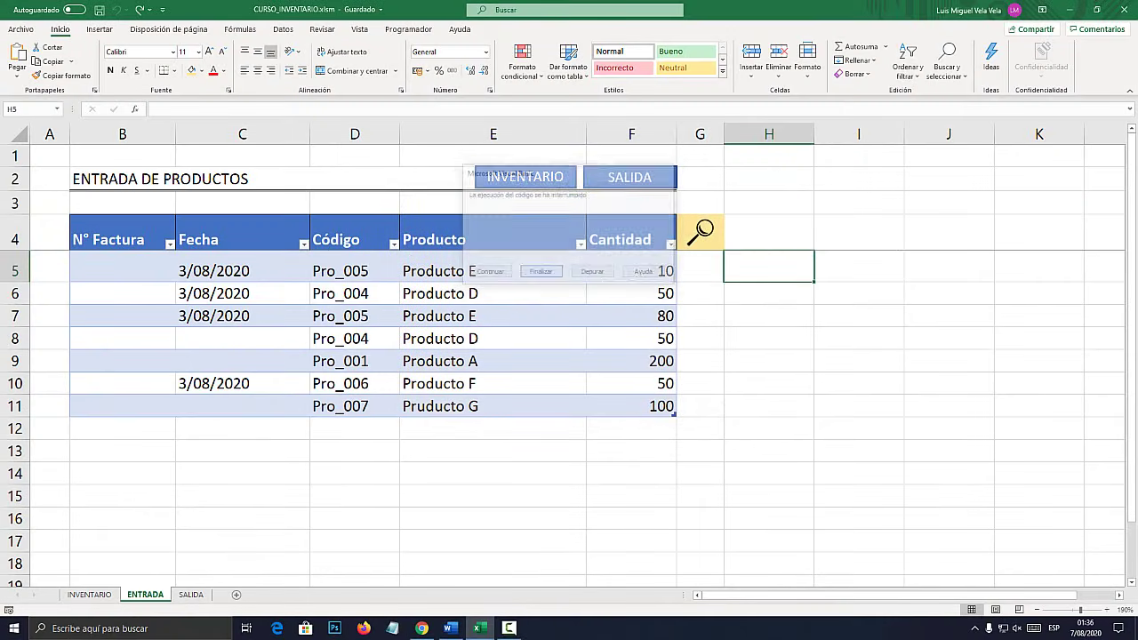
Browse the full list from Pro_003 back to Pro_002, close the form, and bring up codigos.docx
click(418, 281)
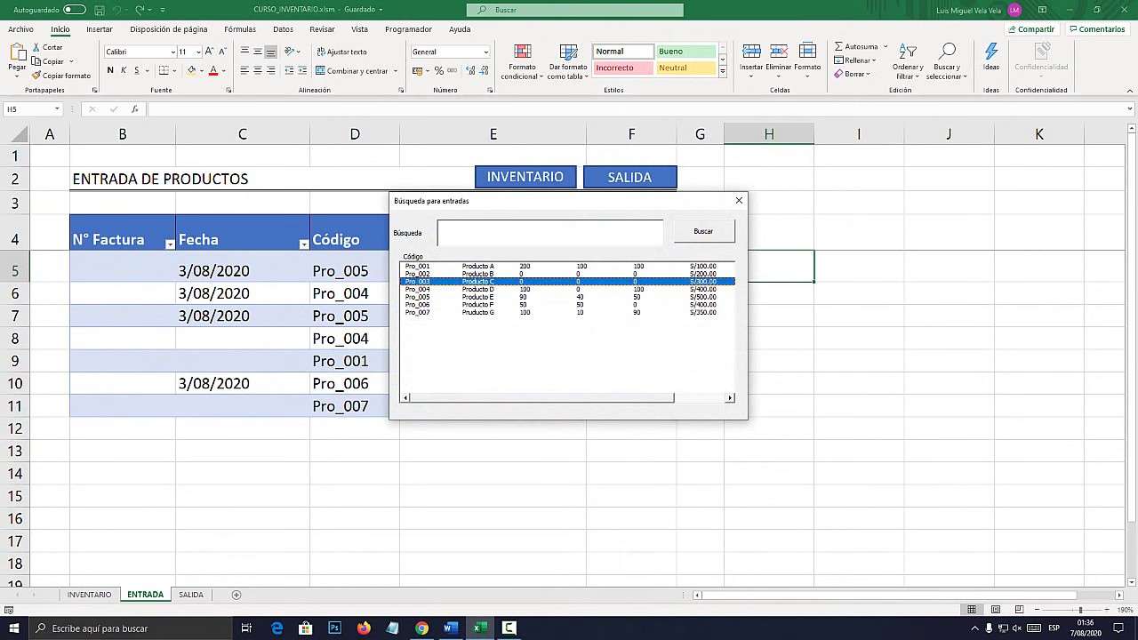
drag(533, 201, 677, 247)
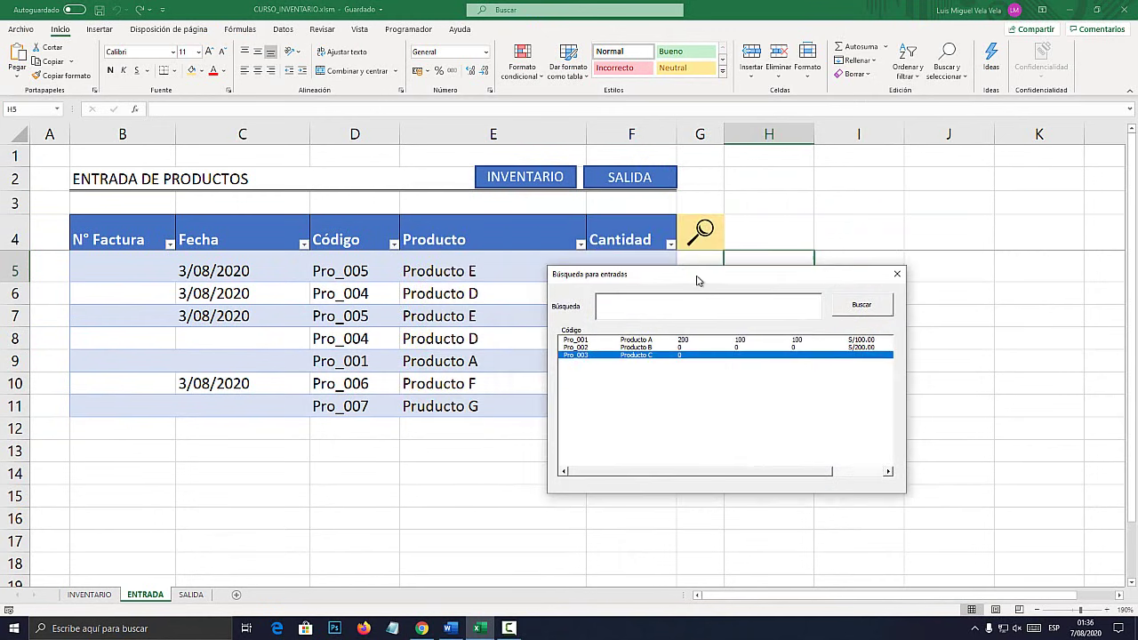
key(Down)
key(Down)
key(Up)
key(Up)
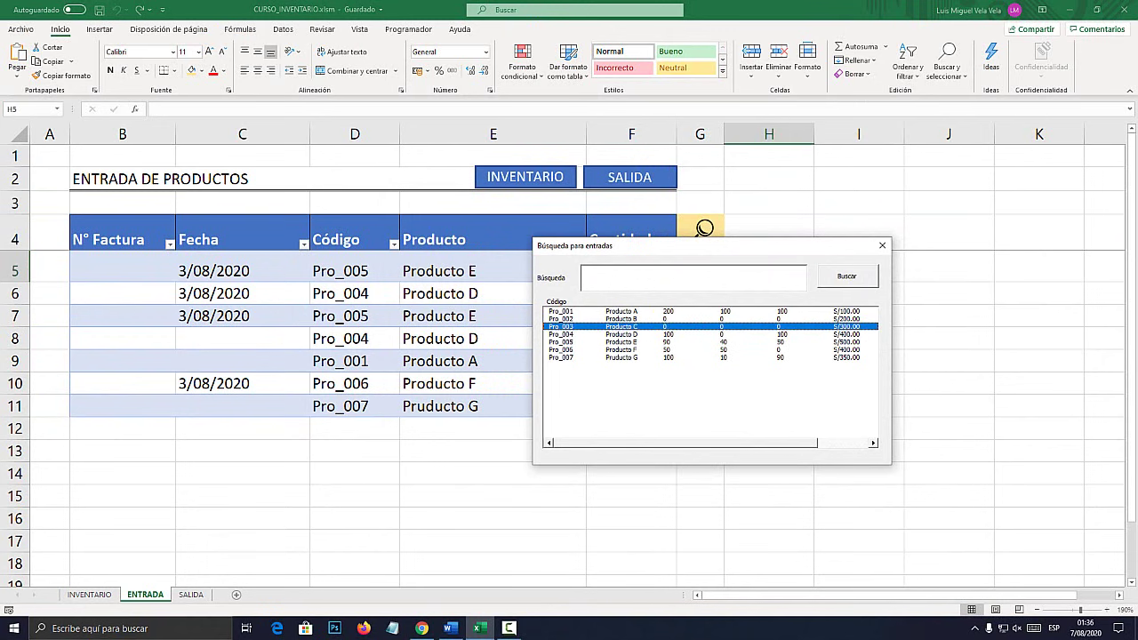
key(Up)
click(882, 244)
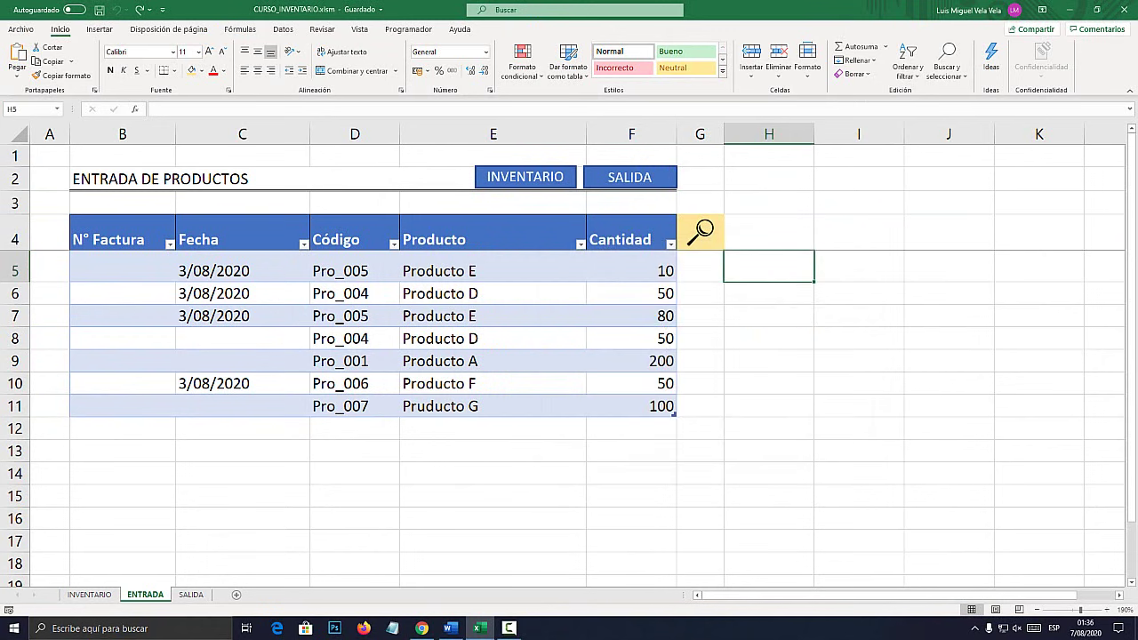
click(450, 627)
scroll(387, 295, up, 4)
Select the LISTA_DblClick body lines in codigos.docx, then go back to the Excel workbook
scroll(387, 295, up, 2)
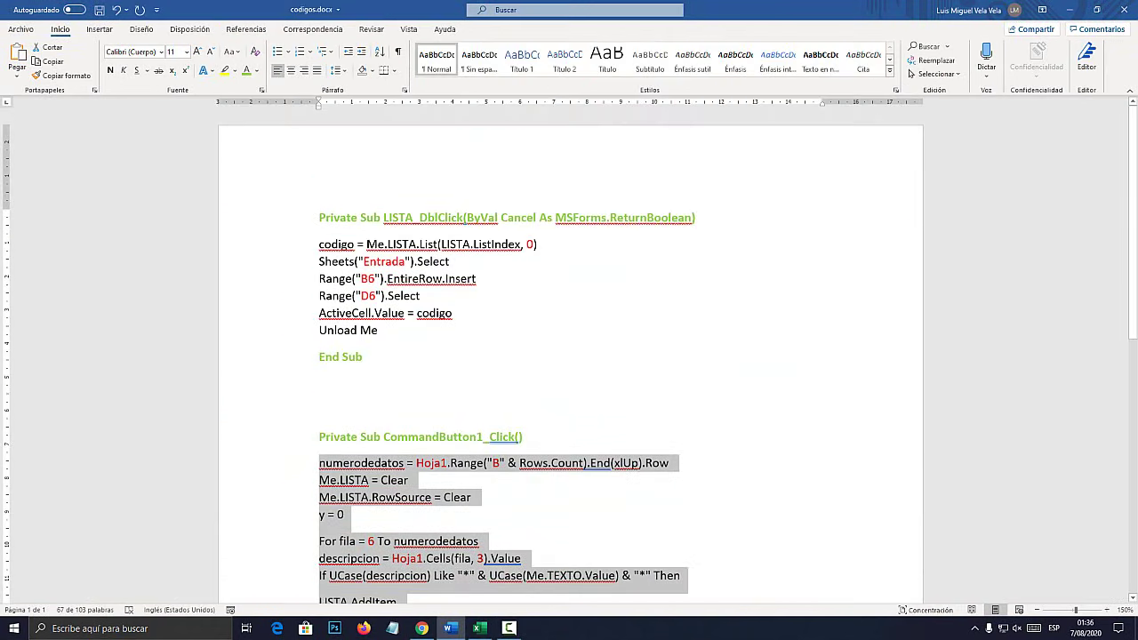
click(387, 295)
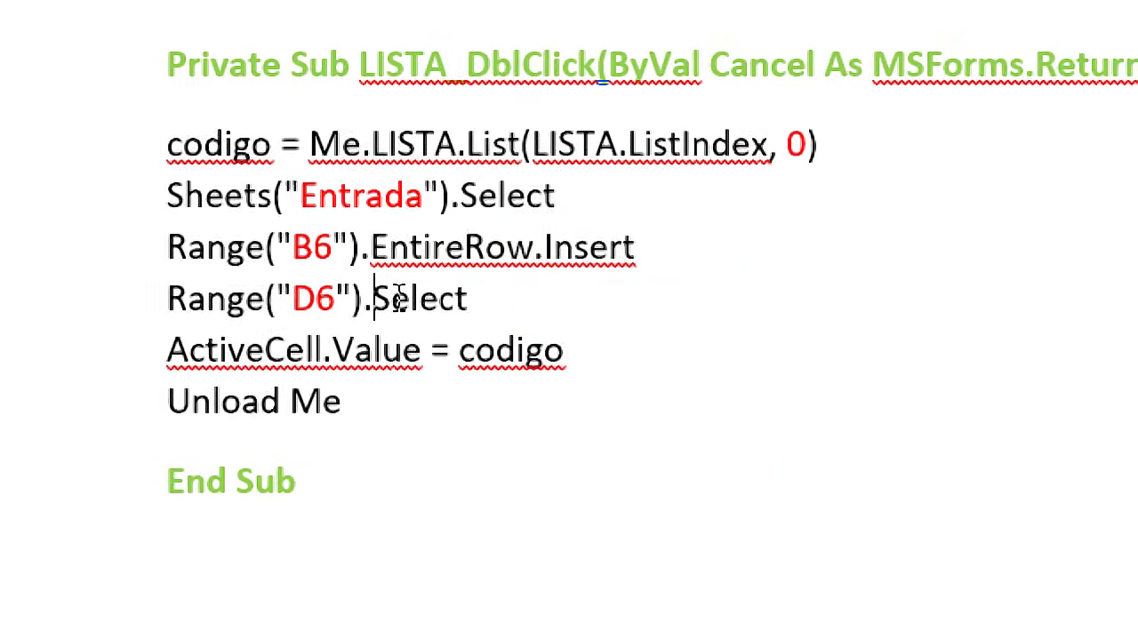
drag(376, 330, 326, 250)
key(ctrl+c)
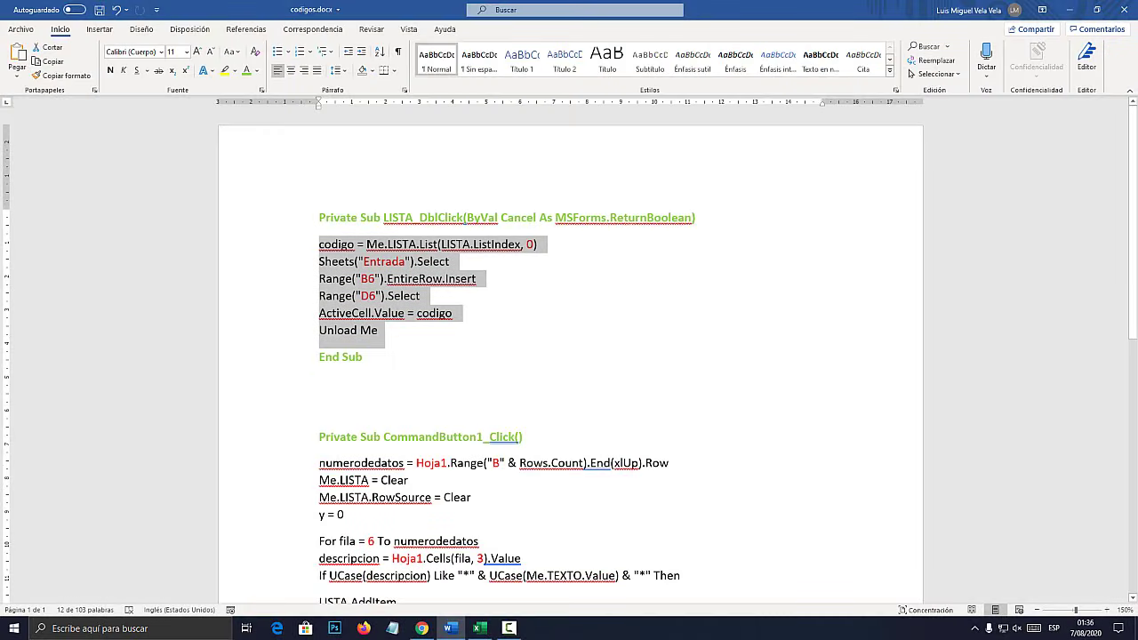
click(479, 627)
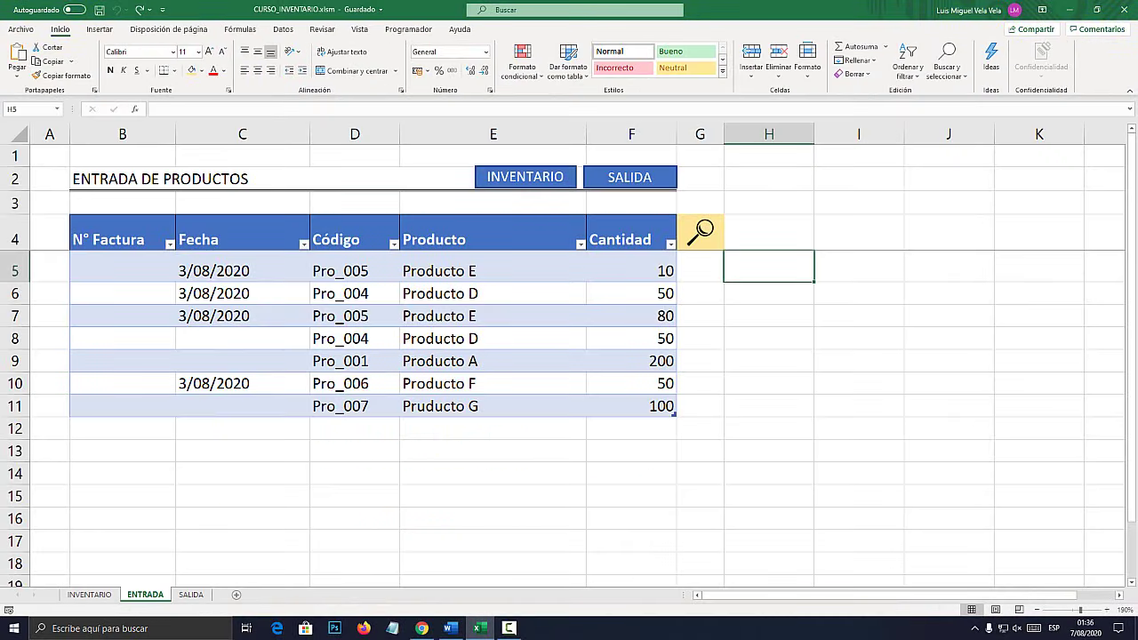
right_click(145, 594)
Open the form's code and create an empty LISTA_Click handler for the list
click(182, 495)
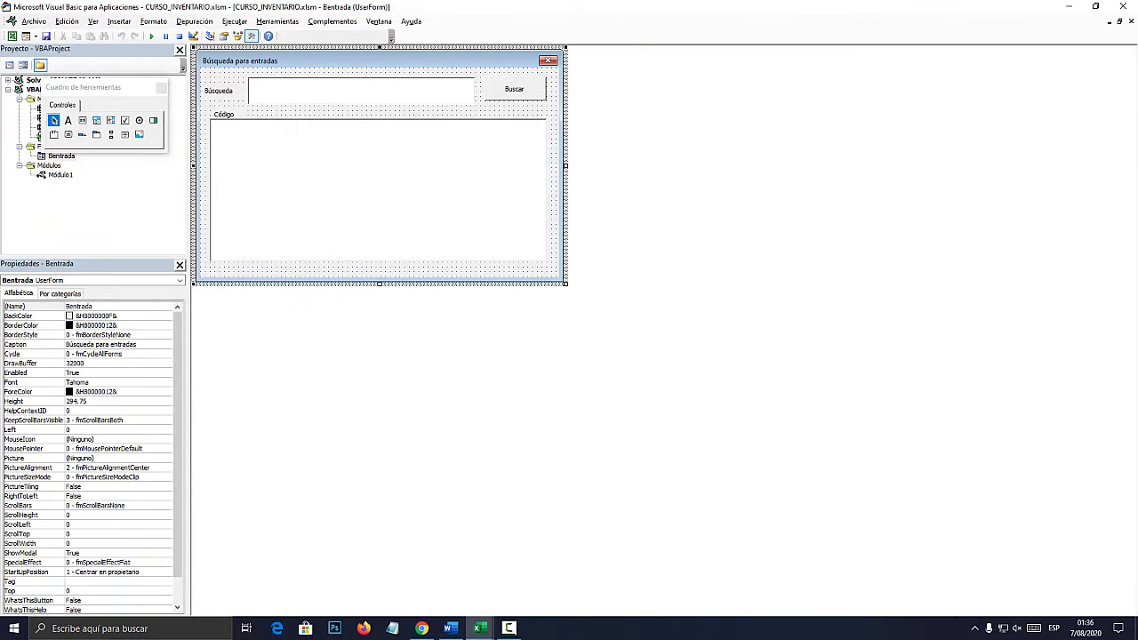
double_click(378, 191)
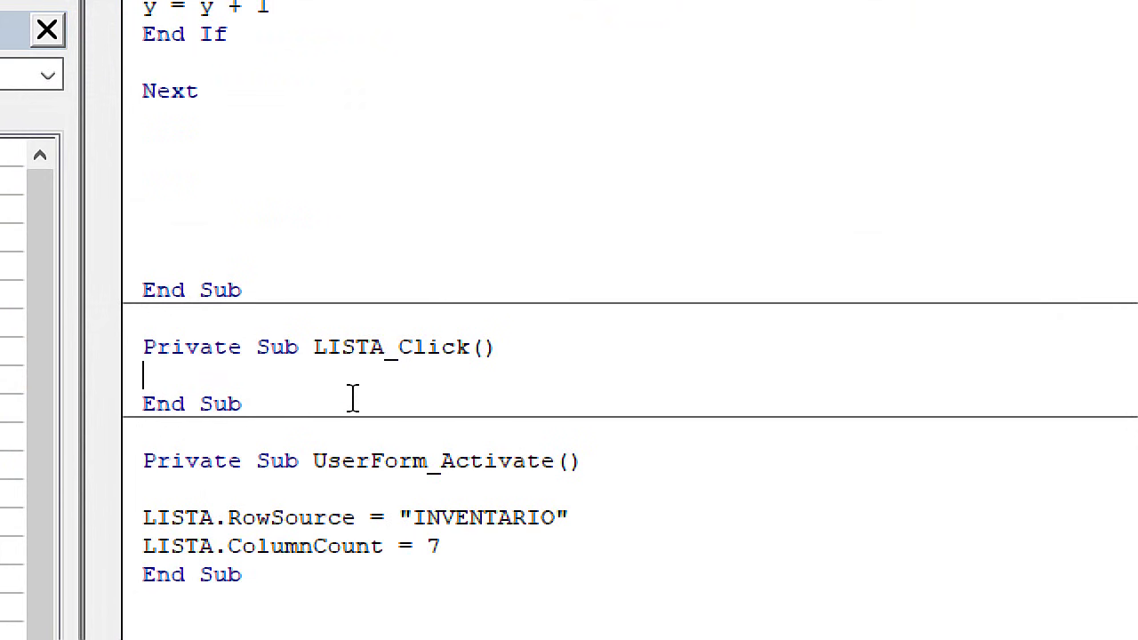
drag(468, 348, 410, 349)
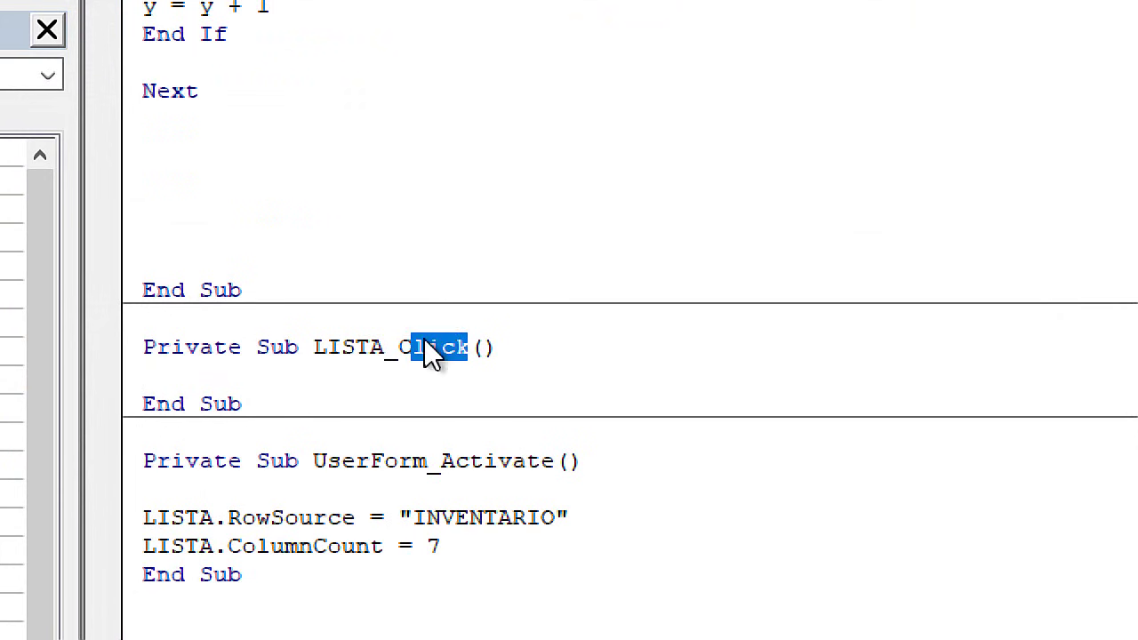
click(221, 388)
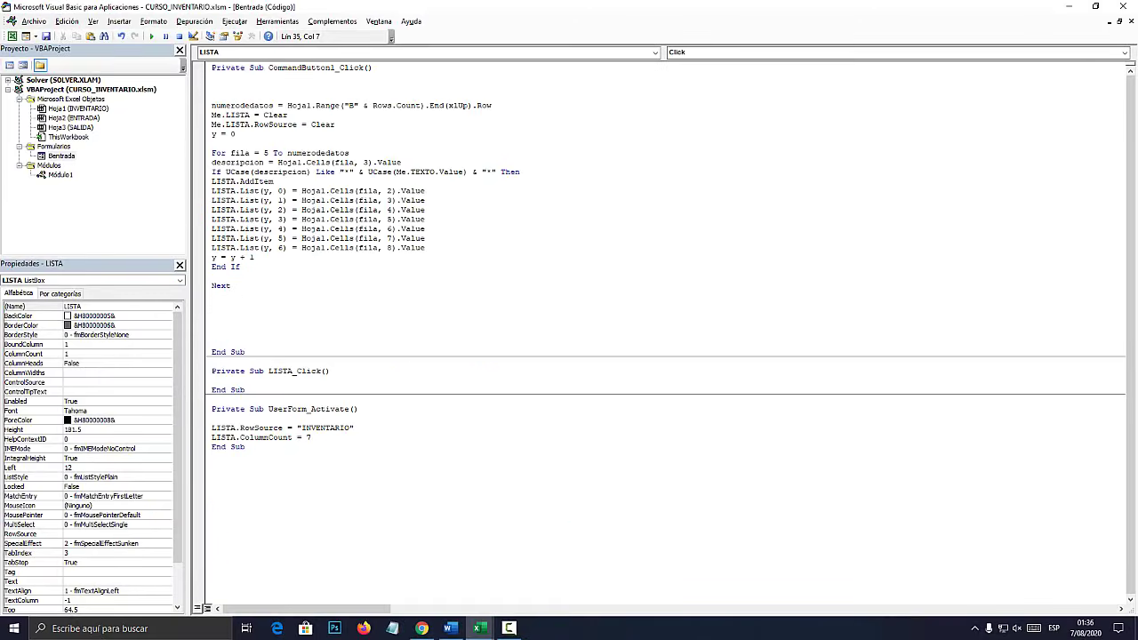
Add a LISTA_DblClick handler, delete the empty Click stub, and paste the row-insertion code
click(1123, 52)
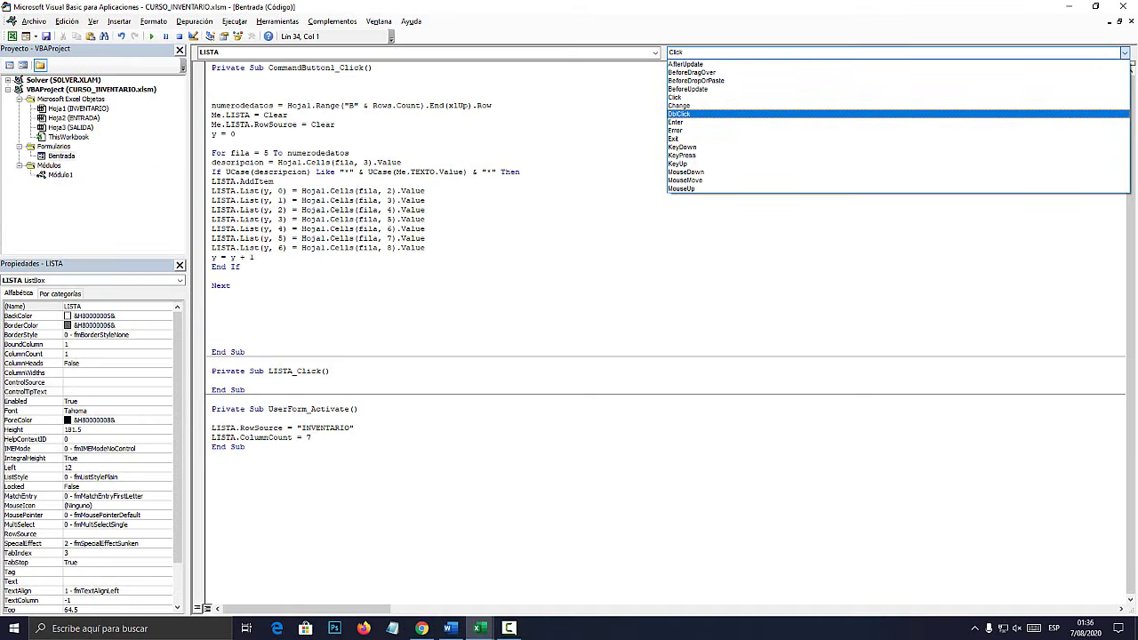
click(628, 236)
key(shift+Home)
key(shift+Up)
key(shift+Up)
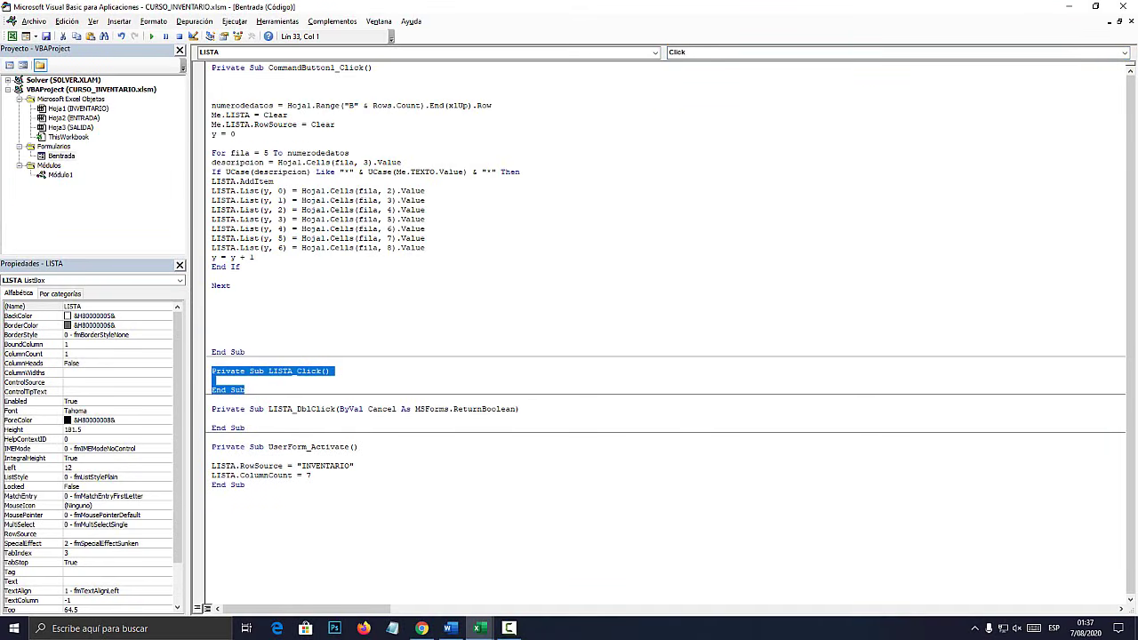
key(Delete)
text(-)
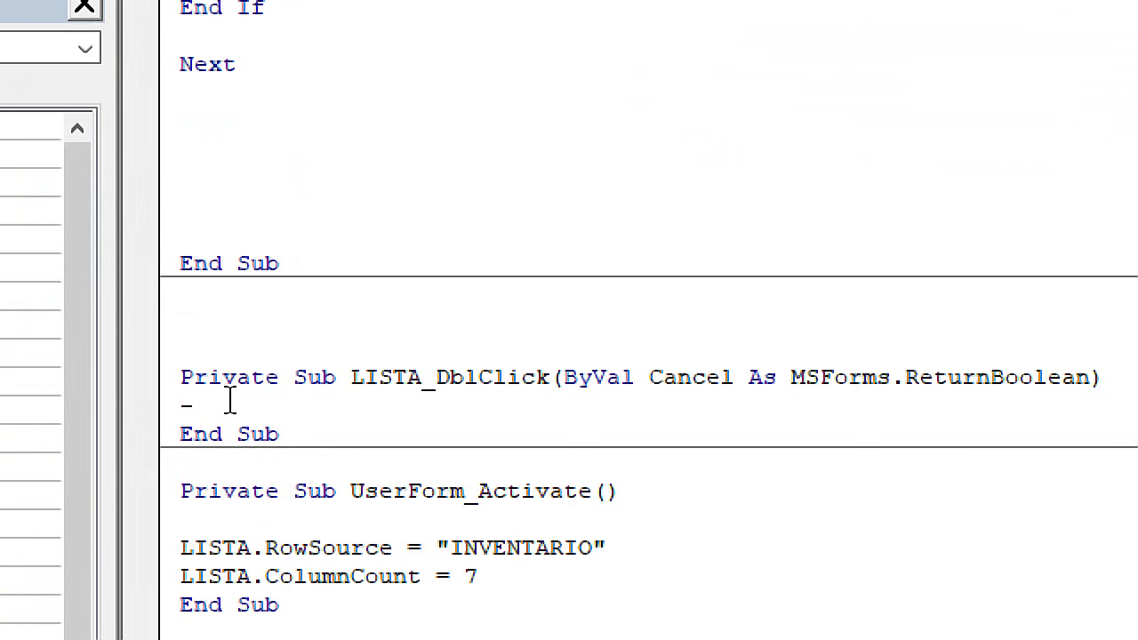
key(Return)
key(Return)
key(Return)
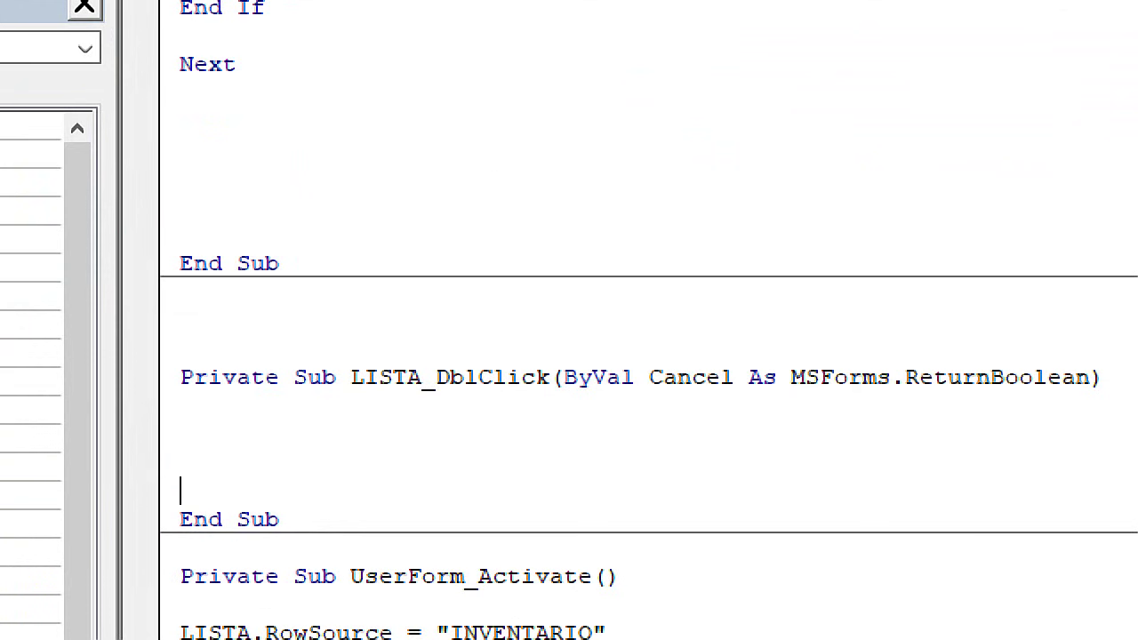
key(ctrl+v)
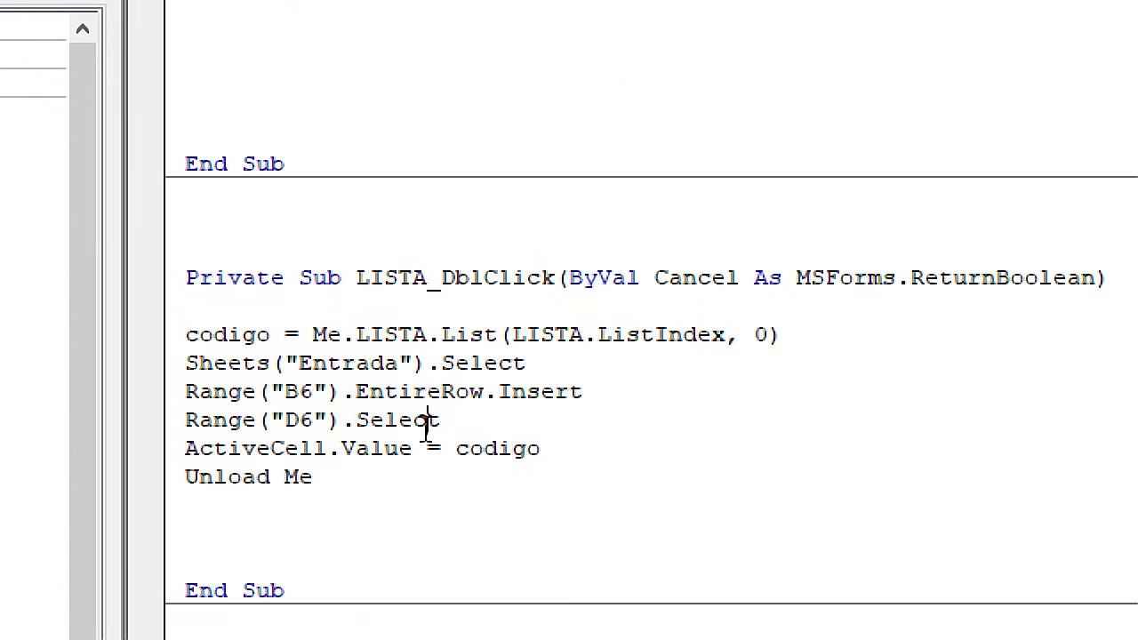
Select the sheet name Entrada in the pasted Sheets line
drag(355, 419, 355, 391)
click(291, 363)
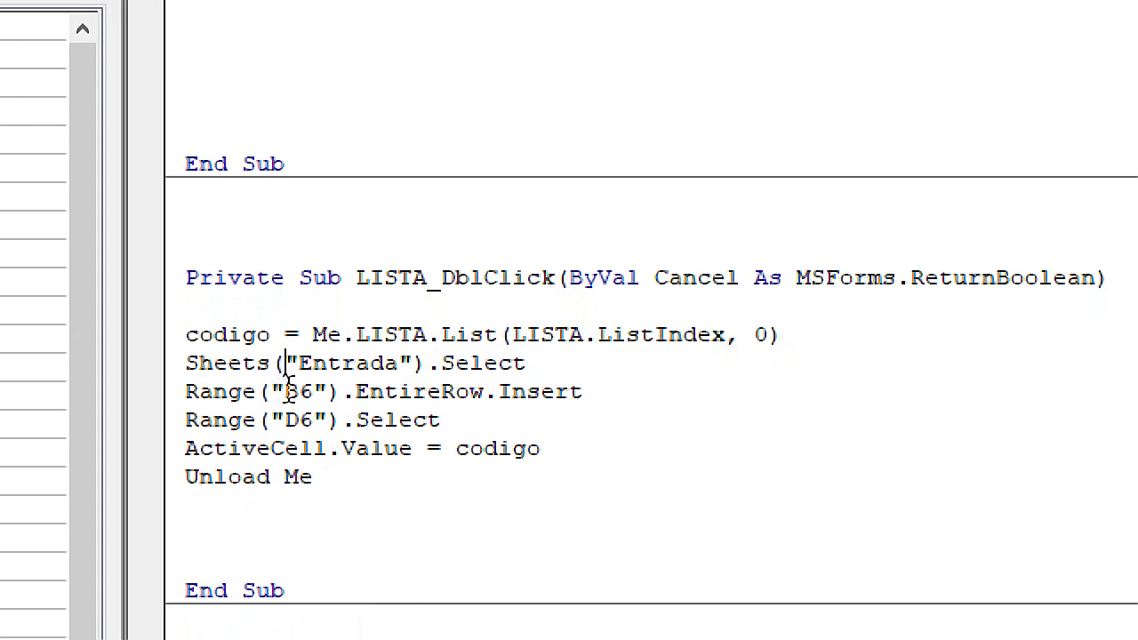
drag(396, 363, 300, 363)
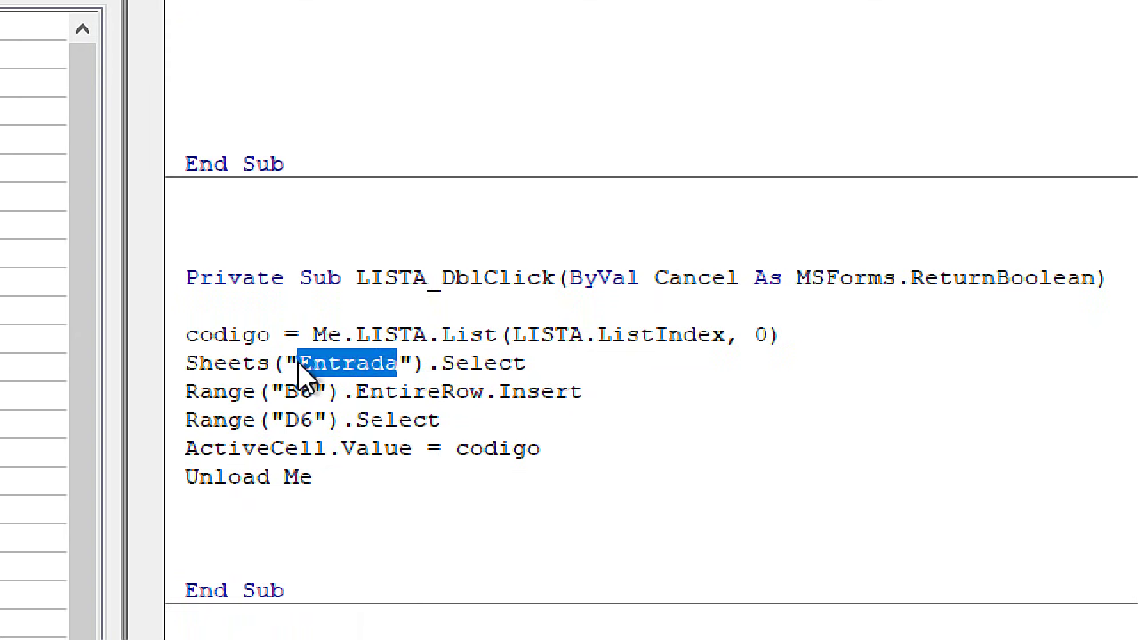
click(235, 362)
drag(398, 363, 302, 363)
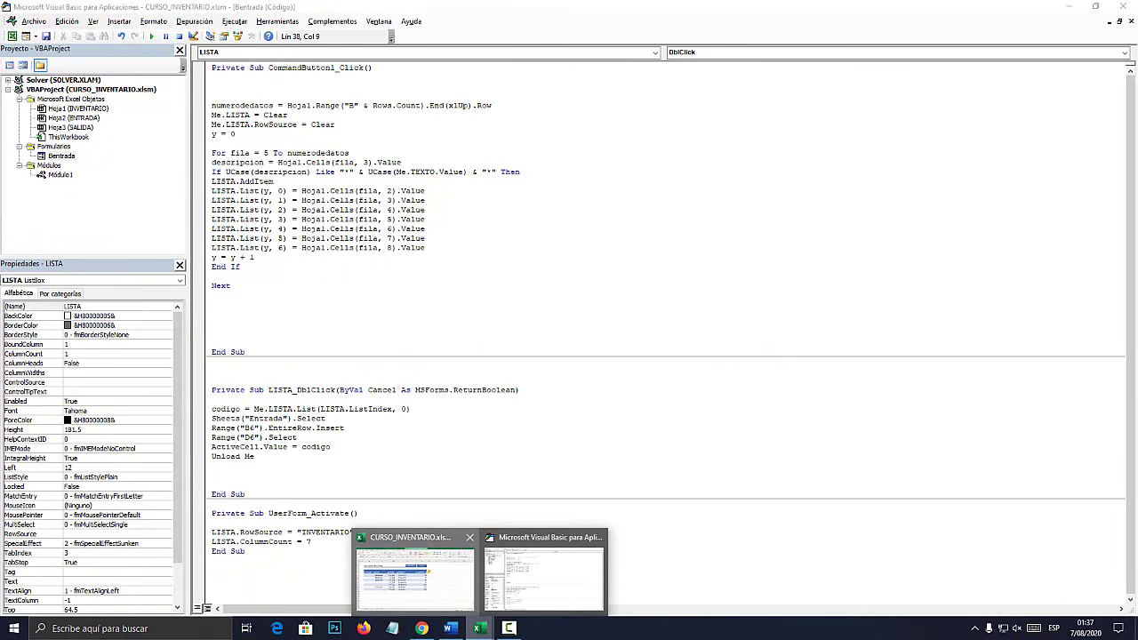
Check the workbook's sheet tab and change the macro's sheet name to ENTRADA
click(413, 573)
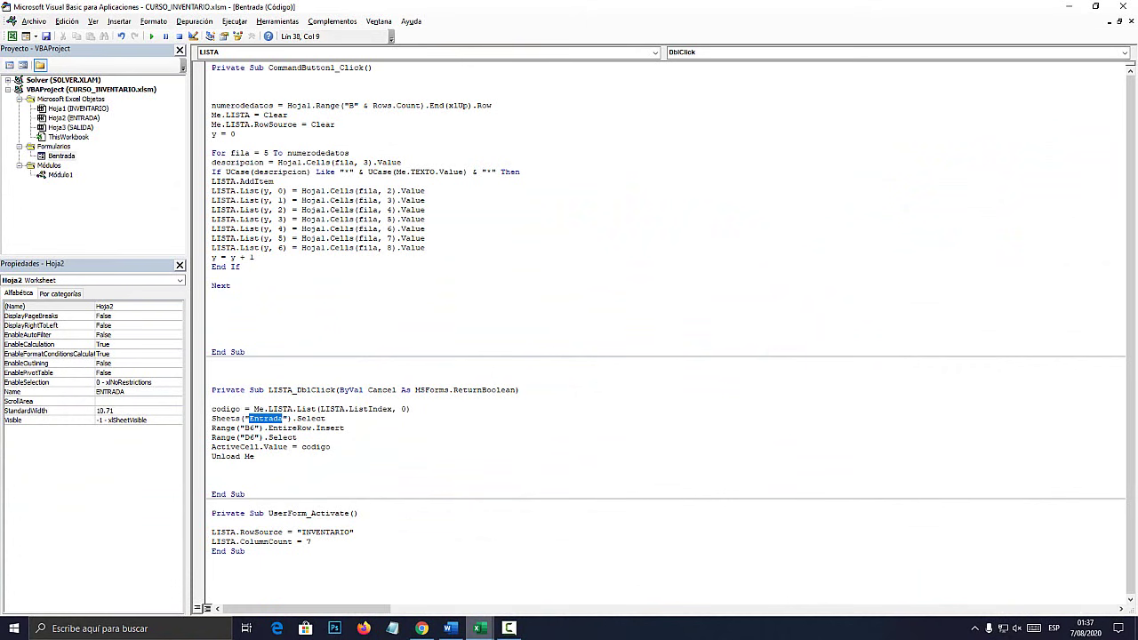
mouse_move(478, 629)
click(547, 574)
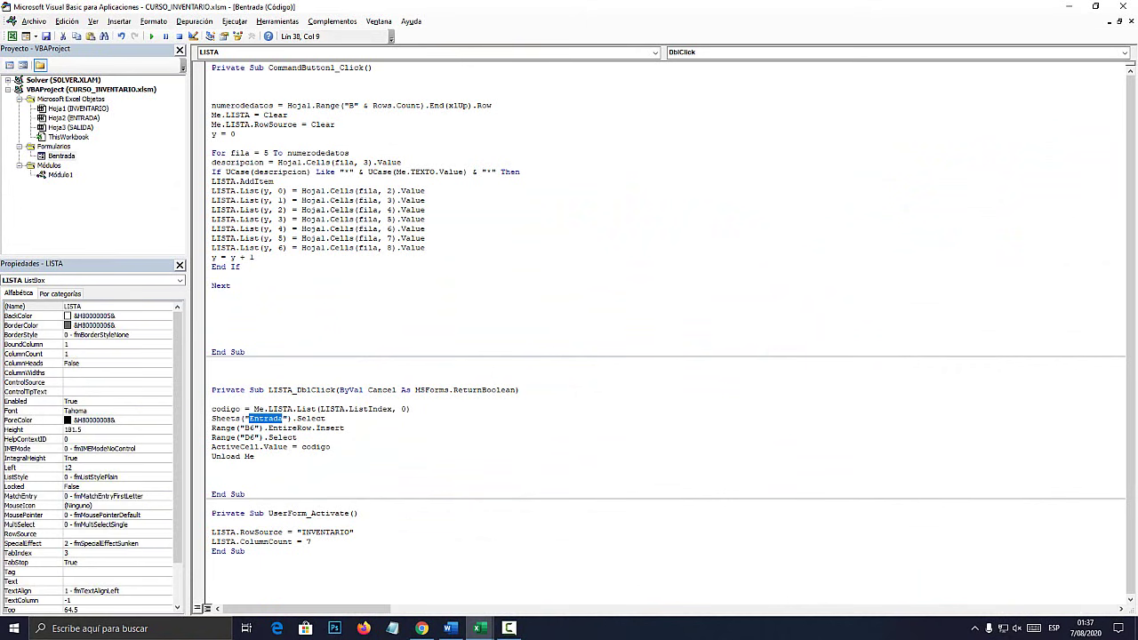
text(ENTRA)
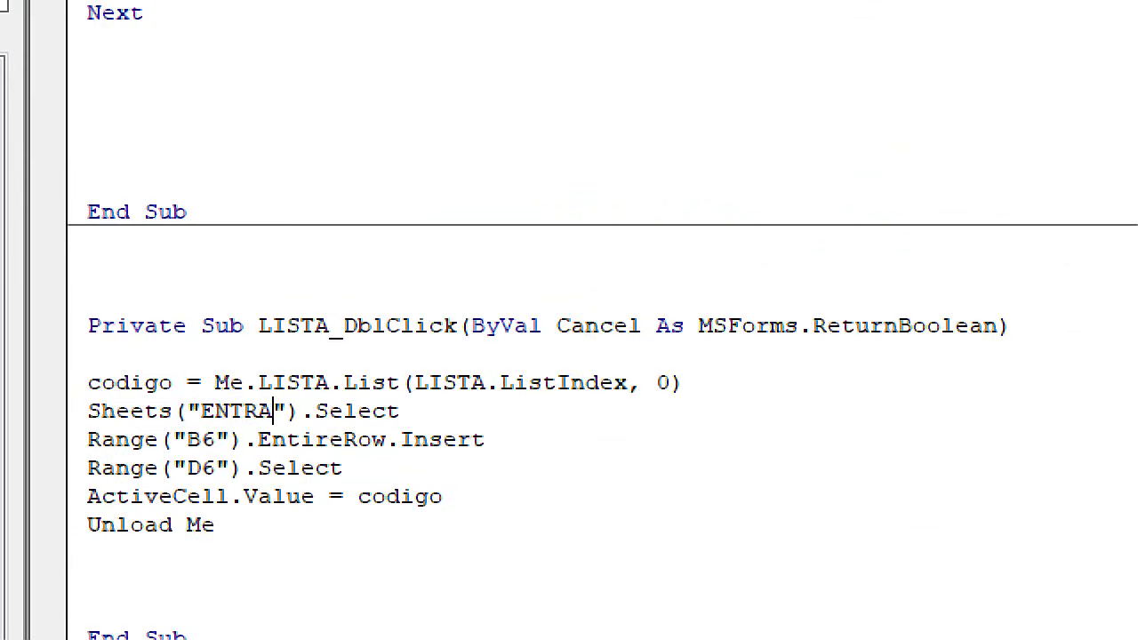
text(DA)
Review the Range EntireRow.Insert line, then return to the ENTRADA sheet in Excel
click(156, 439)
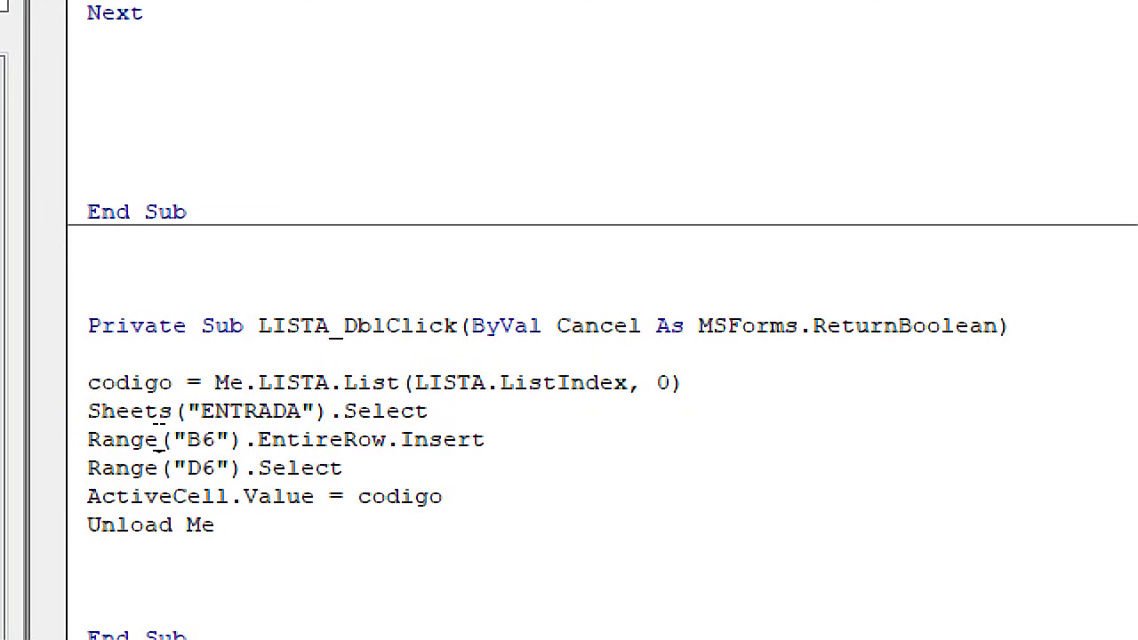
drag(218, 439, 302, 439)
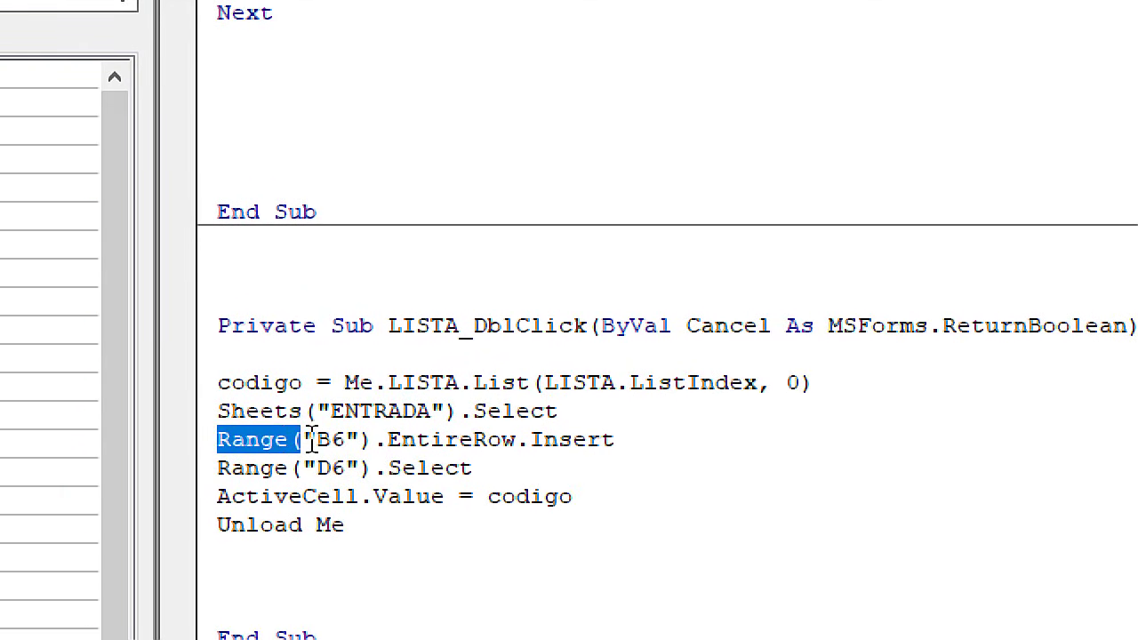
drag(387, 439, 528, 439)
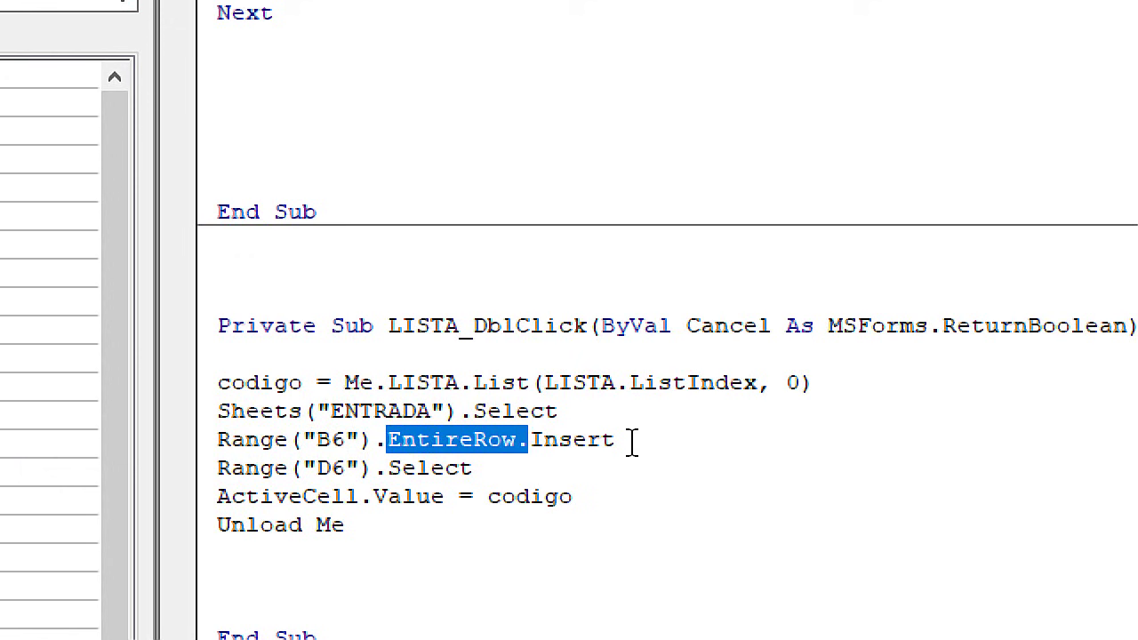
drag(622, 439, 217, 442)
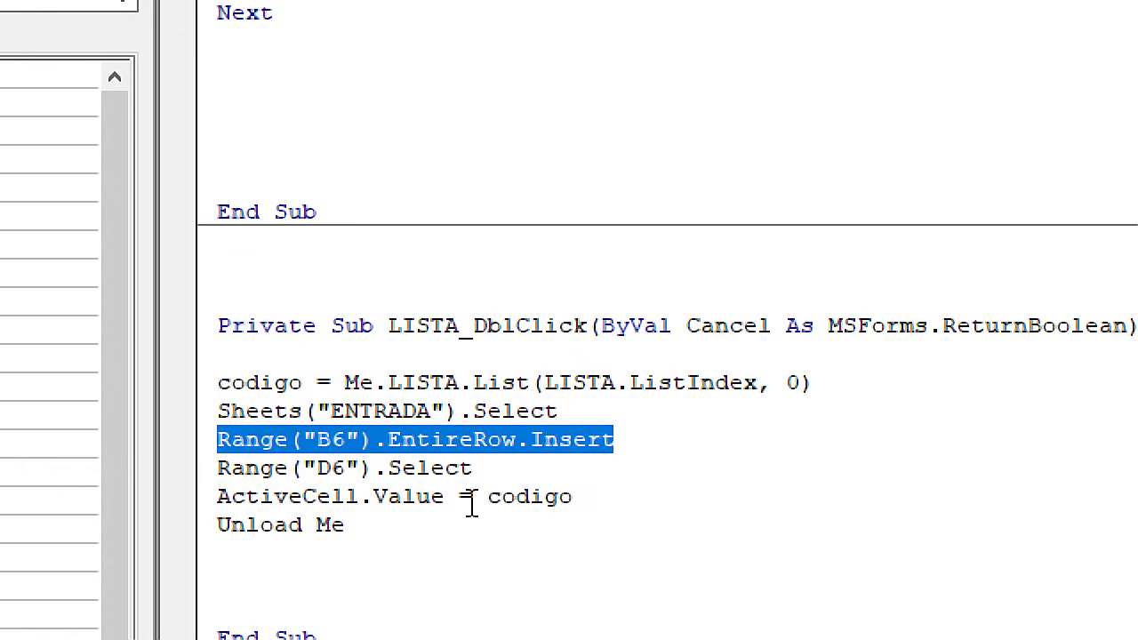
click(531, 439)
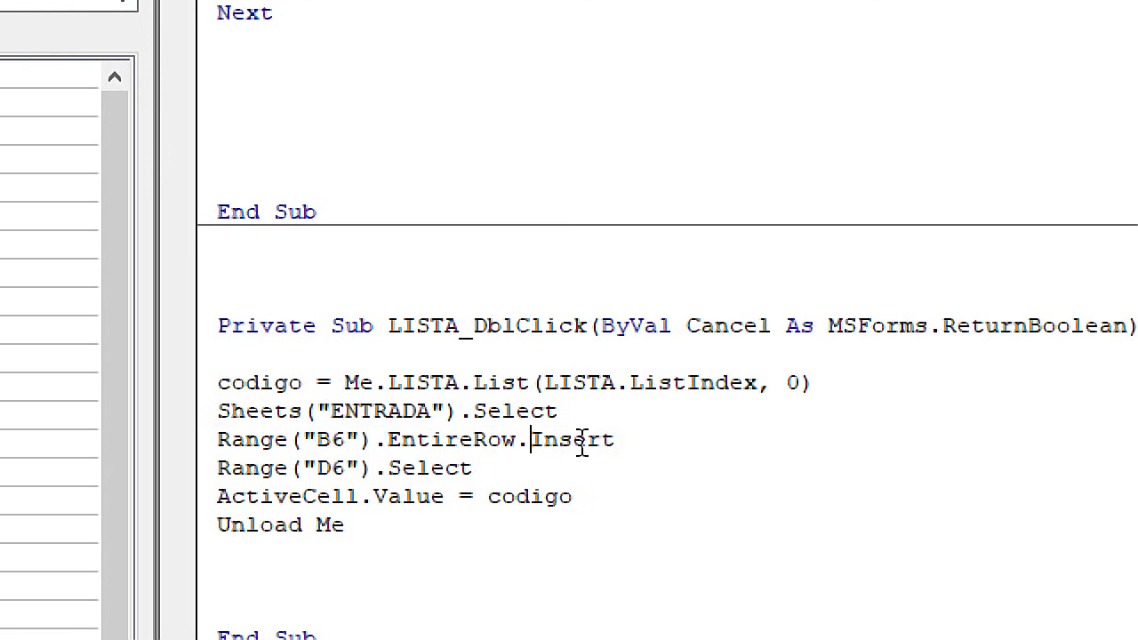
mouse_move(666, 440)
mouse_down()
mouse_move(365, 439)
mouse_move(214, 454)
mouse_up()
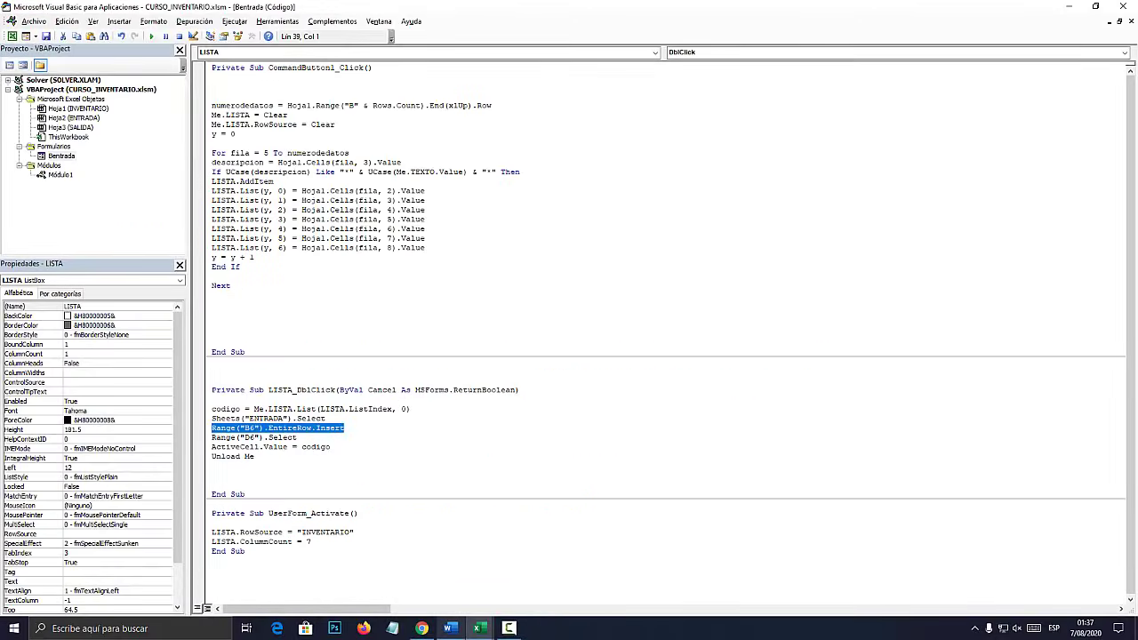
click(478, 628)
click(414, 576)
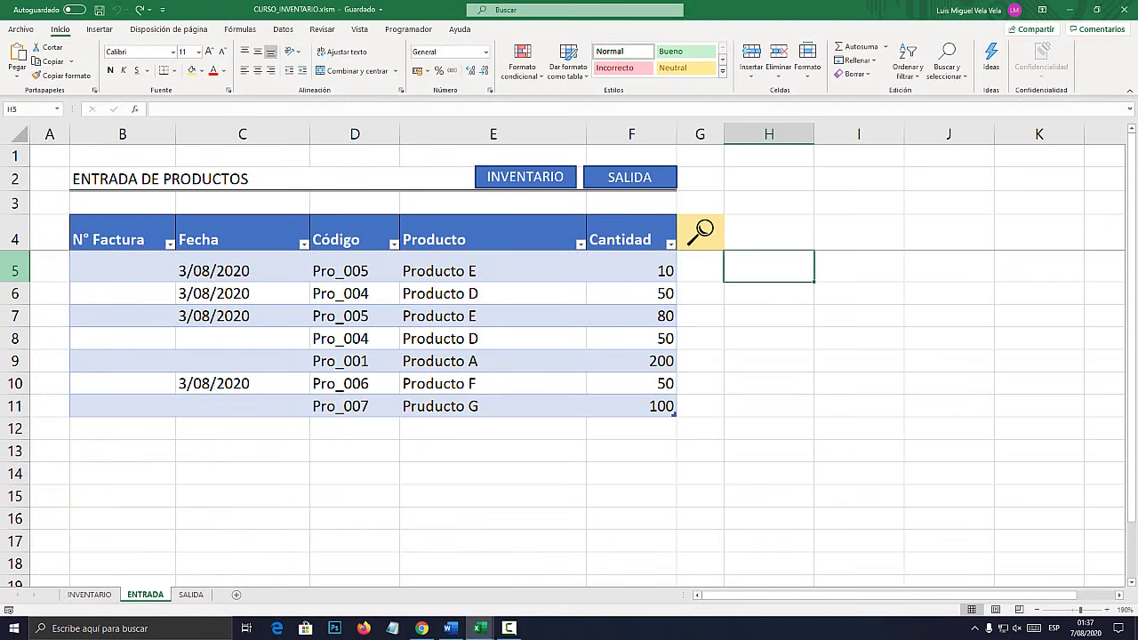
Change the row insertion in LISTA_DblClick from B6 to B5
click(15, 271)
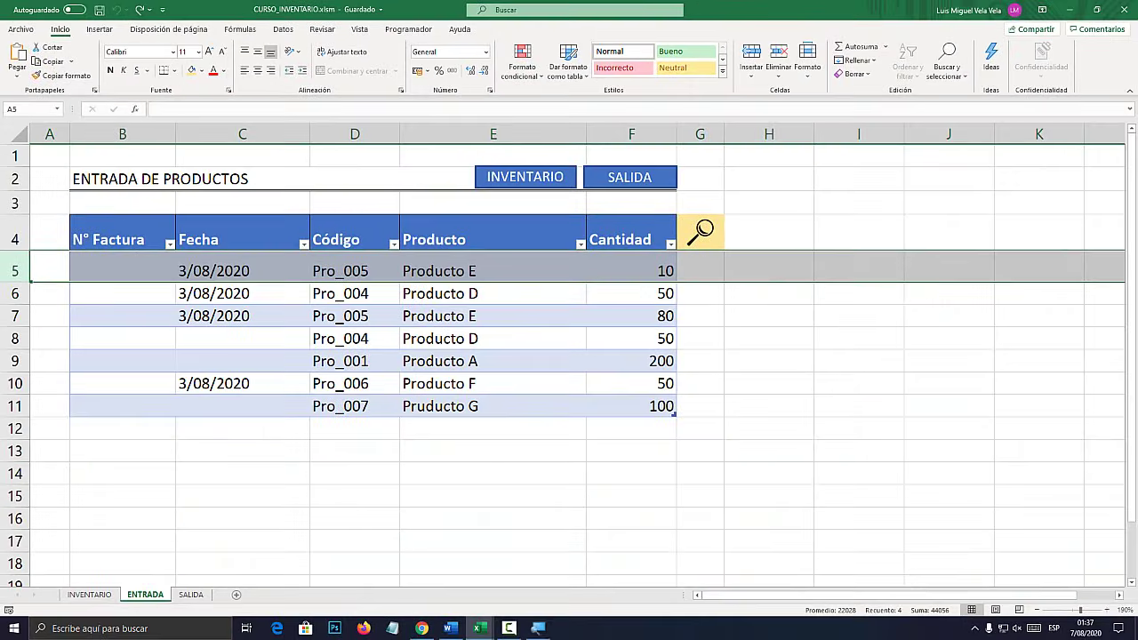
click(478, 627)
click(516, 566)
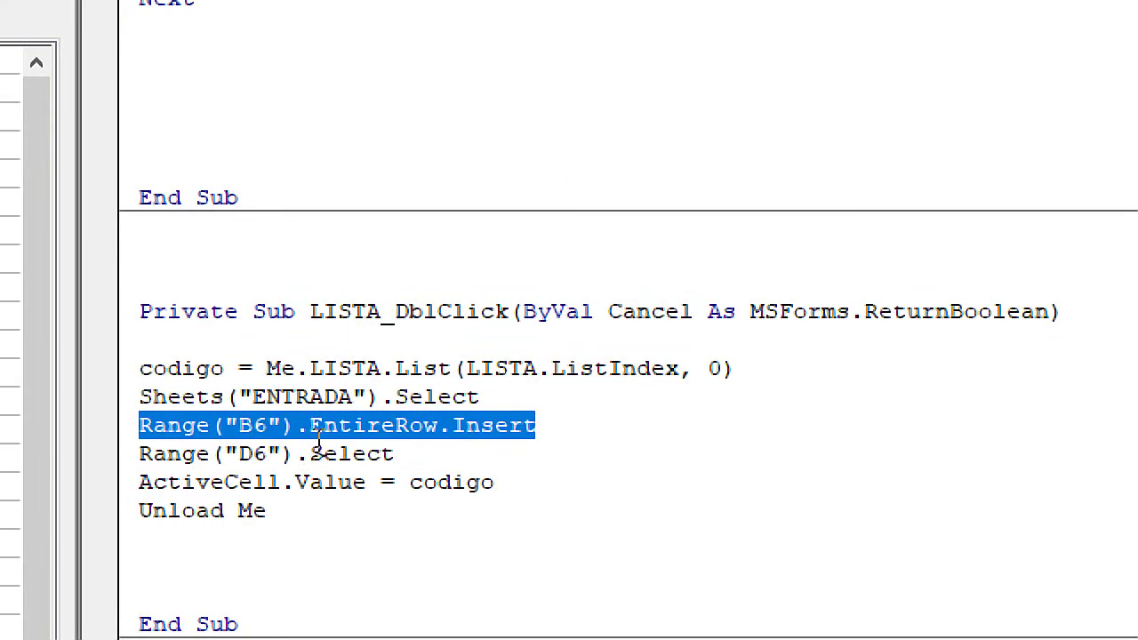
click(255, 429)
key(BackSpace)
text(5)
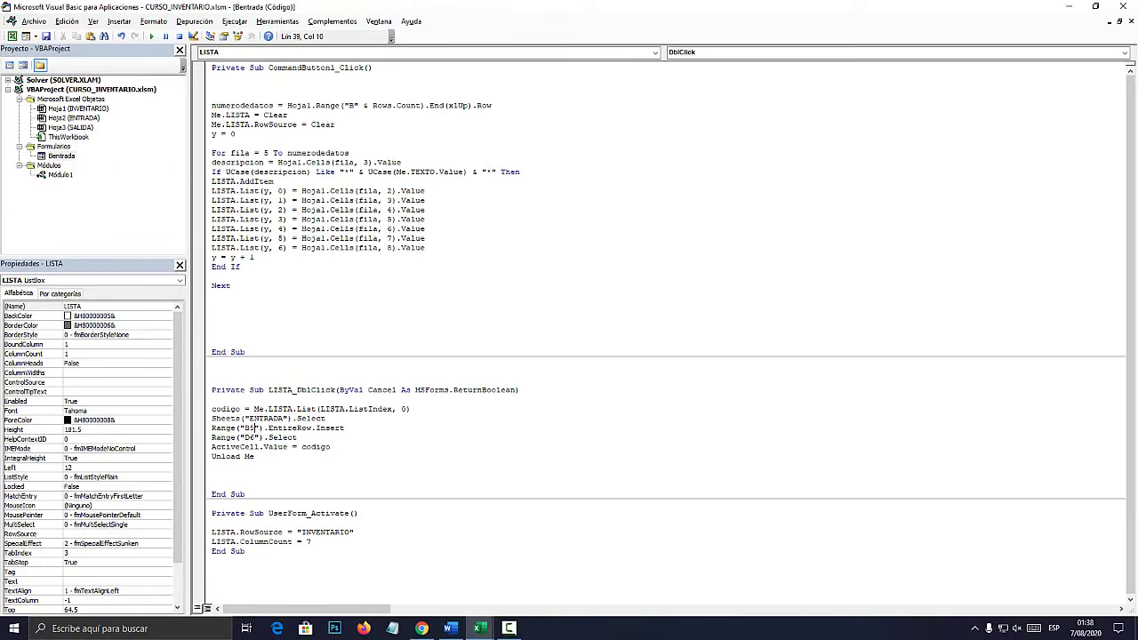
Test inserting a row at row 6 and at row 5 on ENTRADA, undoing each
click(478, 629)
click(413, 569)
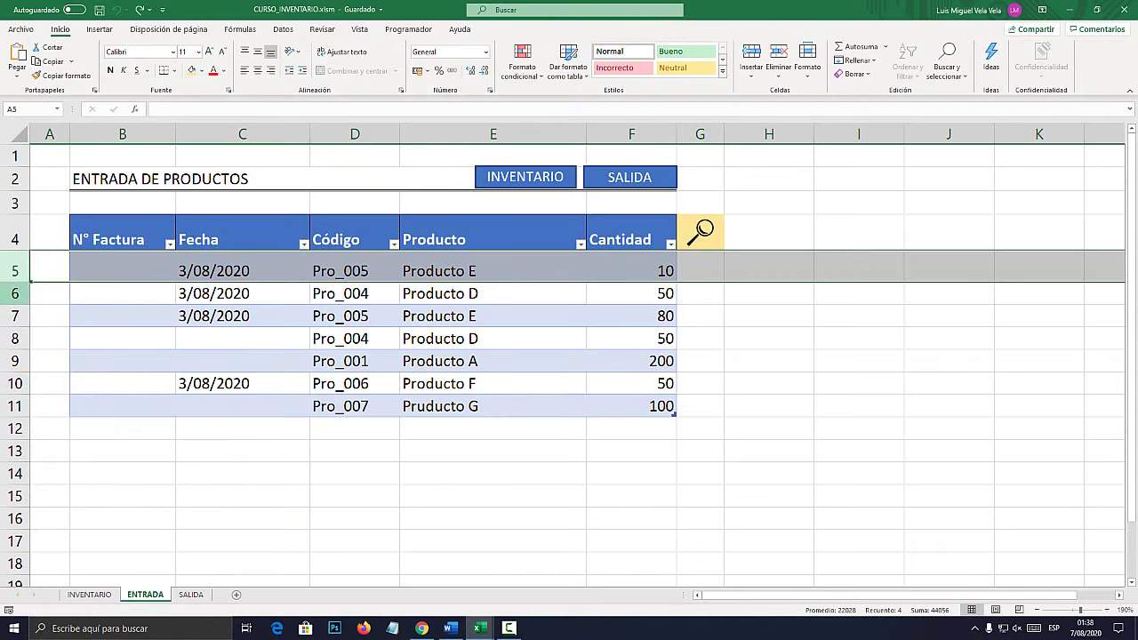
click(49, 293)
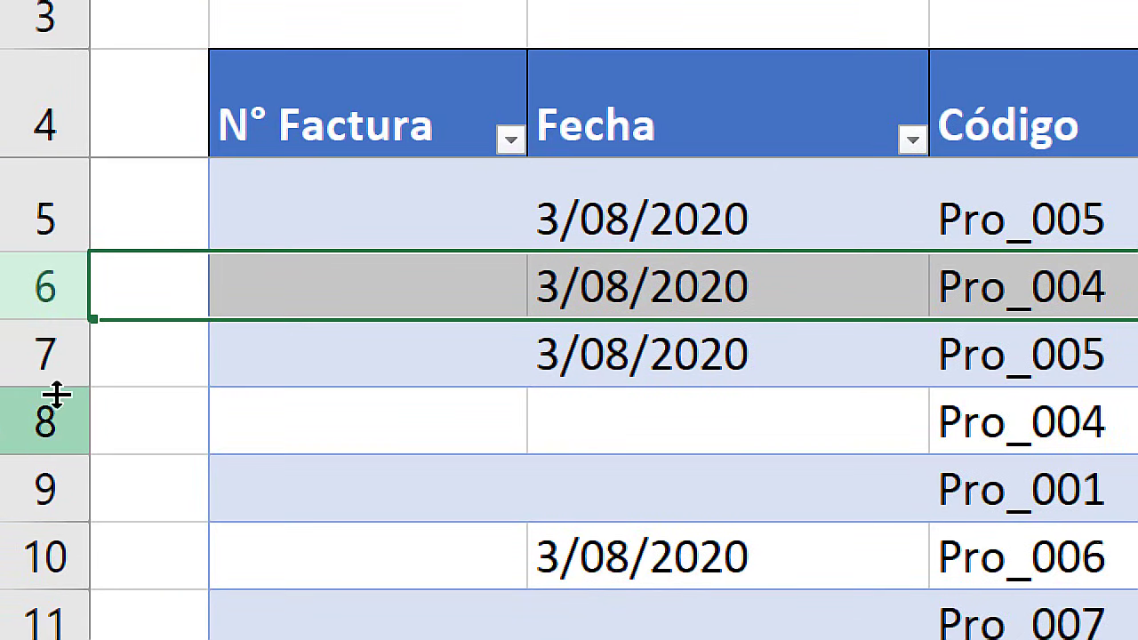
right_click(17, 299)
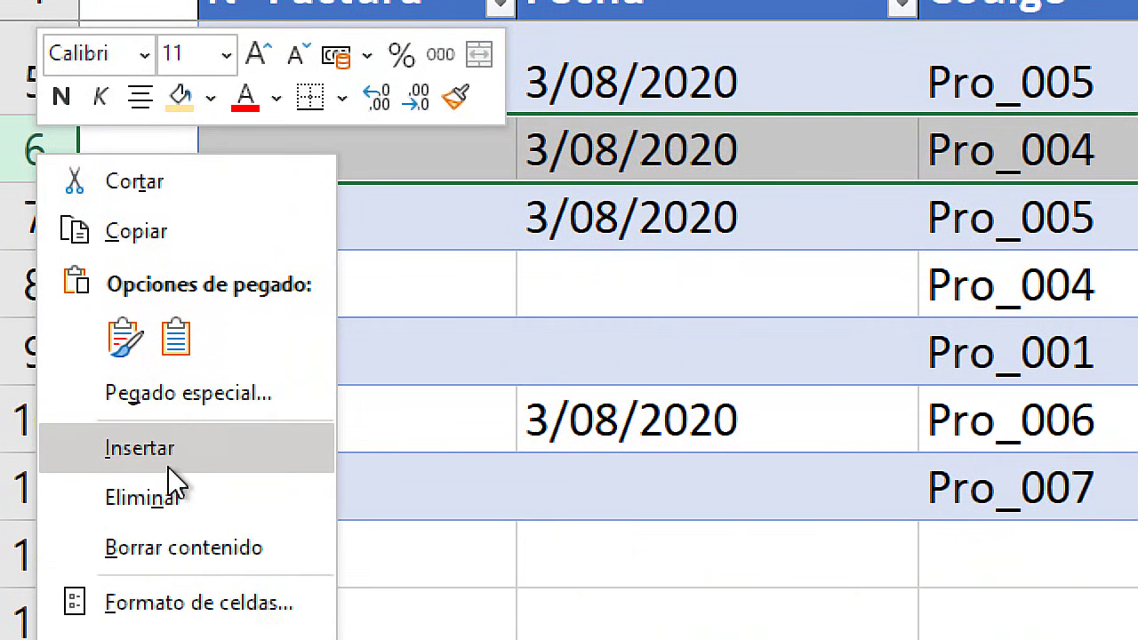
click(151, 584)
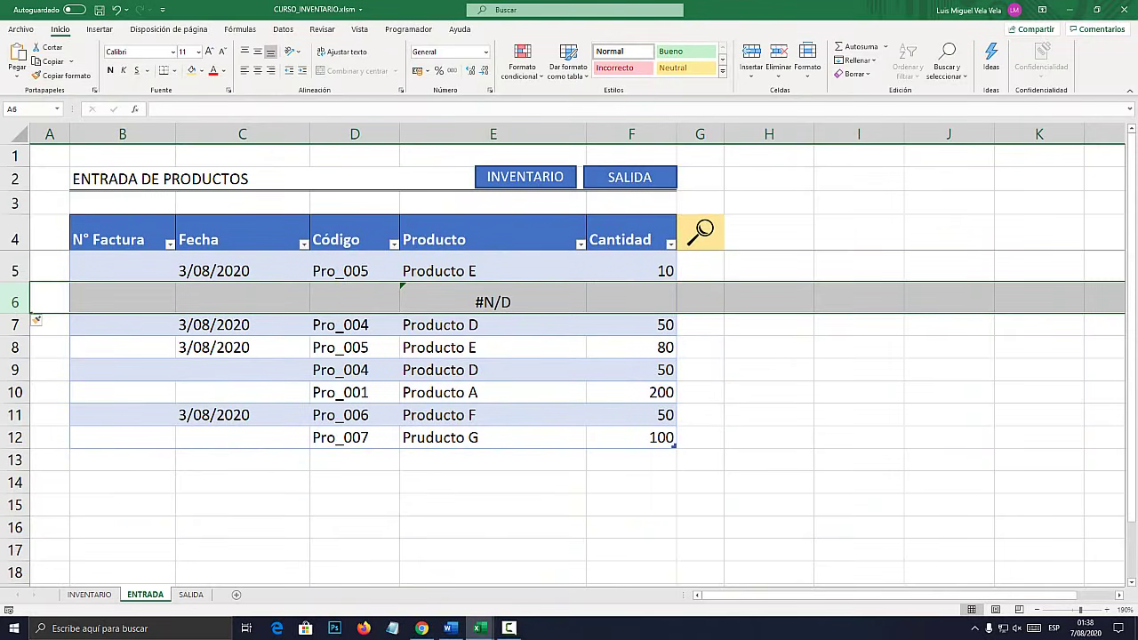
key(ctrl+z)
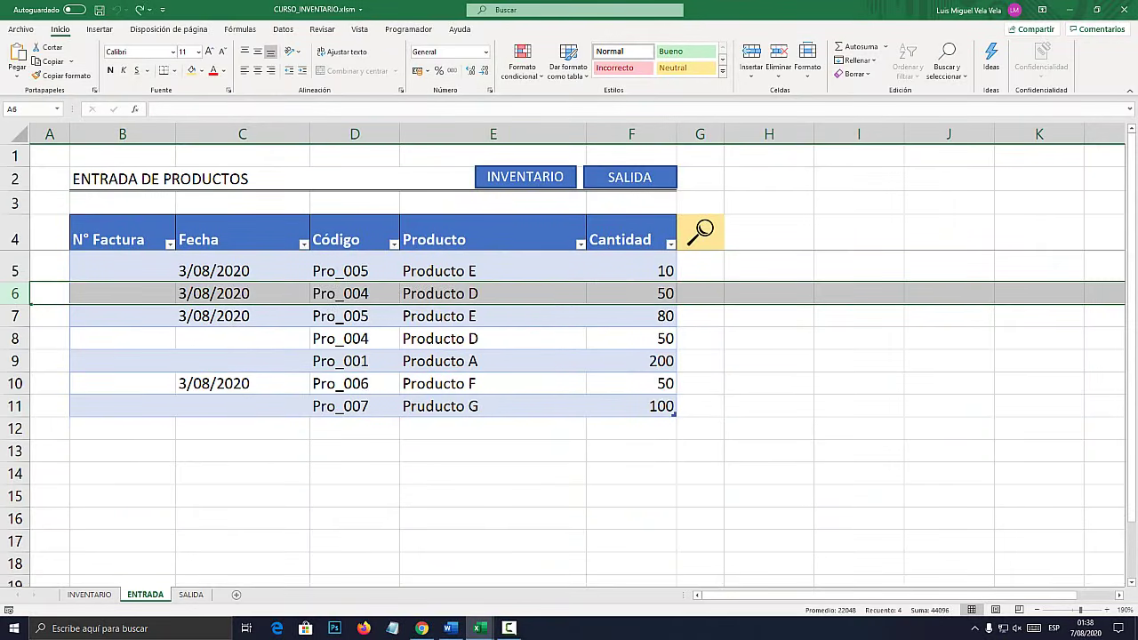
click(15, 271)
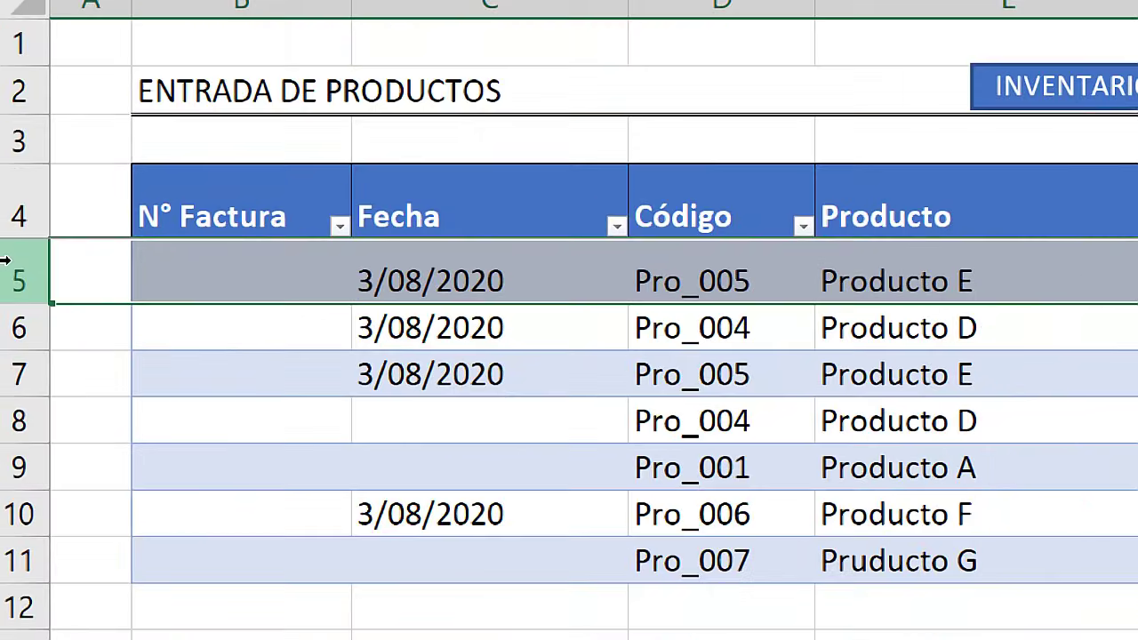
right_click(14, 263)
click(47, 359)
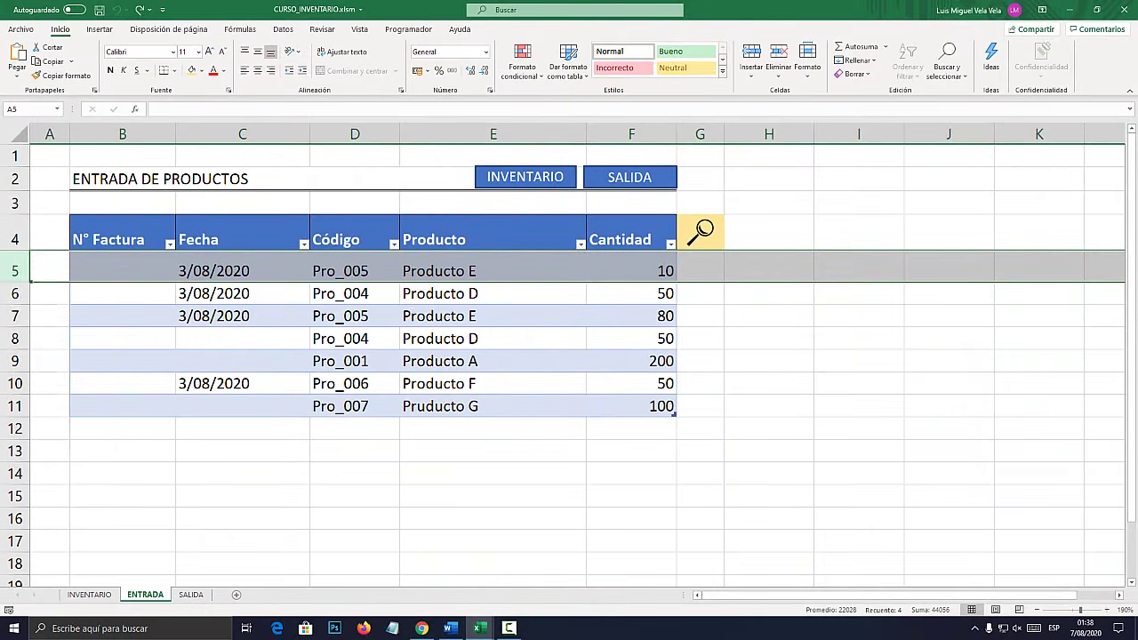
key(ctrl+z)
Select just the 6 in Range("D6").Select in LISTA_DblClick
click(478, 628)
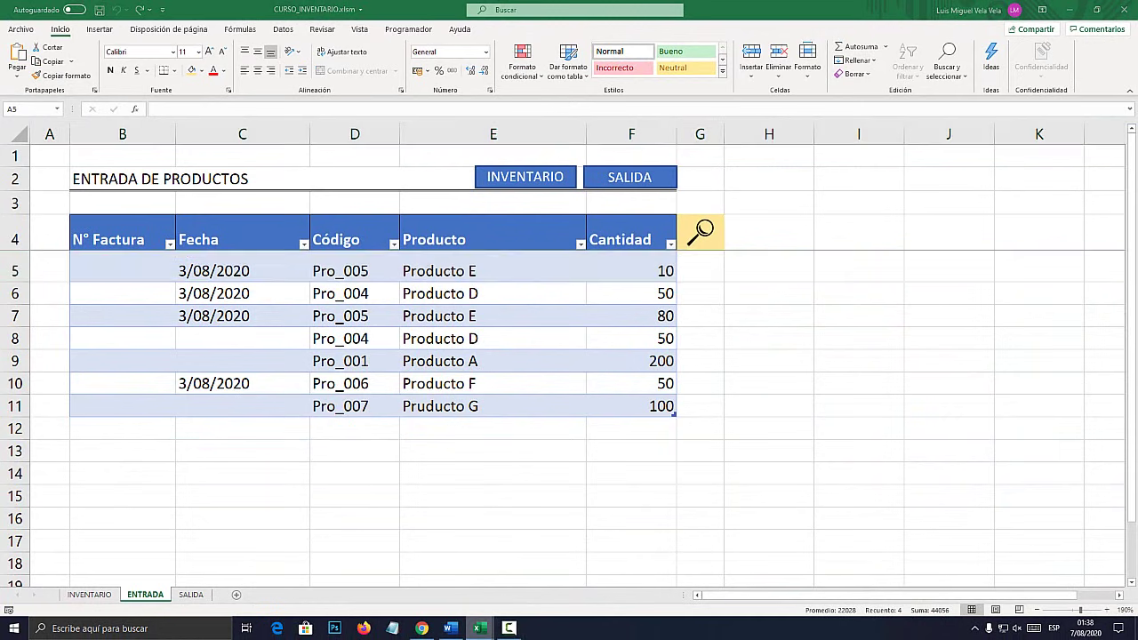
click(546, 569)
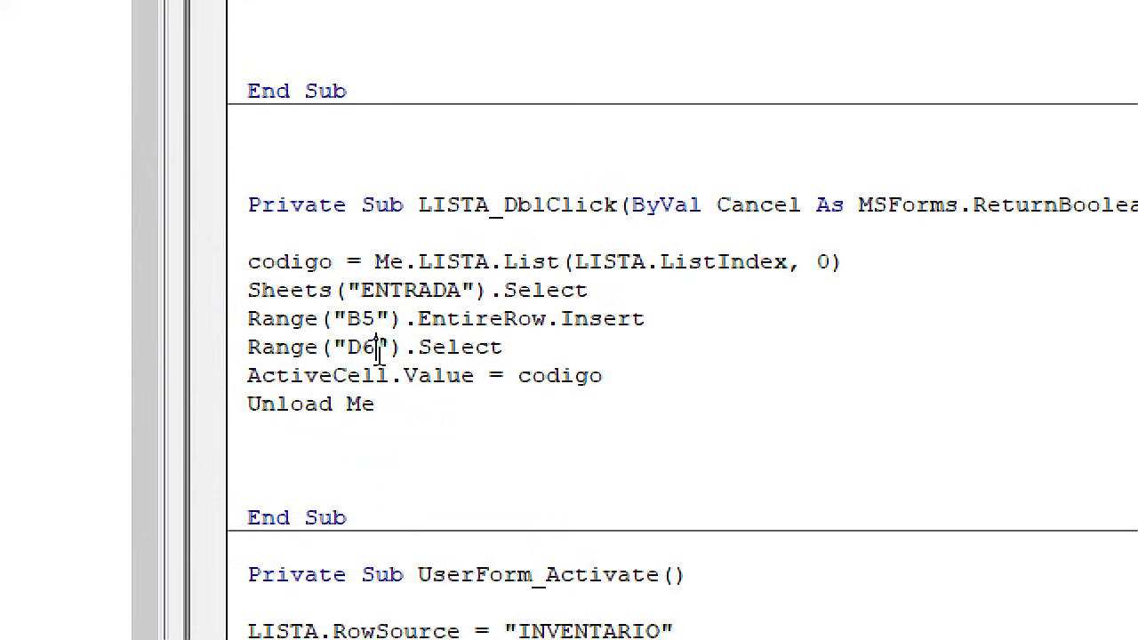
double_click(378, 349)
drag(375, 348, 360, 349)
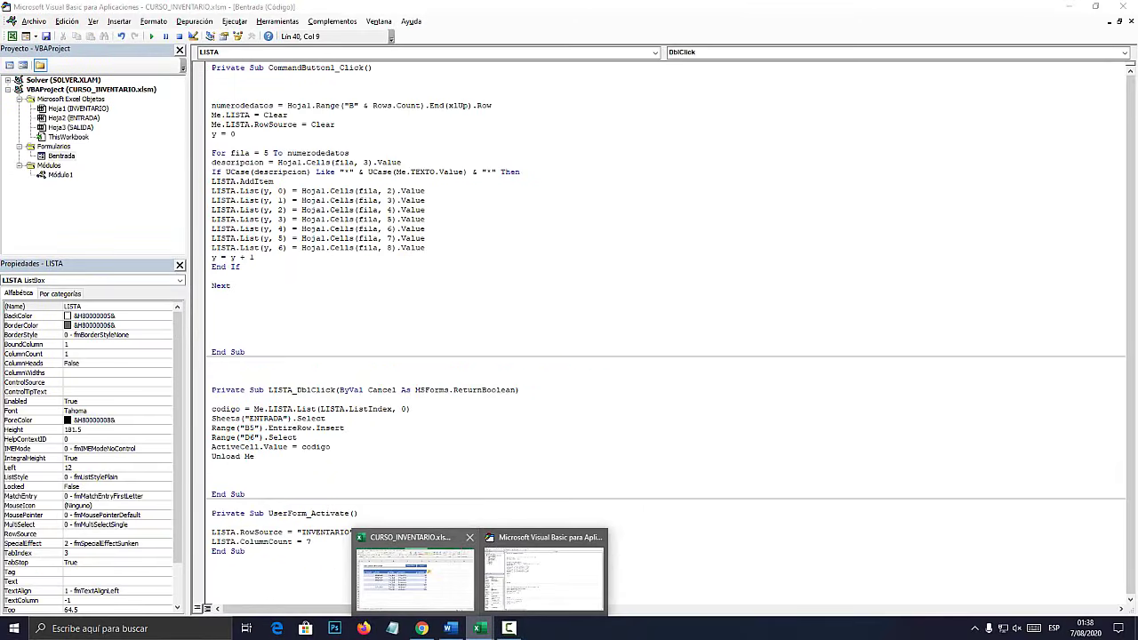
Insert a test row at row 5 of ENTRADA to check cell positions
click(414, 578)
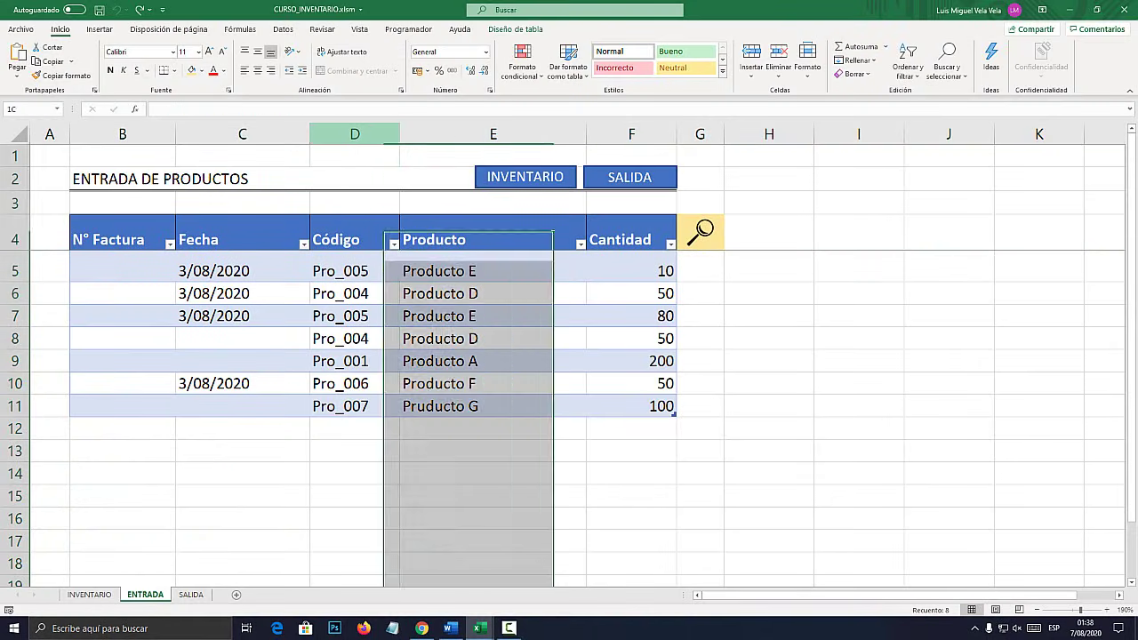
click(355, 270)
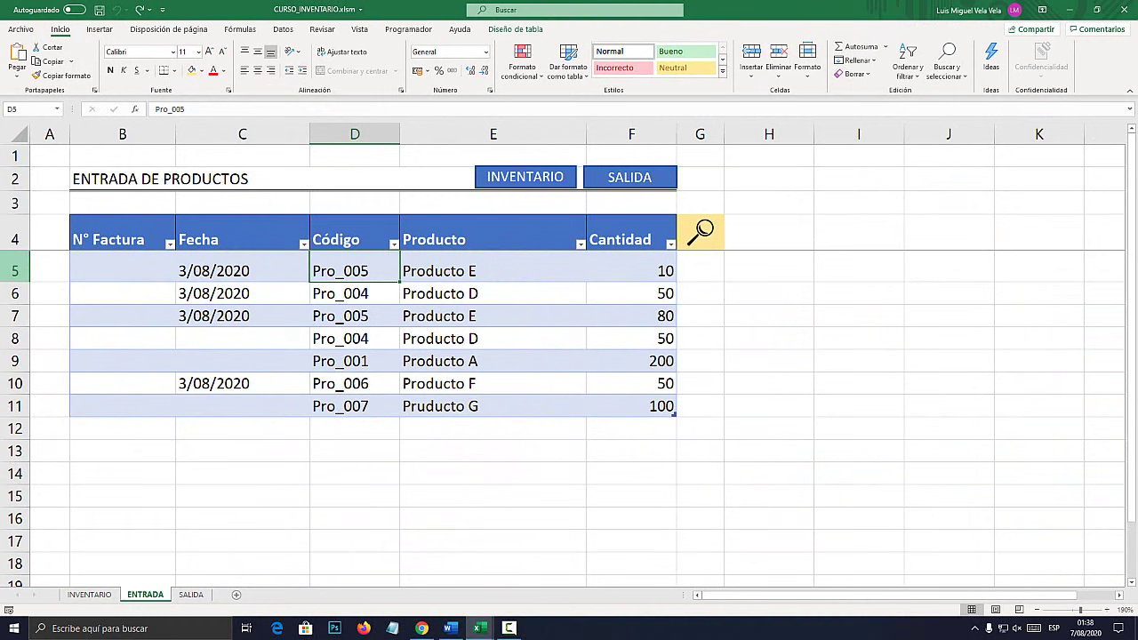
right_click(13, 268)
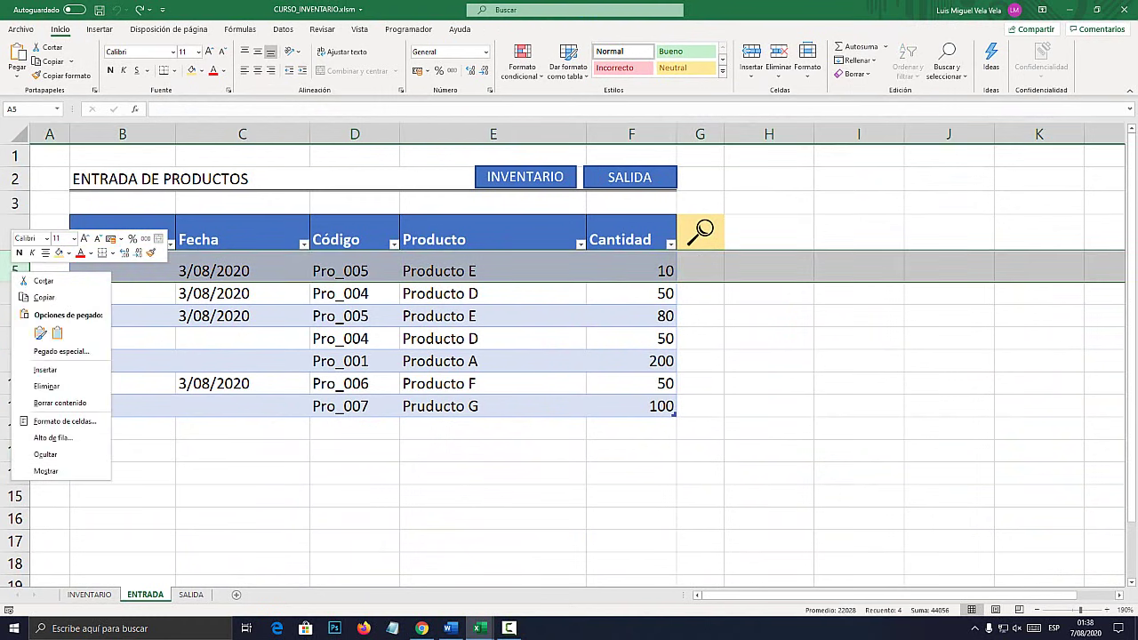
click(40, 366)
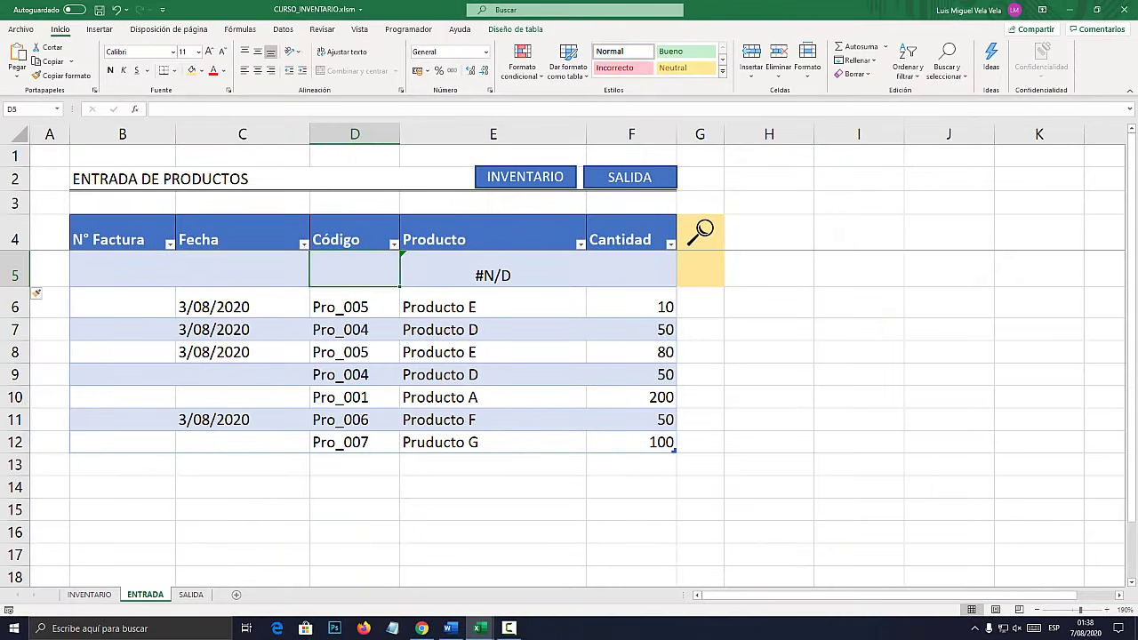
click(355, 133)
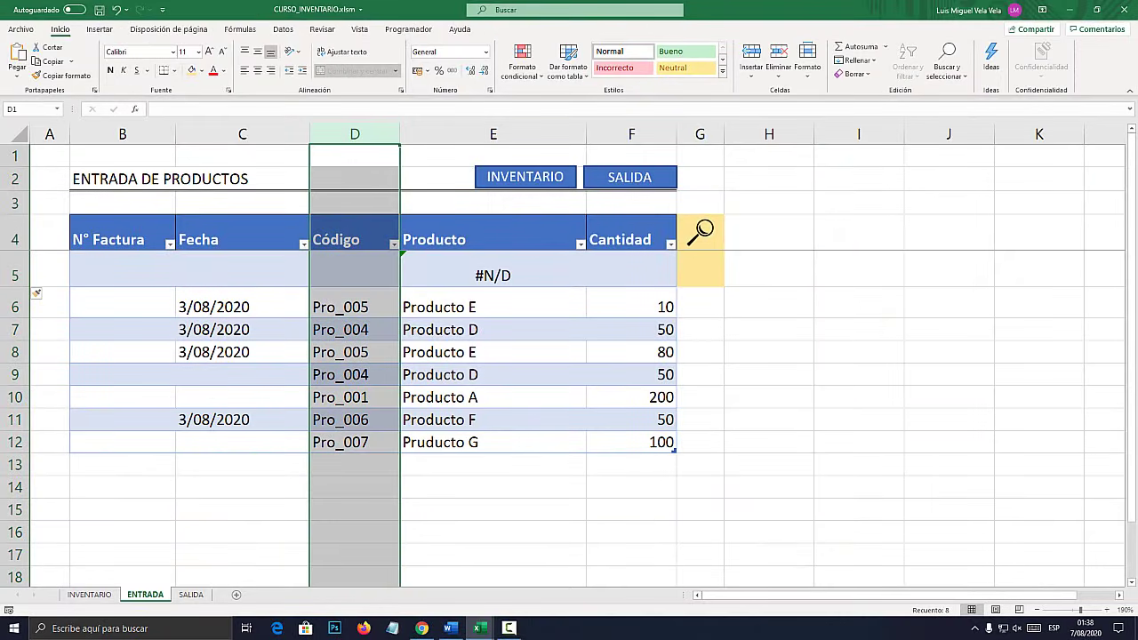
Change Range("D6") to Range("D5") in the double-click code
click(15, 268)
click(542, 578)
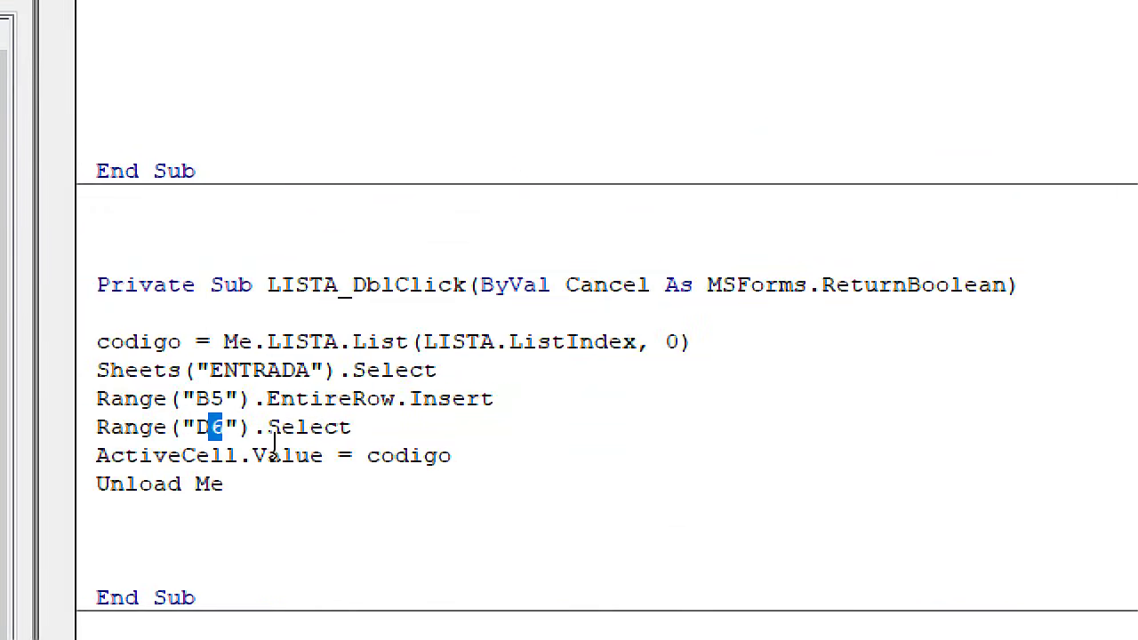
text(5)
drag(264, 488, 57, 492)
click(185, 482)
drag(240, 482, 57, 477)
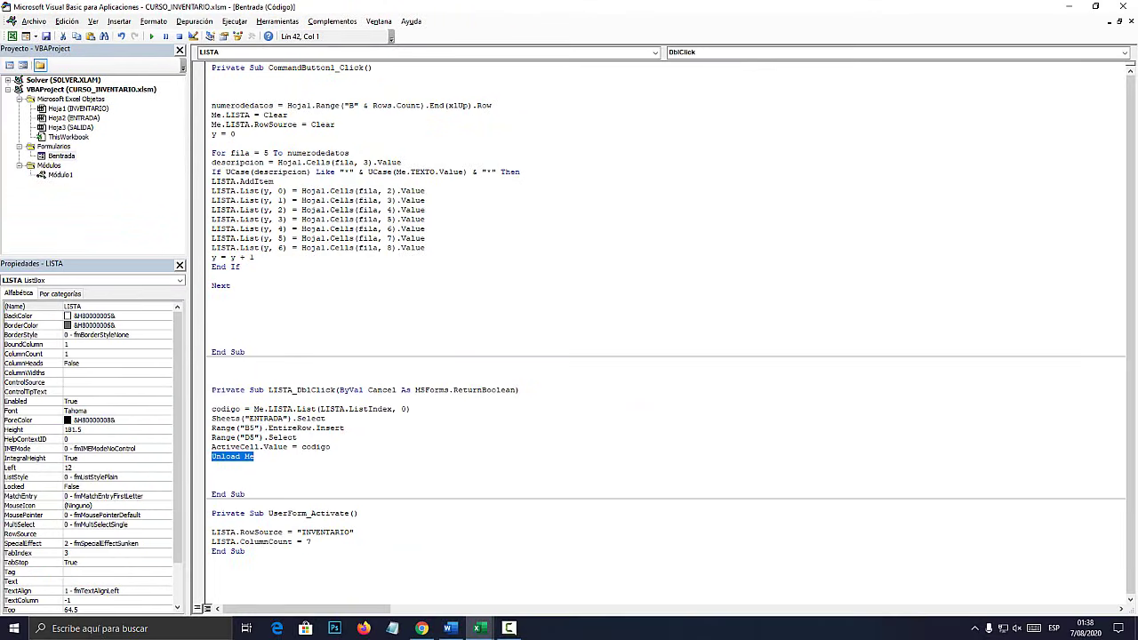
Delete the #N/D test row from ENTRADA
key(alt+F11)
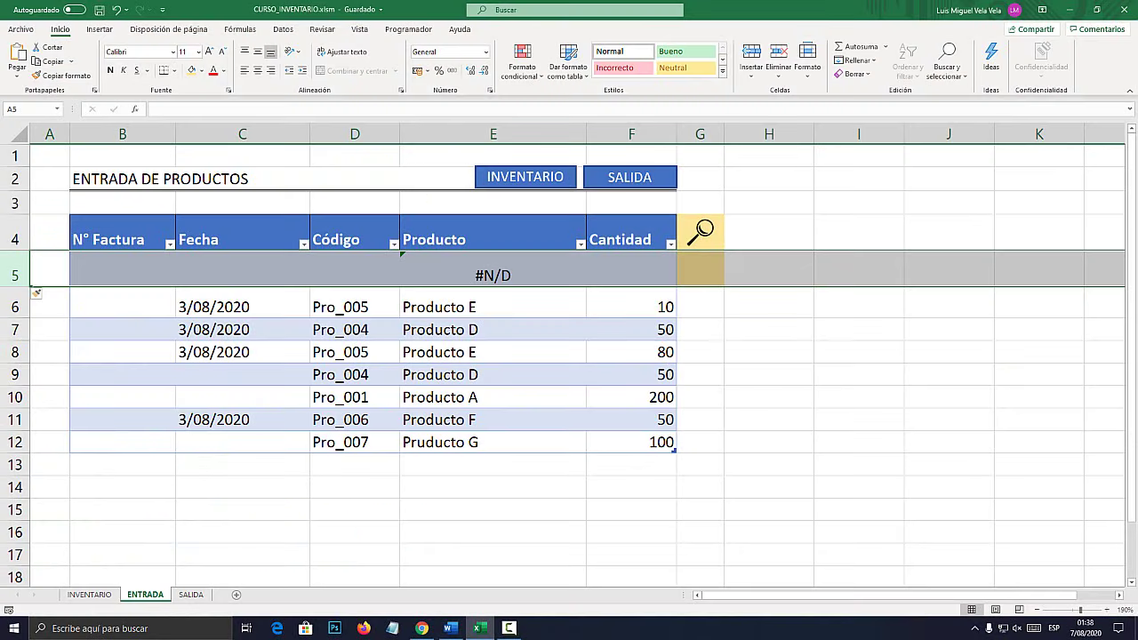
right_click(16, 271)
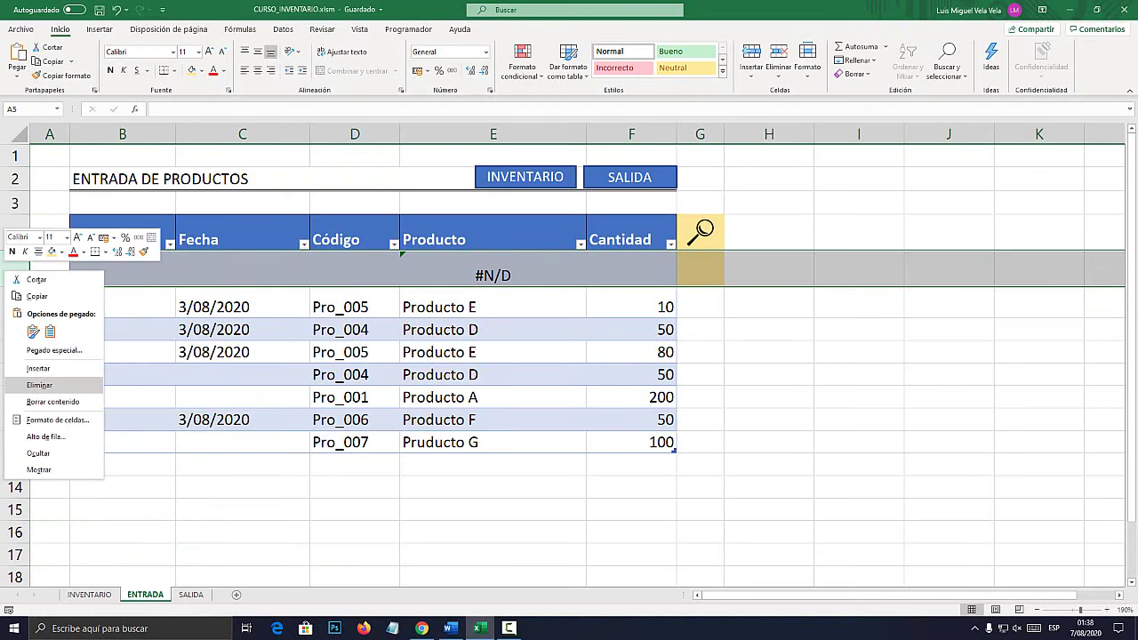
click(36, 386)
Open the Búsqueda para entradas form and try searches for D, E, A and all products
click(769, 383)
click(700, 232)
text(D)
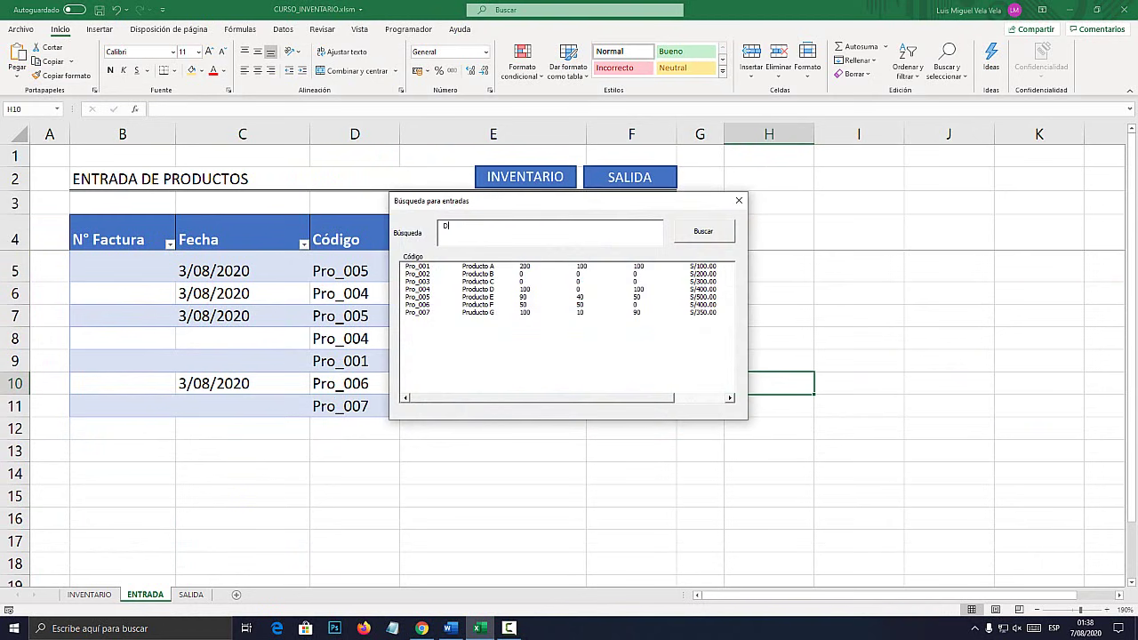
click(703, 231)
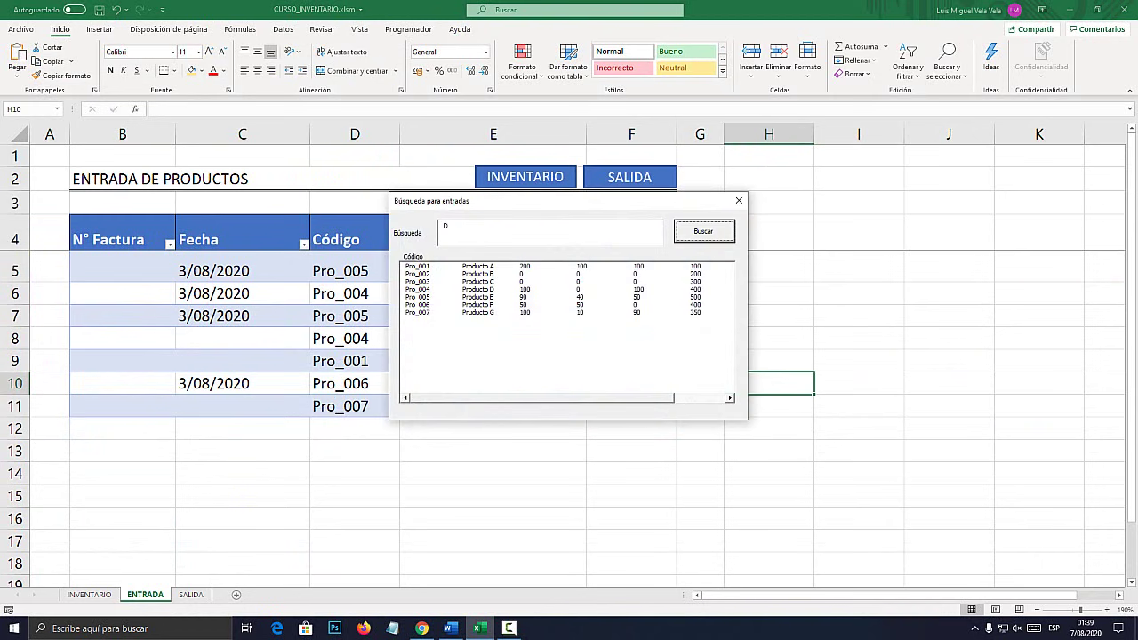
click(445, 225)
click(703, 231)
double_click(446, 225)
text(A)
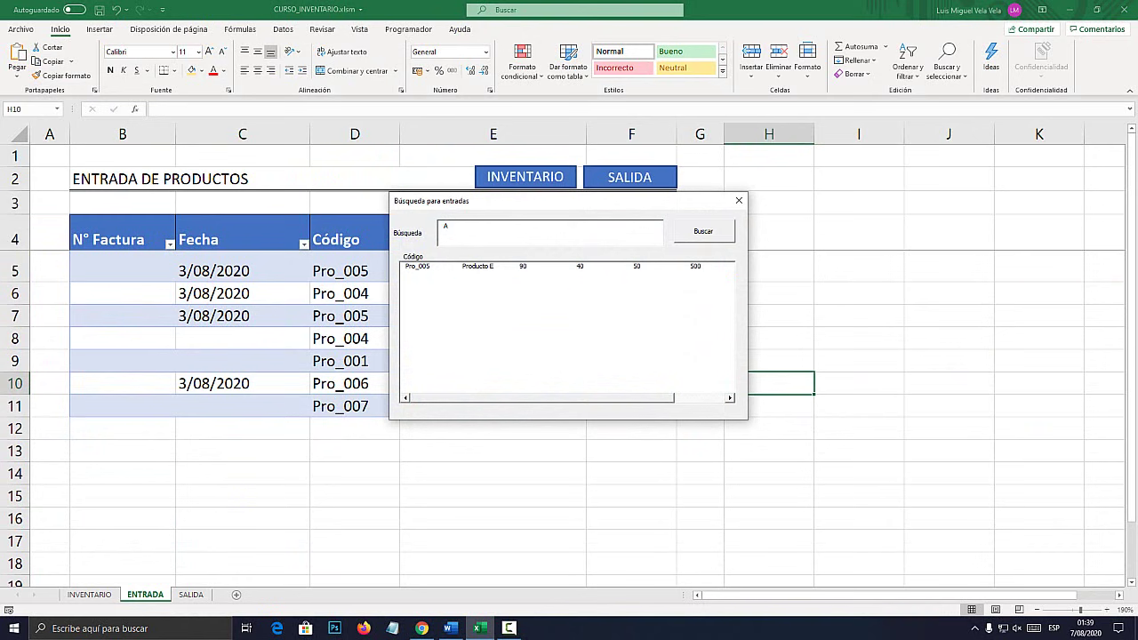
click(703, 231)
double_click(445, 226)
text(C)
click(703, 231)
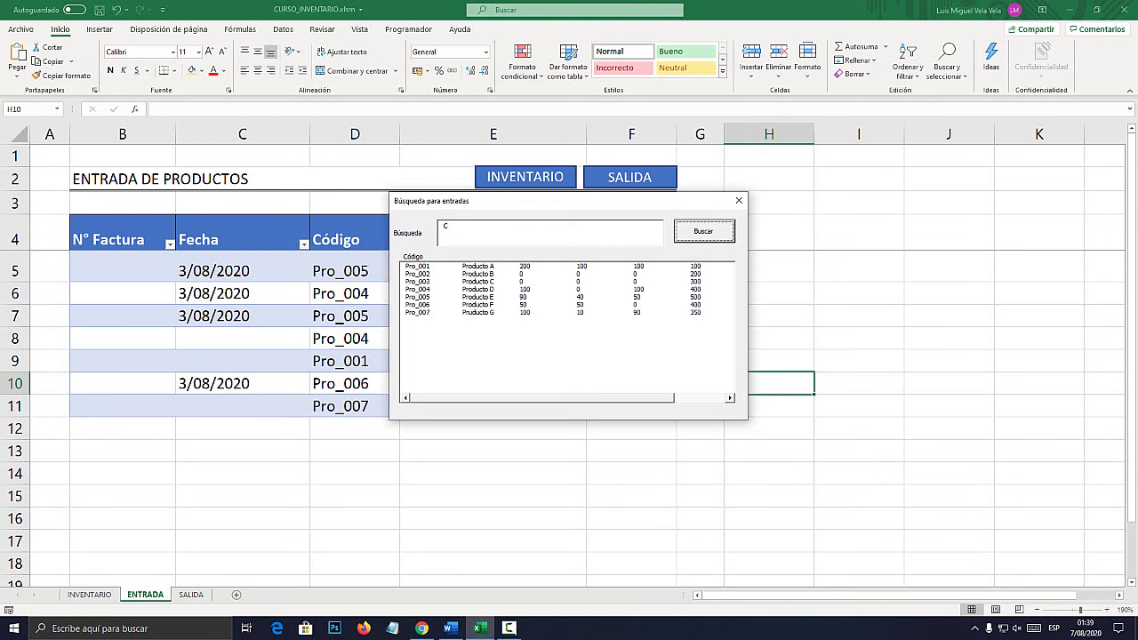
Search Producto E, A, then C, and double-click Pro_003 to insert it
click(447, 228)
text(Producto E)
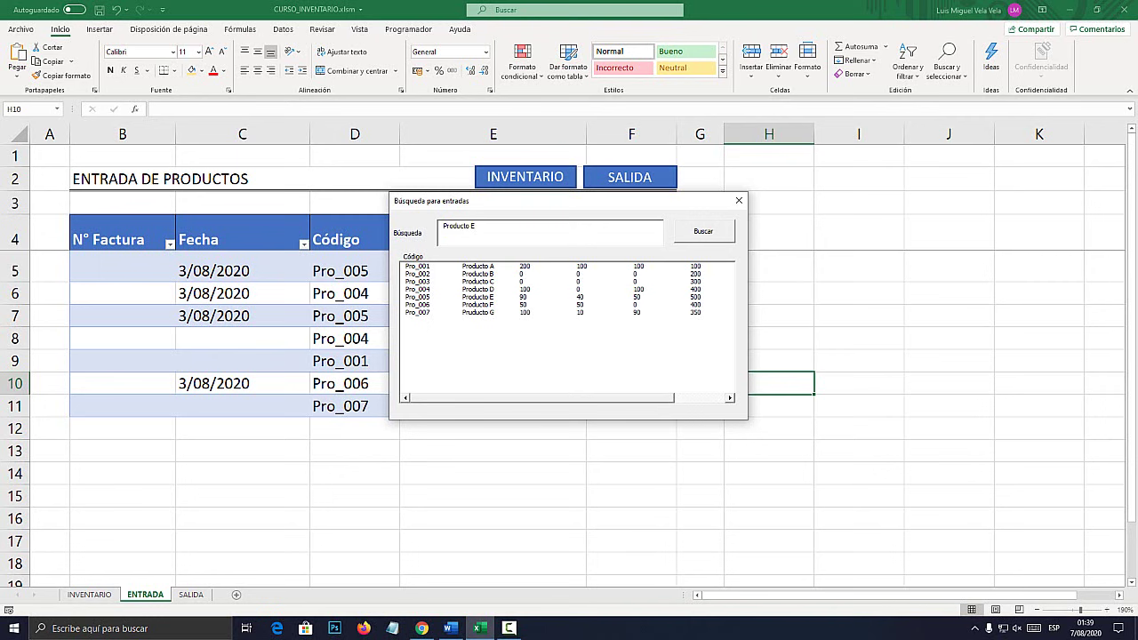
click(703, 231)
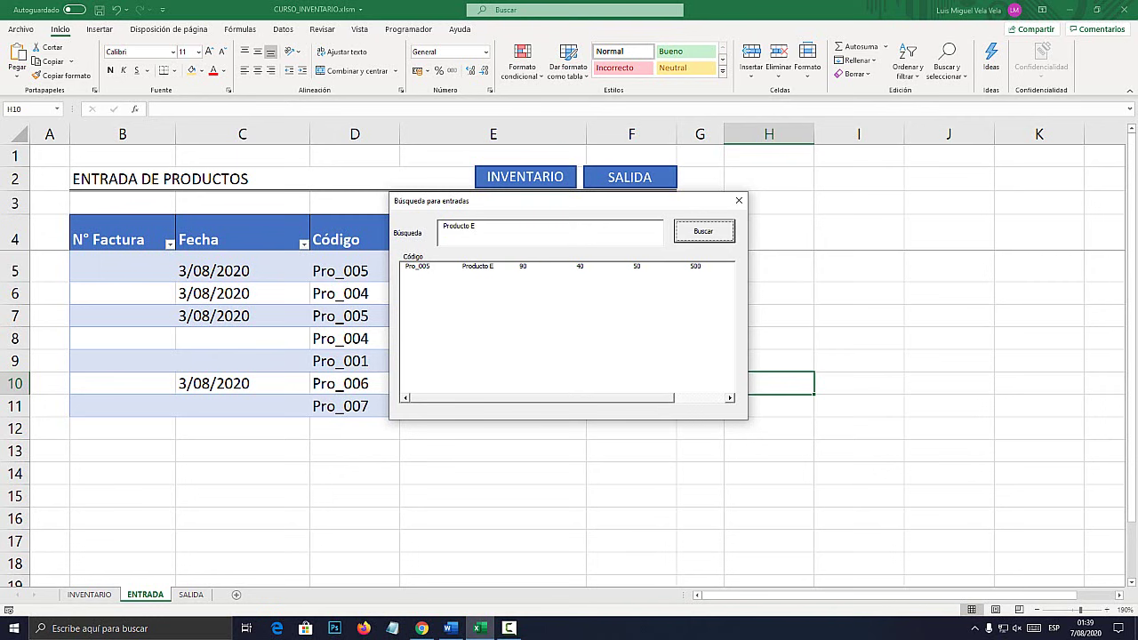
click(477, 227)
click(703, 231)
click(477, 227)
text(C)
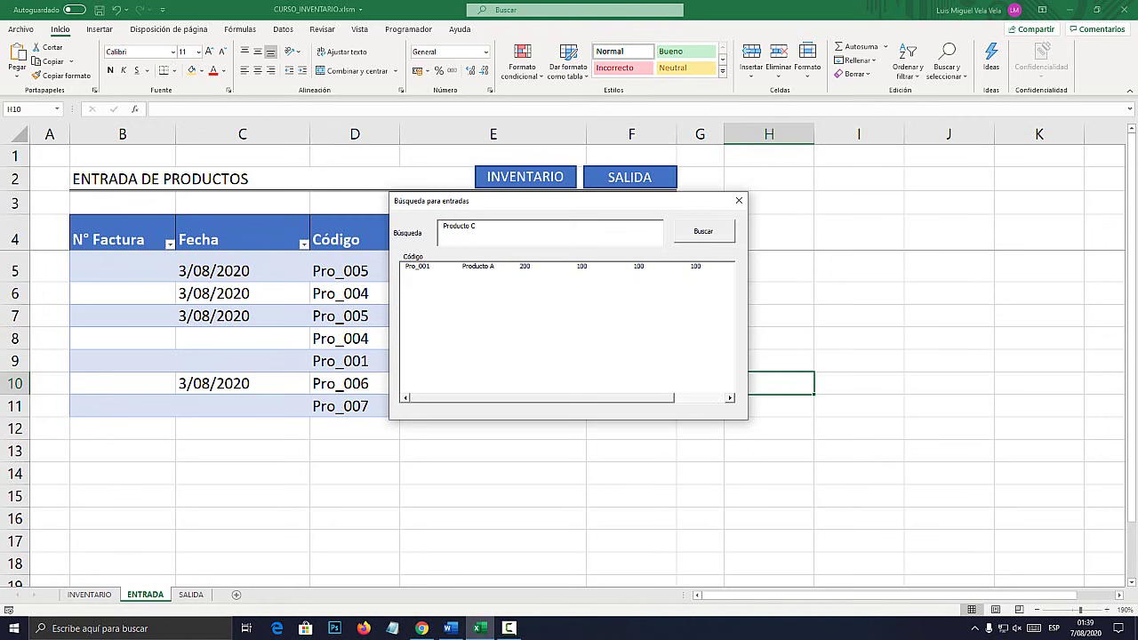
click(703, 231)
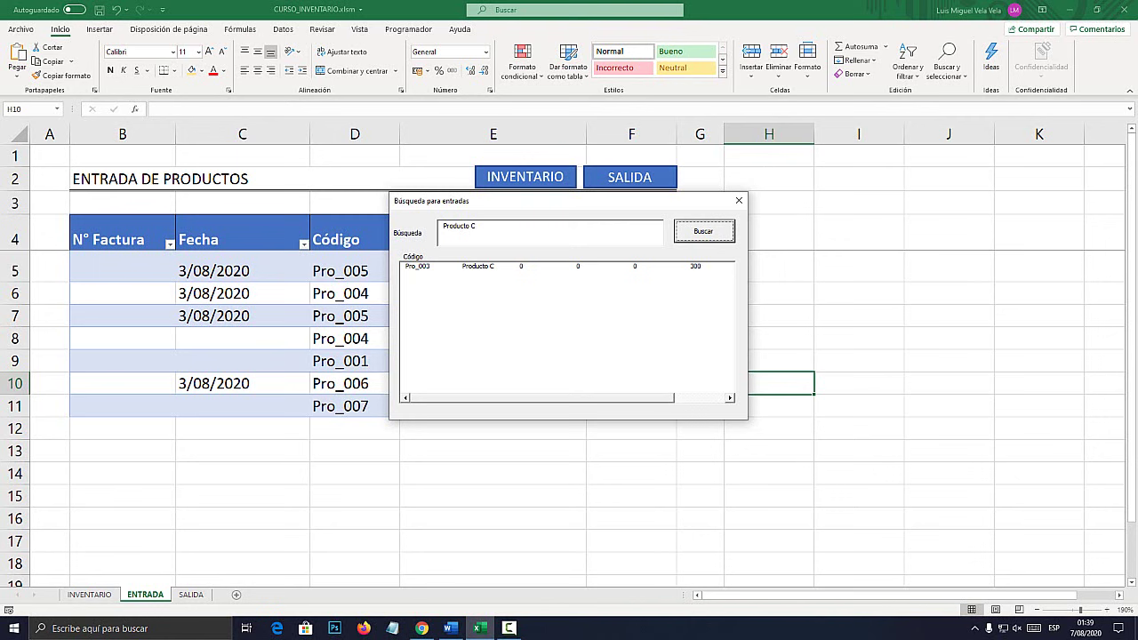
mouse_move(515, 203)
mouse_down()
mouse_move(661, 358)
mouse_move(738, 256)
mouse_up()
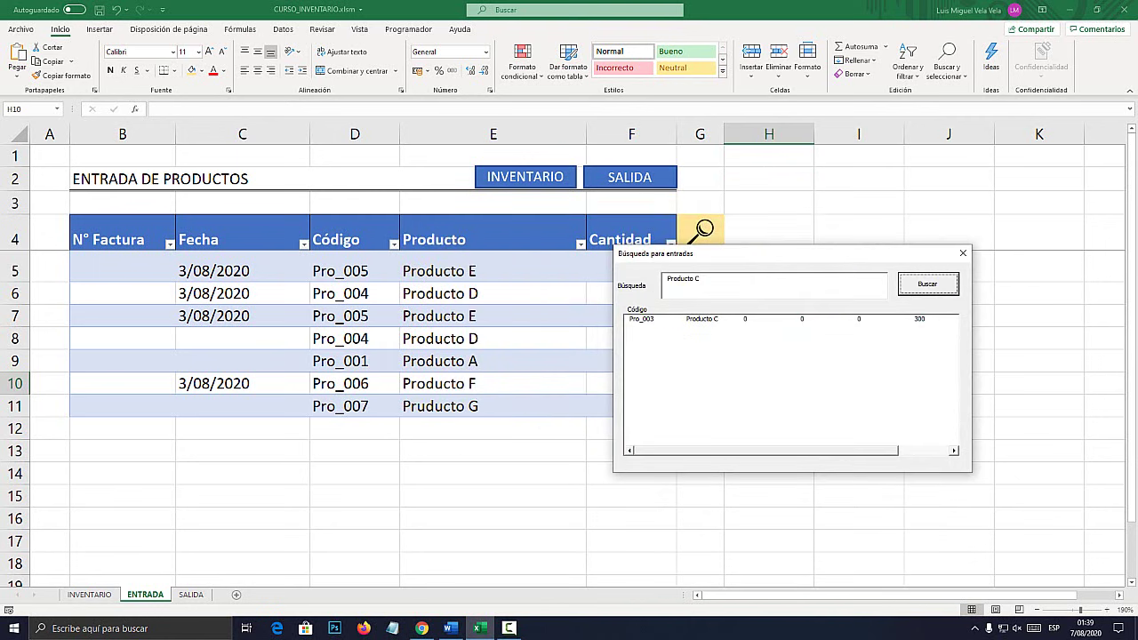
double_click(641, 318)
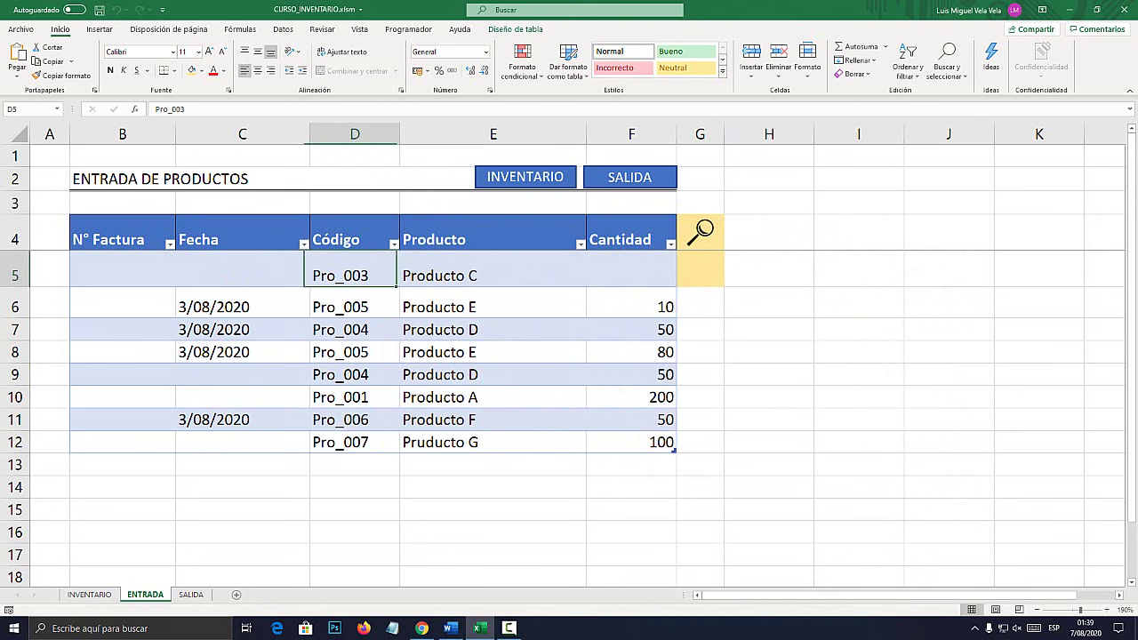
Enter quantity 20 in F5 for the new Pro_003 row
click(492, 275)
click(631, 275)
text(20)
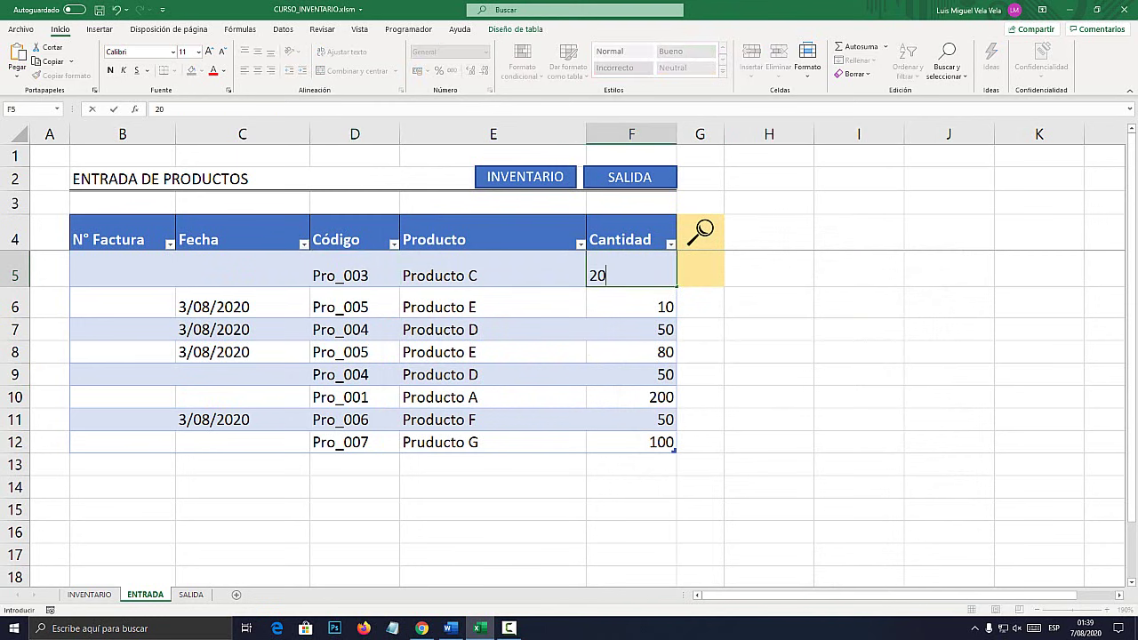
key(Return)
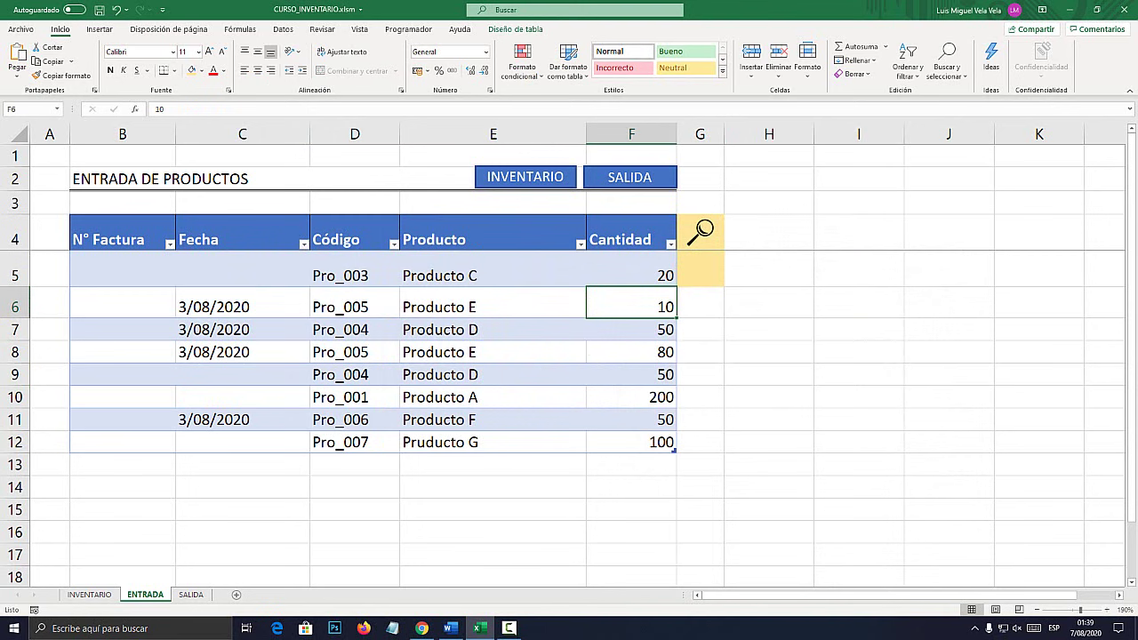
click(355, 275)
click(492, 274)
click(631, 275)
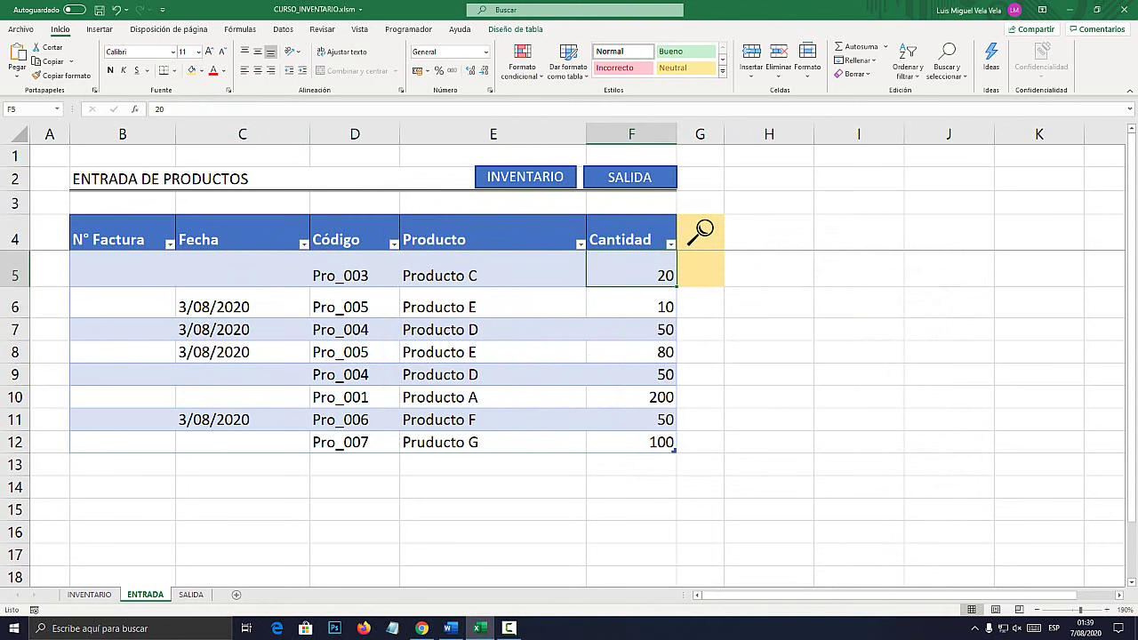
Check Producto C's Entradas in INVENTARIO row 7, then reopen the search form on ENTRADA
click(88, 594)
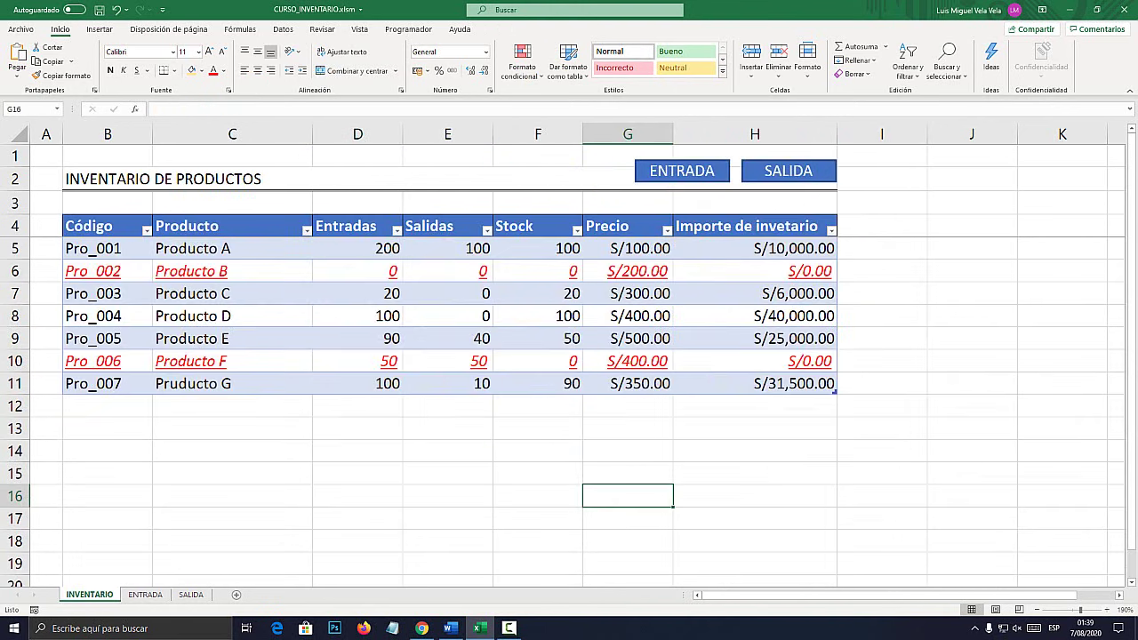
click(190, 294)
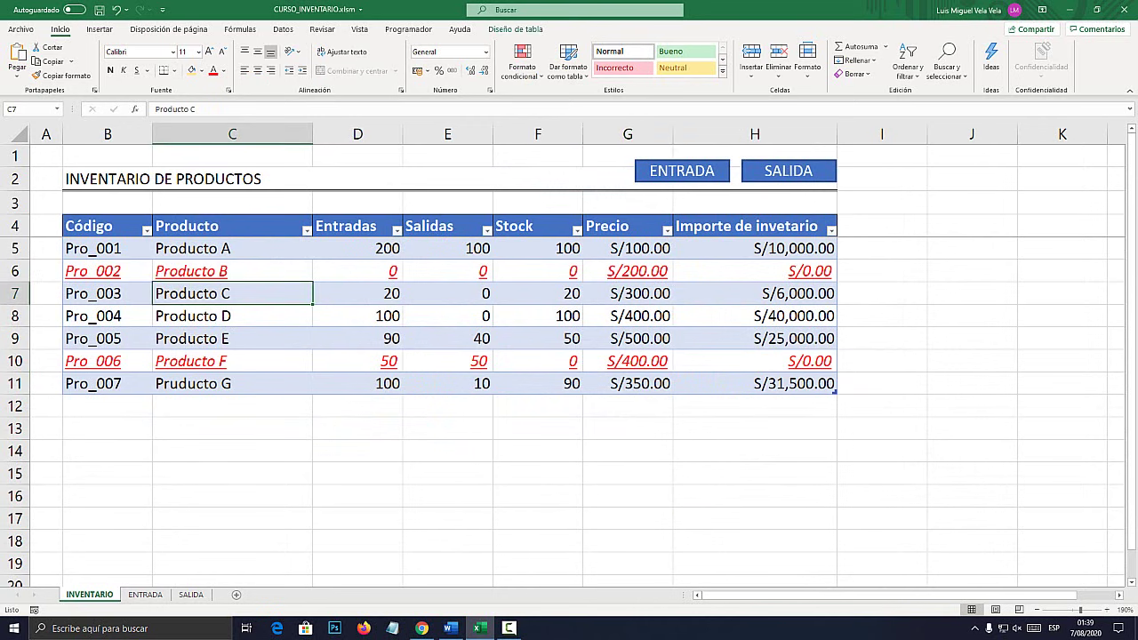
click(15, 293)
click(357, 293)
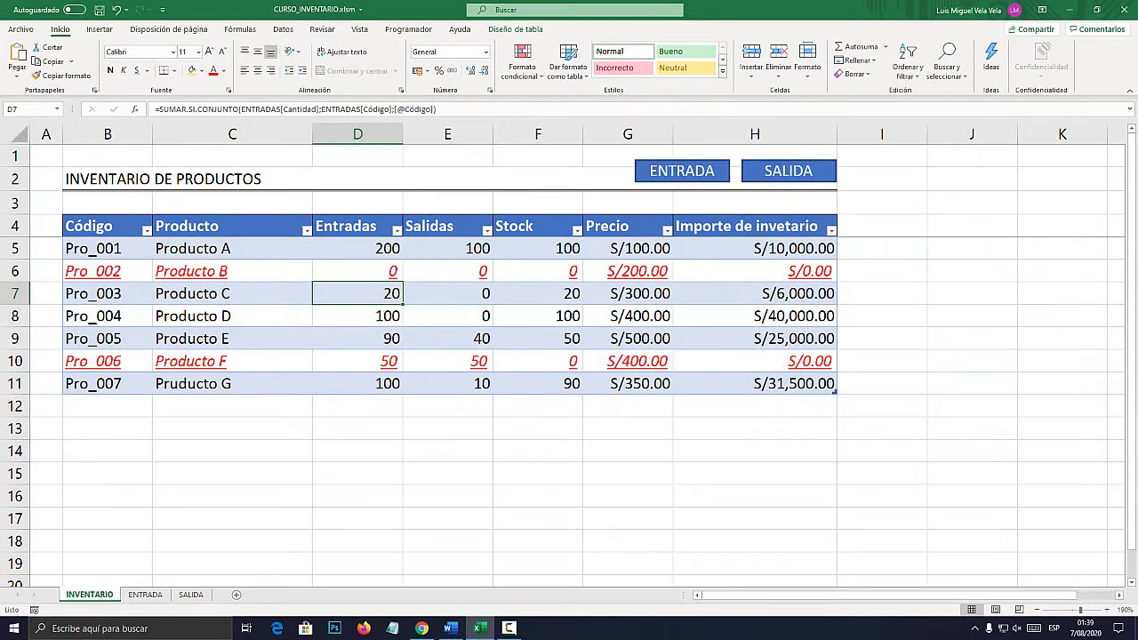
click(145, 594)
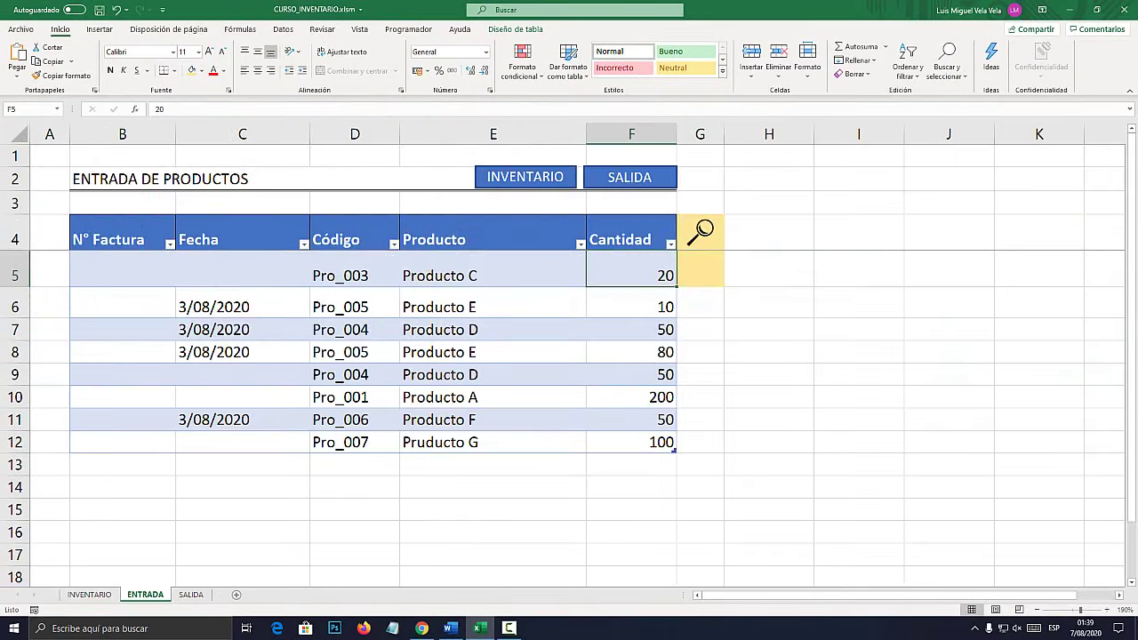
click(700, 231)
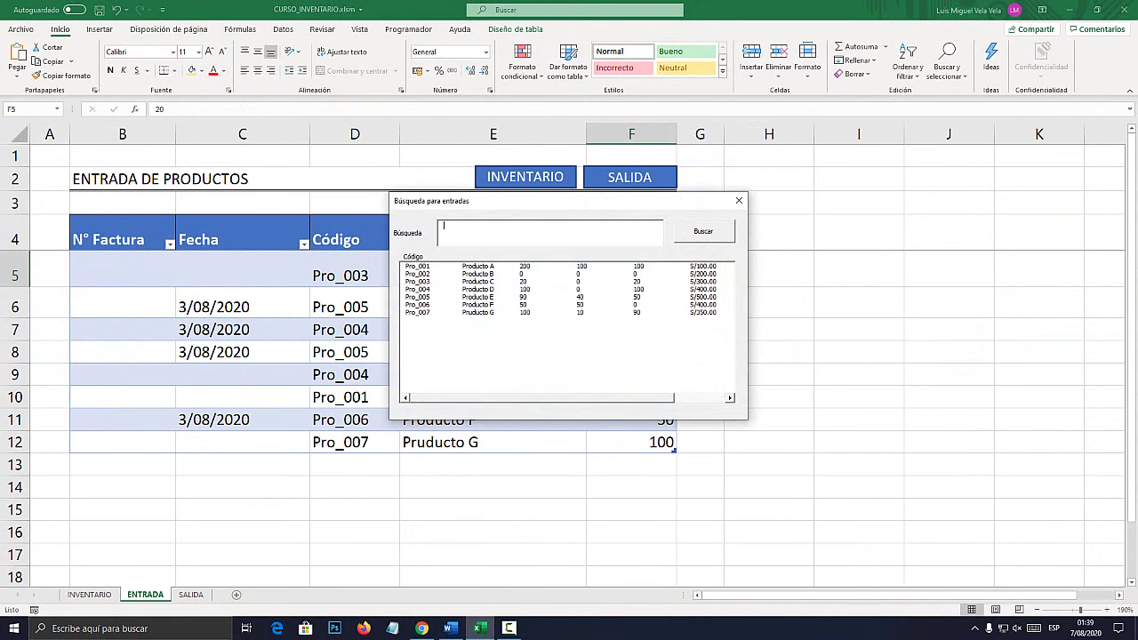
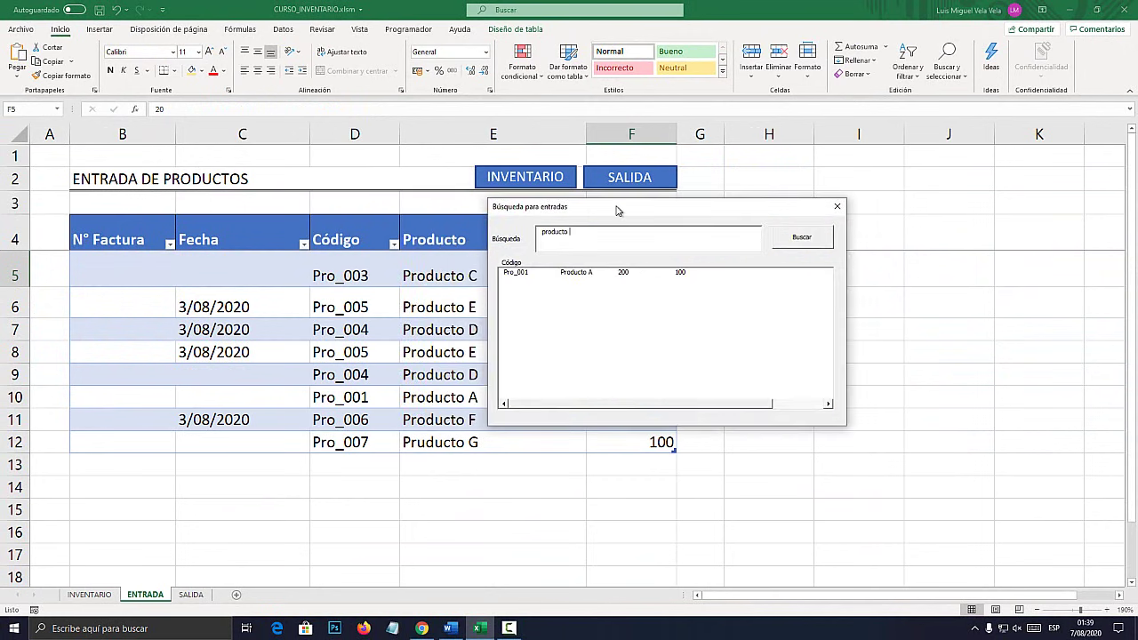
Search 'producto c', insert Pro_003 Producto C into ENTRADA with quantity 70, then view INVENTARIO
drag(521, 201, 658, 200)
key(Return)
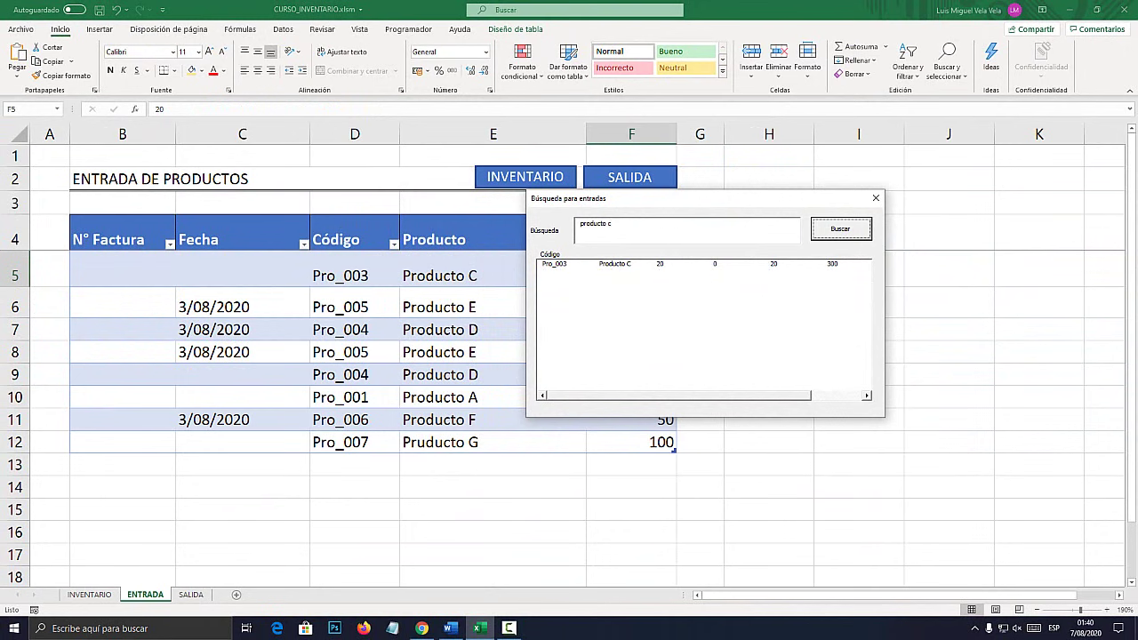
double_click(554, 264)
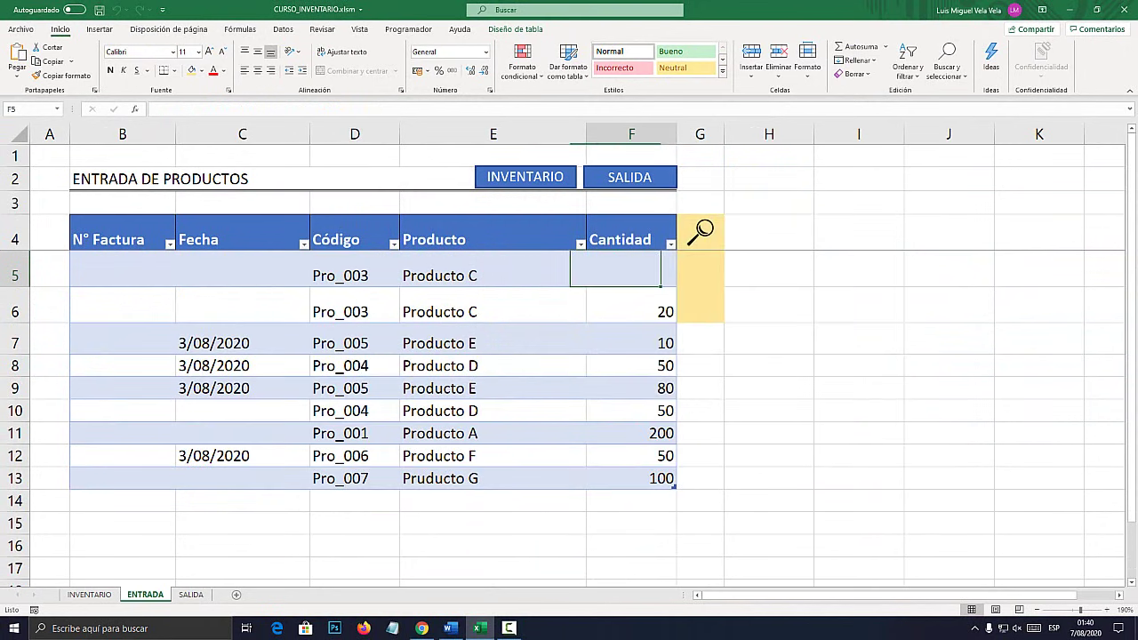
text(70)
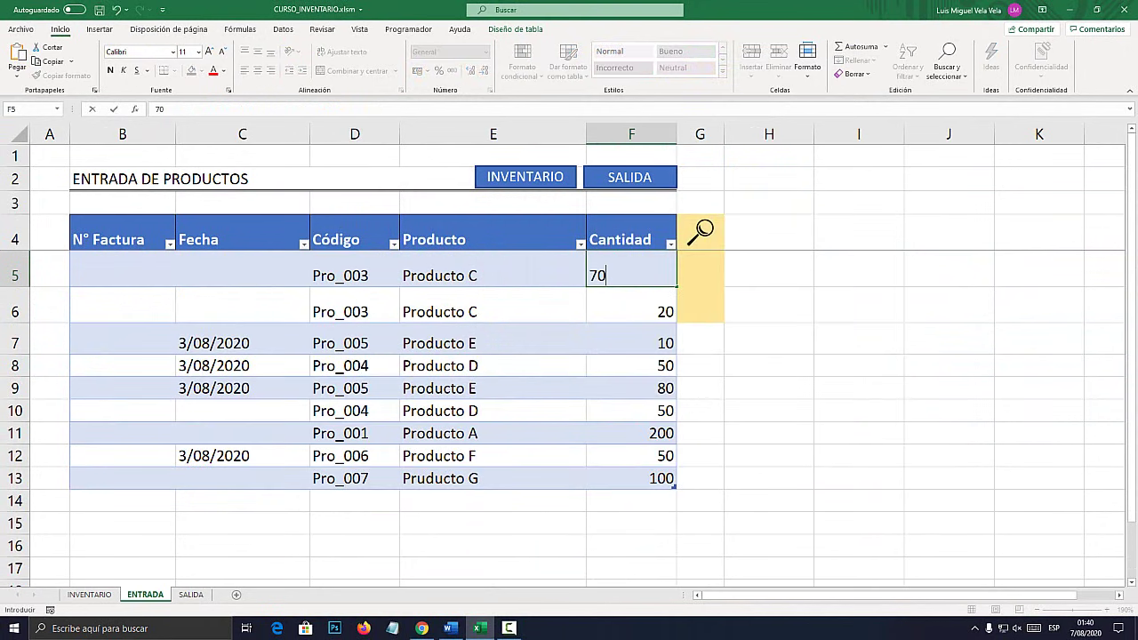
key(Return)
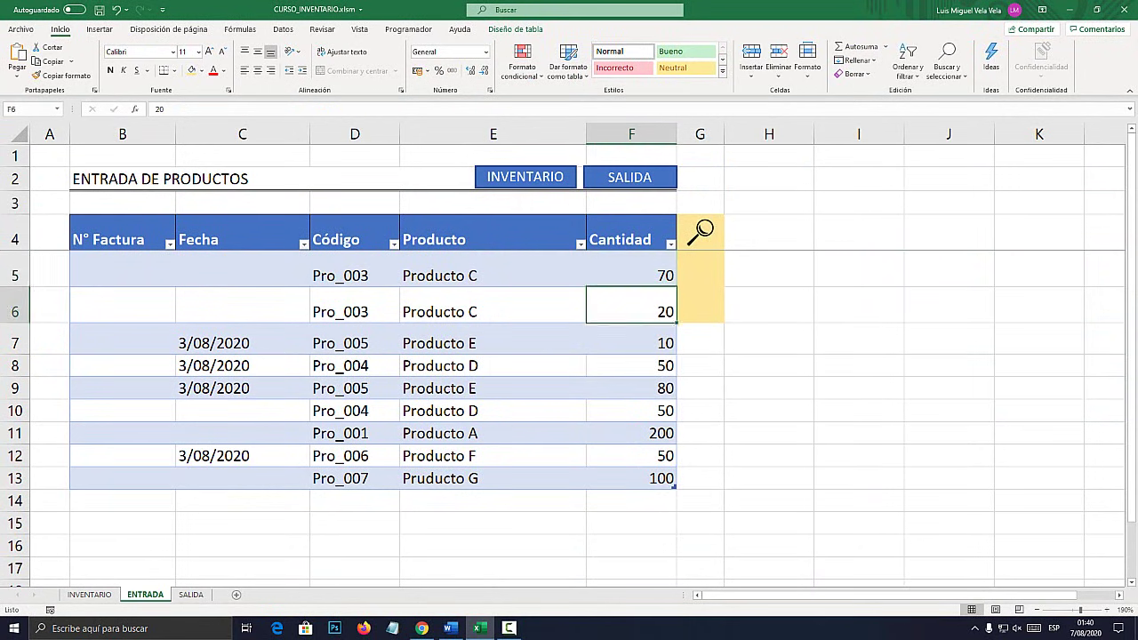
key(Up)
key(ctrl+Page_Up)
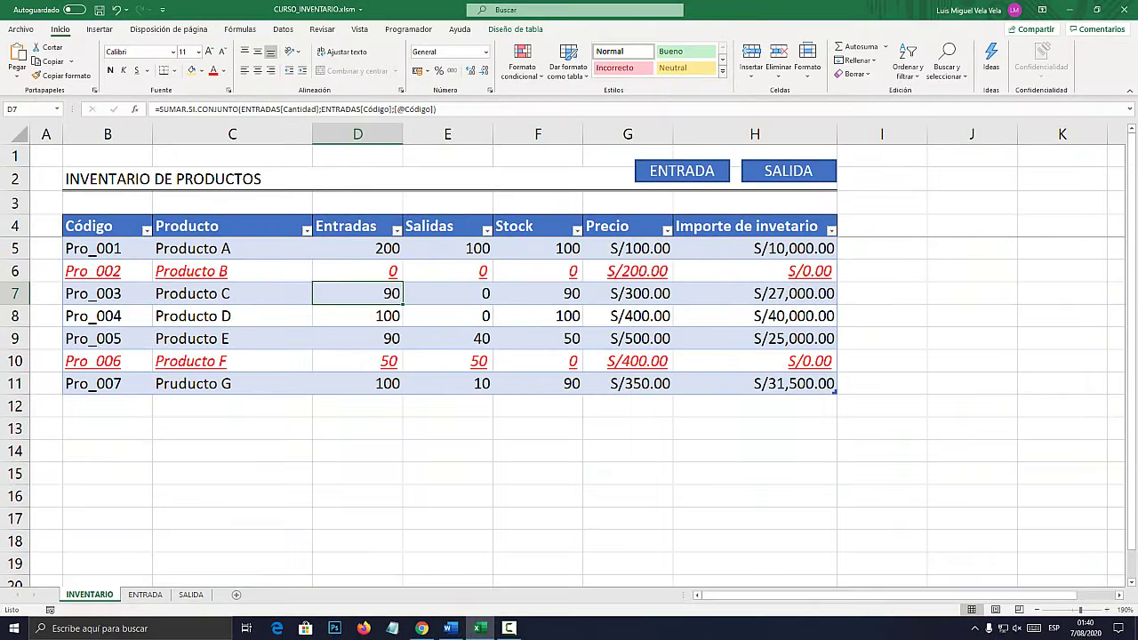
Go through ENTRADA to the SALIDA sheet and select the magnifier picture beside Cantidad
key(ctrl+Page_Down)
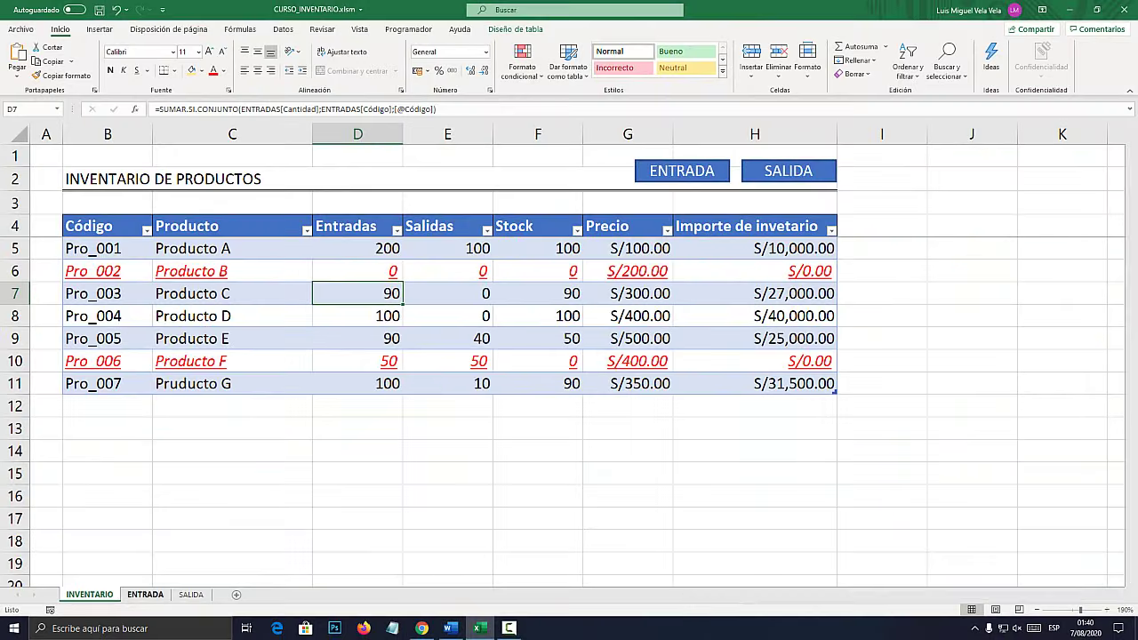
key(ctrl+Page_Down)
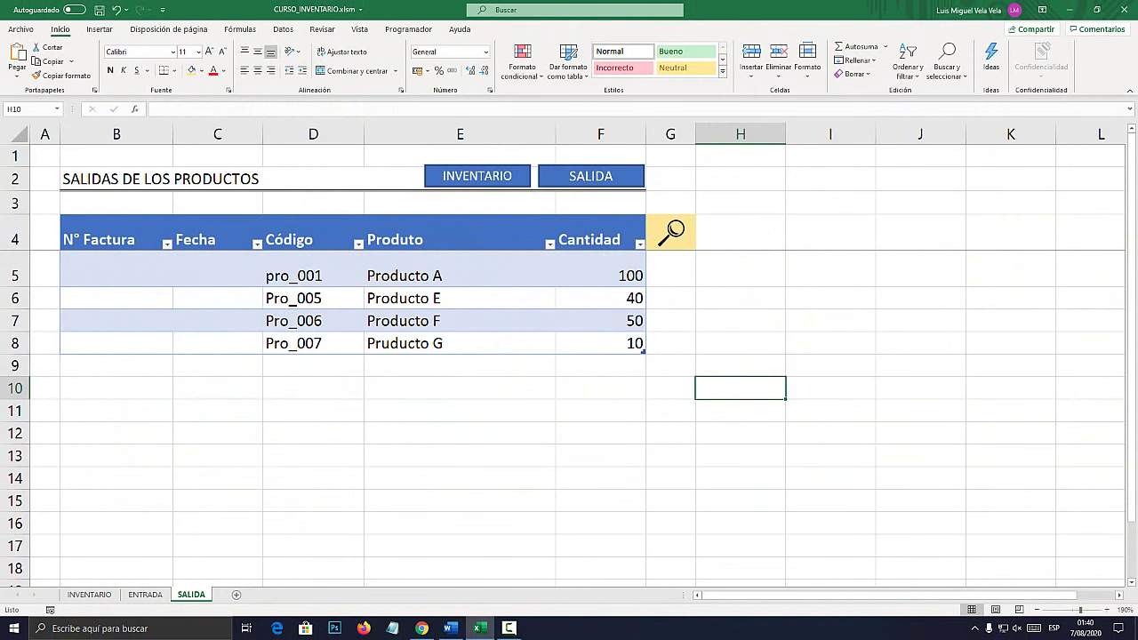
click(460, 409)
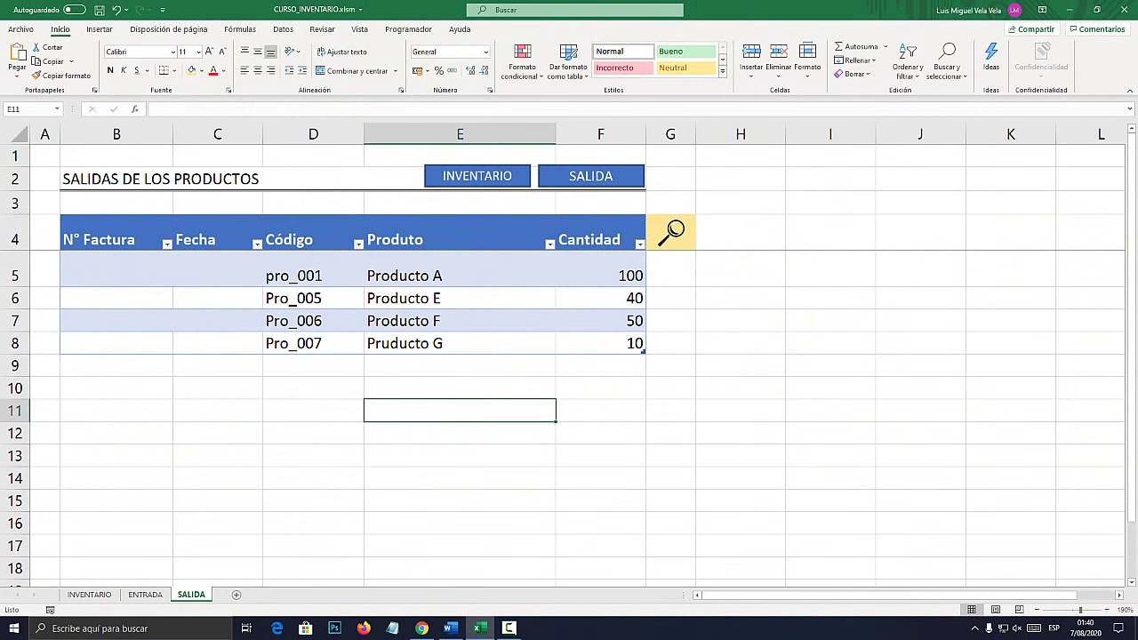
click(672, 232)
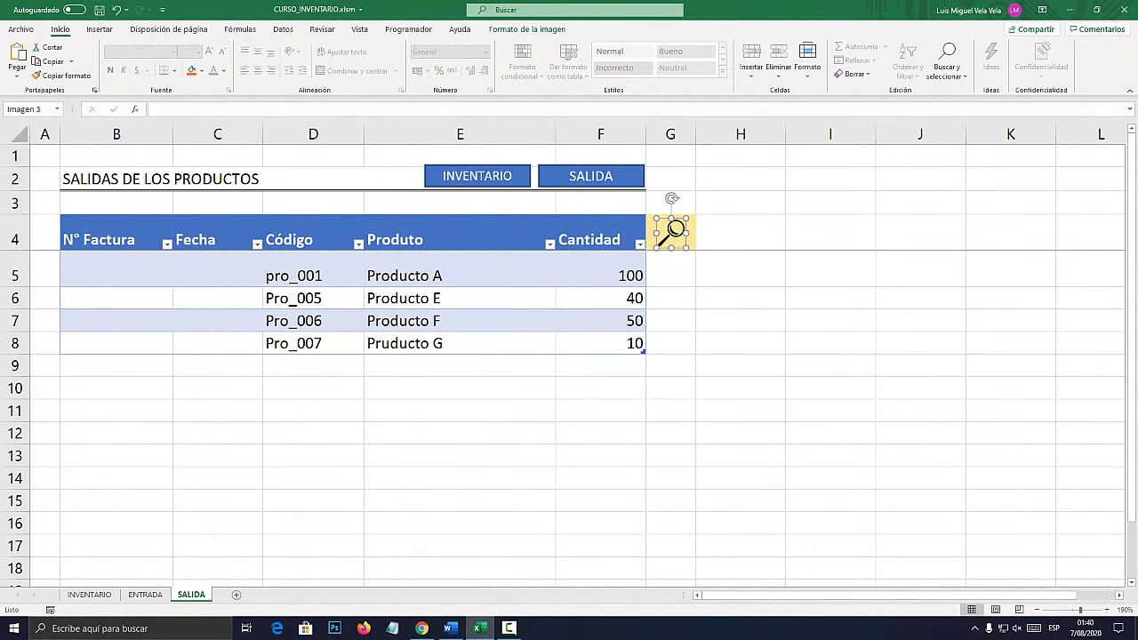
Open the SALIDA sheet's code with Ver código and select the Bentrada form in the project
right_click(191, 594)
click(233, 496)
click(62, 156)
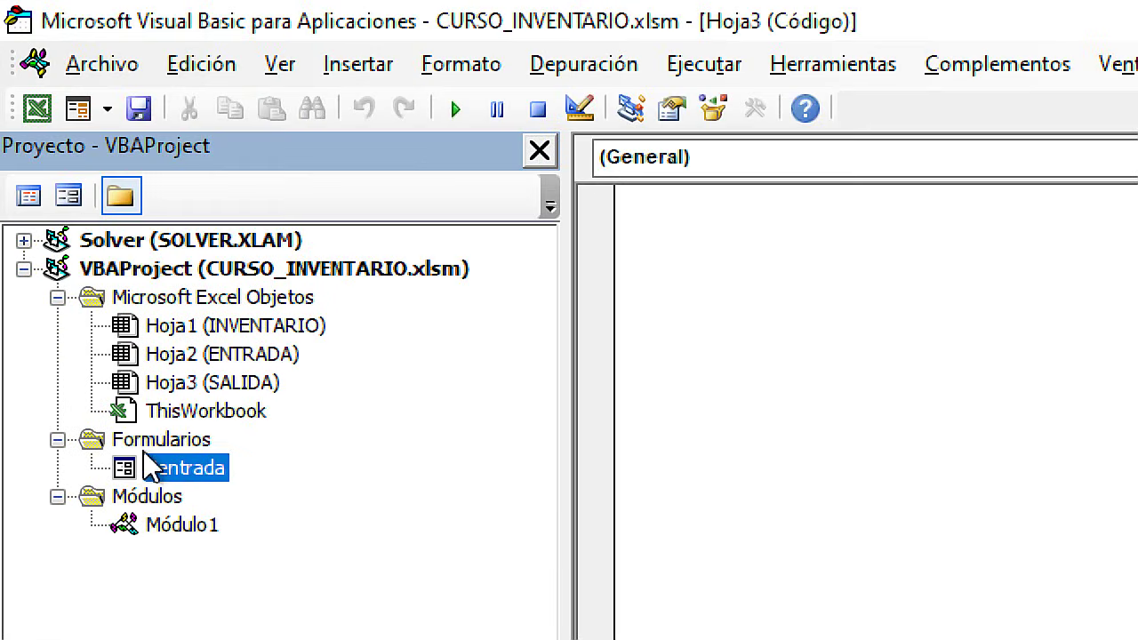
Insert a new UserForm, draw a search text box near its top and enlarge the form
click(108, 111)
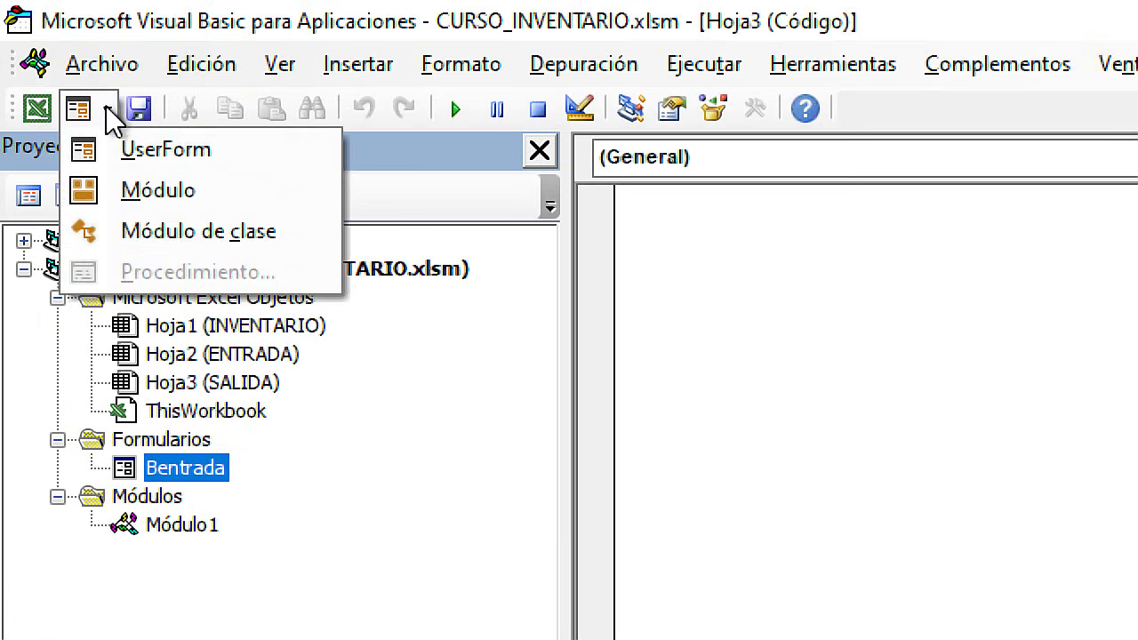
click(159, 151)
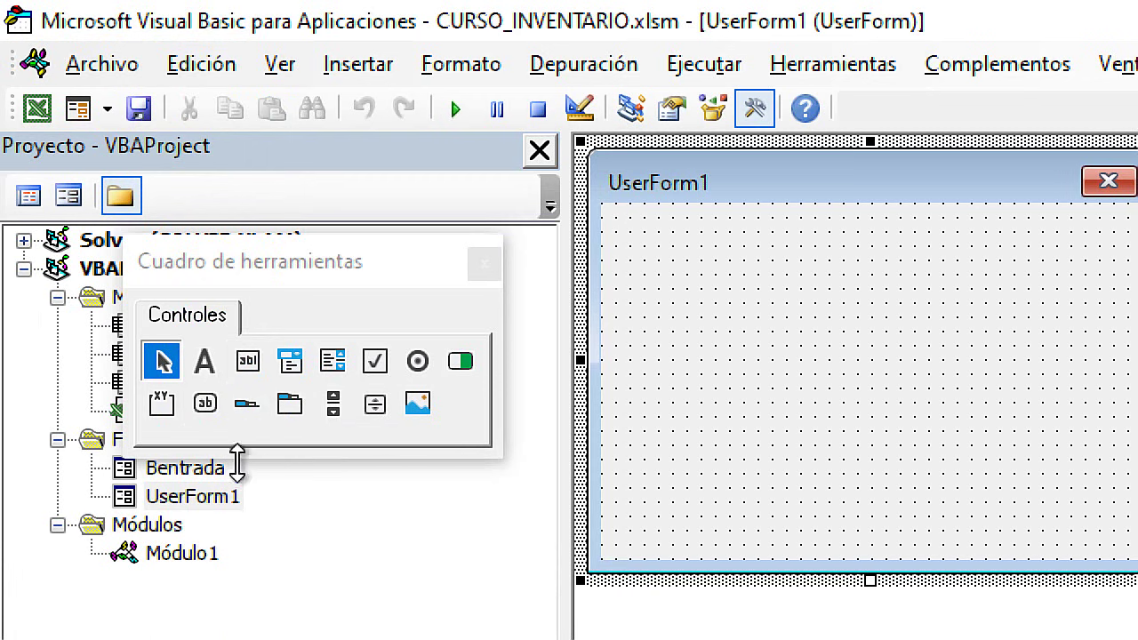
click(249, 361)
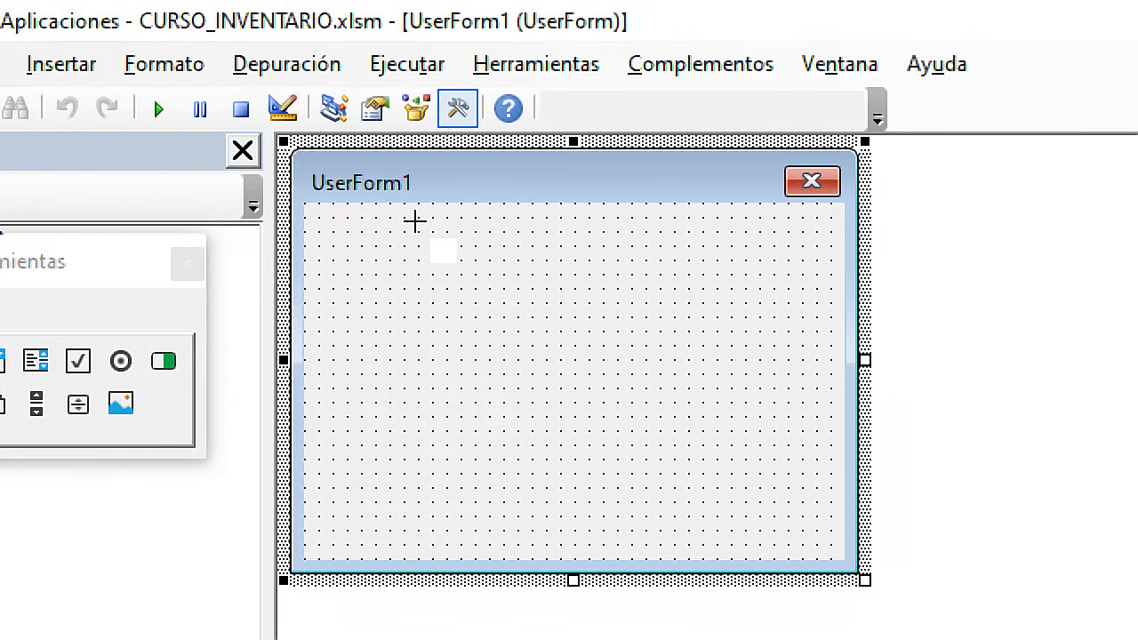
drag(417, 218, 735, 259)
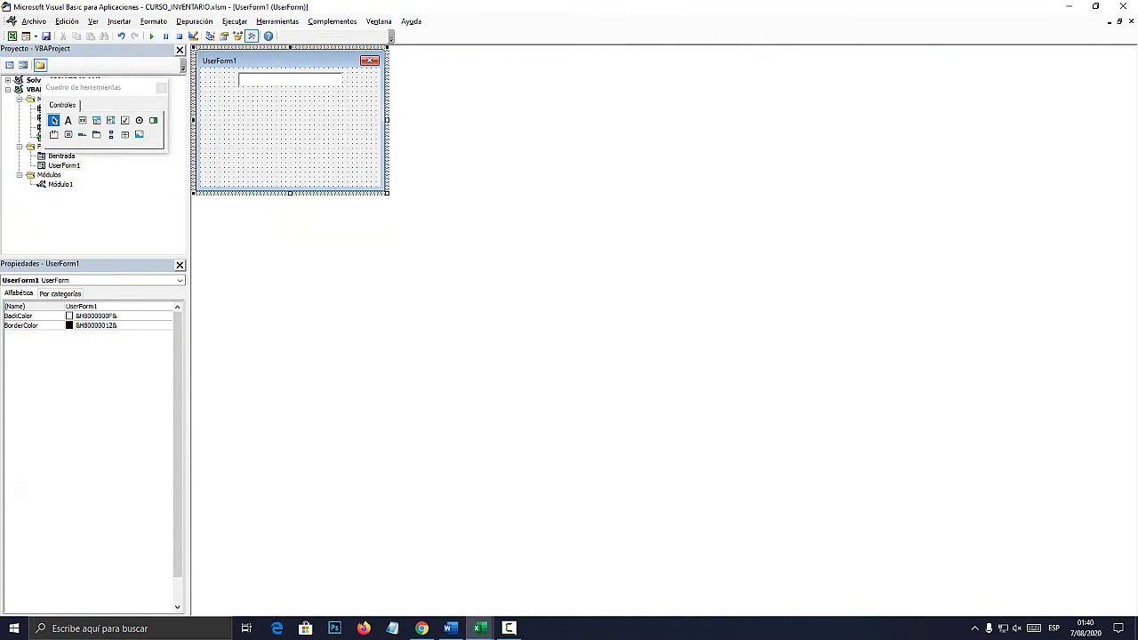
drag(387, 192, 544, 256)
click(289, 79)
drag(344, 88, 416, 126)
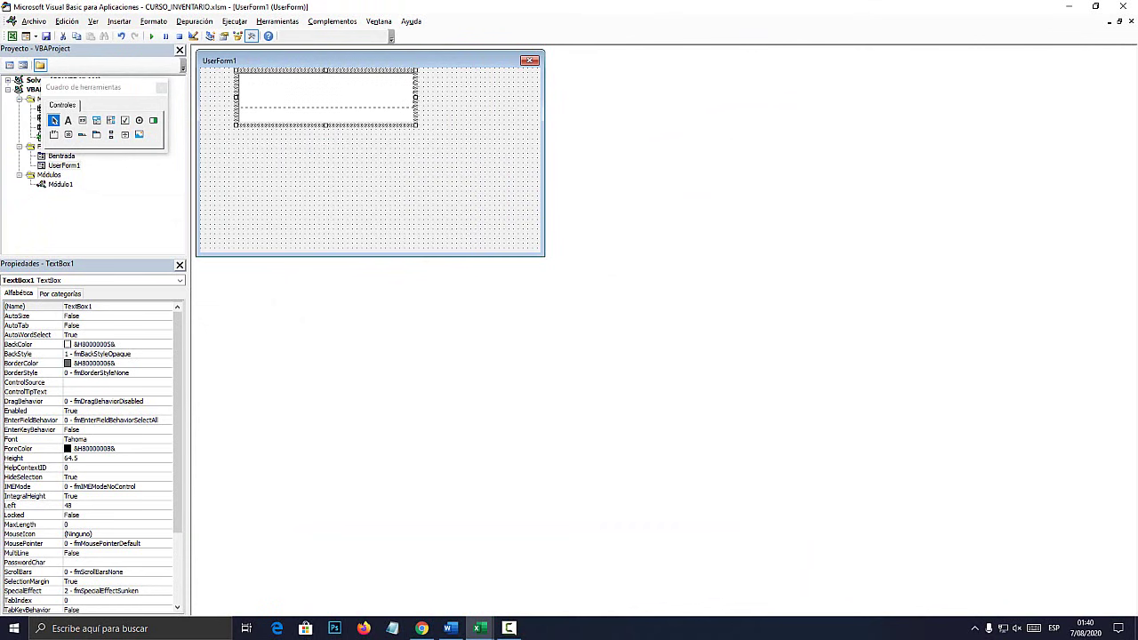
drag(325, 100, 326, 101)
Add a command button captioned BUSCAR to the right of the text box
click(67, 134)
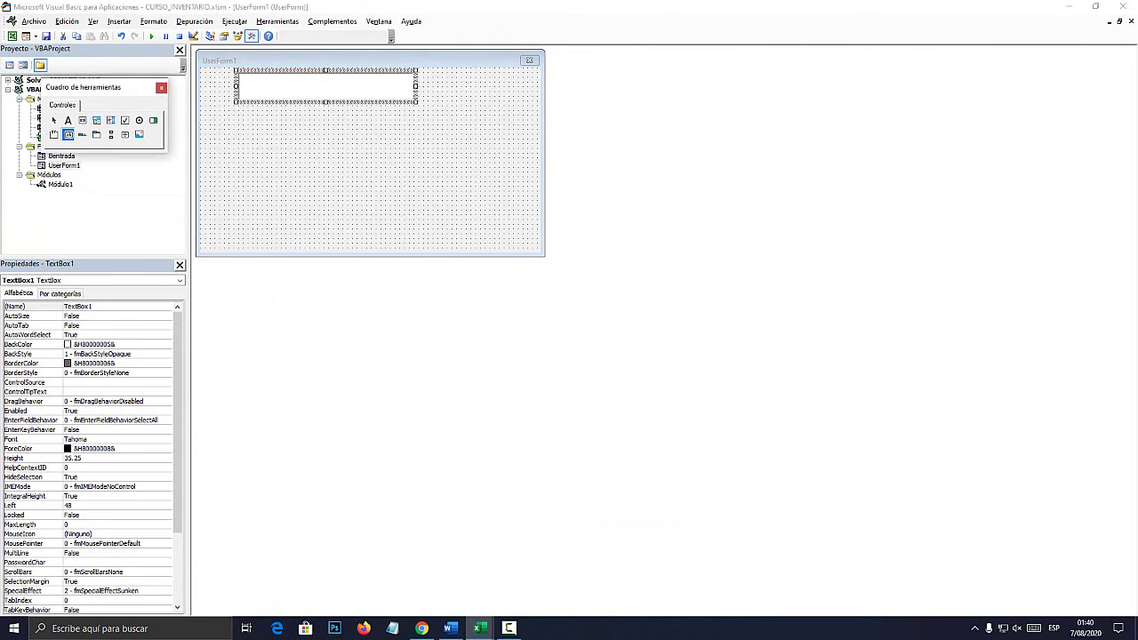
drag(428, 73, 498, 96)
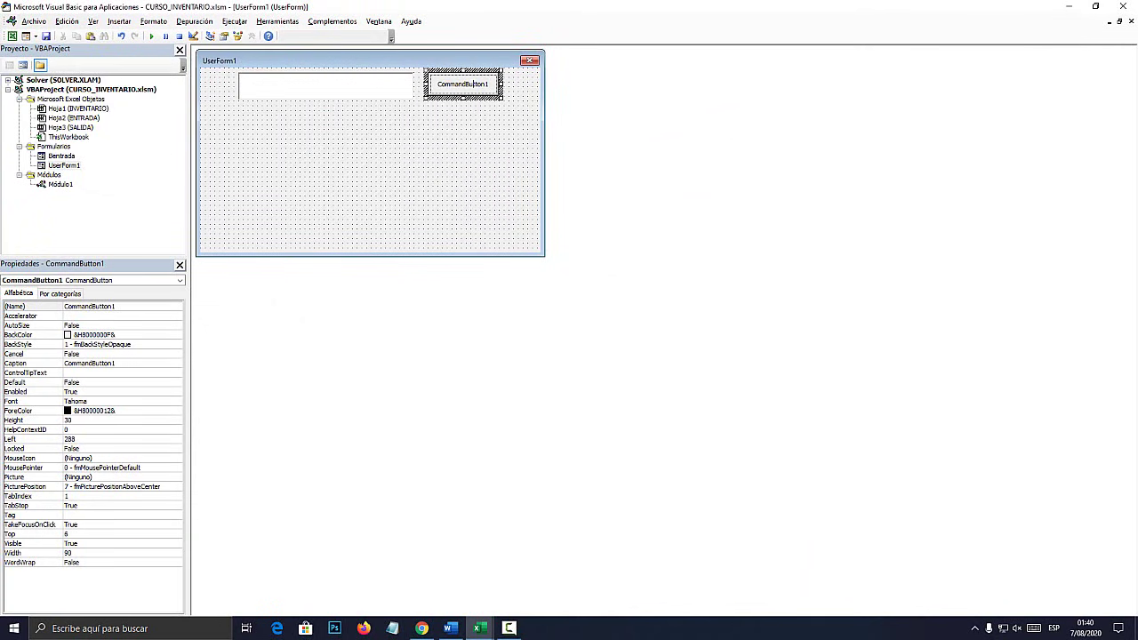
click(462, 84)
text(BUSCAR)
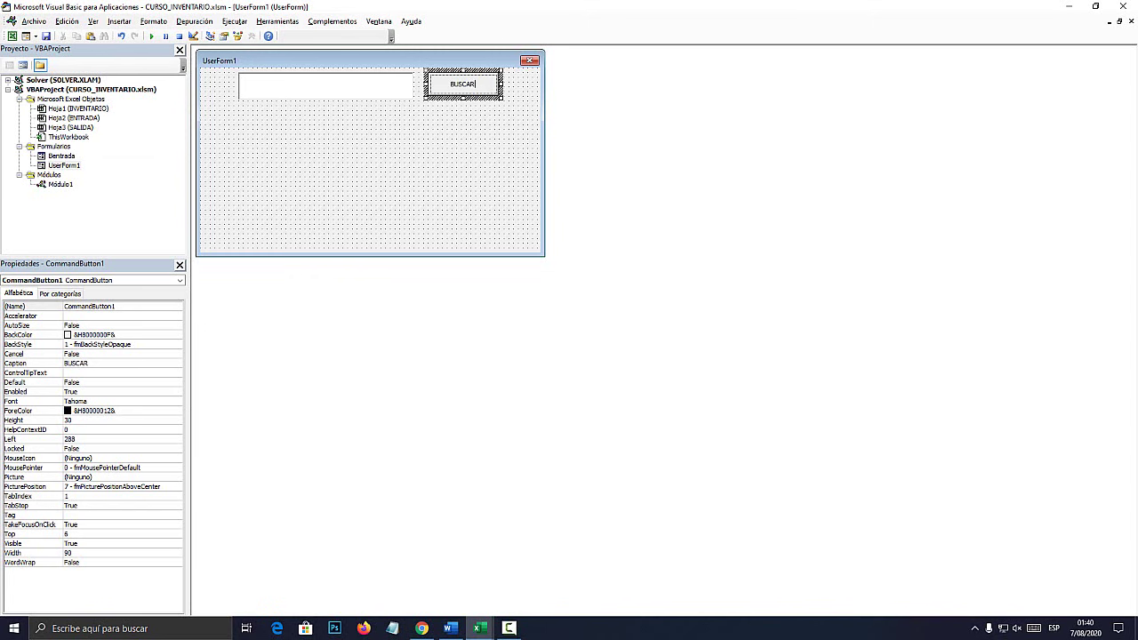
click(355, 178)
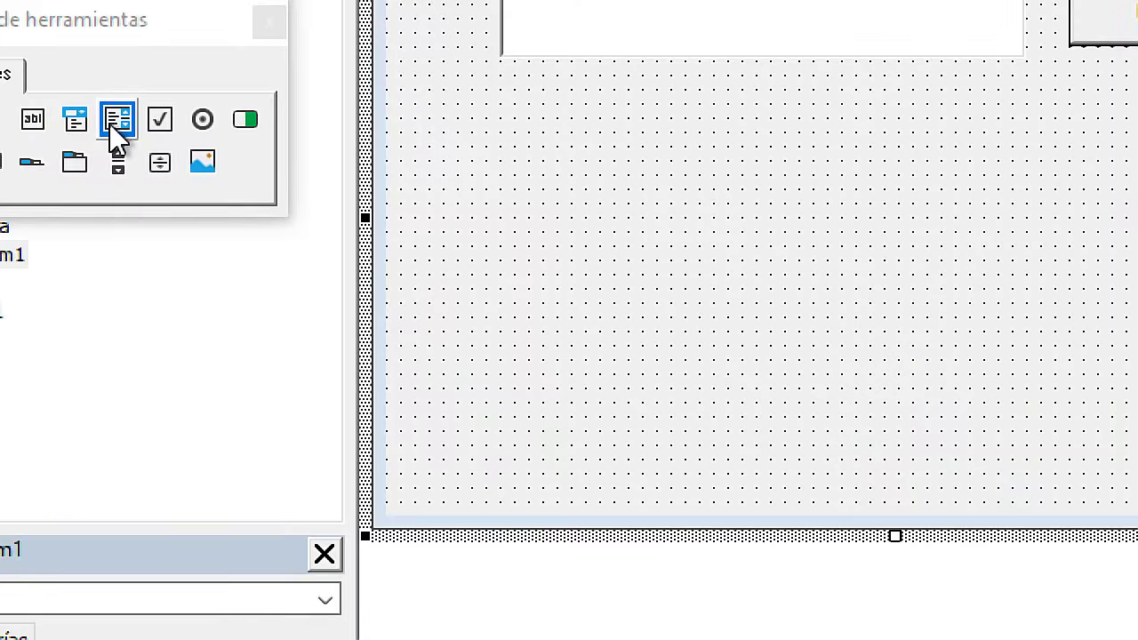
Draw a large results list box below and widen the search box toward BUSCAR
click(111, 120)
mouse_move(427, 127)
mouse_down()
mouse_move(1002, 367)
mouse_move(1016, 358)
mouse_up()
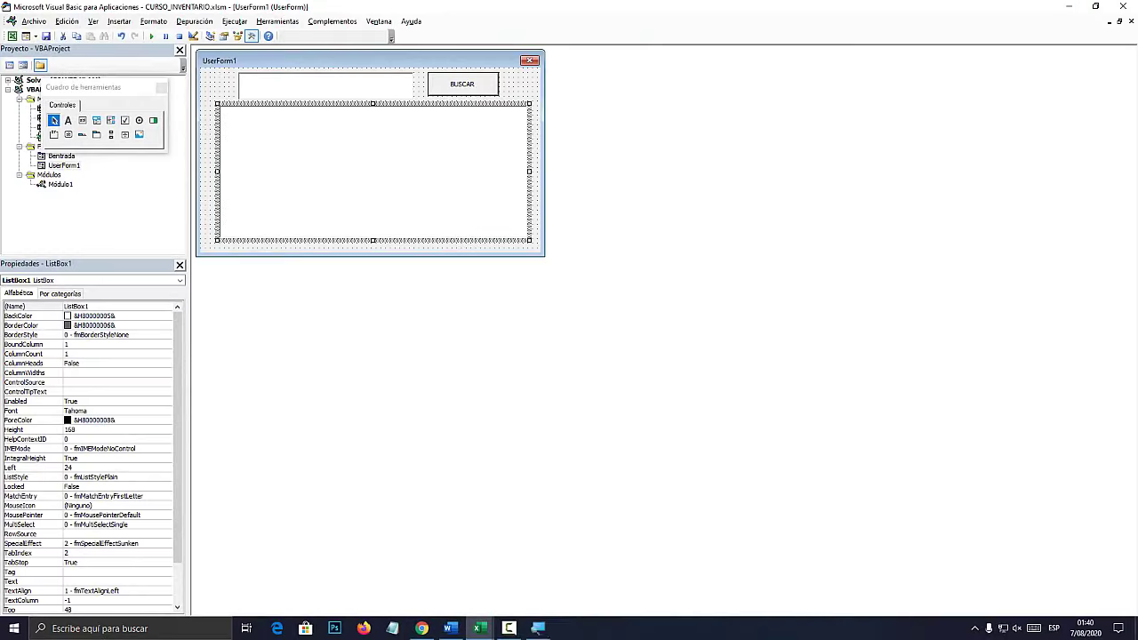
click(321, 86)
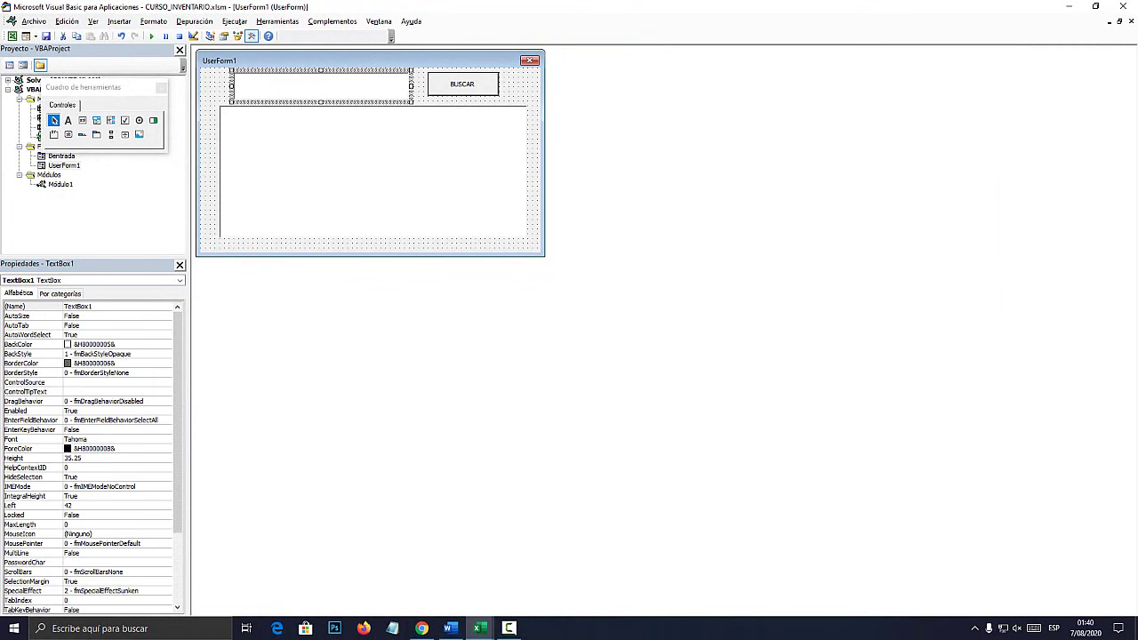
drag(322, 87, 307, 82)
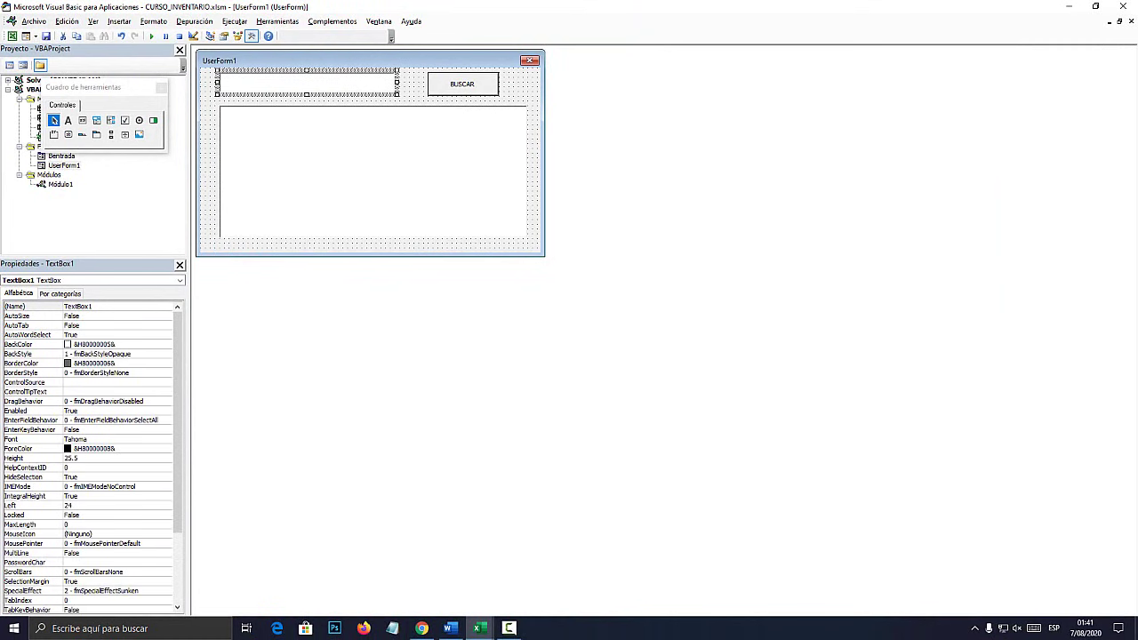
drag(399, 82, 418, 83)
click(374, 247)
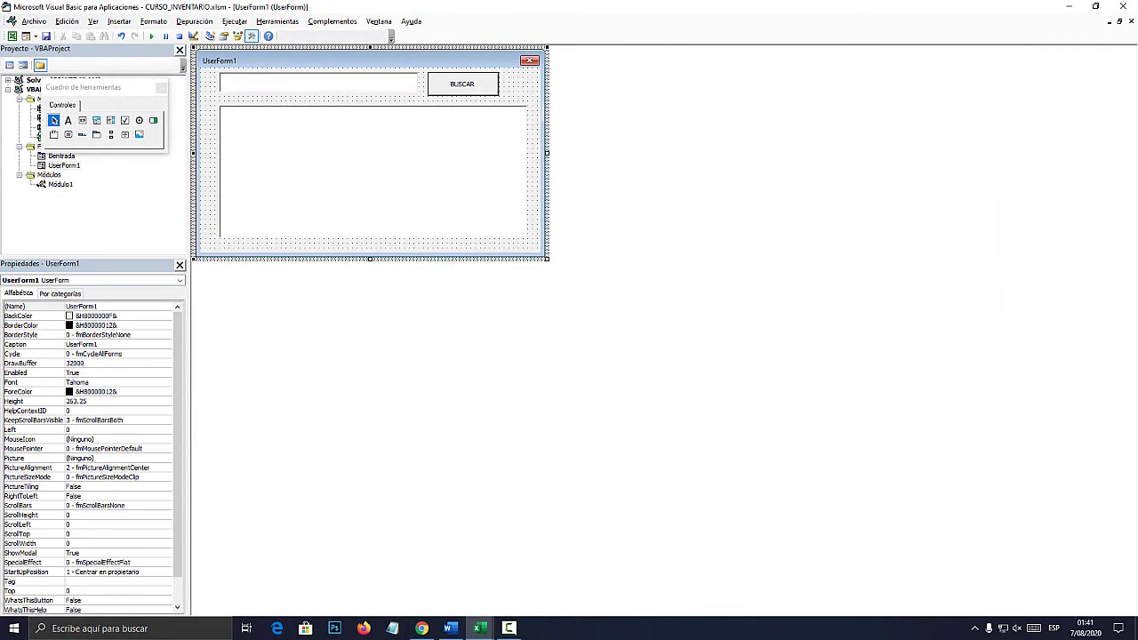
key(ctrl+r)
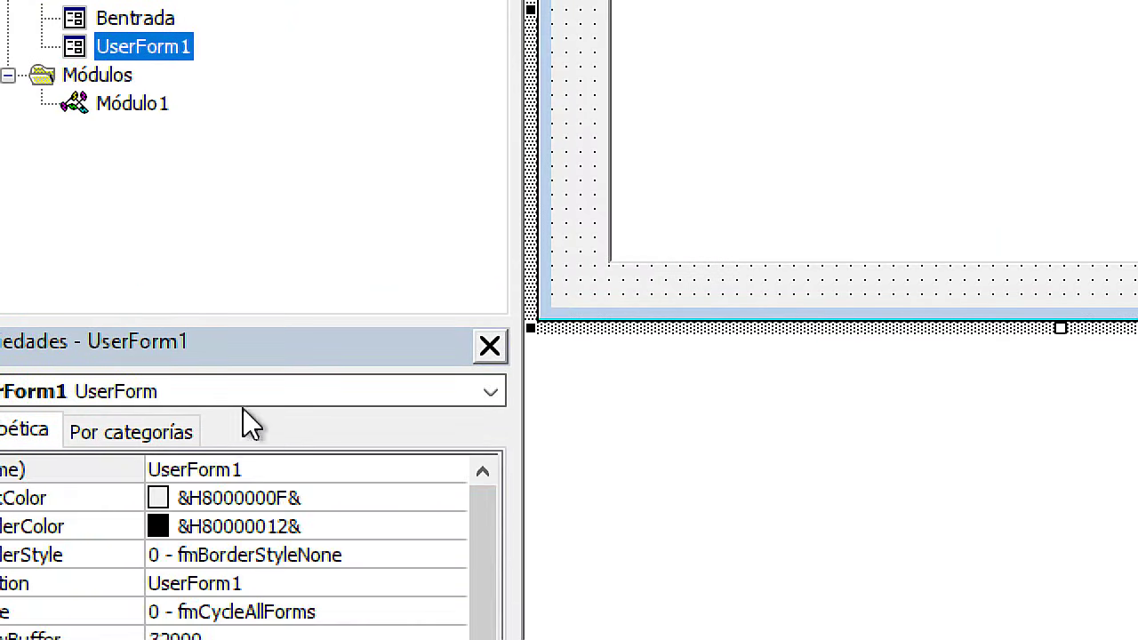
Change the form's (Name) property from UserForm1 to Bsalida
click(97, 305)
drag(241, 469, 34, 464)
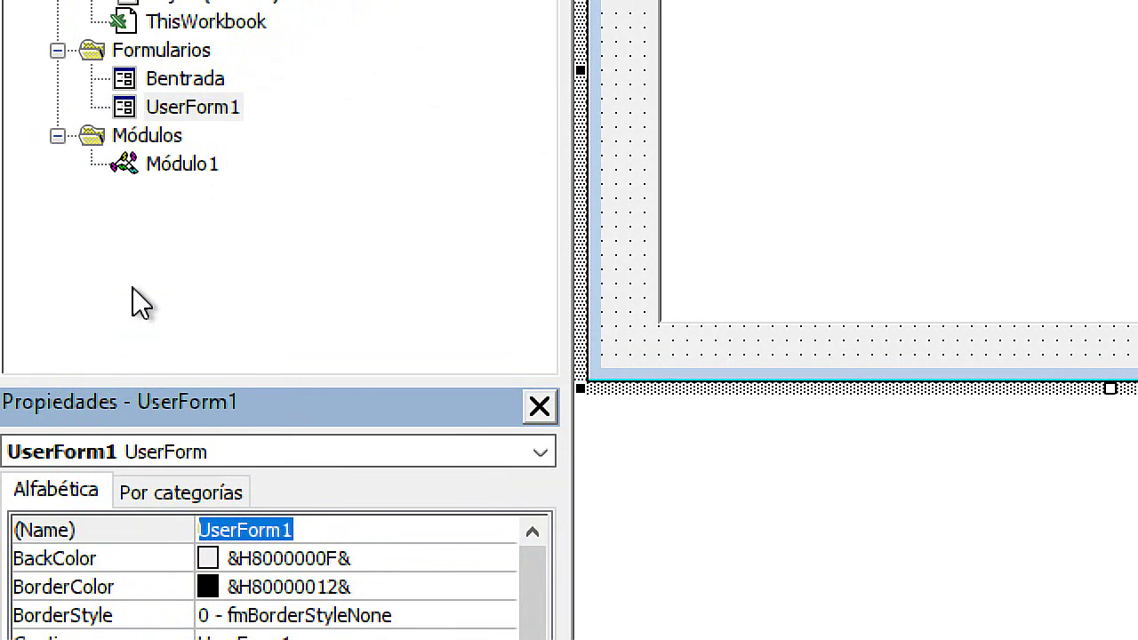
text(b)
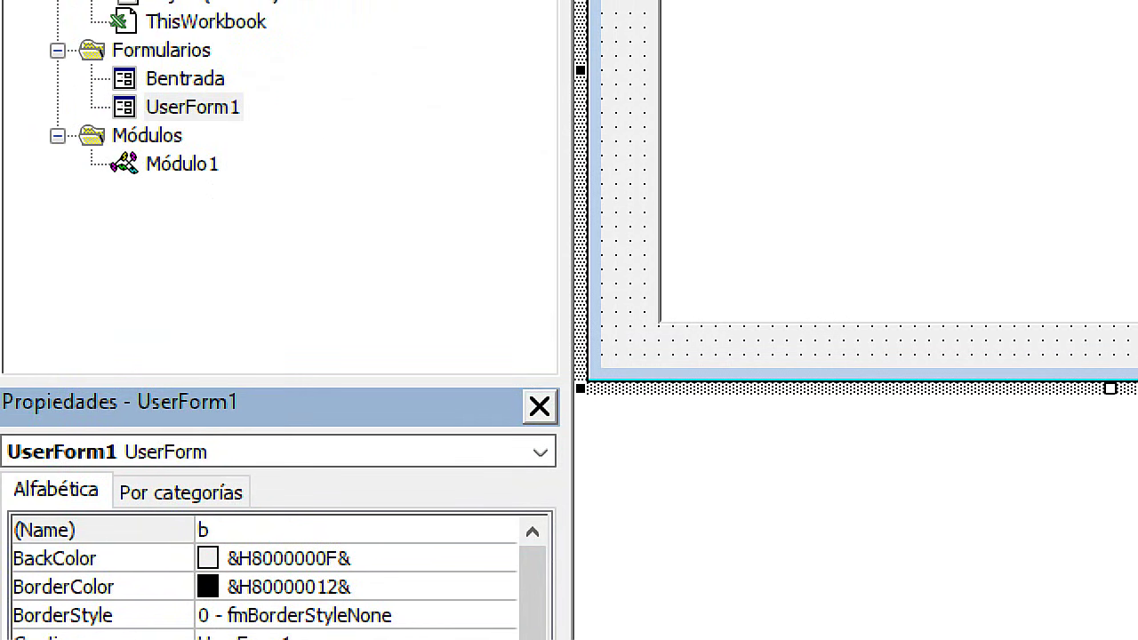
text(ida)
key(Return)
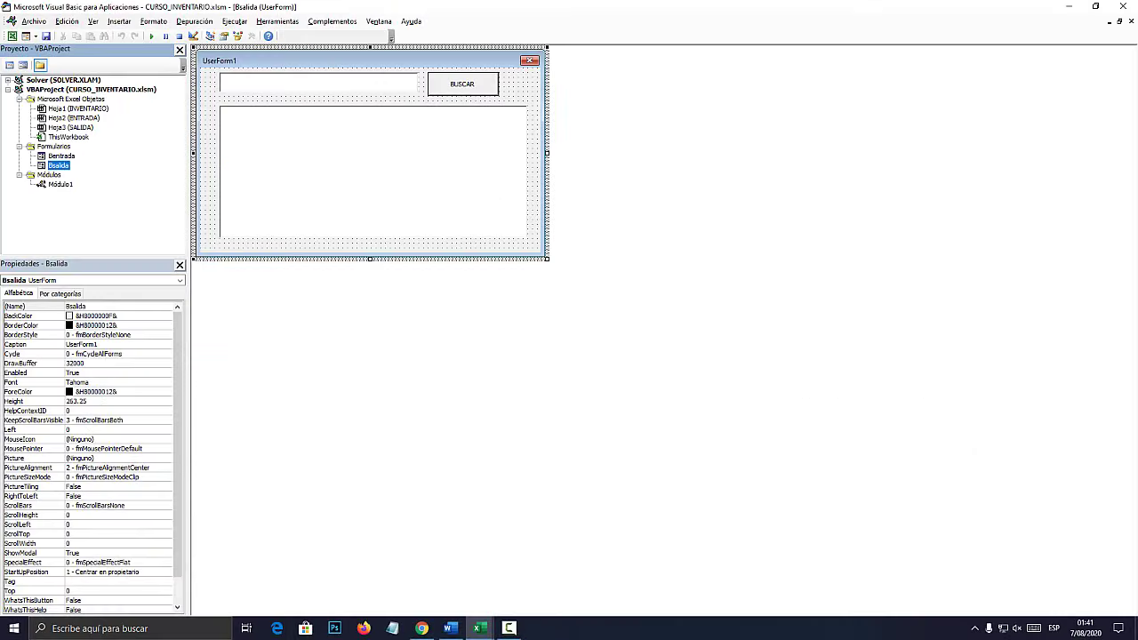
Duplicate the llamar_formulario_entrada procedure at the end of Módulo1
double_click(61, 184)
drag(245, 219, 211, 181)
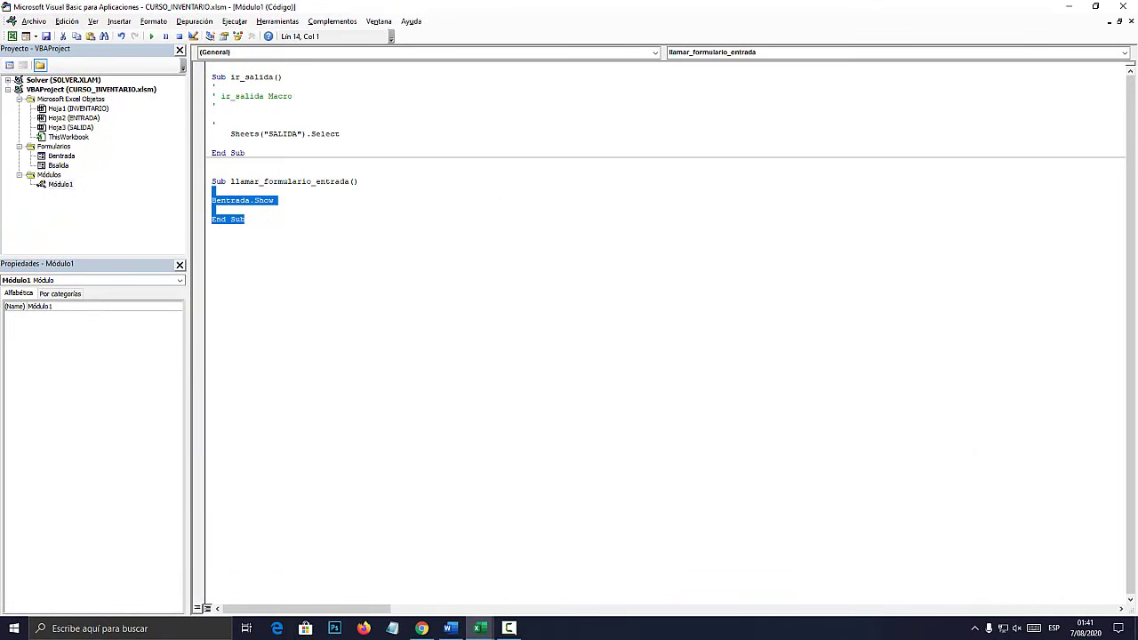
key(ctrl+c)
key(ctrl+End)
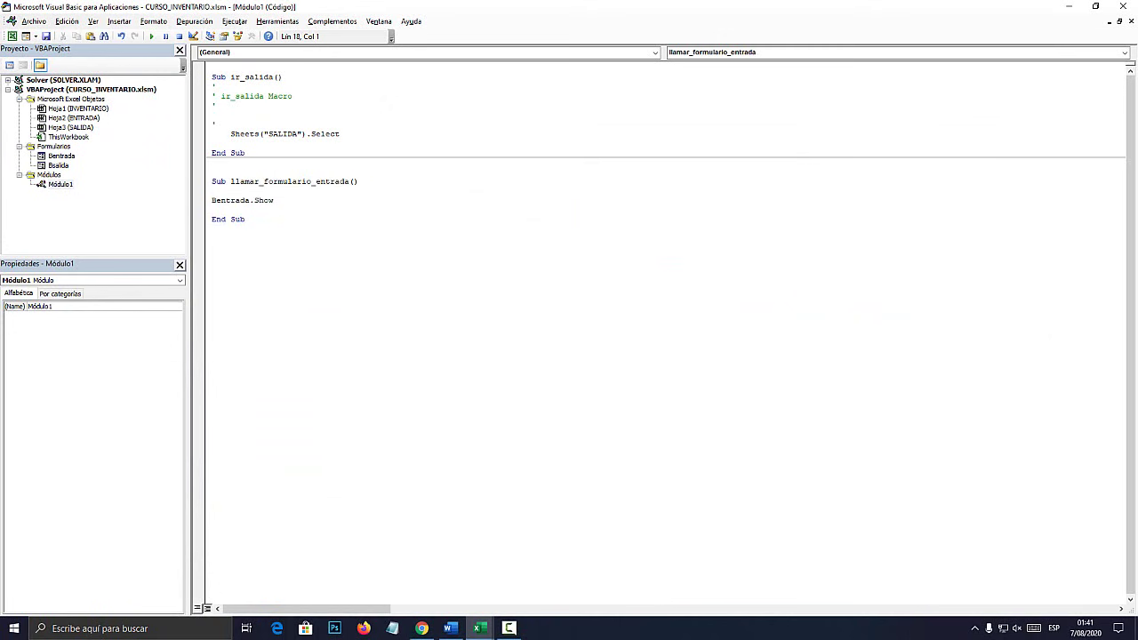
key(ctrl+v)
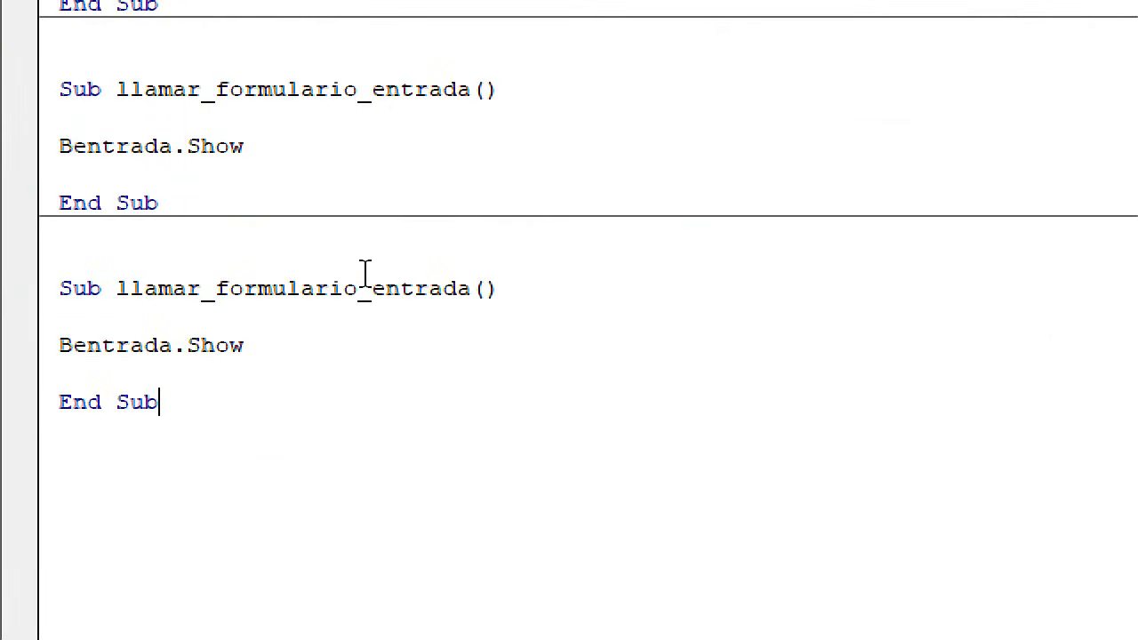
Rename the copy to llamar_formulario_salida showing Bsalida, then return to Excel with Alt+F11
click(318, 247)
mouse_move(388, 288)
mouse_down()
mouse_move(490, 286)
mouse_move(399, 288)
mouse_up()
text(sal)
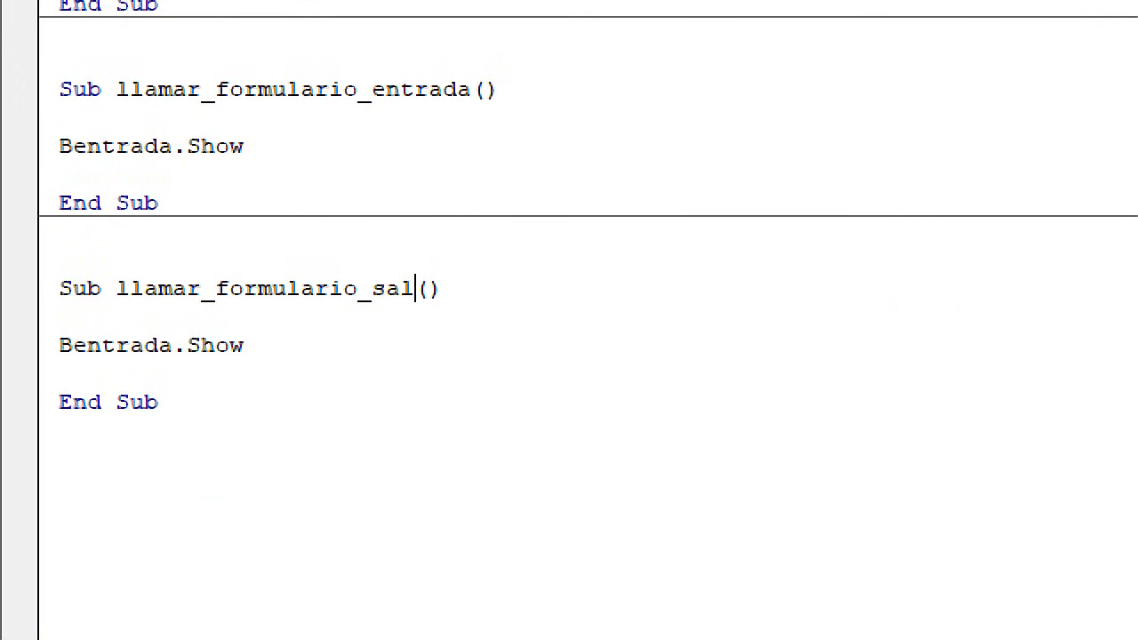
text(ida)
drag(171, 345, 75, 345)
text(salida)
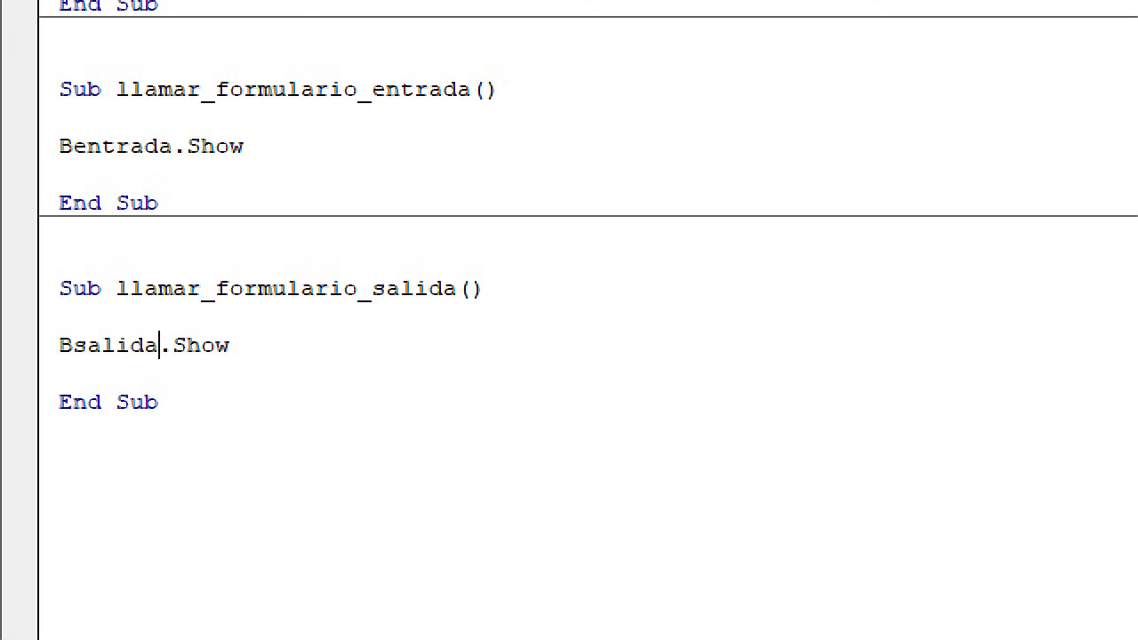
click(335, 480)
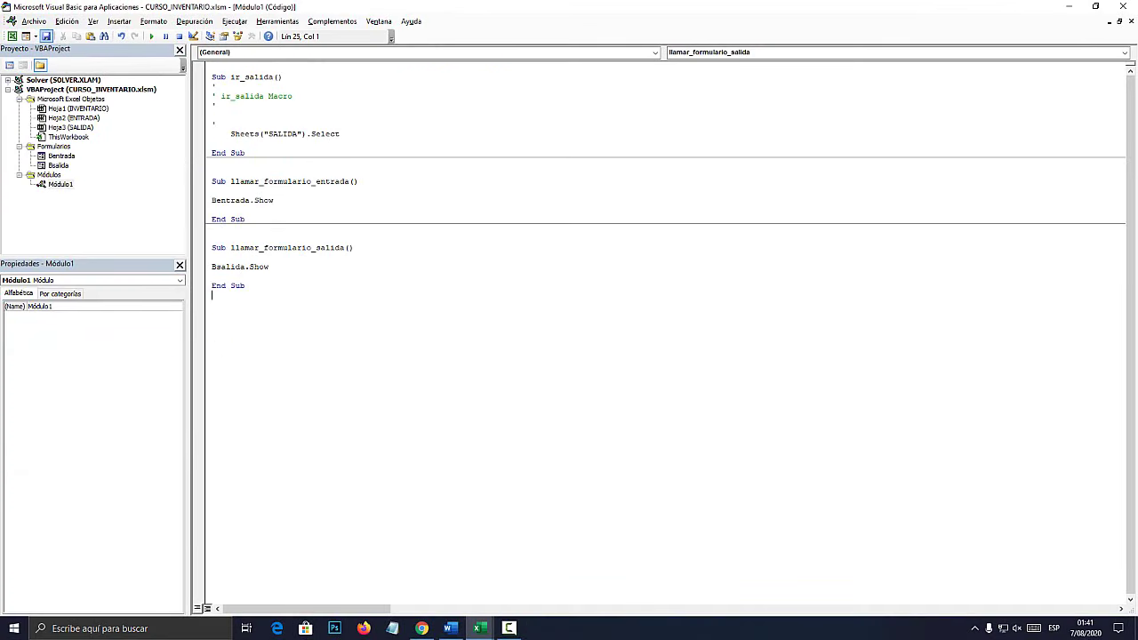
key(alt+F11)
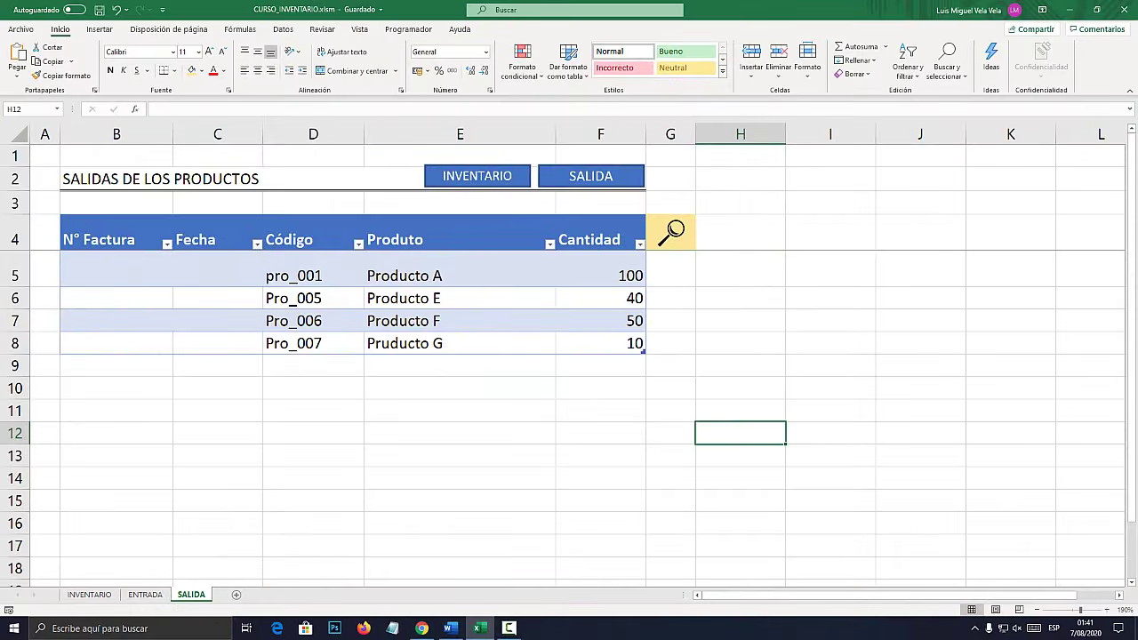
Assign the llamar_formulario_salida macro to the SALIDA magnifier image
right_click(671, 233)
click(711, 400)
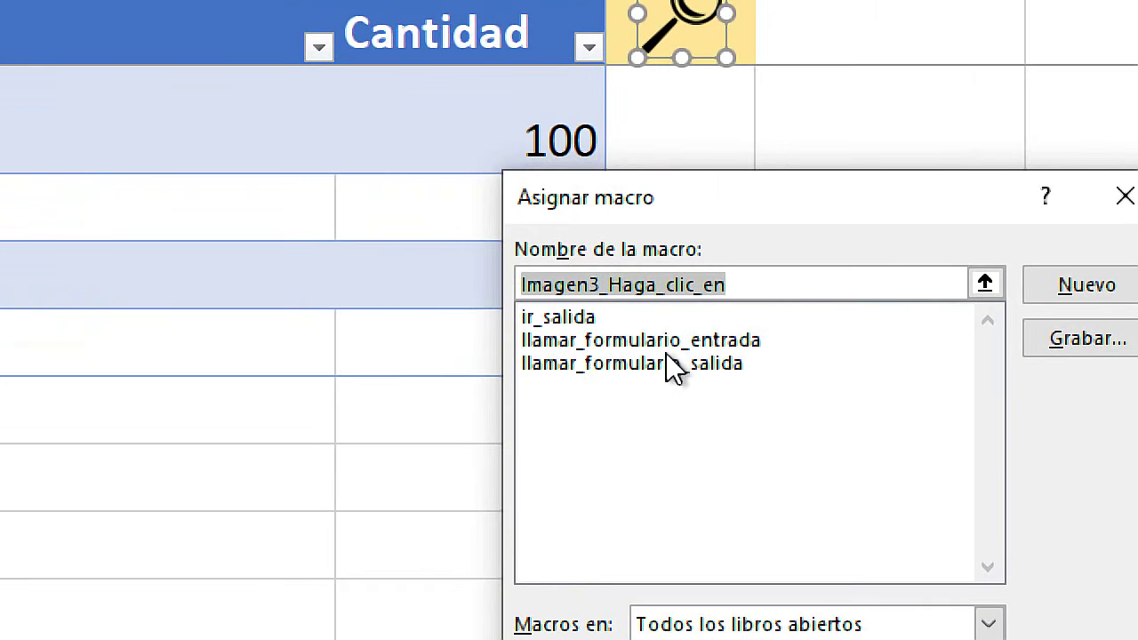
click(678, 351)
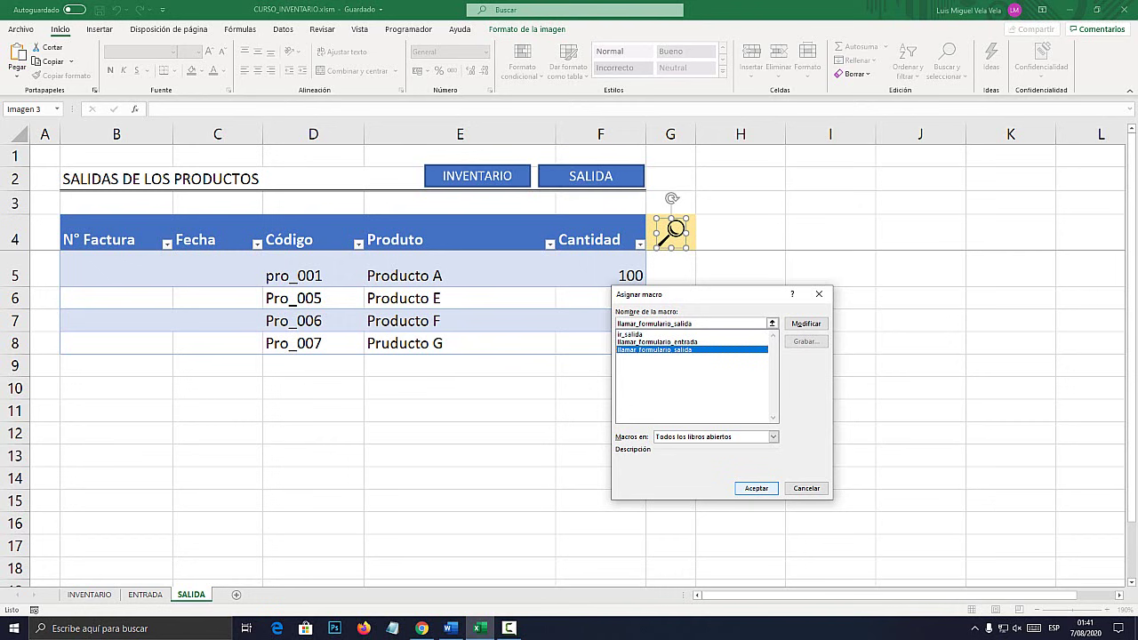
click(757, 489)
click(459, 433)
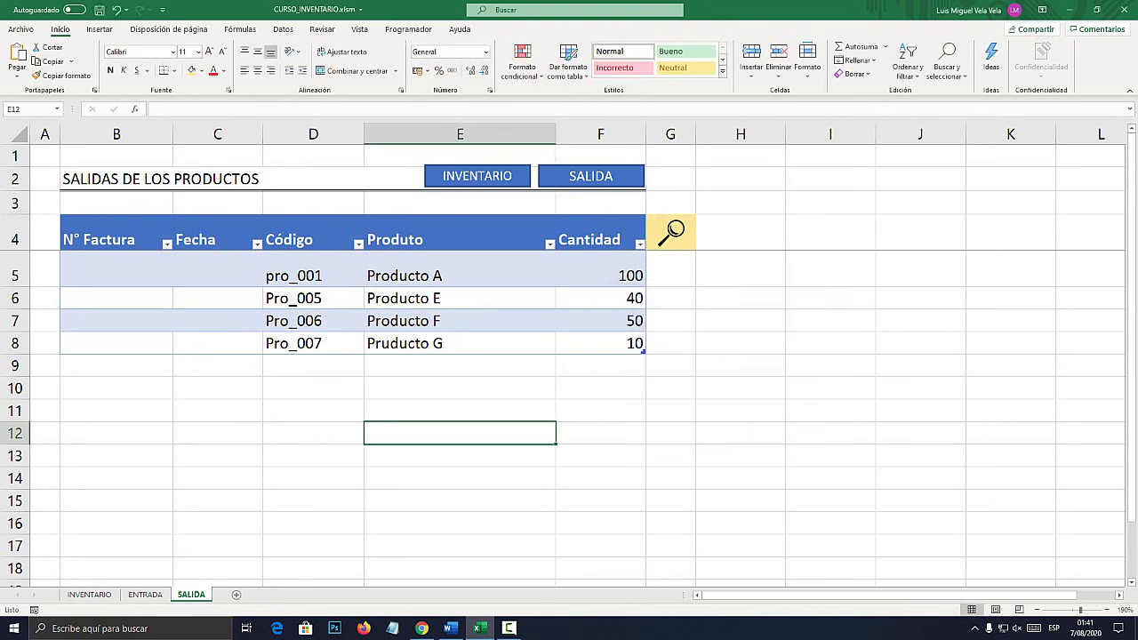
Test the SALIDA magnifier's search form and compare it with ENTRADA's entry search form
click(671, 233)
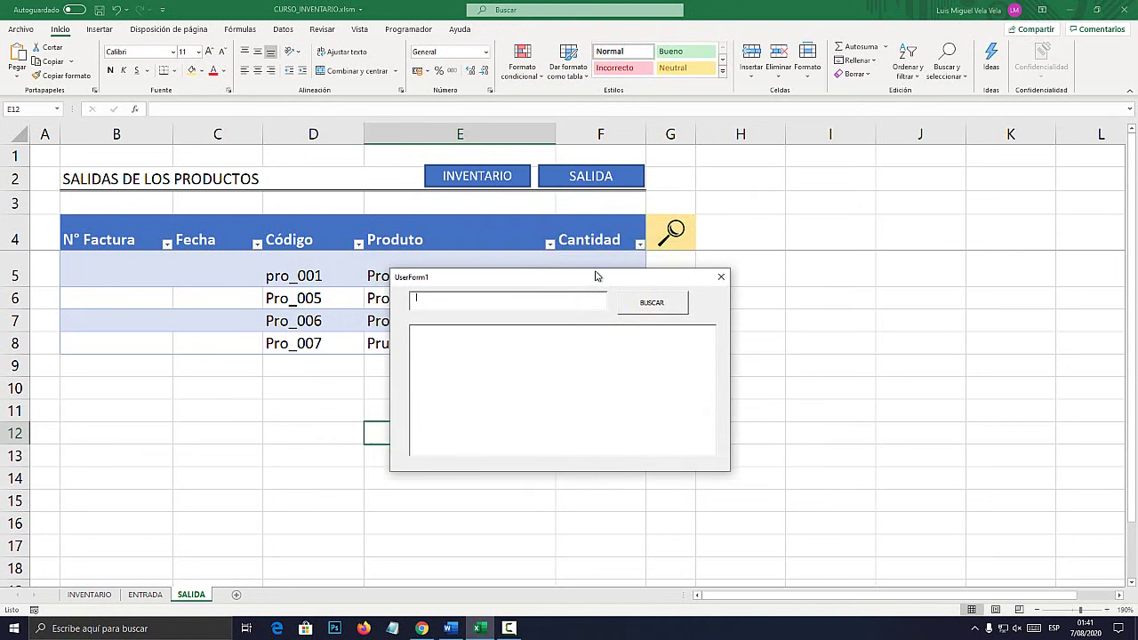
drag(618, 210, 567, 225)
click(694, 226)
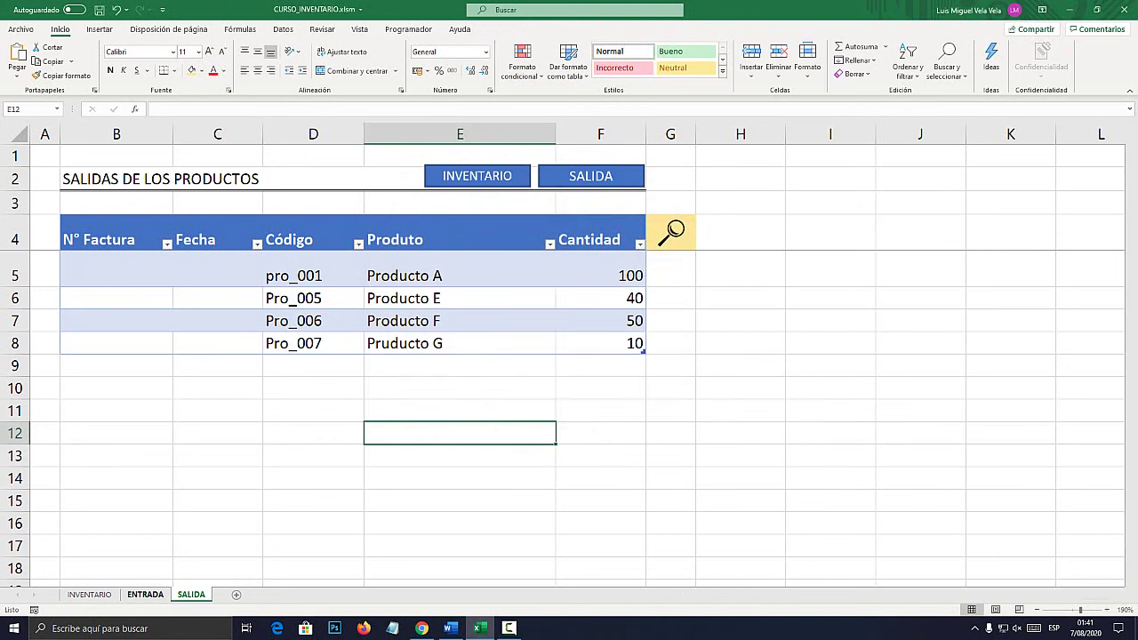
click(145, 594)
click(700, 231)
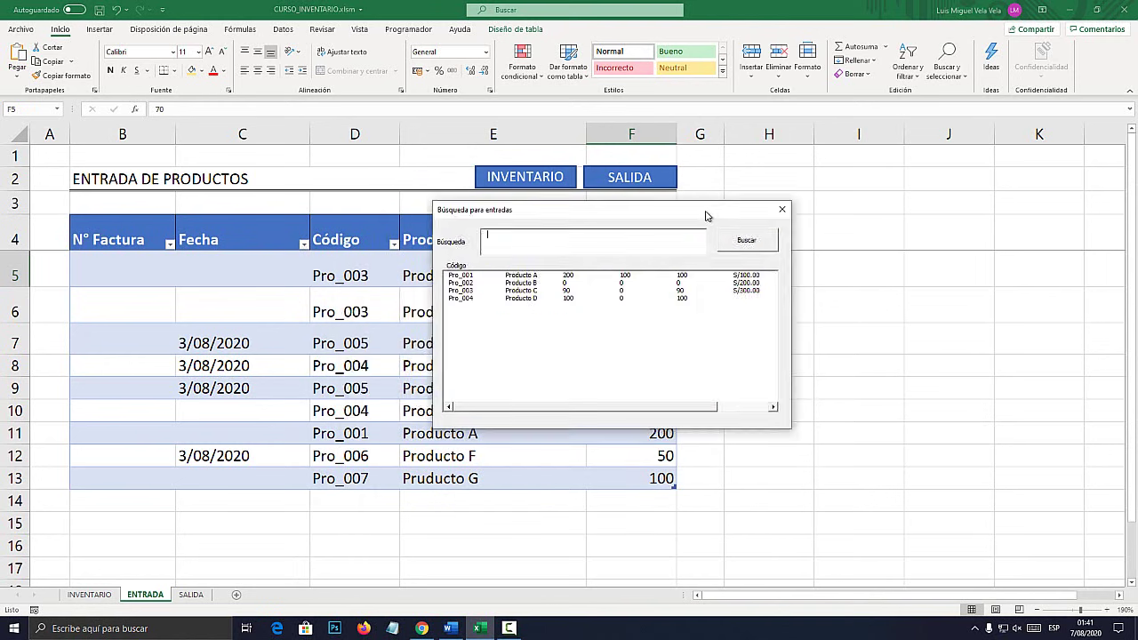
click(698, 214)
Retest the SALIDA search form, then open the SALIDA sheet's code in the VBA editor
click(191, 594)
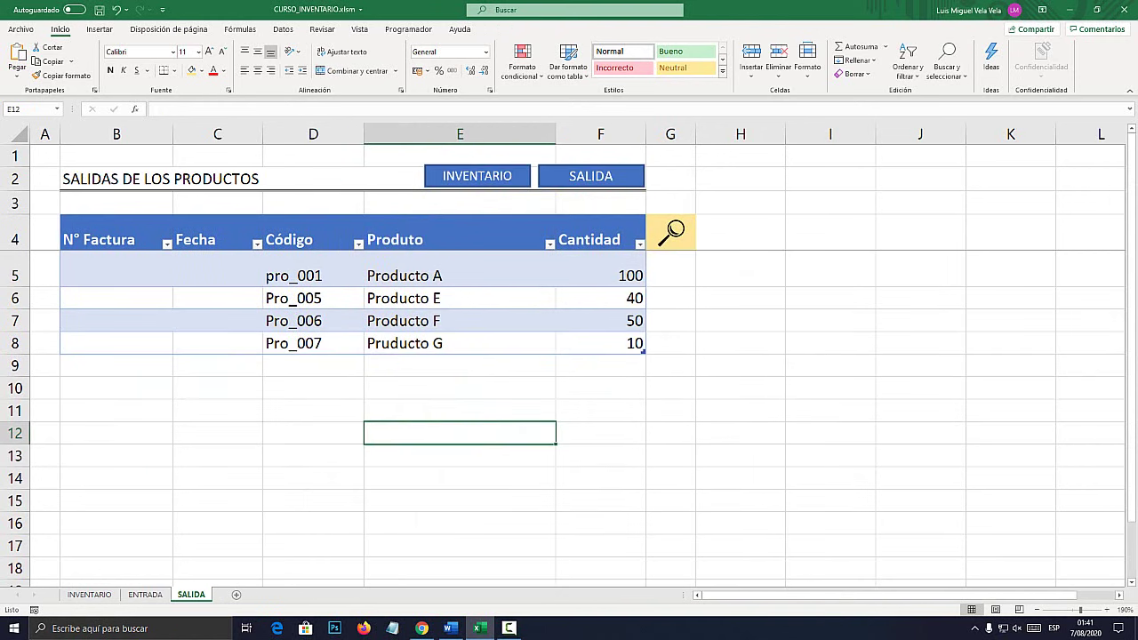
click(668, 231)
click(729, 212)
right_click(192, 594)
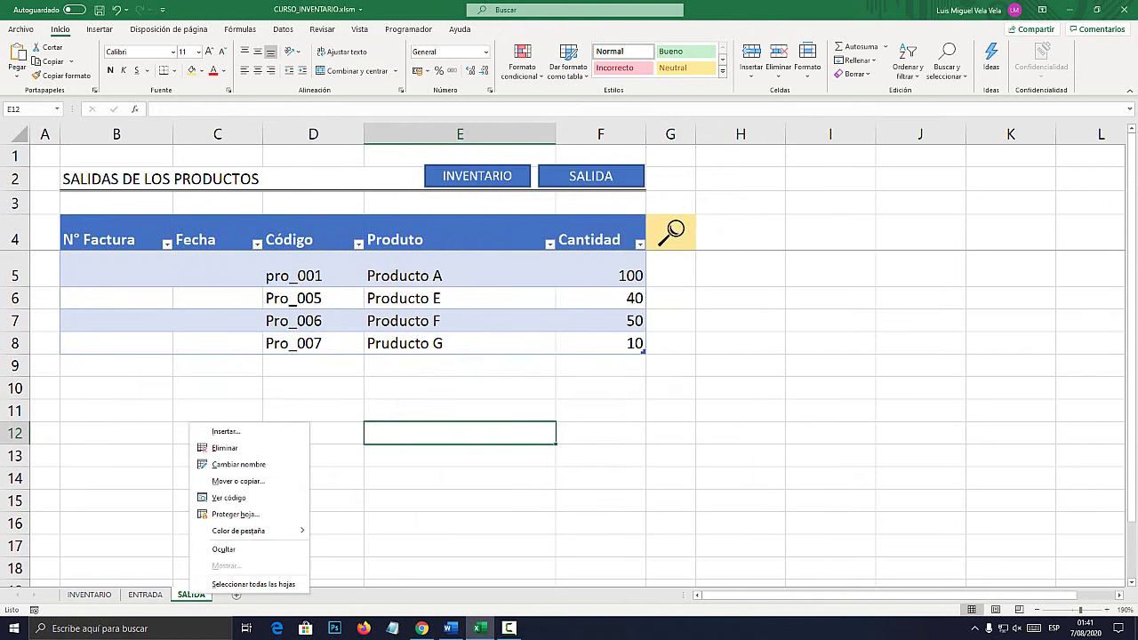
click(223, 498)
Open the Bsalida designer and rename its text box from TextBox1 to TEXTO
double_click(57, 165)
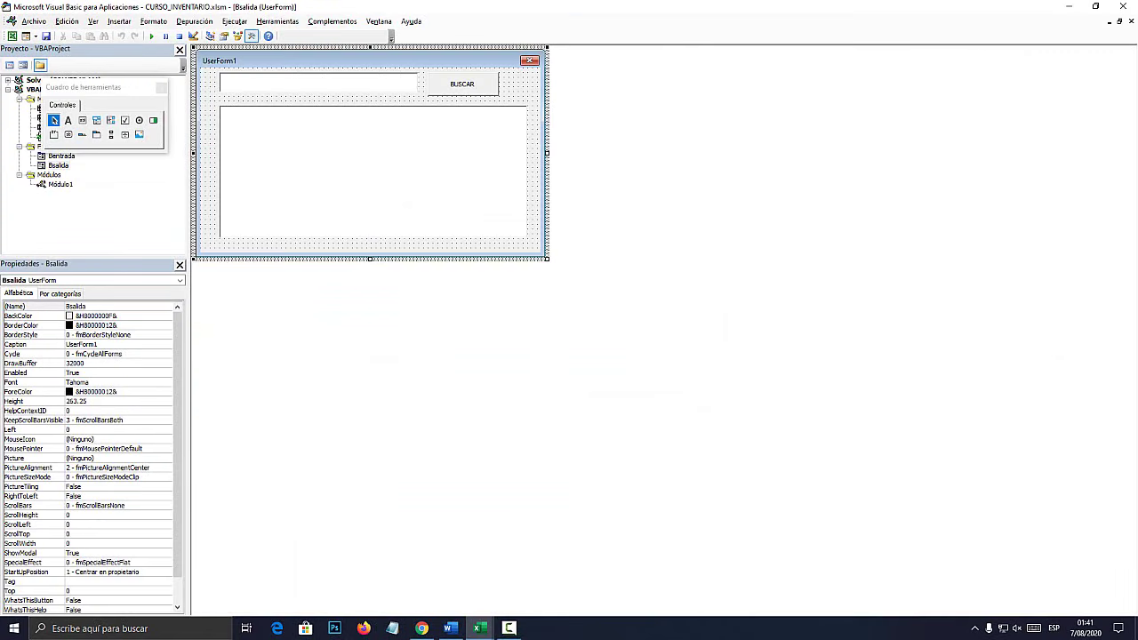
click(317, 82)
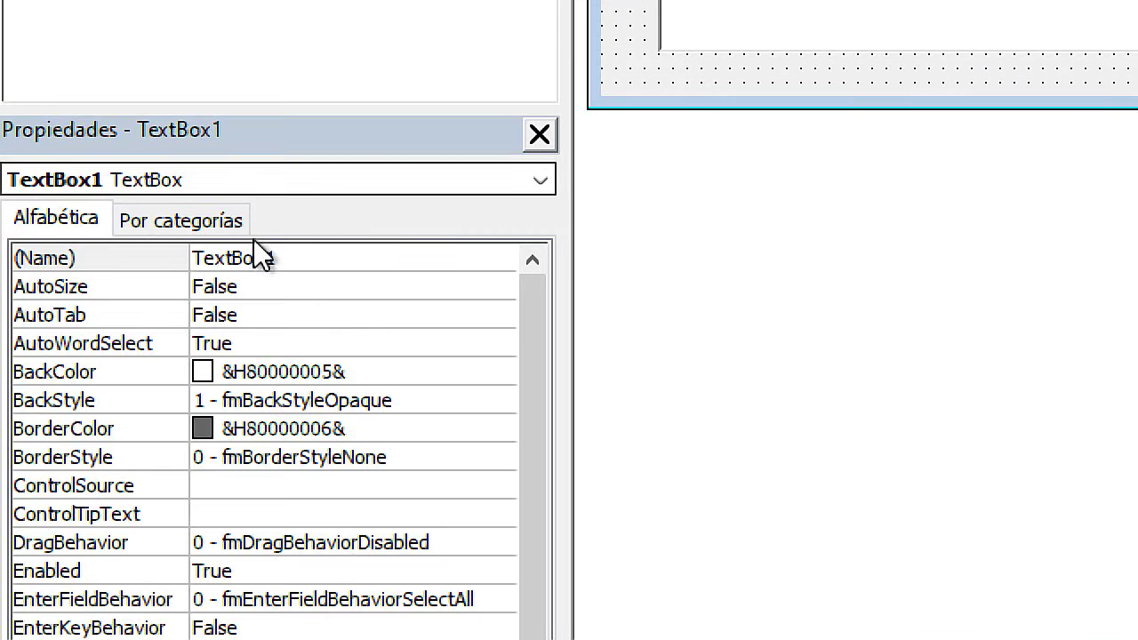
click(85, 306)
double_click(296, 257)
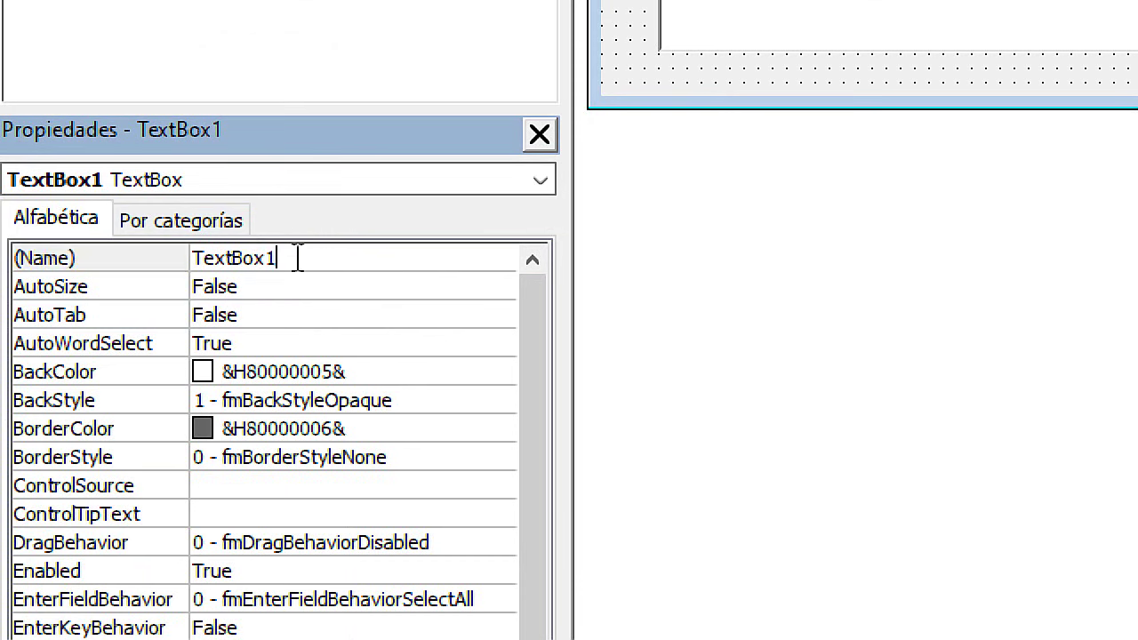
text(TEXTO)
key(Return)
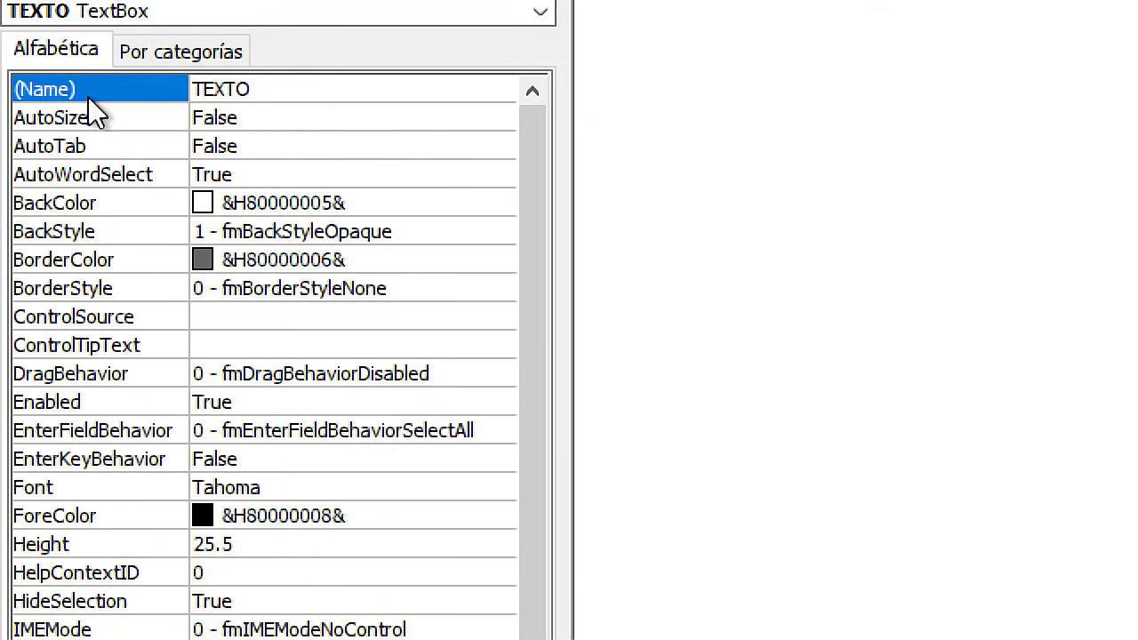
Rename the Bsalida list box to LISTA
click(373, 170)
click(76, 306)
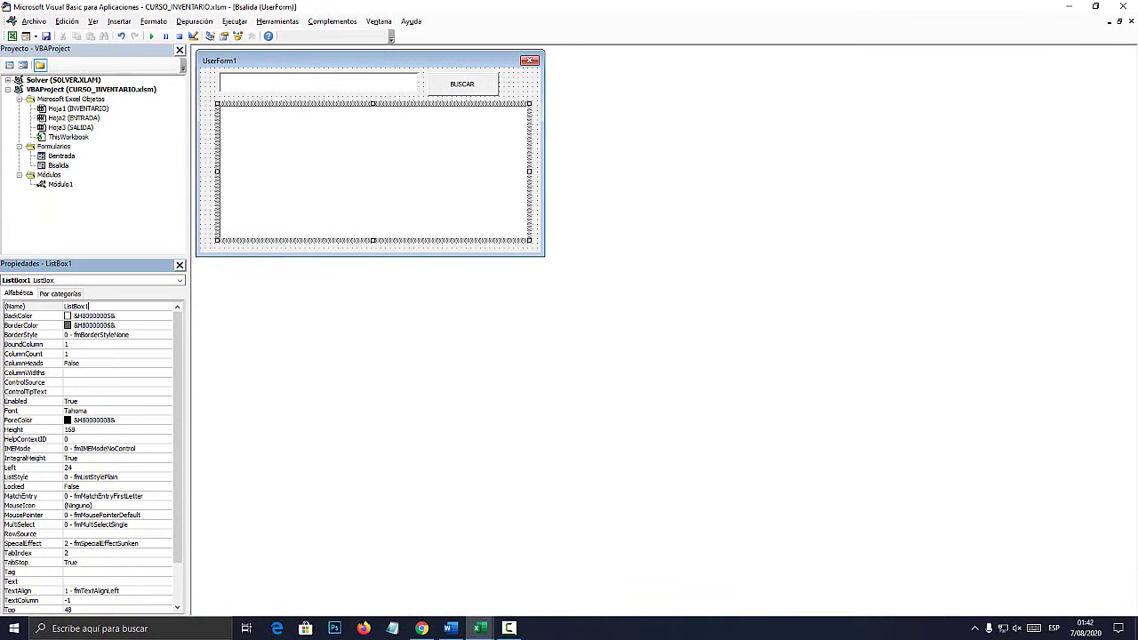
text(LOISTA)
key(Return)
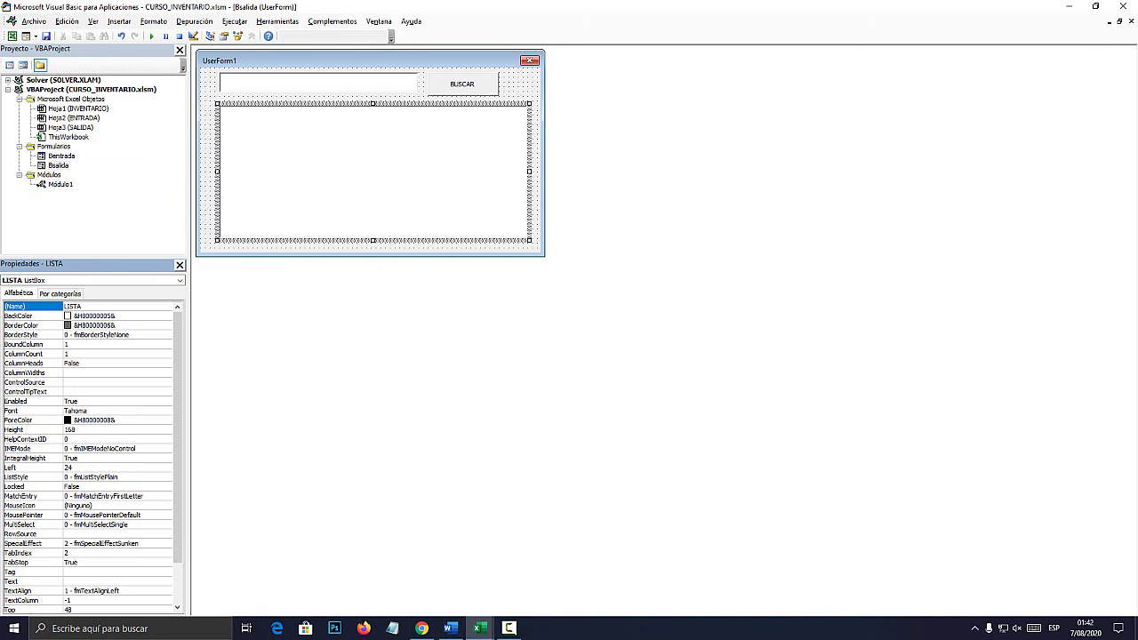
Select the RowSource and ColumnCount lines in codigos.docx in Word and return to VBA
click(450, 627)
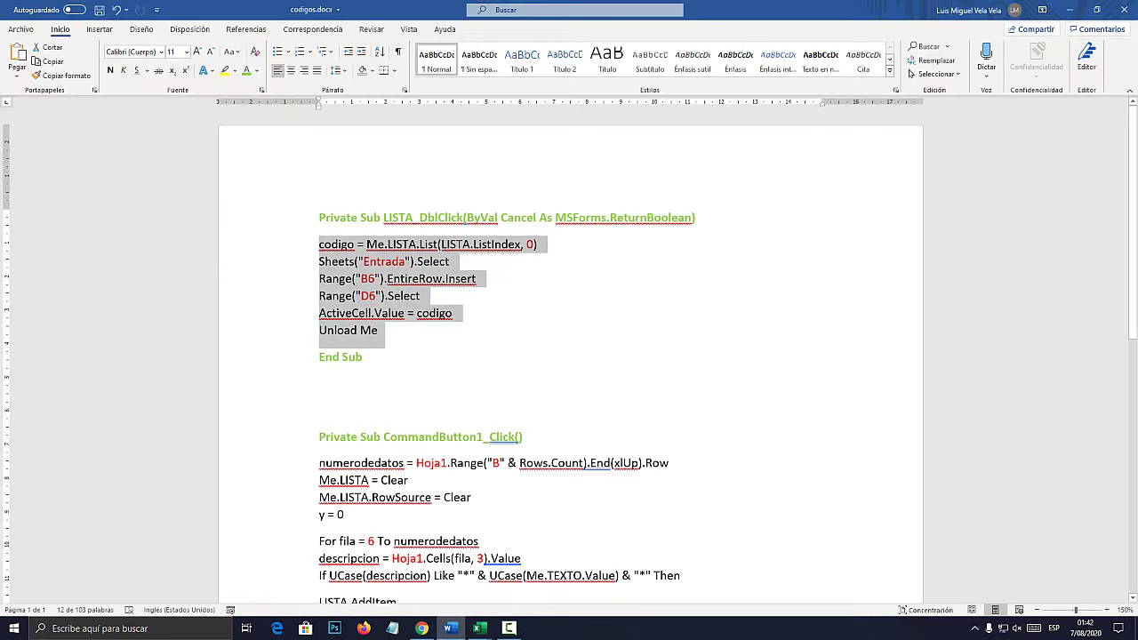
scroll(568, 355, down, 3)
scroll(569, 355, down, 5)
key(shift+Down)
key(shift+Down)
key(ctrl+c)
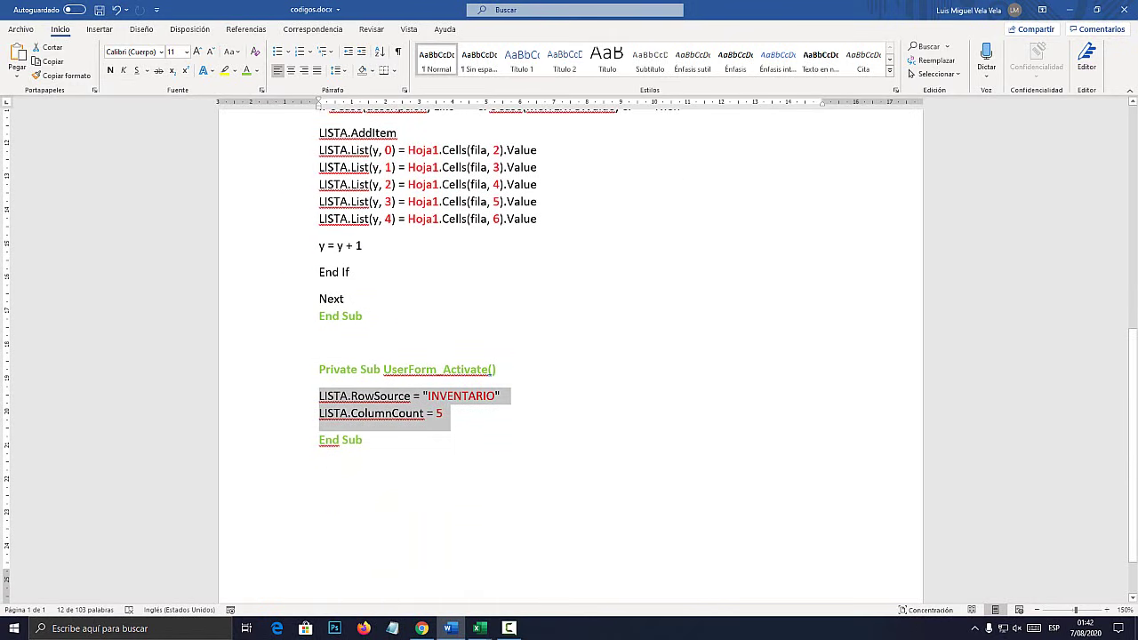
key(alt+Tab)
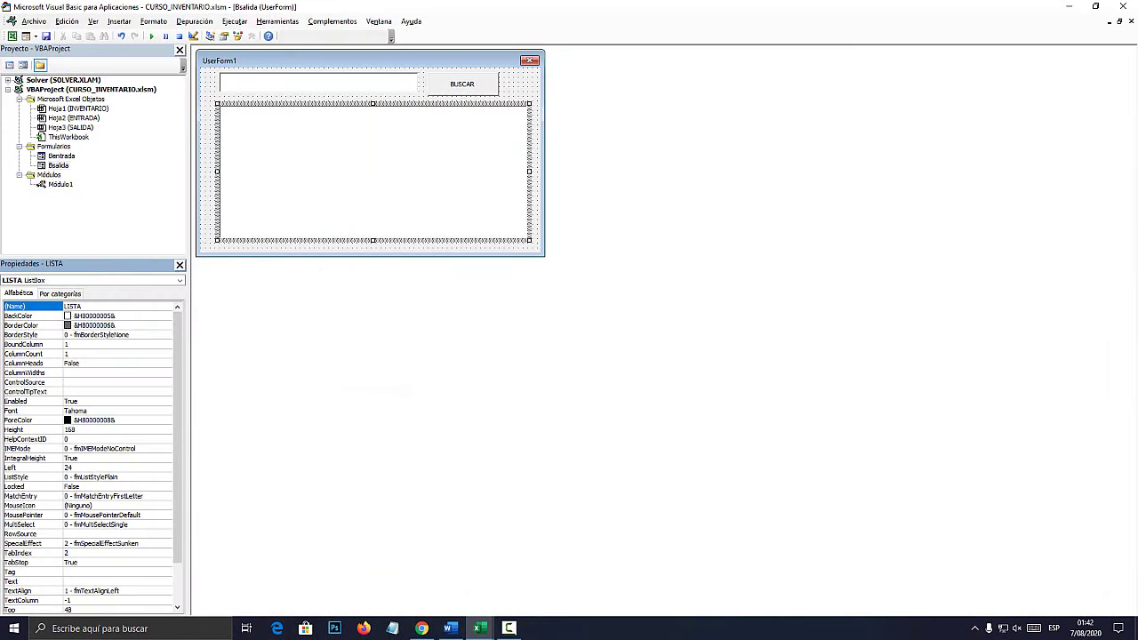
Paste the list setup lines into a new UserForm_Activate handler with ColumnCount 7
double_click(373, 247)
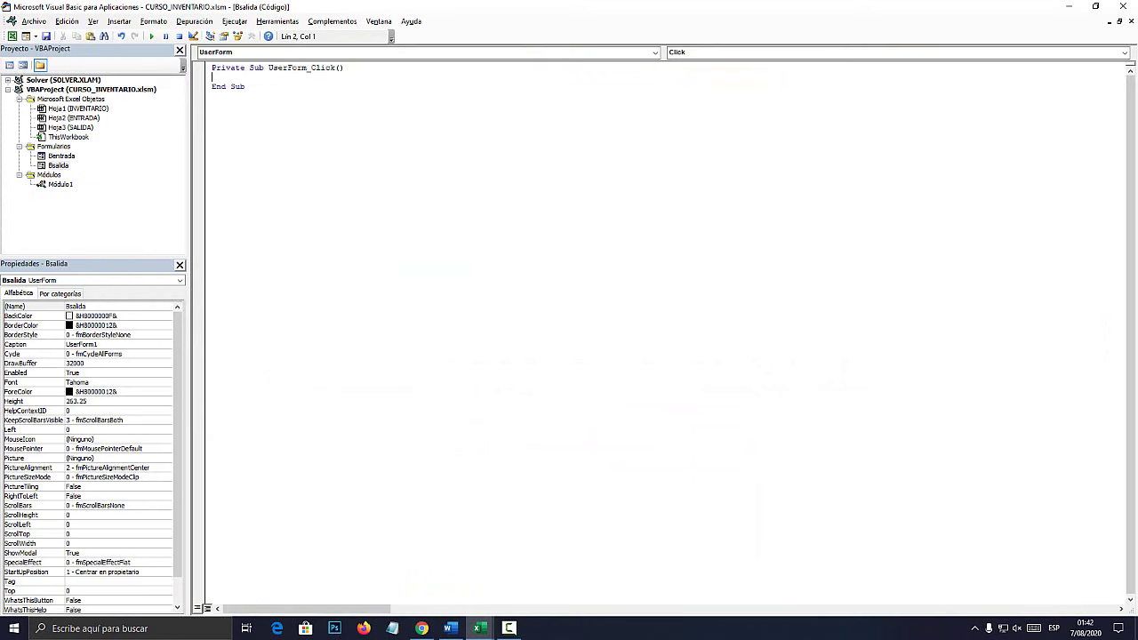
click(1123, 51)
click(702, 63)
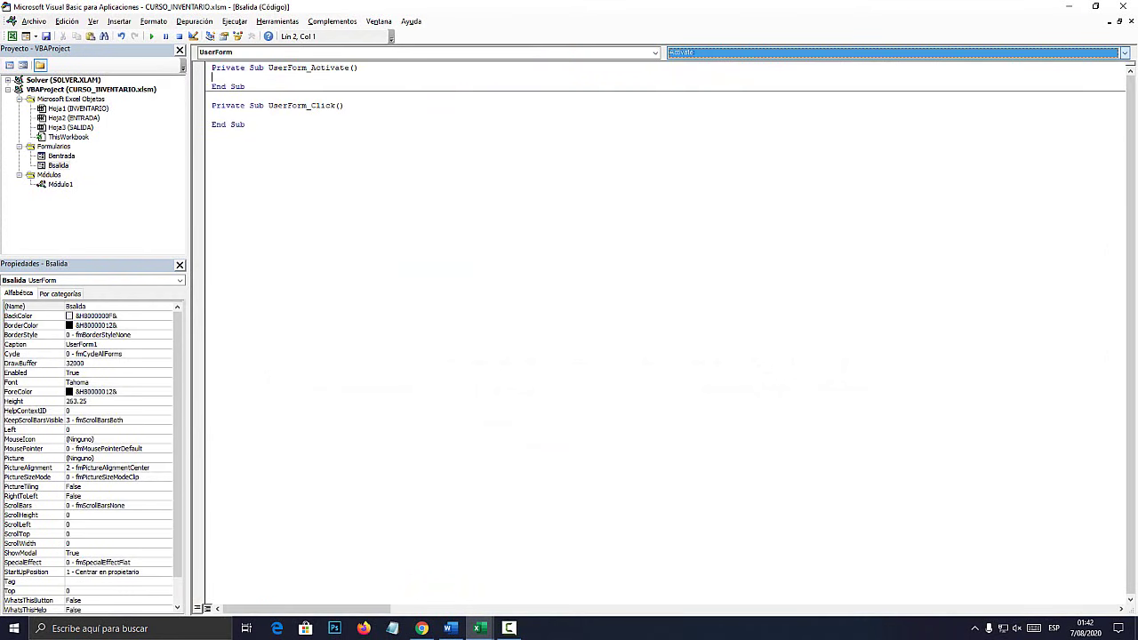
key(ctrl+v)
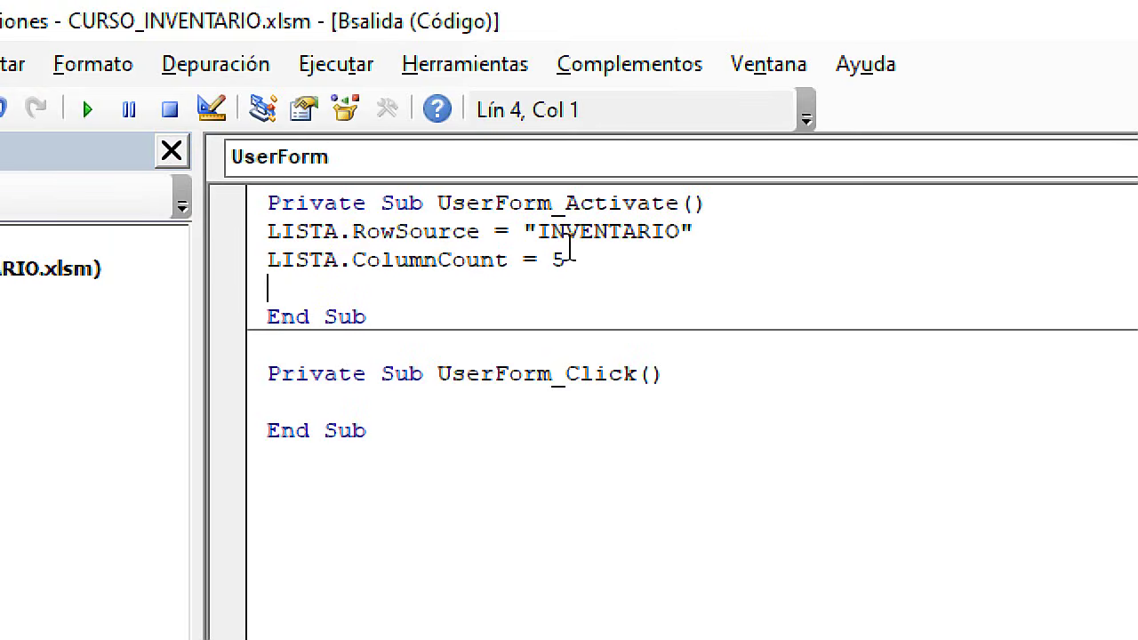
double_click(308, 86)
text(7)
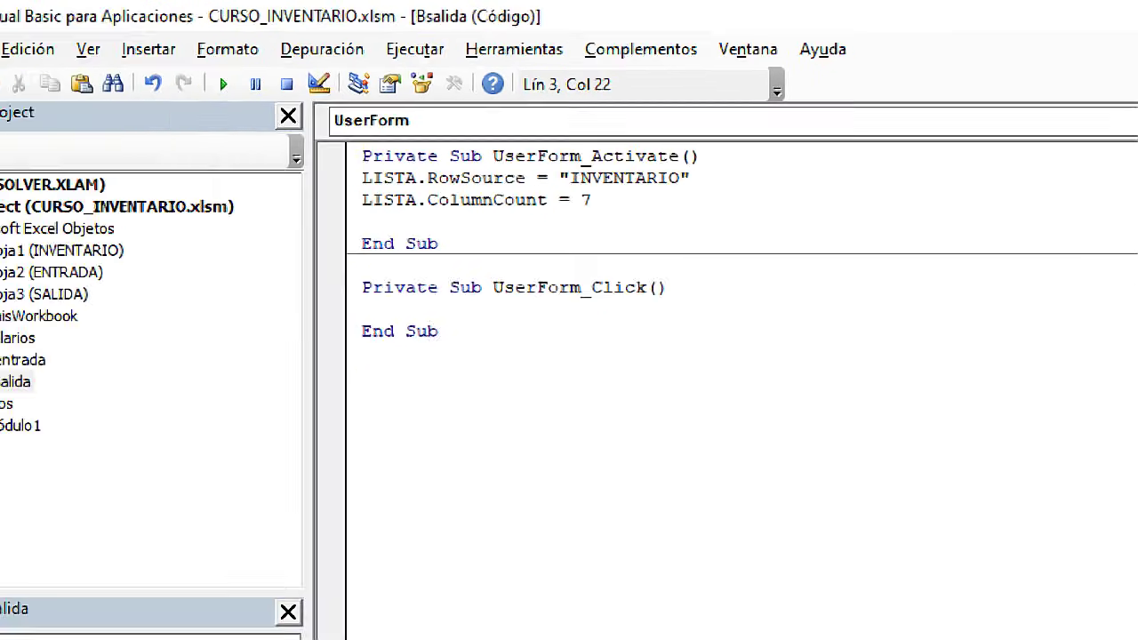
Delete the empty UserForm_Click procedure and switch to the Word reference document
drag(251, 144, 211, 124)
key(Delete)
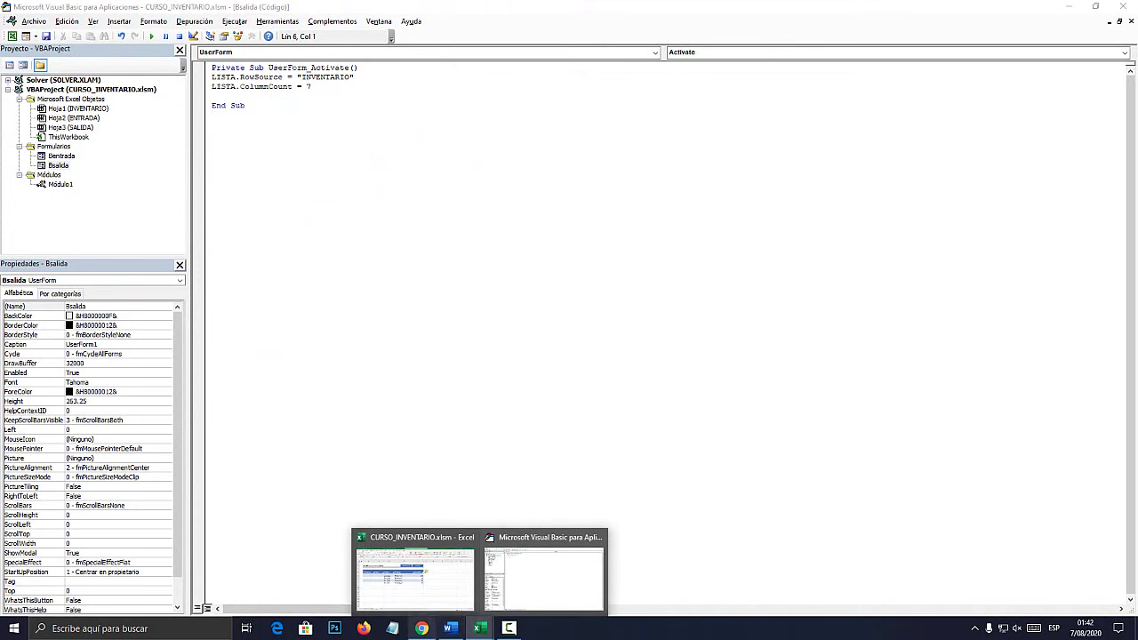
click(421, 629)
scroll(569, 356, up, 3)
Copy the numerodedatos-to-Next search code from codigos.docx and reopen the Bsalida designer
scroll(569, 356, up, 2)
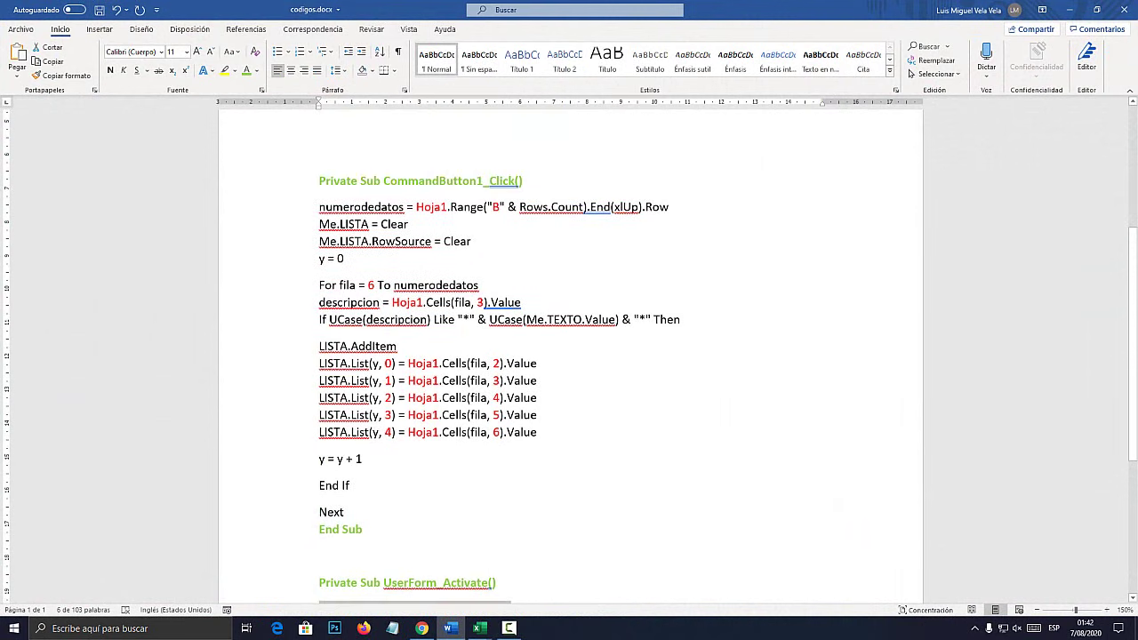
mouse_move(319, 206)
mouse_down()
mouse_move(680, 319)
mouse_move(349, 485)
mouse_move(345, 512)
mouse_up()
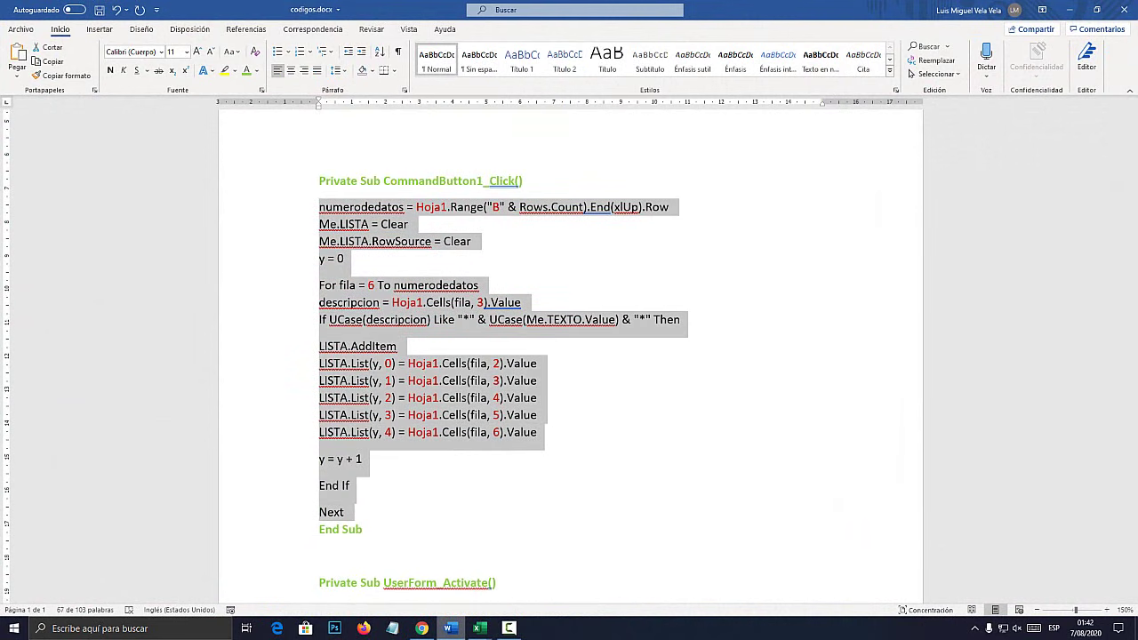
key(alt+Tab)
click(480, 628)
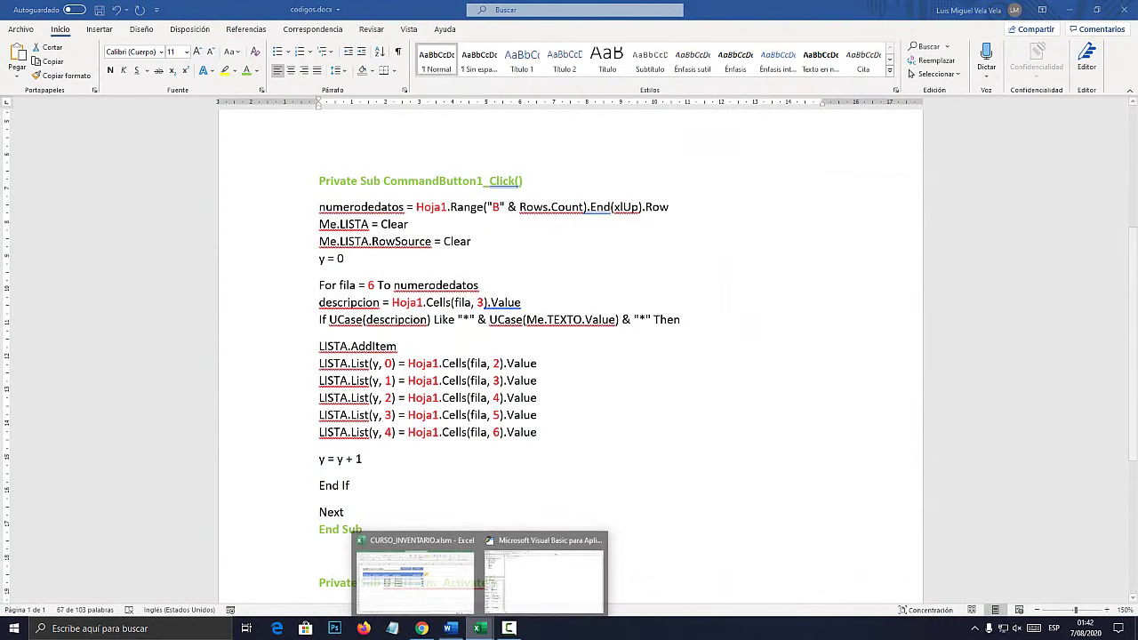
click(544, 587)
double_click(57, 166)
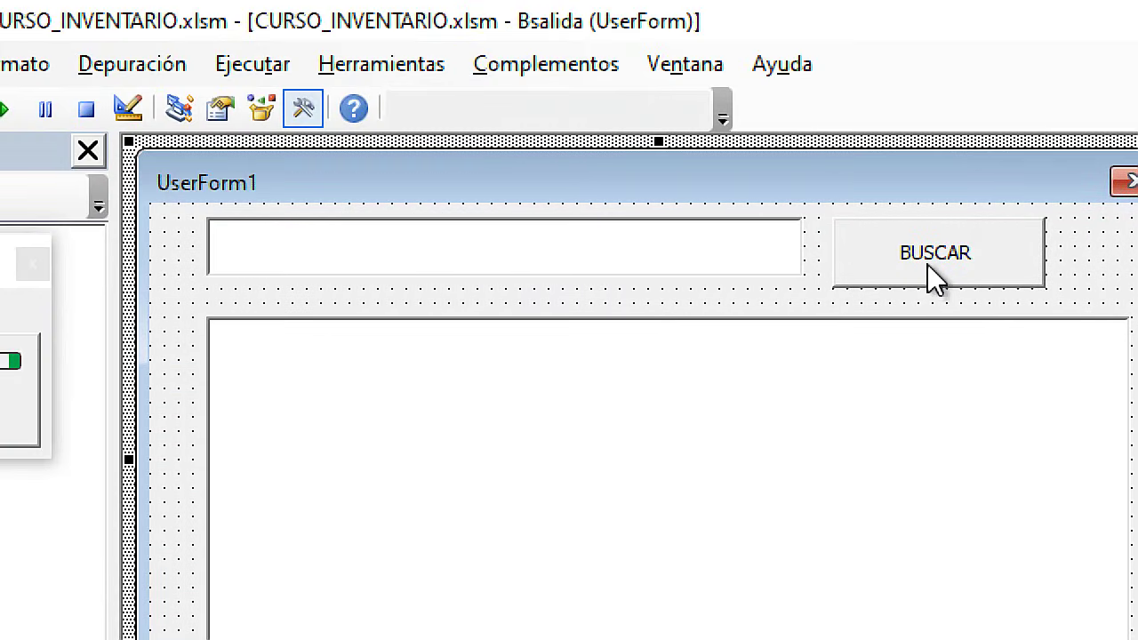
Paste the search loop into the BUSCAR CommandButton1_Click and review its Hoja1 and column B references
double_click(929, 267)
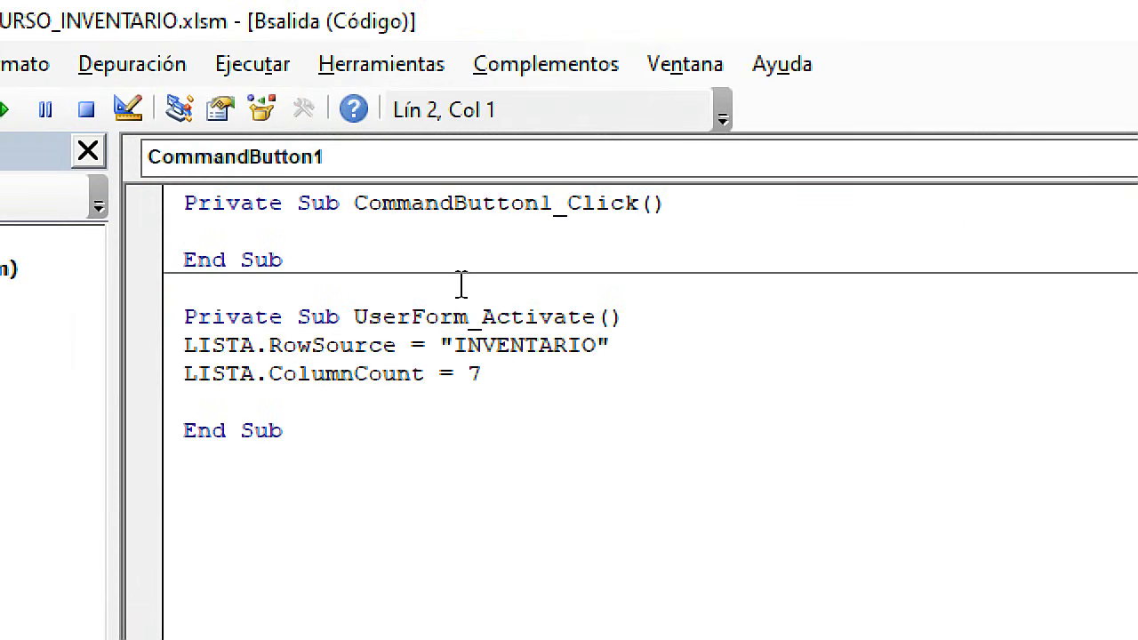
key(Return)
key(Return)
key(Return)
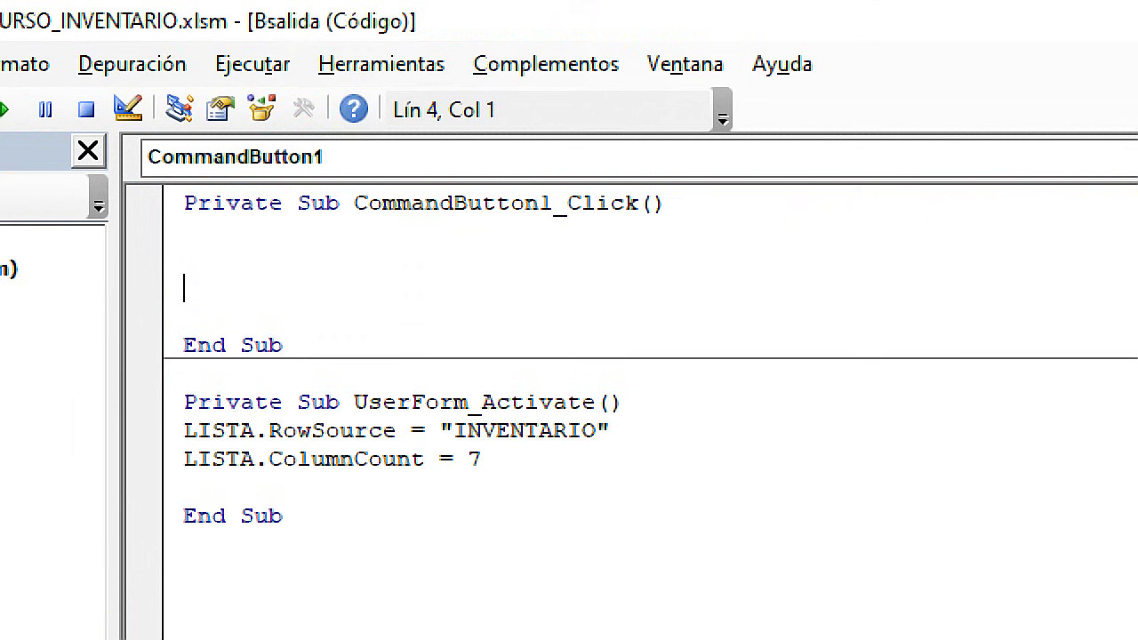
text(numerodedatos = Hoja1.Range("B" & Rows.Count).End(xlUp).Row Me.LISTA = Clear Me.LISTA.RowSource = Clear y = 0 For fila = 6 To numerodedatos descripcion = Hoja1.Cells(fila, 3).Value If UCase(descripcion) Like "*" & UCase(Me.TEXTO.Value) & "*" Then LISTA.AddItem LISTA.List(y, 0) = Hoja1.Cells(fila, 2).Value LISTA.List(y, 1) = Hoja1.Cells(fila, 3).Value LISTA.List(y, 2) = Hoja1.Cells(fila, 4).Value LISTA.List(y, 3) = Hoja1.Cells(fila, 5).Value LISTA.List(y, 4) = Hoja1.Cells(fila, 6).Value y = y + 1 End If Next)
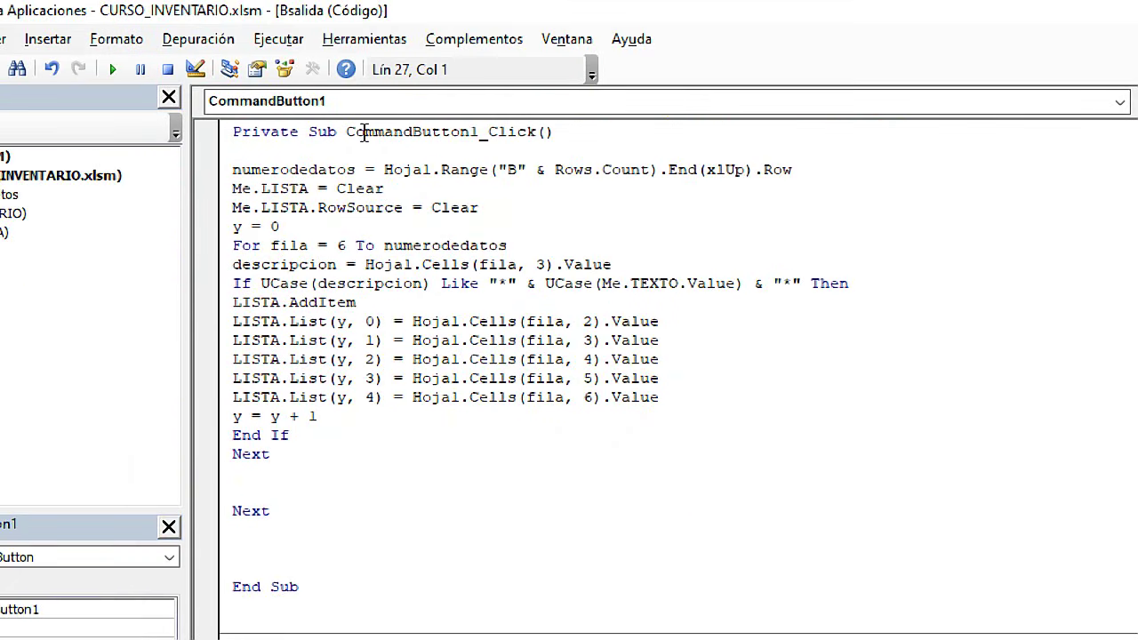
drag(431, 169, 384, 169)
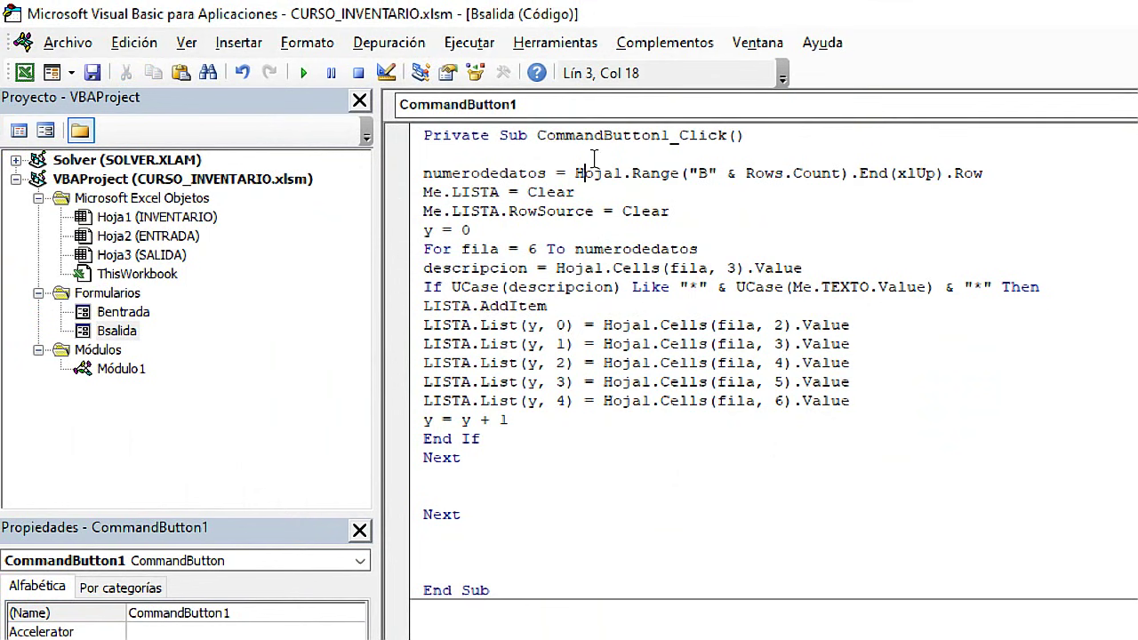
double_click(593, 172)
key(Left)
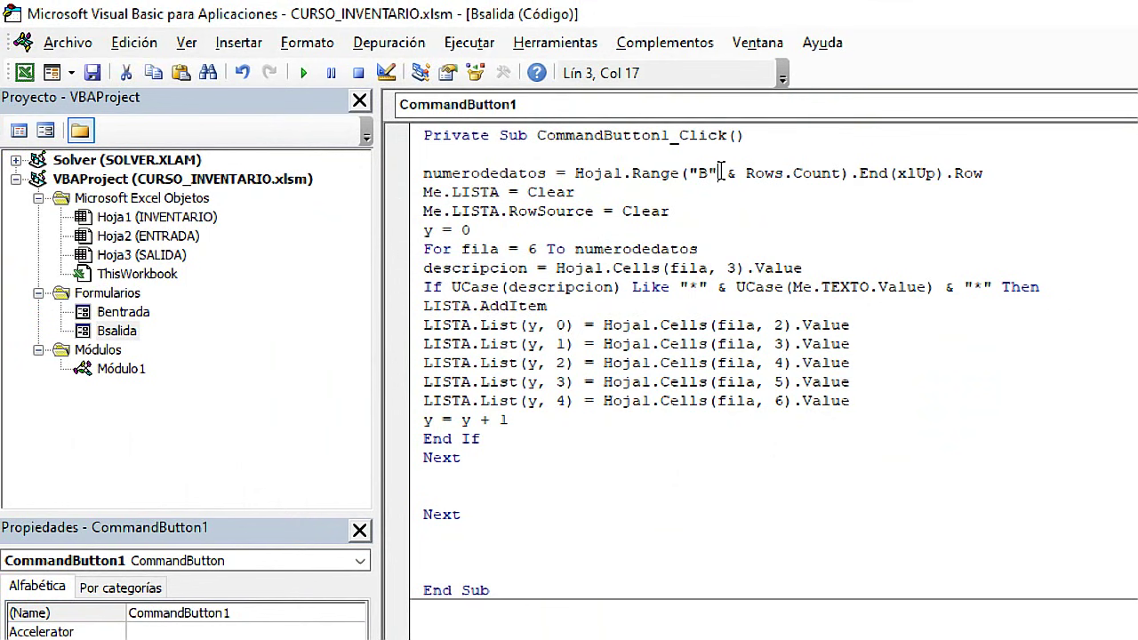
drag(720, 172, 691, 172)
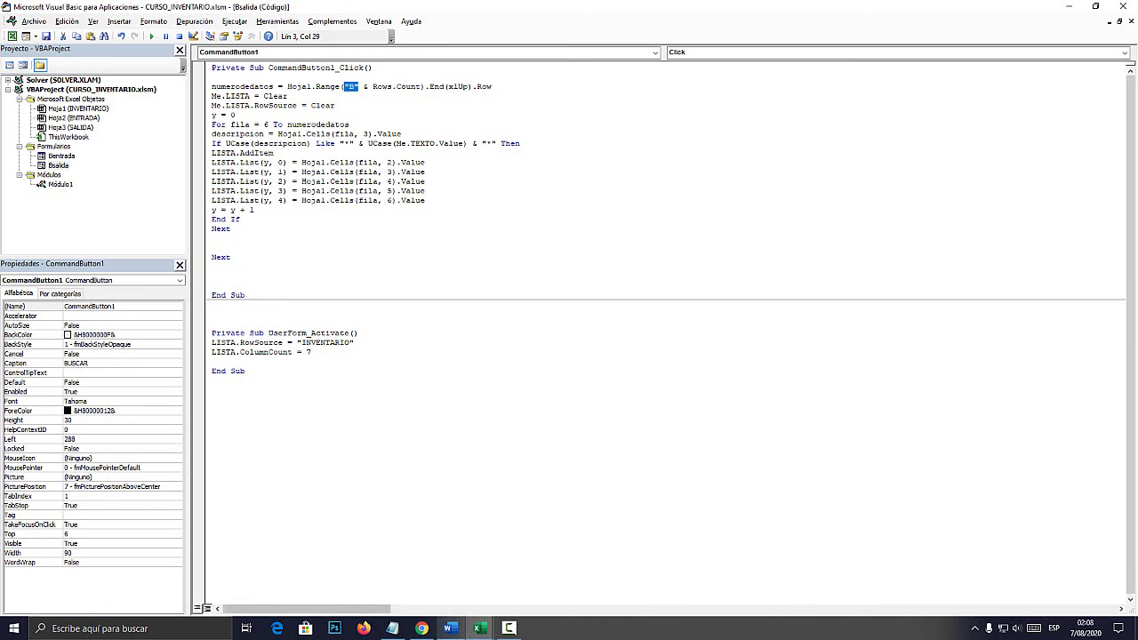
Check column B holding the product codes in Excel, then return to the VBA editor
click(423, 582)
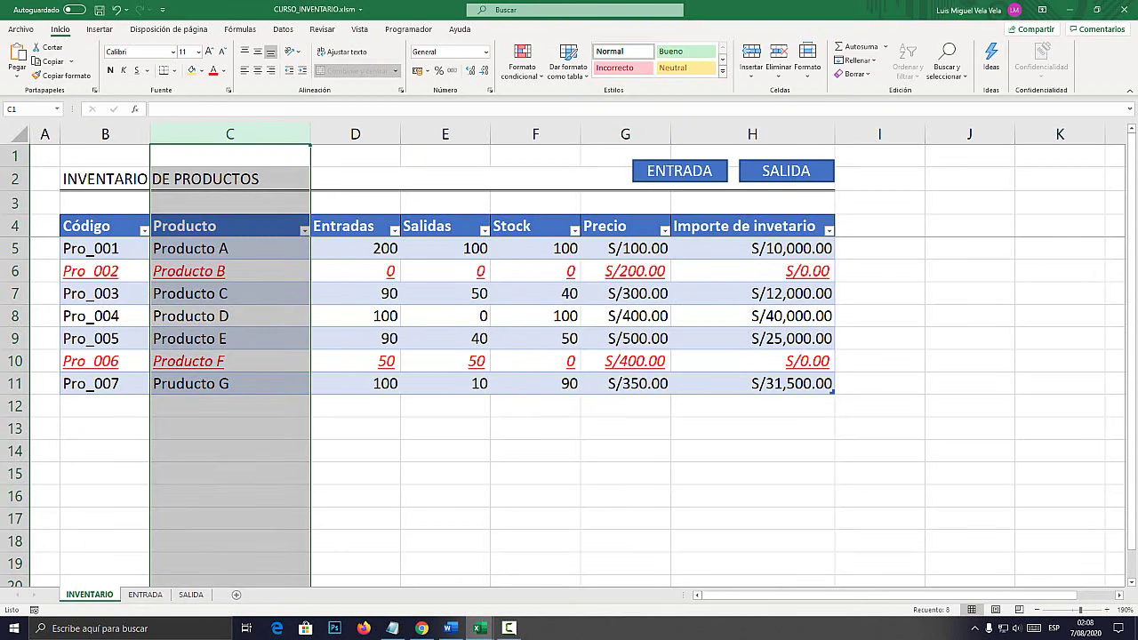
click(105, 134)
text(-)
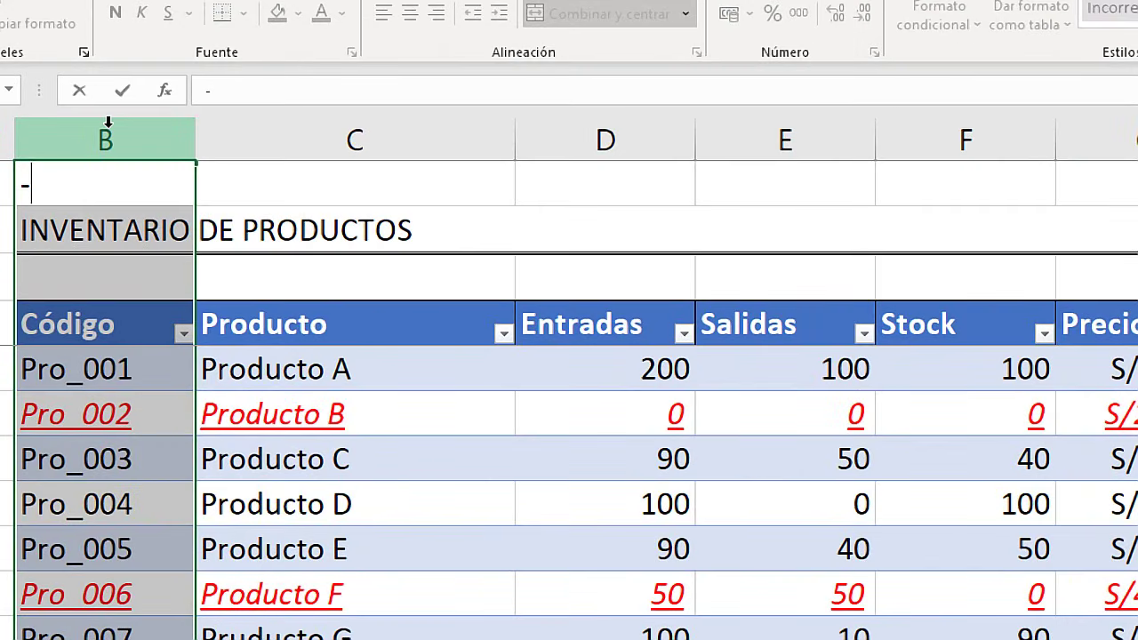
key(Escape)
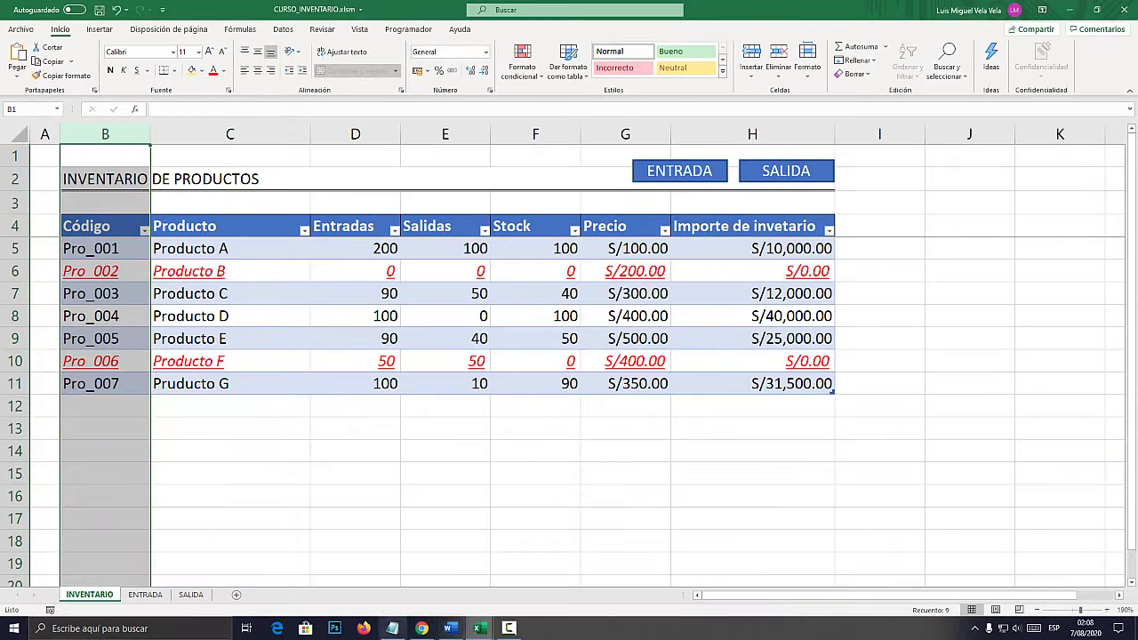
key(alt+F11)
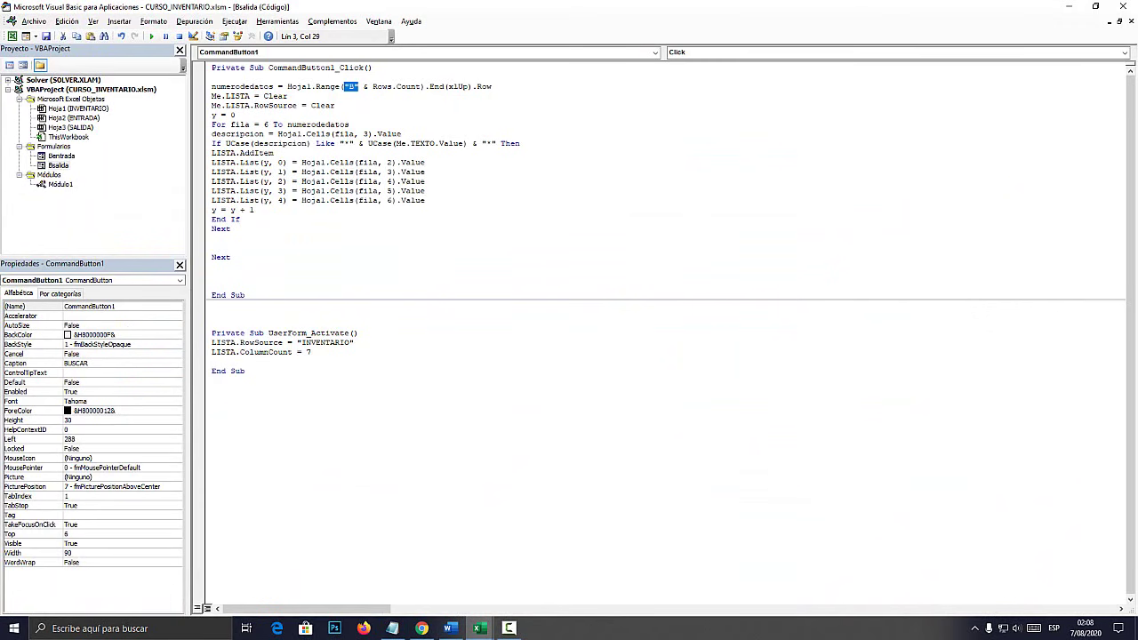
Review the search code's row count, LISTA clearing and RowSource lines, and the loop's start row 6
drag(491, 86, 183, 70)
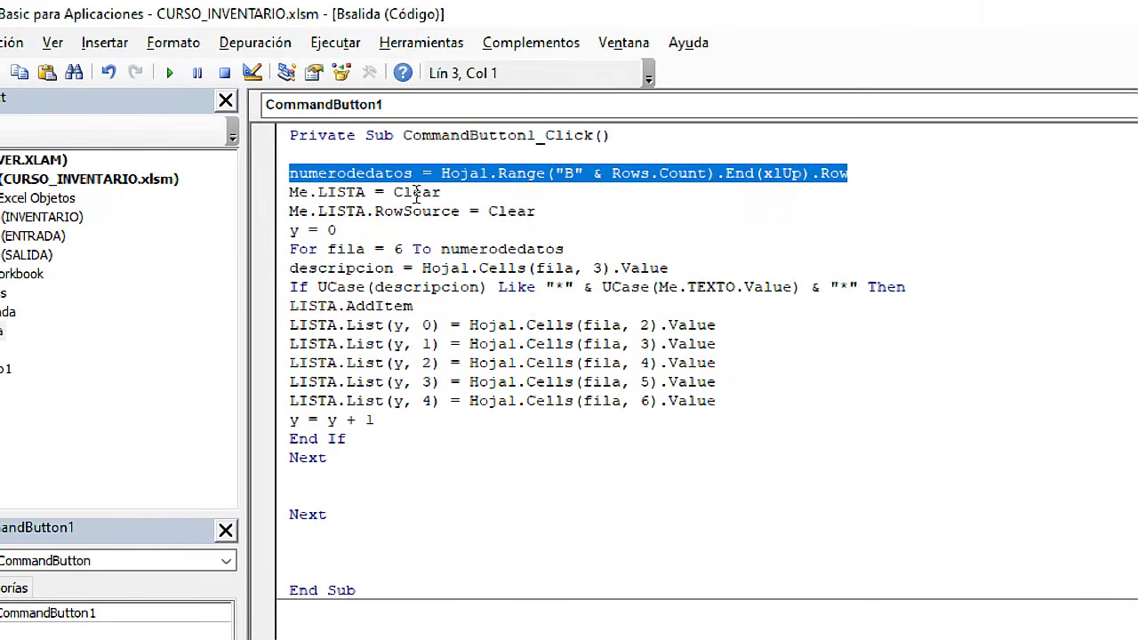
drag(416, 194, 355, 192)
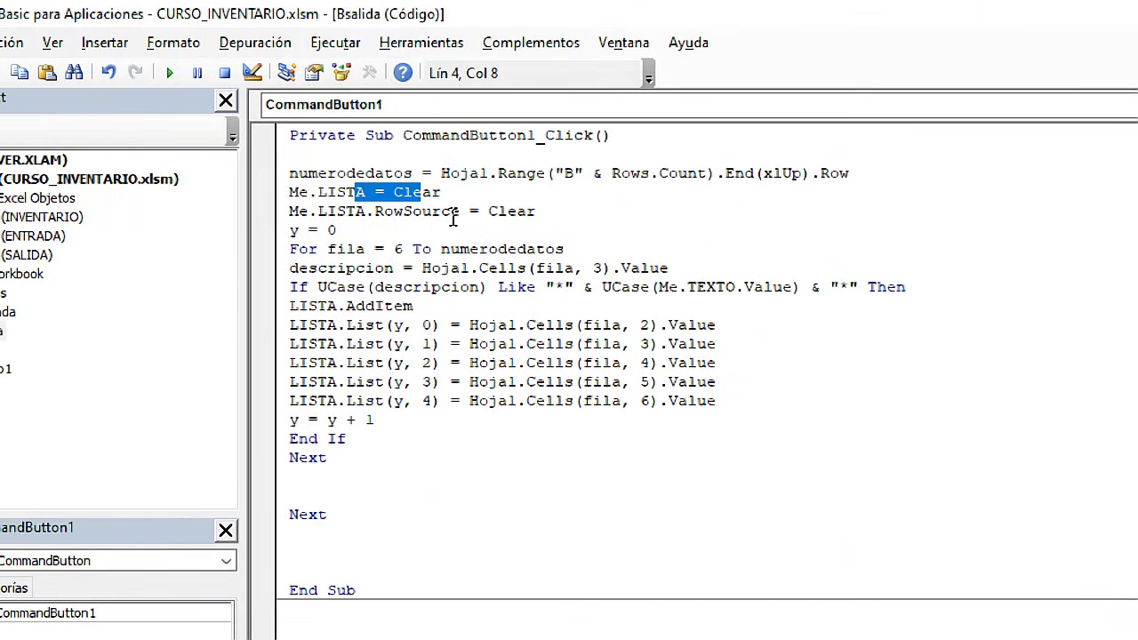
mouse_move(452, 213)
mouse_down()
mouse_move(394, 212)
mouse_move(394, 249)
mouse_up()
click(346, 249)
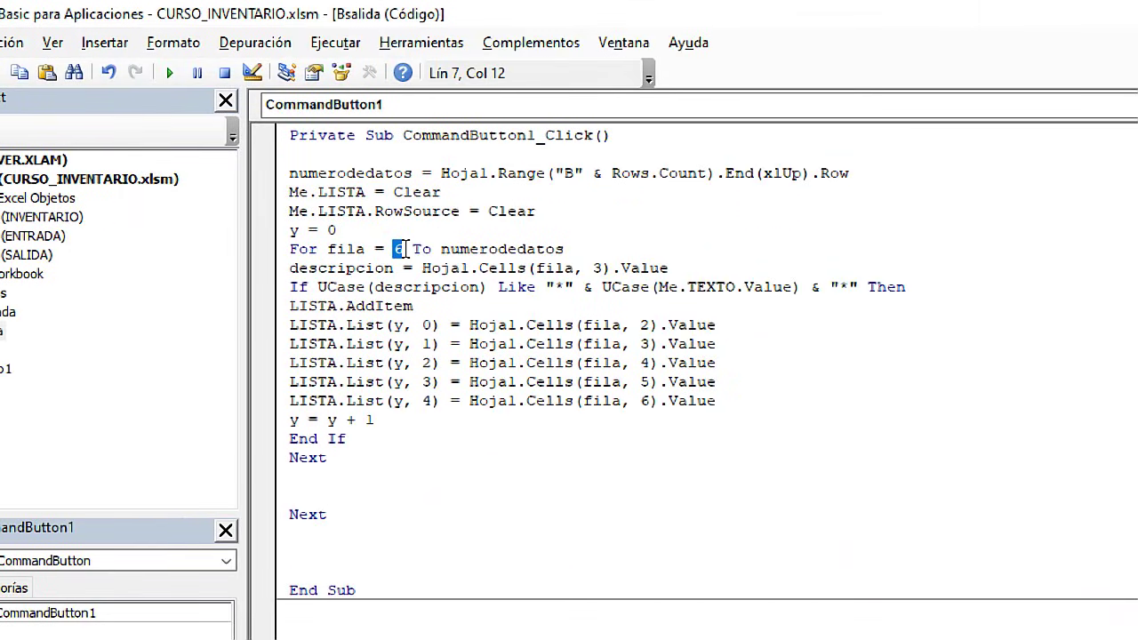
Confirm in INVENTARIO that the first product, Pro_001, sits in row 5, then return to the VBA editor
click(478, 628)
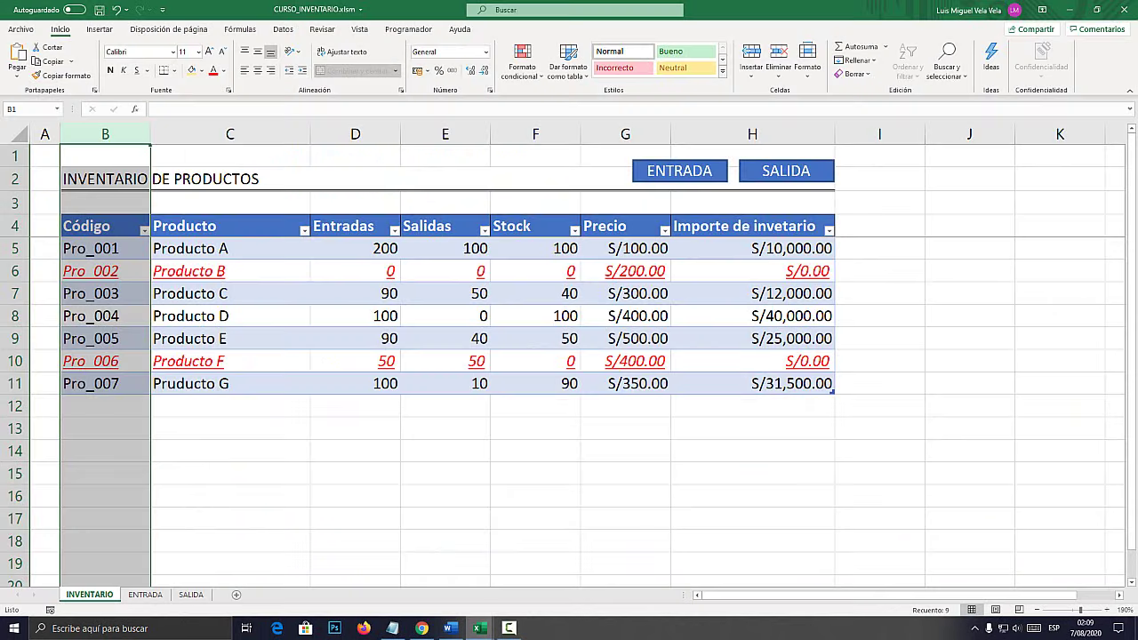
click(15, 248)
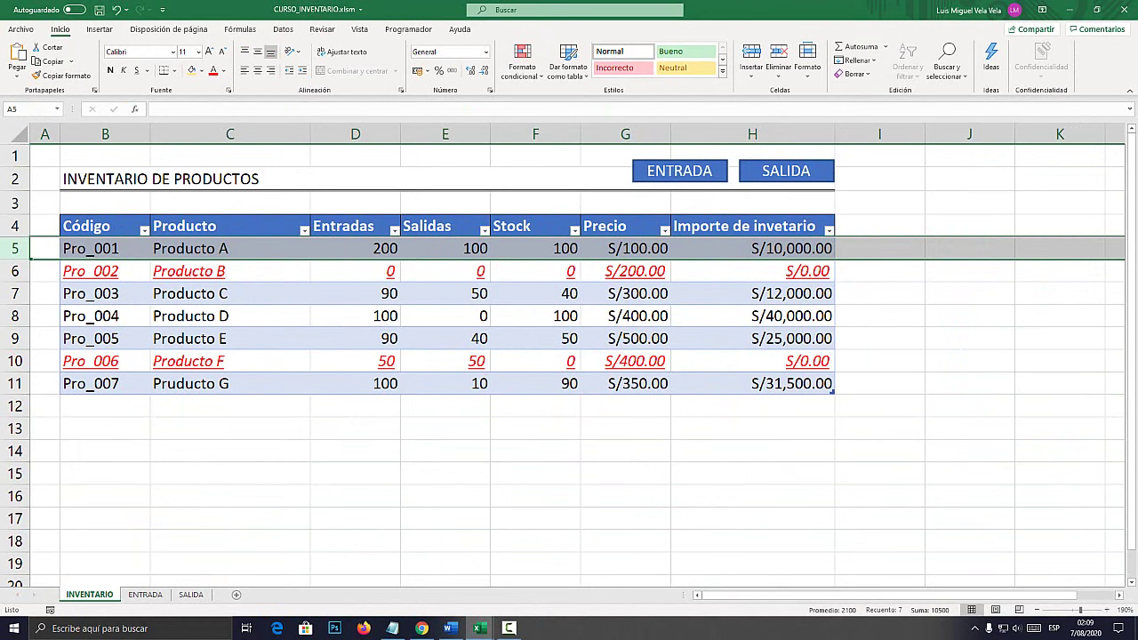
click(543, 569)
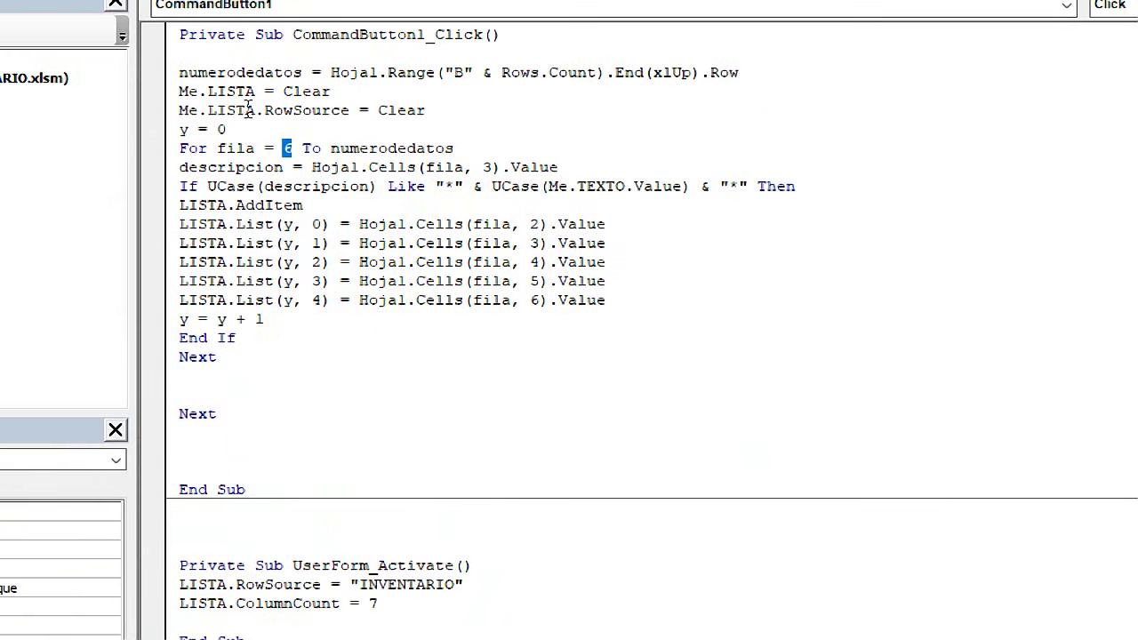
Change the loop start to row 5 and inspect the descripcion read from Cells(fila, 3)
text(5)
drag(284, 167, 180, 167)
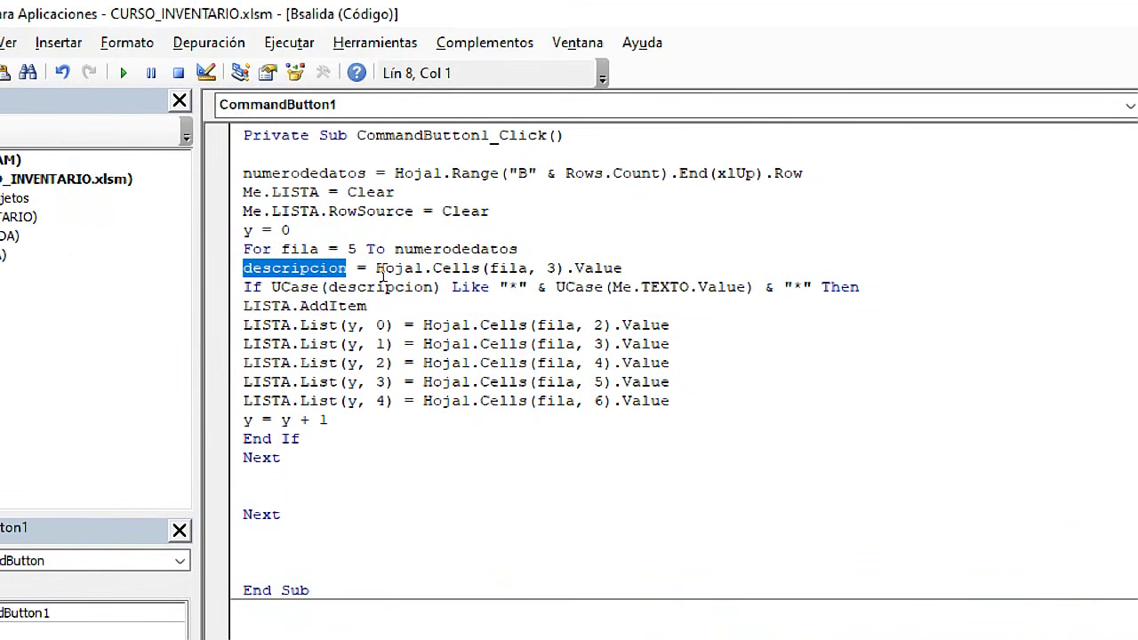
drag(376, 268, 623, 268)
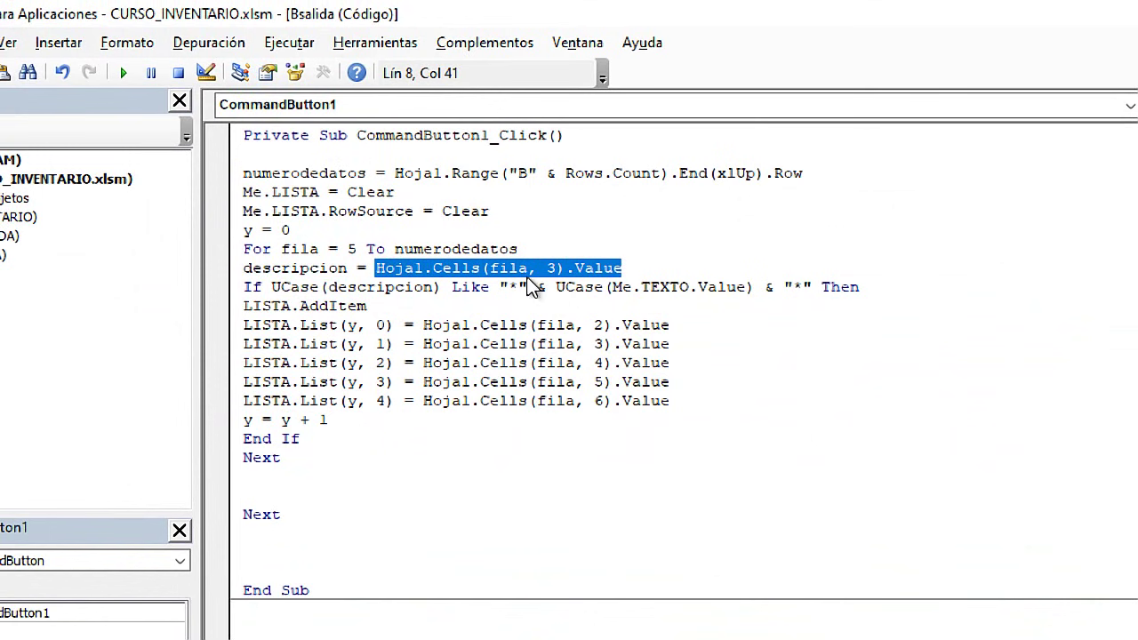
click(491, 268)
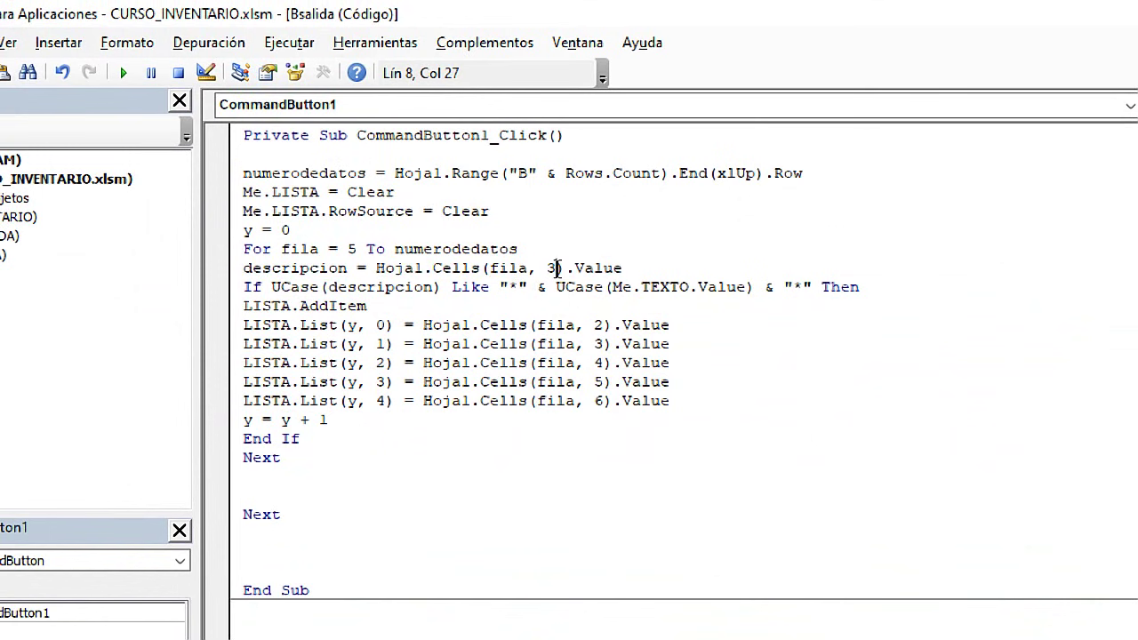
drag(557, 267, 548, 267)
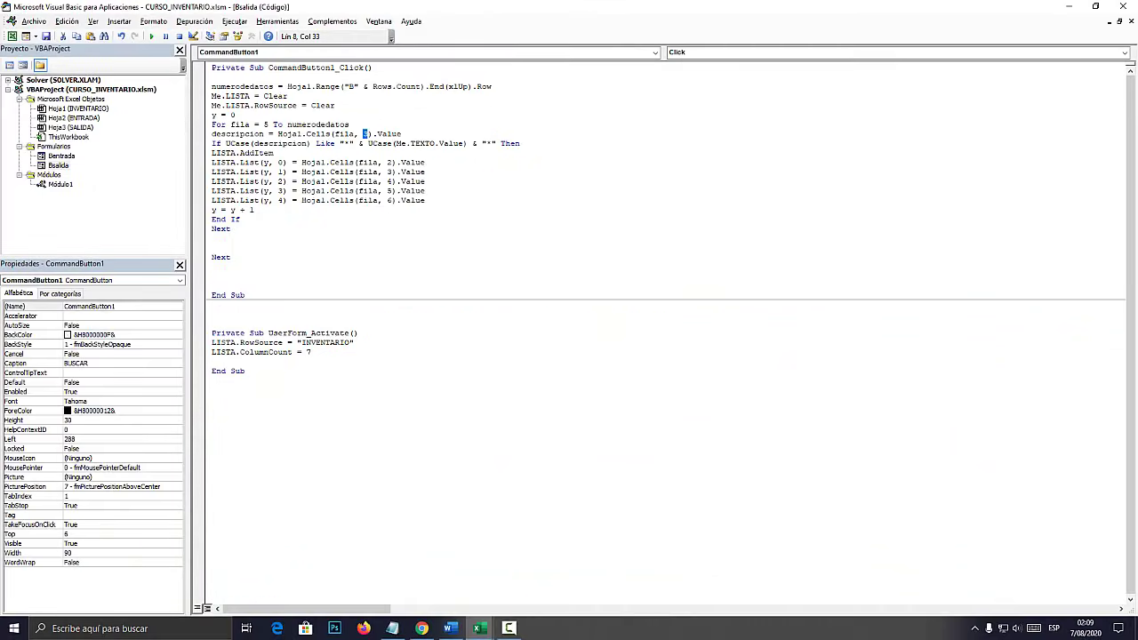
Back in Excel, select the whole INVENTARIO sheet and then column A
click(480, 569)
click(30, 133)
click(45, 133)
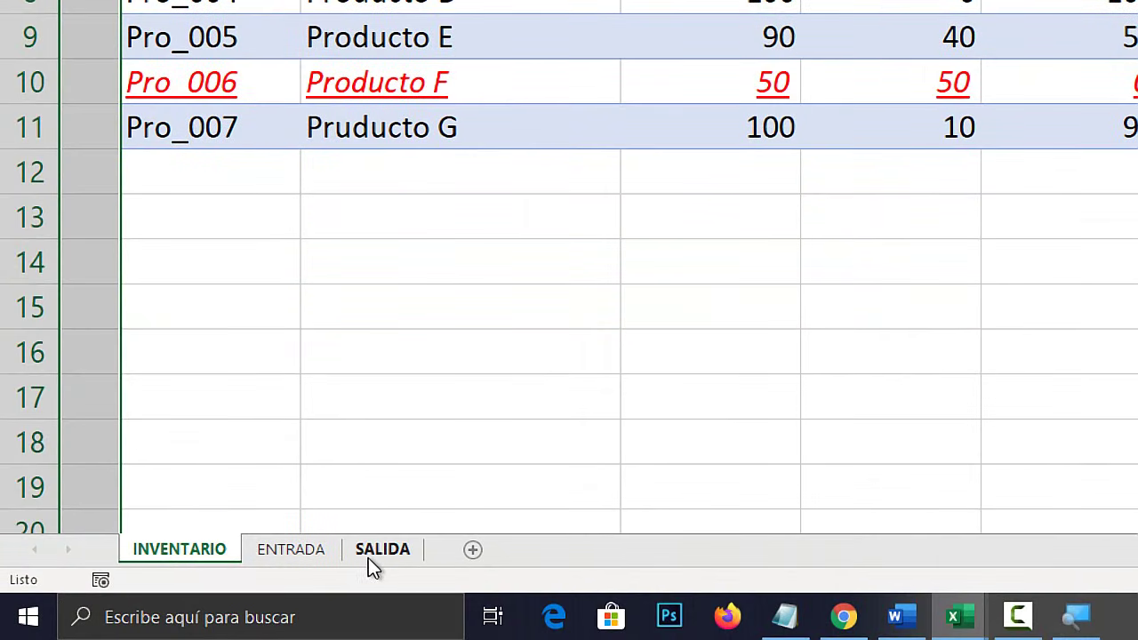
Look at SALIDA, then in INVENTARIO select columns B and C and the Producto header C4
click(391, 550)
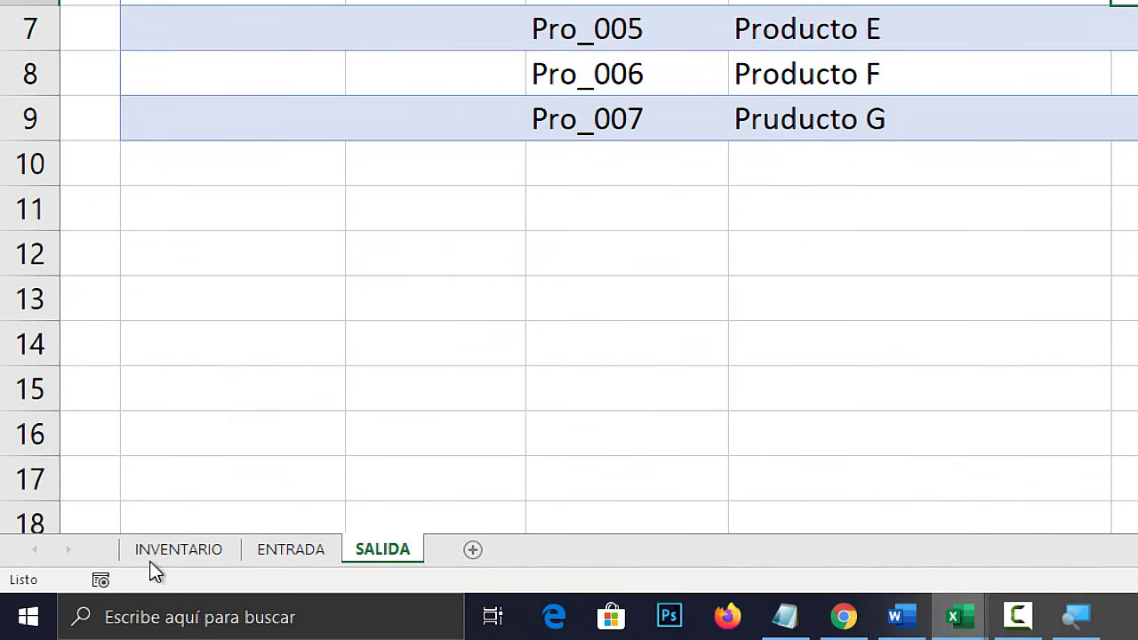
click(173, 550)
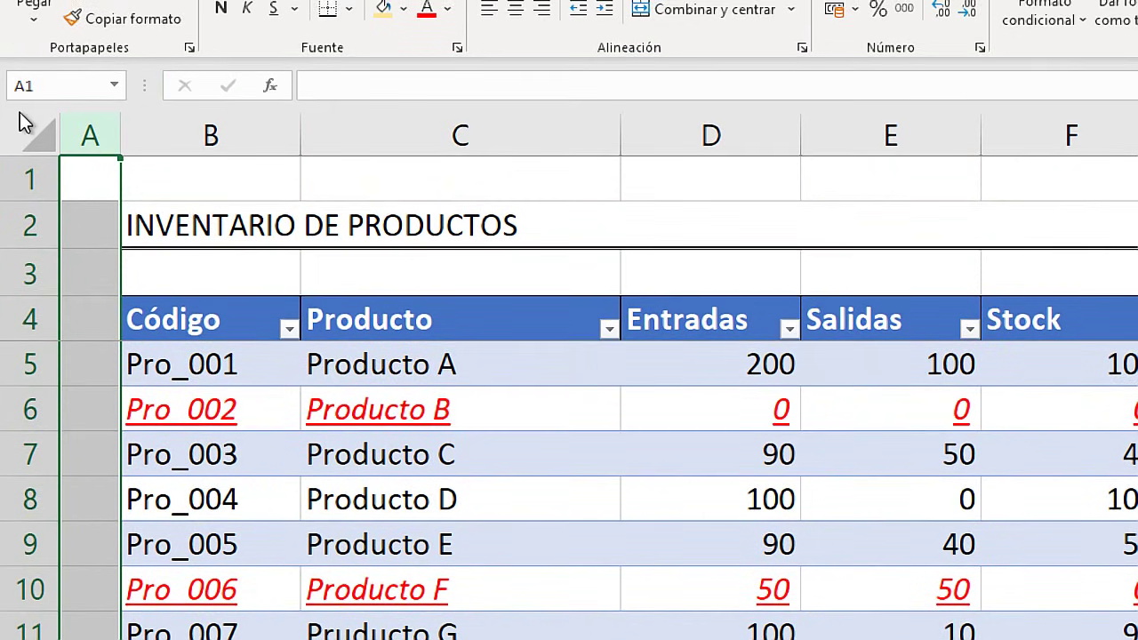
click(197, 123)
click(376, 125)
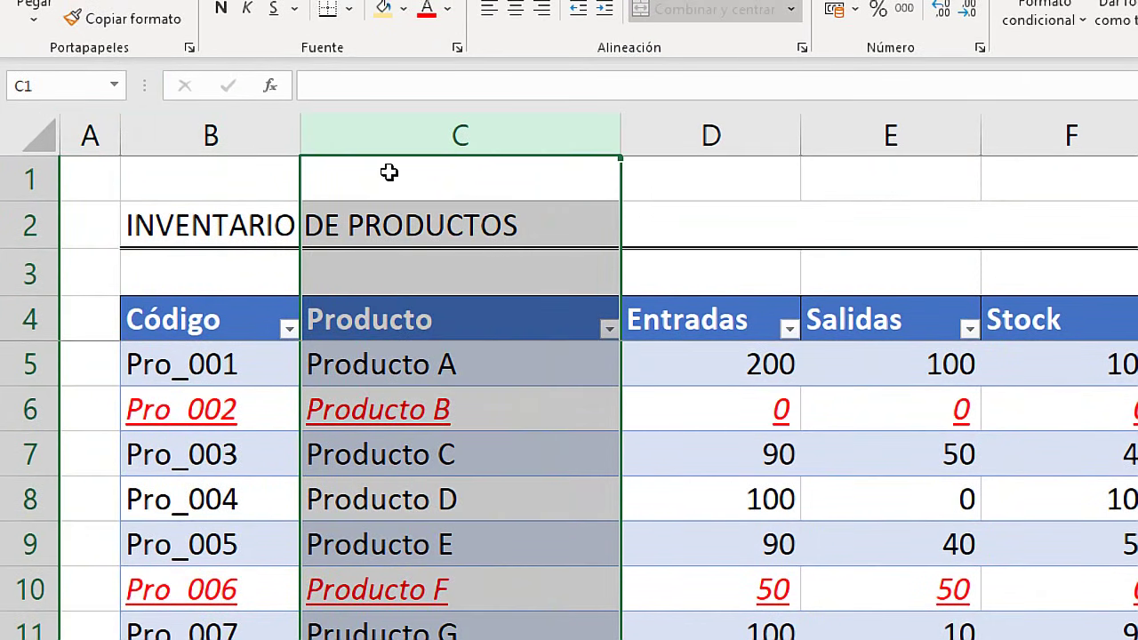
click(289, 142)
click(326, 148)
Step through the product names in column C down to C7, then return to the VBA editor
click(386, 334)
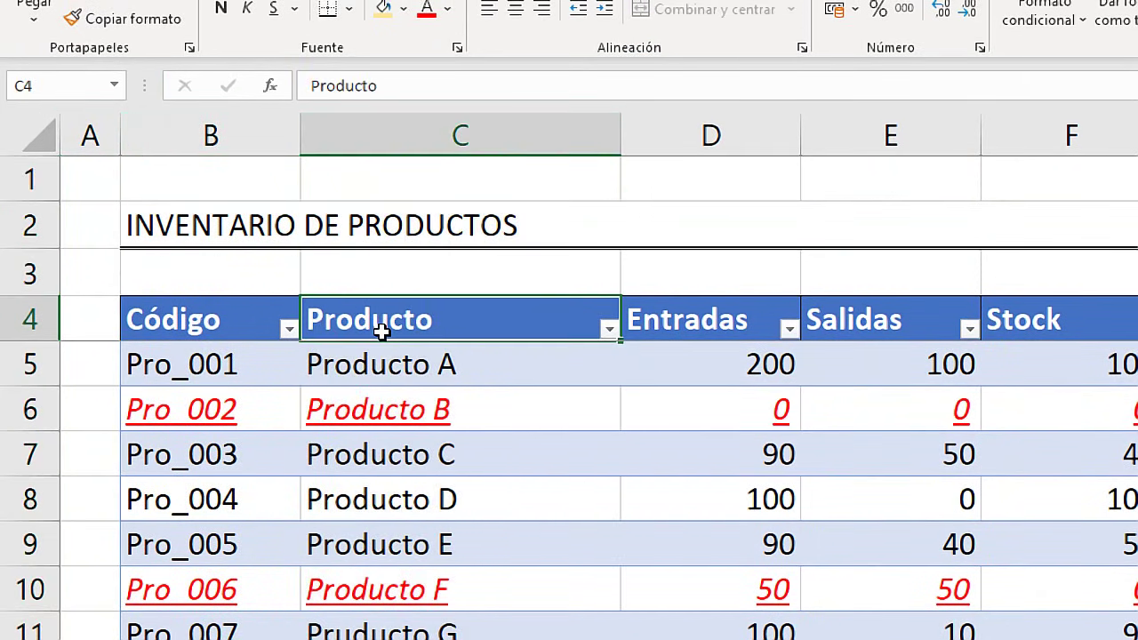
key(Down)
key(Down)
click(492, 449)
click(482, 495)
click(488, 467)
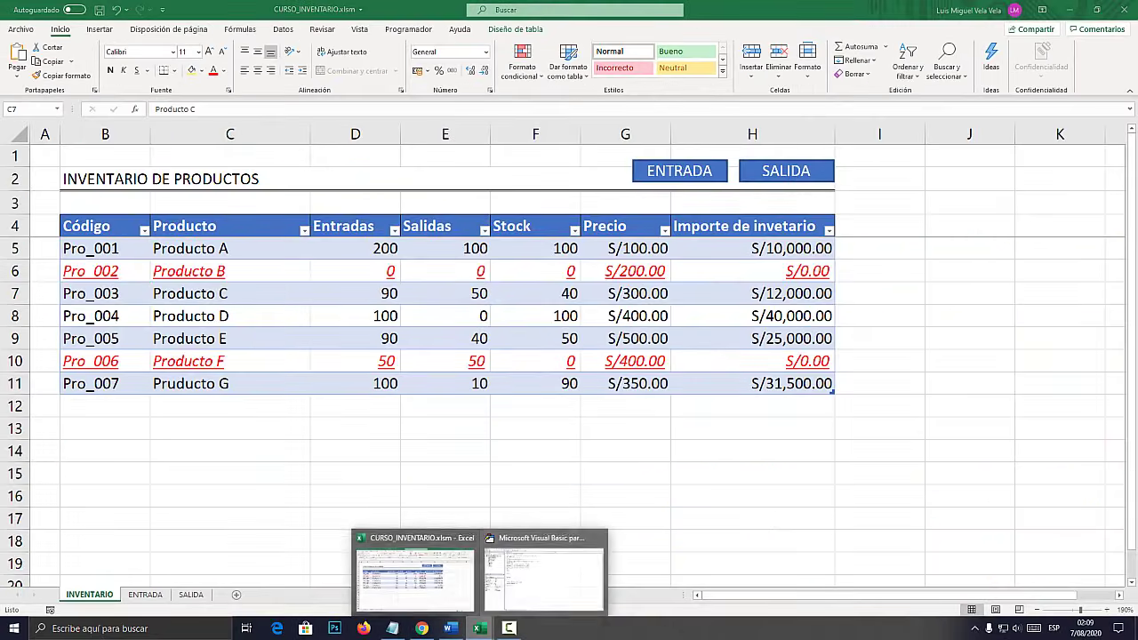
click(548, 574)
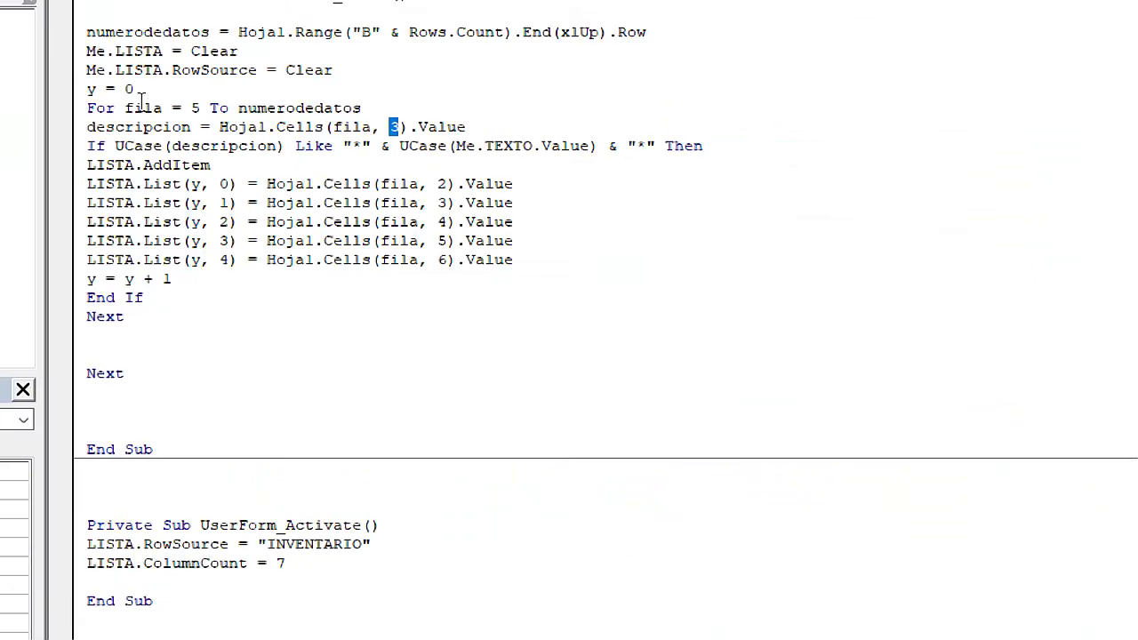
Review the If condition's TEXTO reference and the List column assignments, selecting the List(y, 4) line
click(356, 234)
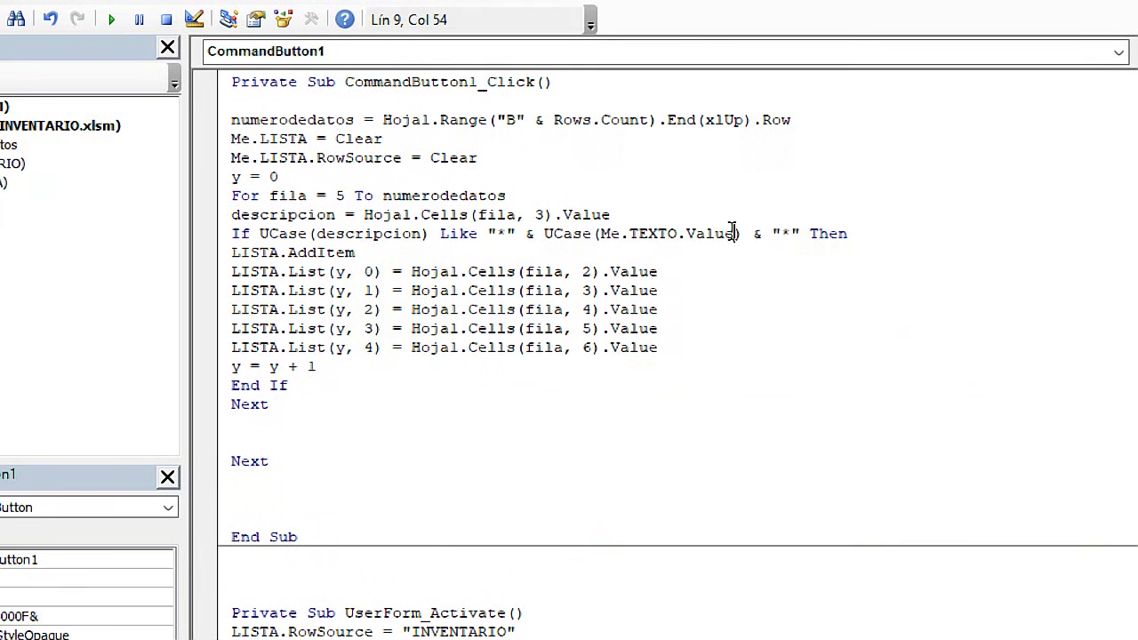
drag(732, 234, 582, 214)
click(516, 234)
drag(680, 234, 608, 234)
drag(234, 272, 477, 271)
drag(352, 289, 460, 290)
mouse_move(334, 310)
mouse_down()
mouse_move(418, 310)
mouse_move(374, 328)
mouse_move(392, 346)
mouse_up()
mouse_move(680, 348)
mouse_down()
mouse_move(282, 348)
mouse_move(676, 353)
mouse_up()
click(223, 367)
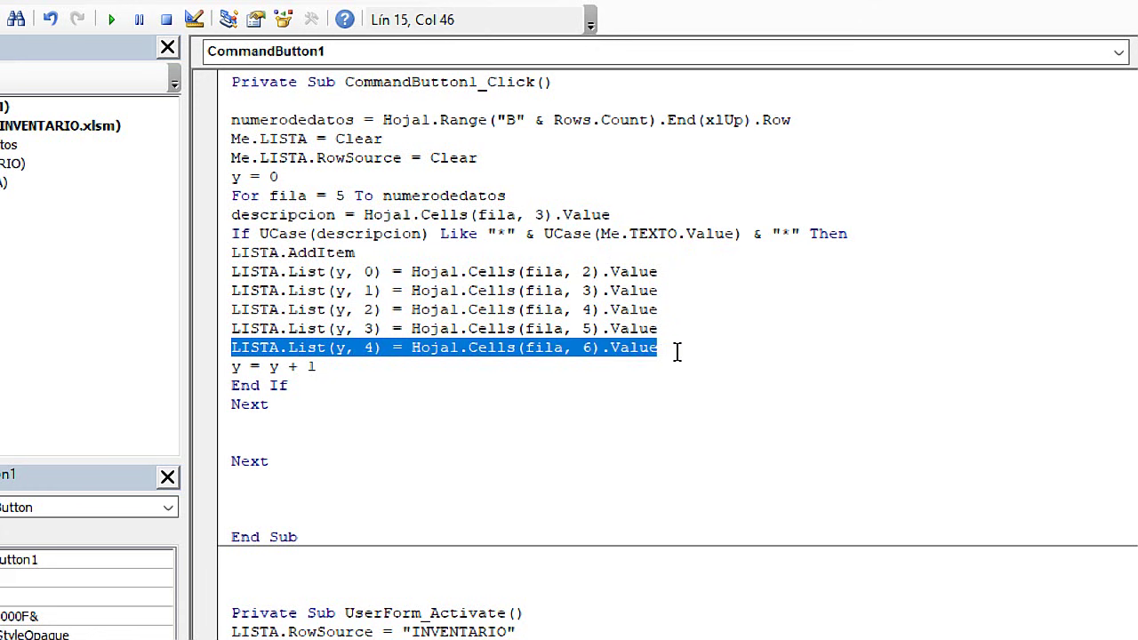
Duplicate the List(y, 4) assignment line twice below itself
key(ctrl+c)
key(End)
key(Return)
key(ctrl+v)
key(Return)
key(ctrl+v)
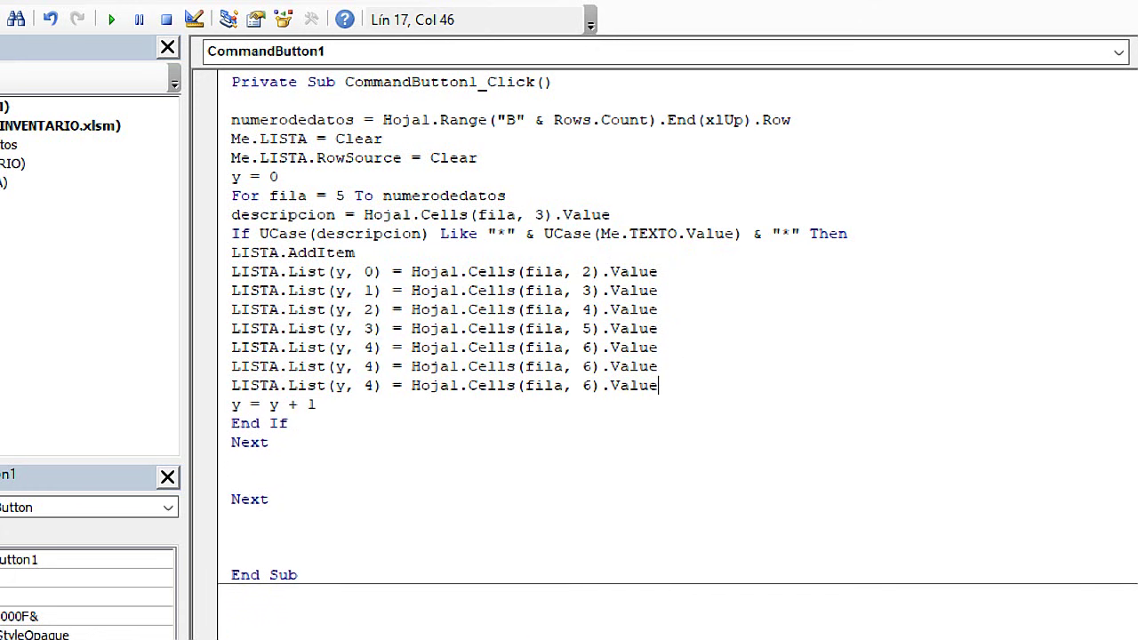
Edit the copies so LISTA columns 5 and 6 take sheet columns 7 and 8
double_click(370, 366)
text(5)
double_click(369, 385)
text(6)
click(596, 367)
text(7)
drag(593, 366, 584, 366)
text(7)
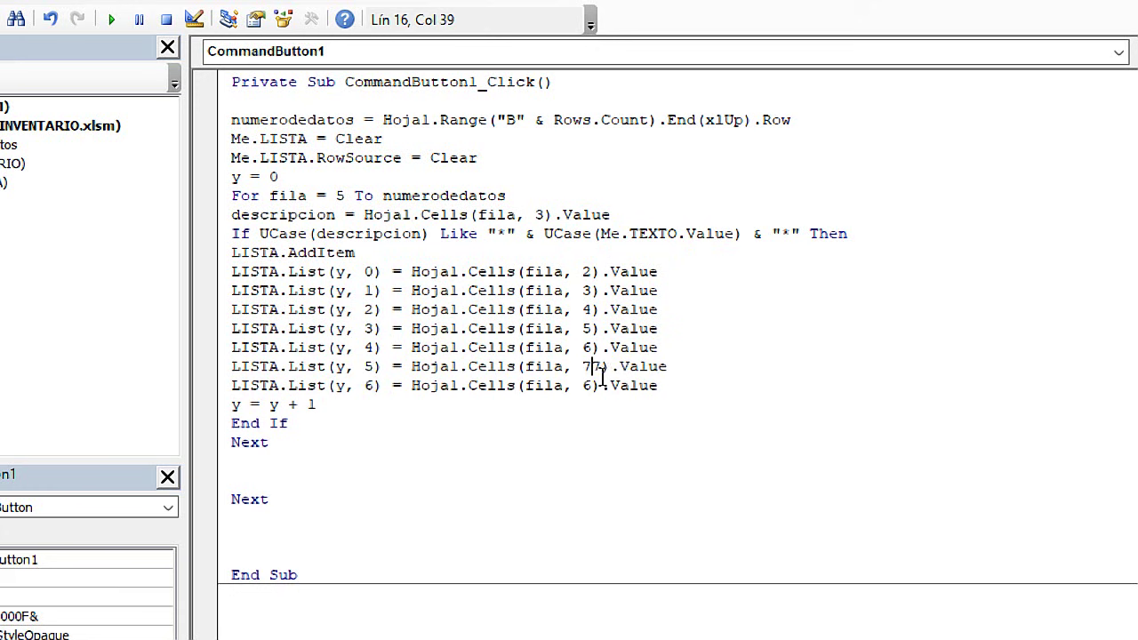
key(BackSpace)
double_click(589, 385)
text(8)
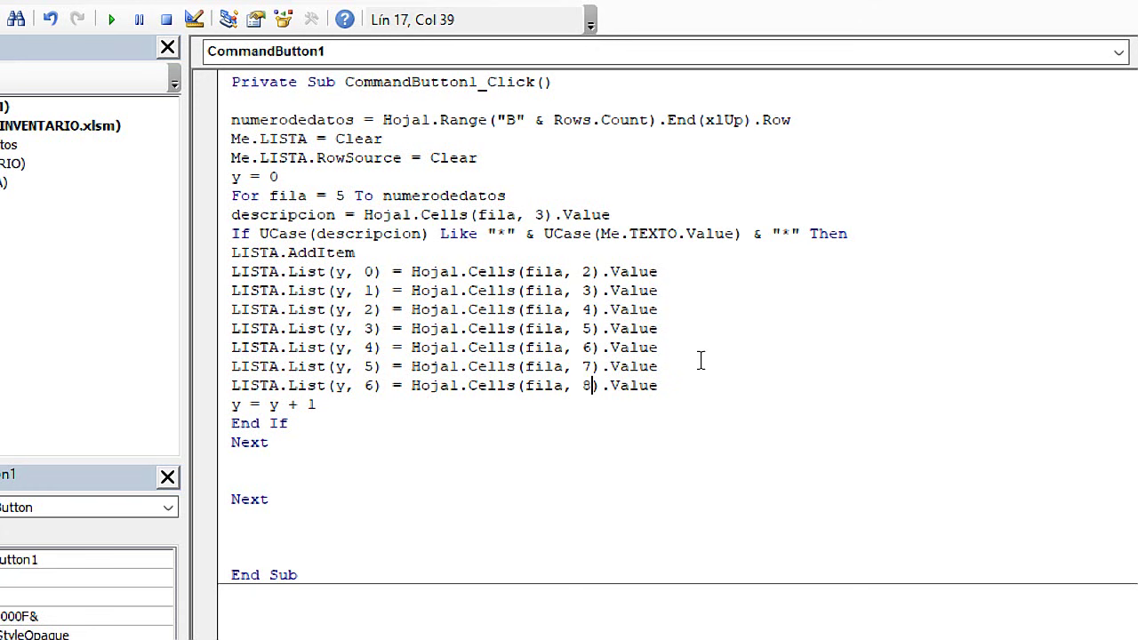
click(699, 361)
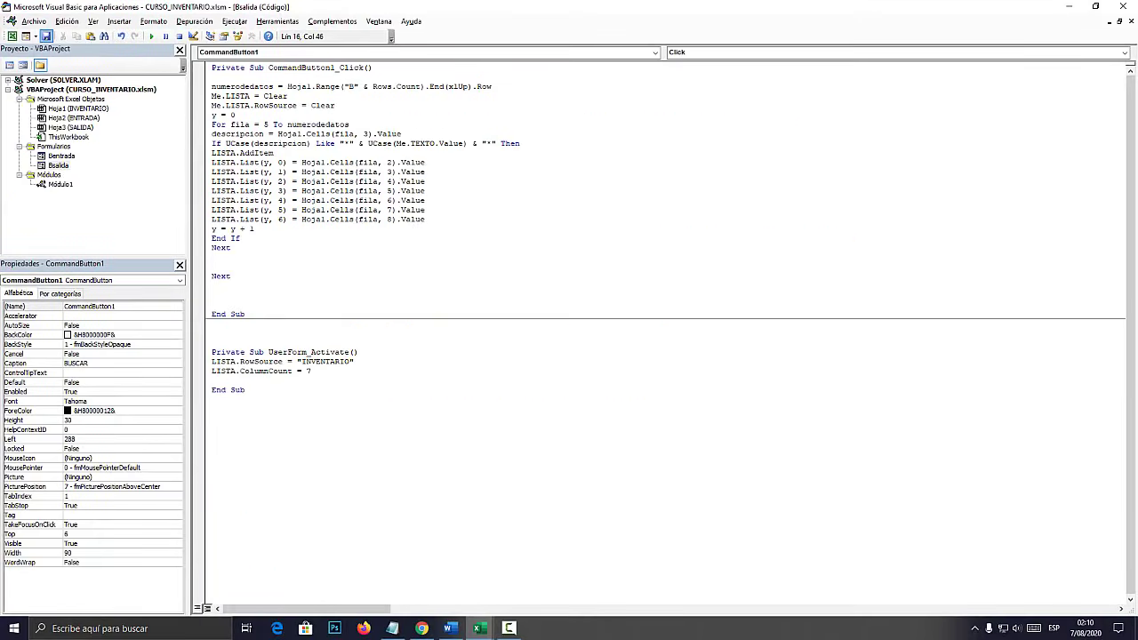
Test BUSCAR on the SALIDA search form and dismiss the 'Next sin For' compile error
key(alt+F11)
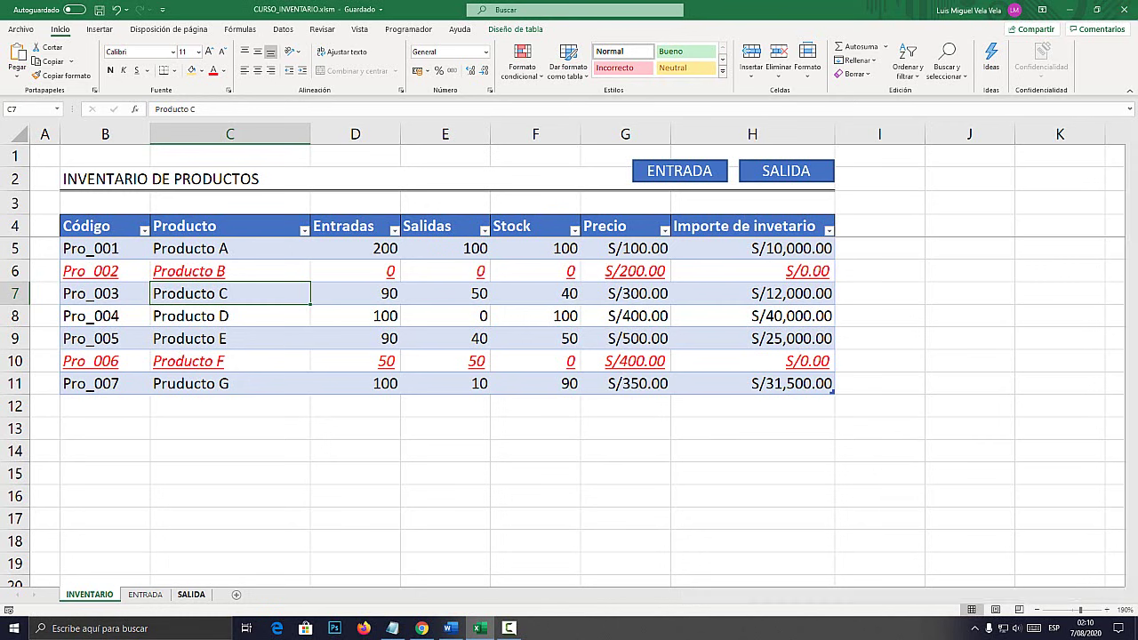
click(190, 594)
click(668, 228)
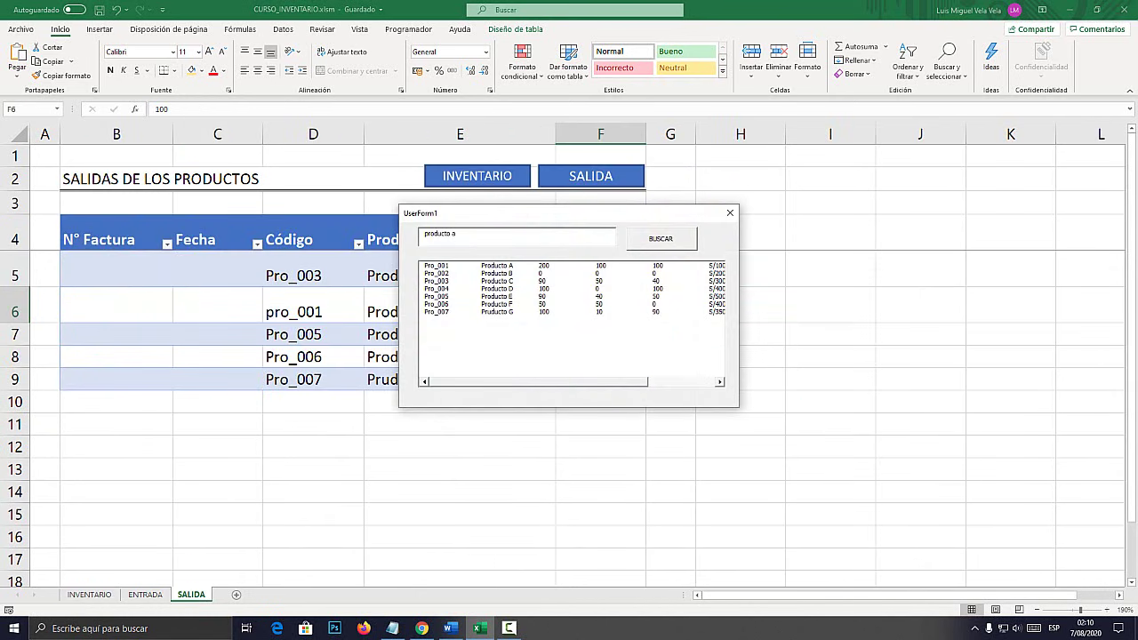
click(661, 238)
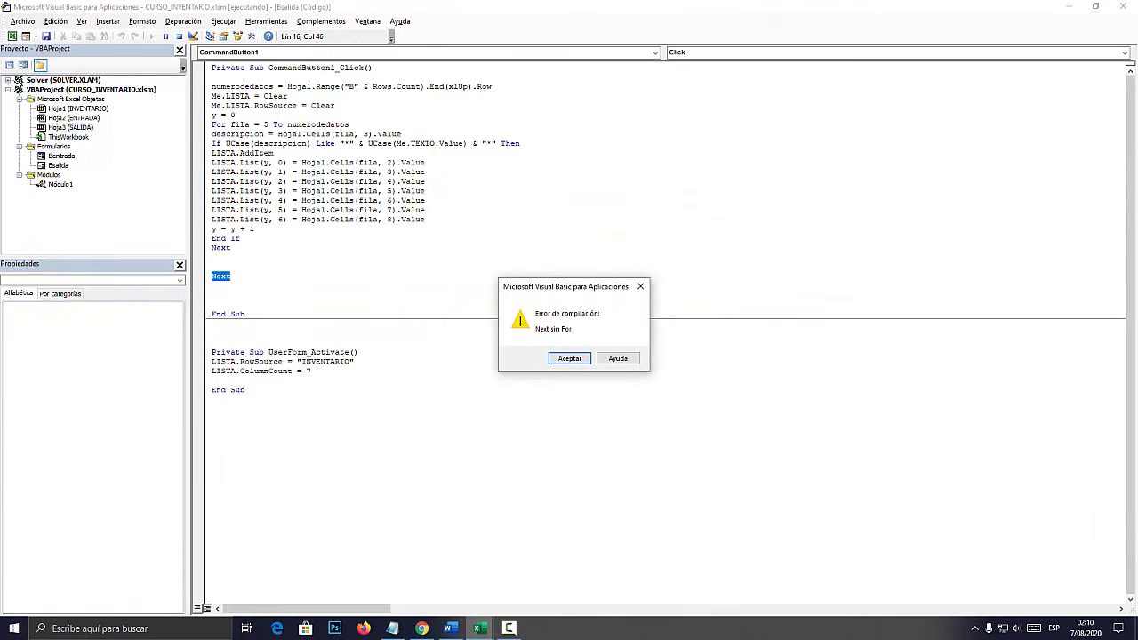
key(Return)
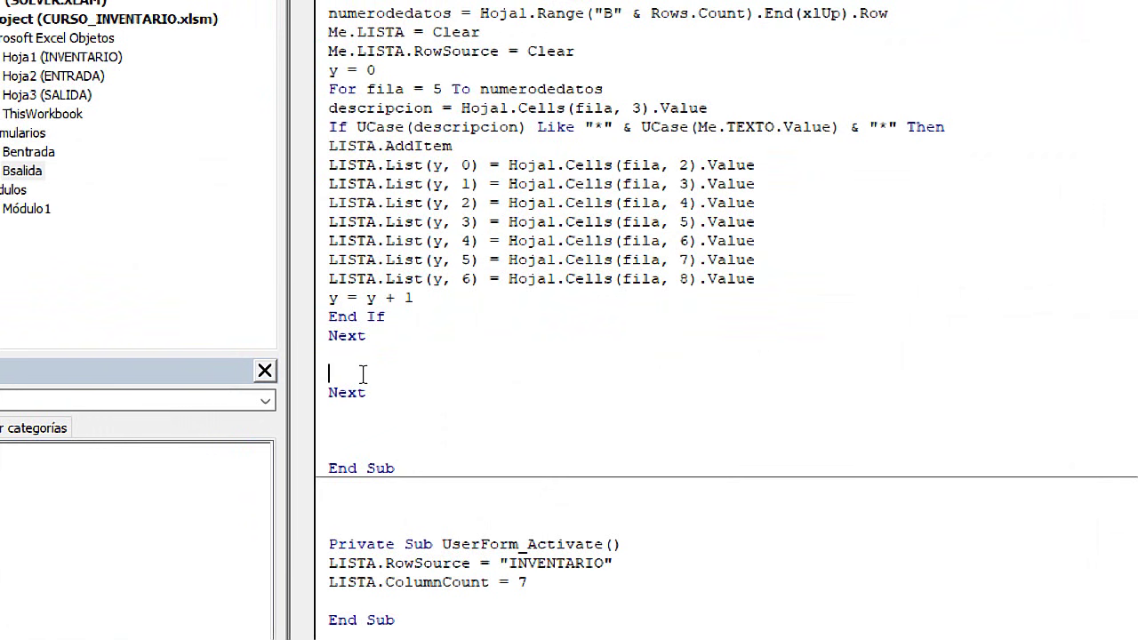
Delete the duplicate Next line and the blank lines before End Sub
key(BackSpace)
key(BackSpace)
key(BackSpace)
key(Delete)
key(Delete)
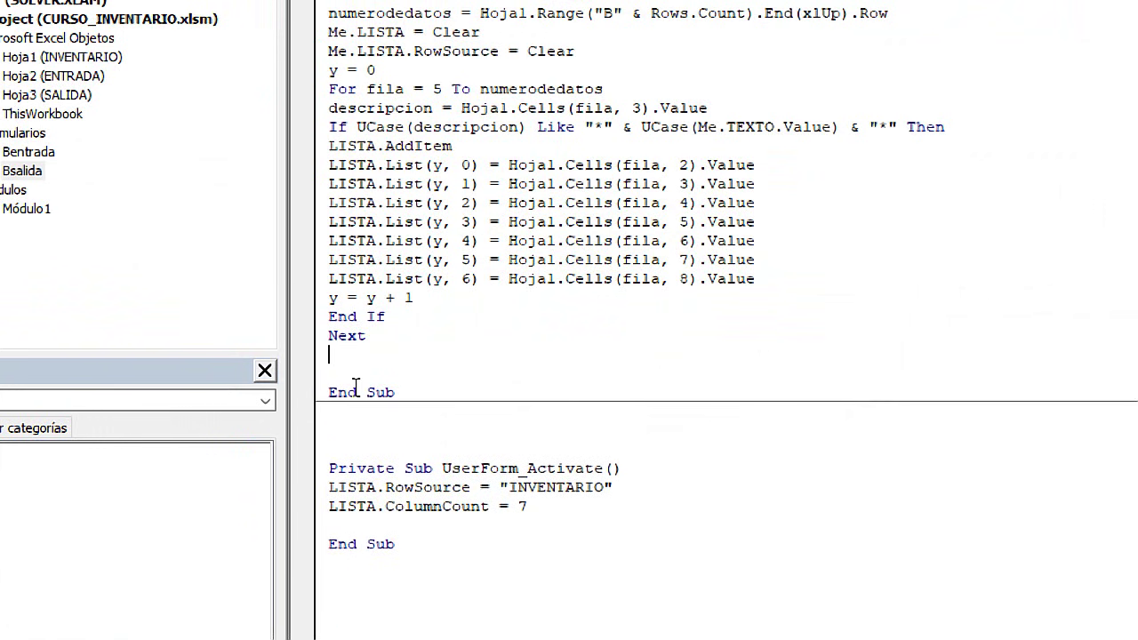
click(380, 338)
double_click(355, 337)
click(351, 369)
key(Delete)
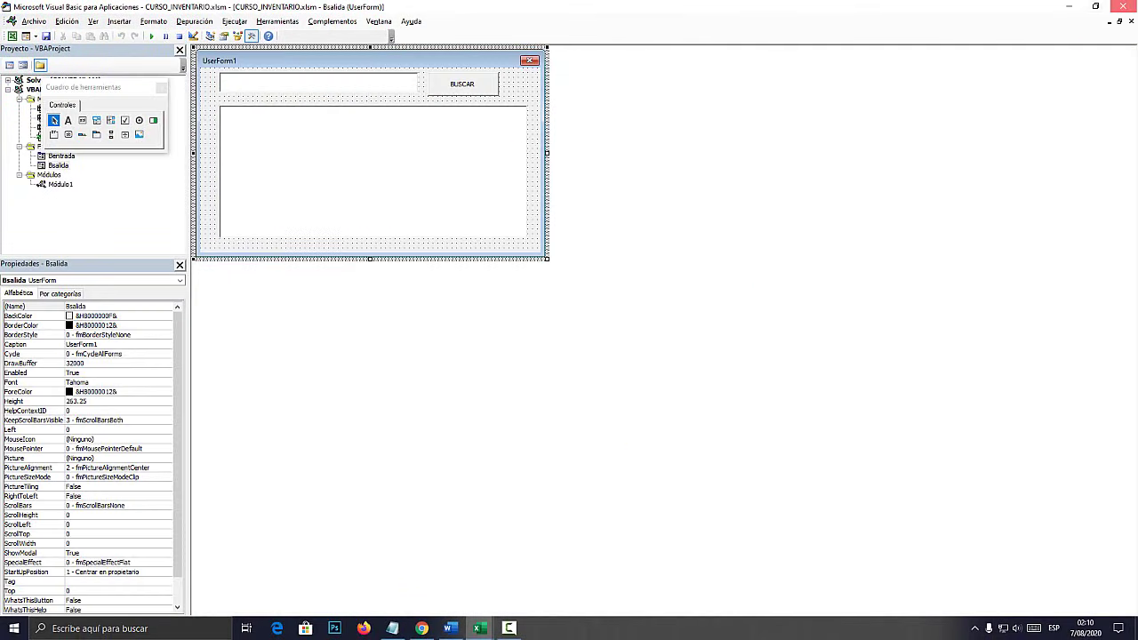
Search 'producto a', pick Pro_001 Producto A, try sending it to the sheet, and end the interrupted run
key(alt+F11)
click(671, 231)
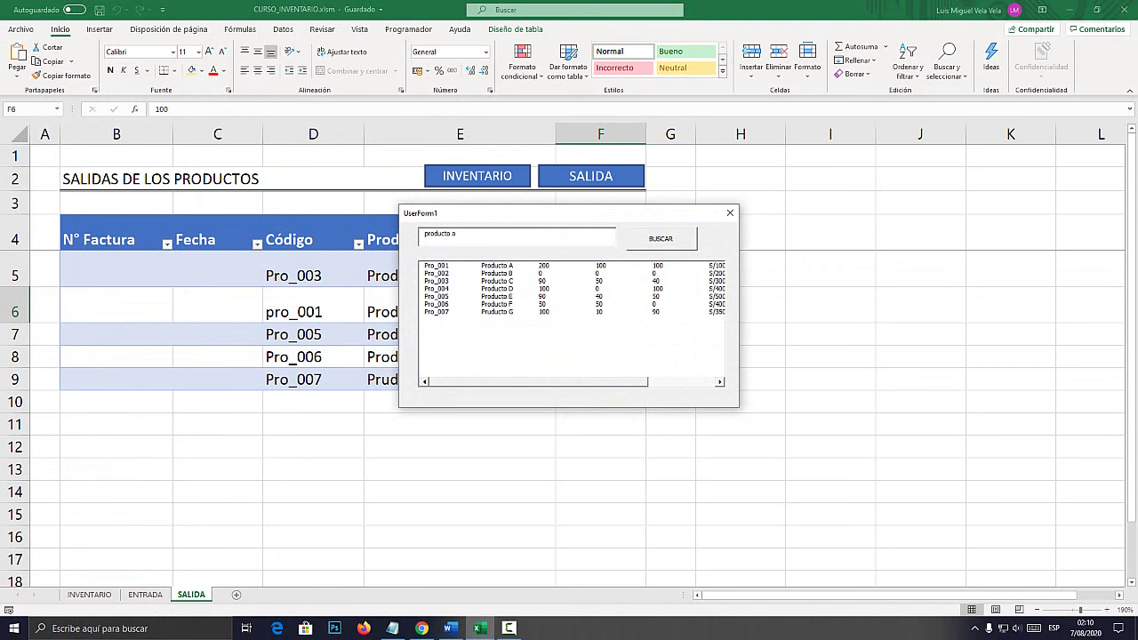
click(660, 238)
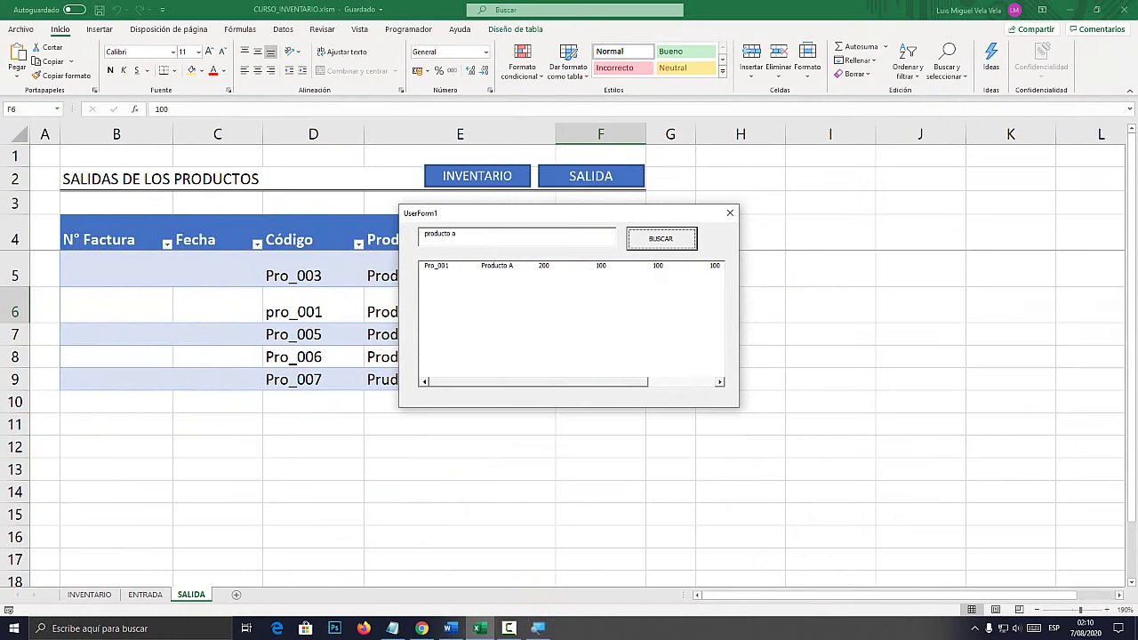
click(497, 265)
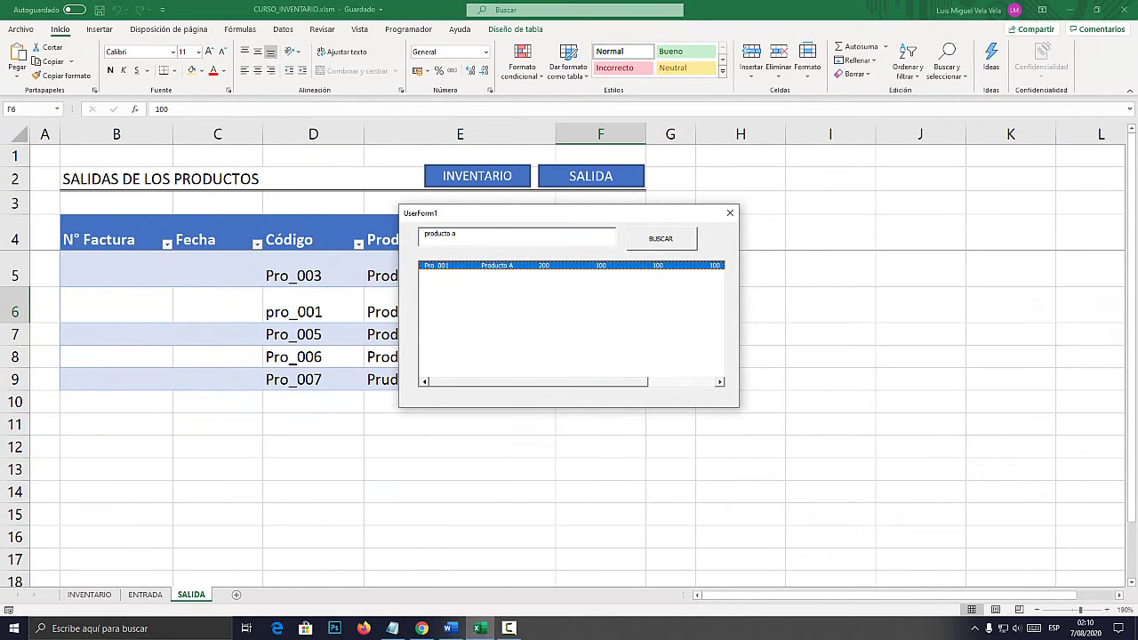
click(730, 213)
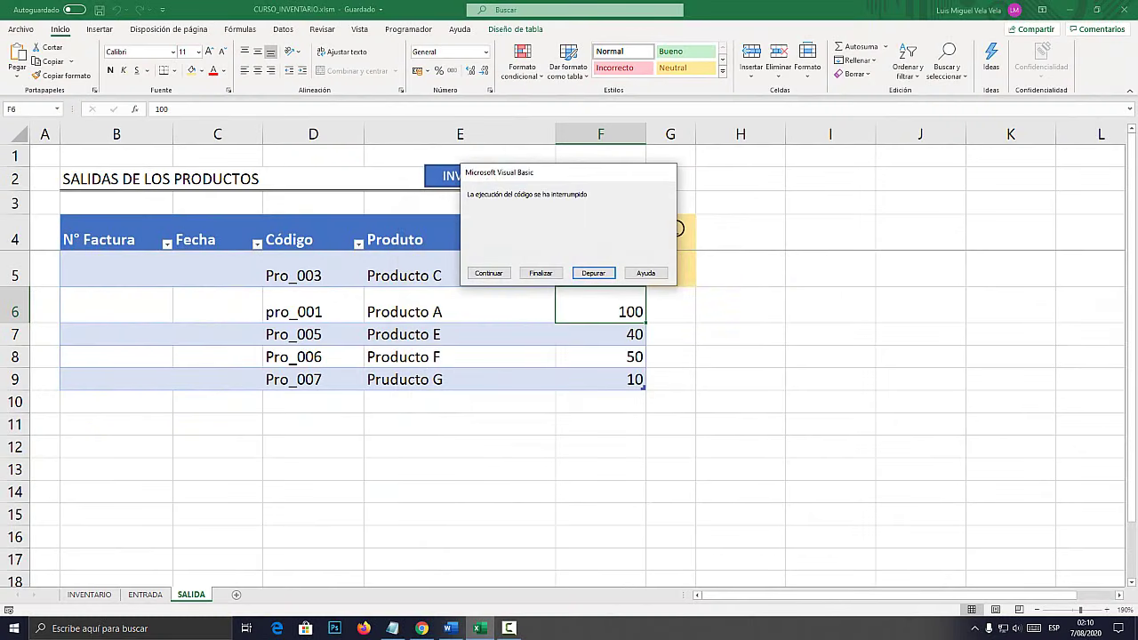
click(536, 270)
In codigos.docx, select the LISTA_DblClick body from the codigo line to Unload Me, then return to Excel
key(alt+Tab)
scroll(569, 355, down, 4)
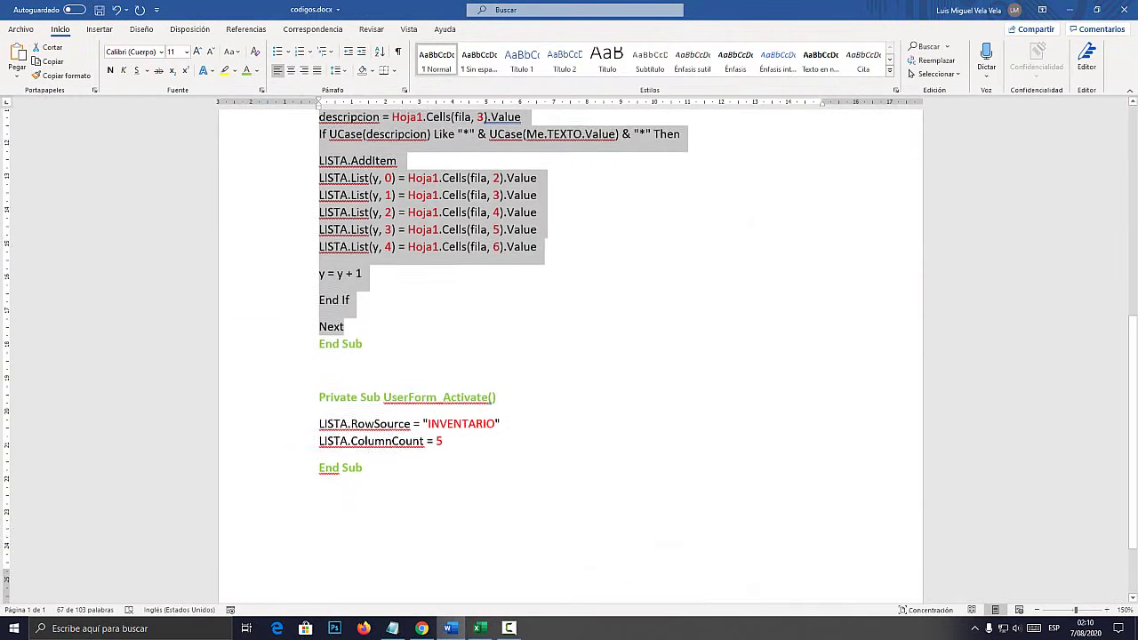
scroll(569, 355, up, 1)
scroll(569, 355, up, 7)
scroll(569, 356, up, 1)
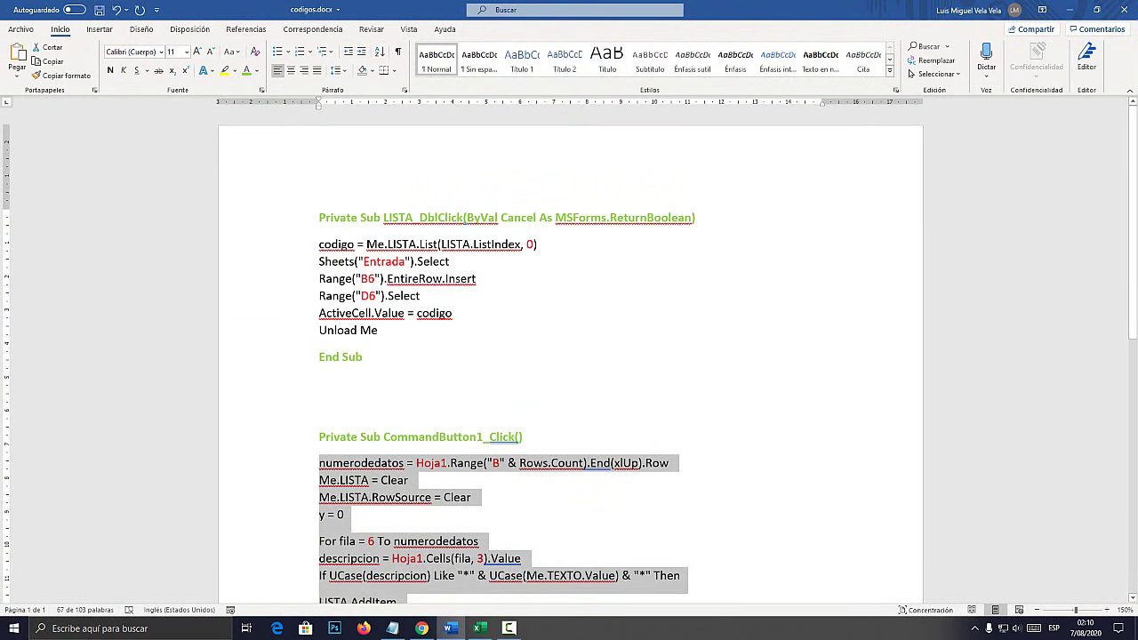
drag(384, 329, 319, 243)
key(ctrl+c)
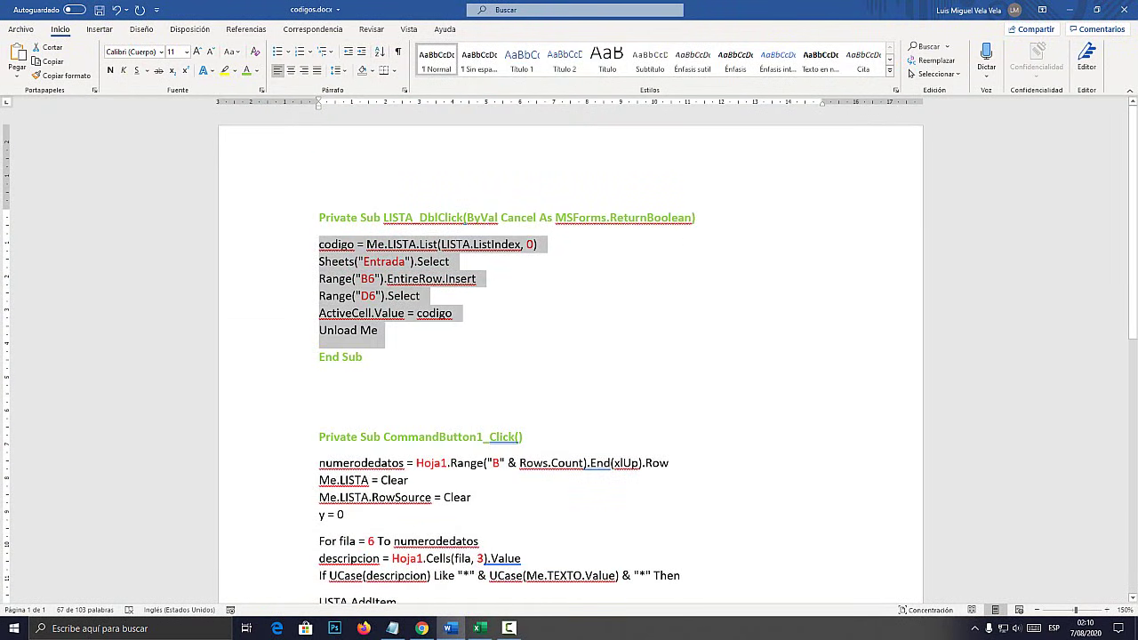
click(479, 627)
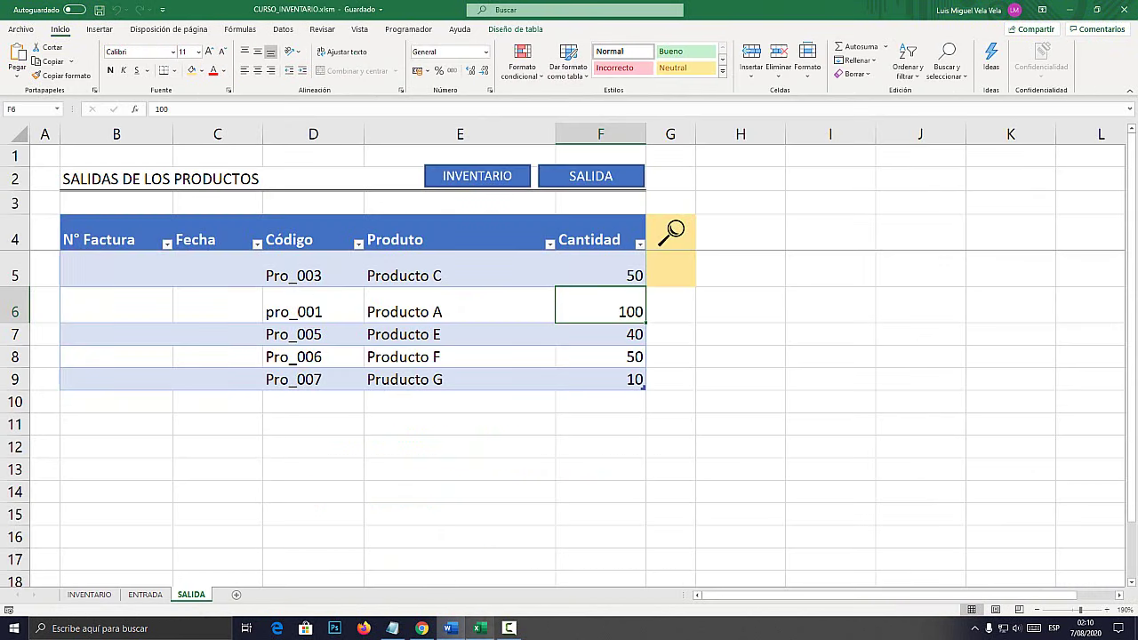
Open the SALIDA sheet's code, open the Bsalida form and create an event procedure for LISTA
right_click(192, 595)
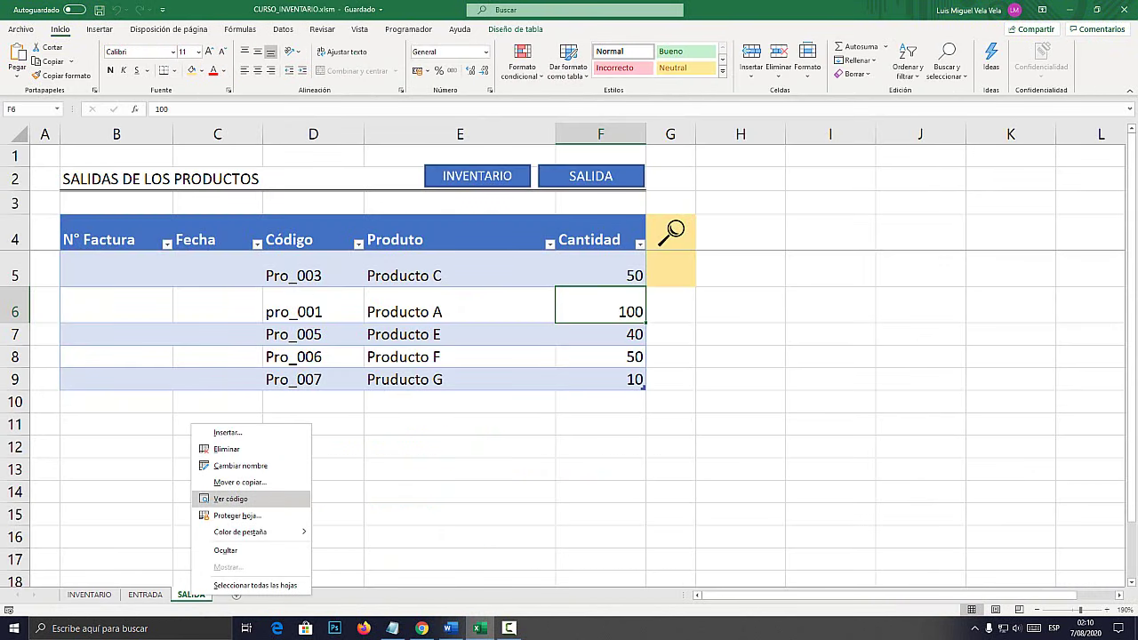
click(227, 498)
double_click(57, 165)
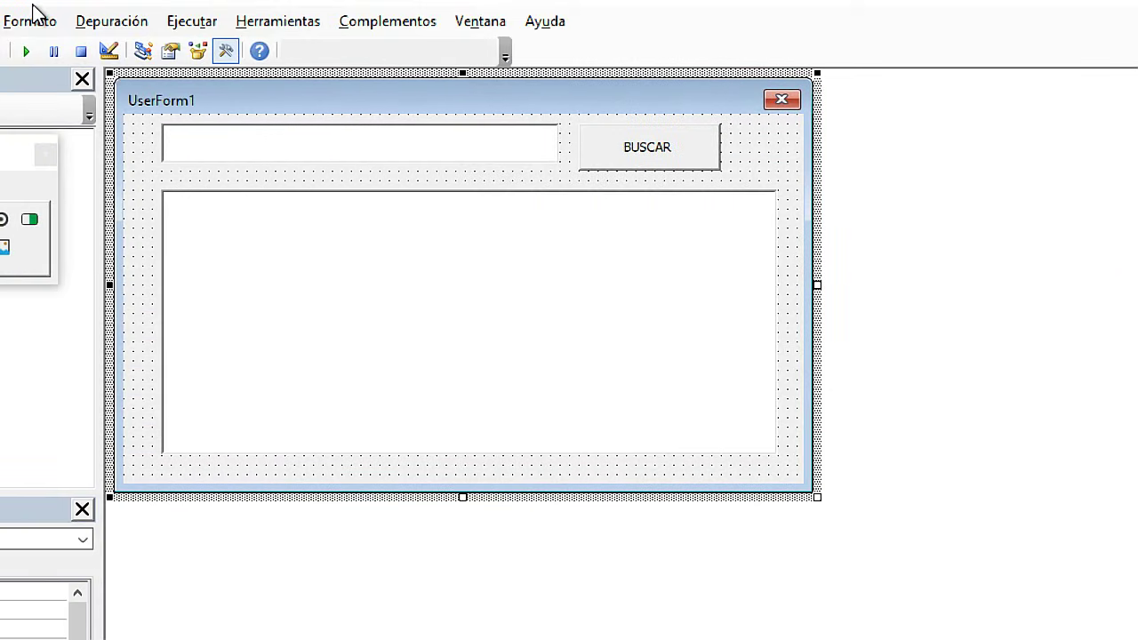
click(320, 116)
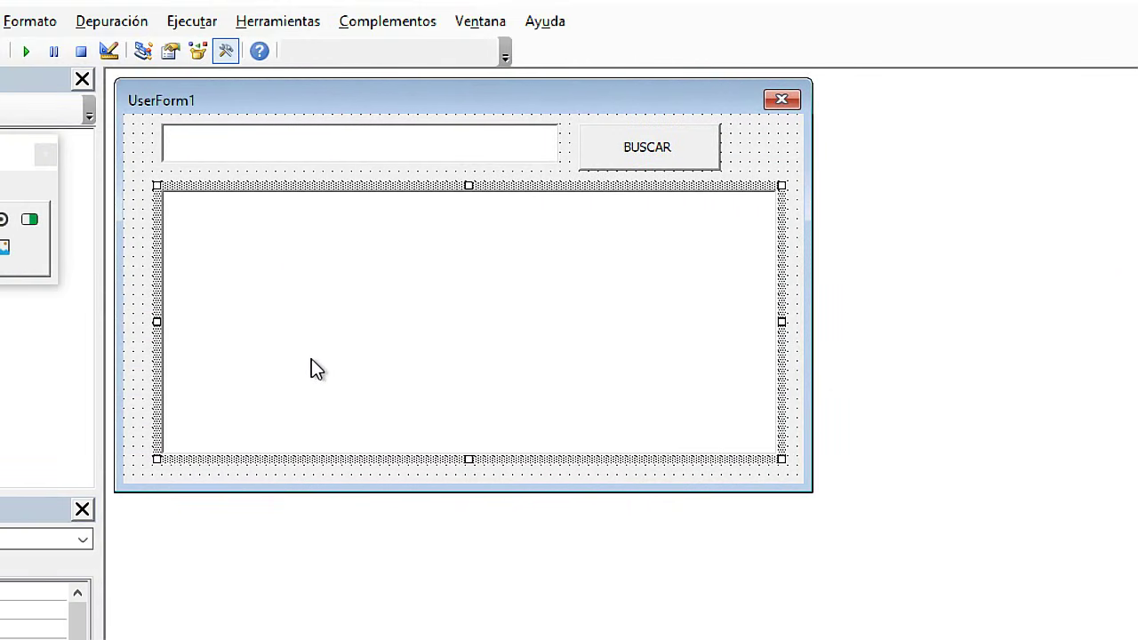
double_click(395, 296)
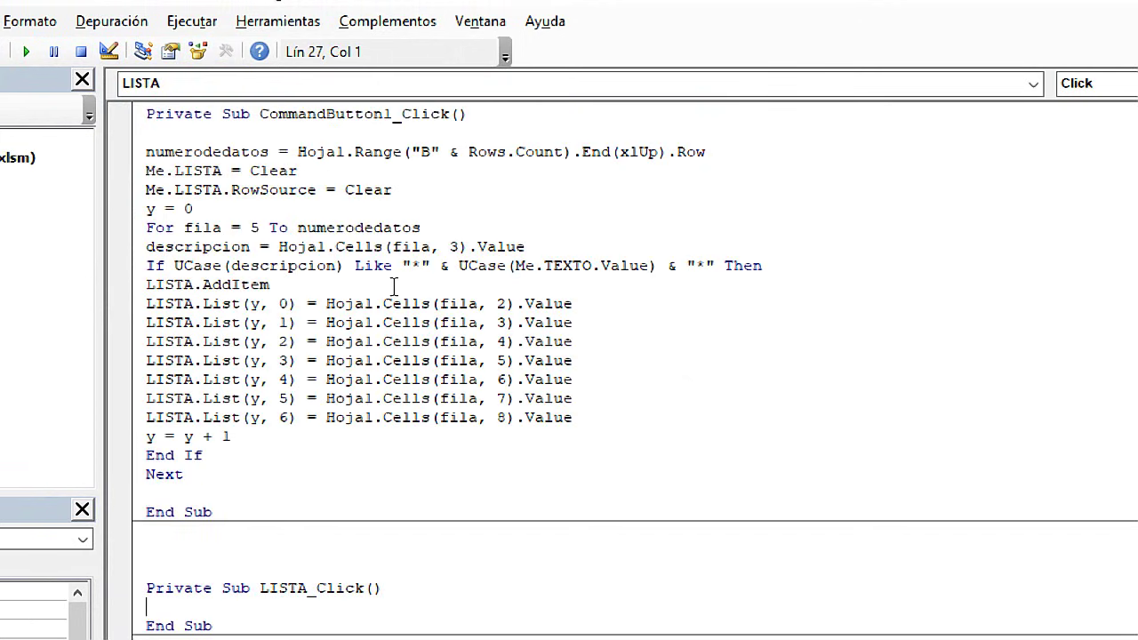
drag(277, 275, 140, 243)
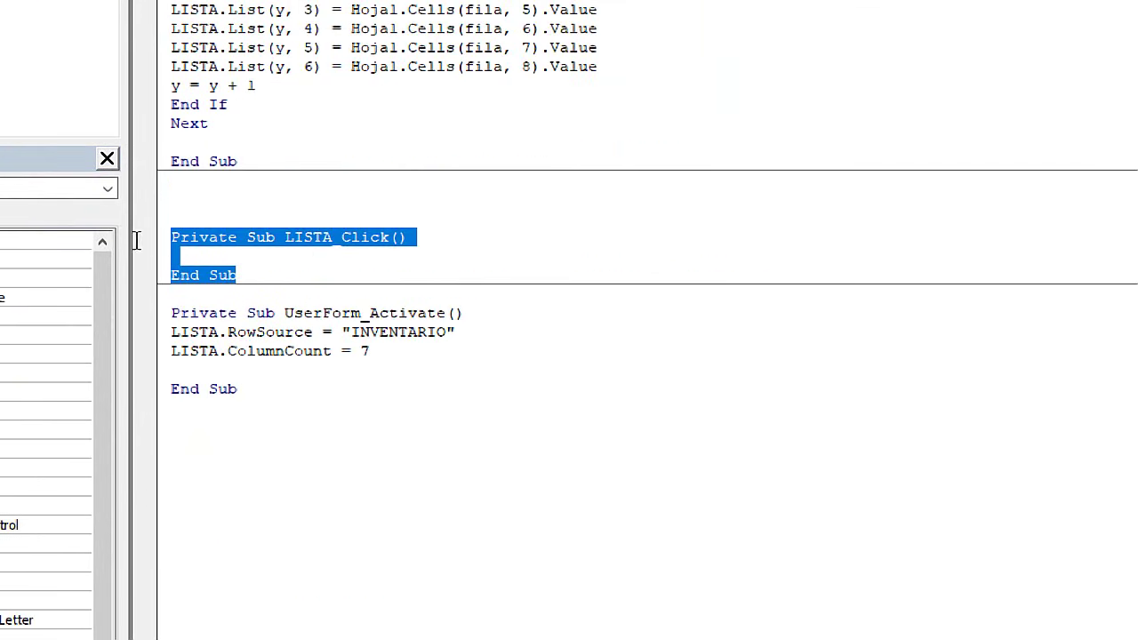
click(334, 233)
mouse_move(342, 236)
mouse_down()
mouse_move(399, 240)
mouse_move(356, 229)
mouse_move(347, 239)
mouse_up()
click(392, 237)
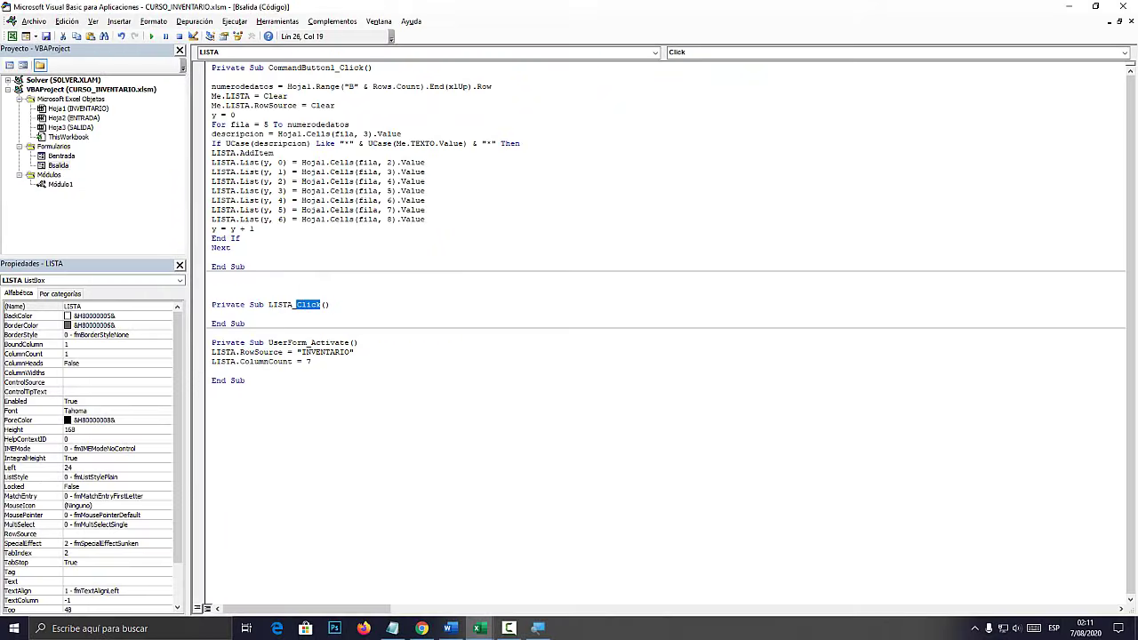
Create LISTA_DblClick from the event list and delete the empty LISTA_Click procedure
click(734, 55)
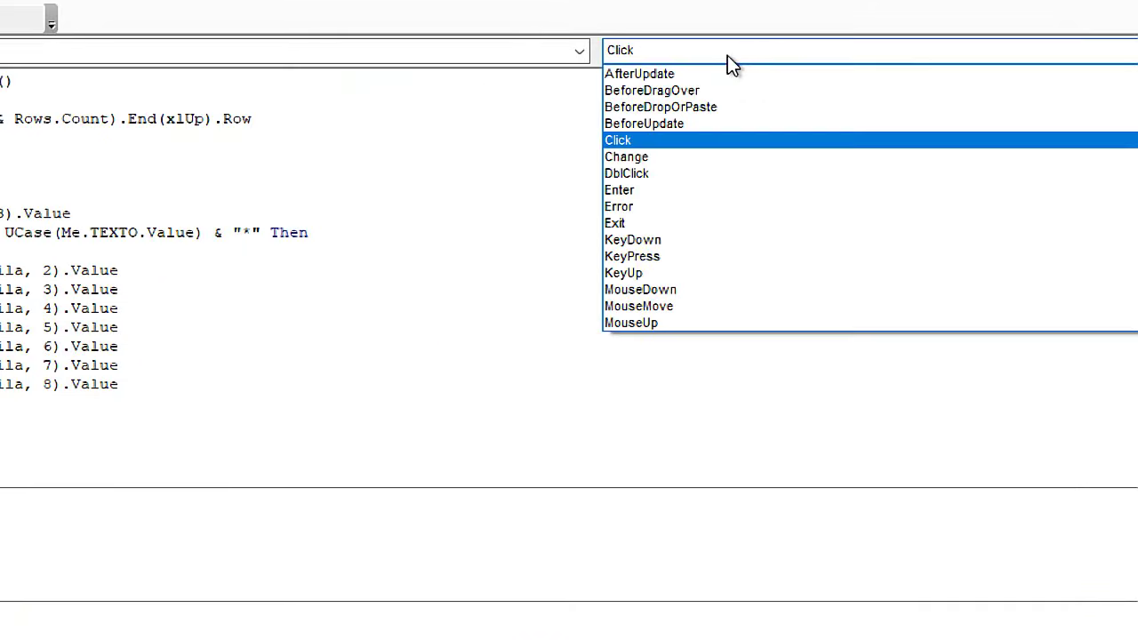
click(643, 177)
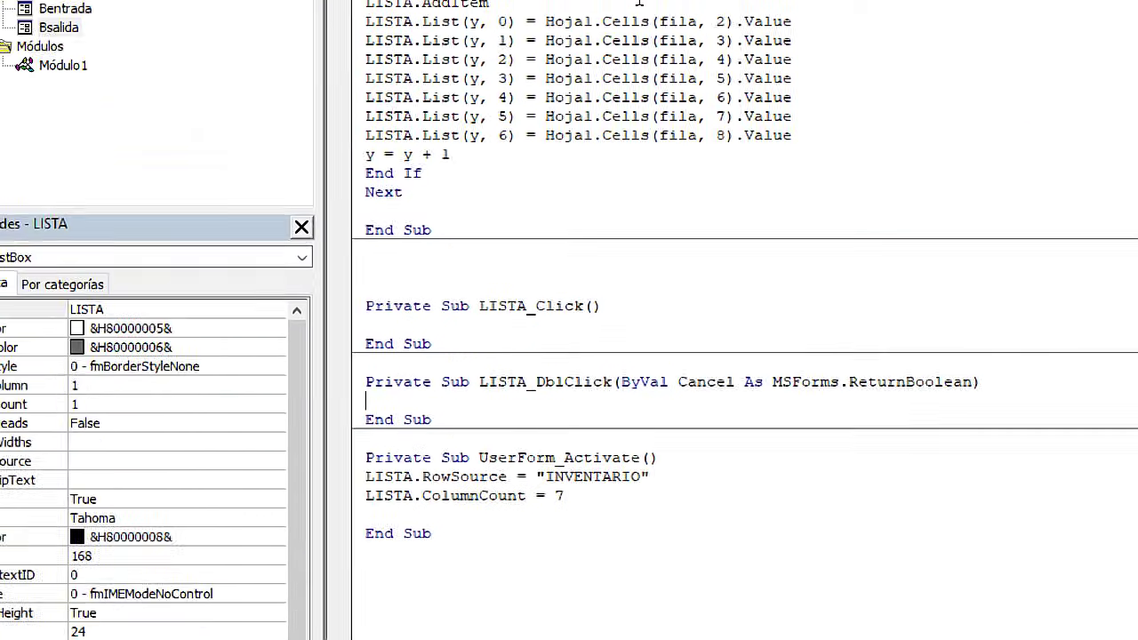
drag(433, 421, 360, 389)
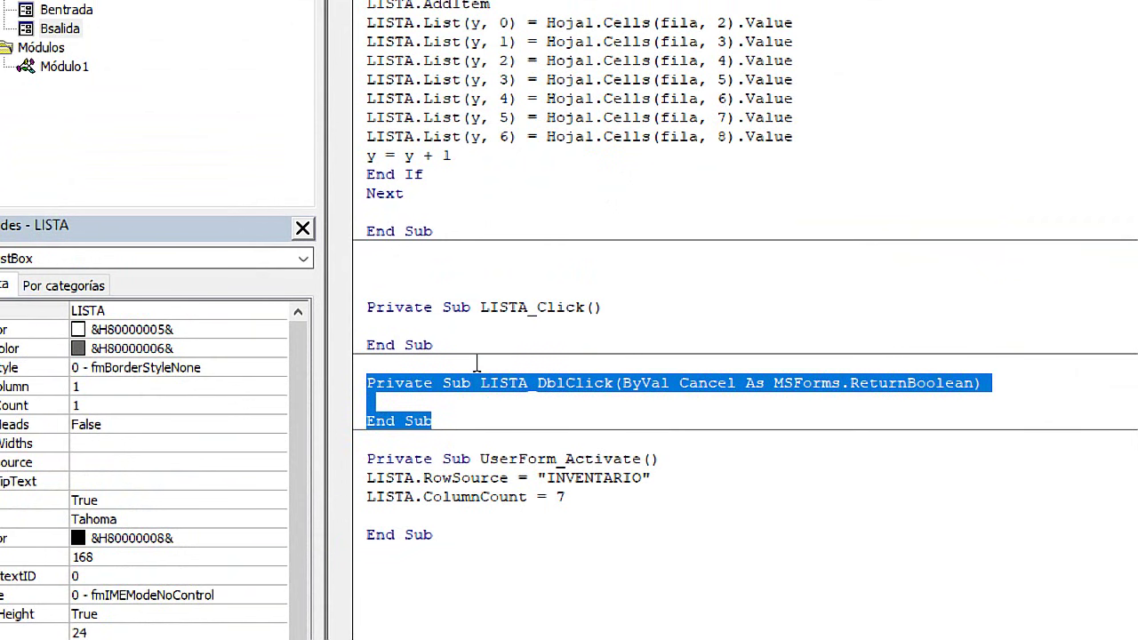
drag(436, 344, 348, 307)
key(Delete)
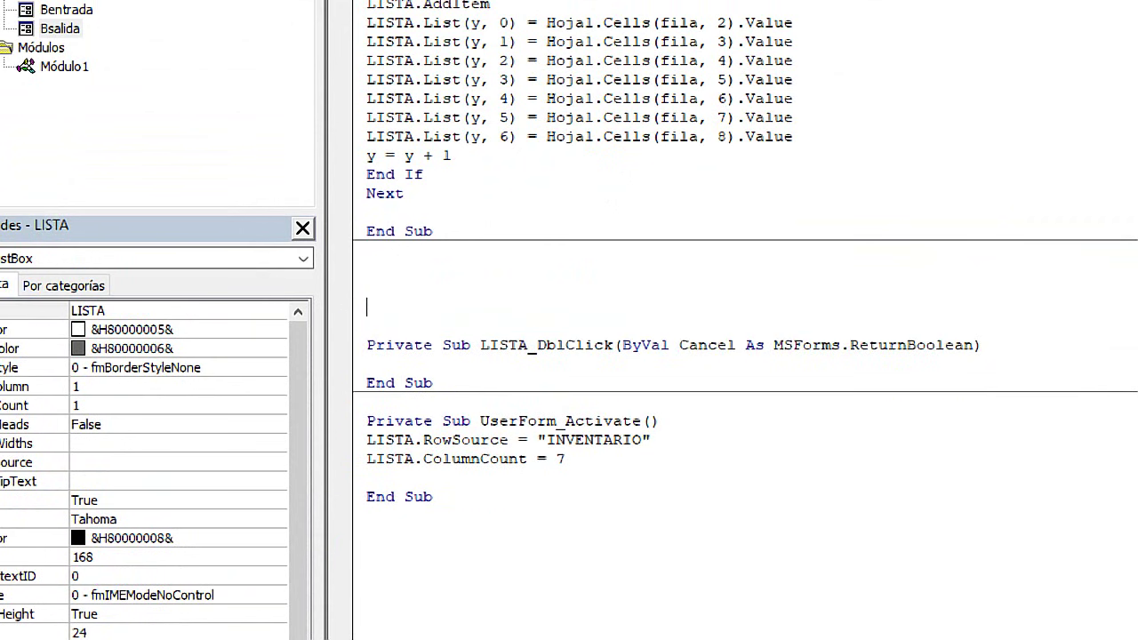
Paste the copied double-click code into LISTA_DblClick and select the sheet name Entrada for changing
click(401, 365)
key(Return)
key(Return)
key(Return)
key(Return)
key(Return)
key(Return)
click(400, 384)
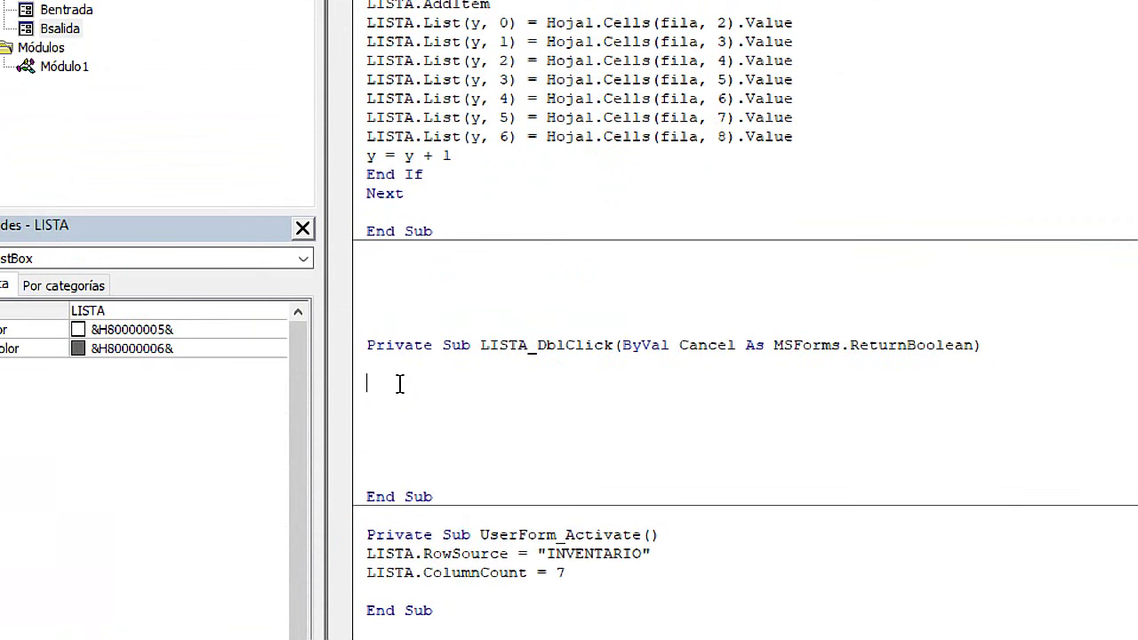
key(ctrl+v)
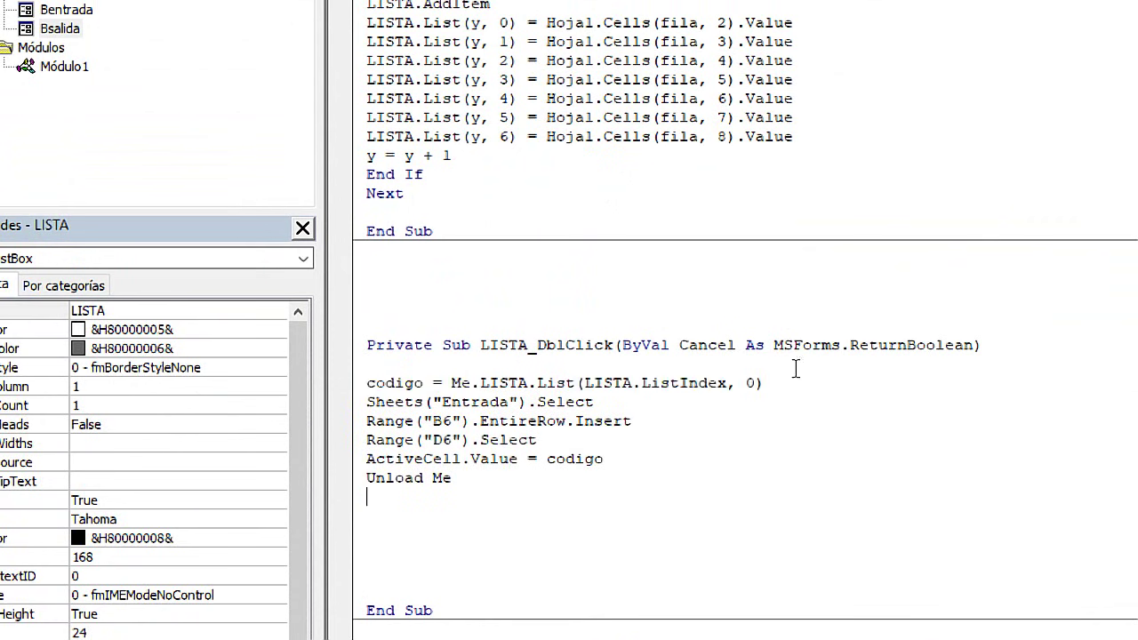
drag(765, 383, 367, 384)
click(472, 401)
double_click(508, 401)
click(404, 569)
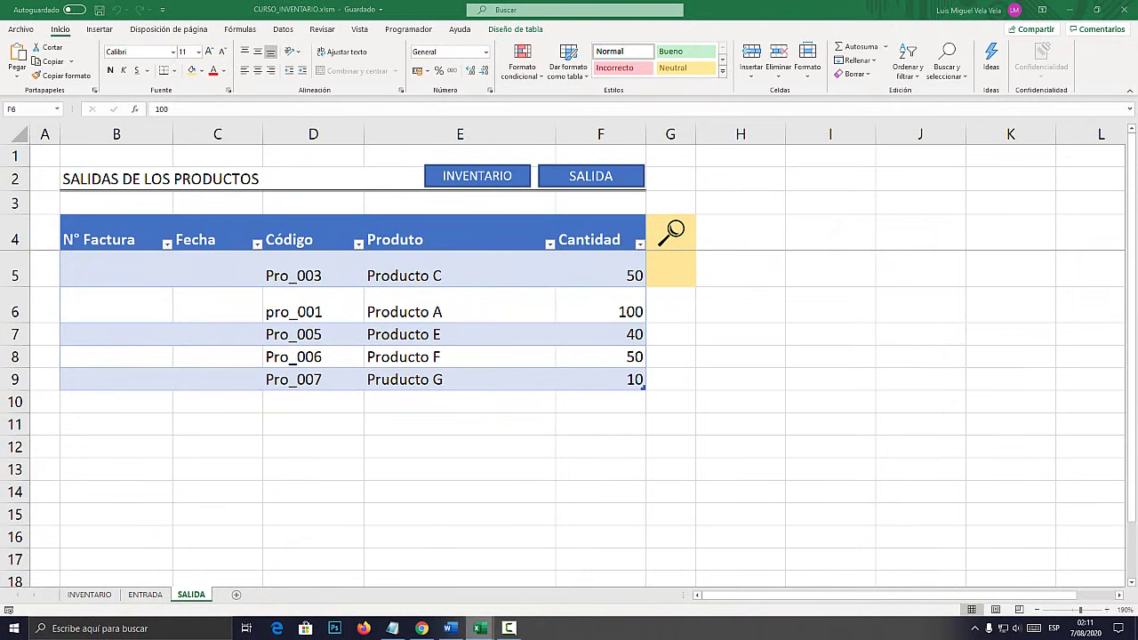
Replace the sheet name with SALIDA, review the row-insert line, and check SALIDA's row 5
click(549, 569)
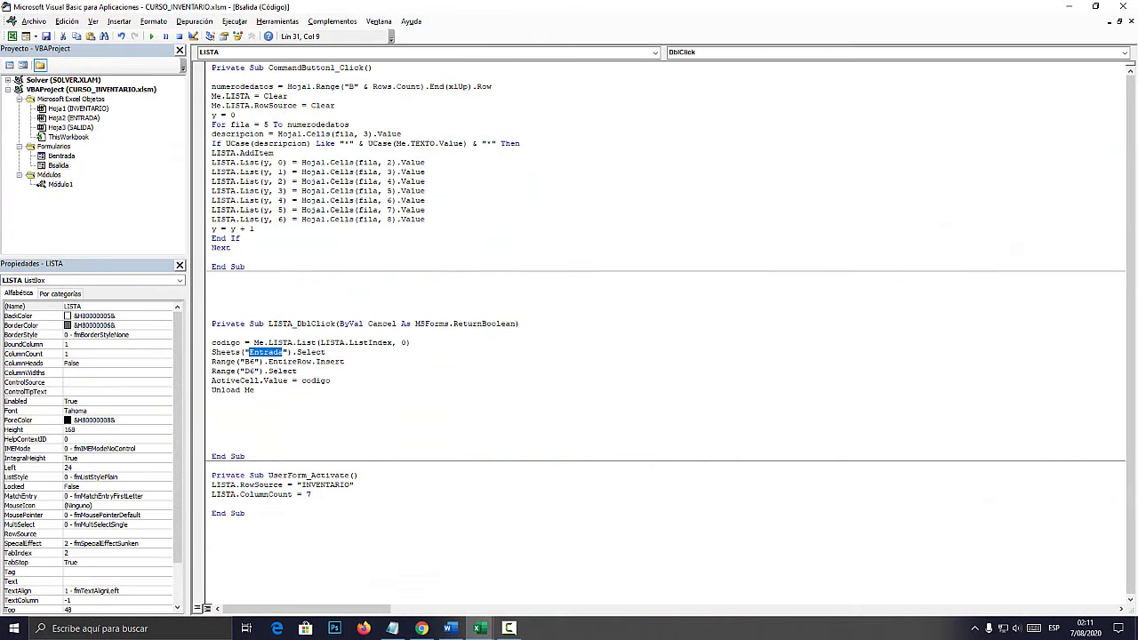
text(SA)
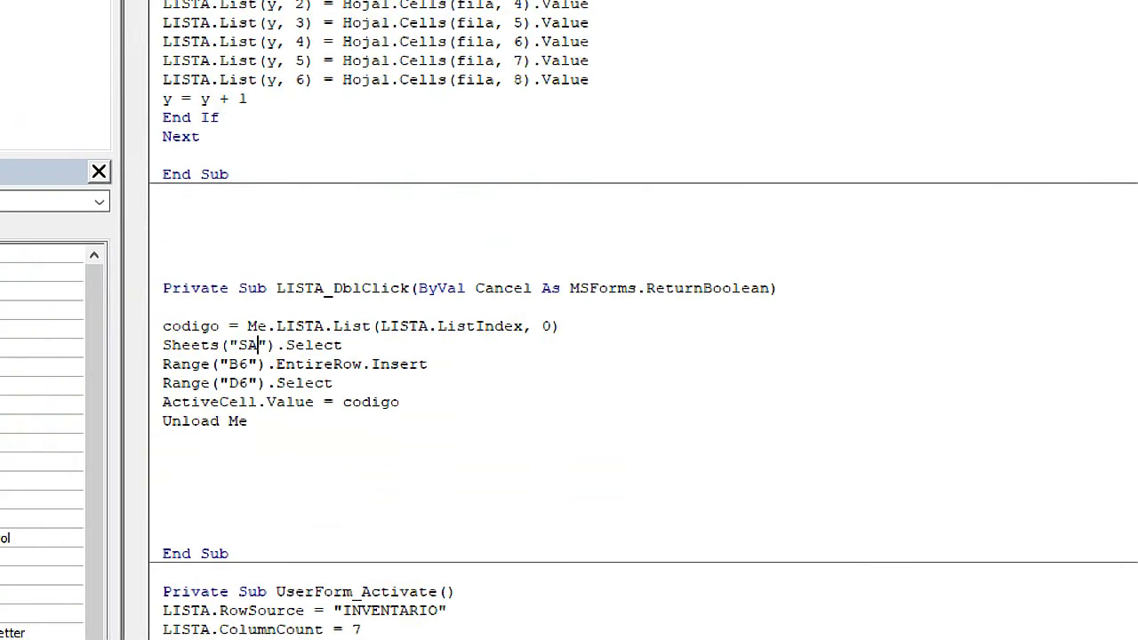
text(LIDA)
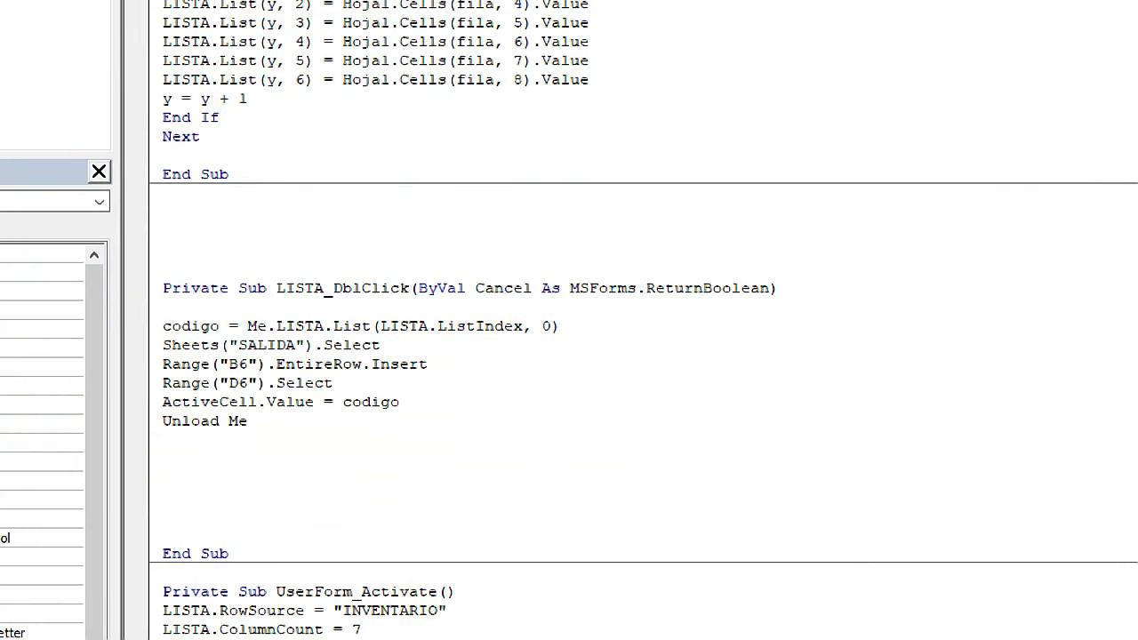
drag(444, 362, 160, 365)
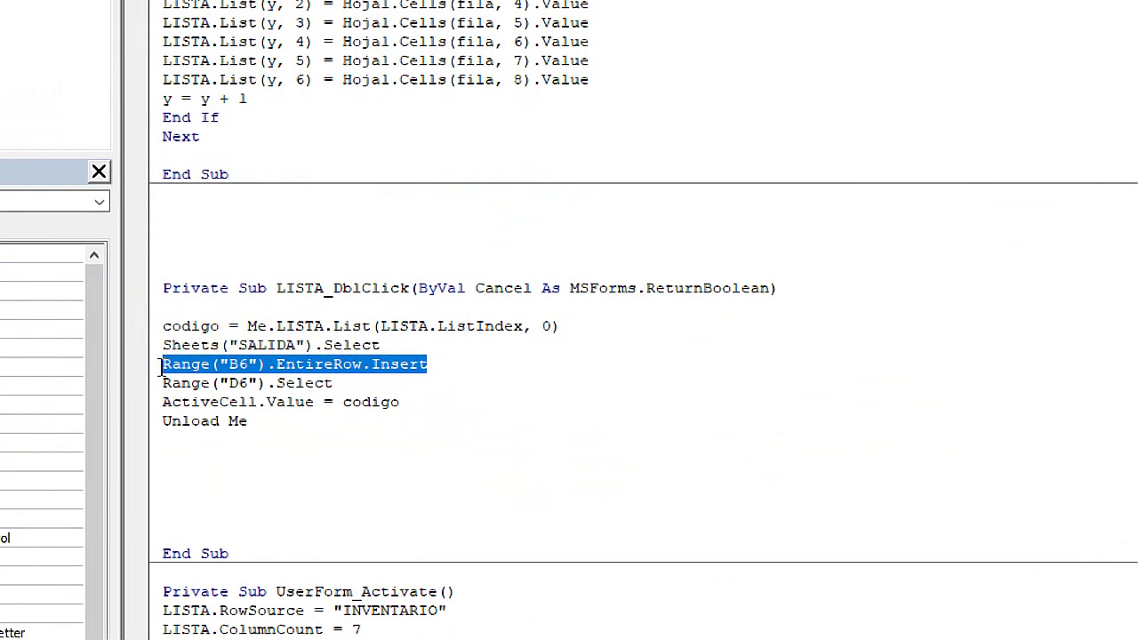
click(229, 364)
mouse_move(478, 628)
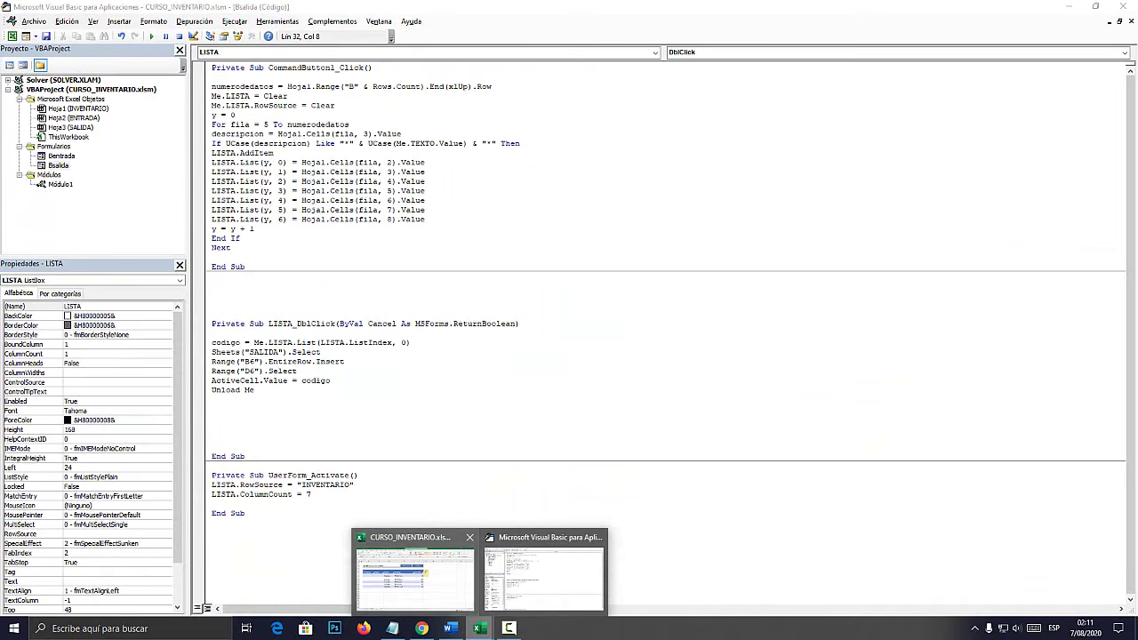
click(409, 586)
click(15, 271)
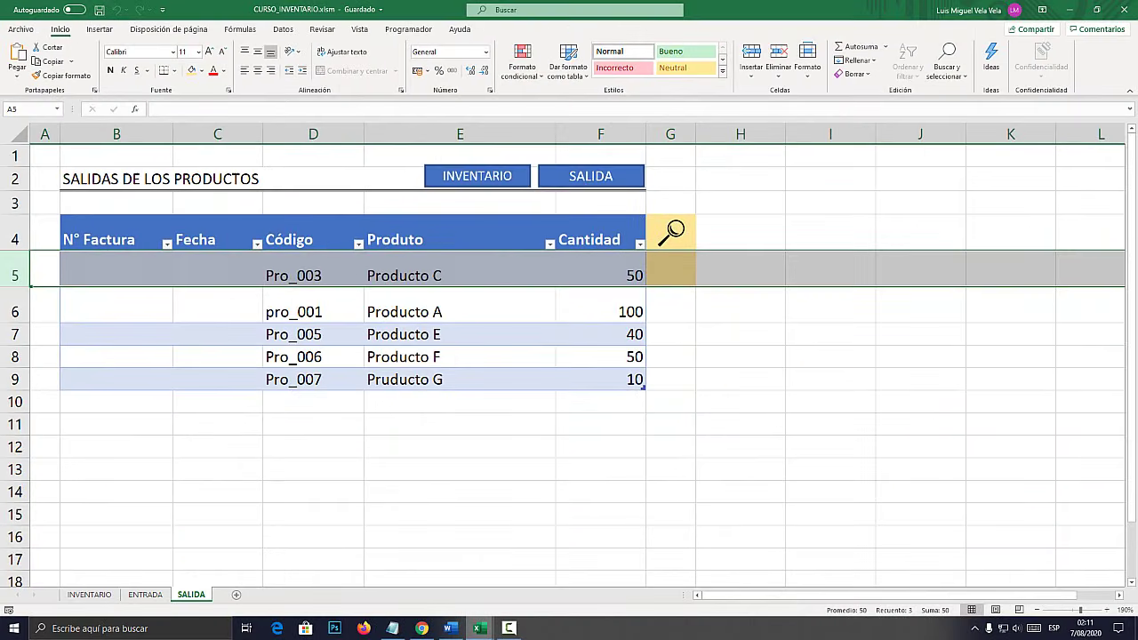
Change Range("B6") to B5 and Range("D6") to D5, then check the Código column D
key(alt+F11)
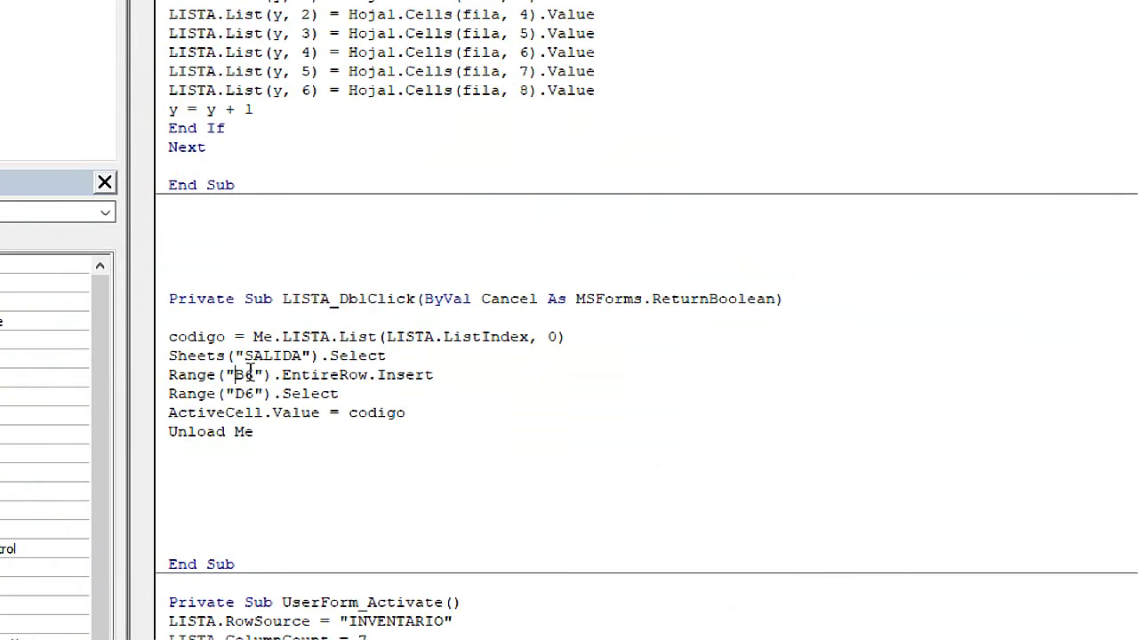
click(255, 374)
key(BackSpace)
text(5)
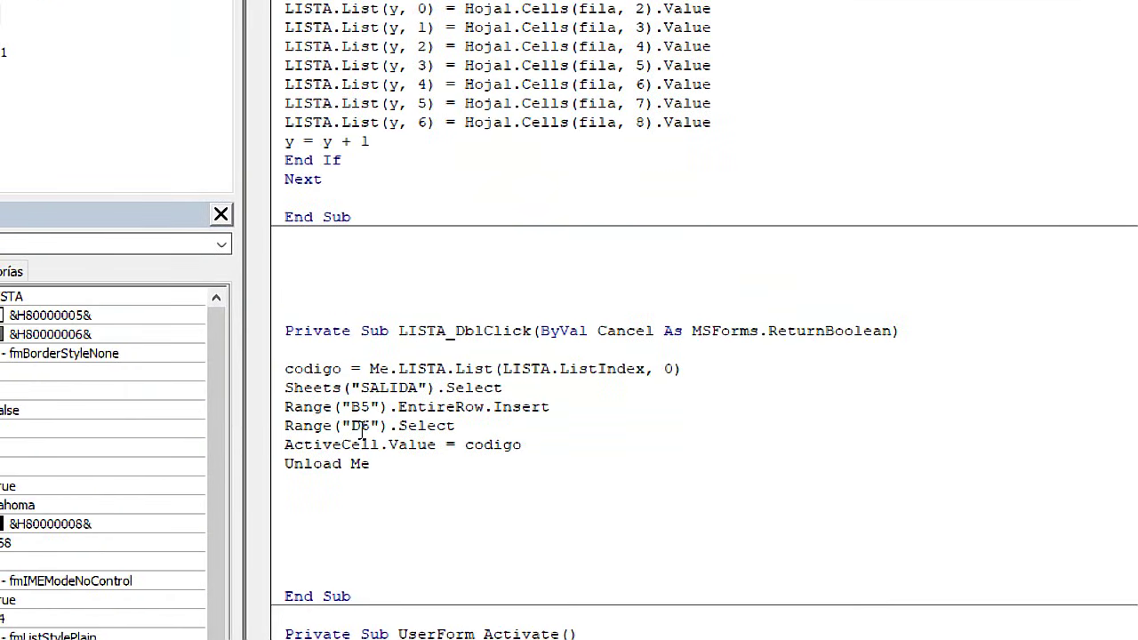
drag(368, 427, 360, 426)
text(5)
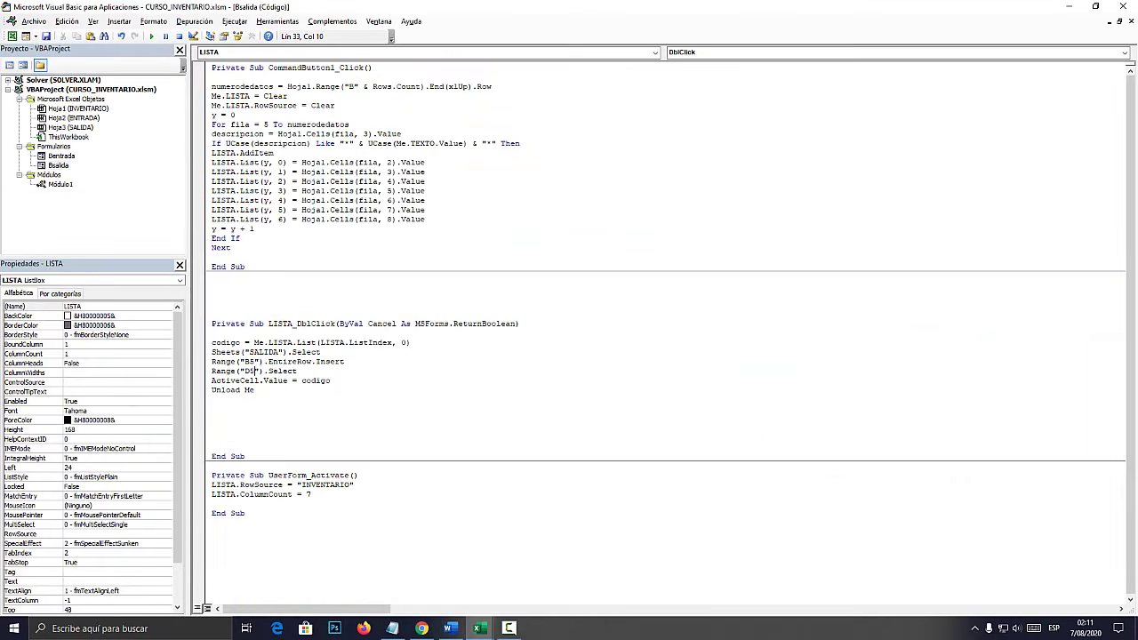
click(417, 578)
click(313, 134)
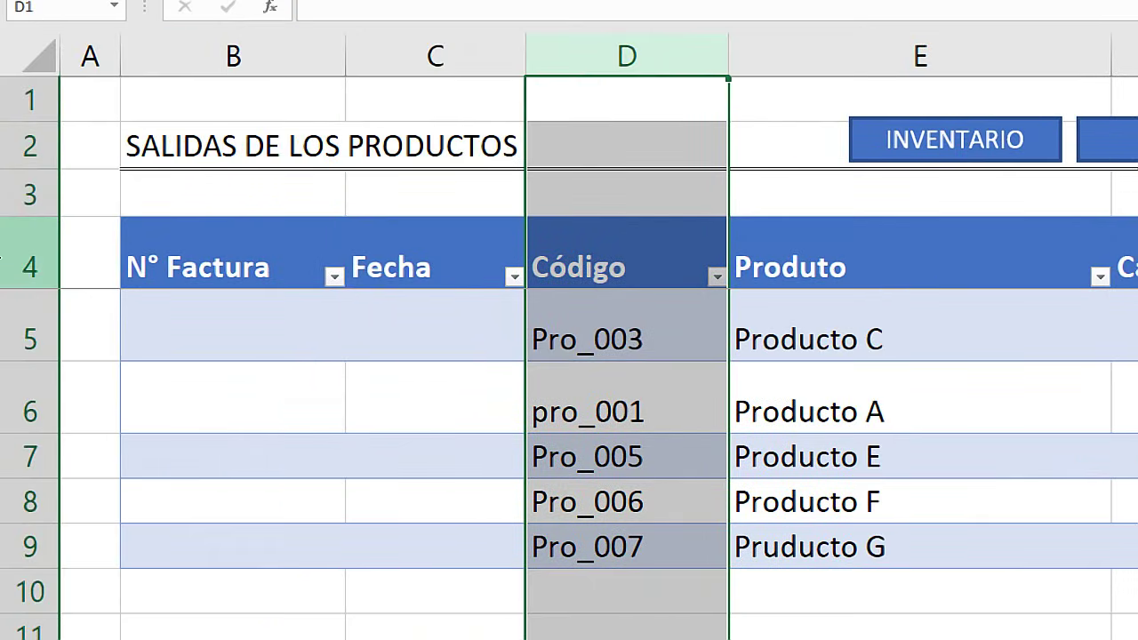
Search for 'producto g' and insert Pro_007 into a new top SALIDA row
click(15, 270)
click(587, 338)
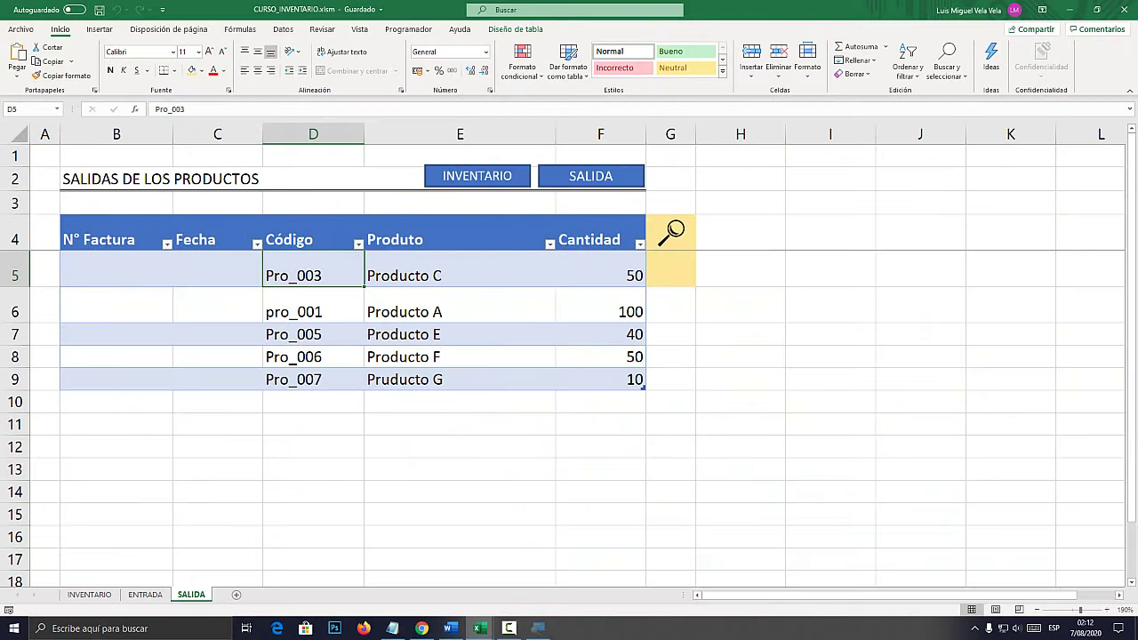
click(671, 357)
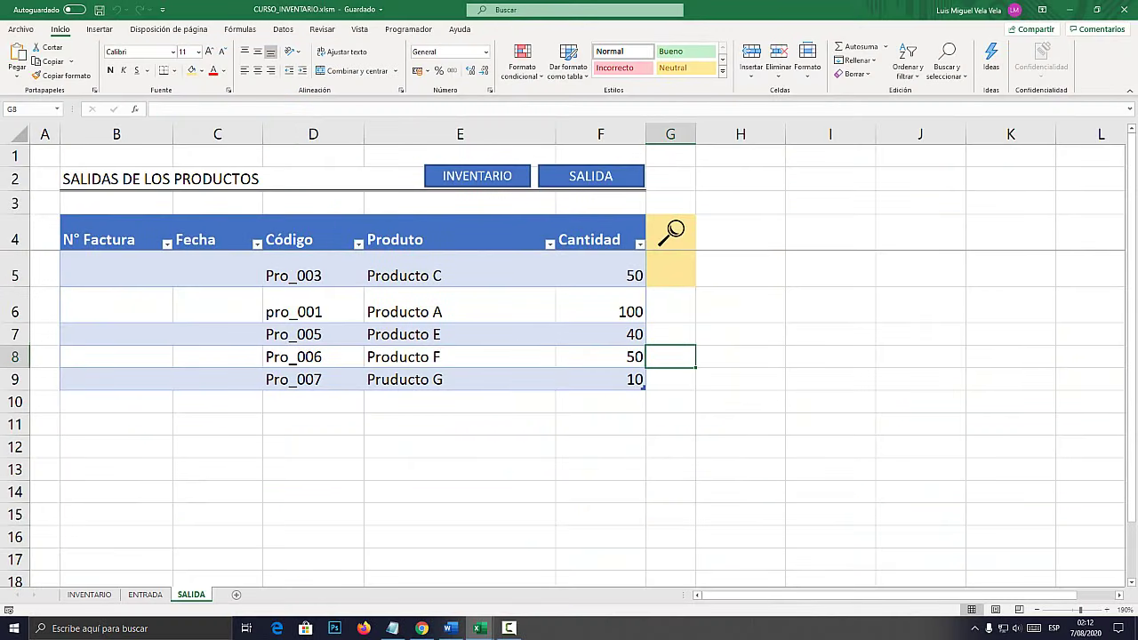
click(671, 233)
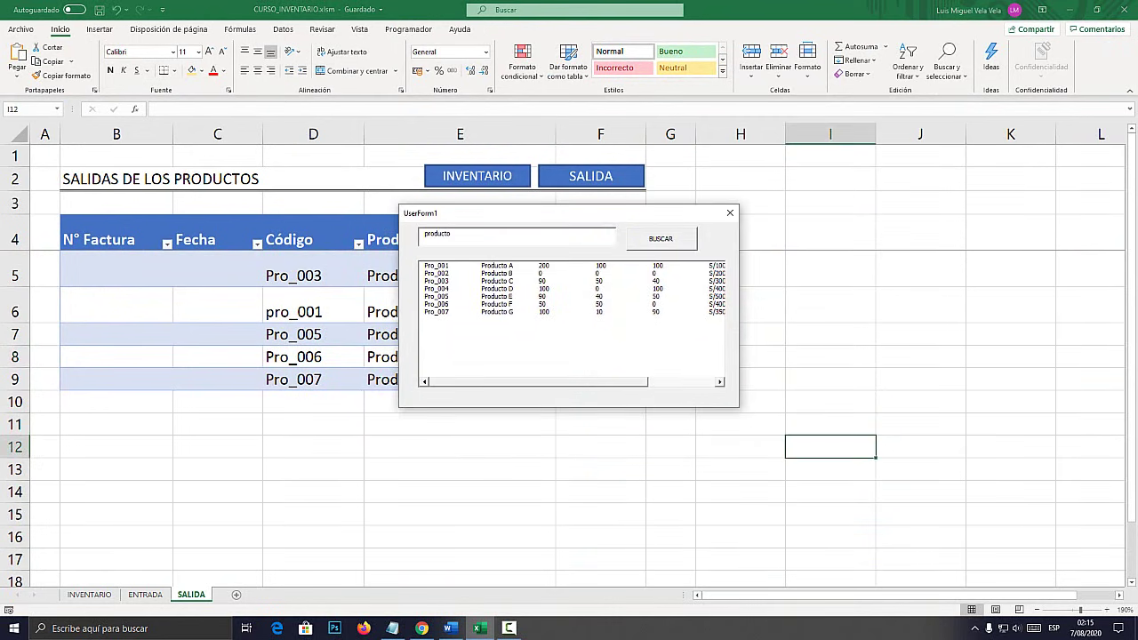
click(661, 238)
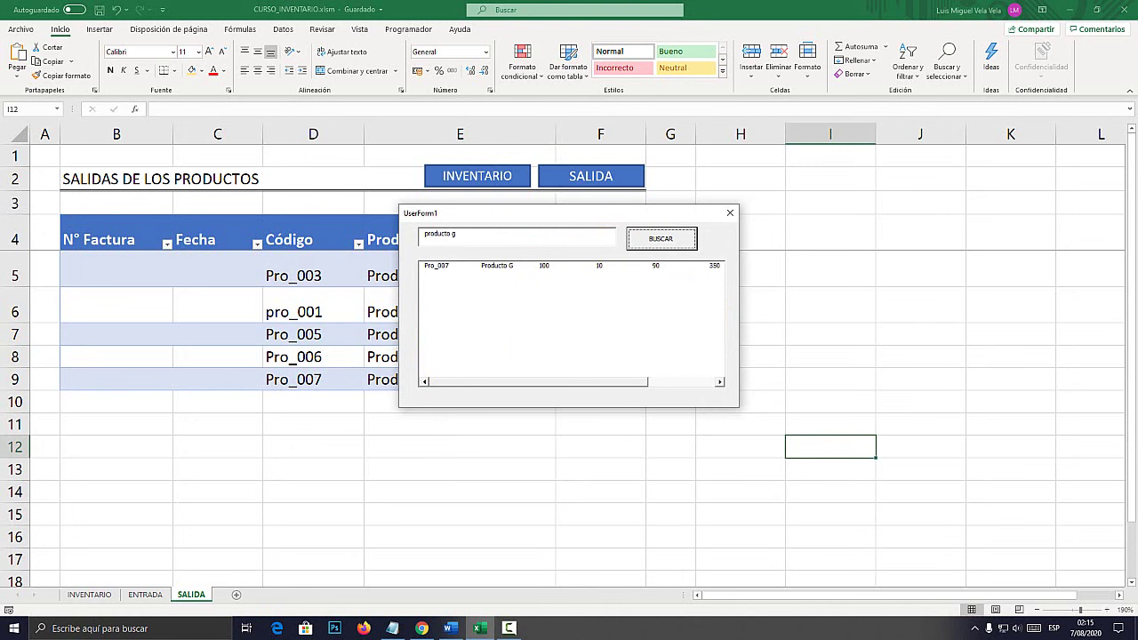
double_click(498, 338)
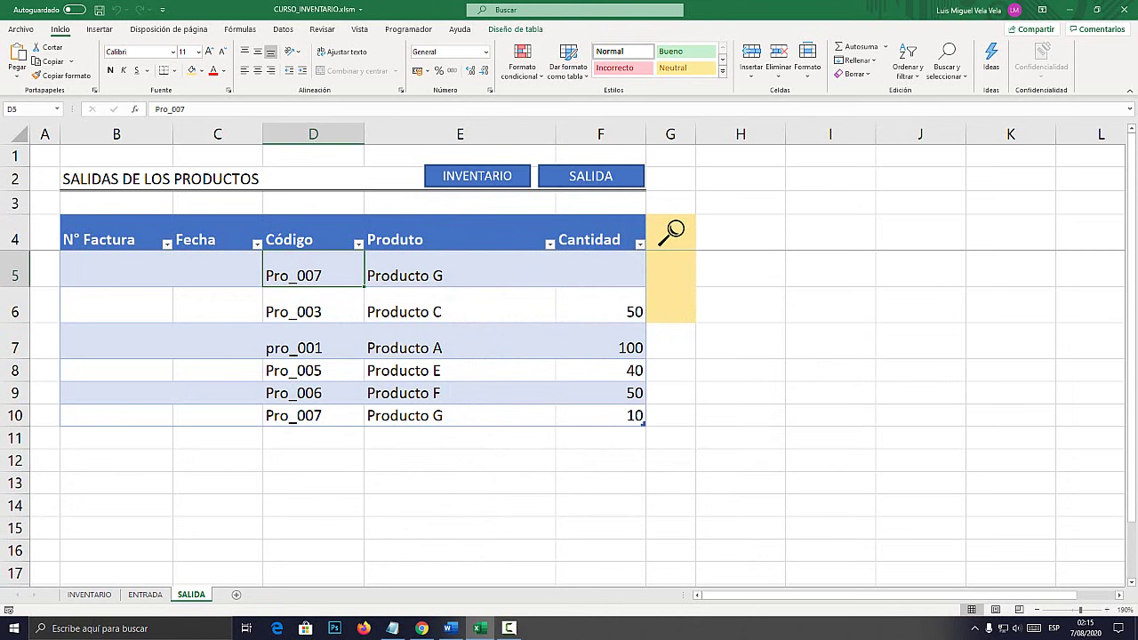
Enter a quantity of 200 for Pro_007 in cell F5
key(Right)
key(Right)
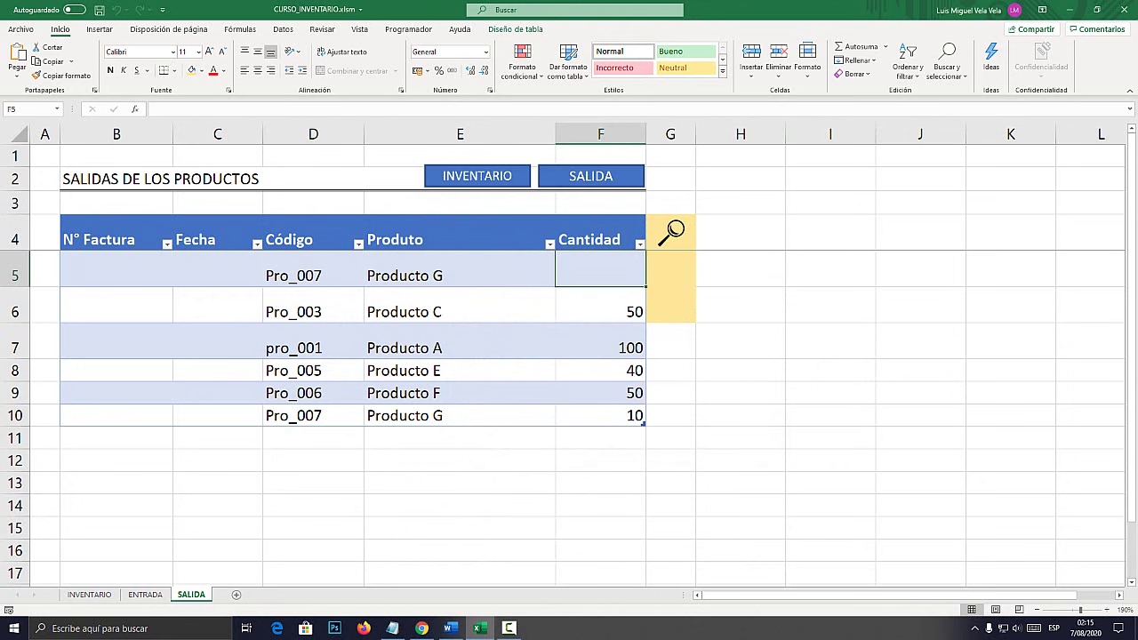
text(200)
key(Return)
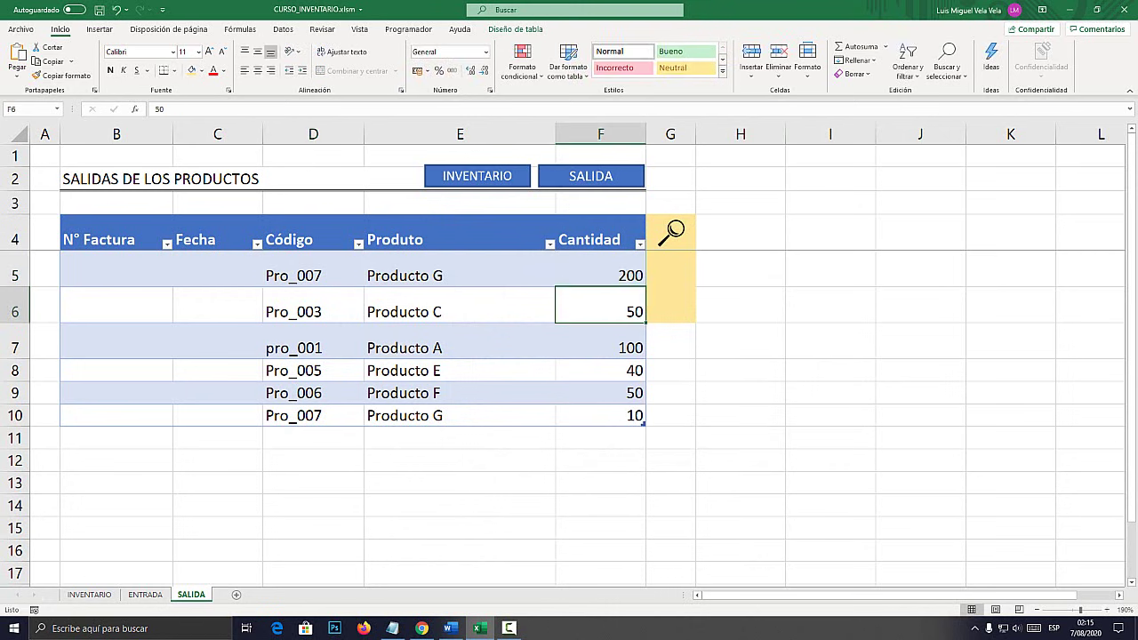
key(ctrl+Page_Up)
key(ctrl+Page_Up)
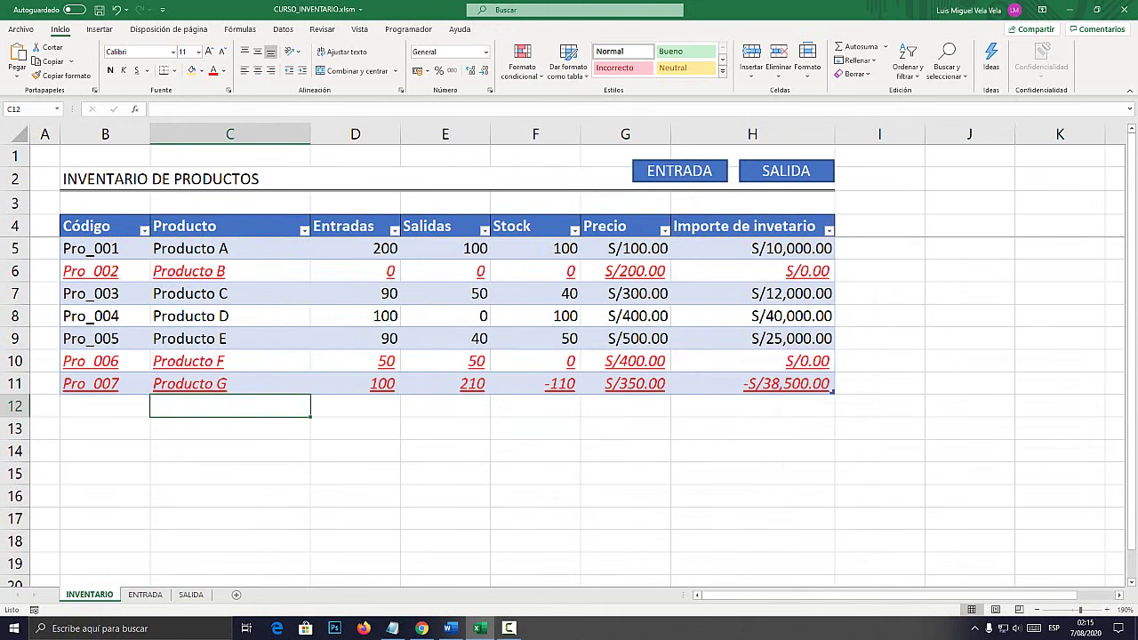
Verify Producto G's Salidas total of 210 in INVENTARIO, then open and close the ENTRADA search form
click(229, 383)
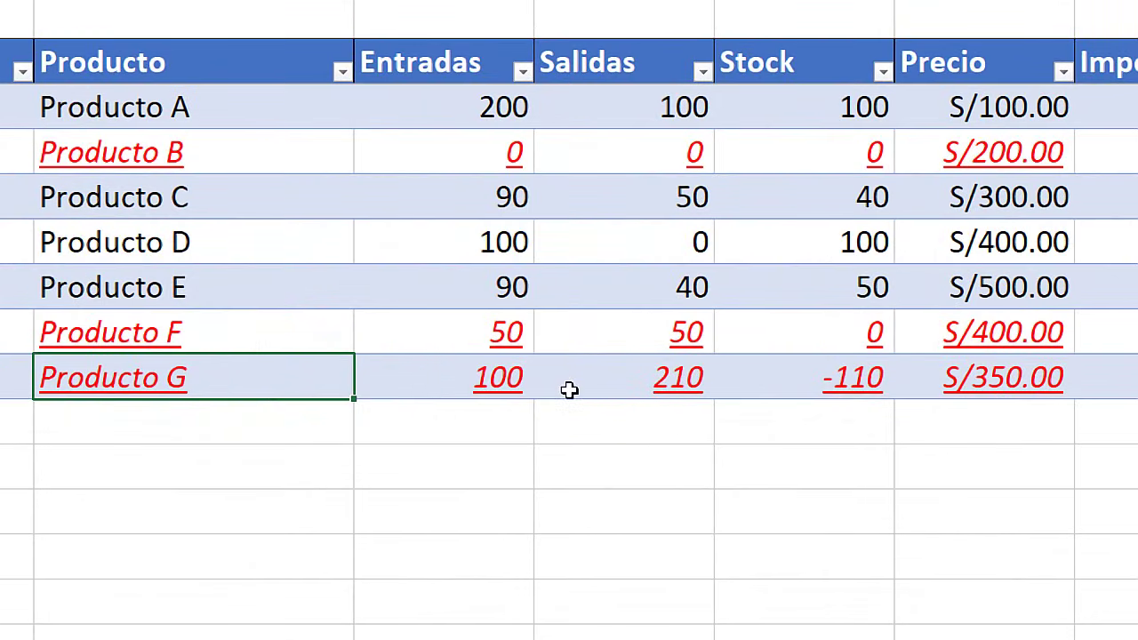
click(434, 382)
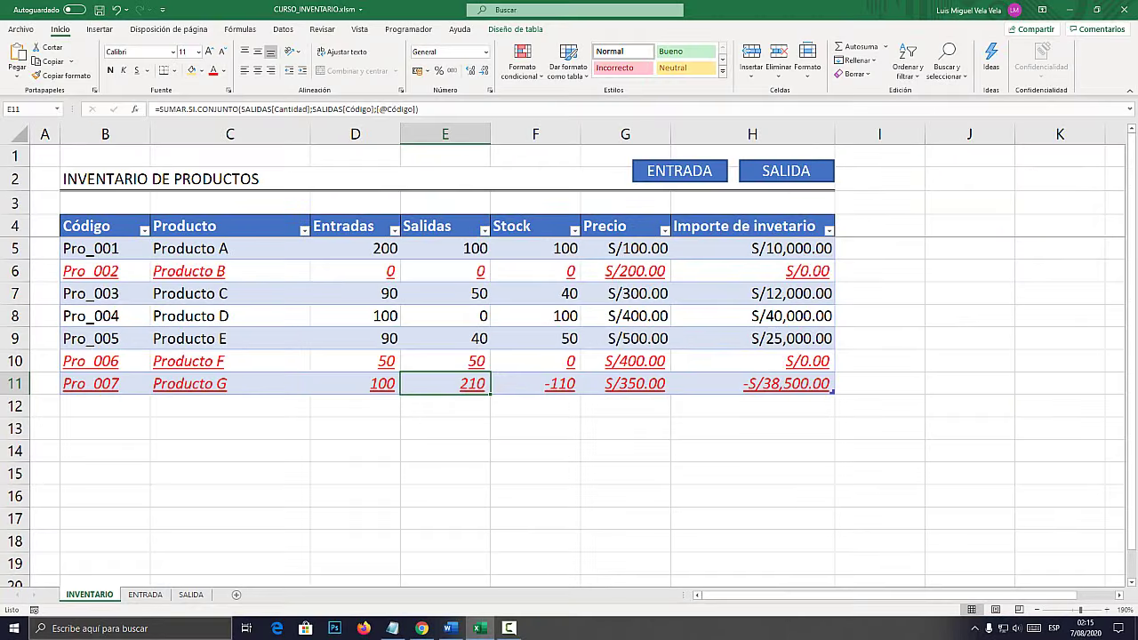
key(ctrl+Page_Down)
click(698, 234)
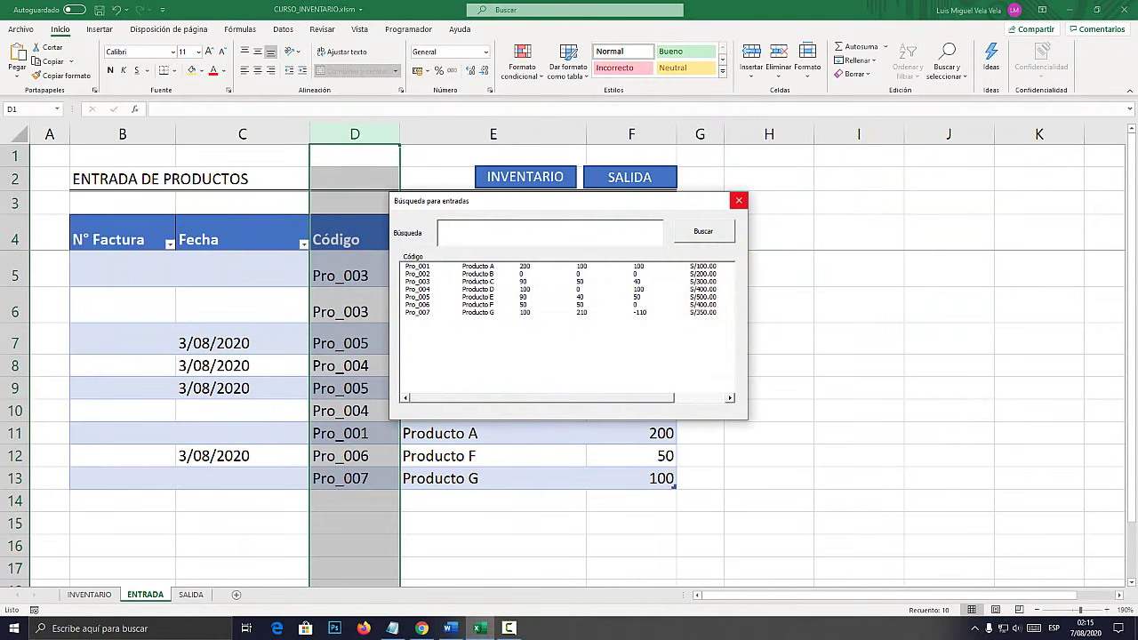
key(Escape)
Open and close the SALIDA search form, then return to the ENTRADA sheet
key(ctrl+Page_Down)
key(Up)
key(Up)
key(Right)
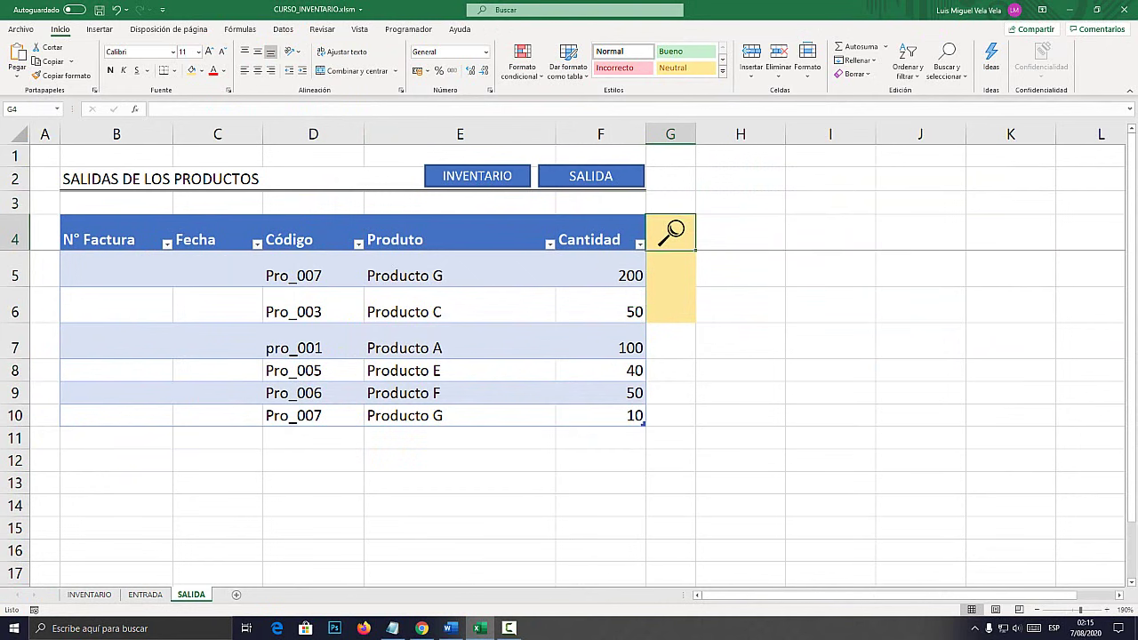
click(671, 233)
click(730, 213)
key(ctrl+Page_Up)
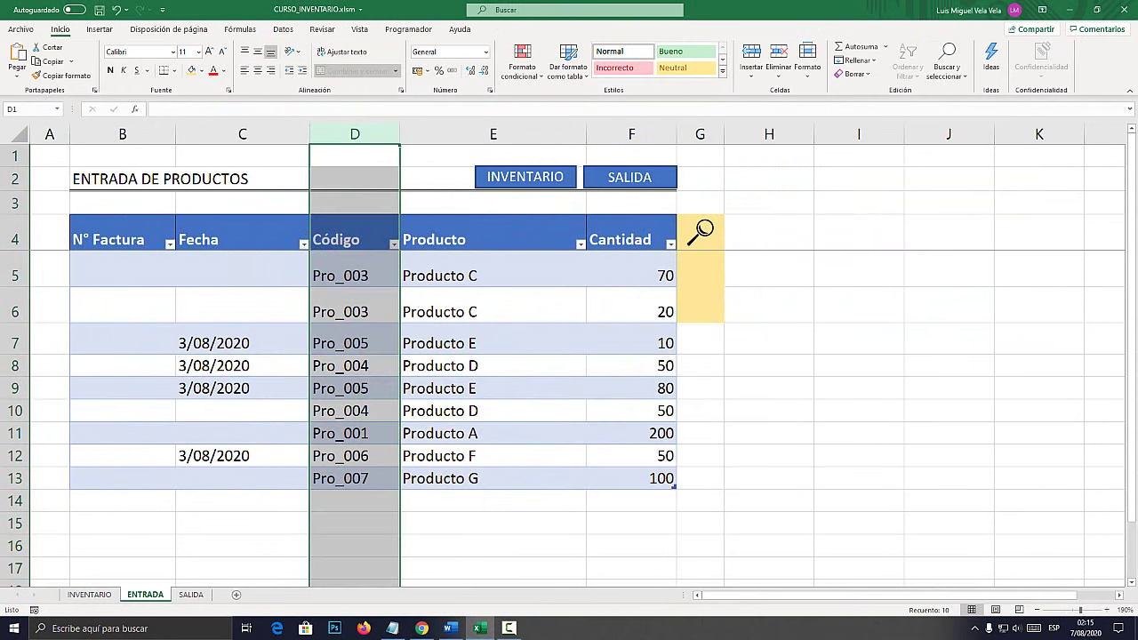
click(859, 389)
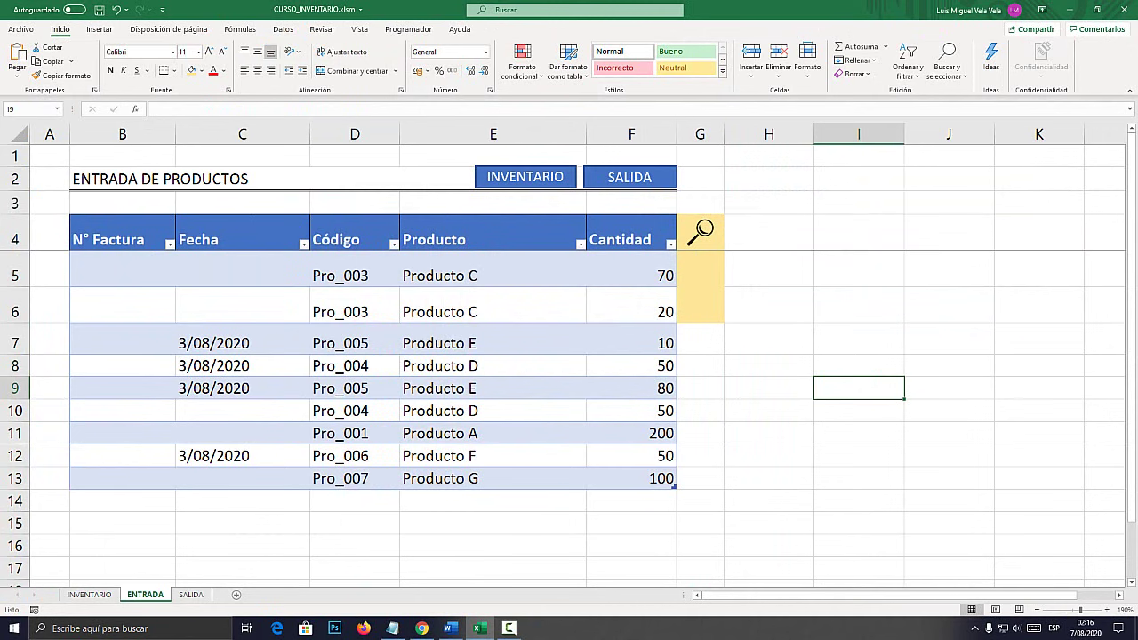
click(449, 627)
click(452, 313)
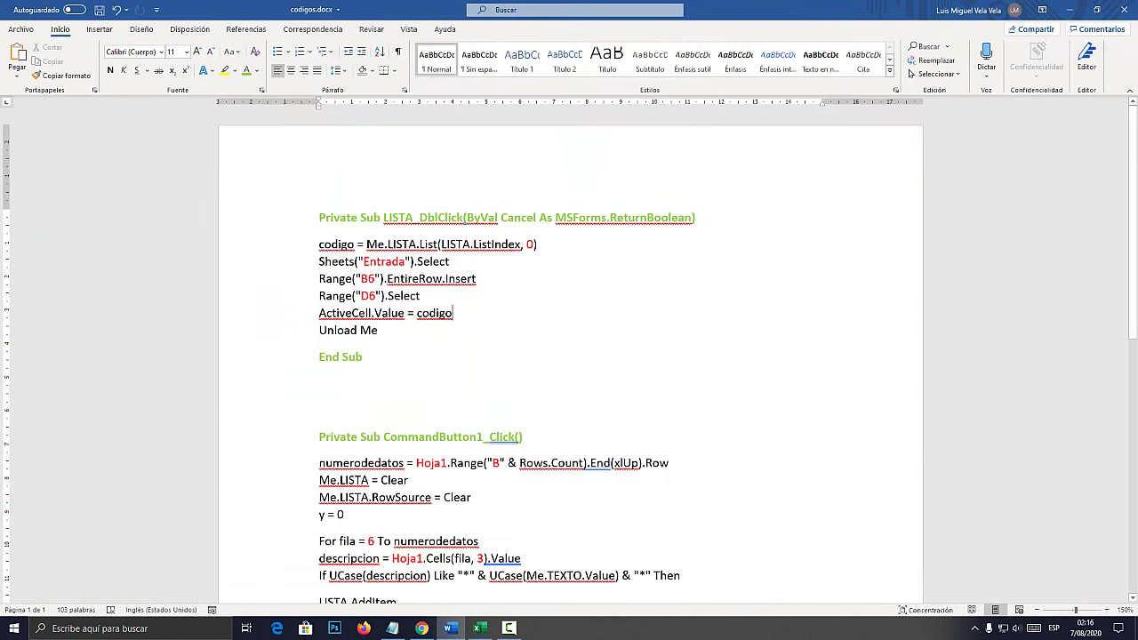
double_click(384, 261)
click(453, 313)
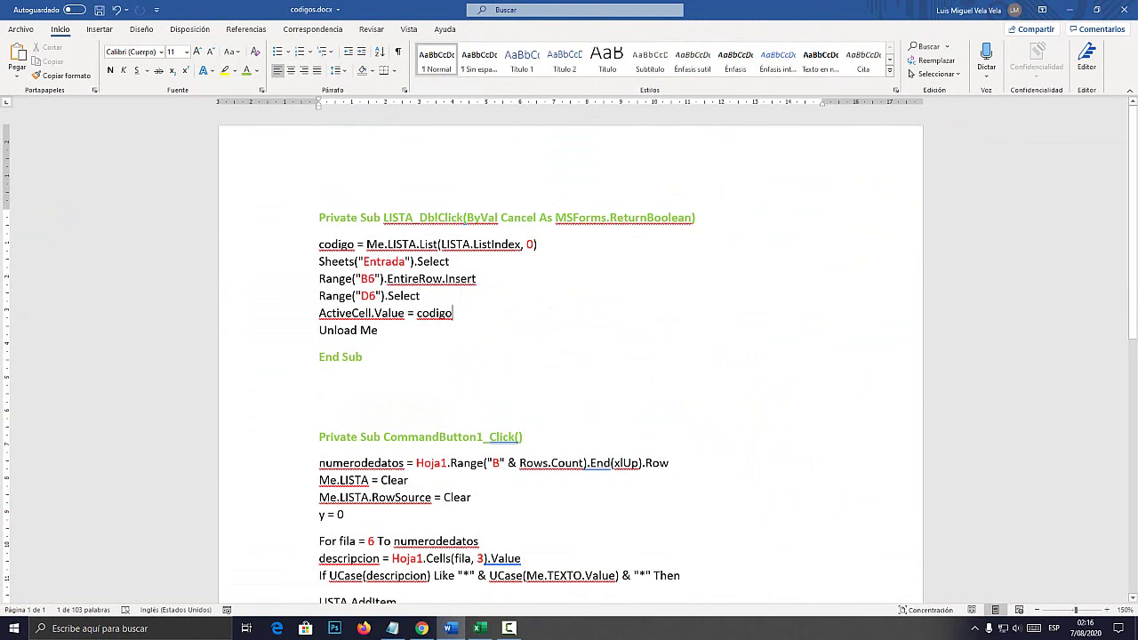
double_click(530, 244)
double_click(368, 278)
scroll(569, 356, down, 3)
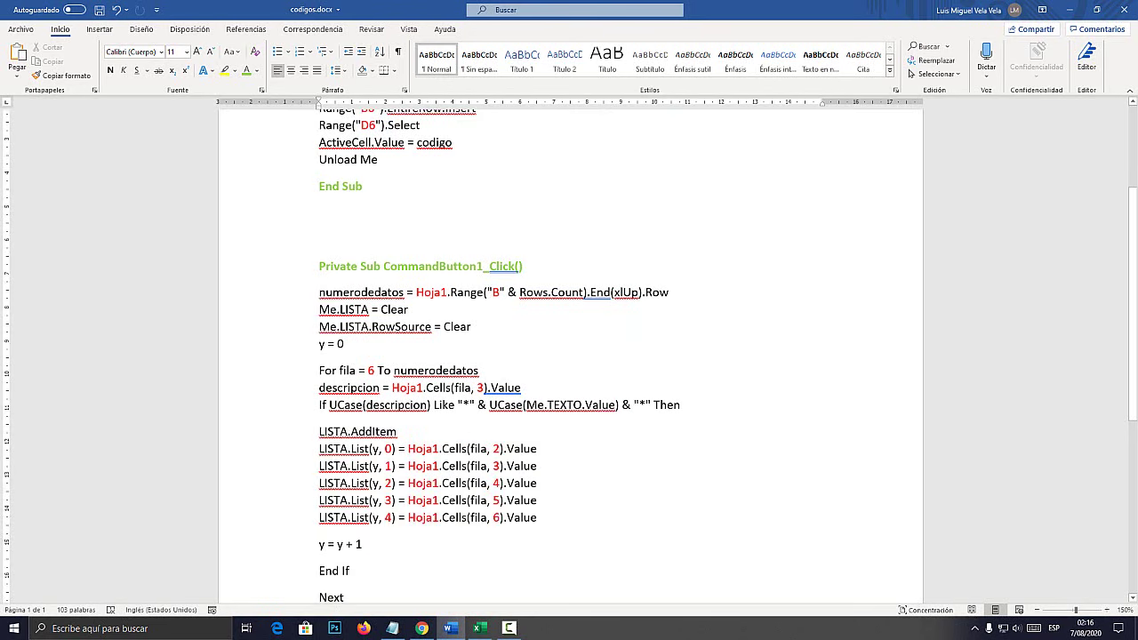
scroll(569, 356, down, 4)
scroll(569, 356, down, 3)
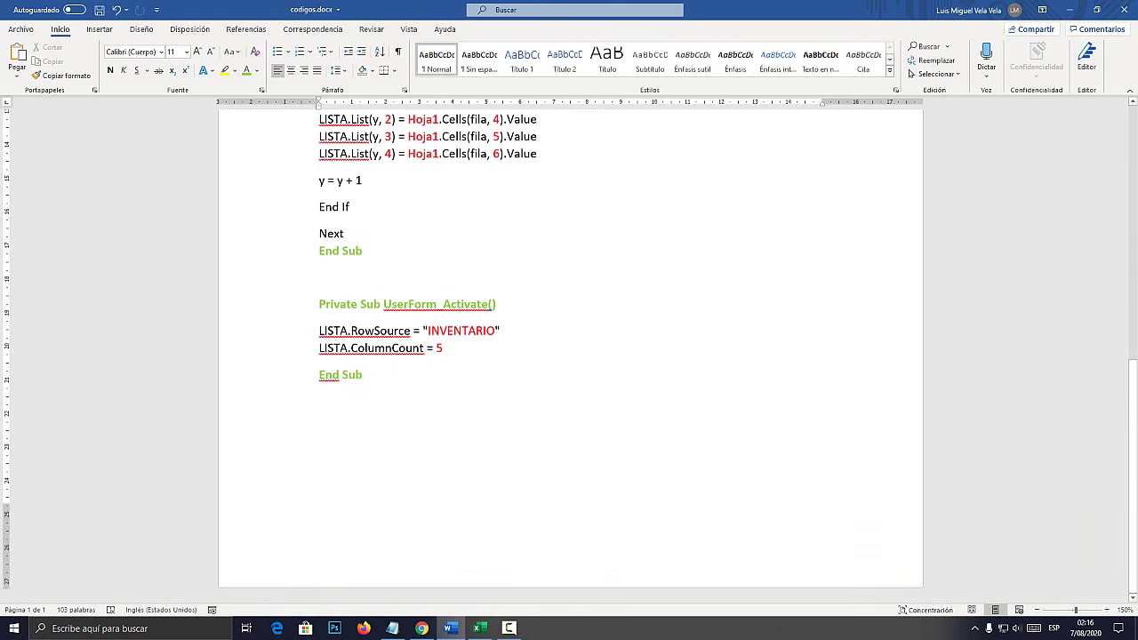
scroll(569, 356, up, 3)
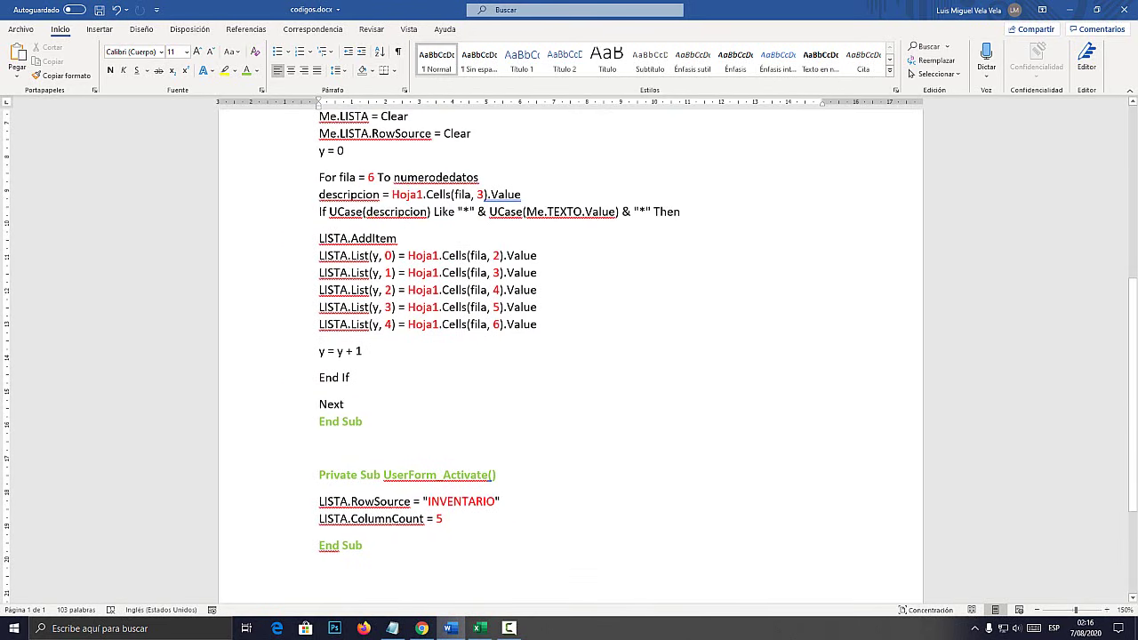
scroll(569, 356, up, 5)
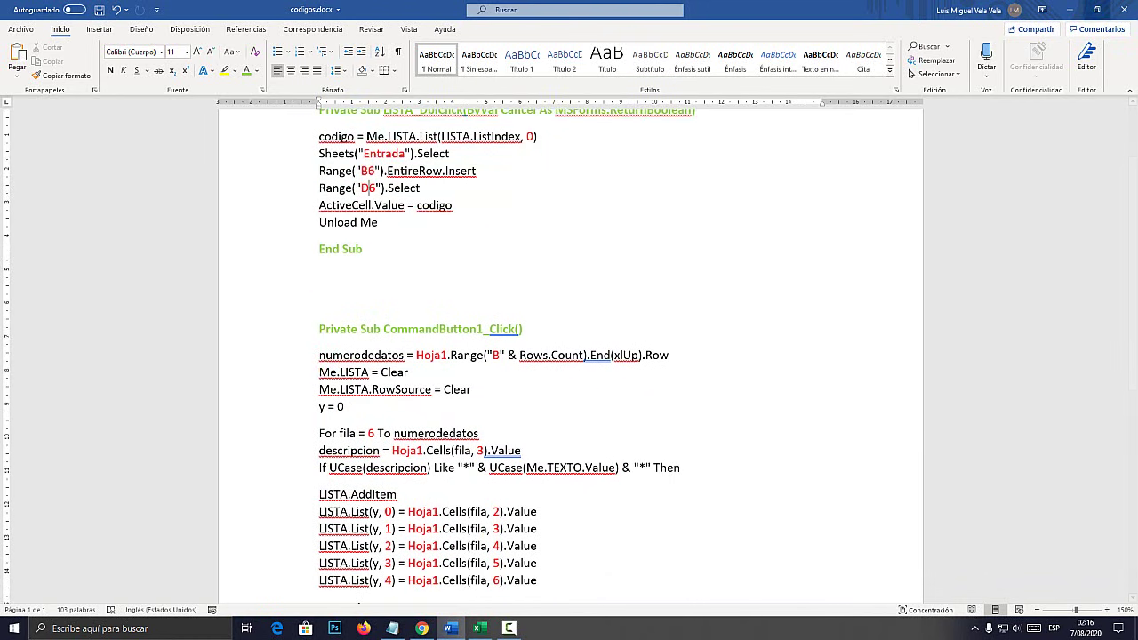
key(alt+Tab)
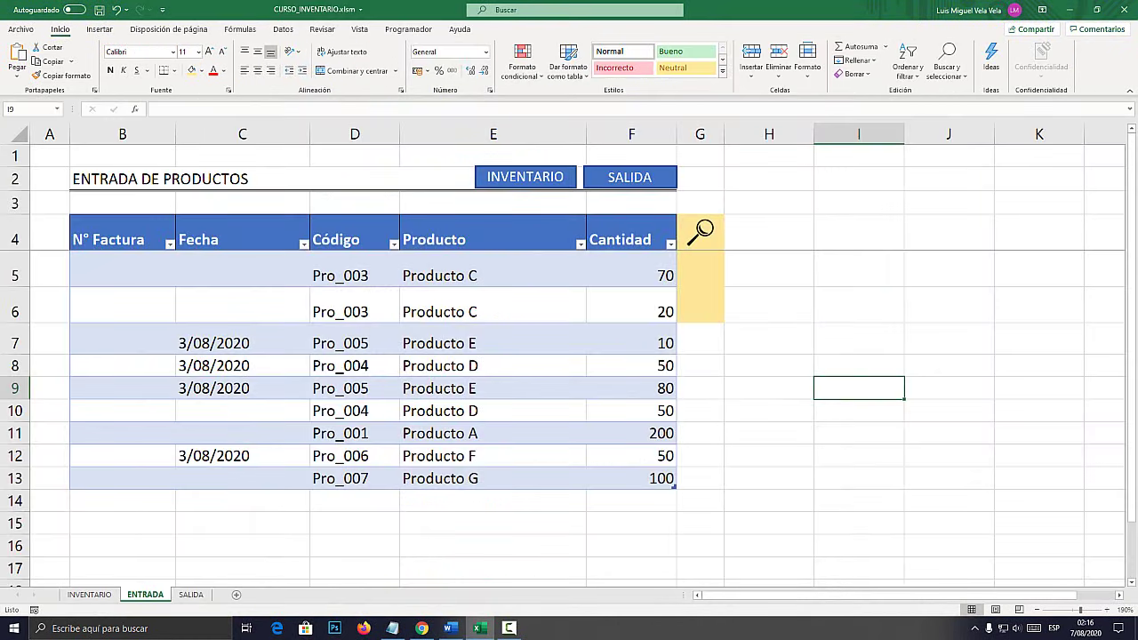